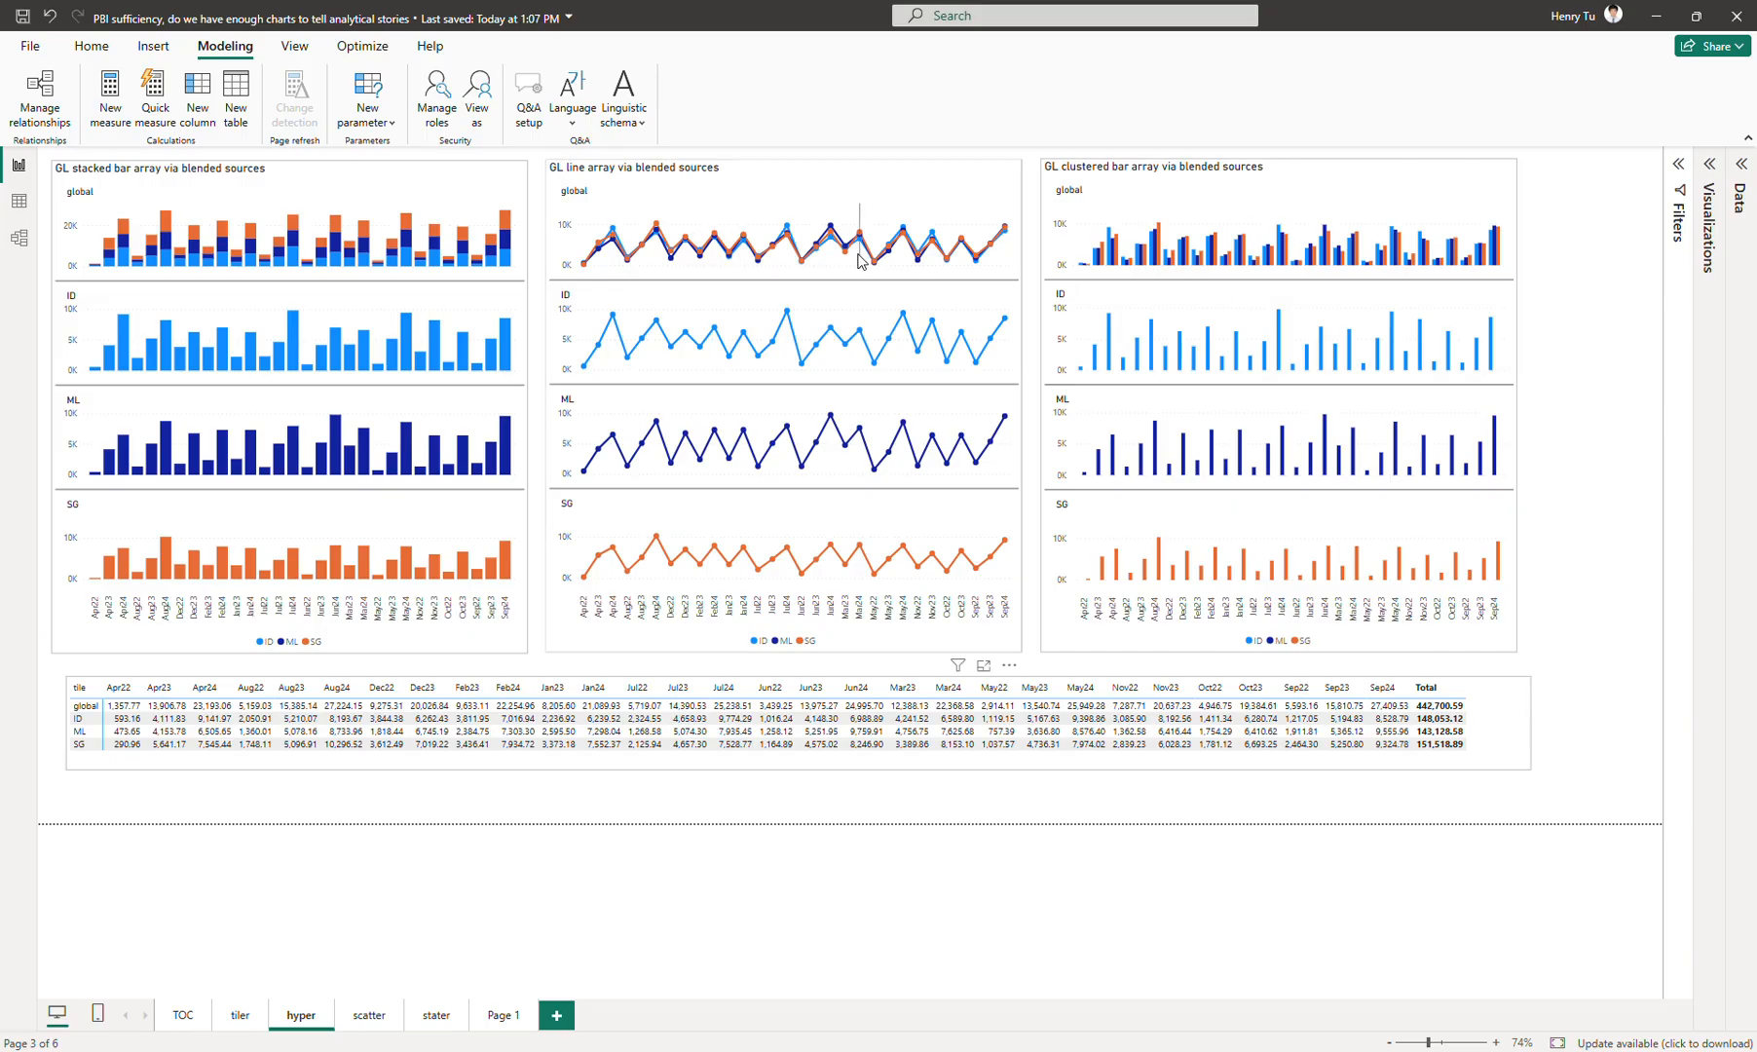
Compare the line, clustered bar and stacked bar chart arrays on the hyper page by selecting each one
mouse_move(1338, 258)
click(905, 176)
click(1158, 187)
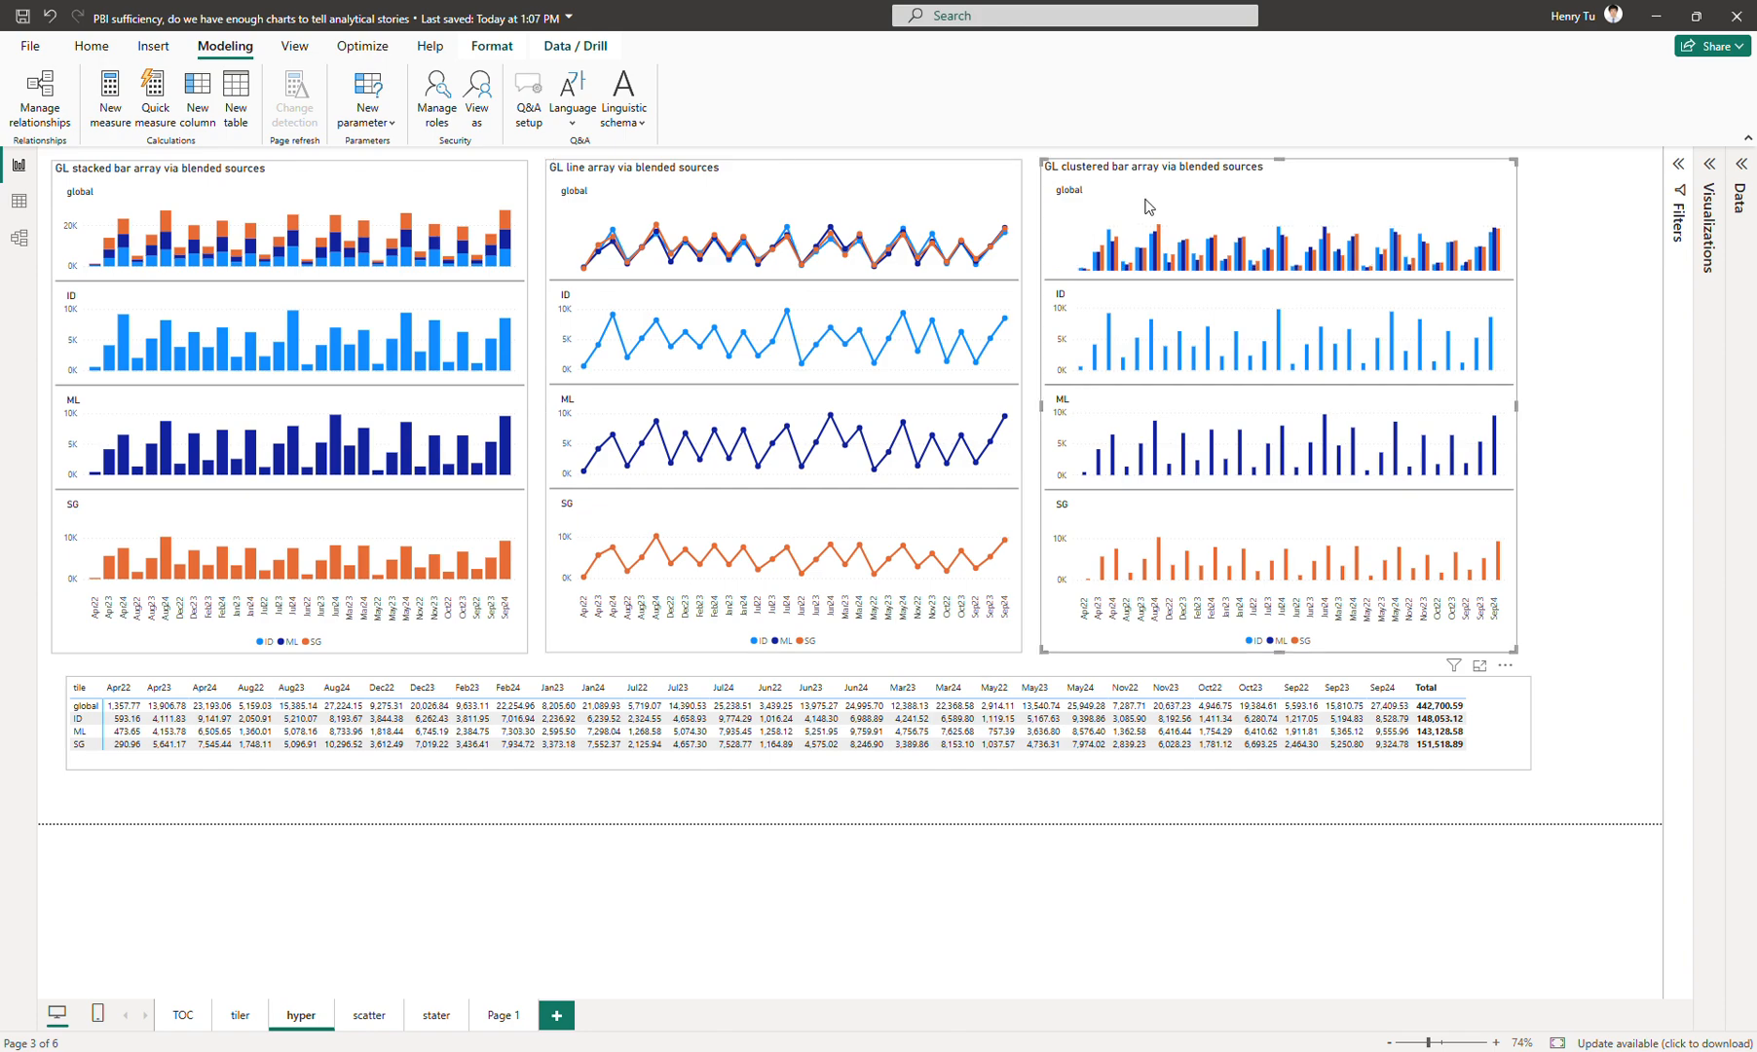
click(731, 226)
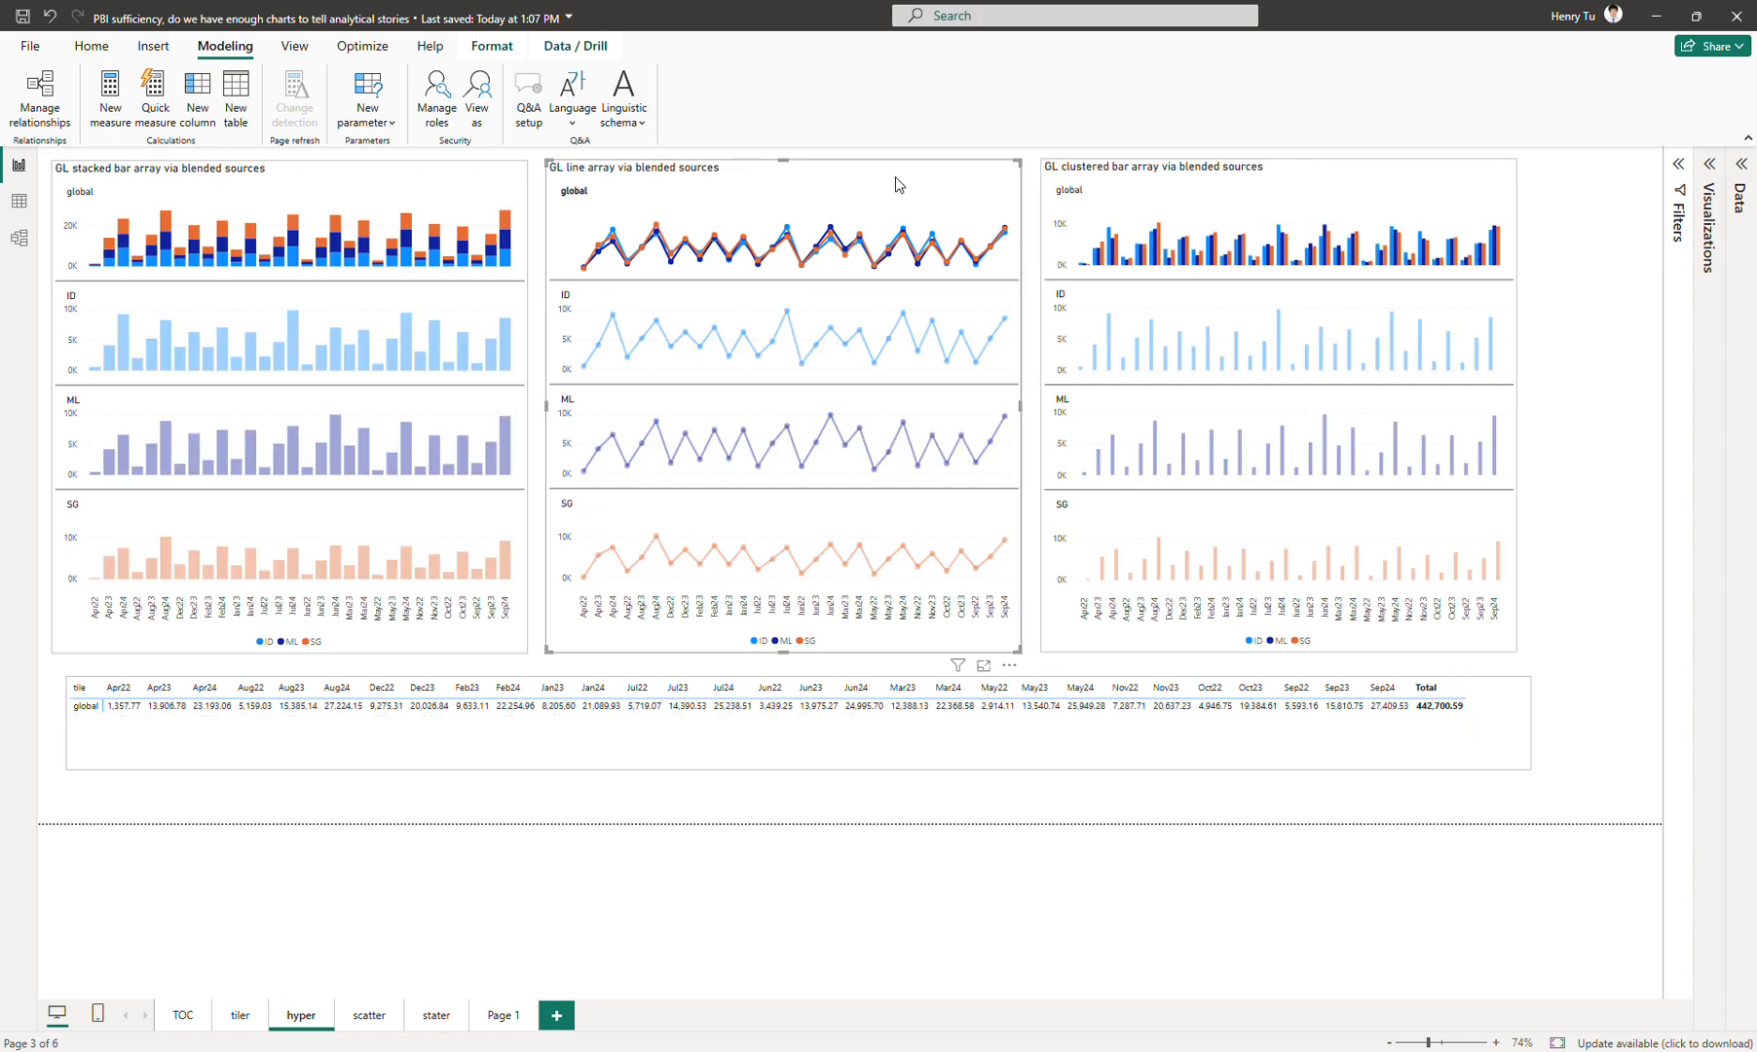
click(432, 198)
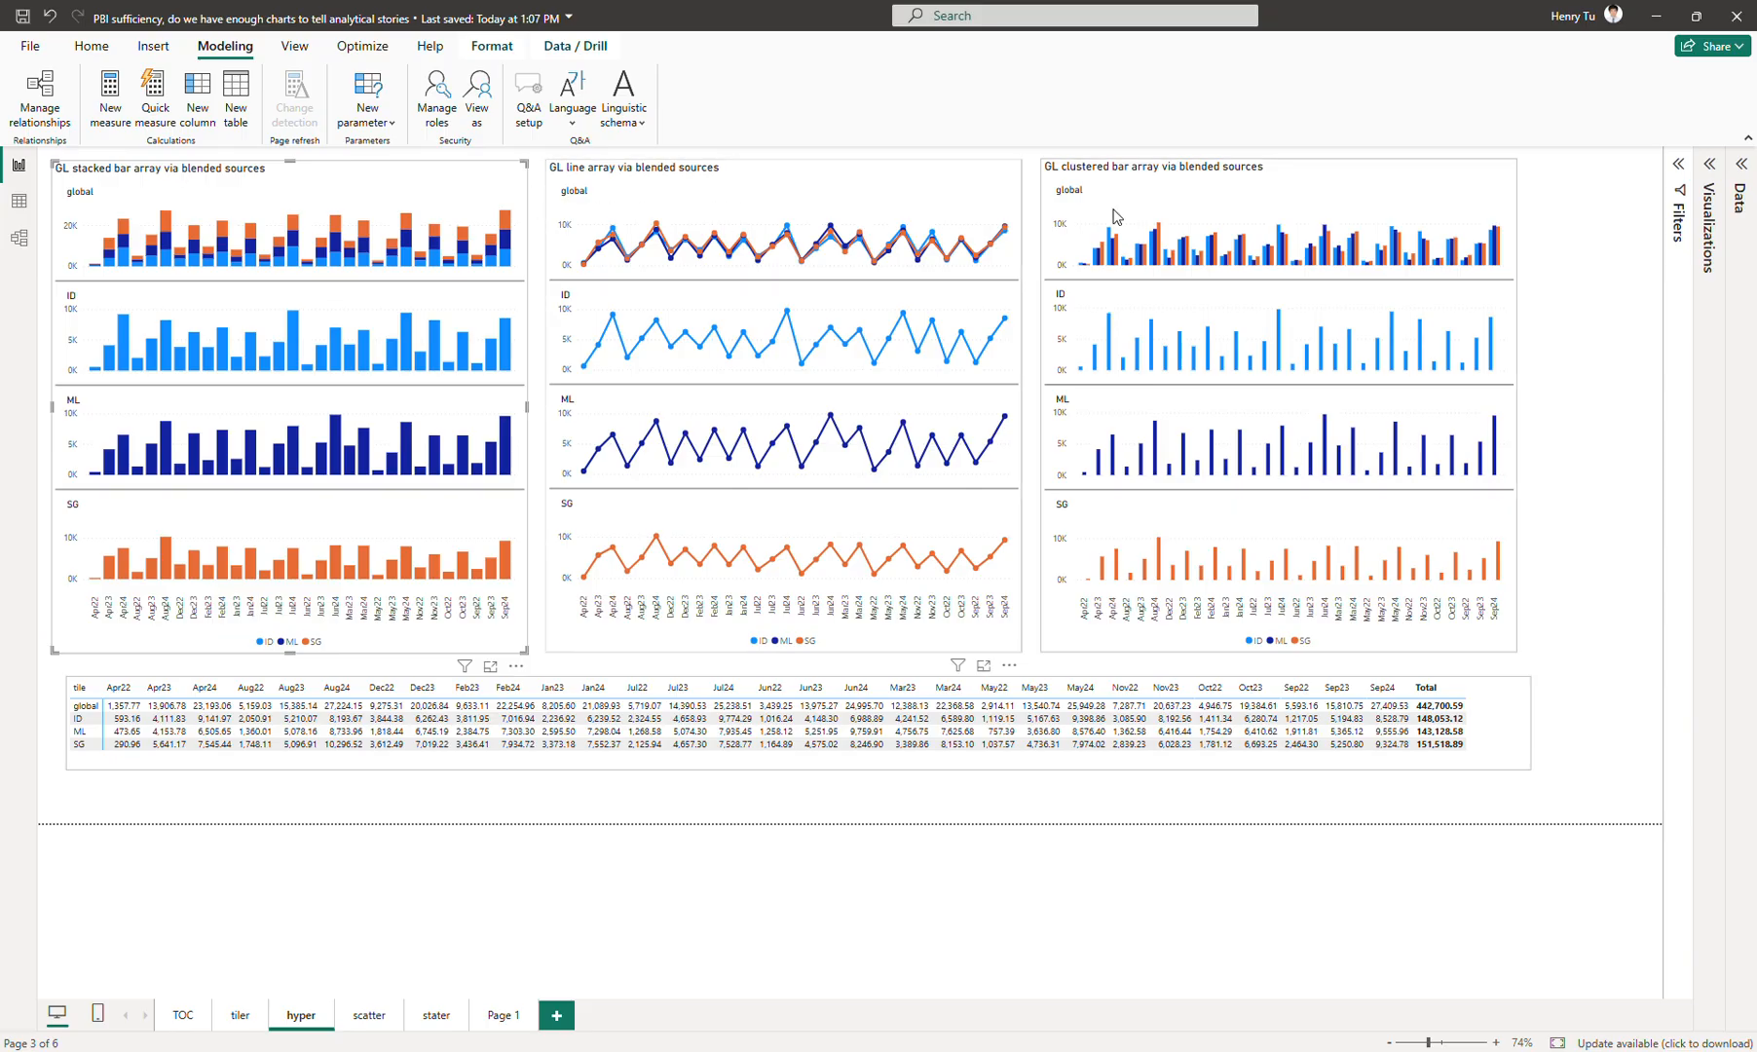
Review the mar filter of the stacked bar array, and filter that visual to the global tile
click(1683, 210)
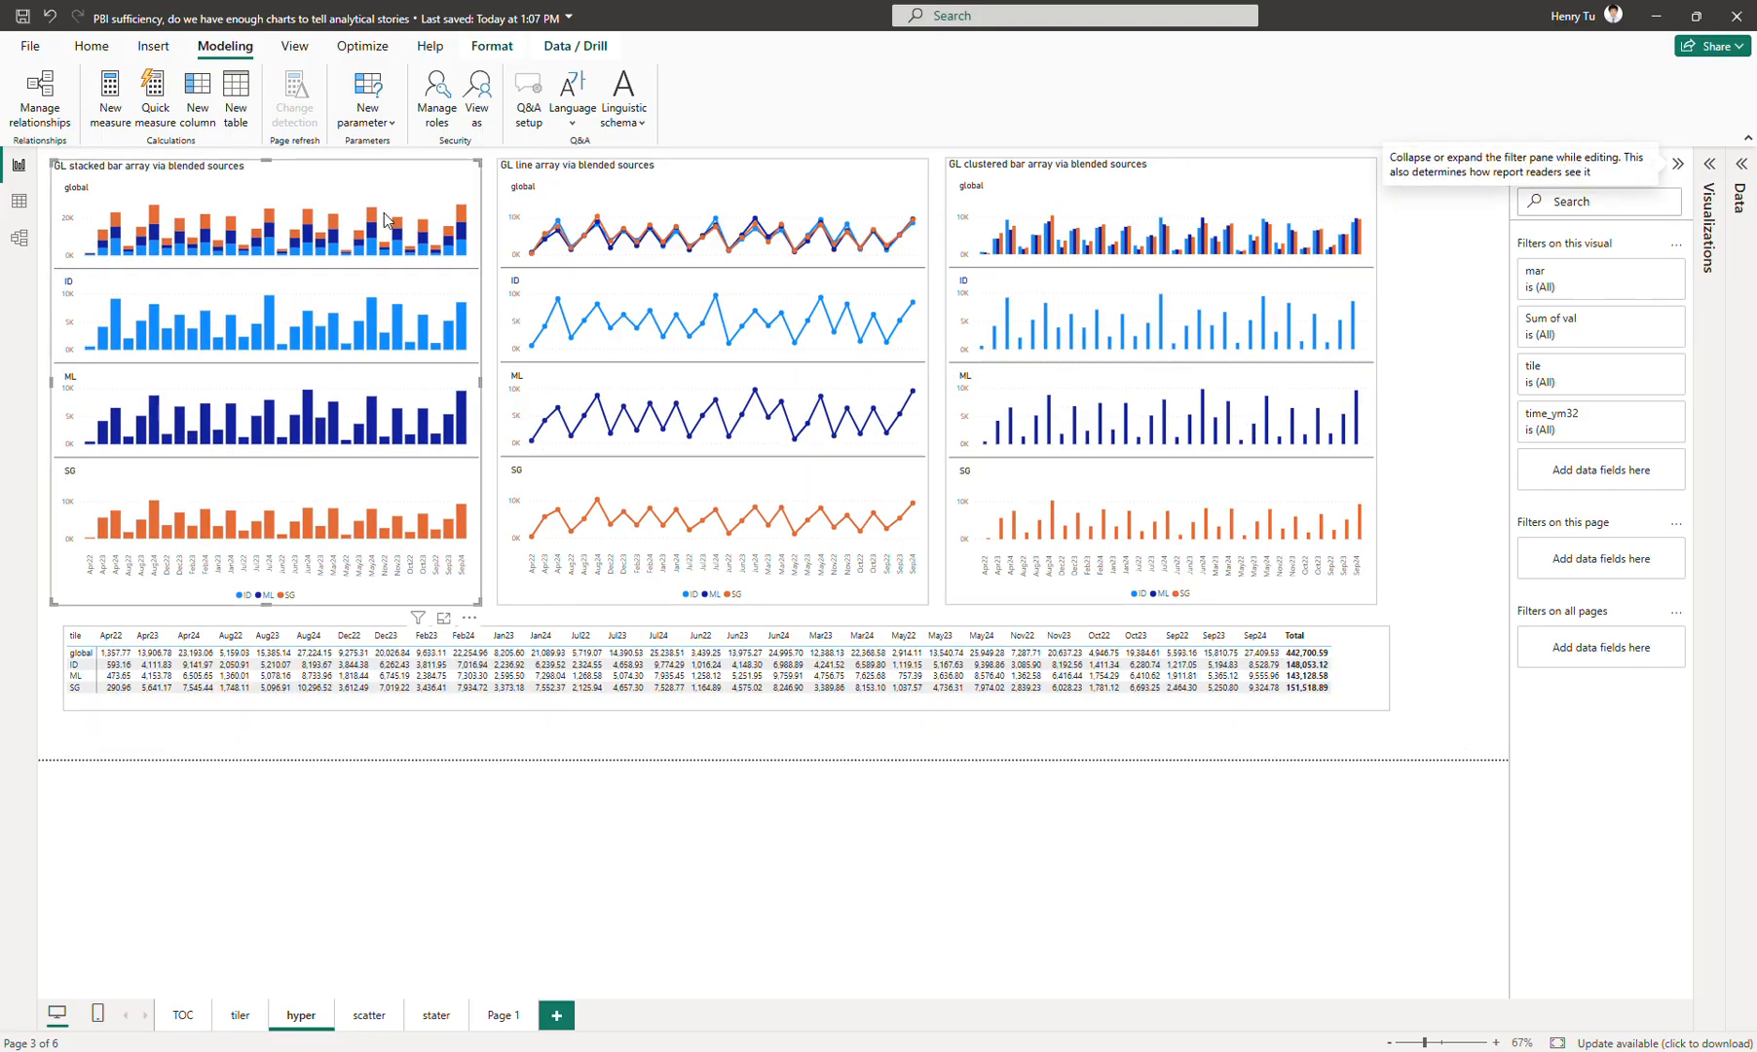
click(1567, 282)
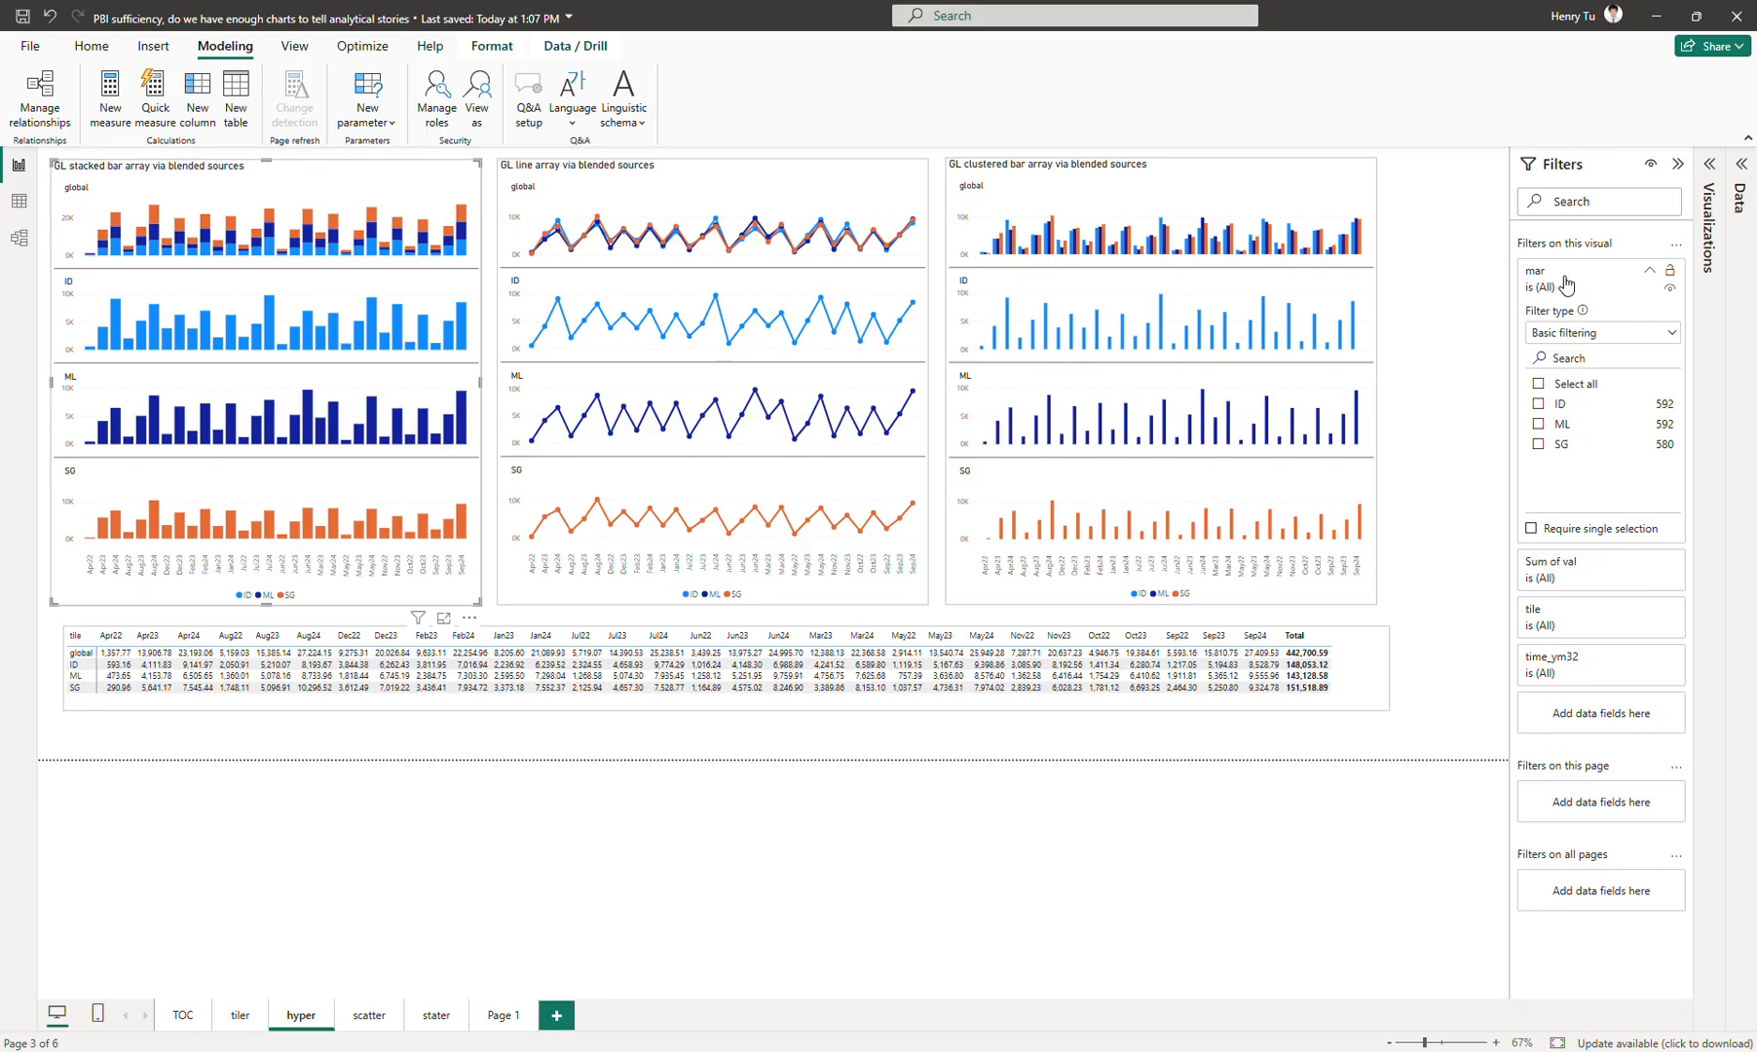
click(1562, 284)
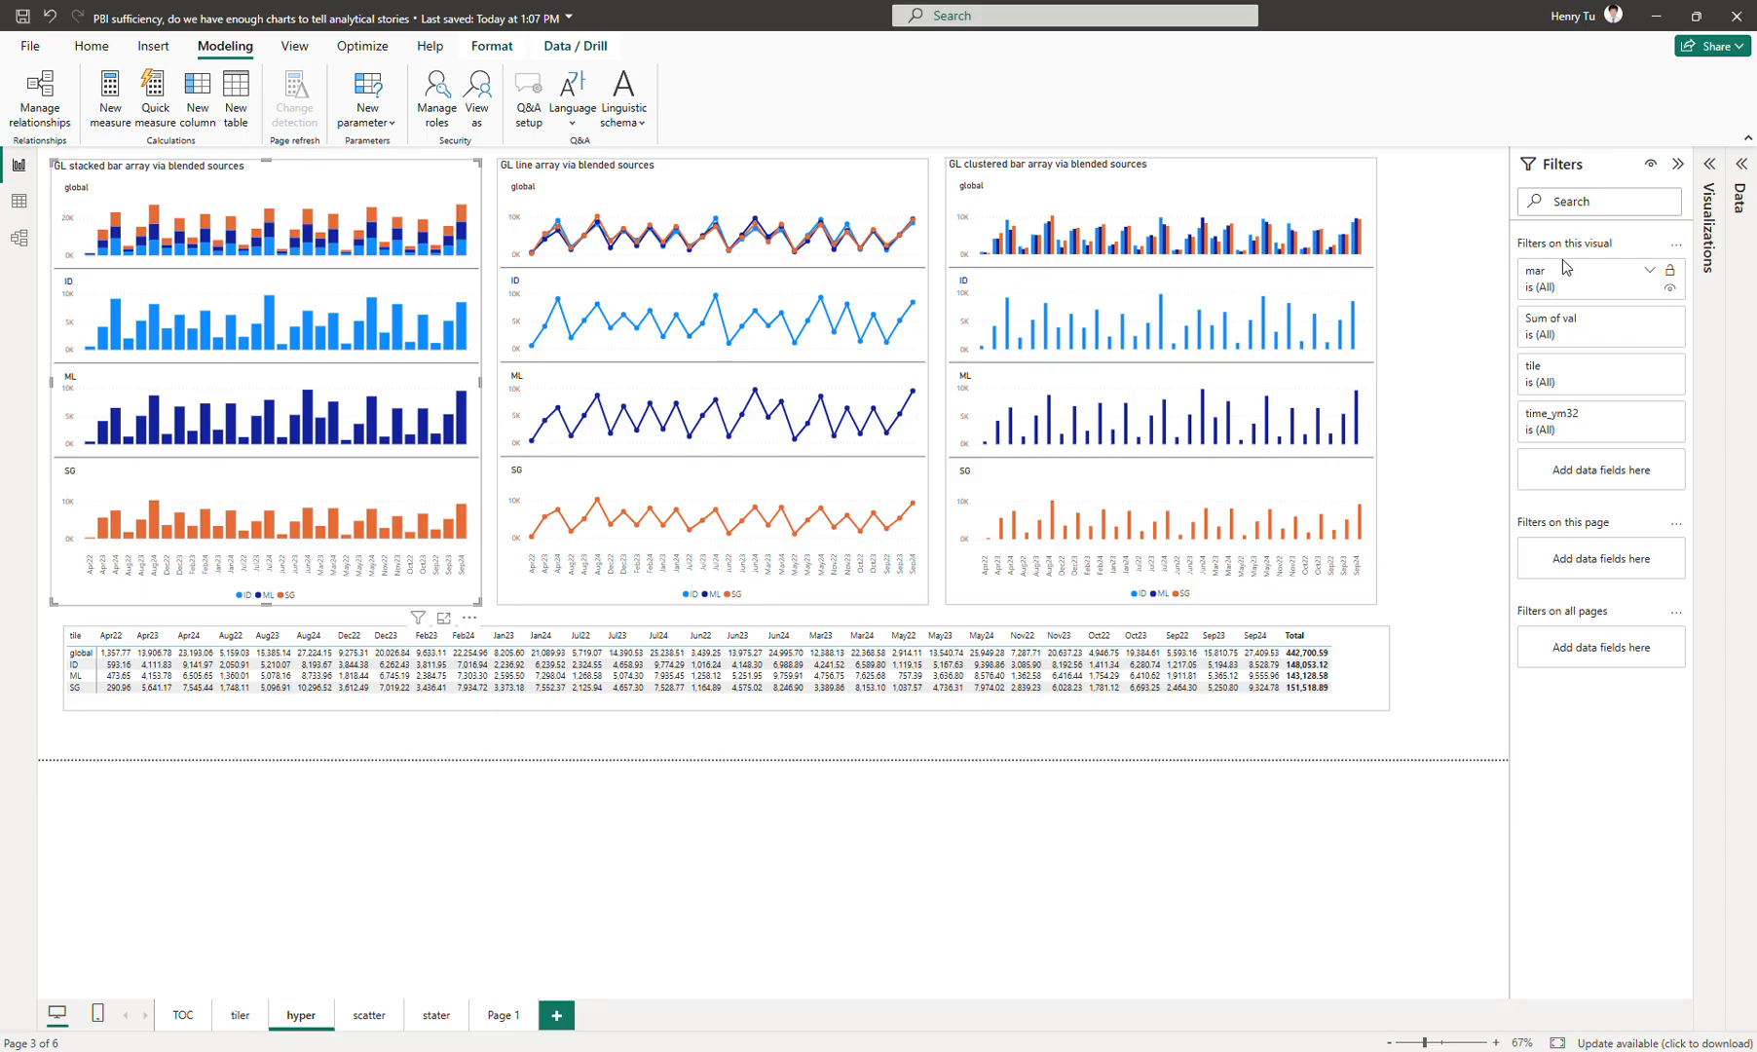
click(1539, 372)
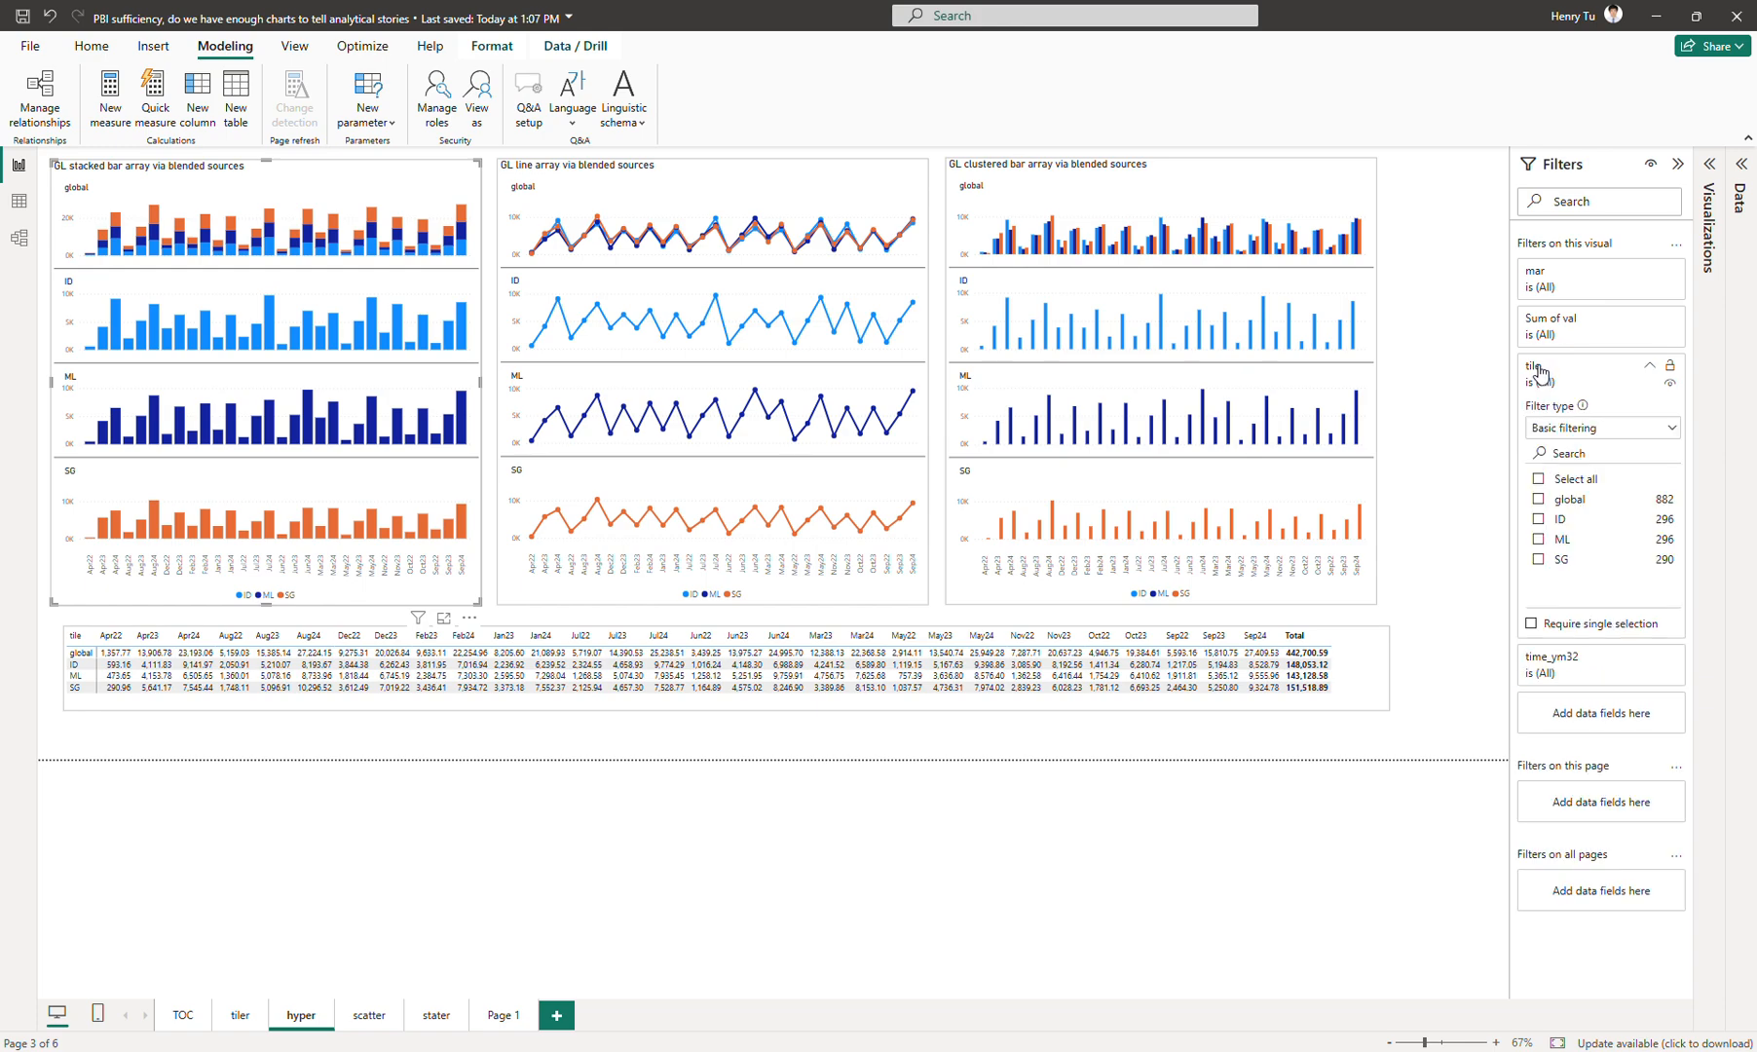
click(1574, 501)
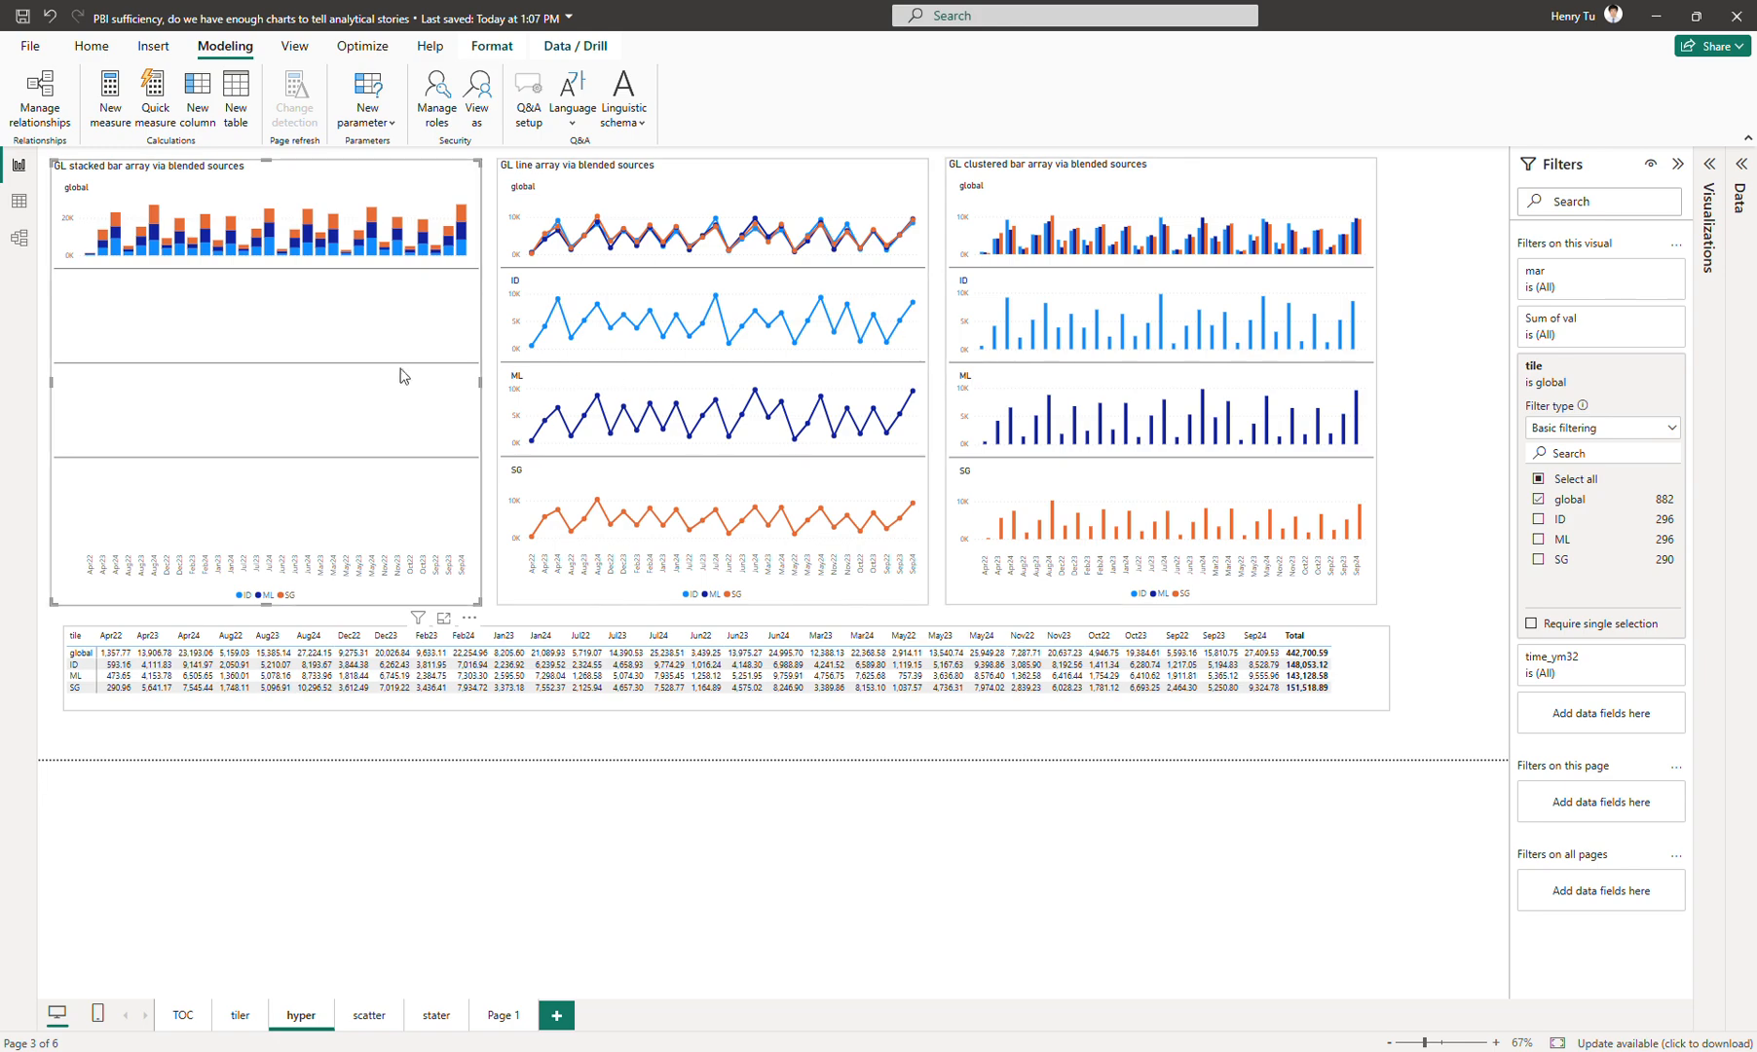
Clear the global tile filter from the stacked bar array and collapse the filter settings
click(1572, 505)
click(1568, 500)
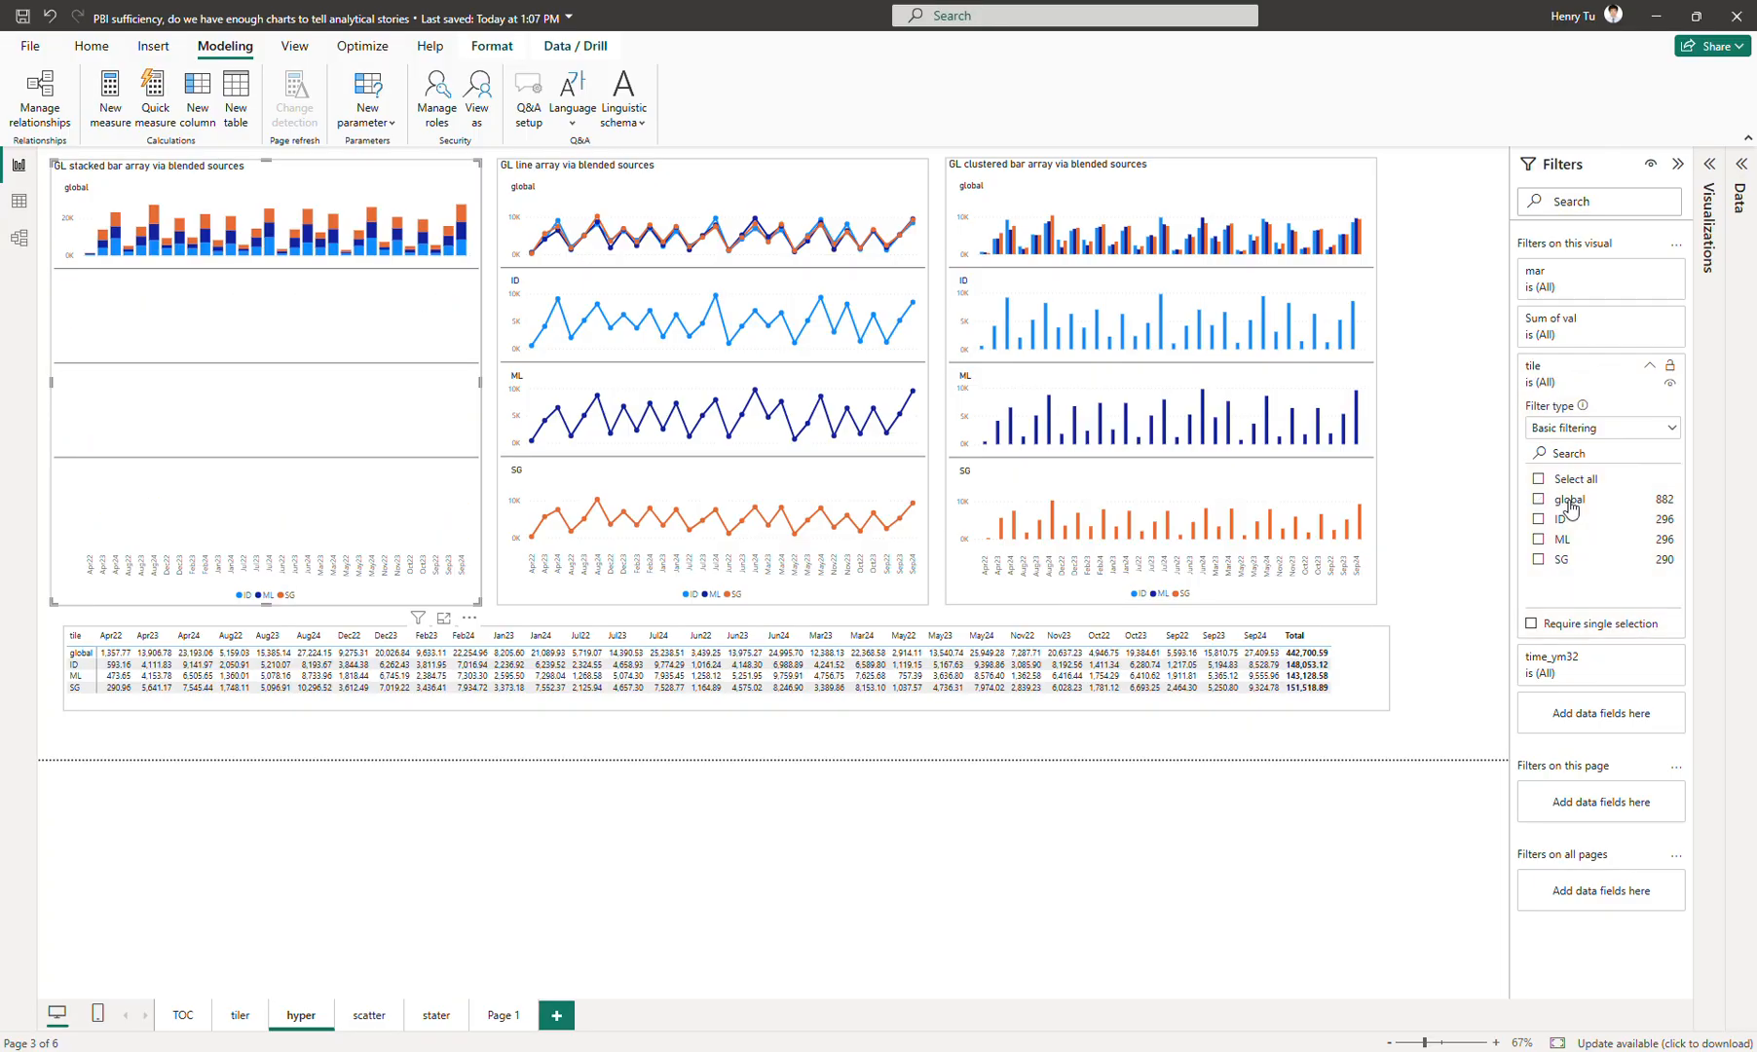
click(1568, 500)
click(1568, 500)
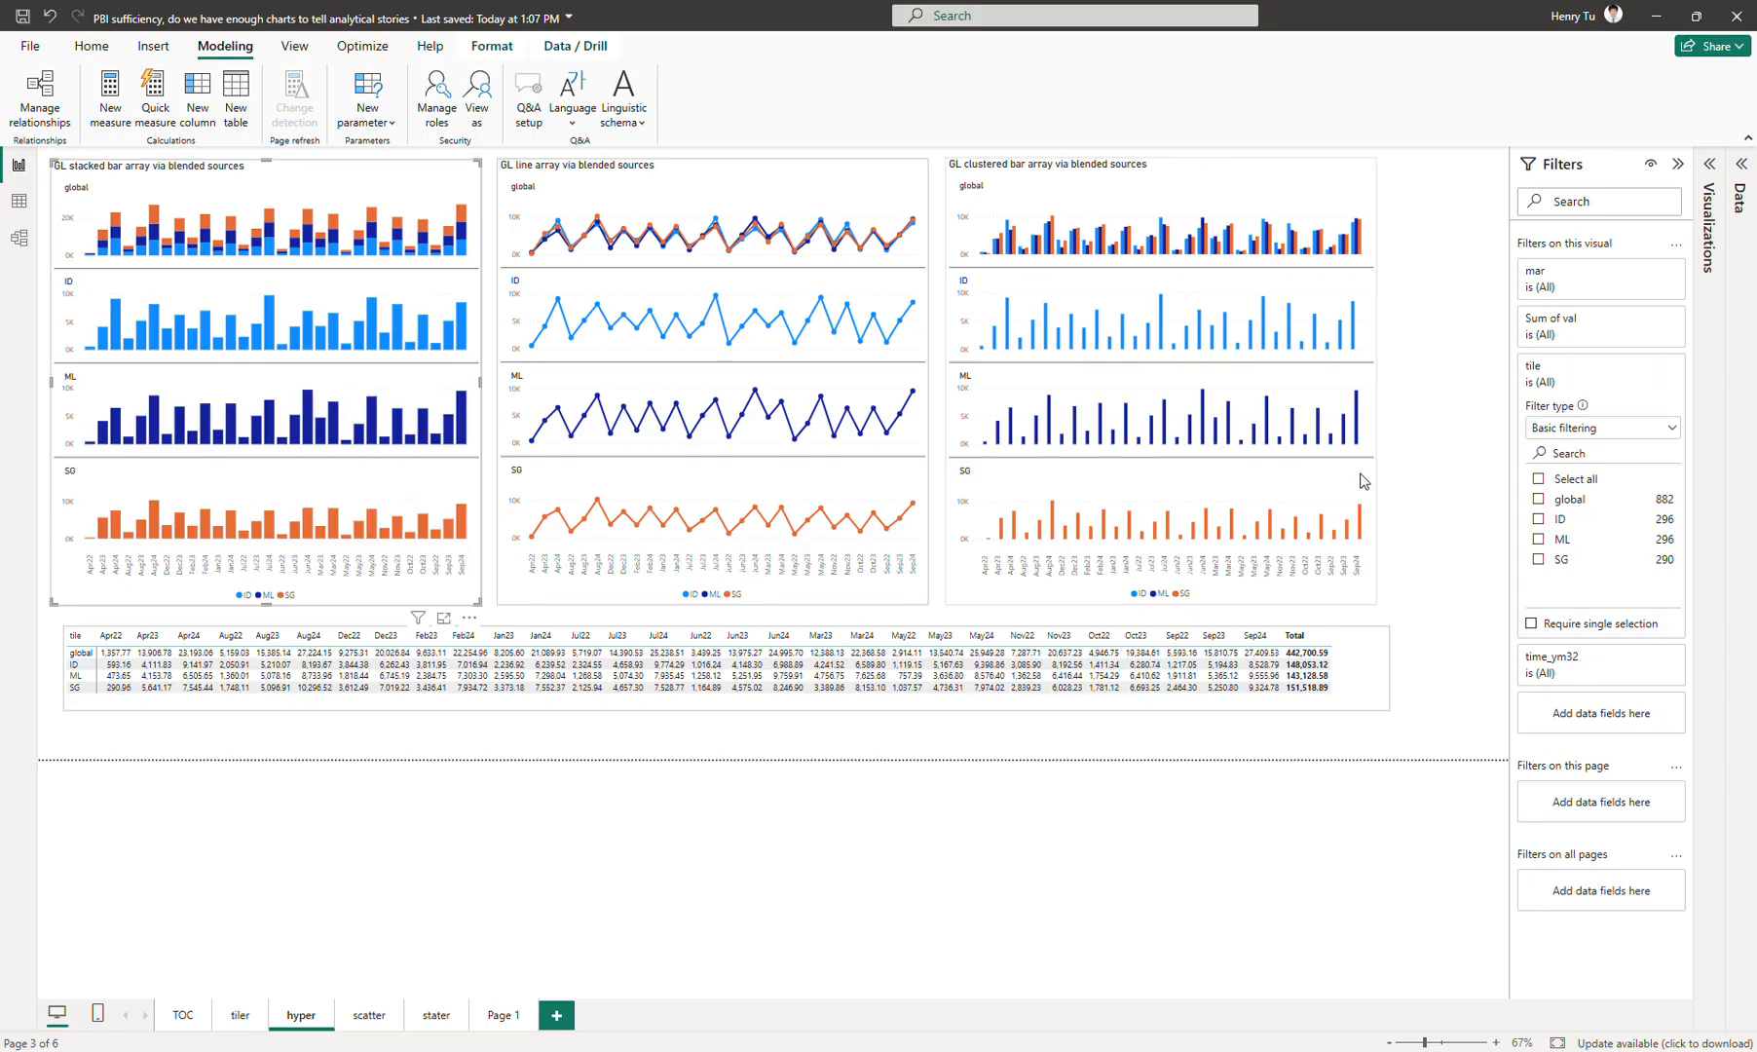
click(1677, 165)
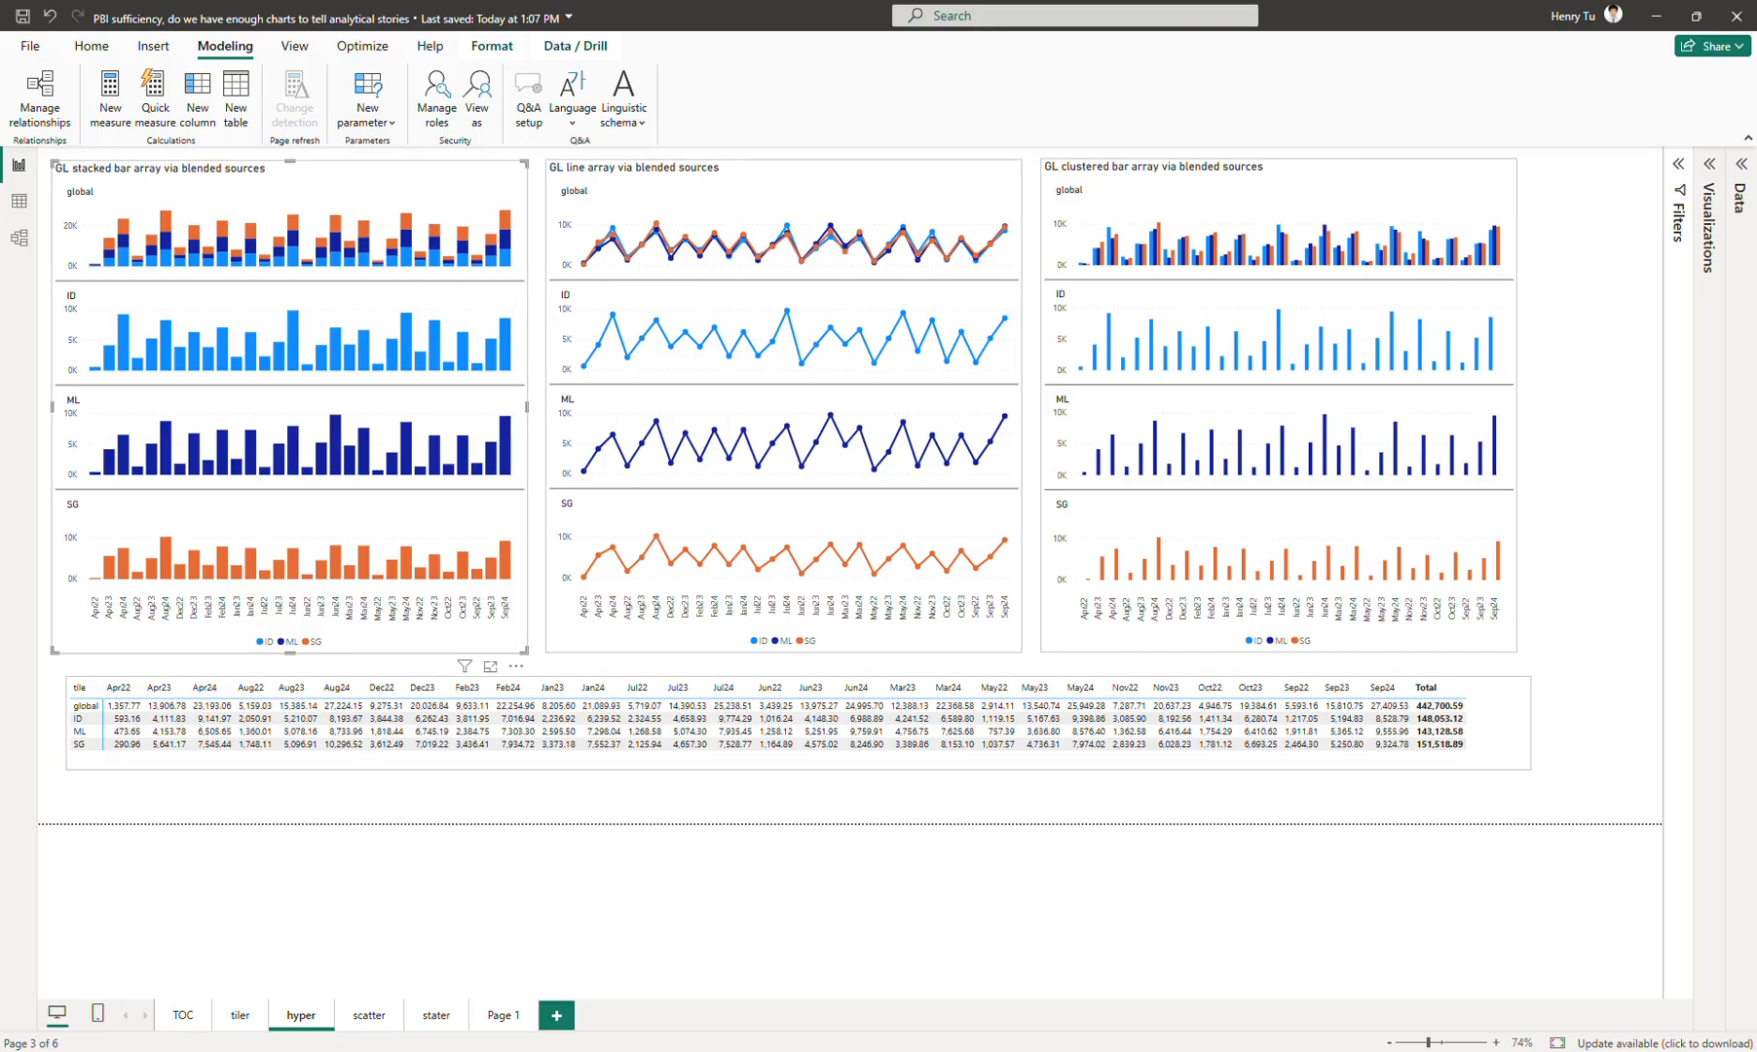
Switch to the "yxbi may25, rich charts, poor charts" report and add a new page named tilers
click(1169, 982)
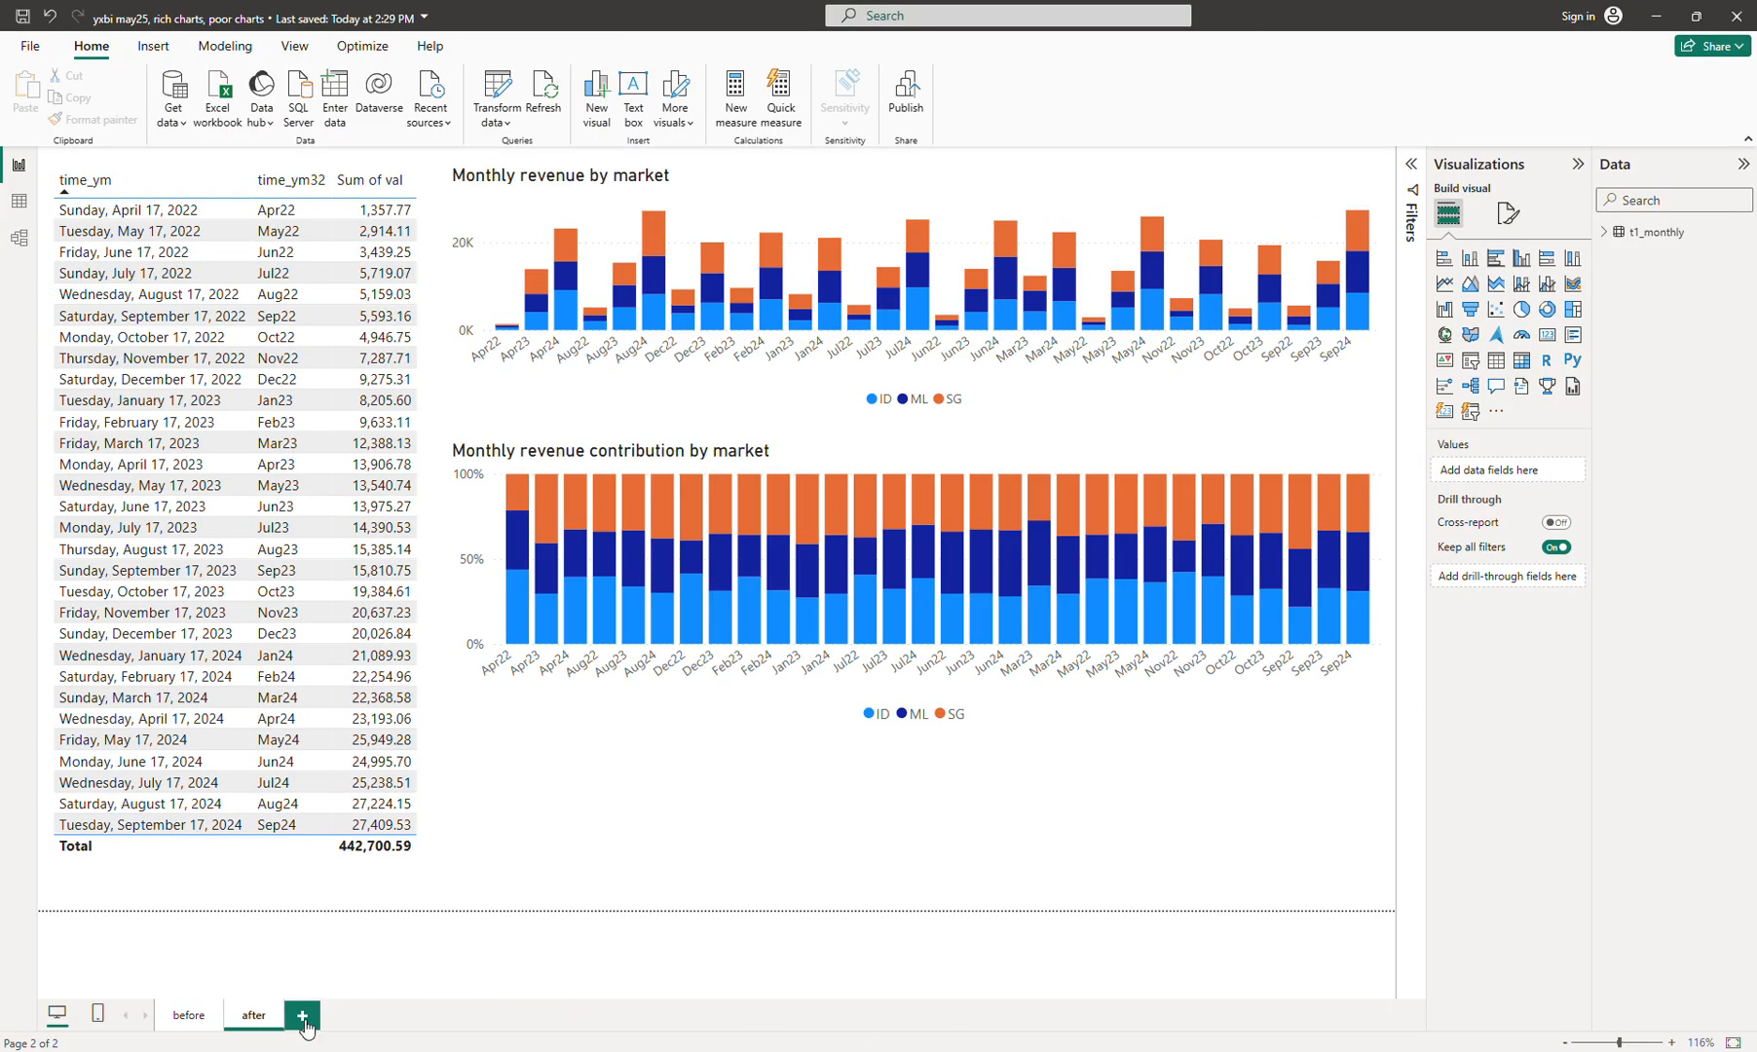
click(303, 1016)
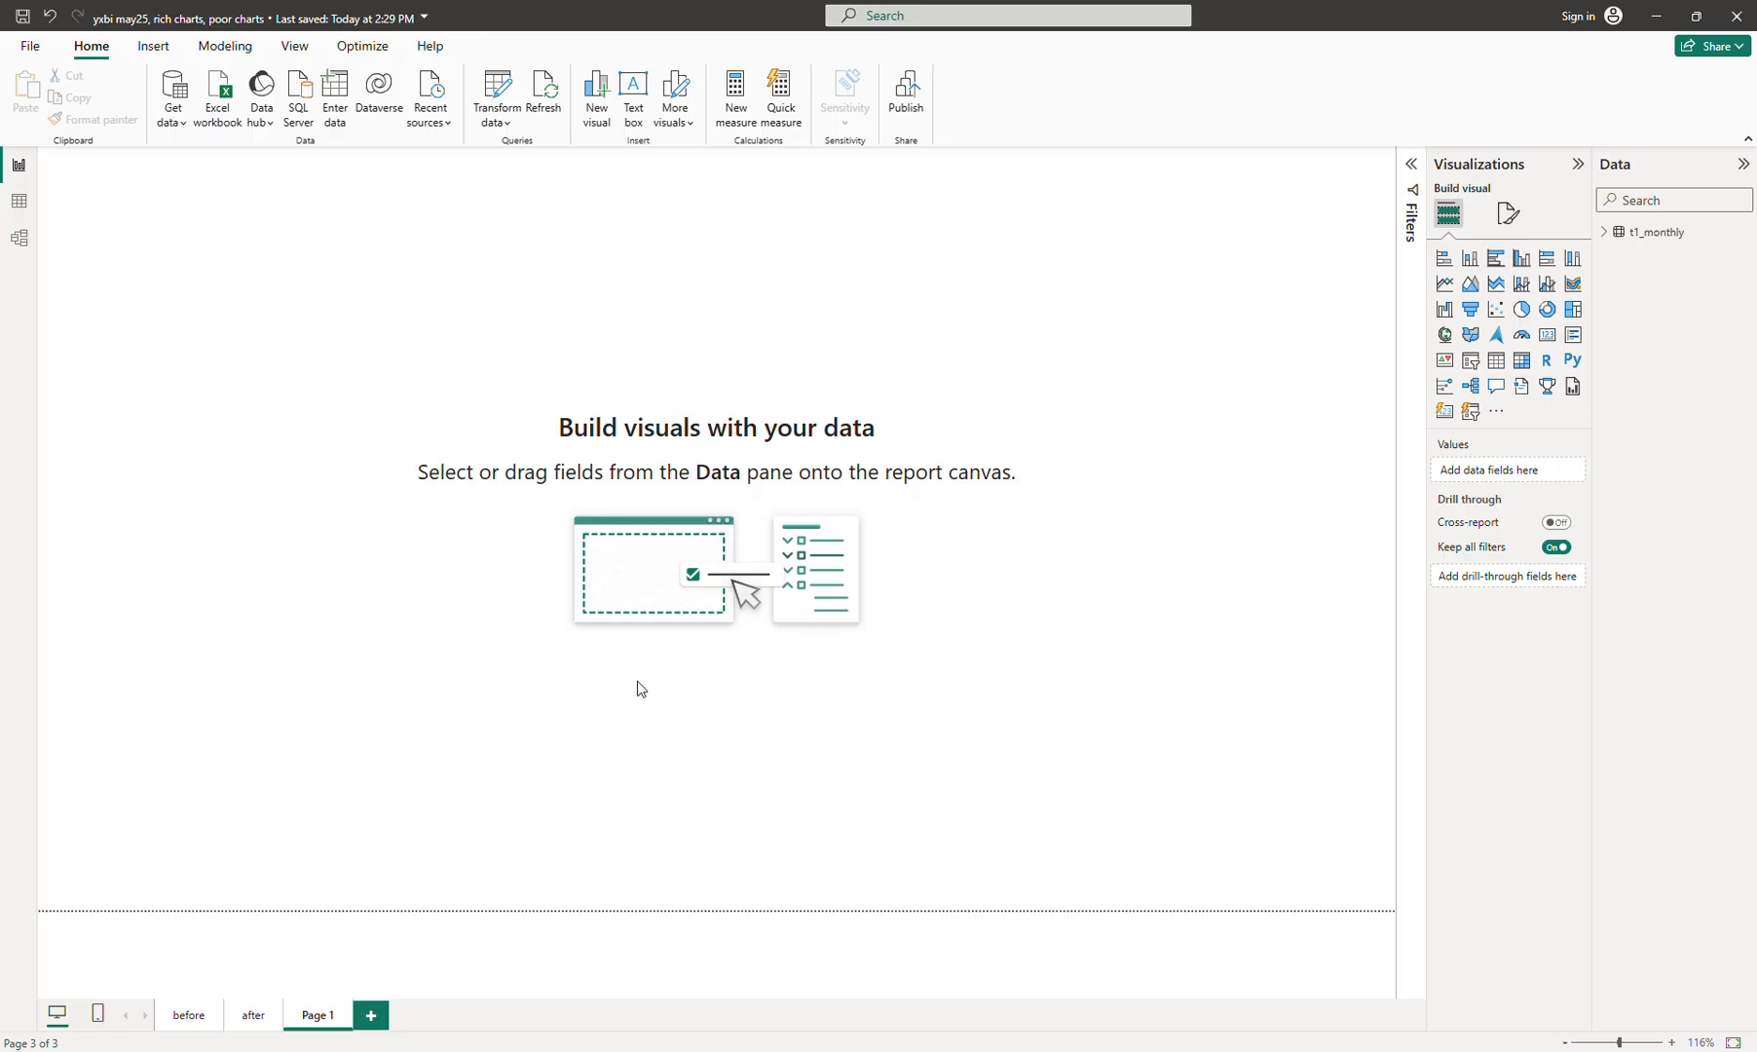
double_click(319, 1016)
text(tiles)
key(BackSpace)
Insert an empty stacked column chart and reshape it into a wide, short visual near the page's upper-left corner
click(1469, 259)
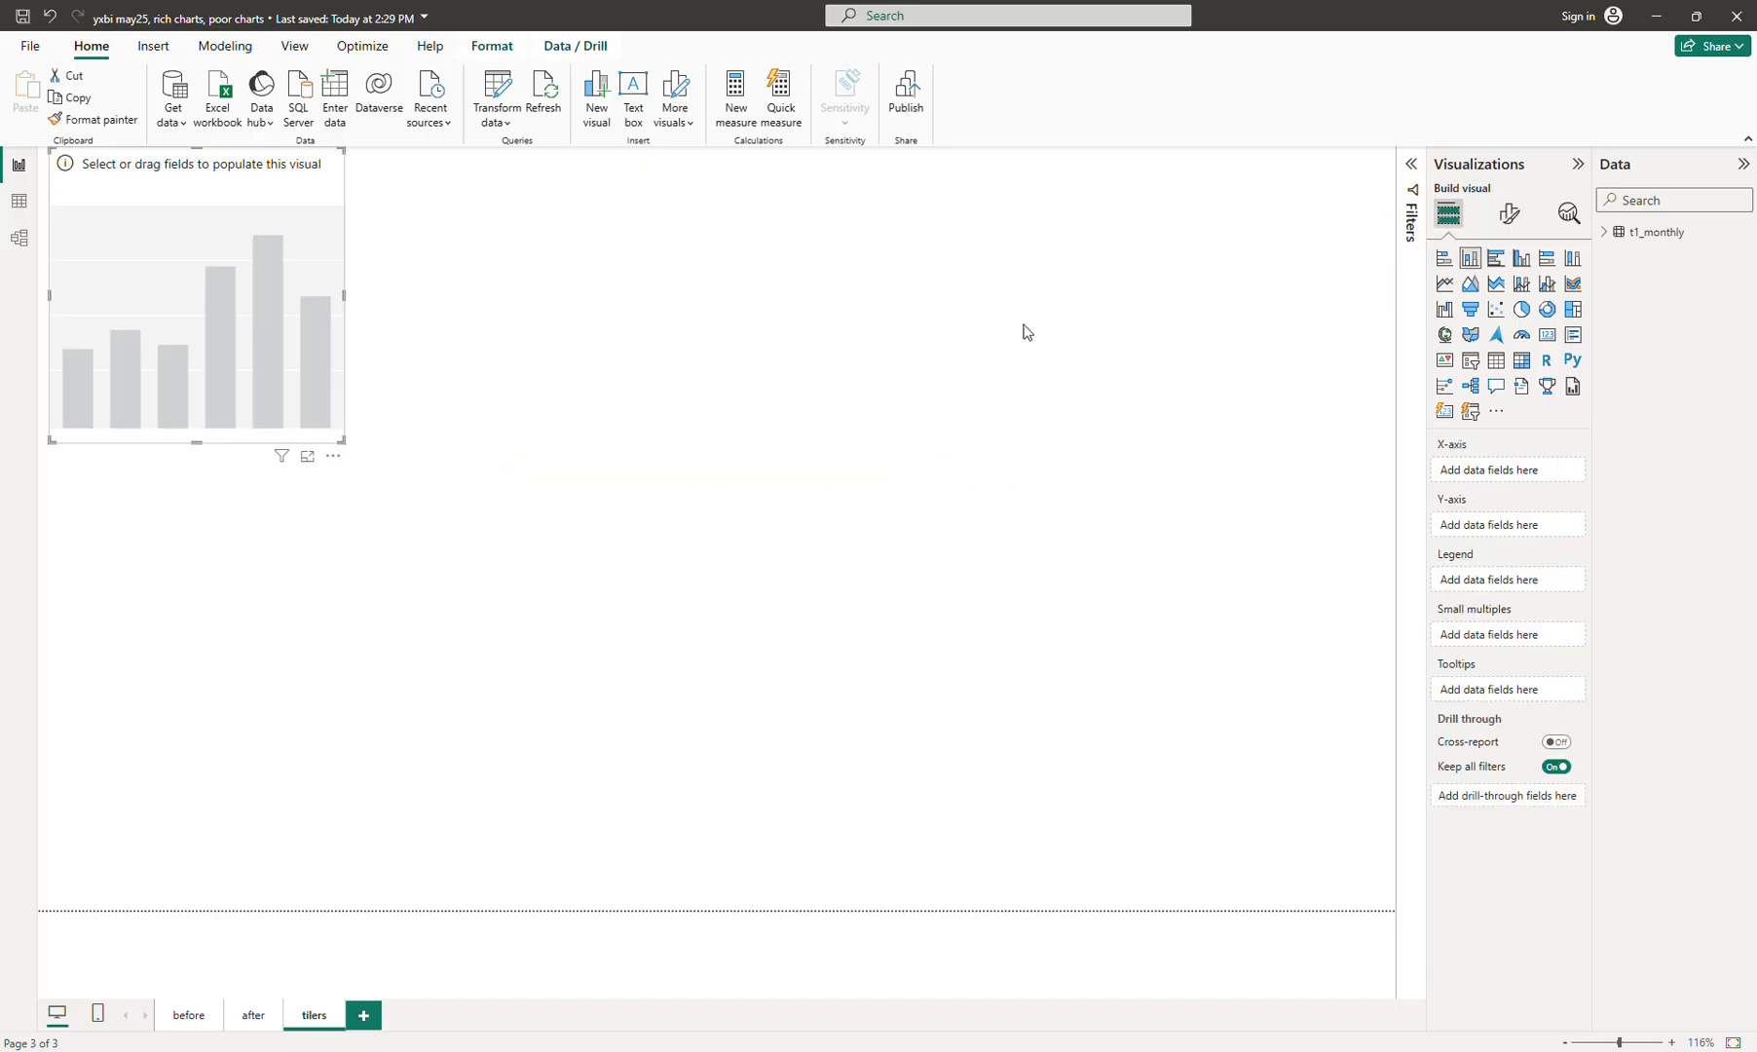
drag(343, 446, 648, 336)
drag(565, 229, 576, 241)
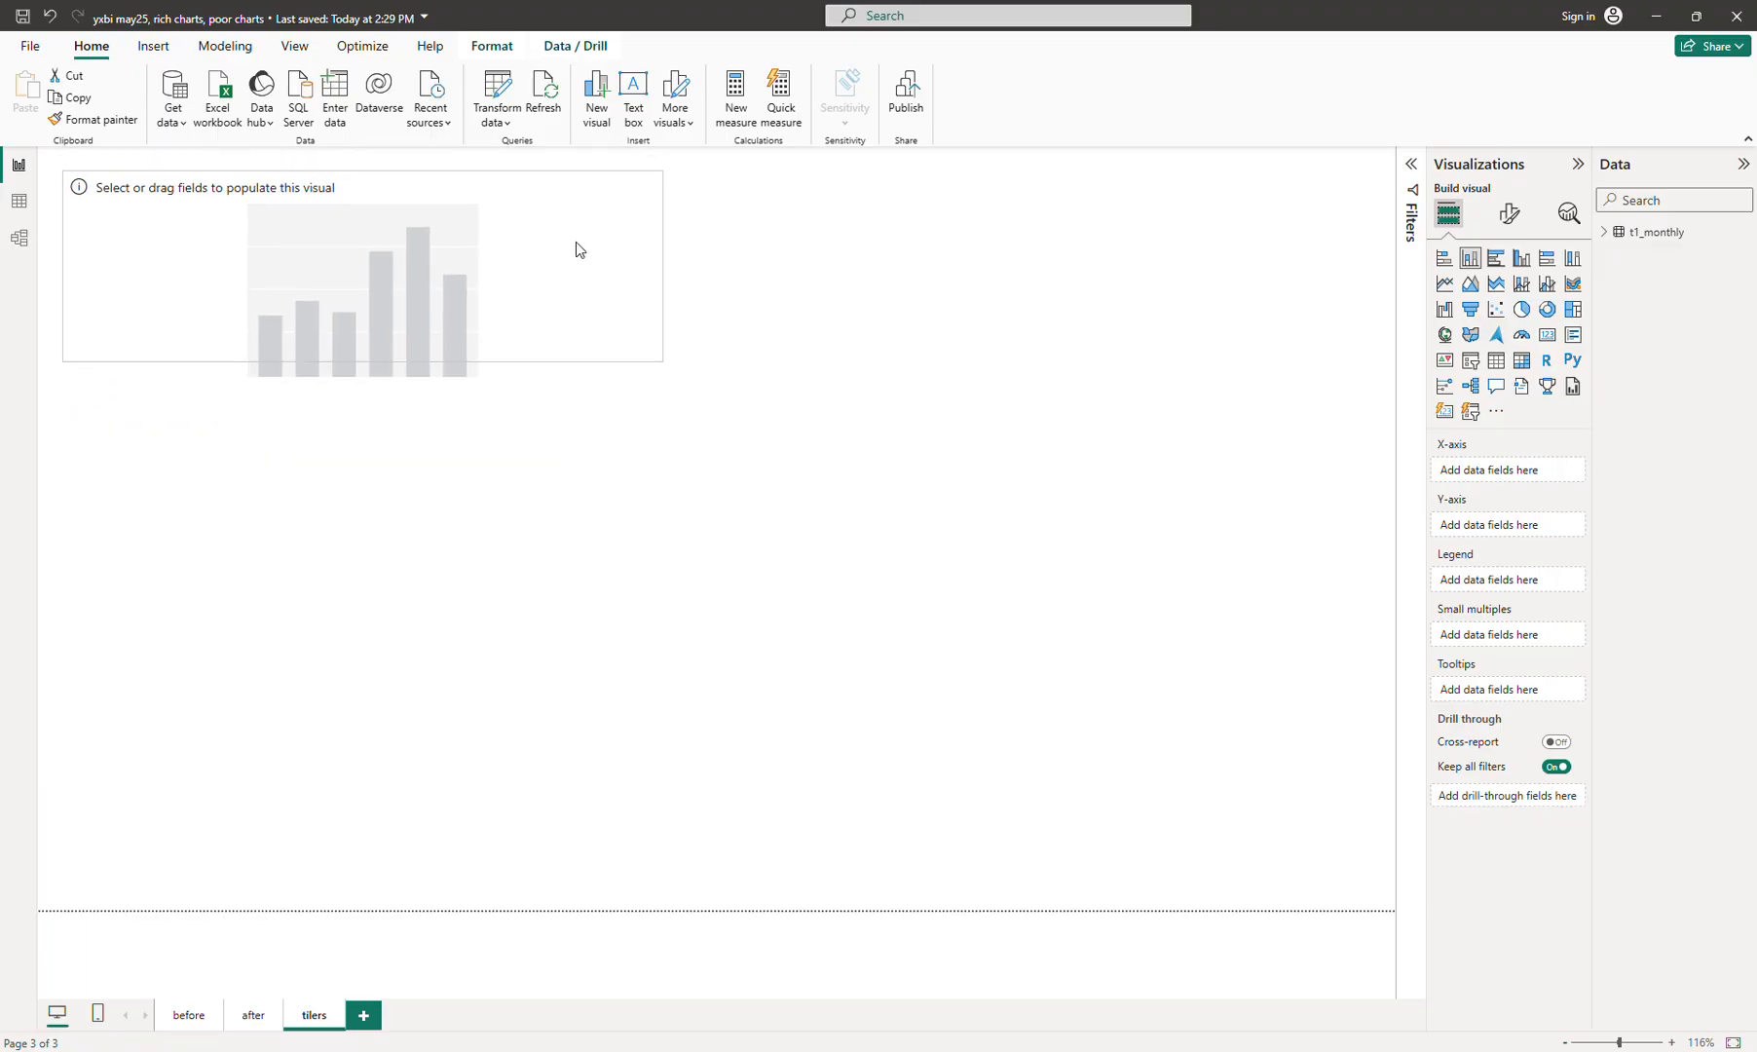
Assign mar to the chart's legend, time_ym32 to the X-axis and val to the Y-axis, and enlarge the chart
click(1619, 231)
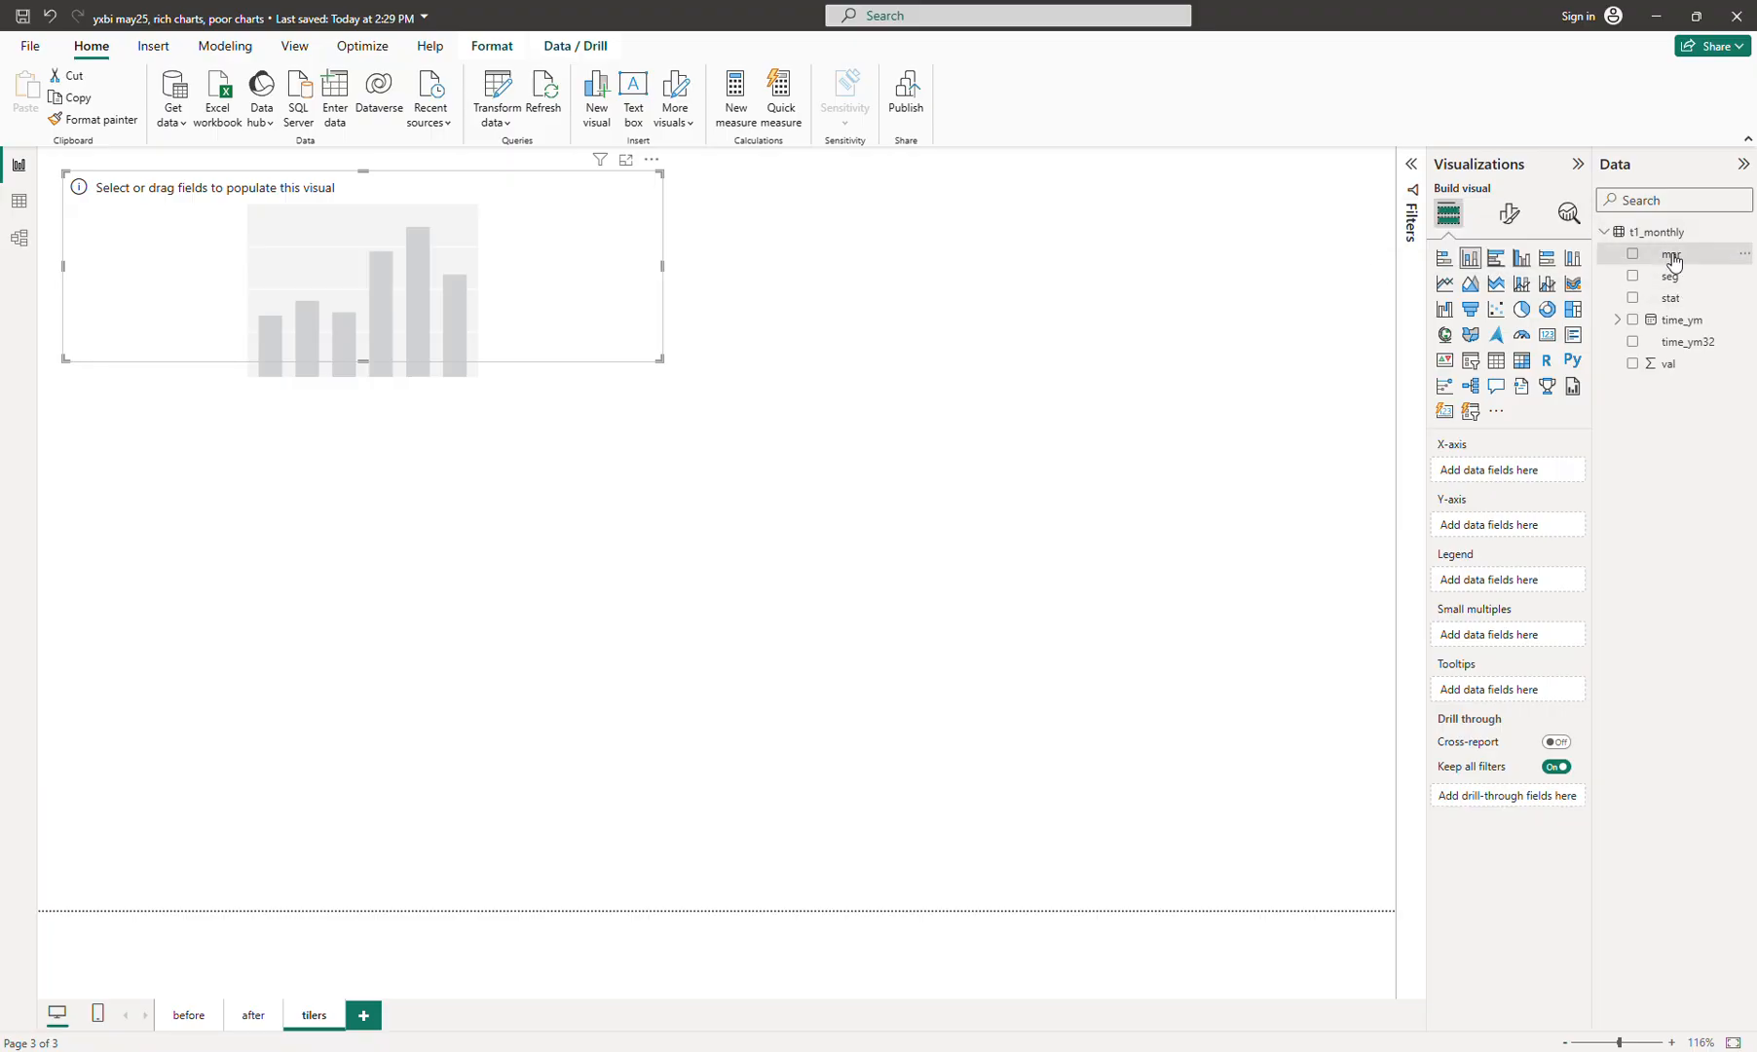
drag(1672, 254, 1526, 578)
drag(1680, 347, 1520, 474)
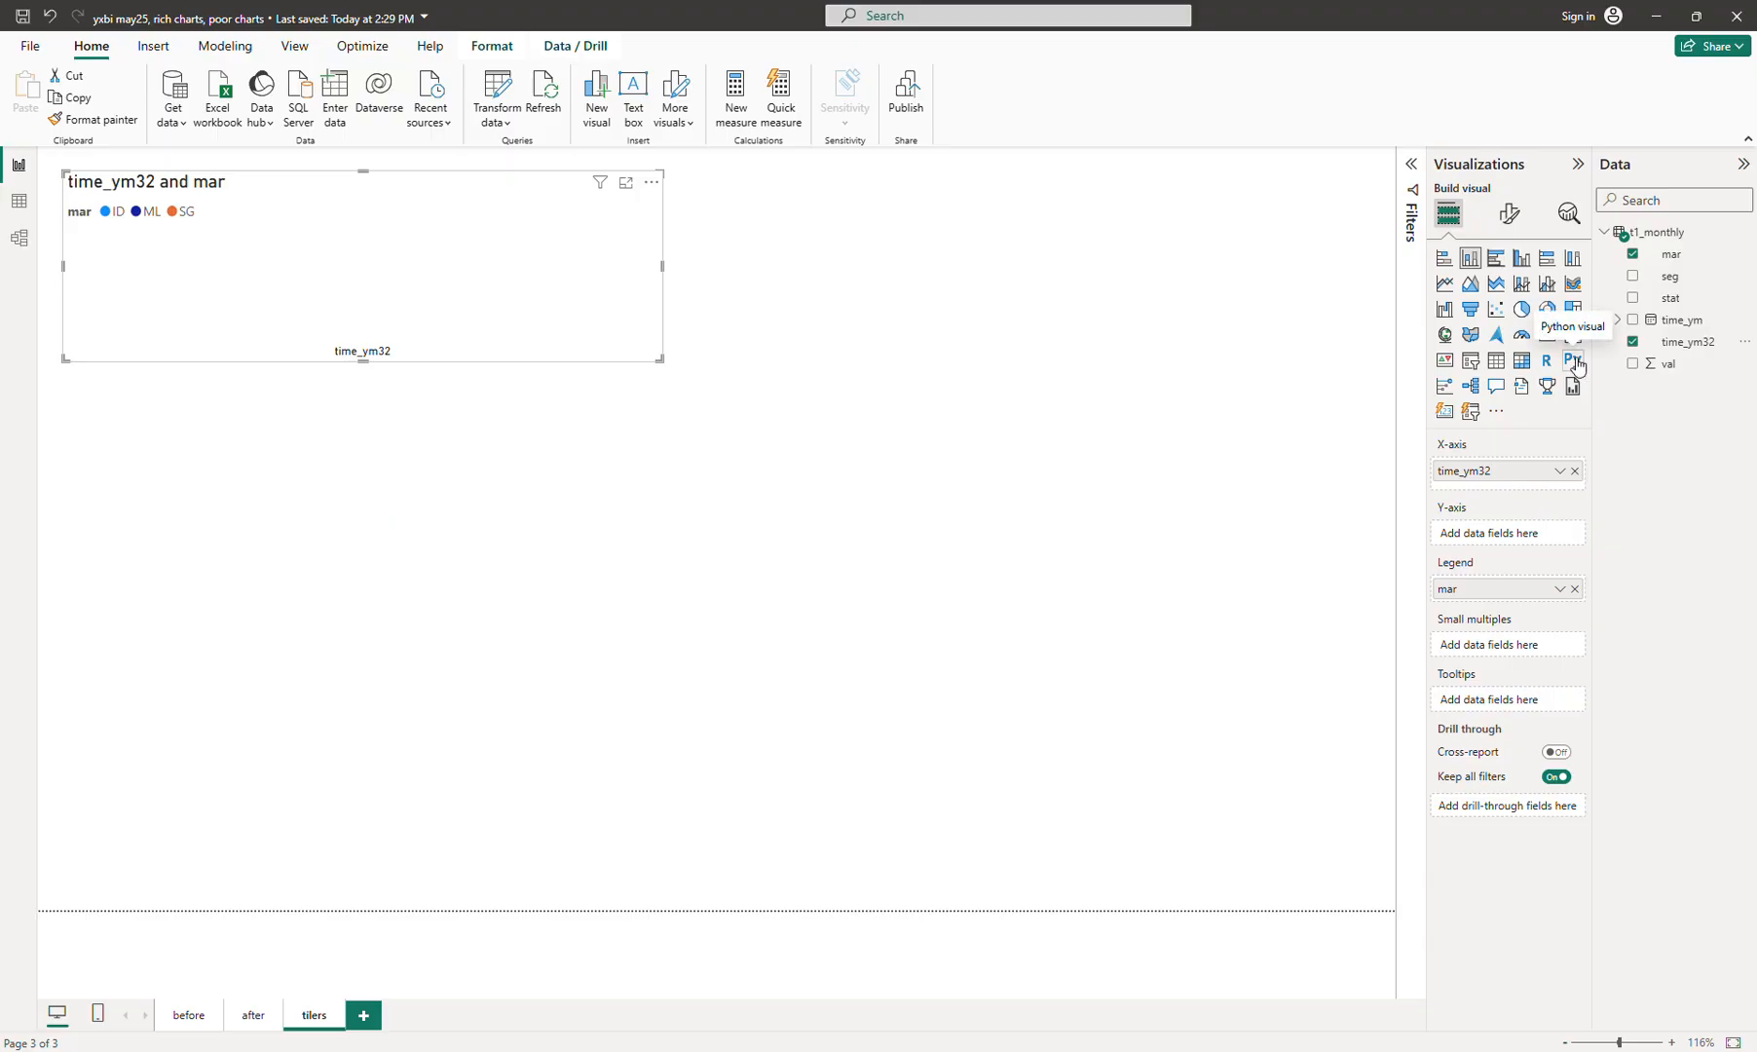
drag(1664, 365, 1500, 536)
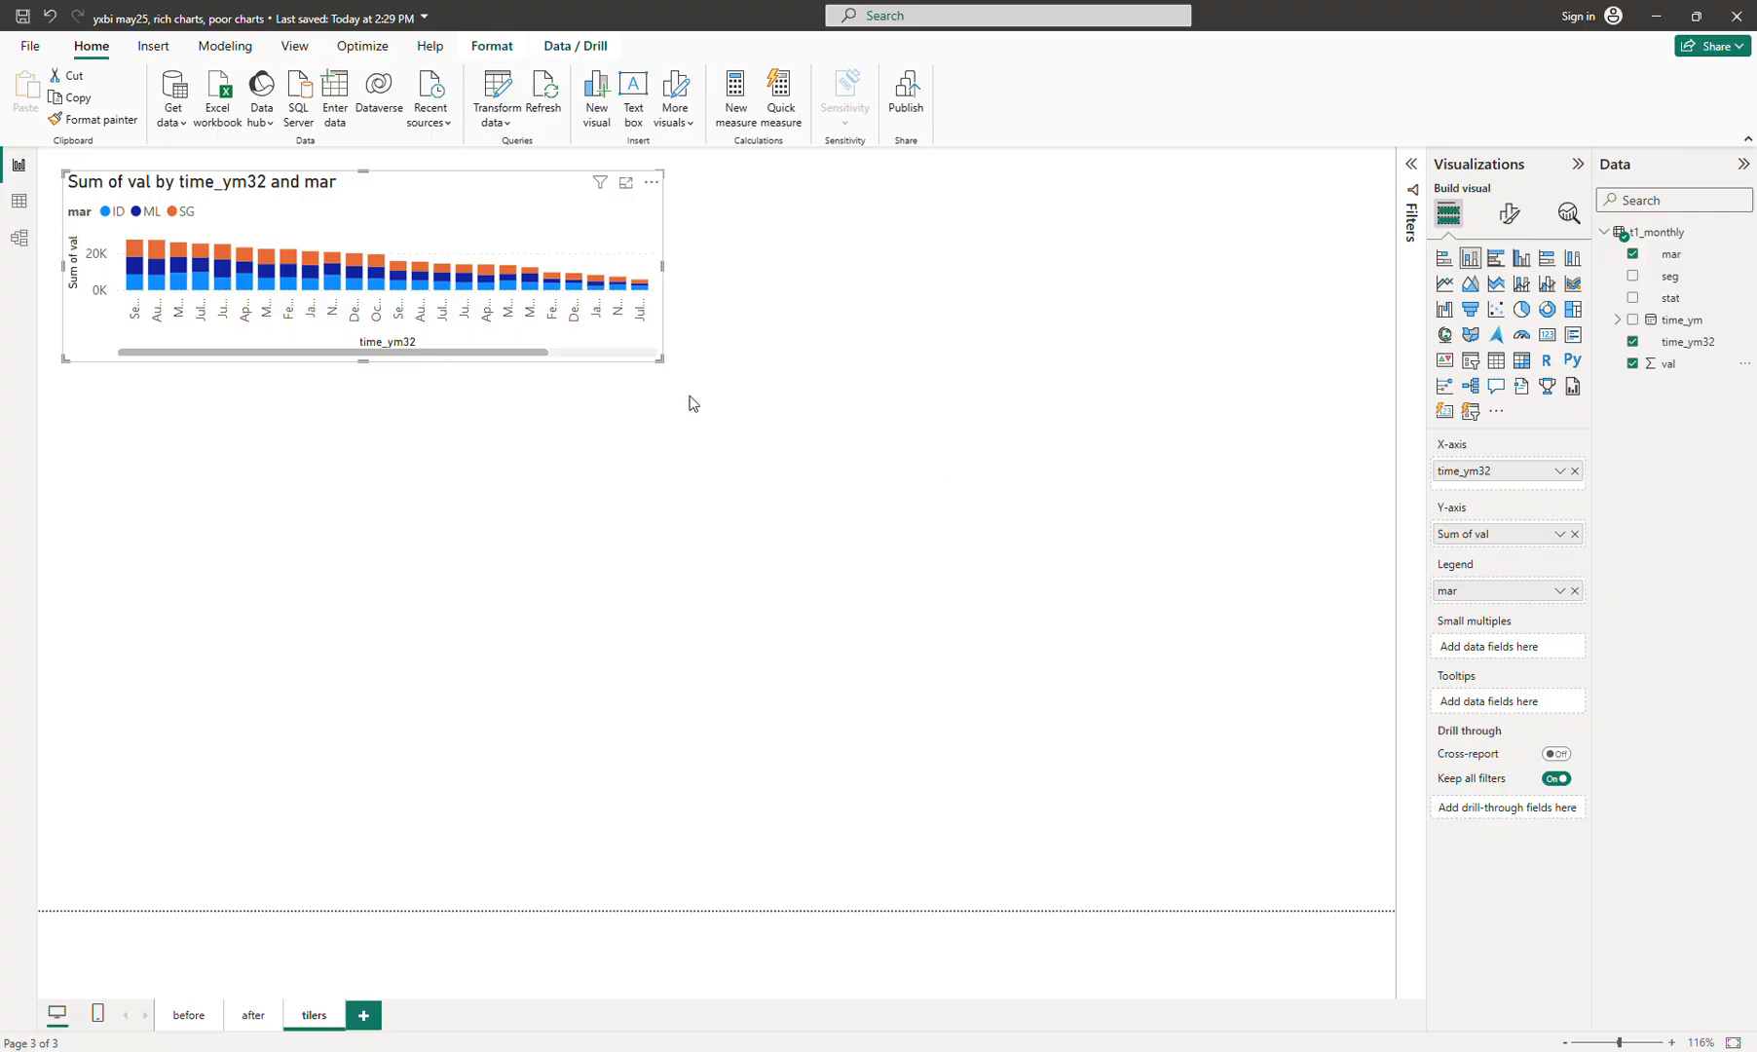
drag(662, 360, 866, 391)
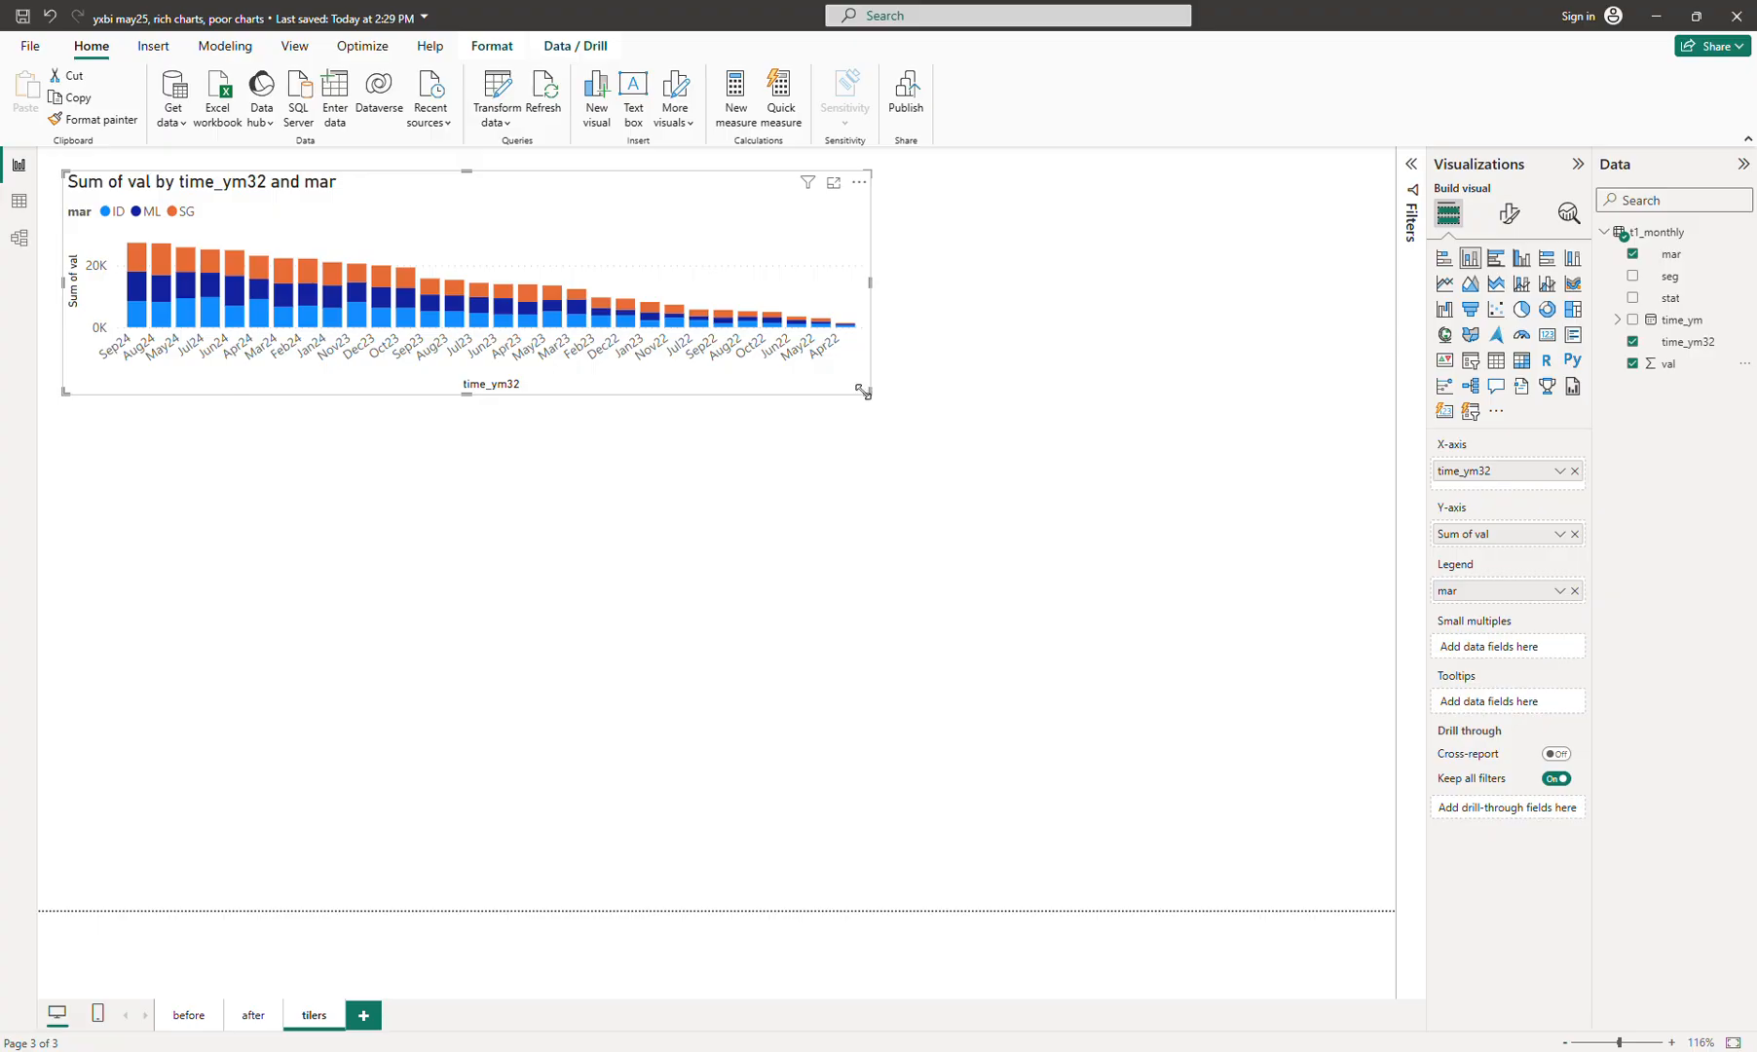
drag(863, 392, 846, 397)
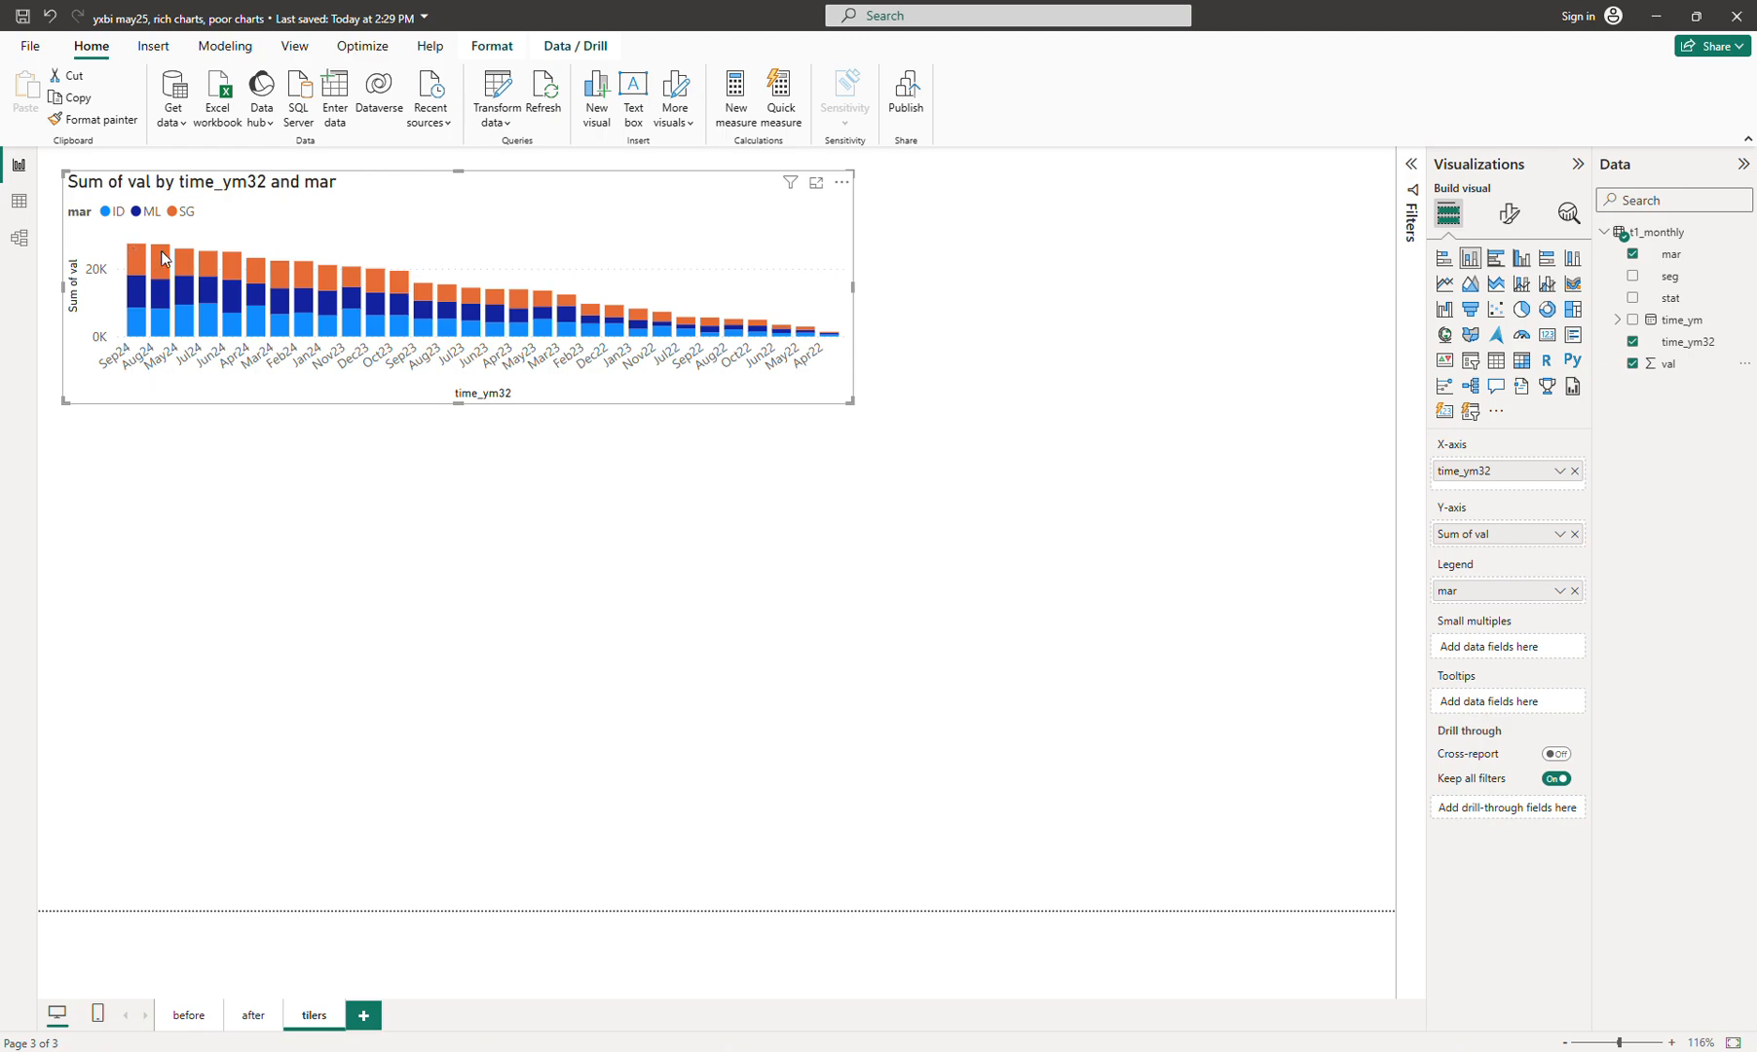
Sort the stacked column chart's axis by time_ym32 in ascending order
click(842, 183)
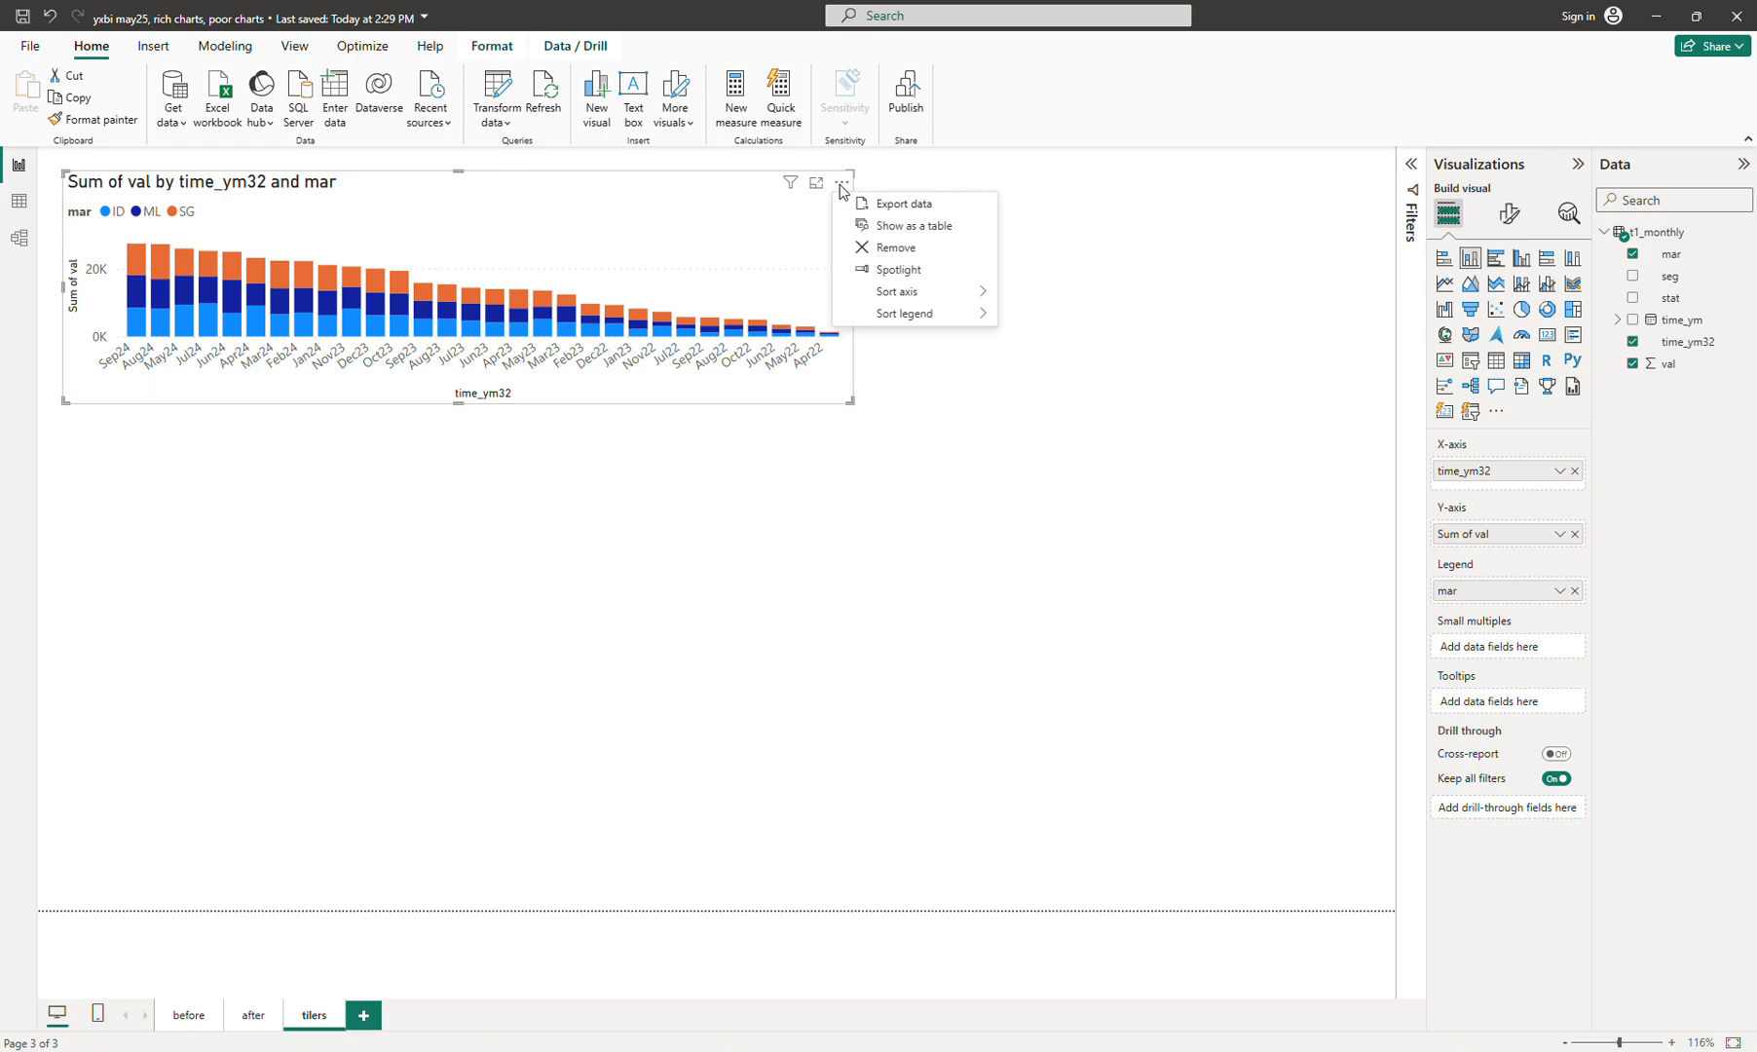
mouse_move(925, 297)
click(1071, 294)
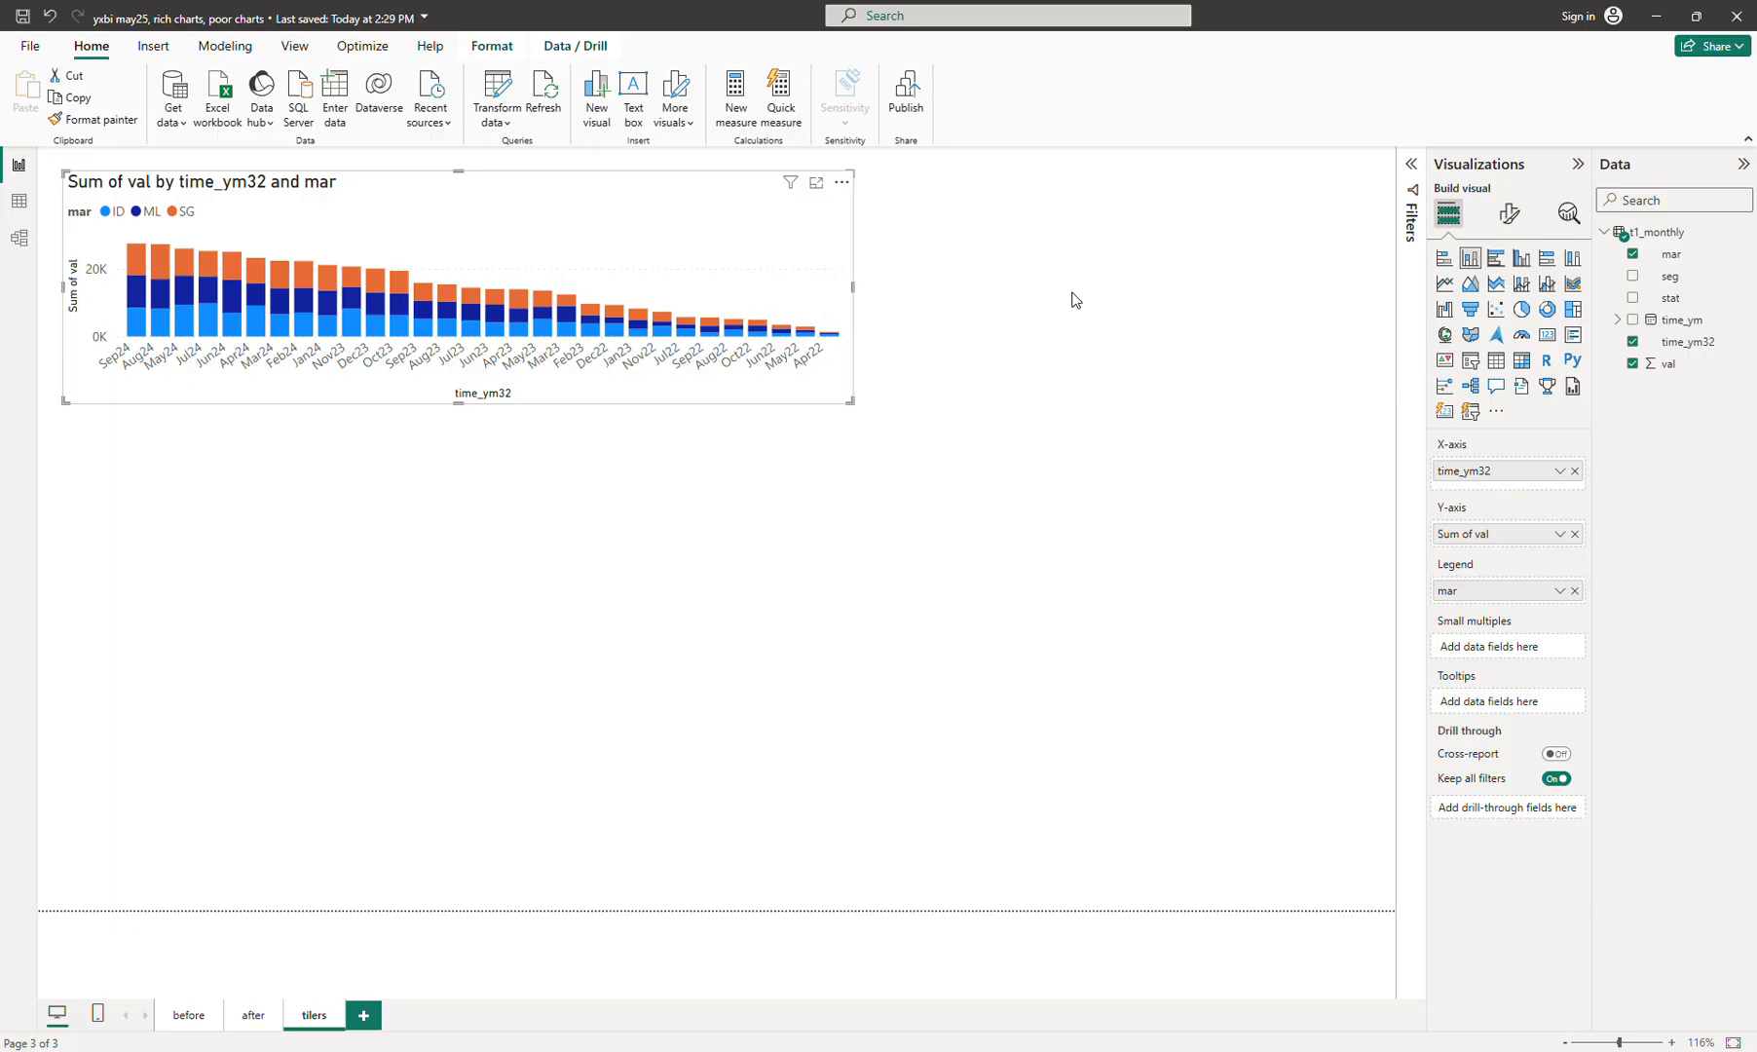
click(842, 185)
mouse_move(930, 292)
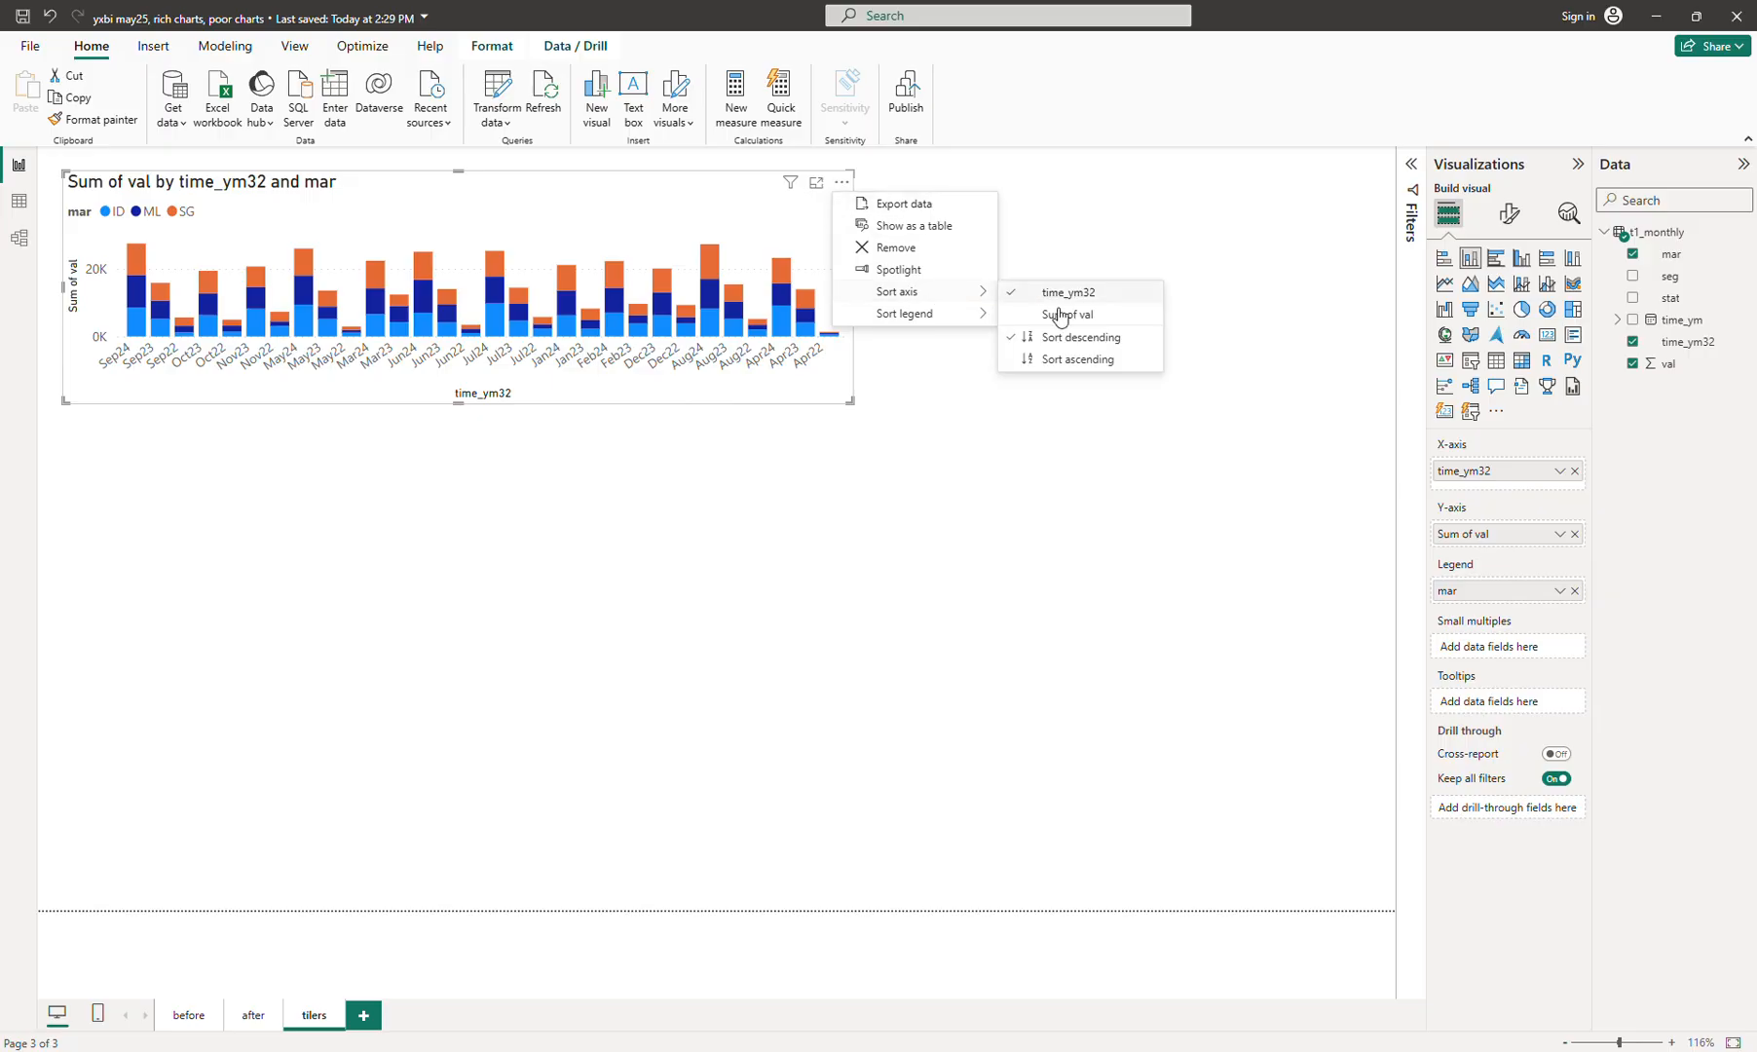
click(1090, 363)
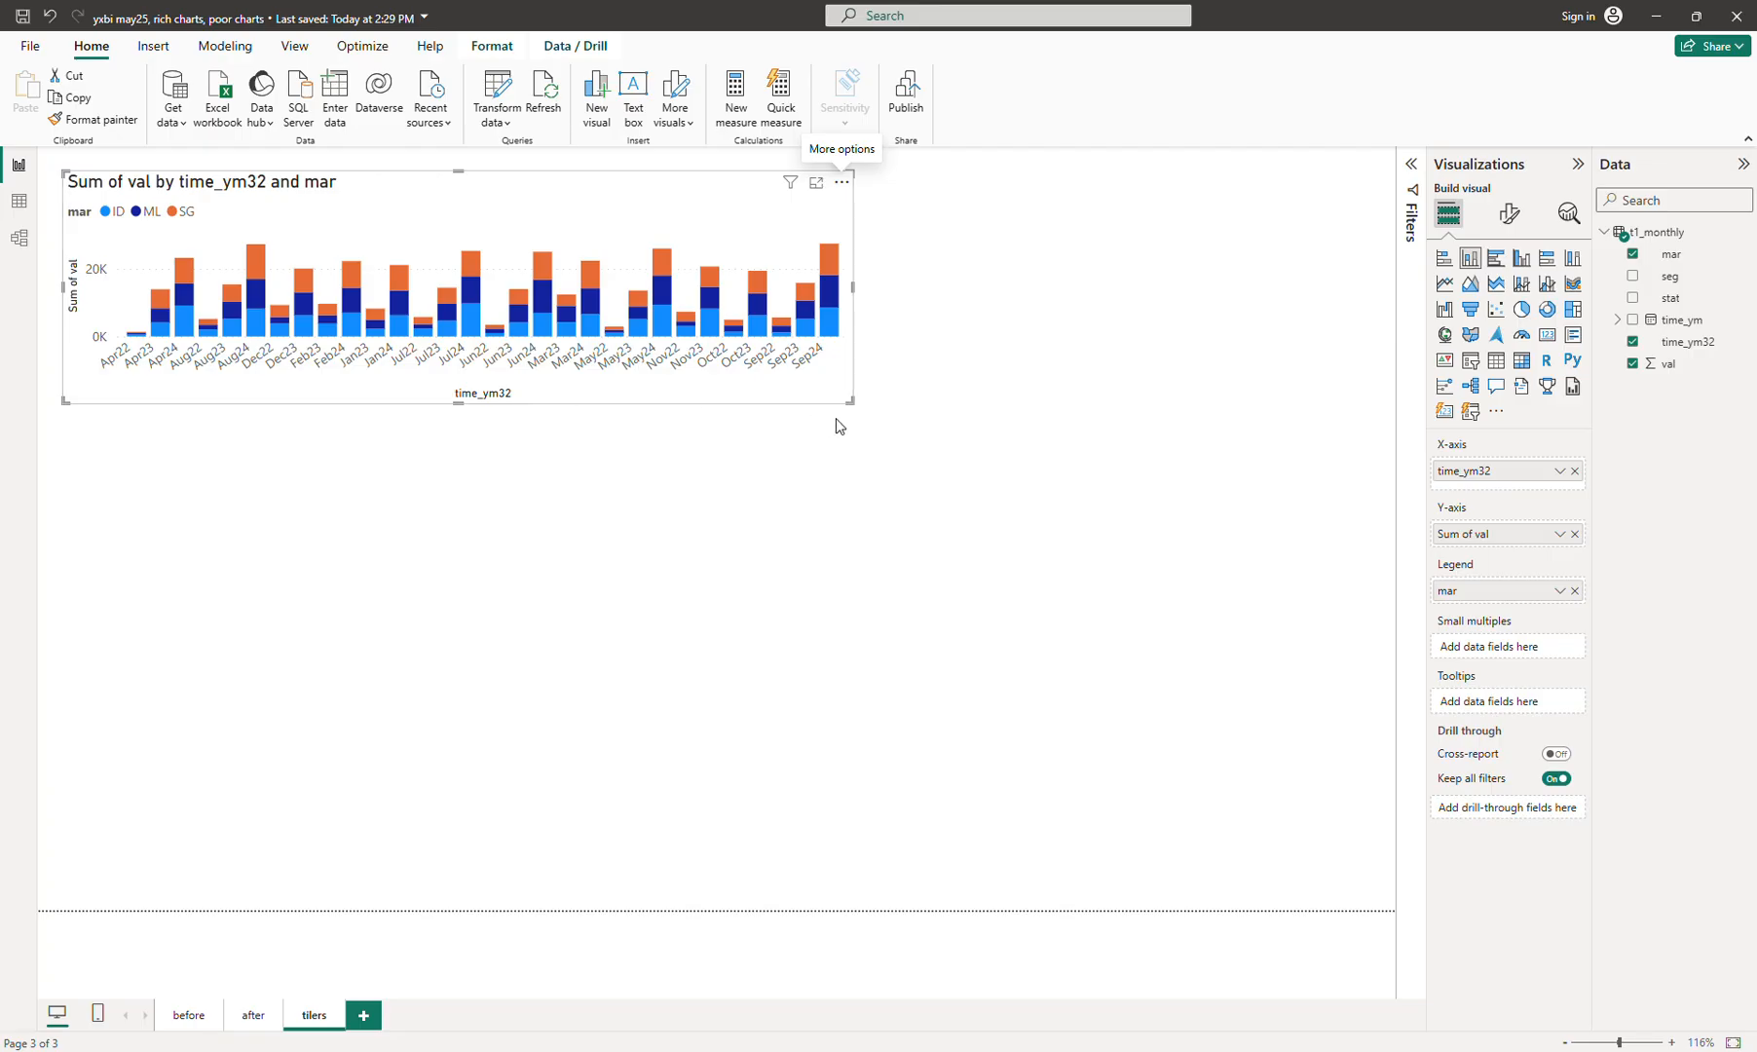
Widen the chart and set the time_ym32 column to sort by time_ym
drag(851, 403, 1088, 388)
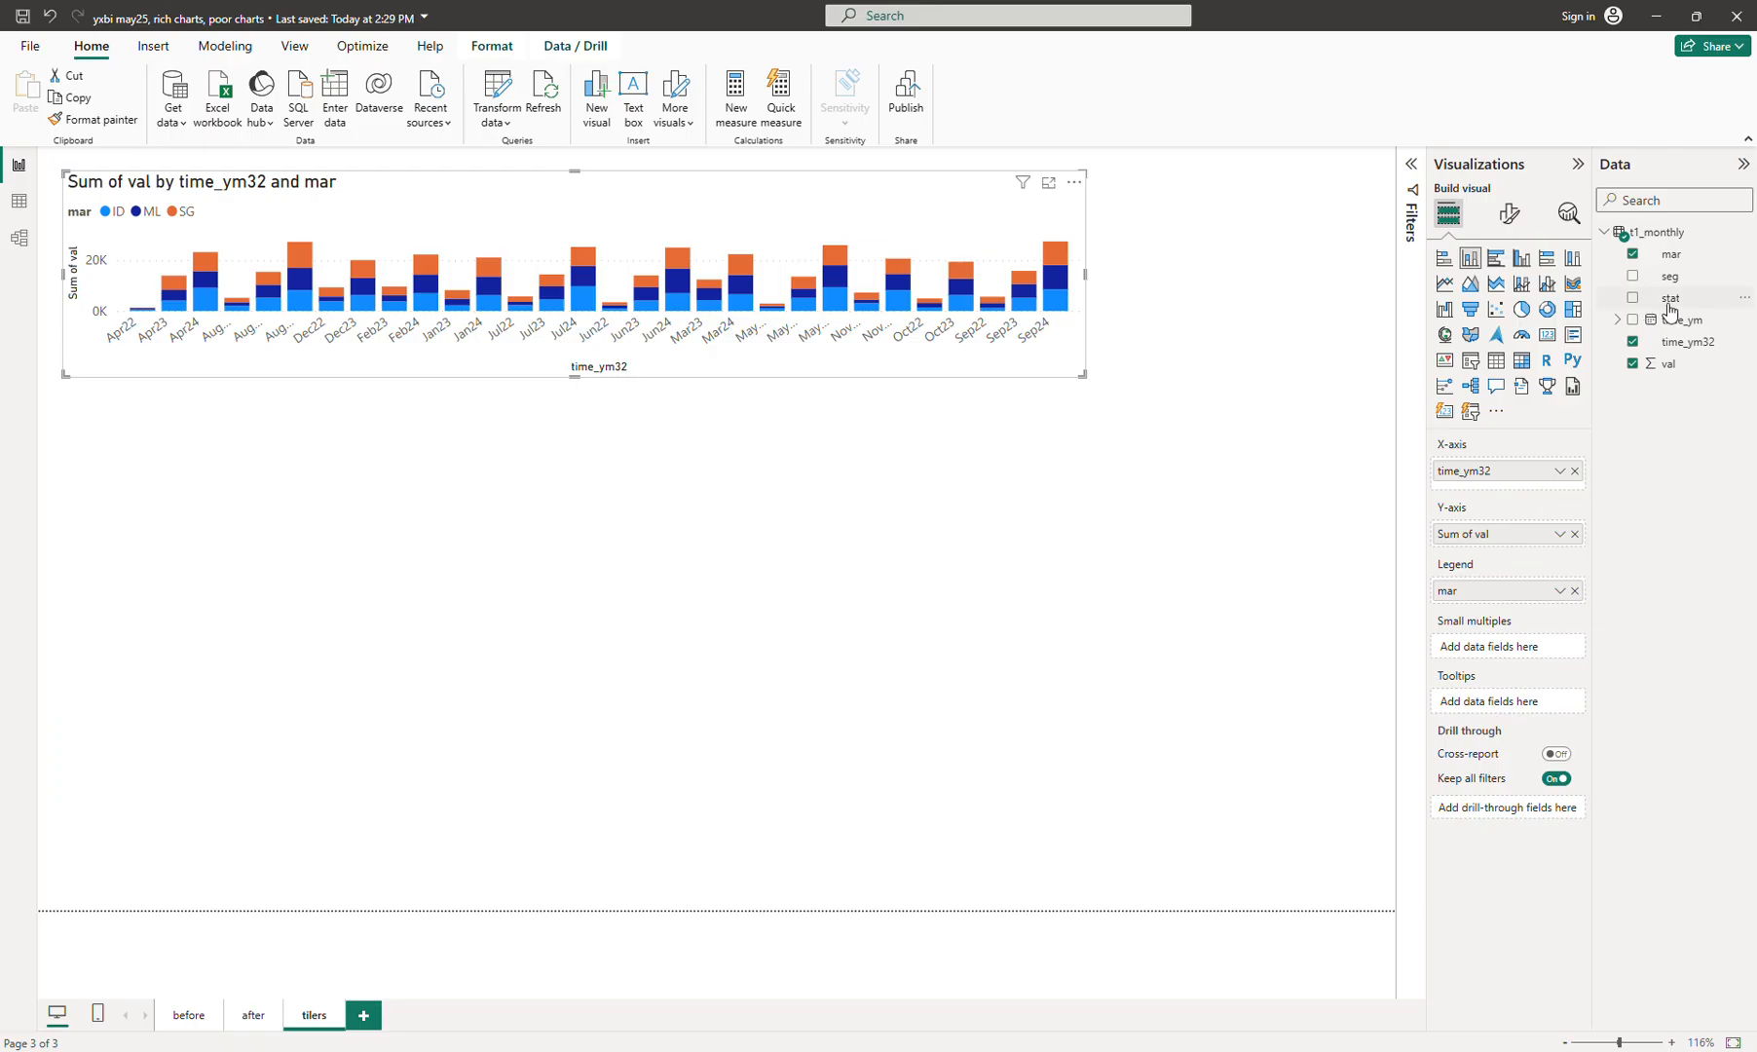
click(1686, 344)
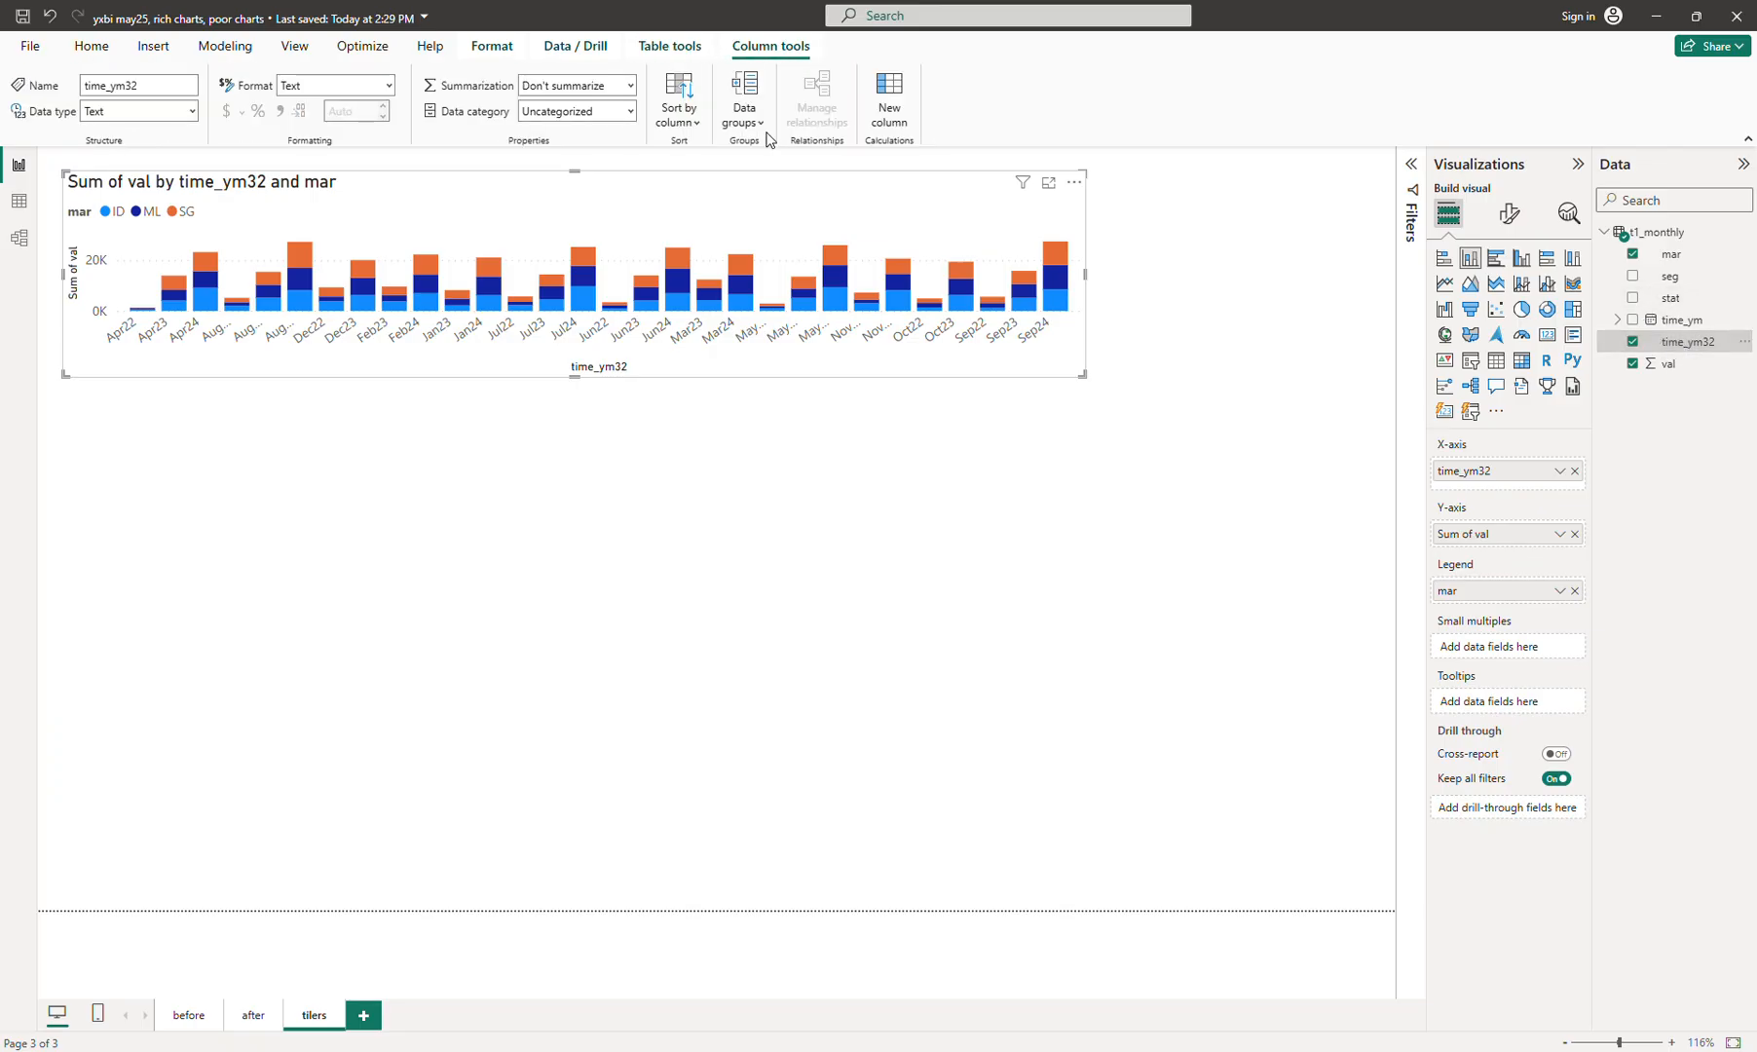
click(687, 125)
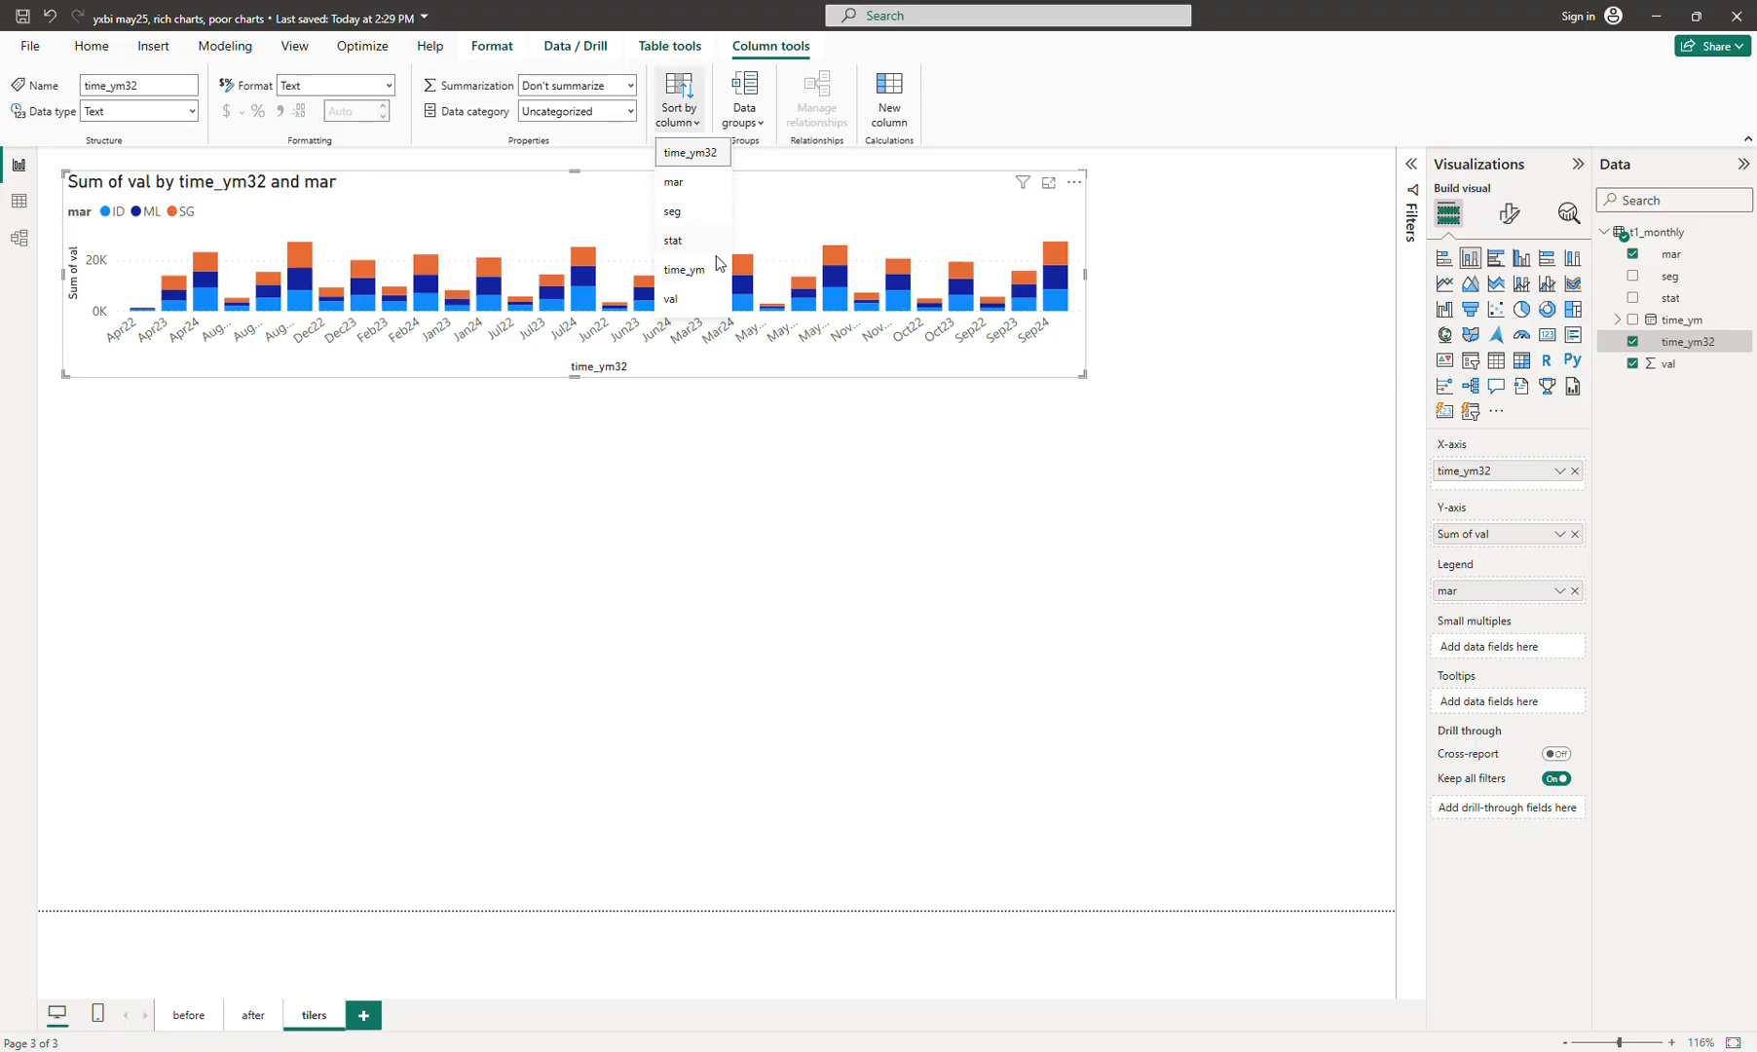
click(698, 270)
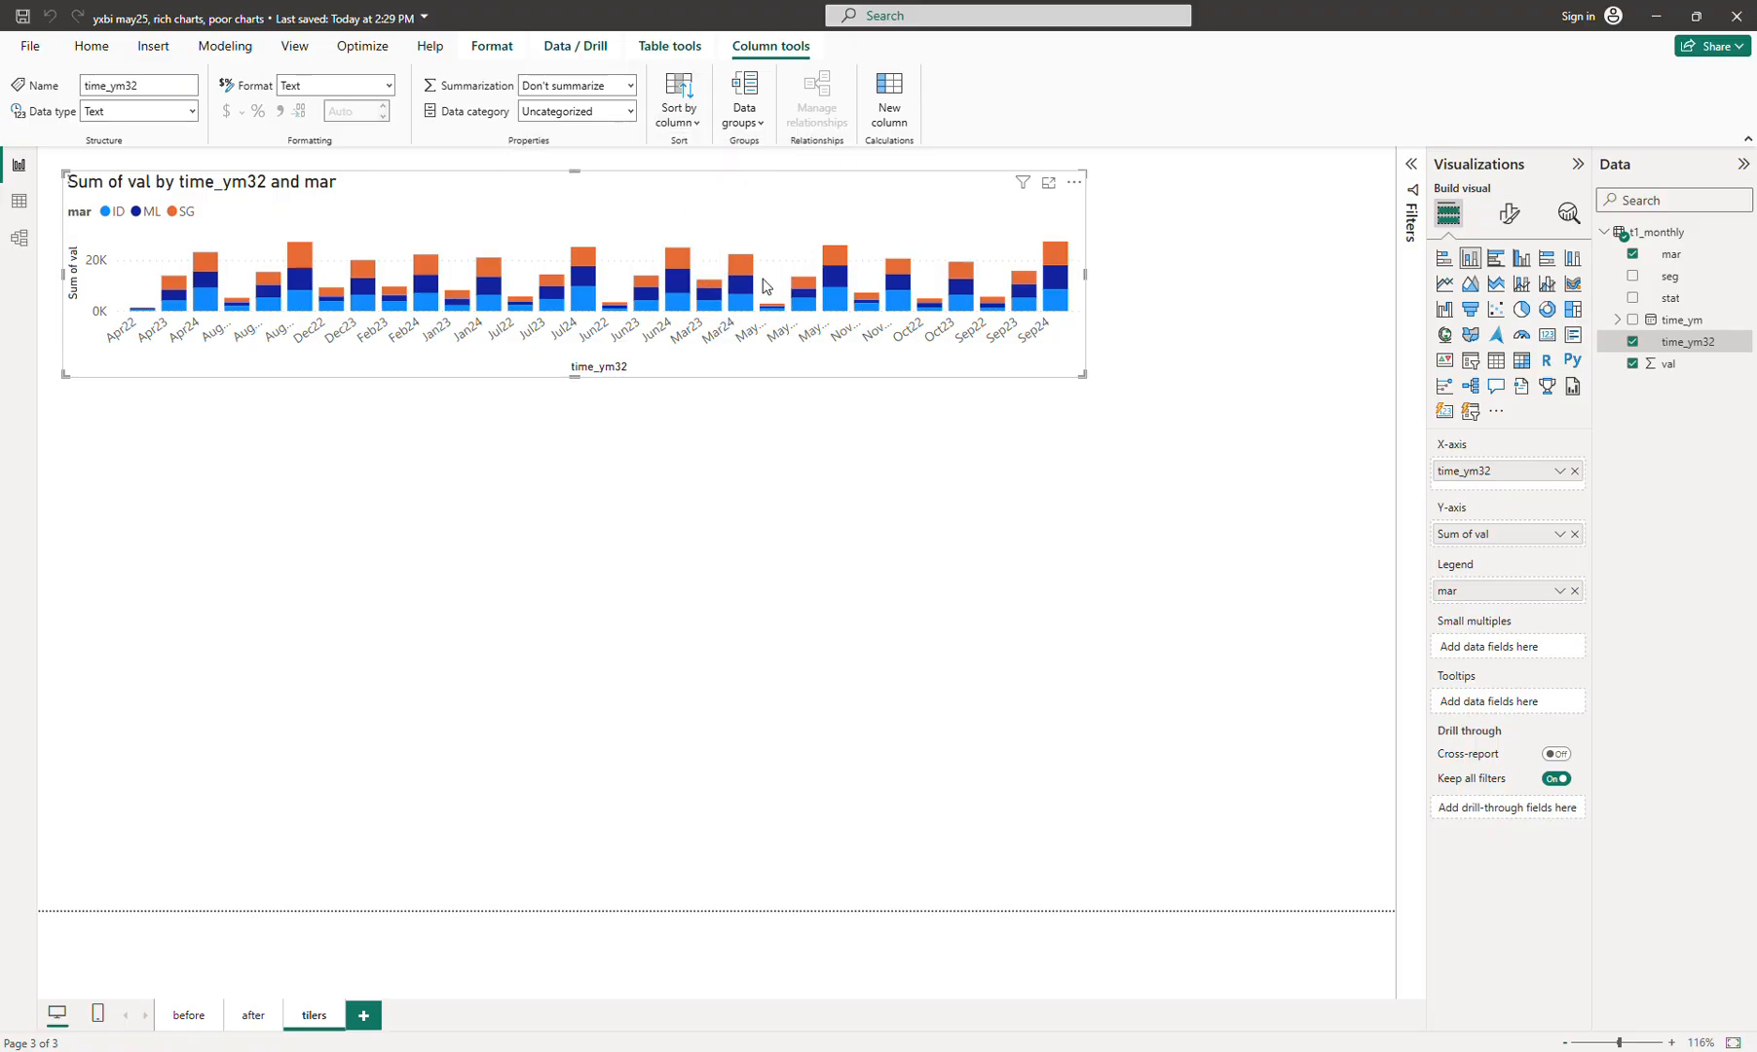
Resize the chart to about 1154 wide by 207 high and nudge it to a horizontal position of about 18
drag(1082, 375, 1272, 385)
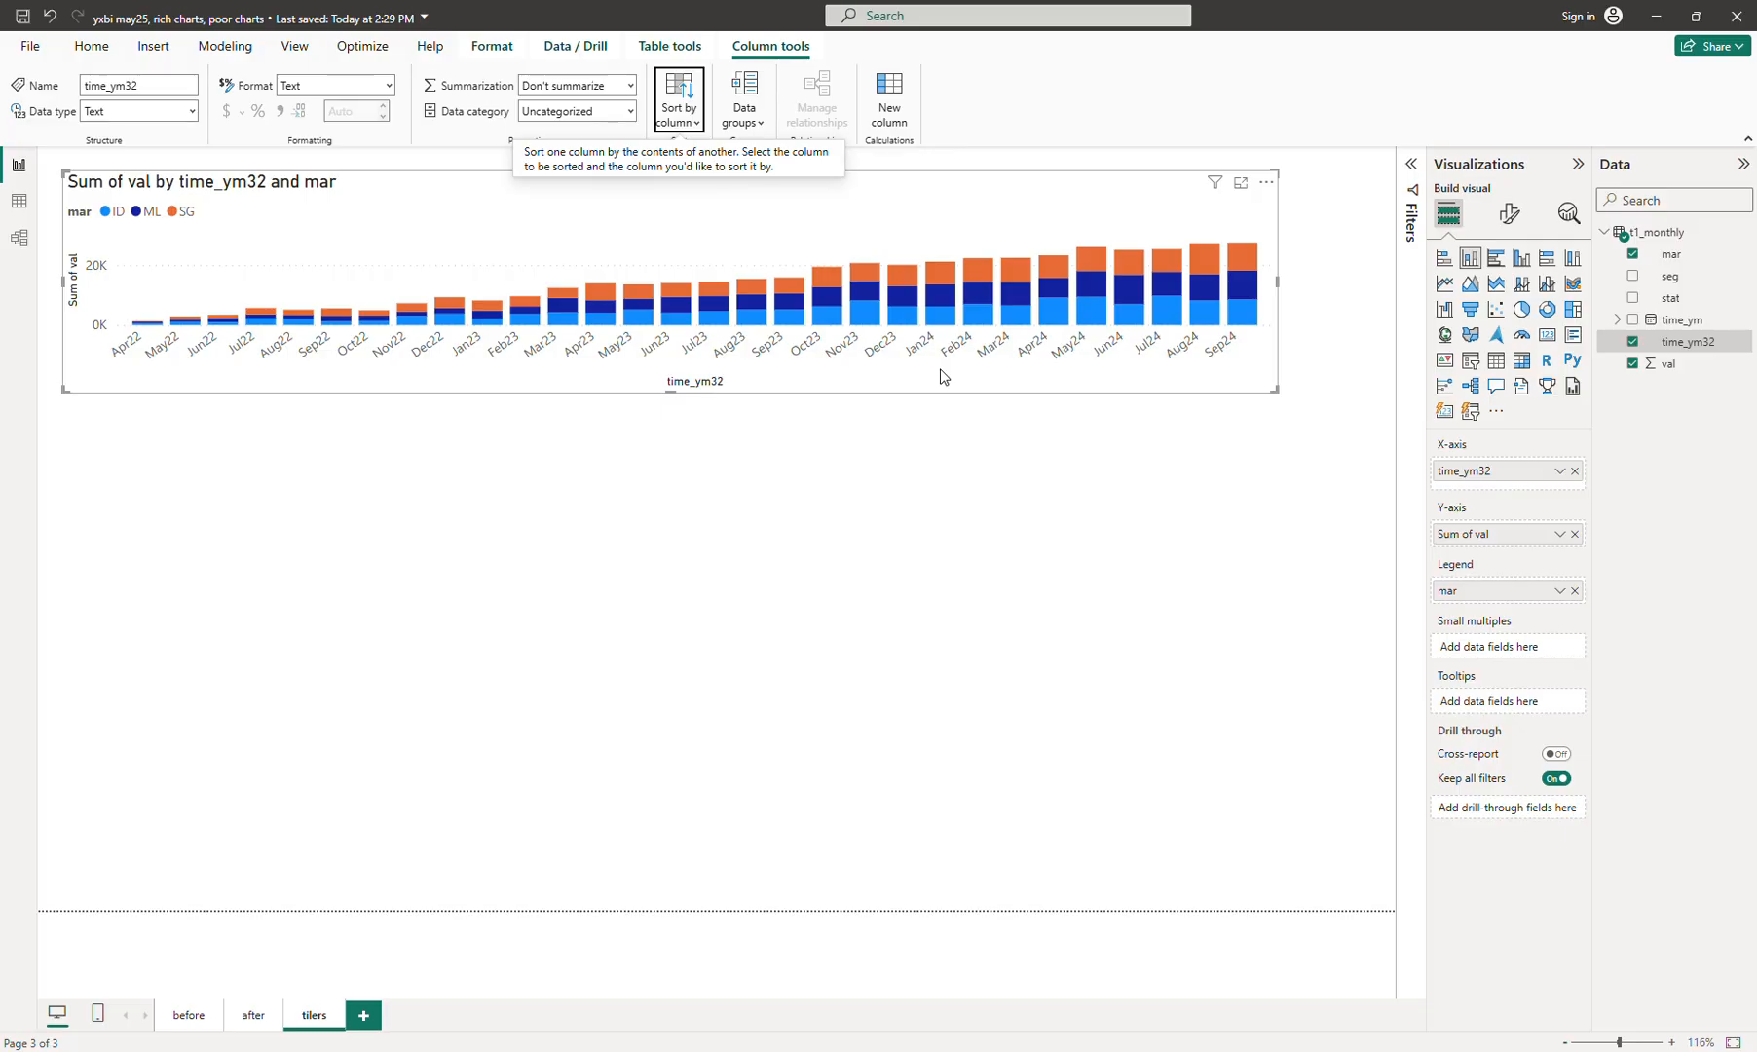
drag(872, 207, 877, 203)
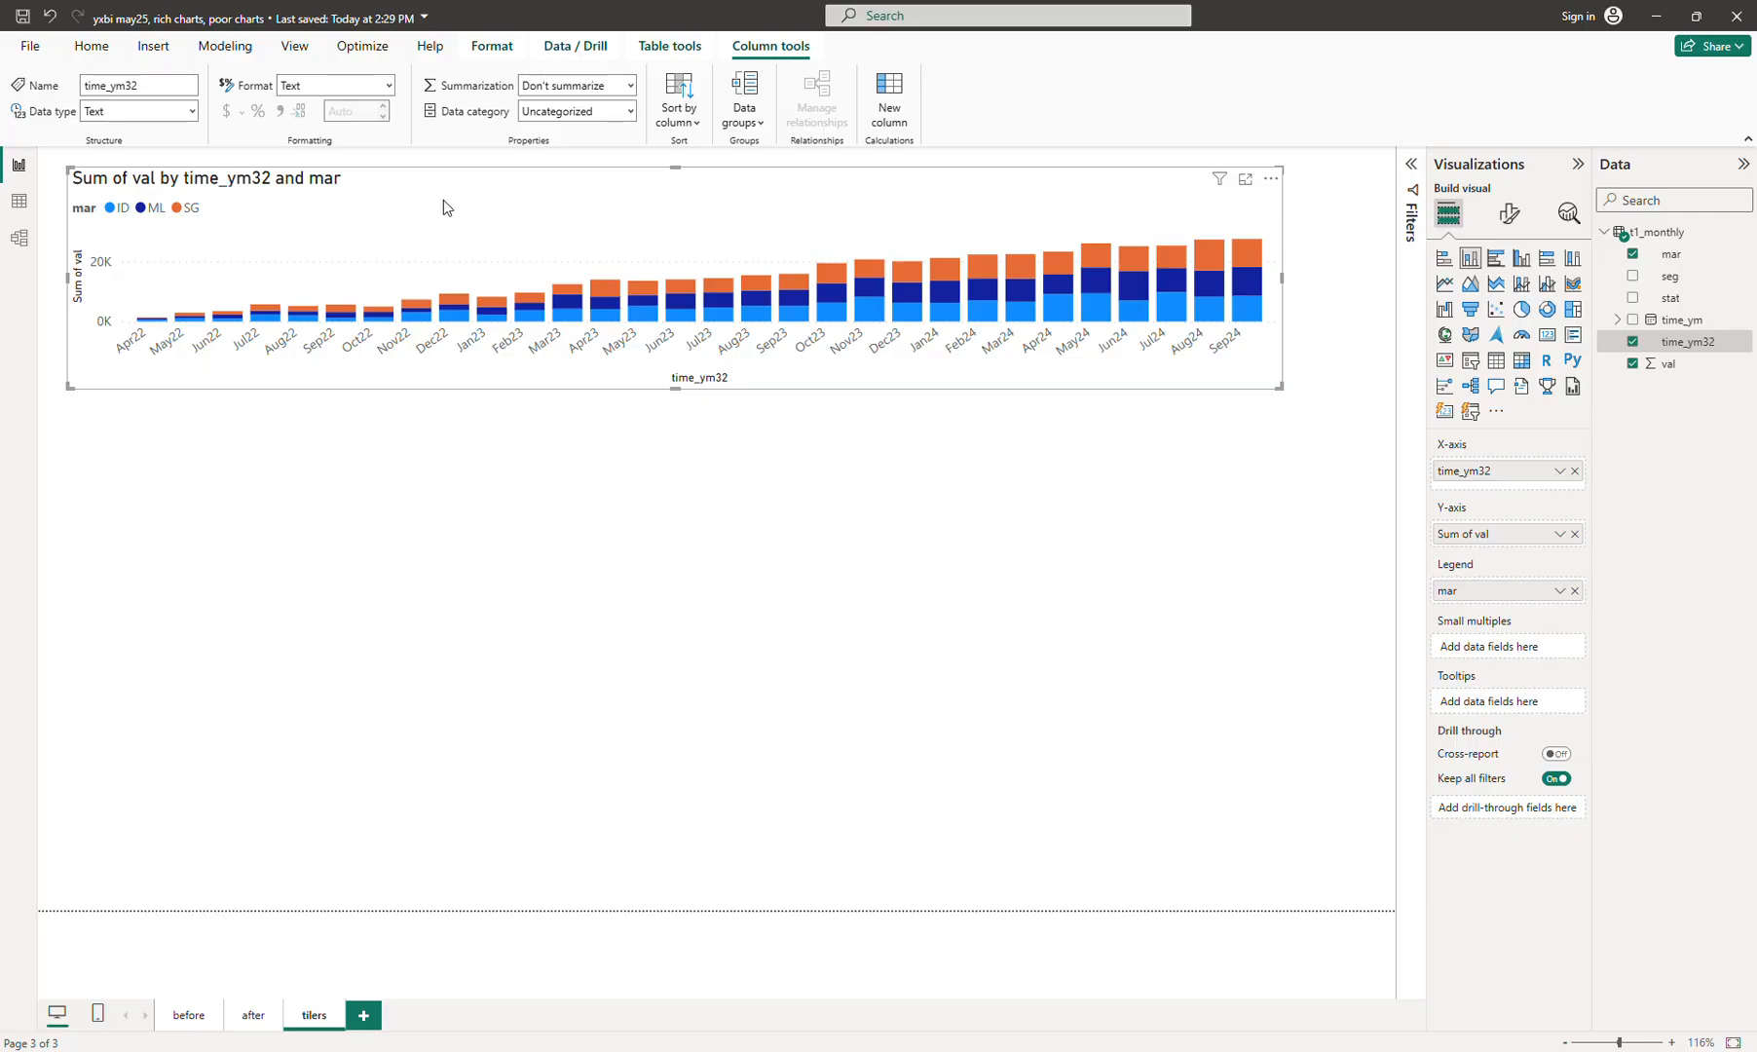
drag(443, 207, 432, 211)
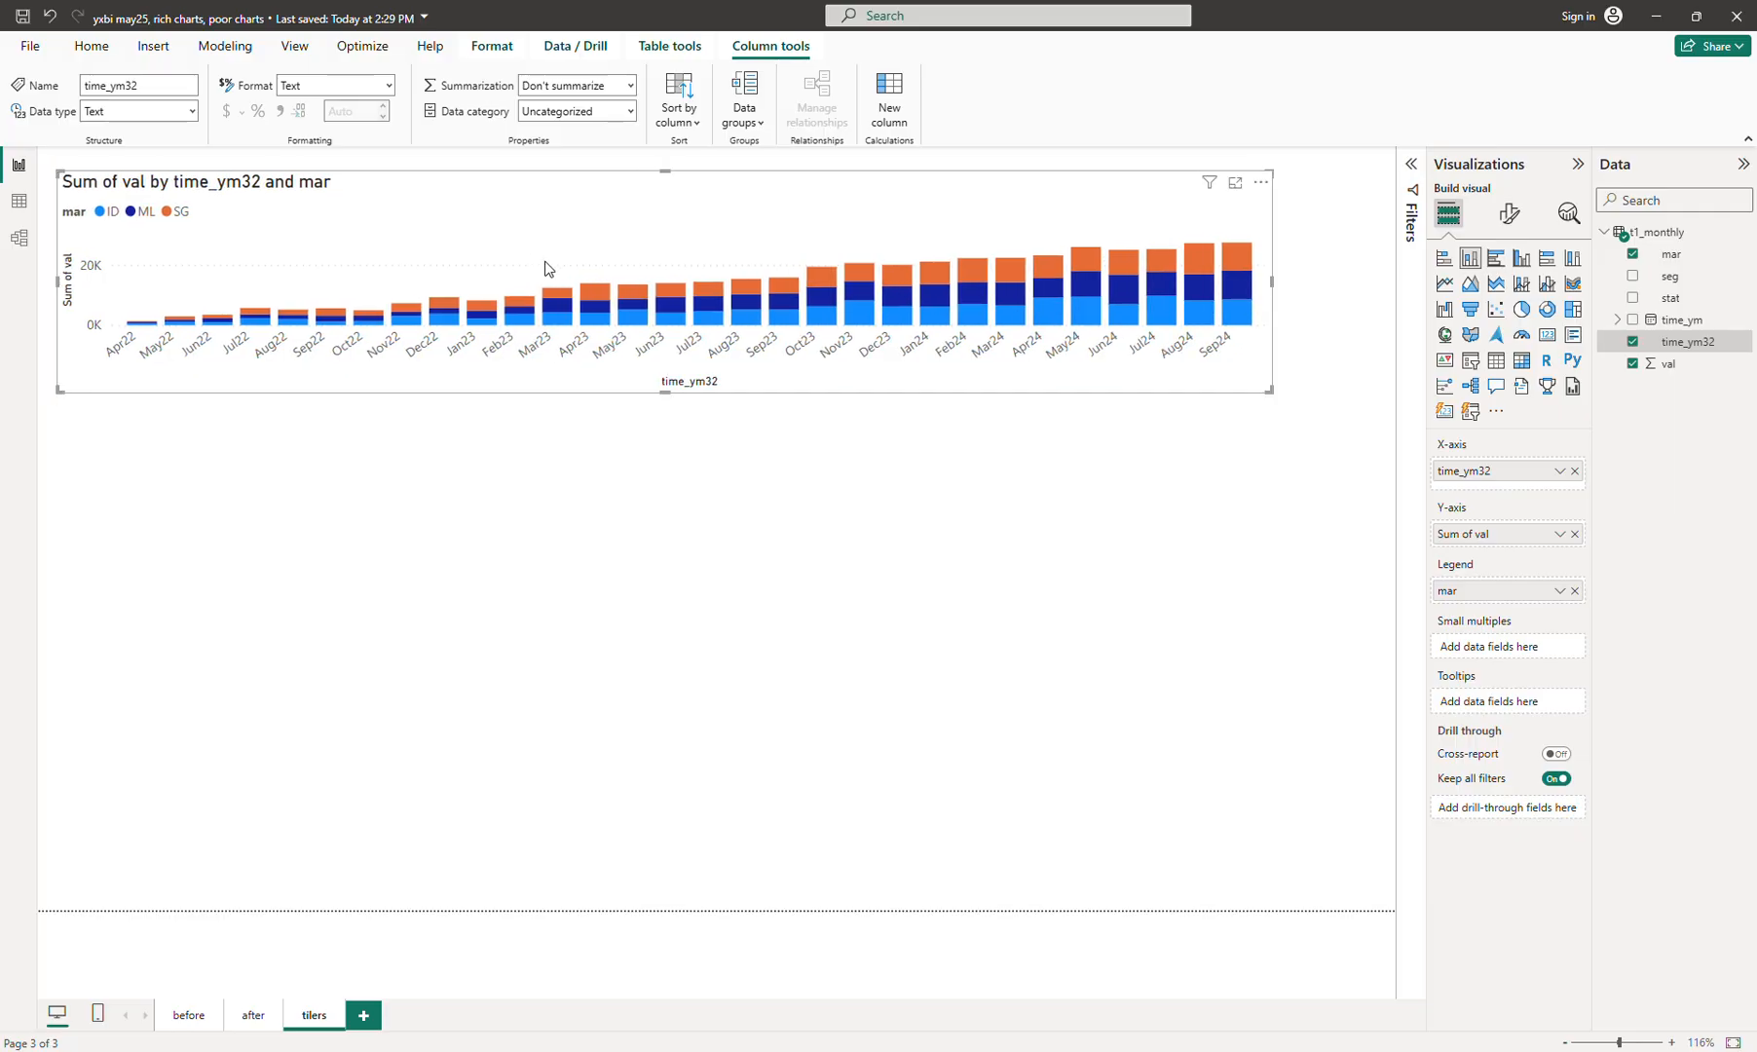
drag(1270, 390, 1280, 385)
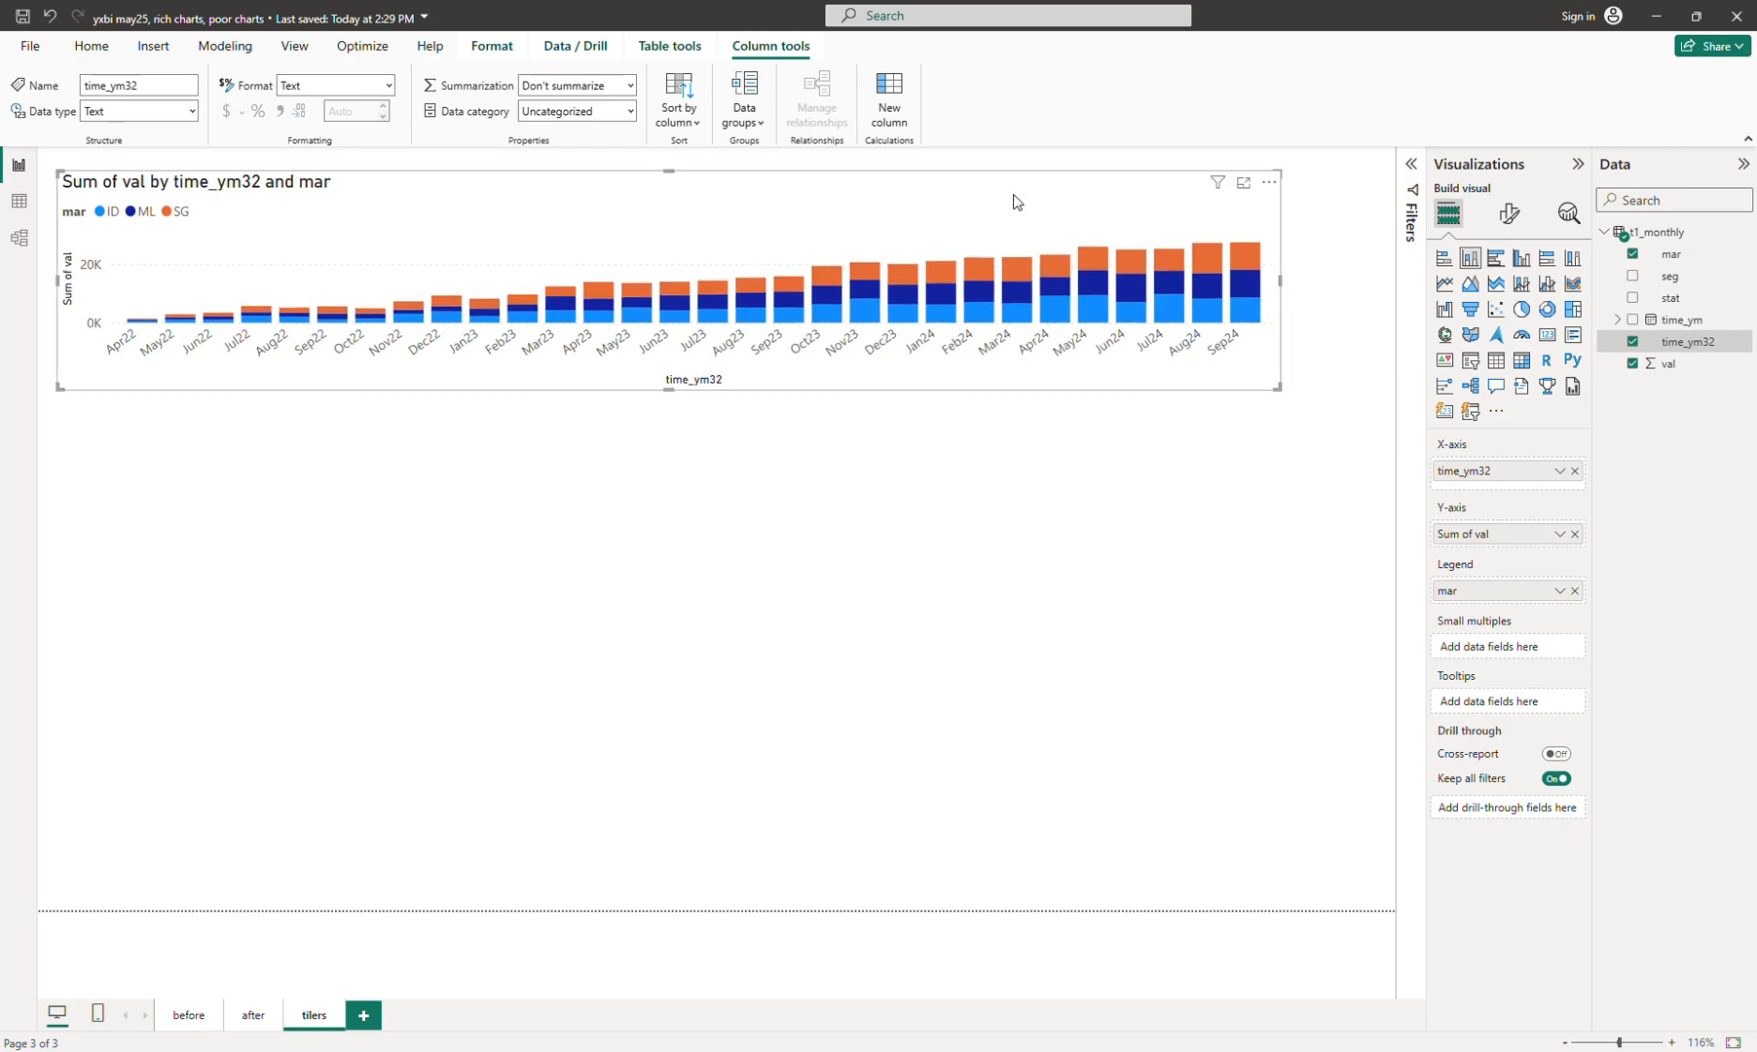
Find the title settings in the chart's formatting options and turn off the X-axis and Y-axis titles
click(1510, 214)
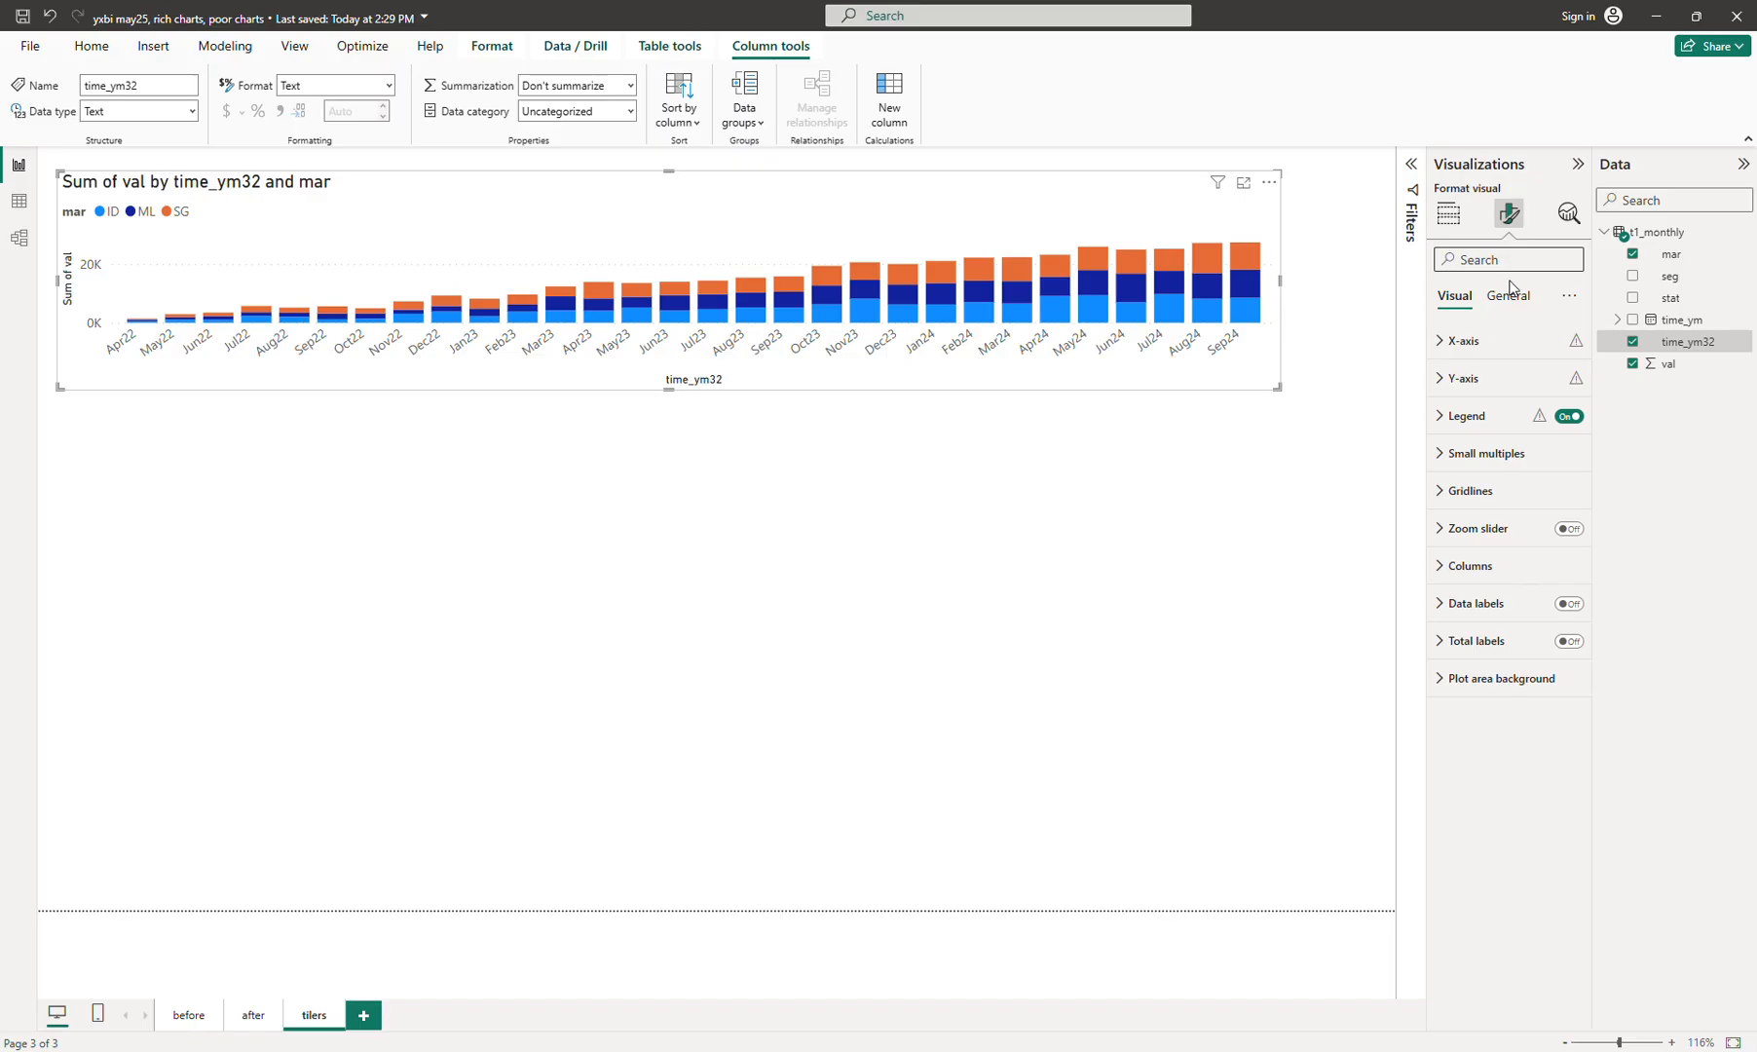
text(Tutke)
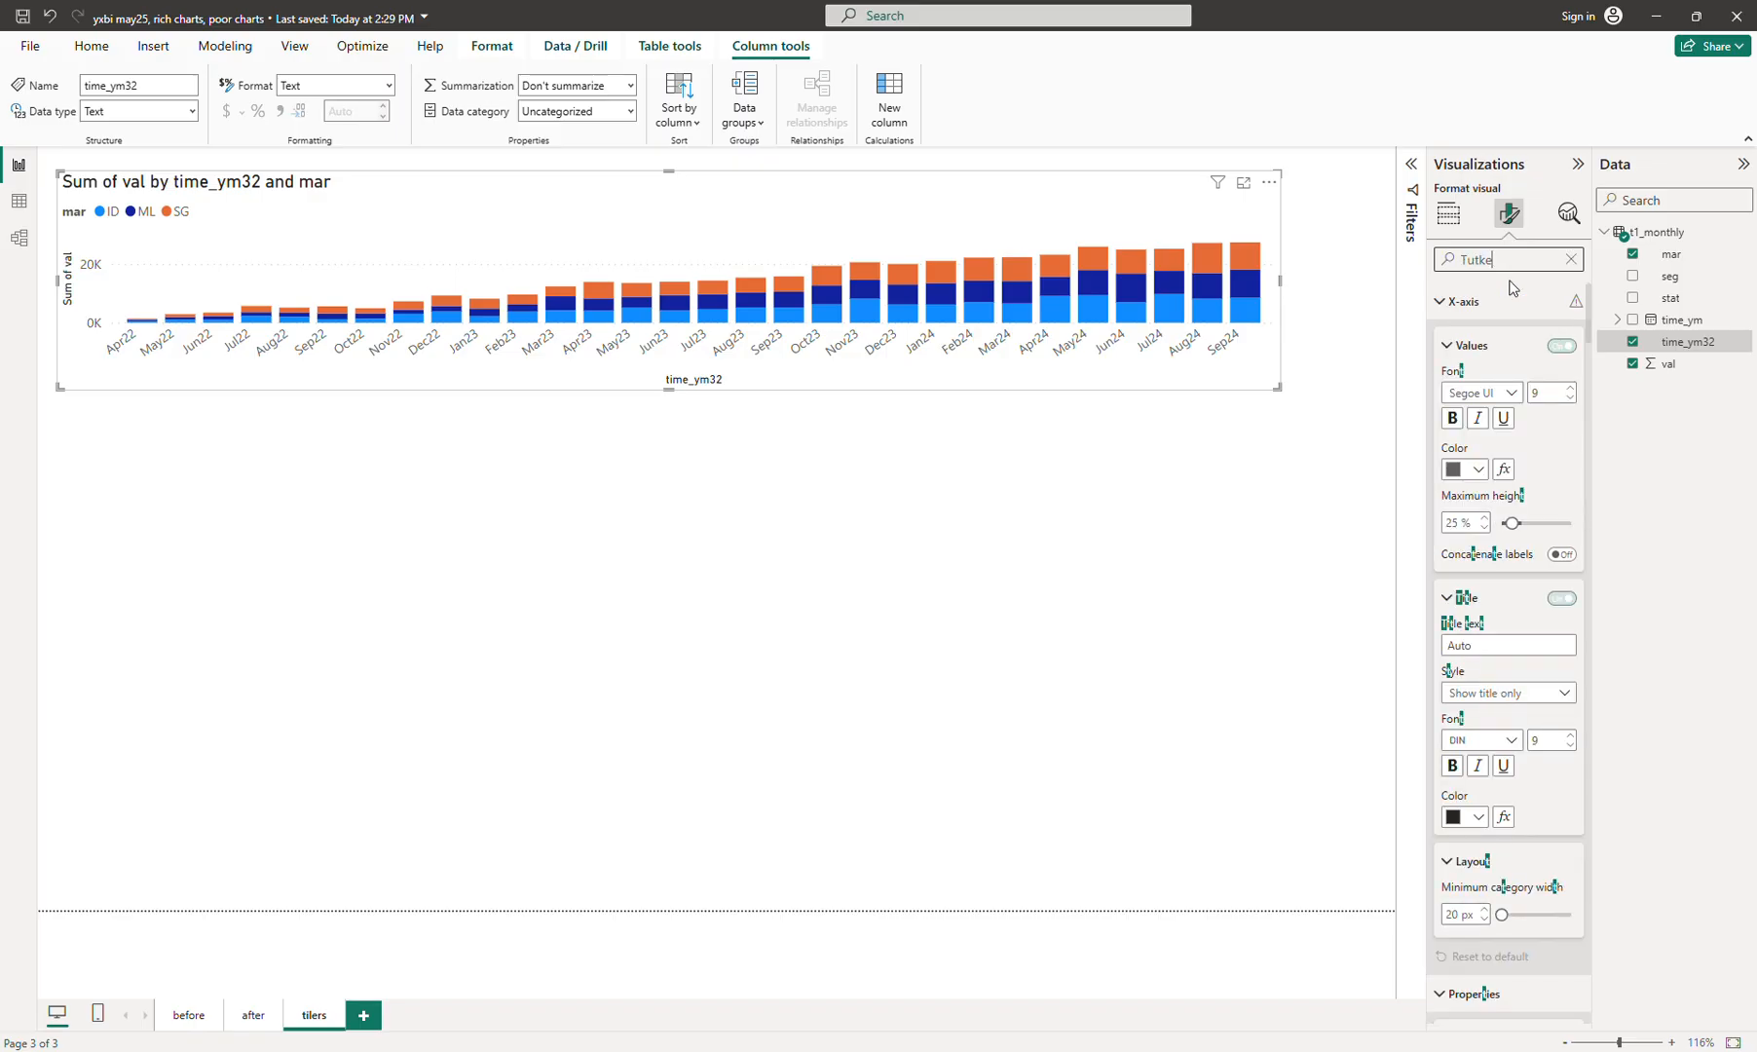
key(BackSpace)
text(i)
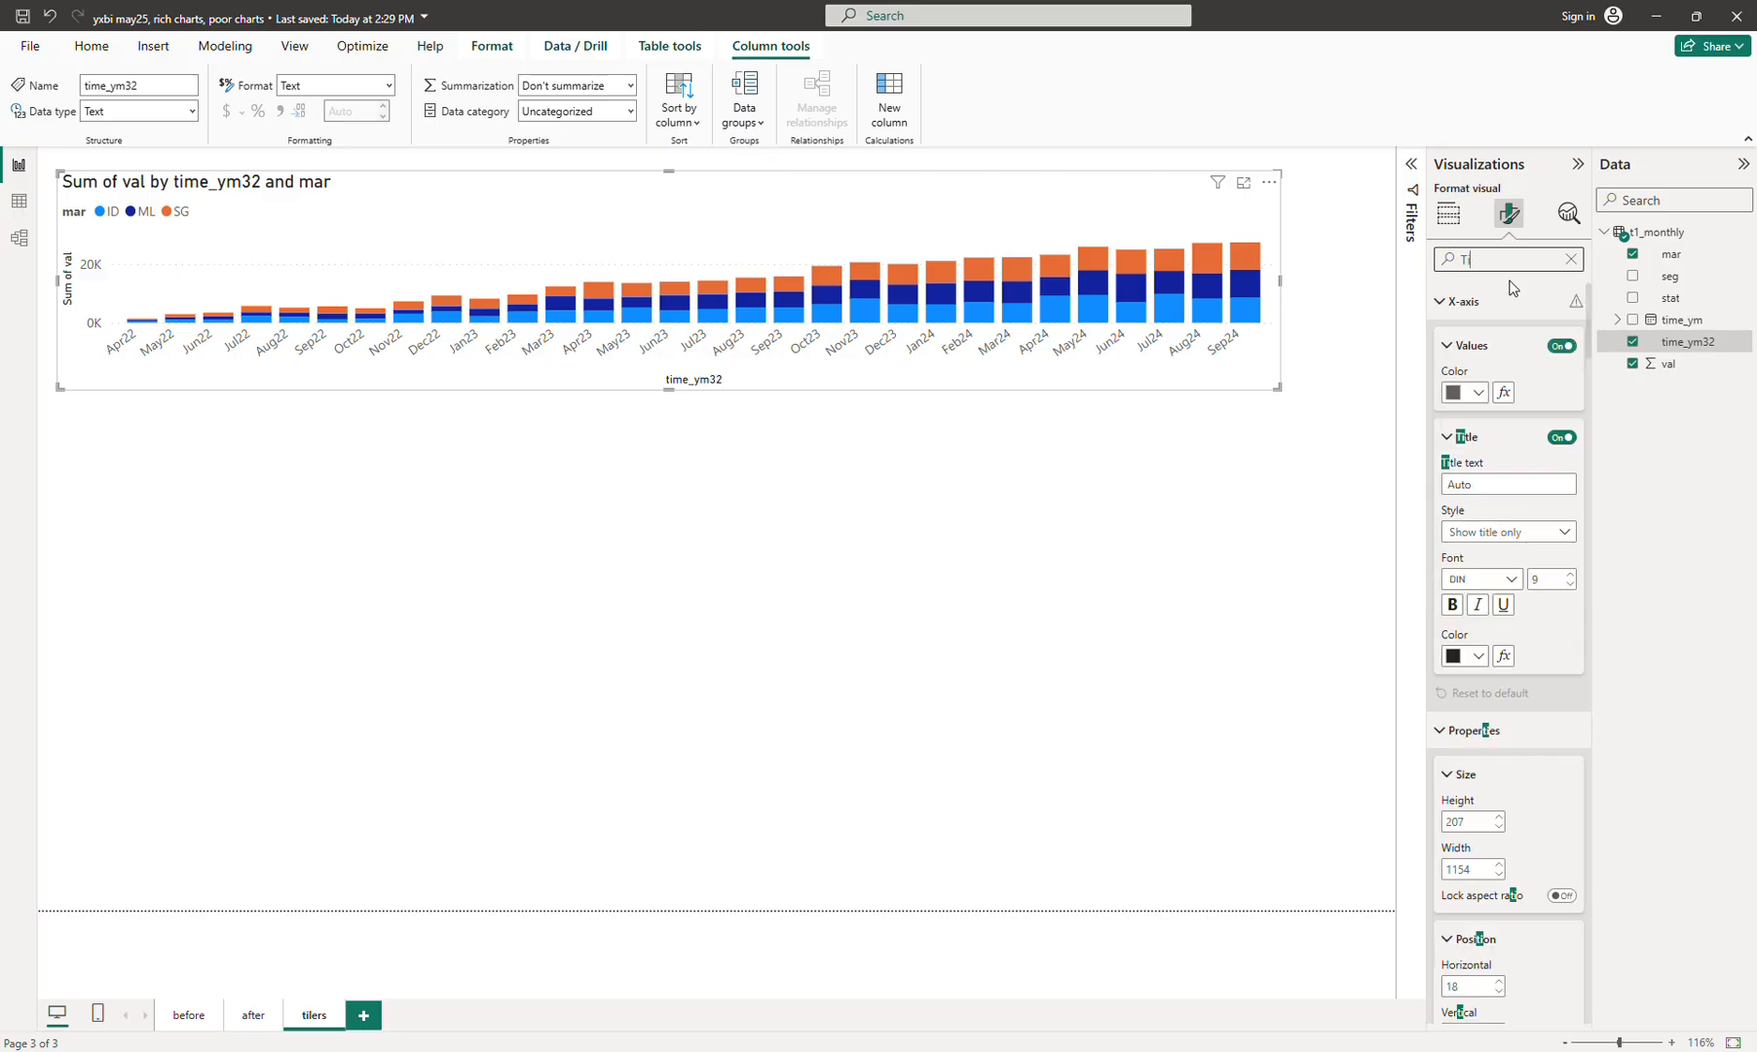
text(tle)
click(1562, 346)
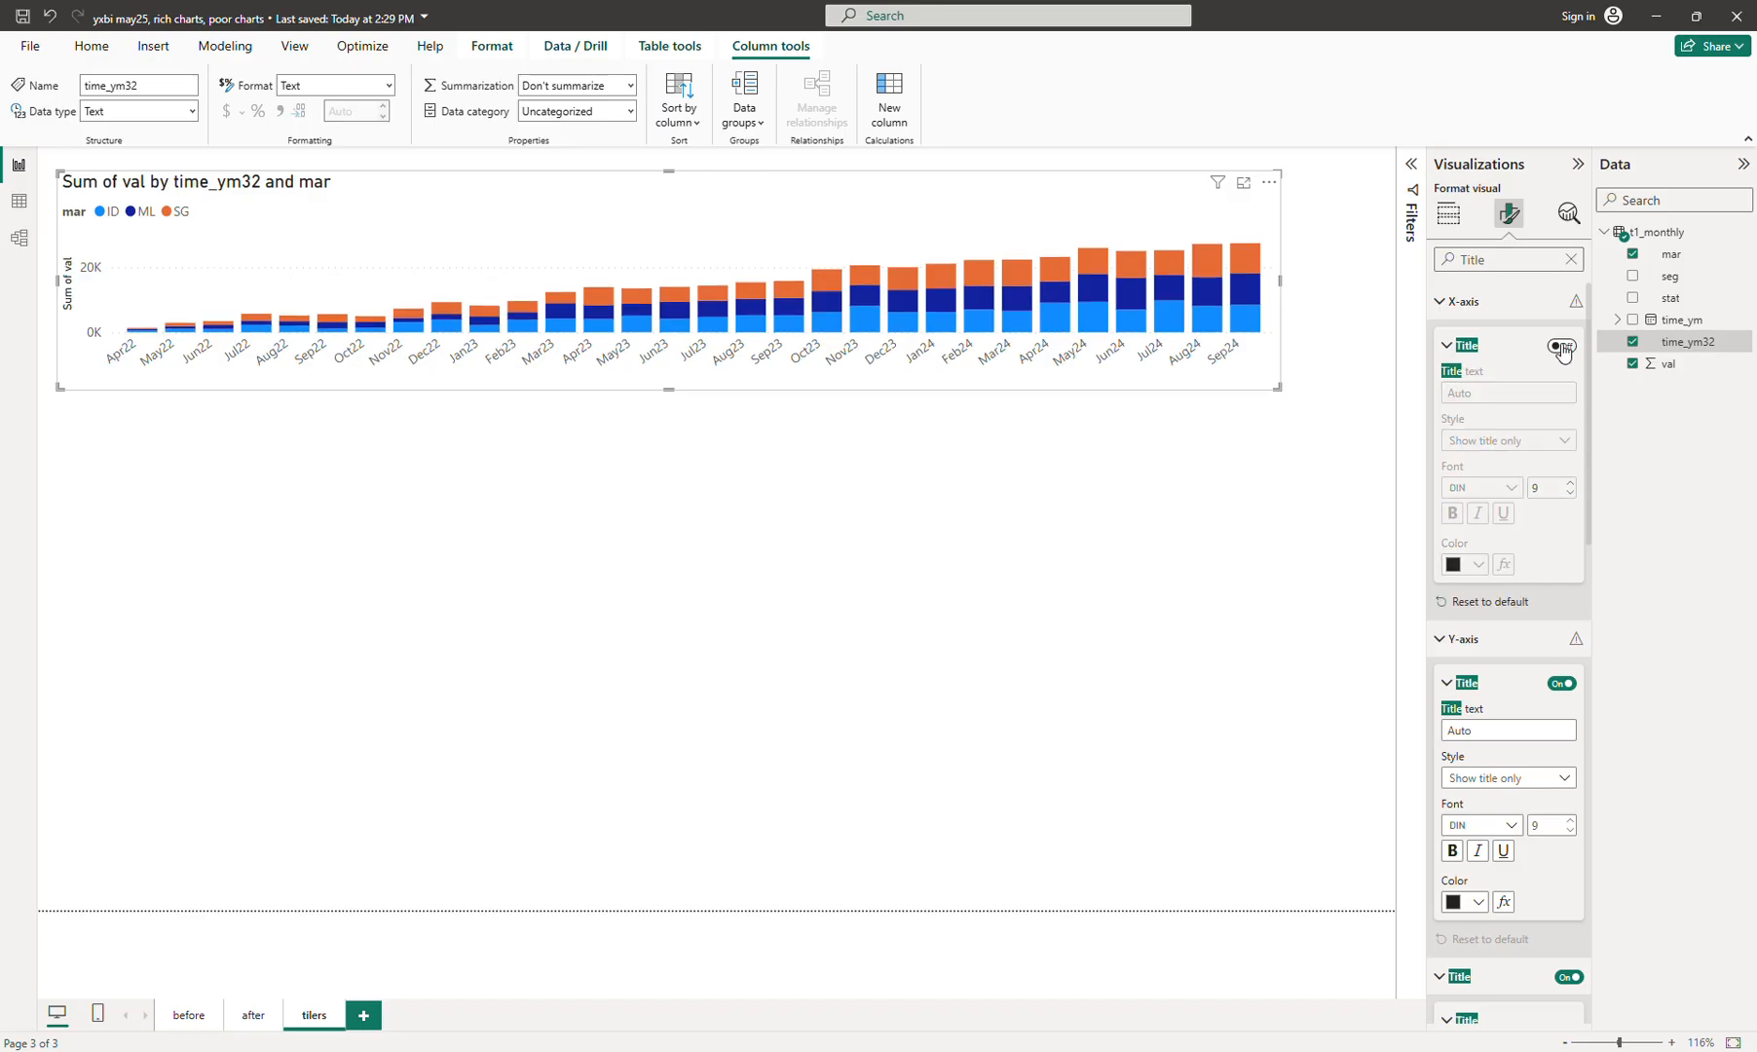
click(1561, 683)
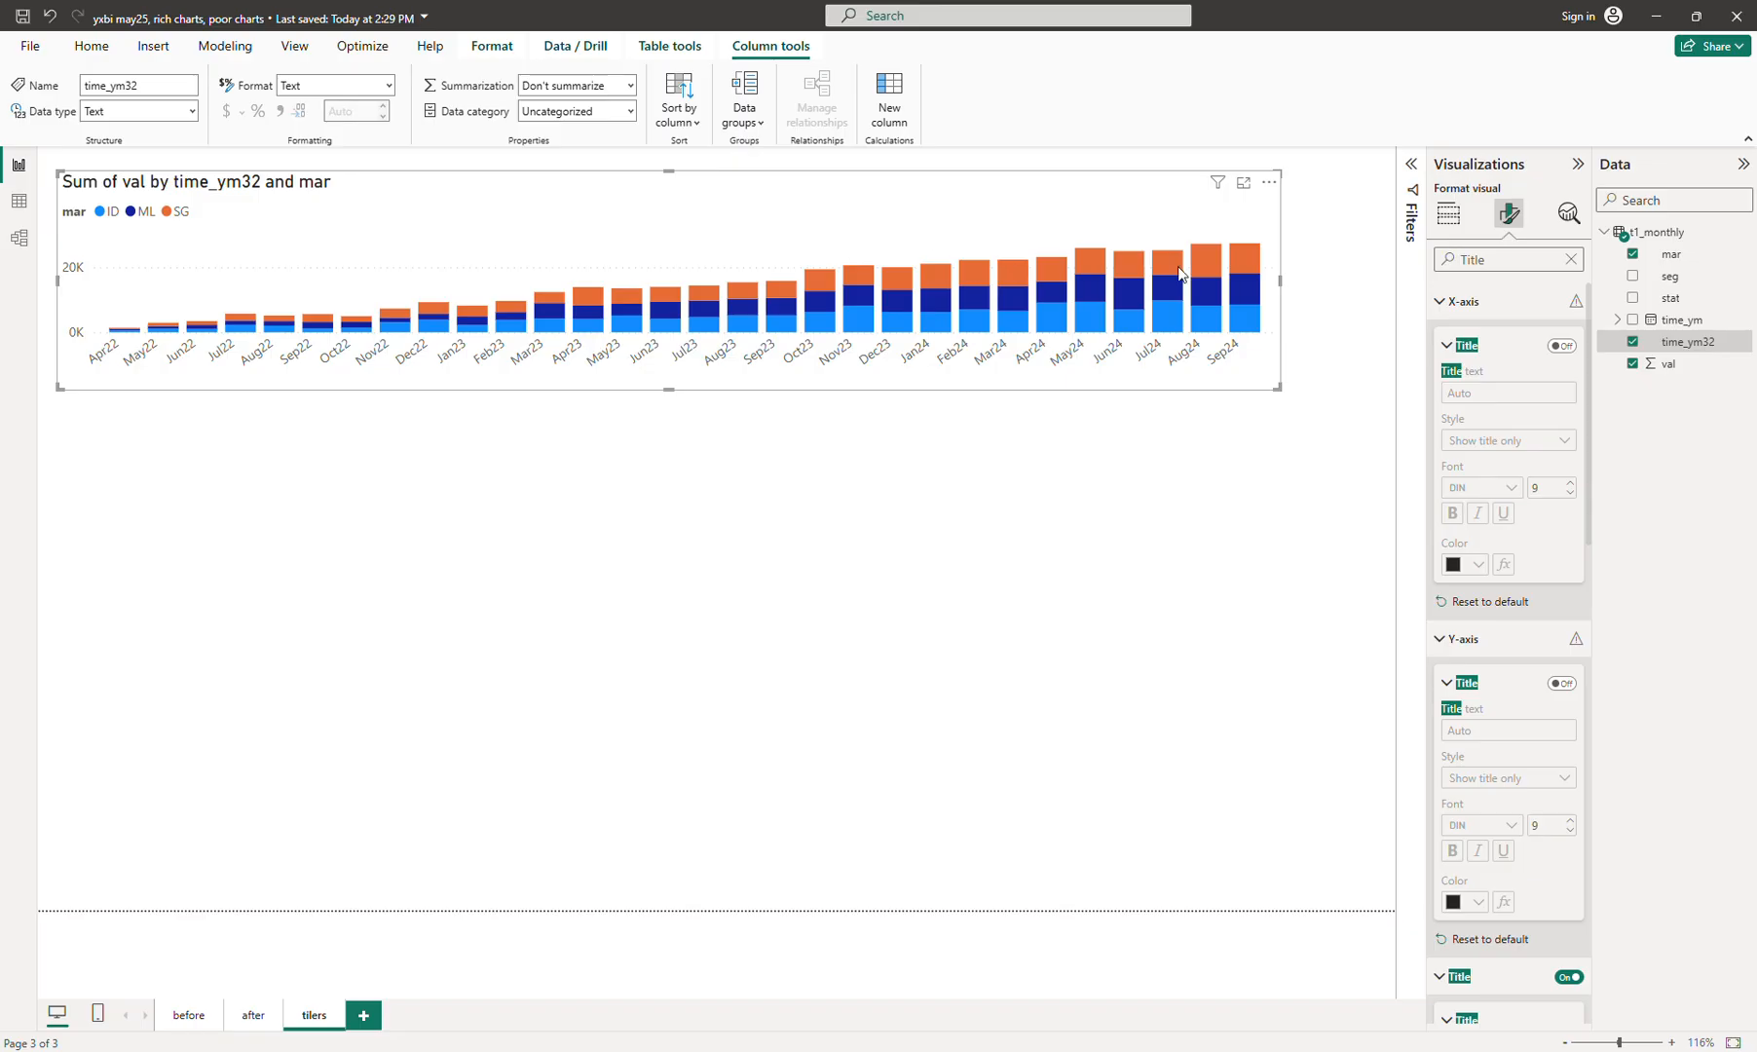
Set the chart's title text to "Monthly revenue by market"
click(1443, 314)
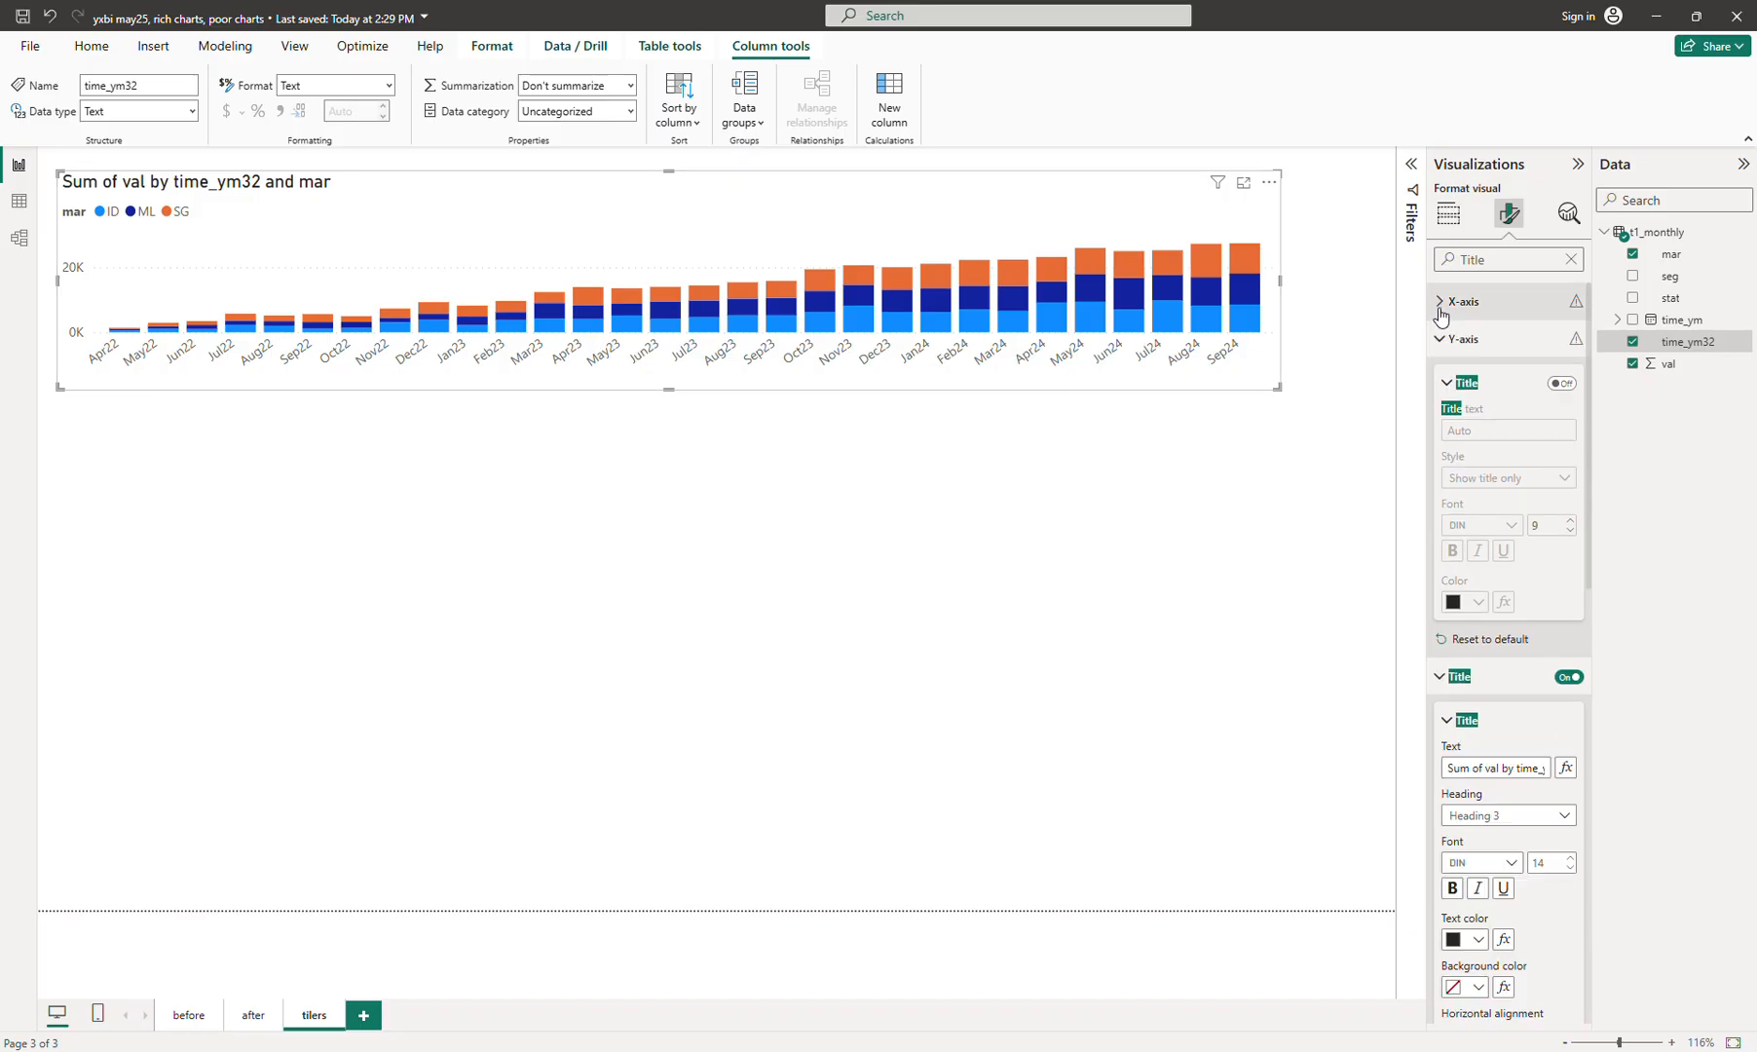
click(1441, 339)
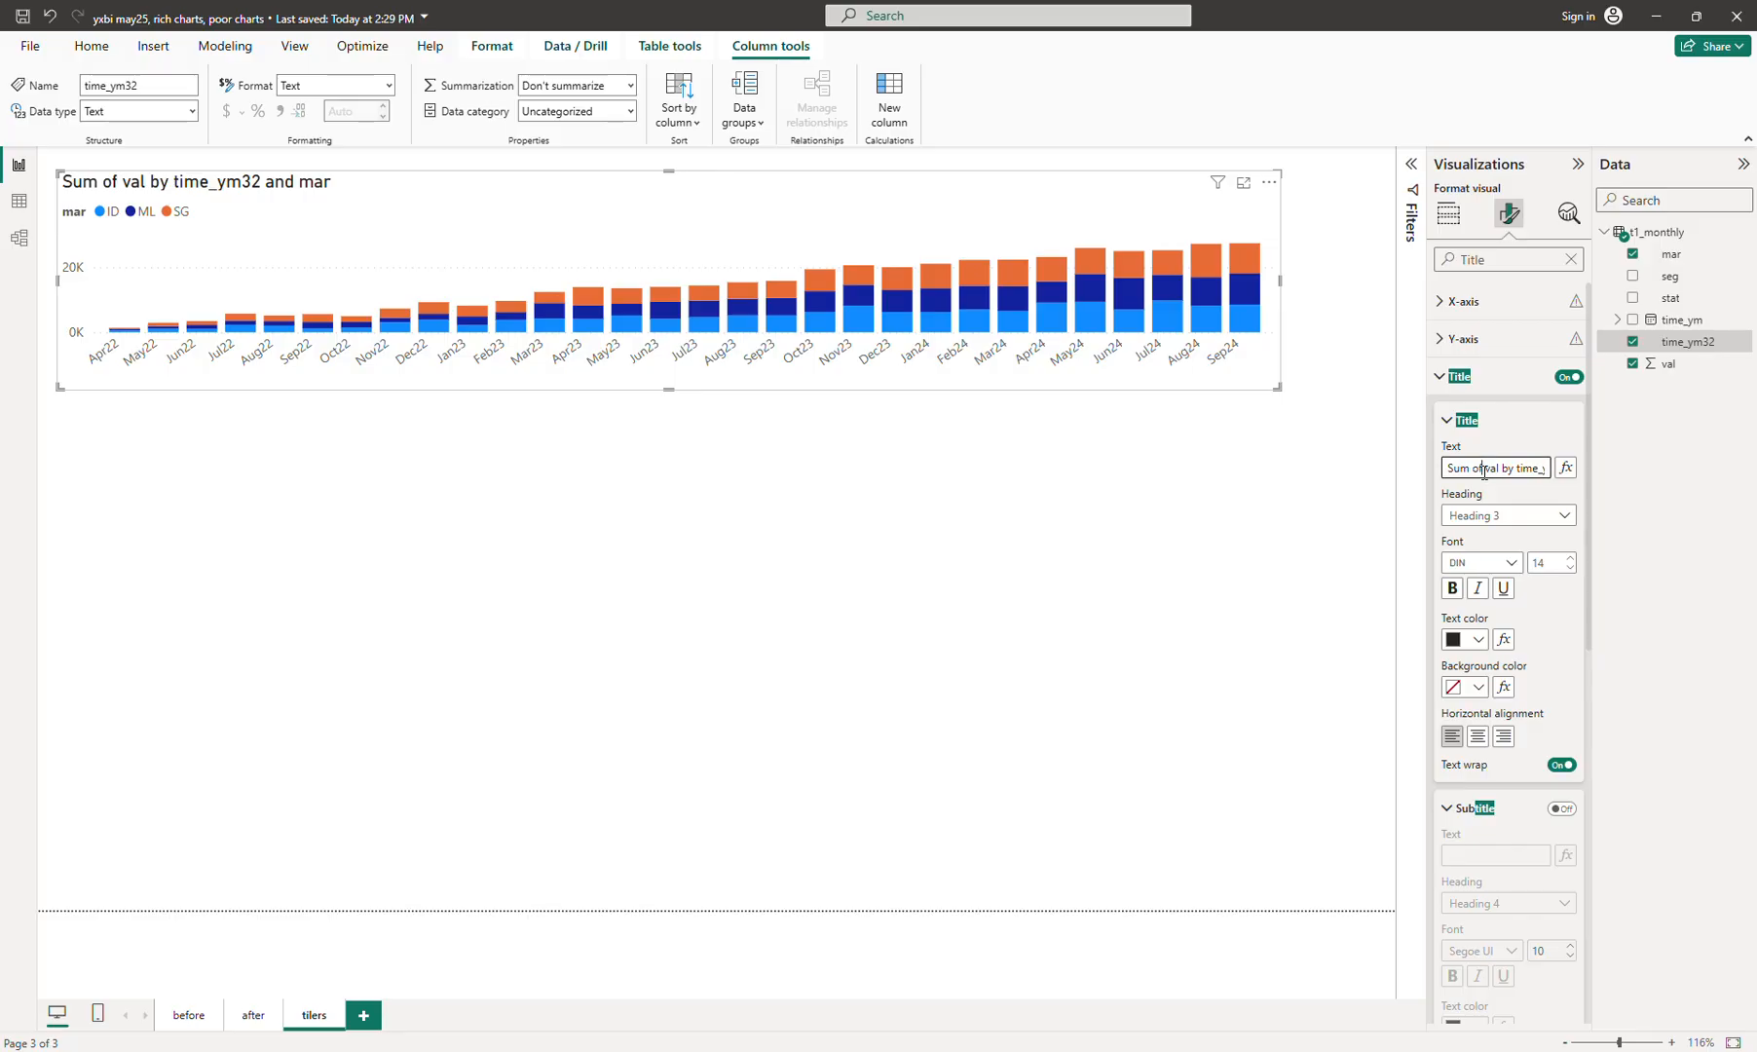
key(ctrl+a)
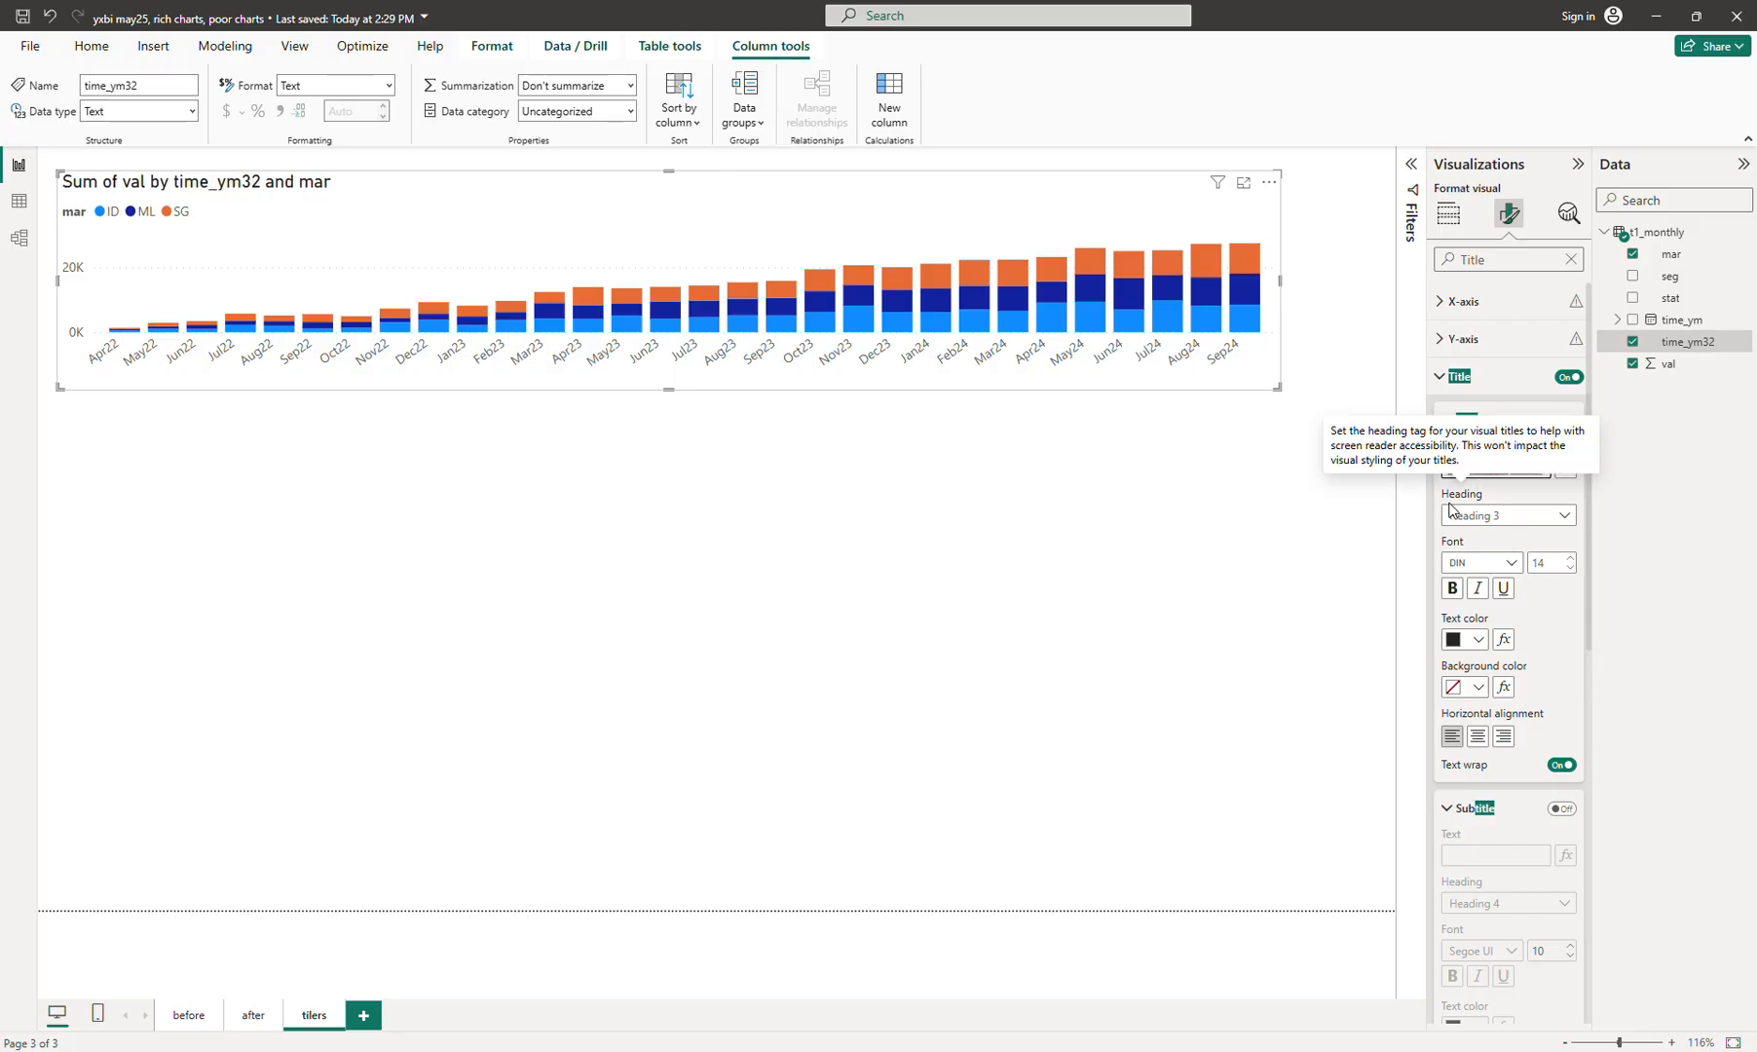
text(Monthl)
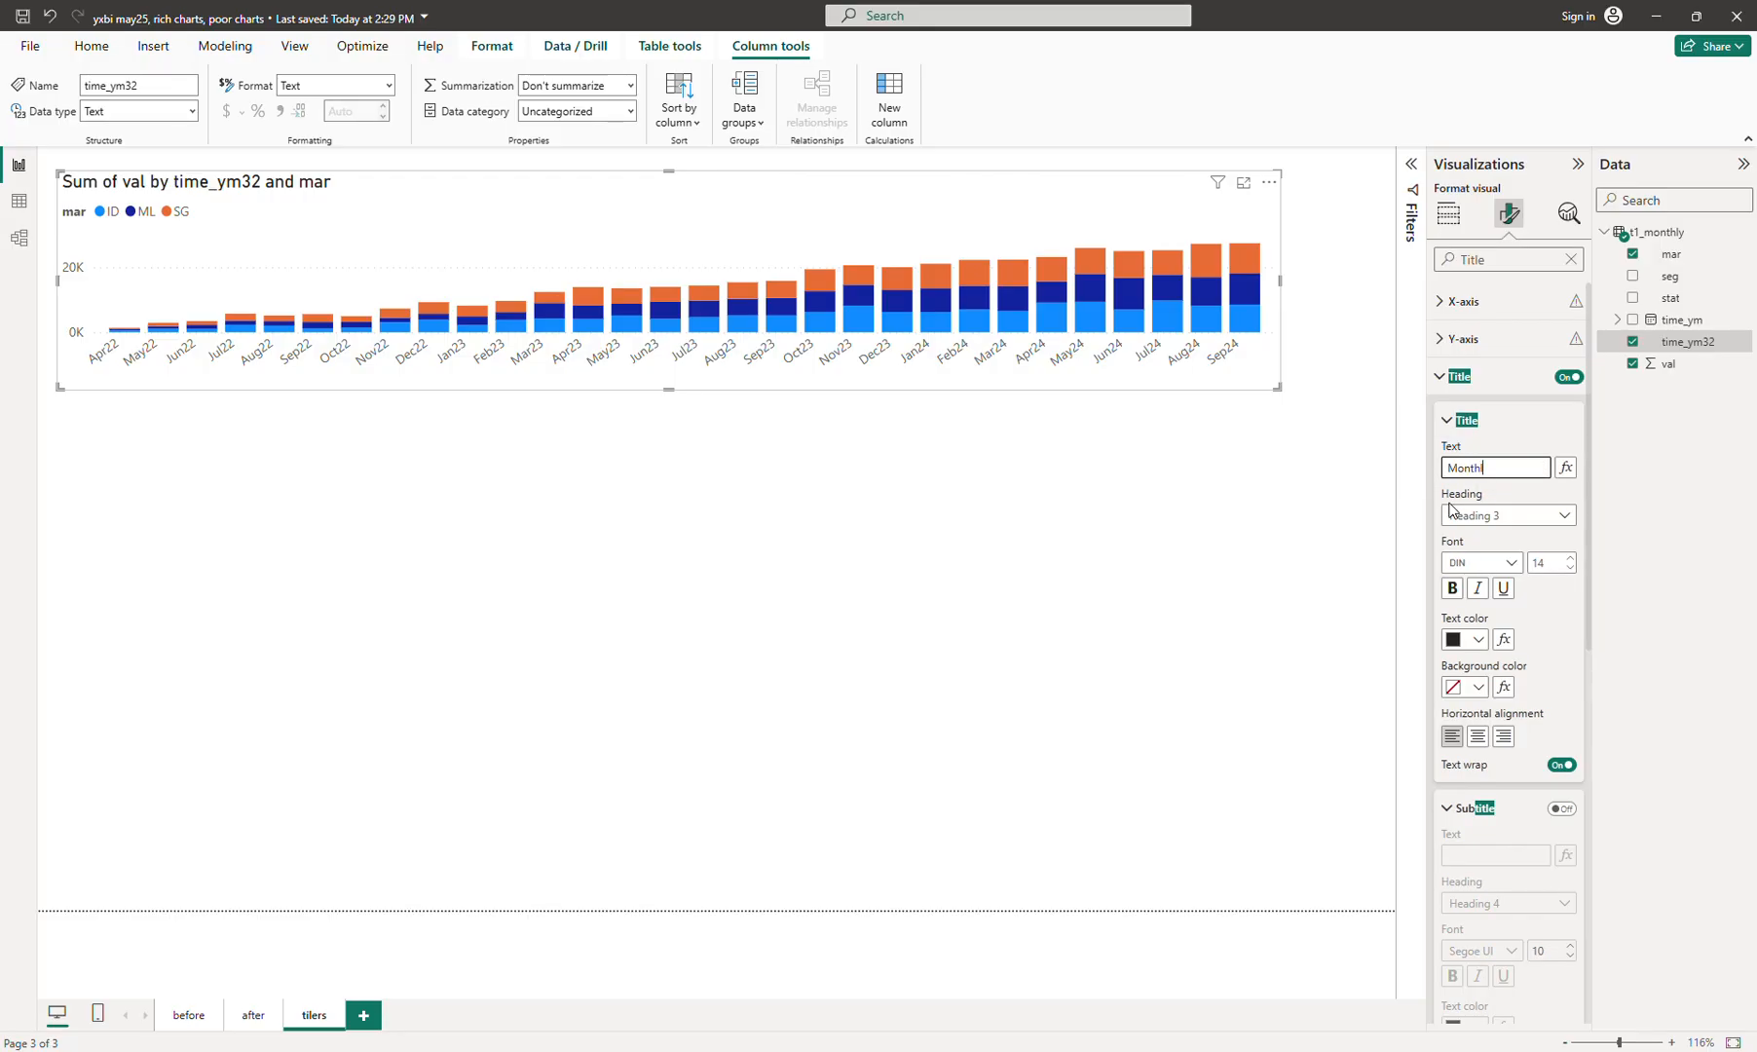
text(y revenue by market)
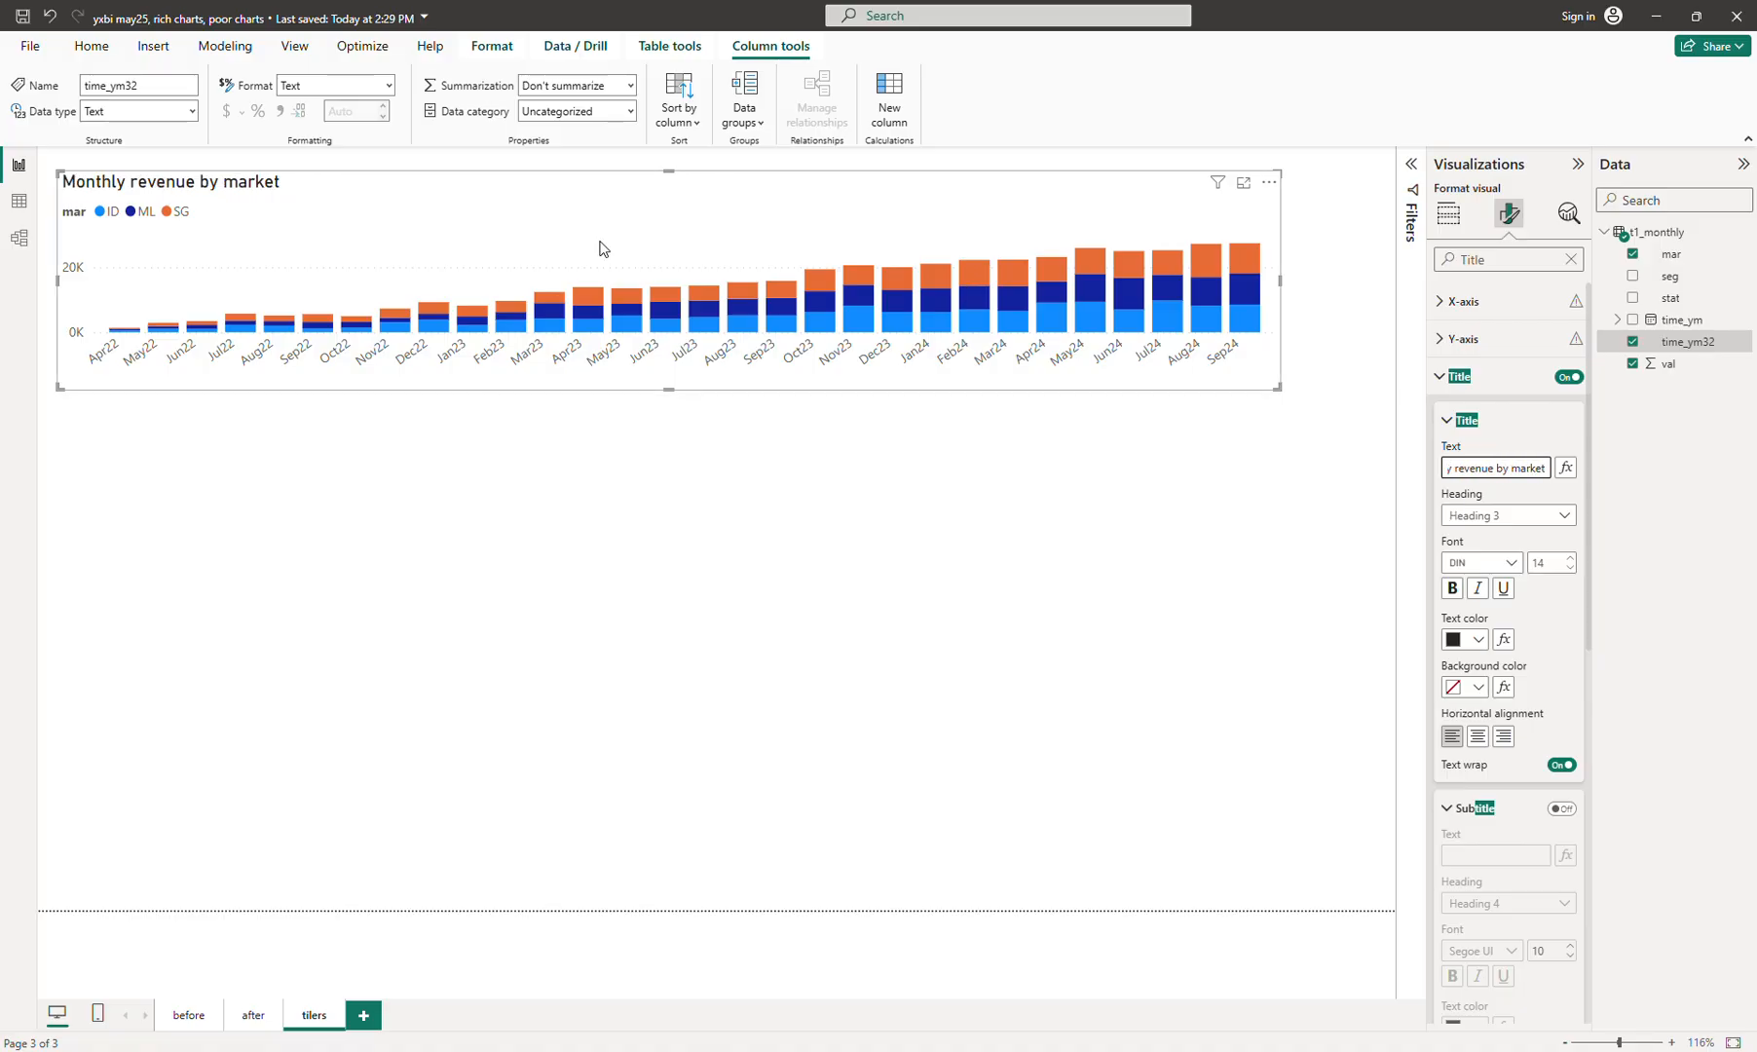
click(320, 190)
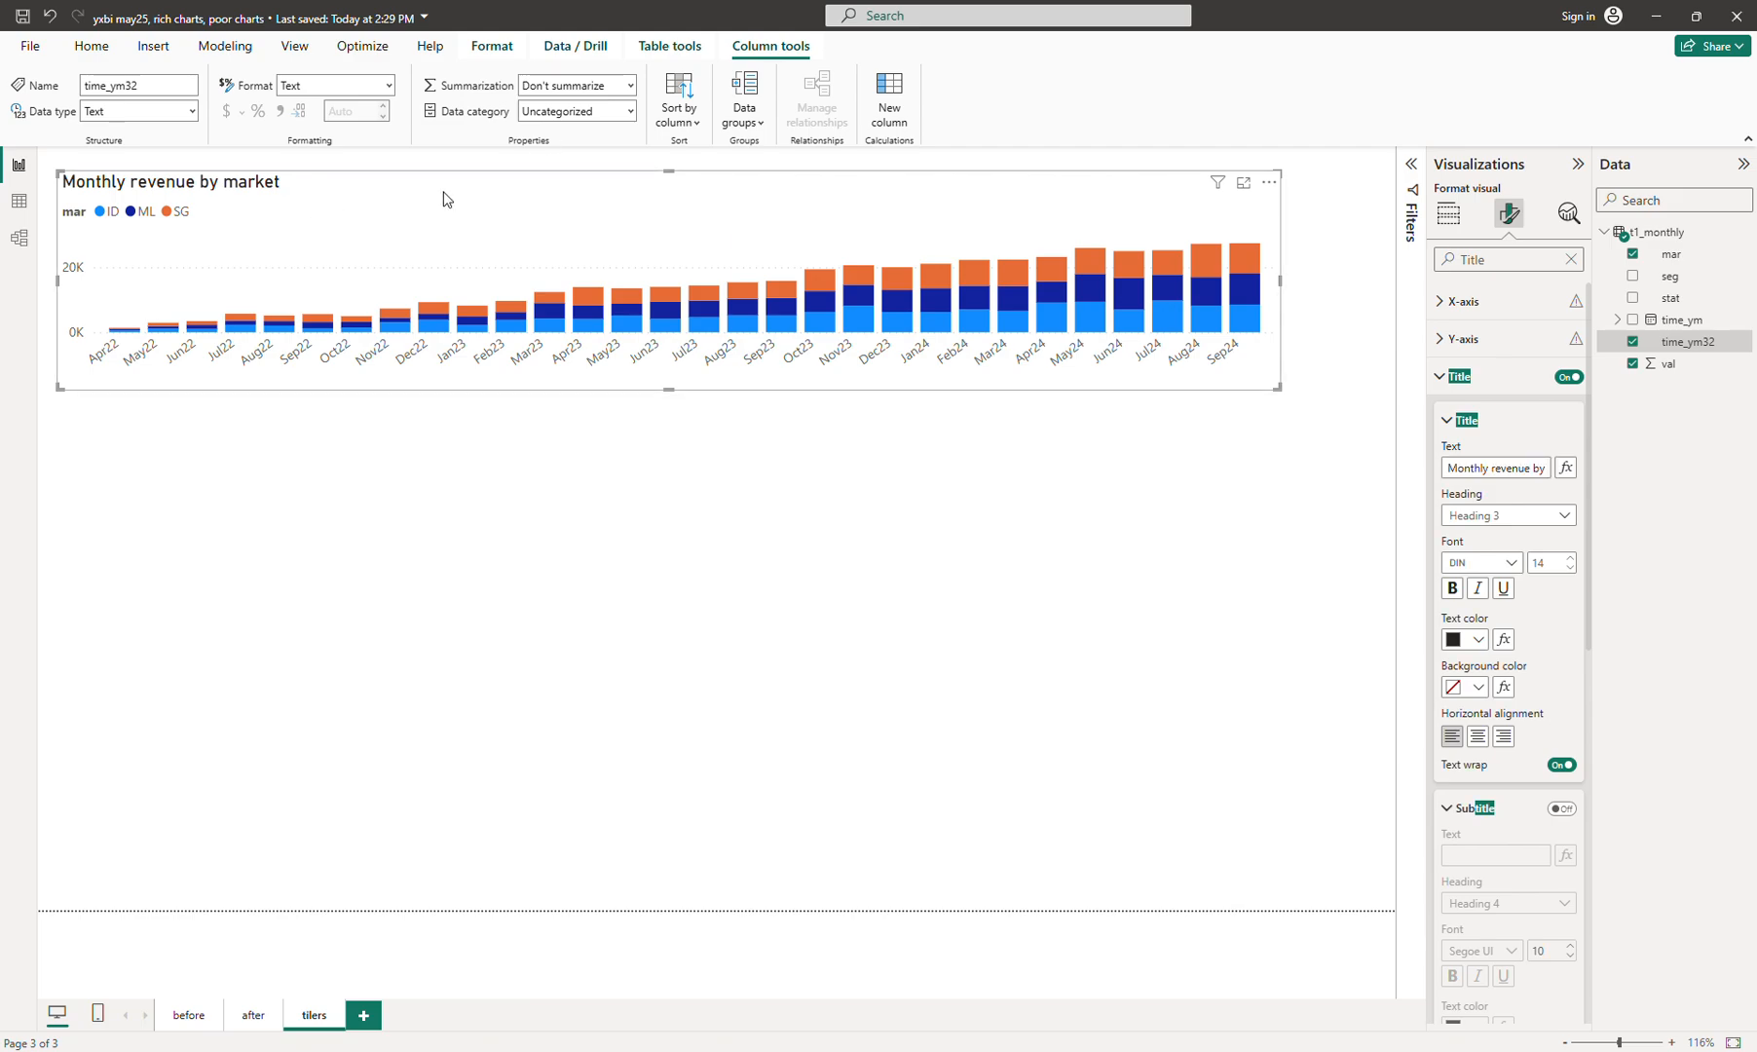
Set the chart's legend position to Bottom center and turn off the legend title
click(1449, 216)
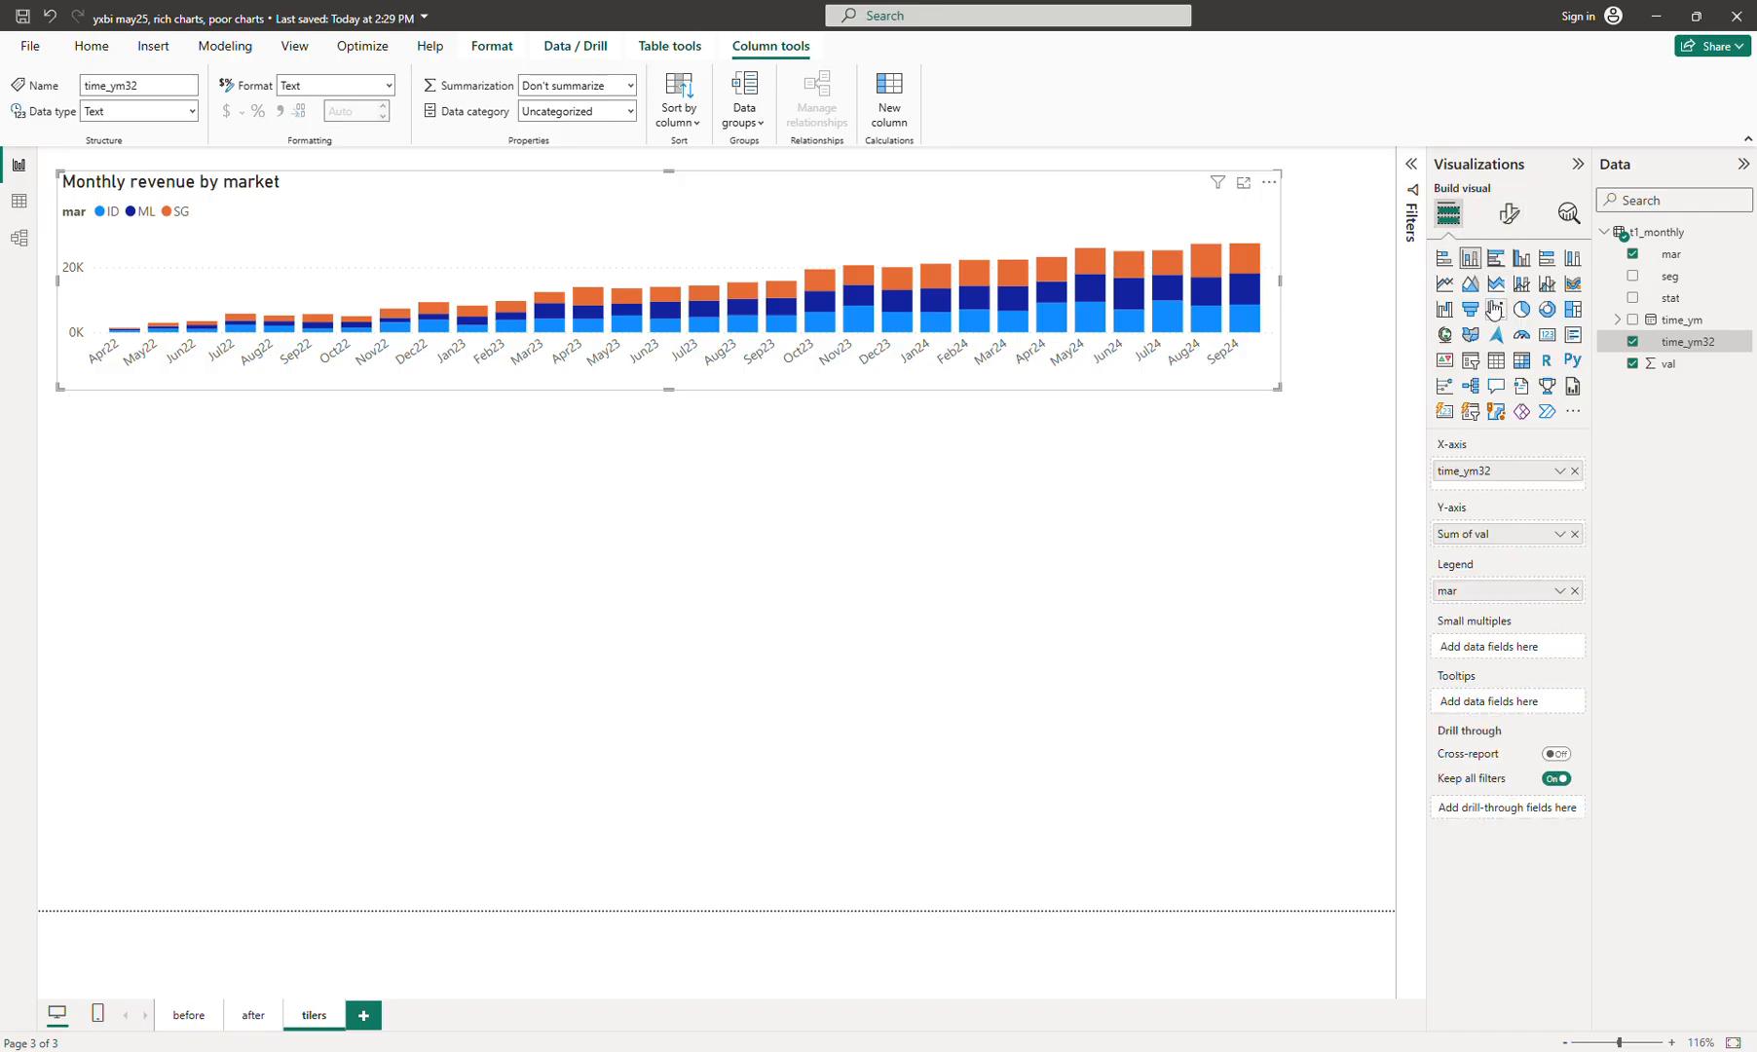
click(1509, 213)
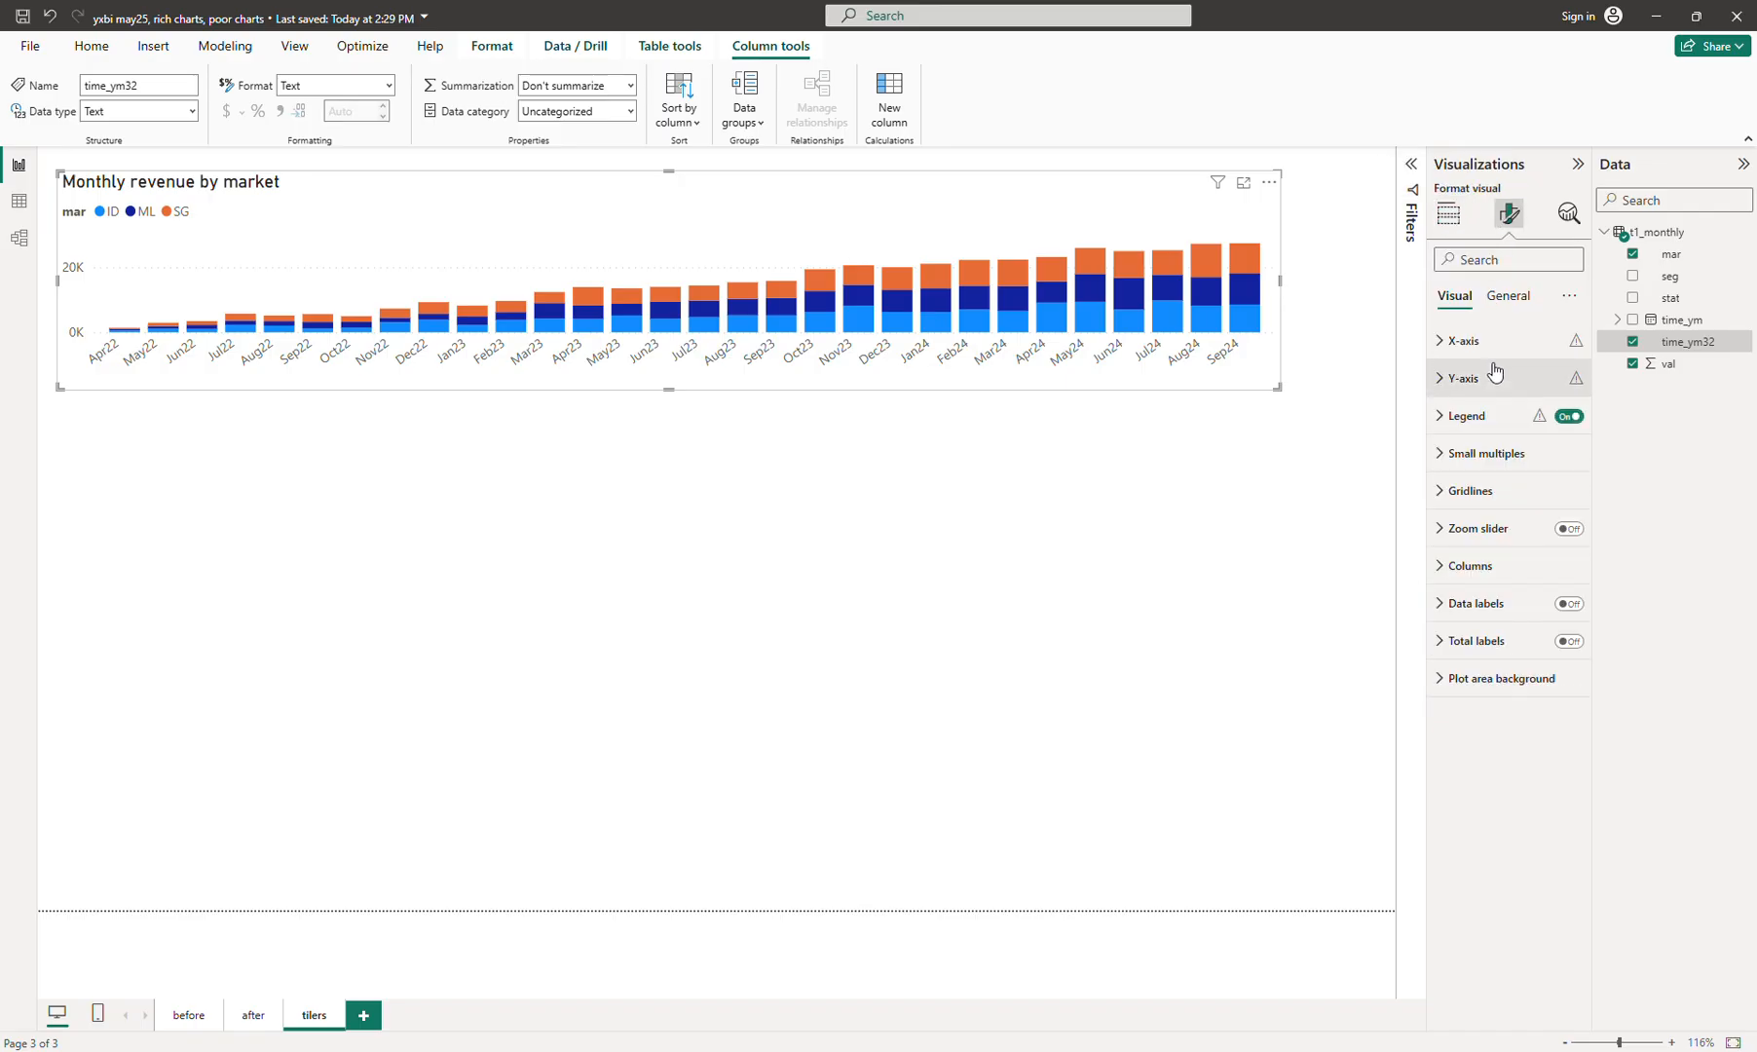
click(1461, 417)
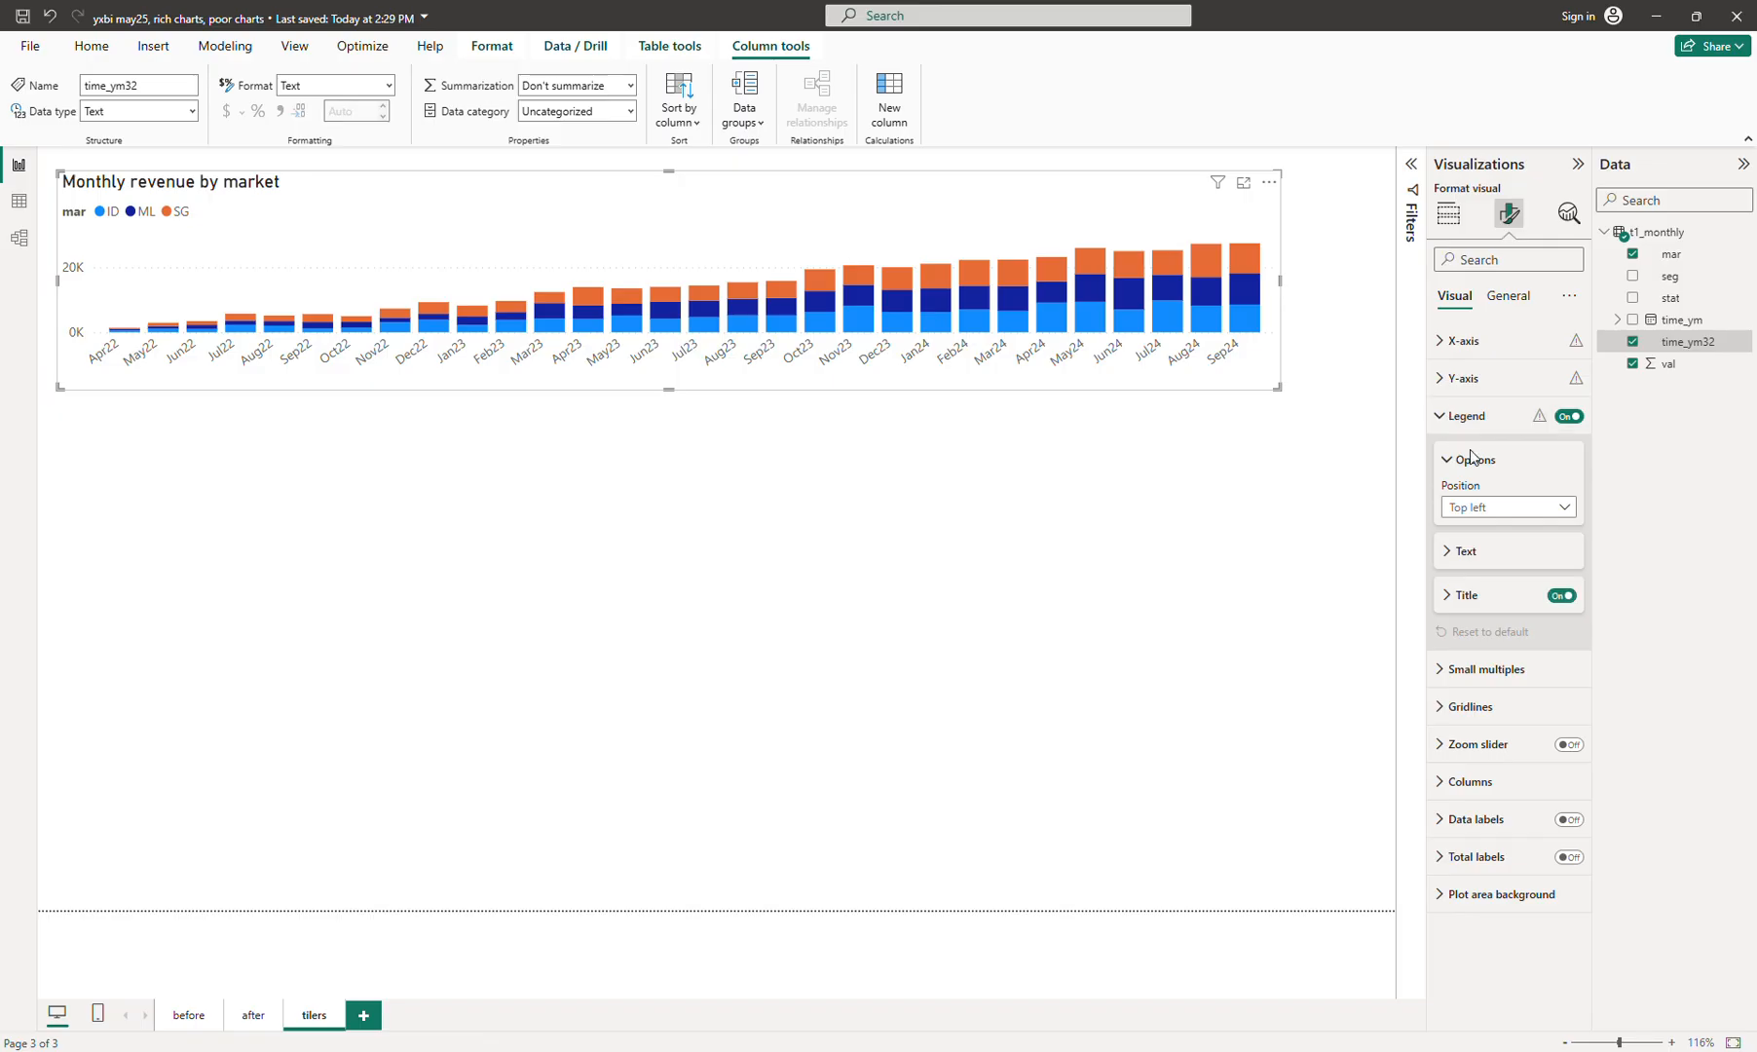
click(1480, 509)
click(1475, 702)
click(1562, 595)
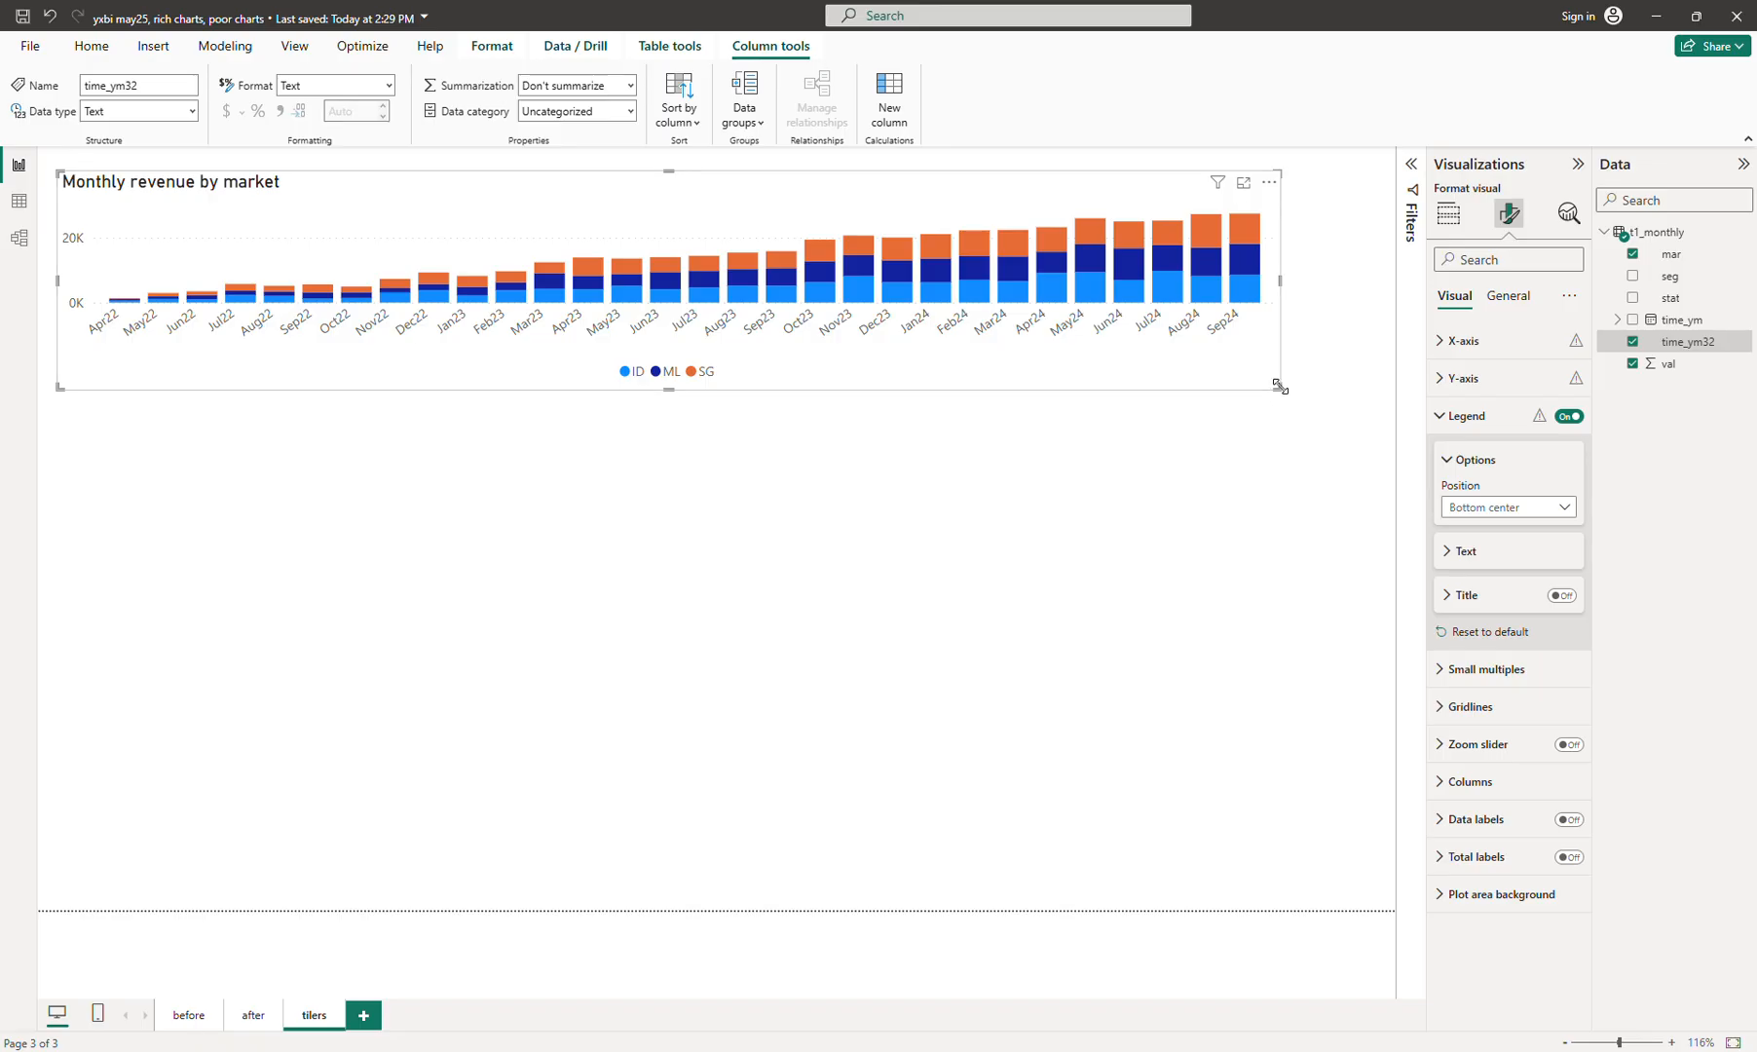
Reduce the chart's width and height, and place a duplicate of it directly below the original
drag(1277, 387, 1298, 377)
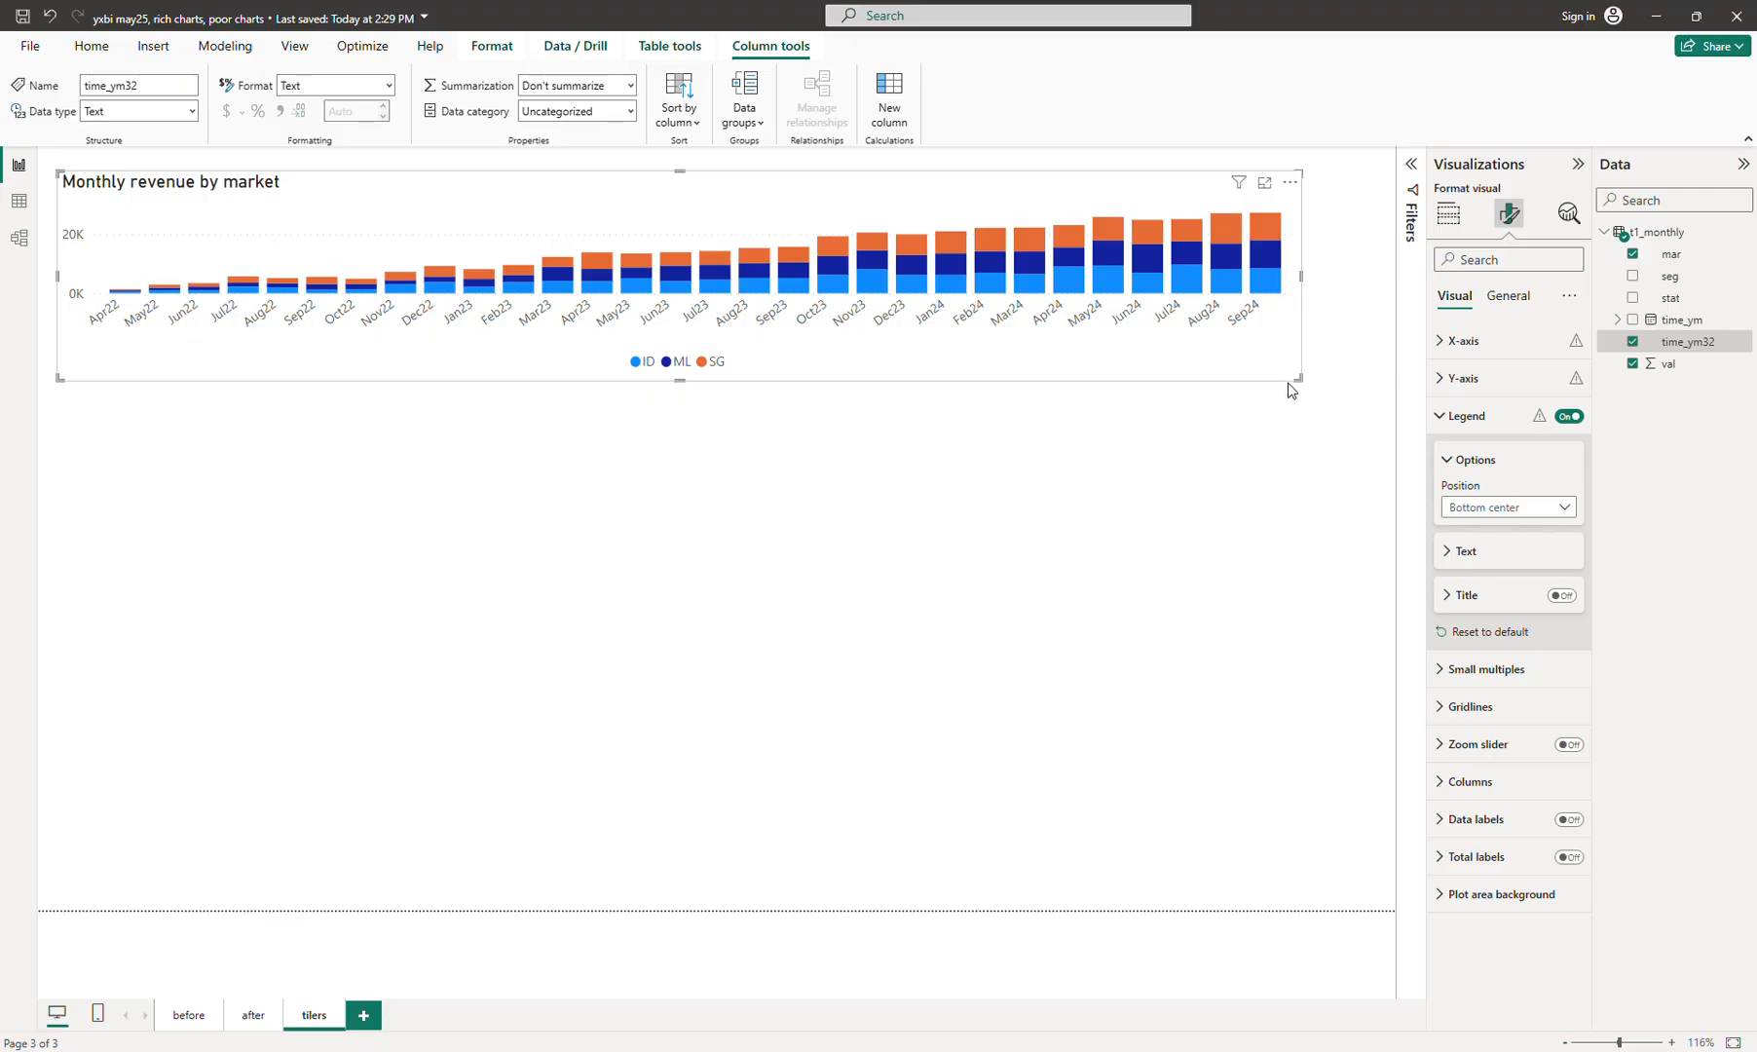
drag(1290, 375, 1125, 372)
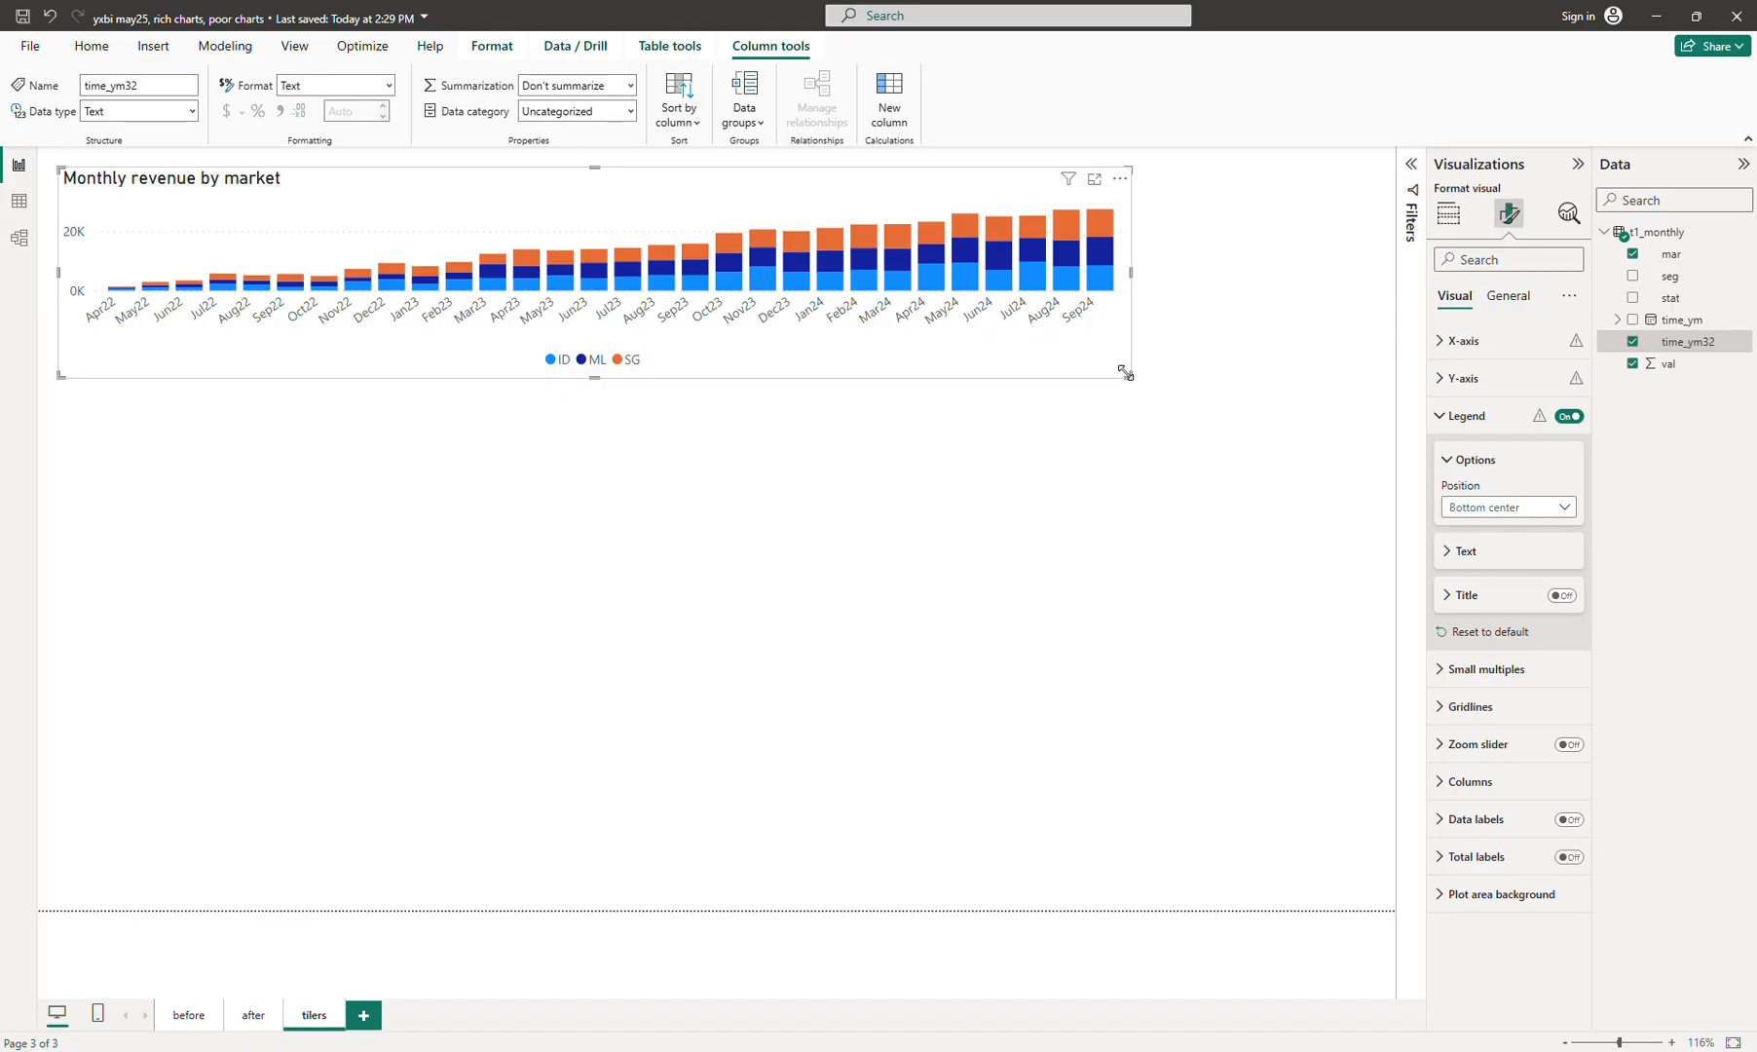
drag(1127, 373, 1020, 538)
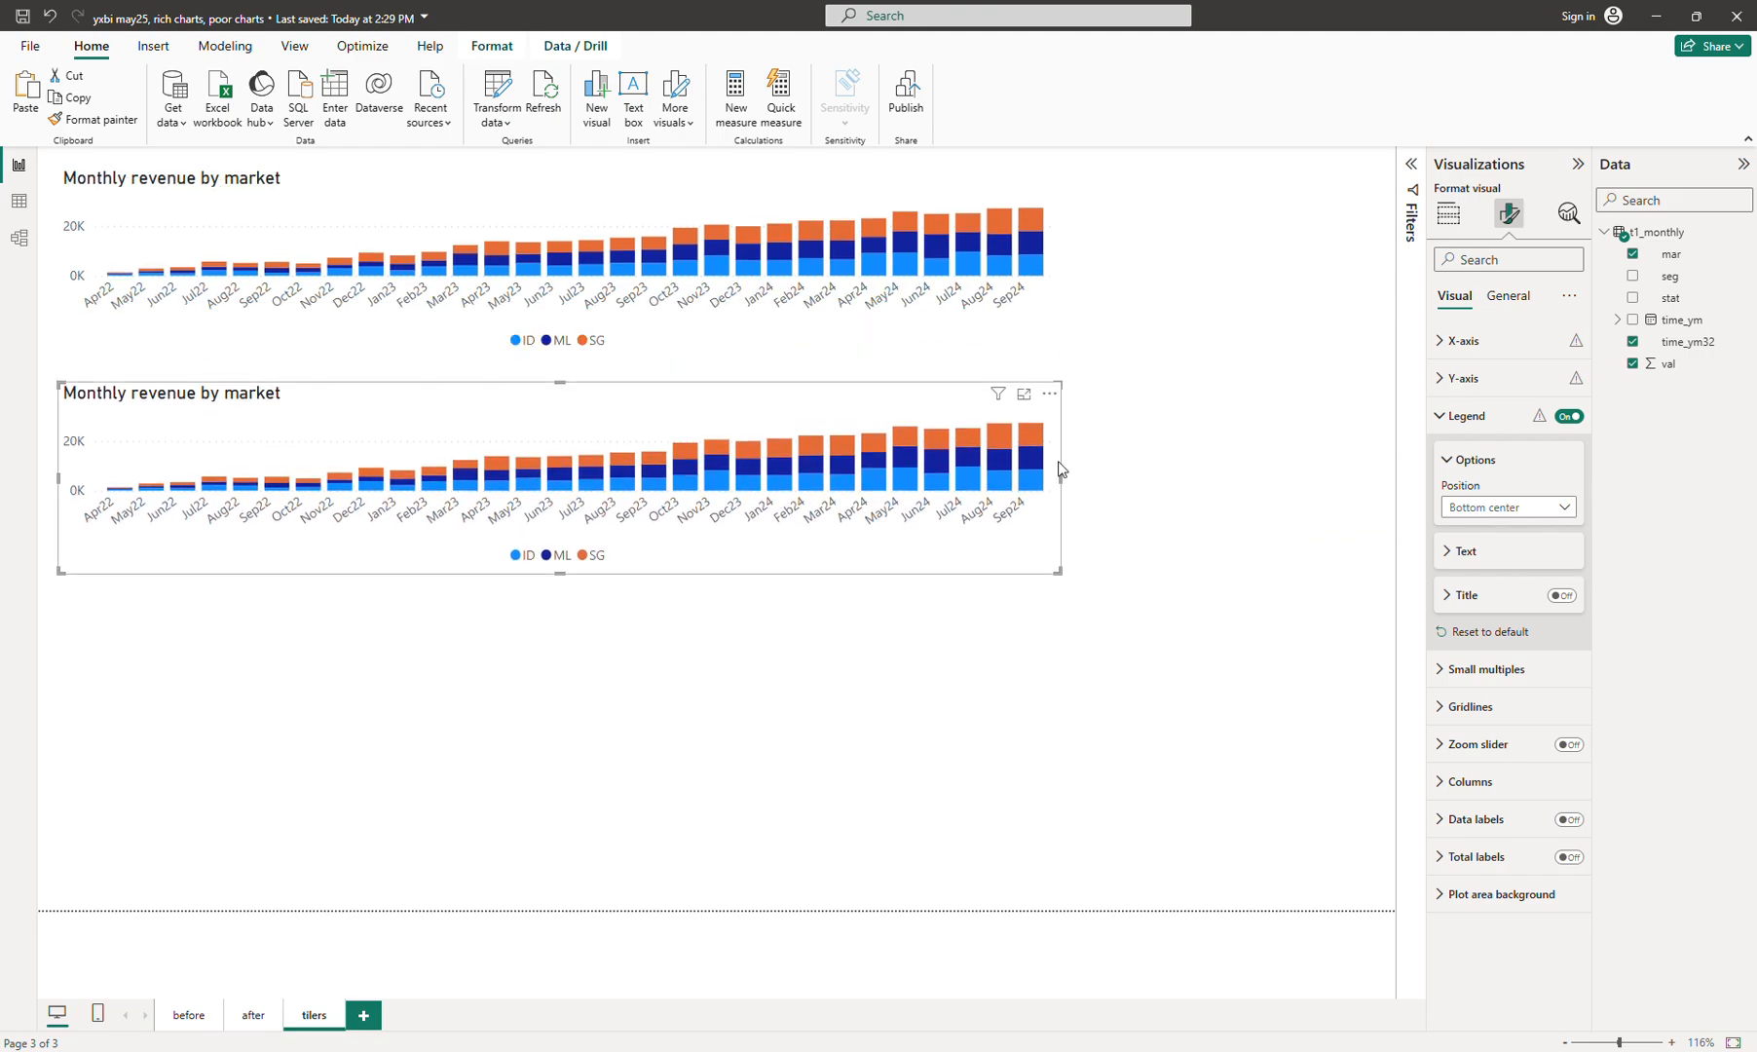
Try to split the lower chart into small multiples by mar
click(1449, 213)
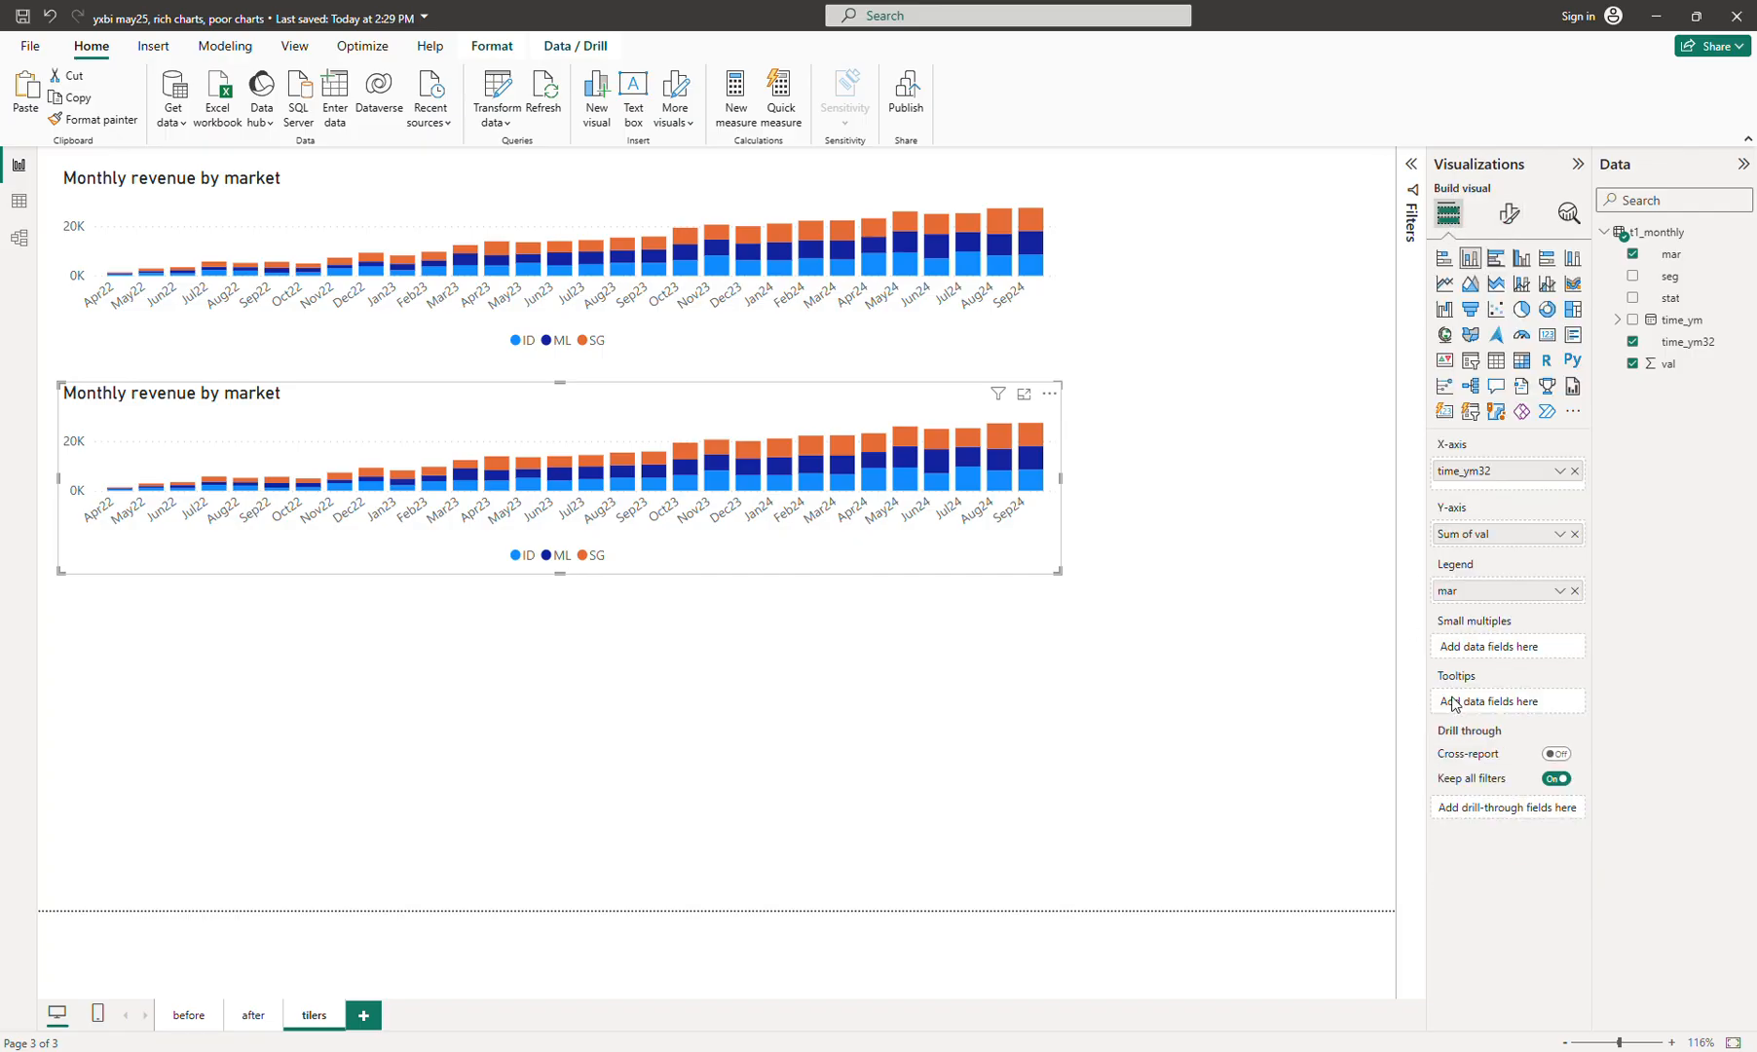
drag(1666, 254, 1513, 630)
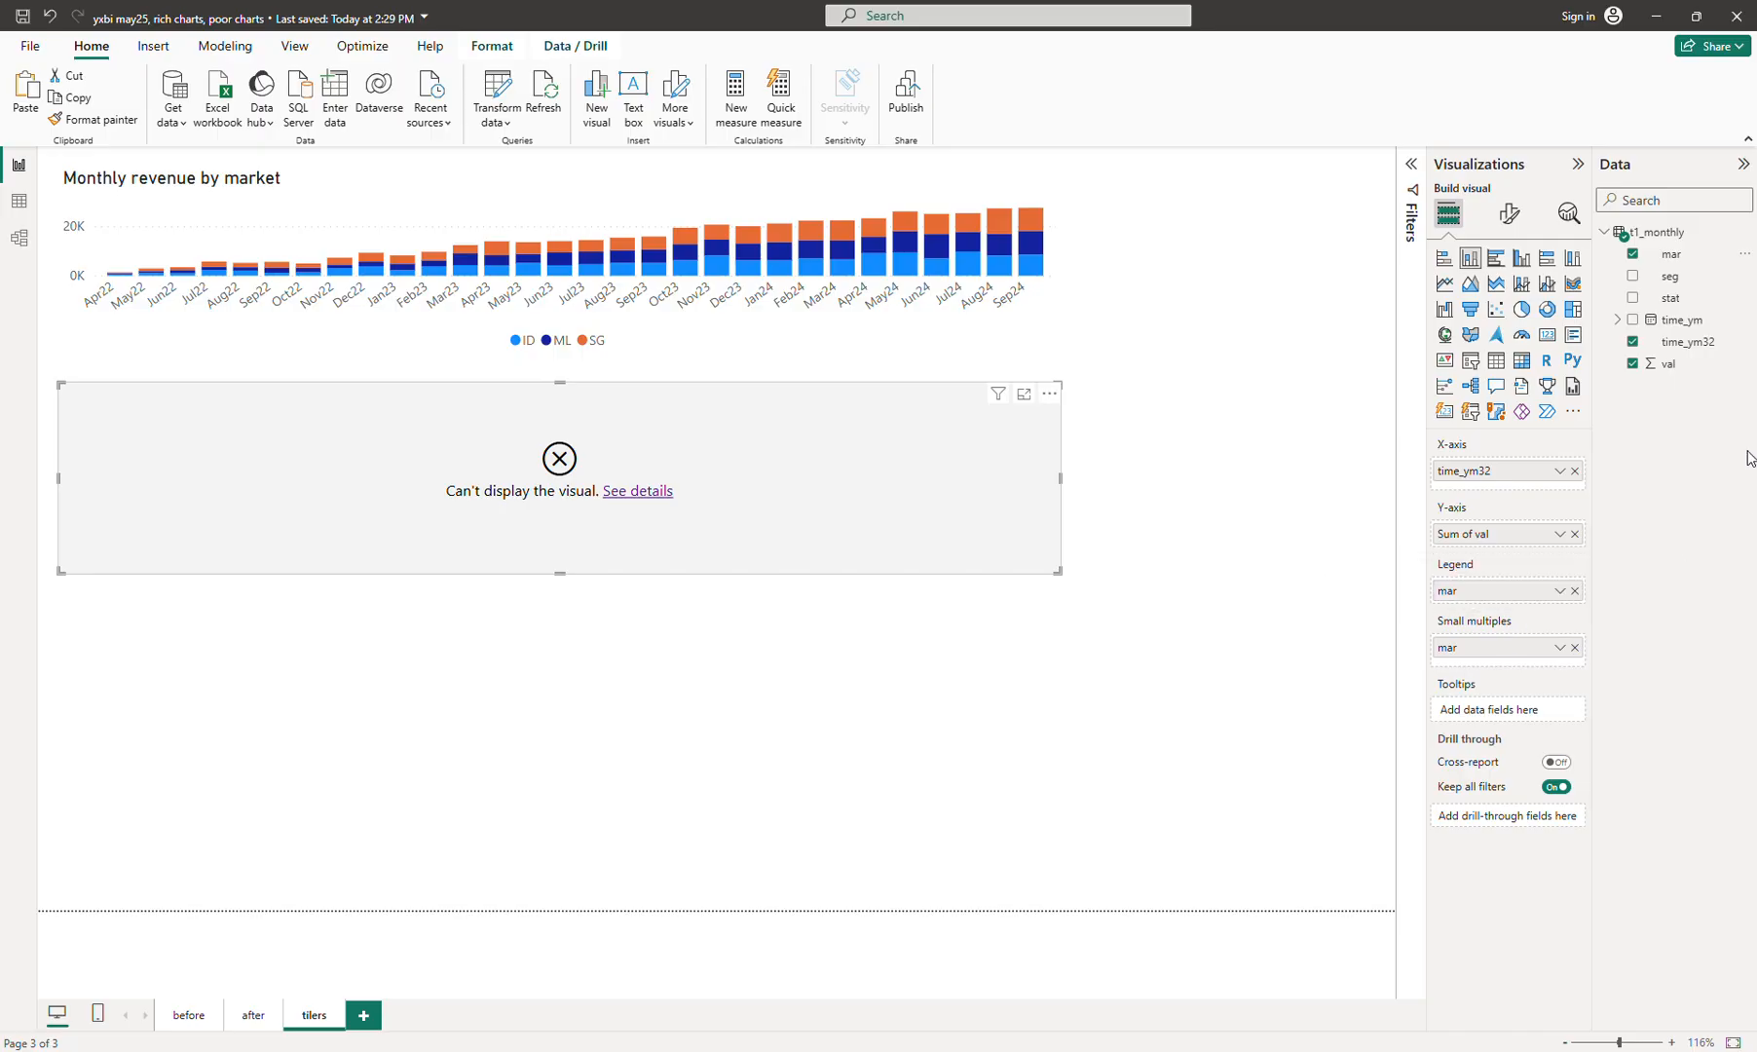
Open the t1_monthly query for editing in Power Query Editor and duplicate its mar column
right_click(1670, 243)
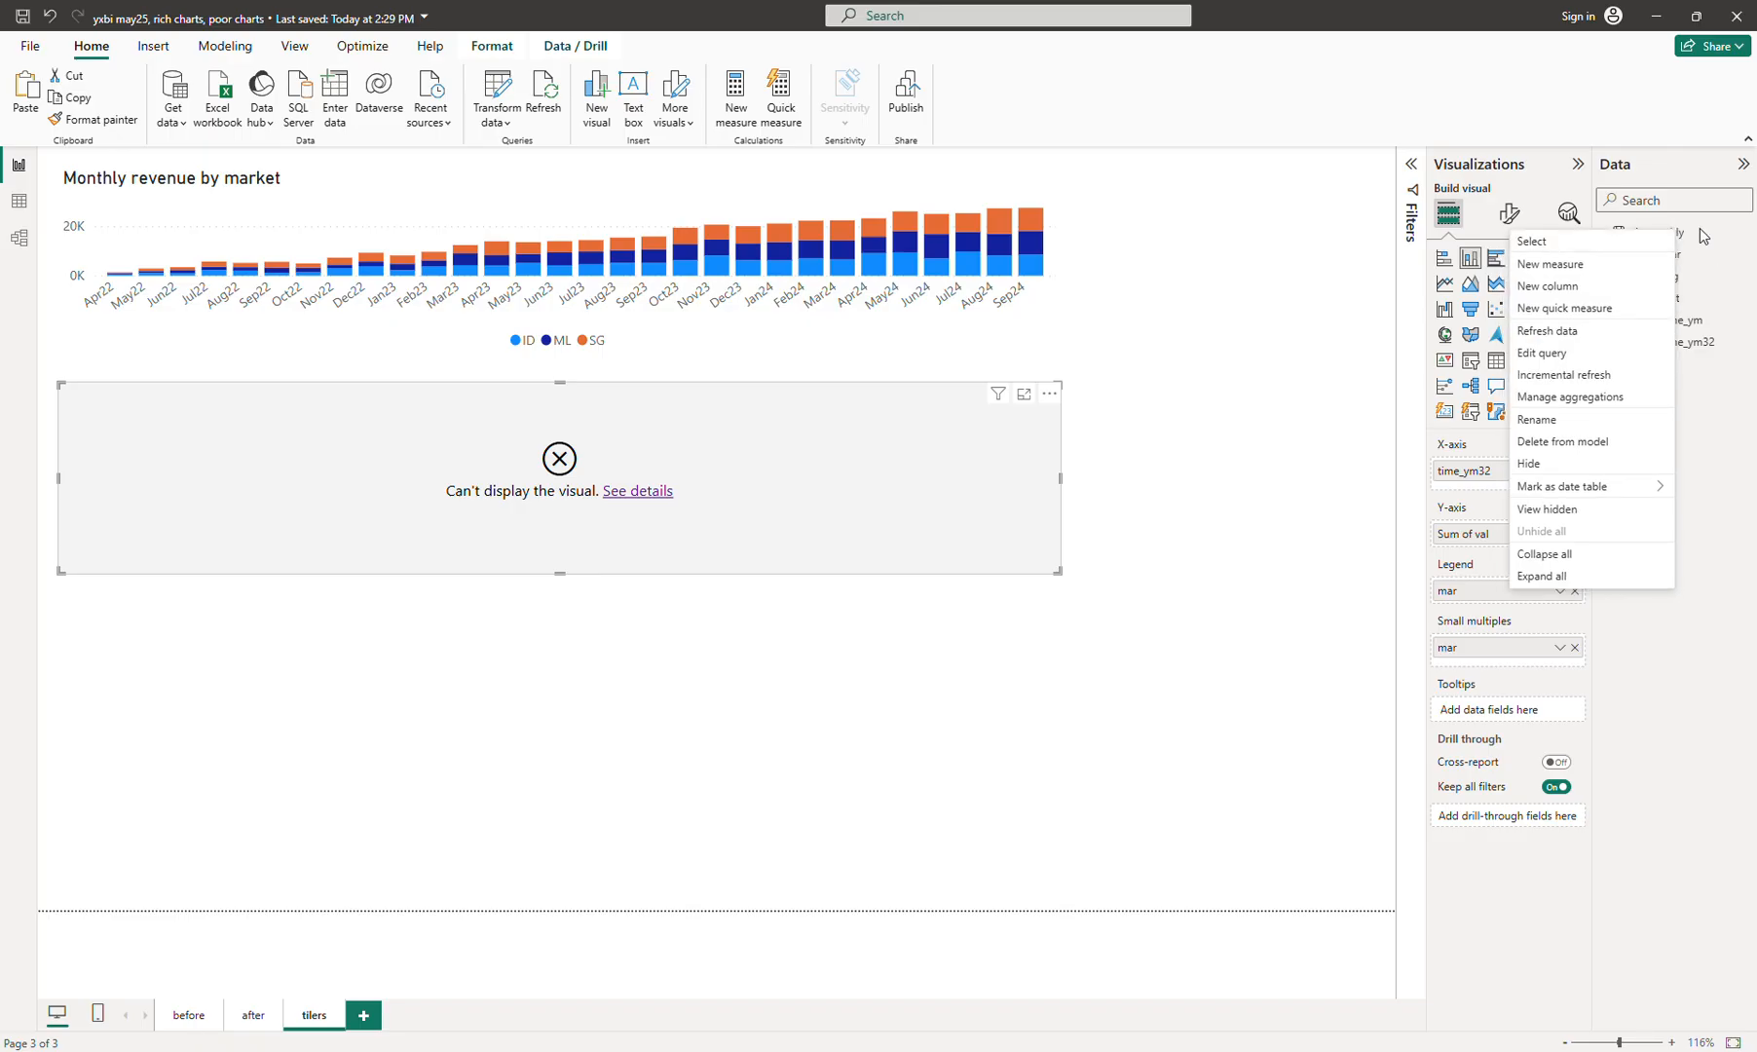
click(1669, 239)
right_click(1669, 240)
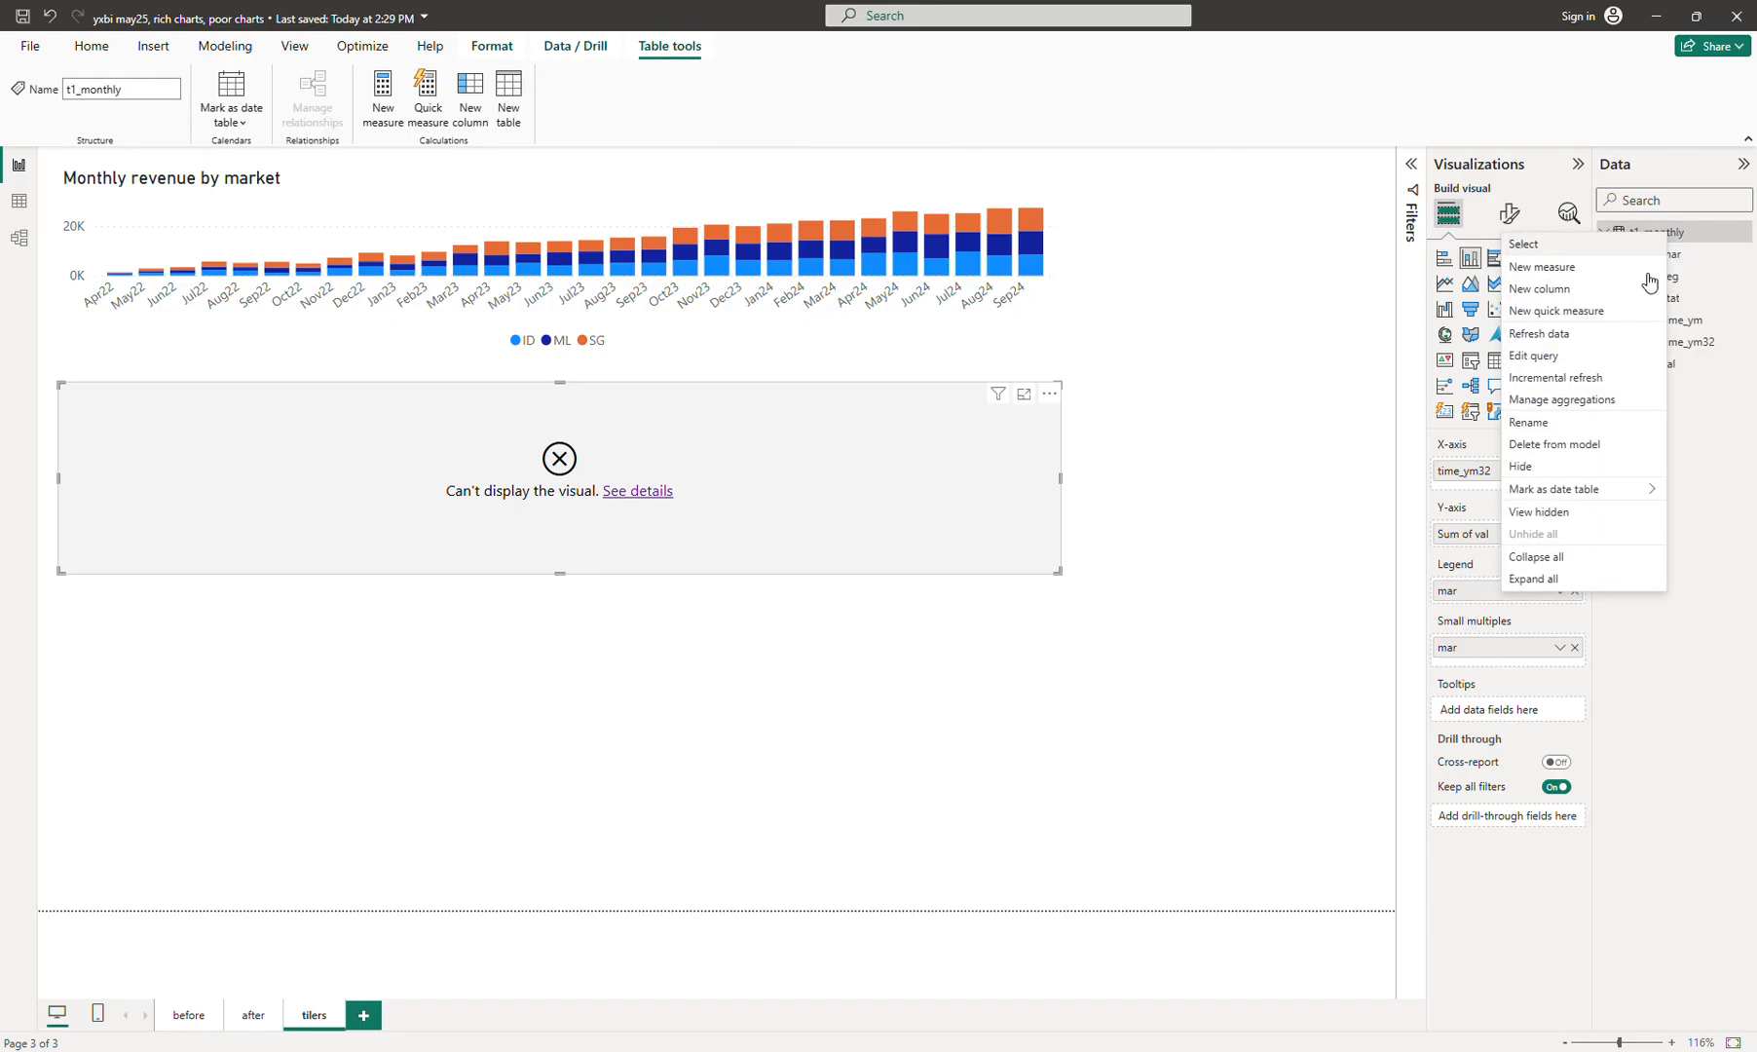
click(1573, 361)
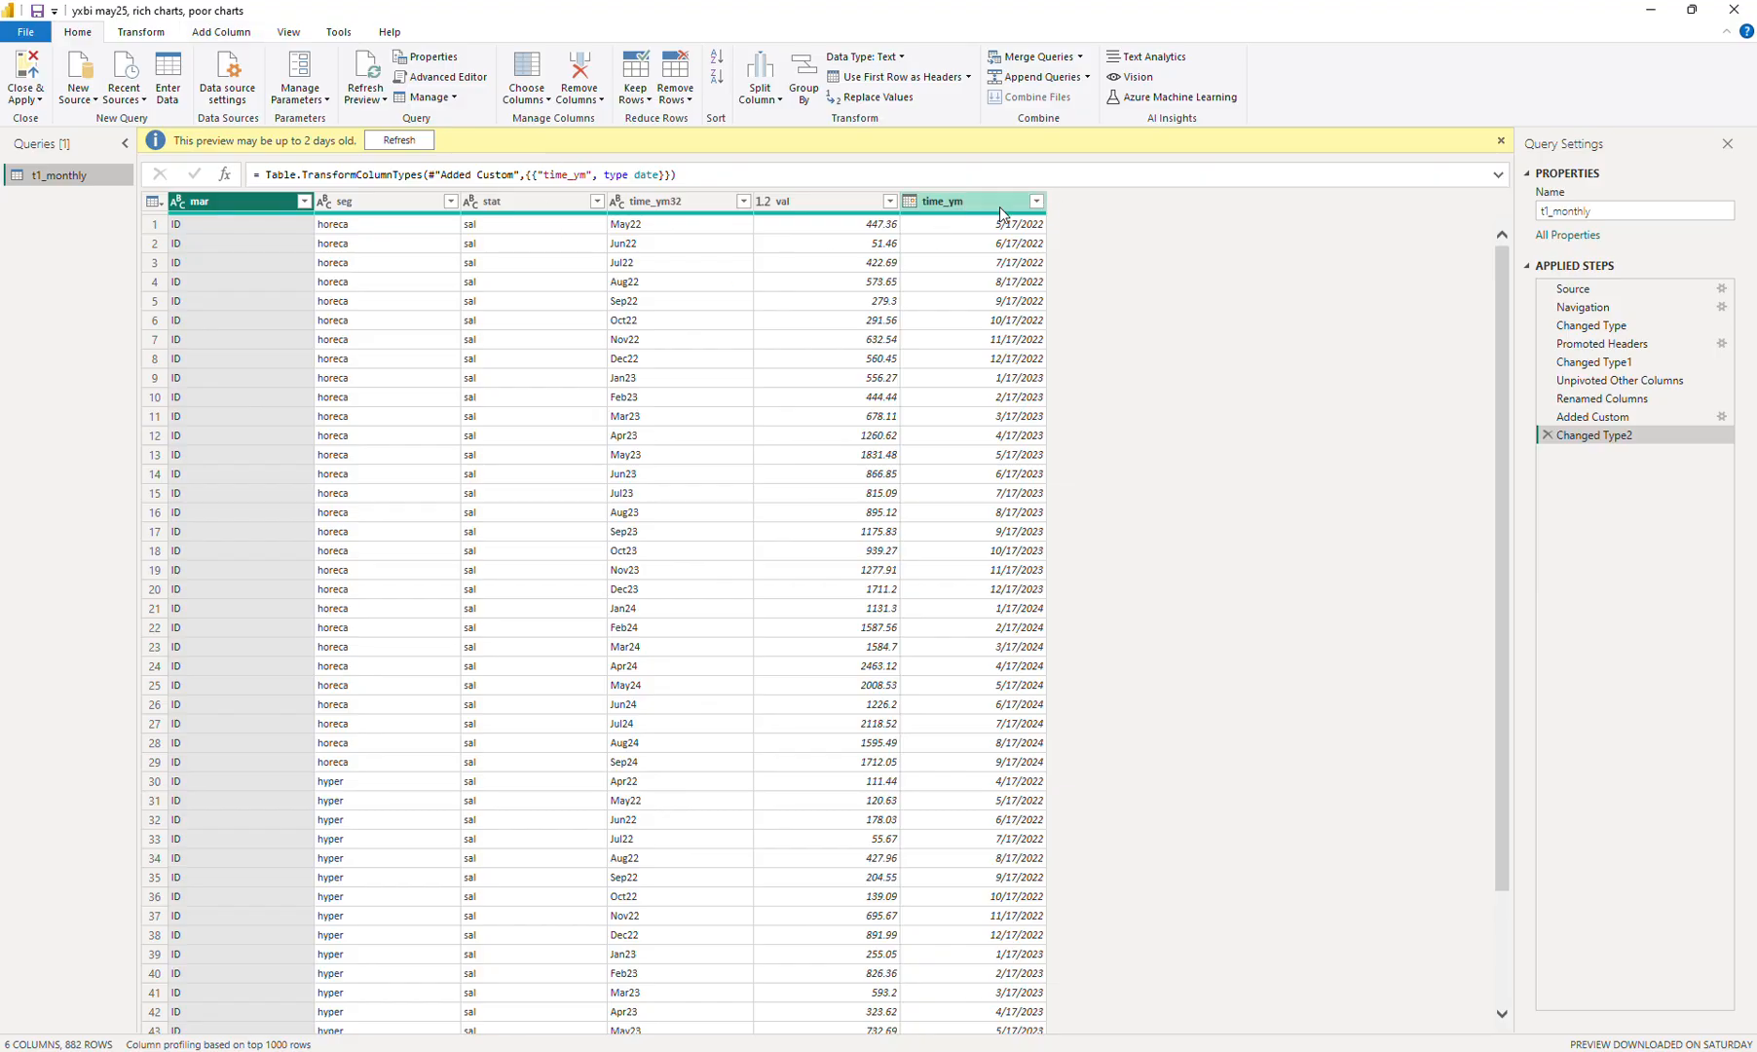
click(235, 37)
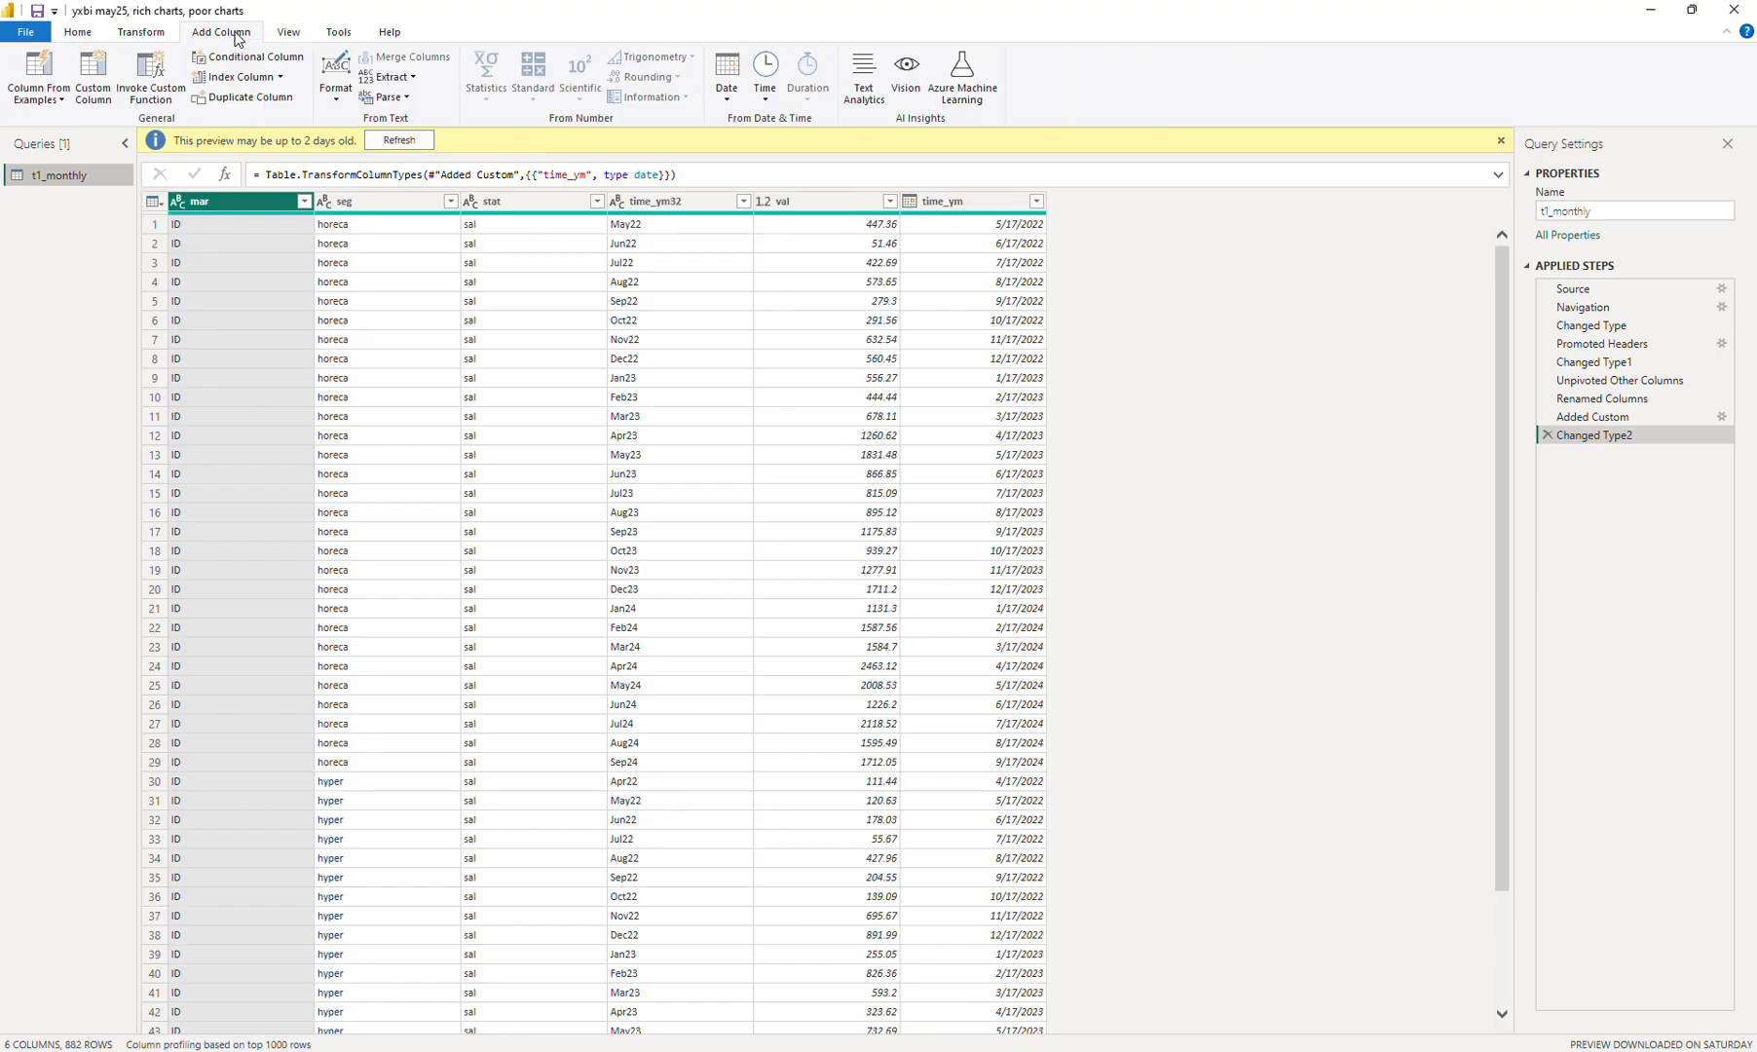
click(243, 98)
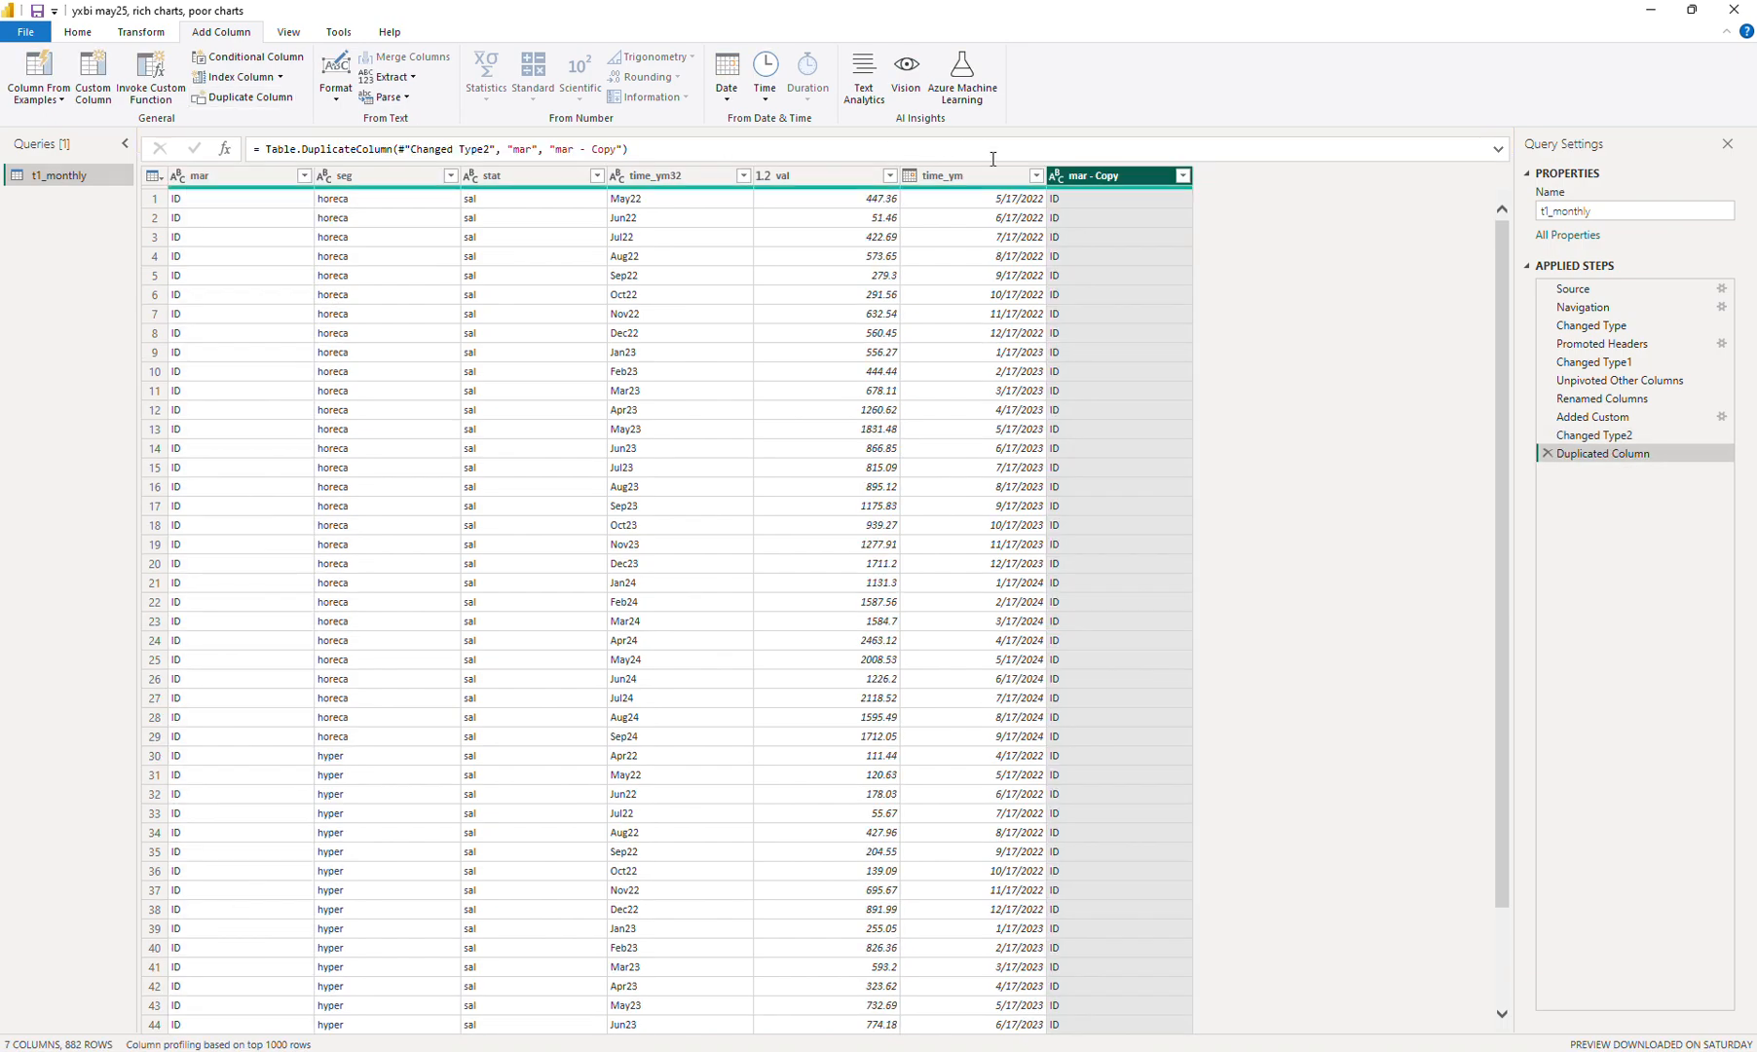
Edit the Duplicated Column step's formula so that the new column is named mar_dupl
click(557, 150)
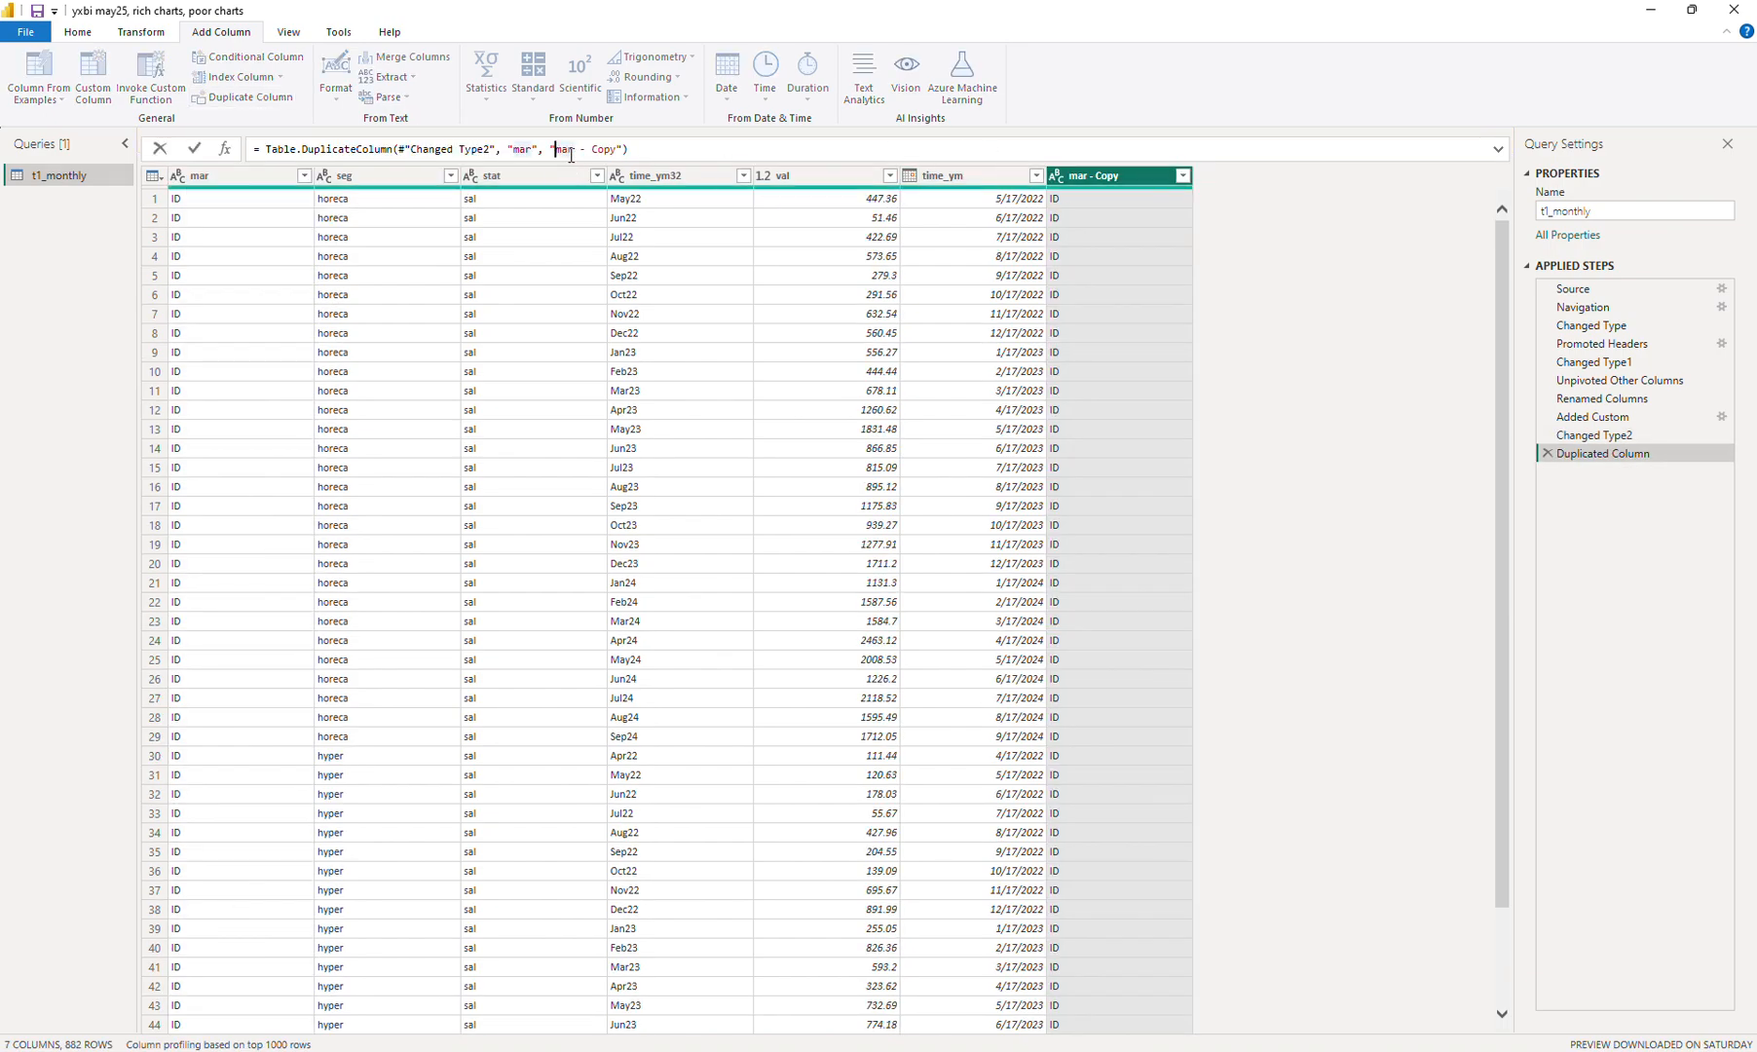
drag(575, 150, 618, 149)
text(_dupl)
key(Return)
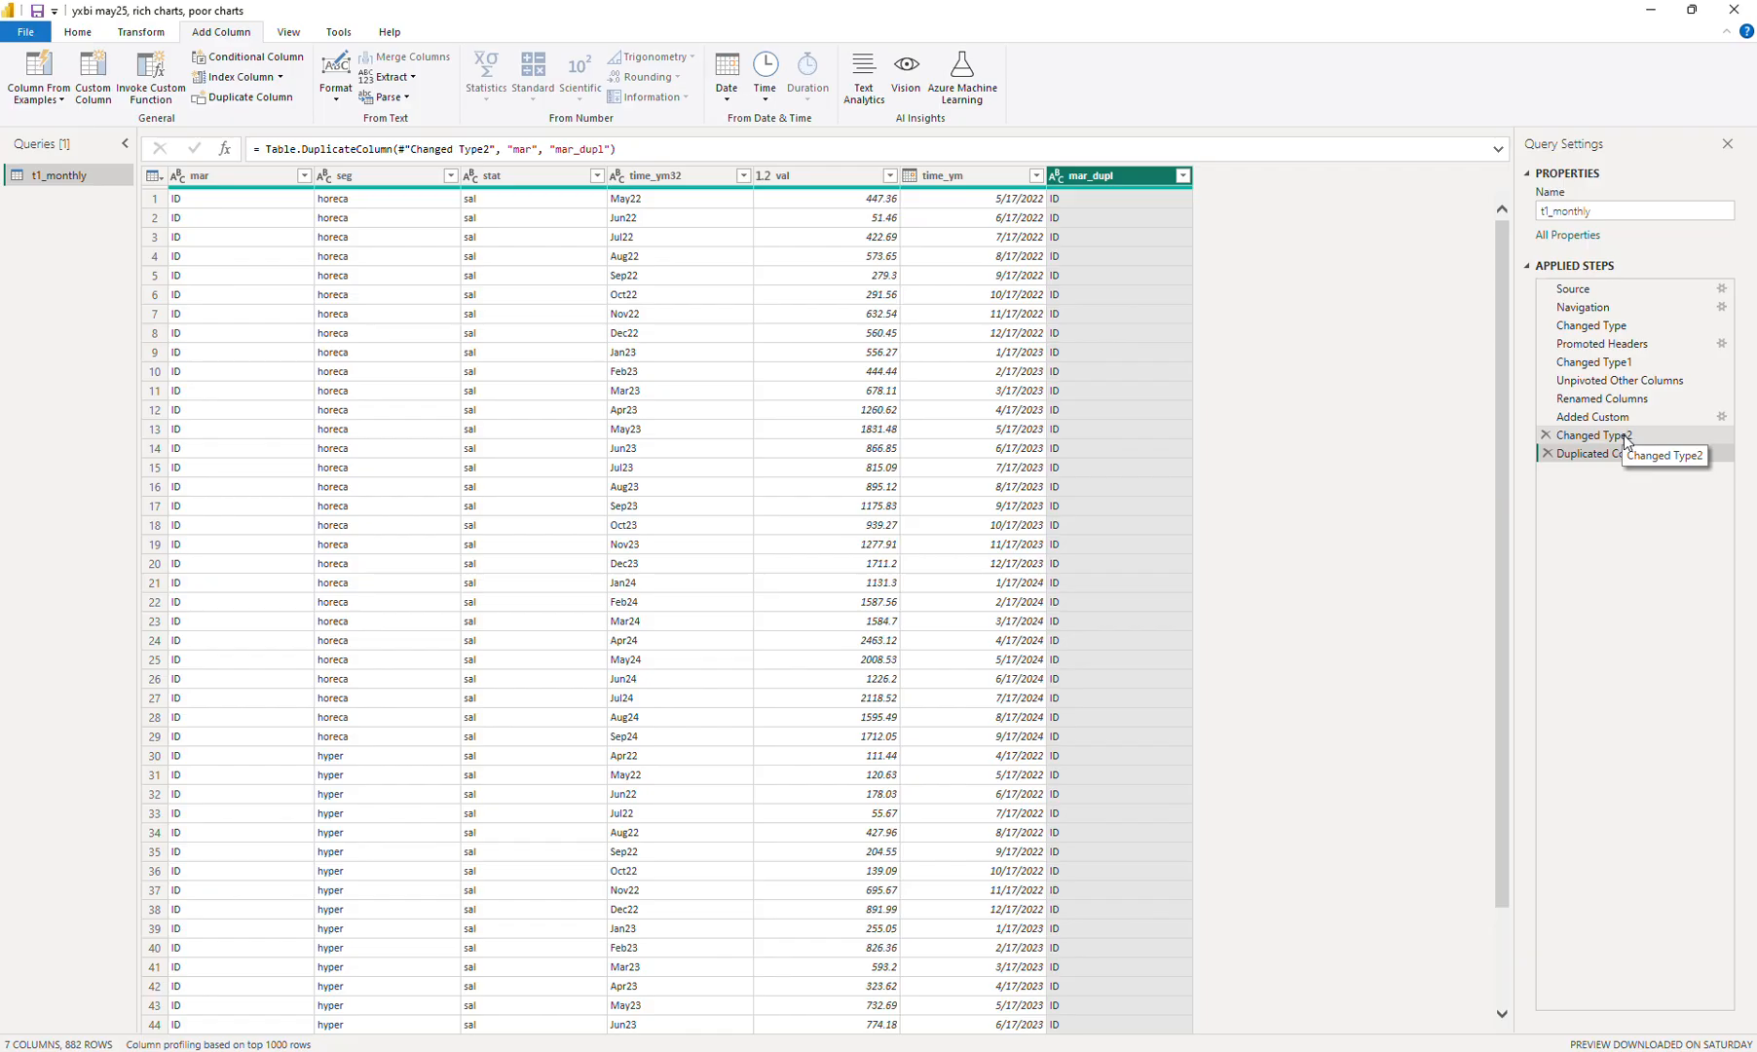
Compare the Changed Type2 and Duplicated Column query steps, and close the query editor with the changes applied
click(1625, 439)
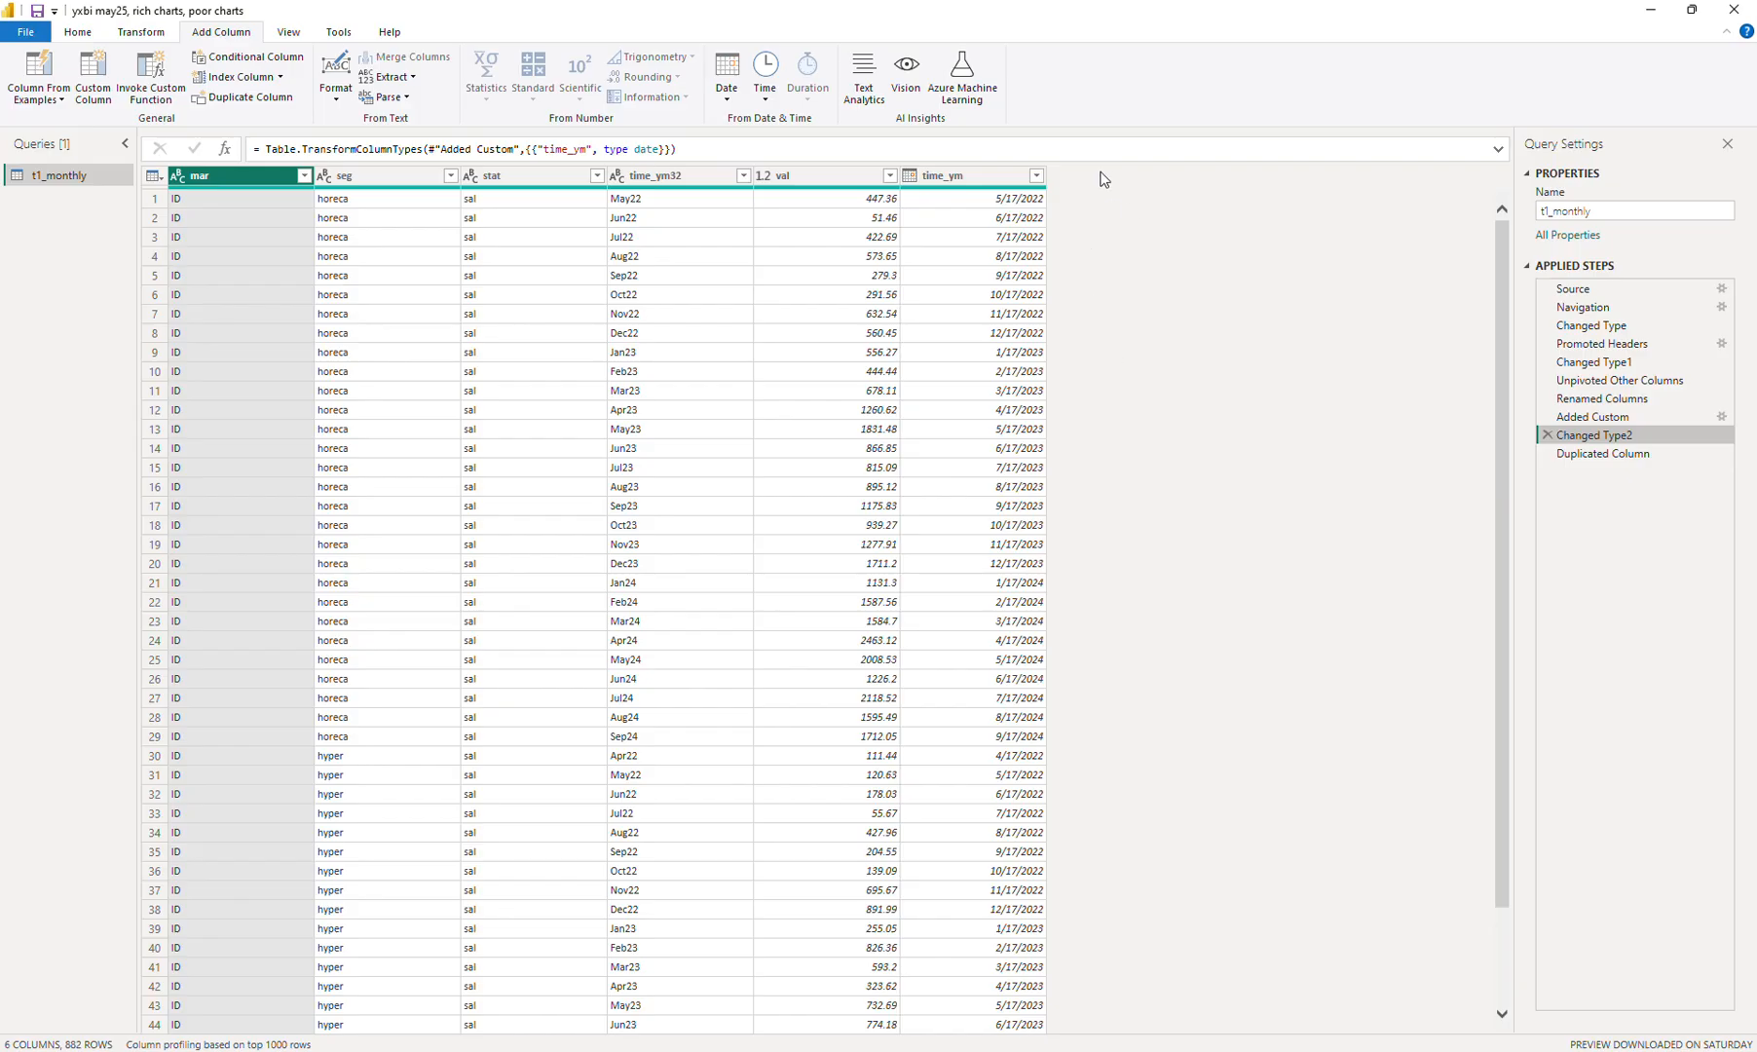
click(1588, 455)
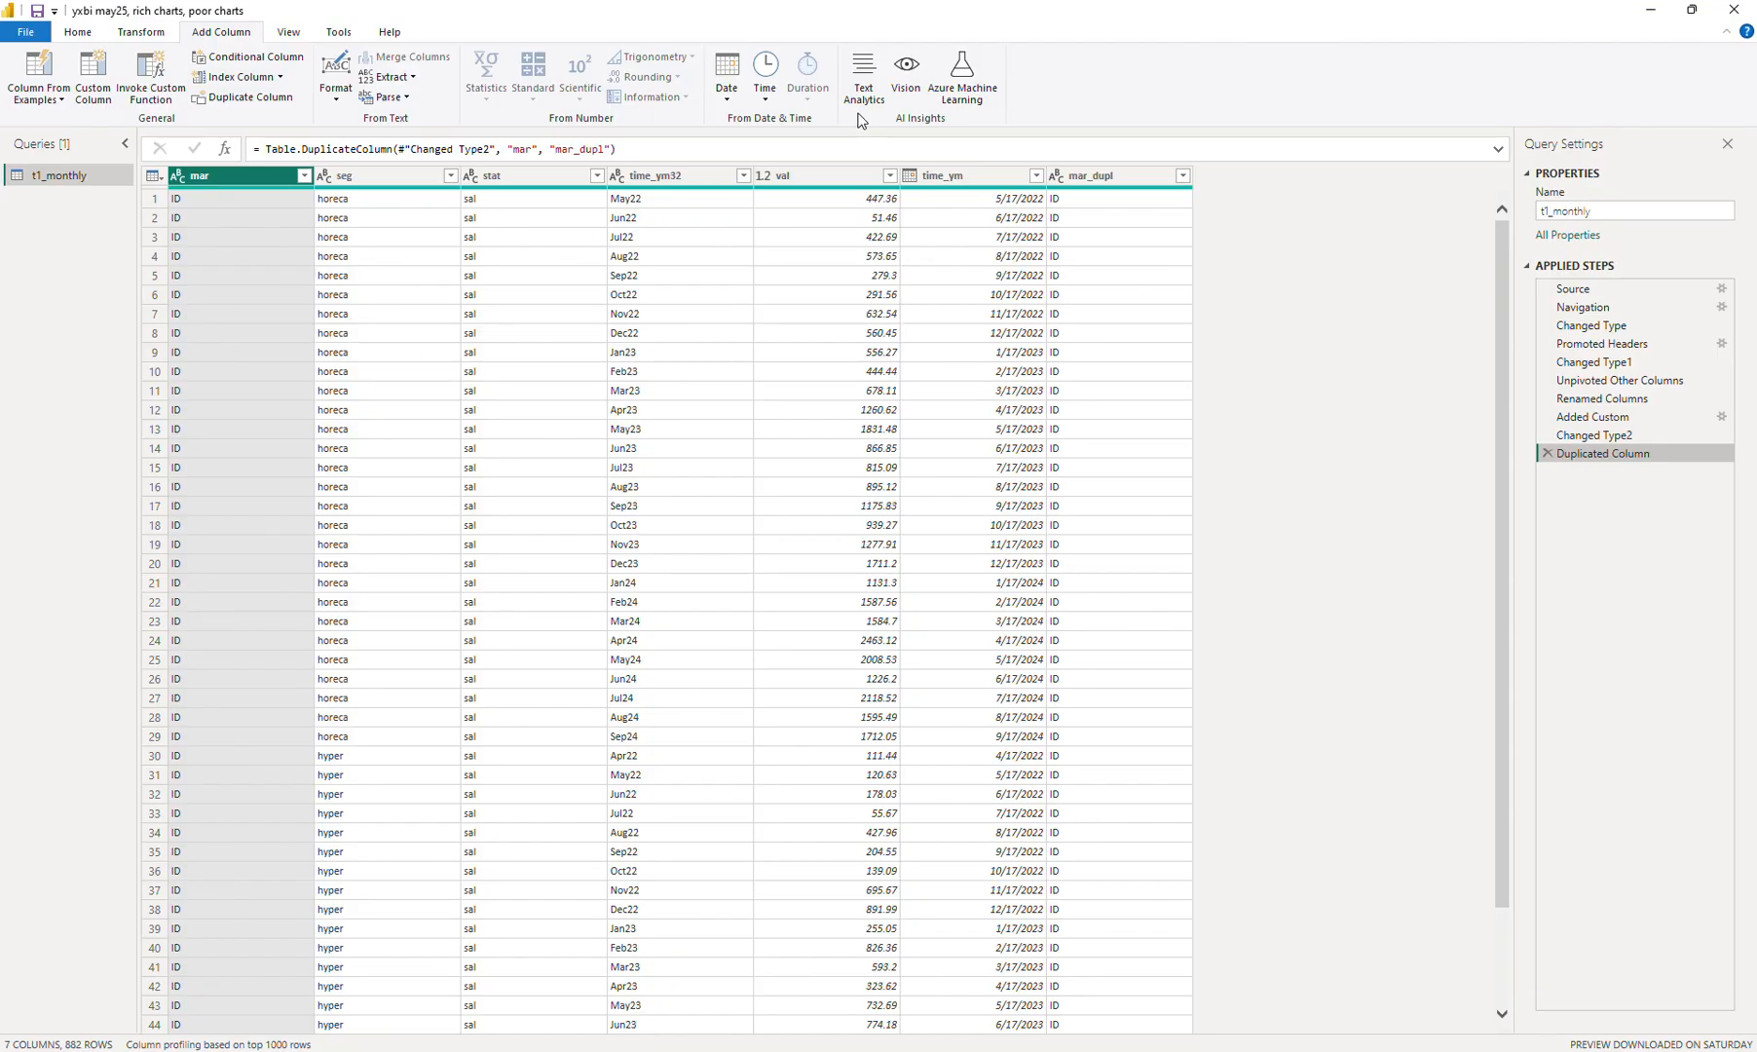
click(78, 33)
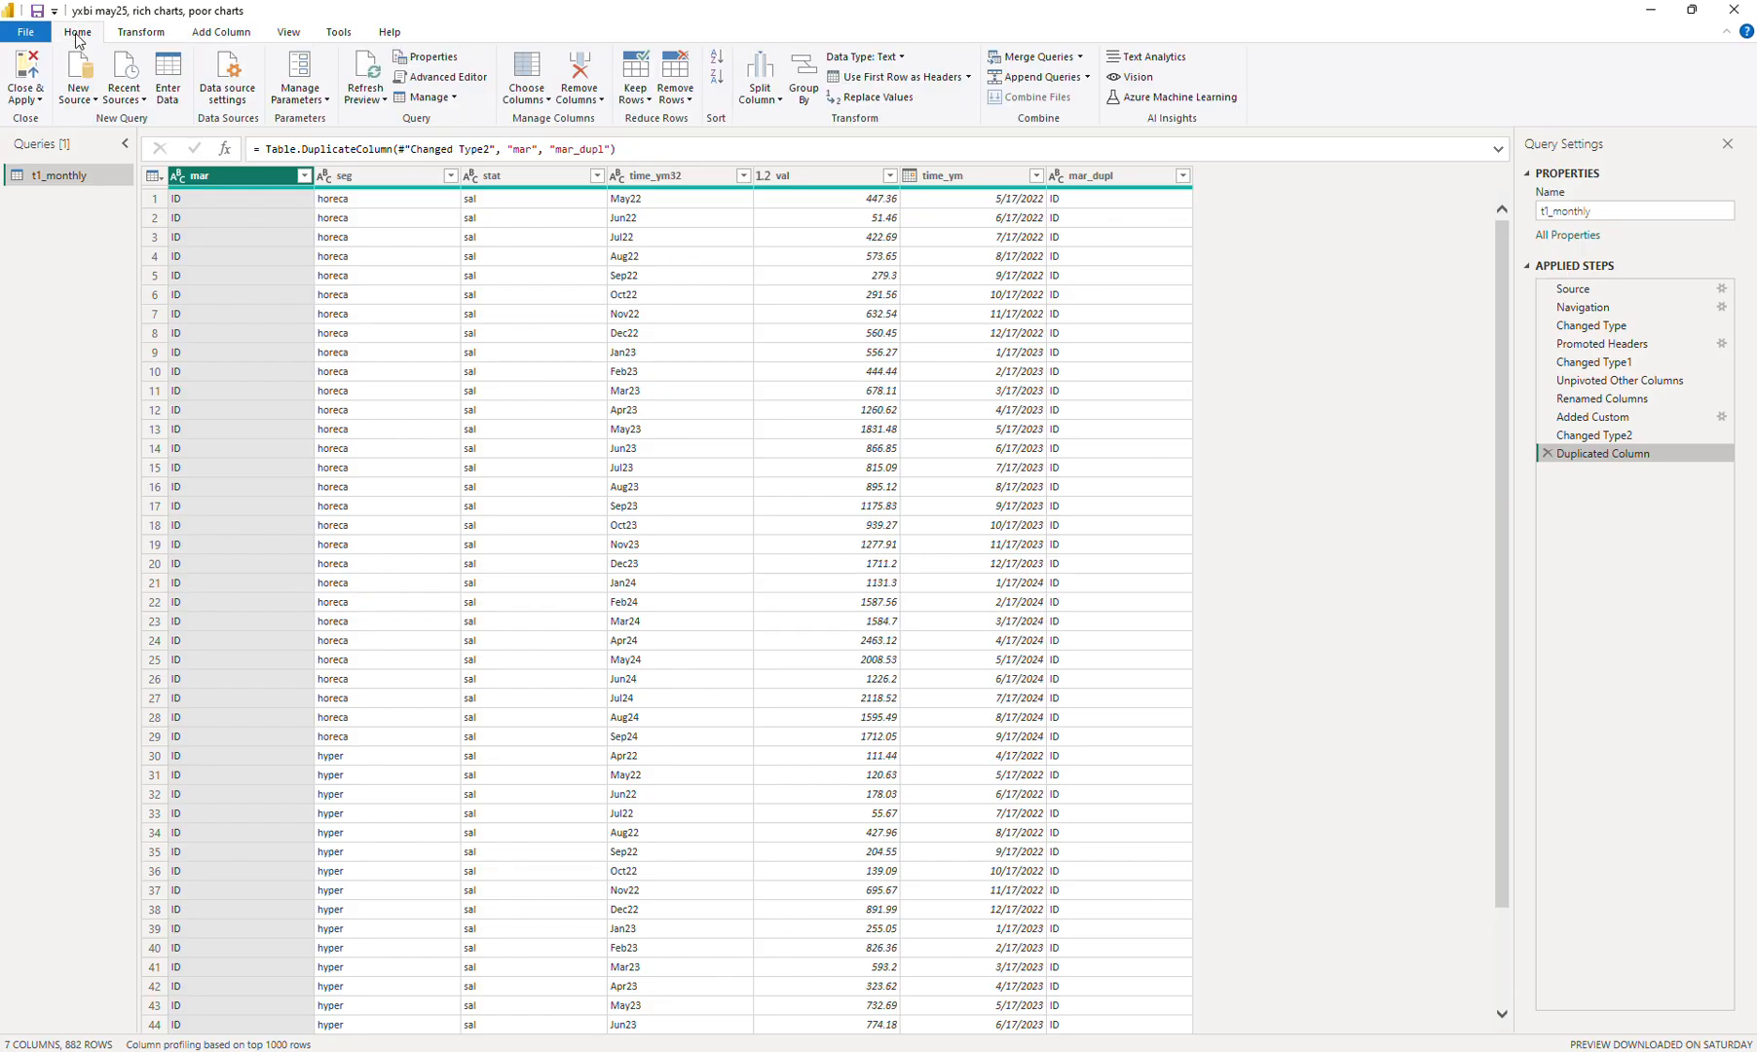
click(39, 94)
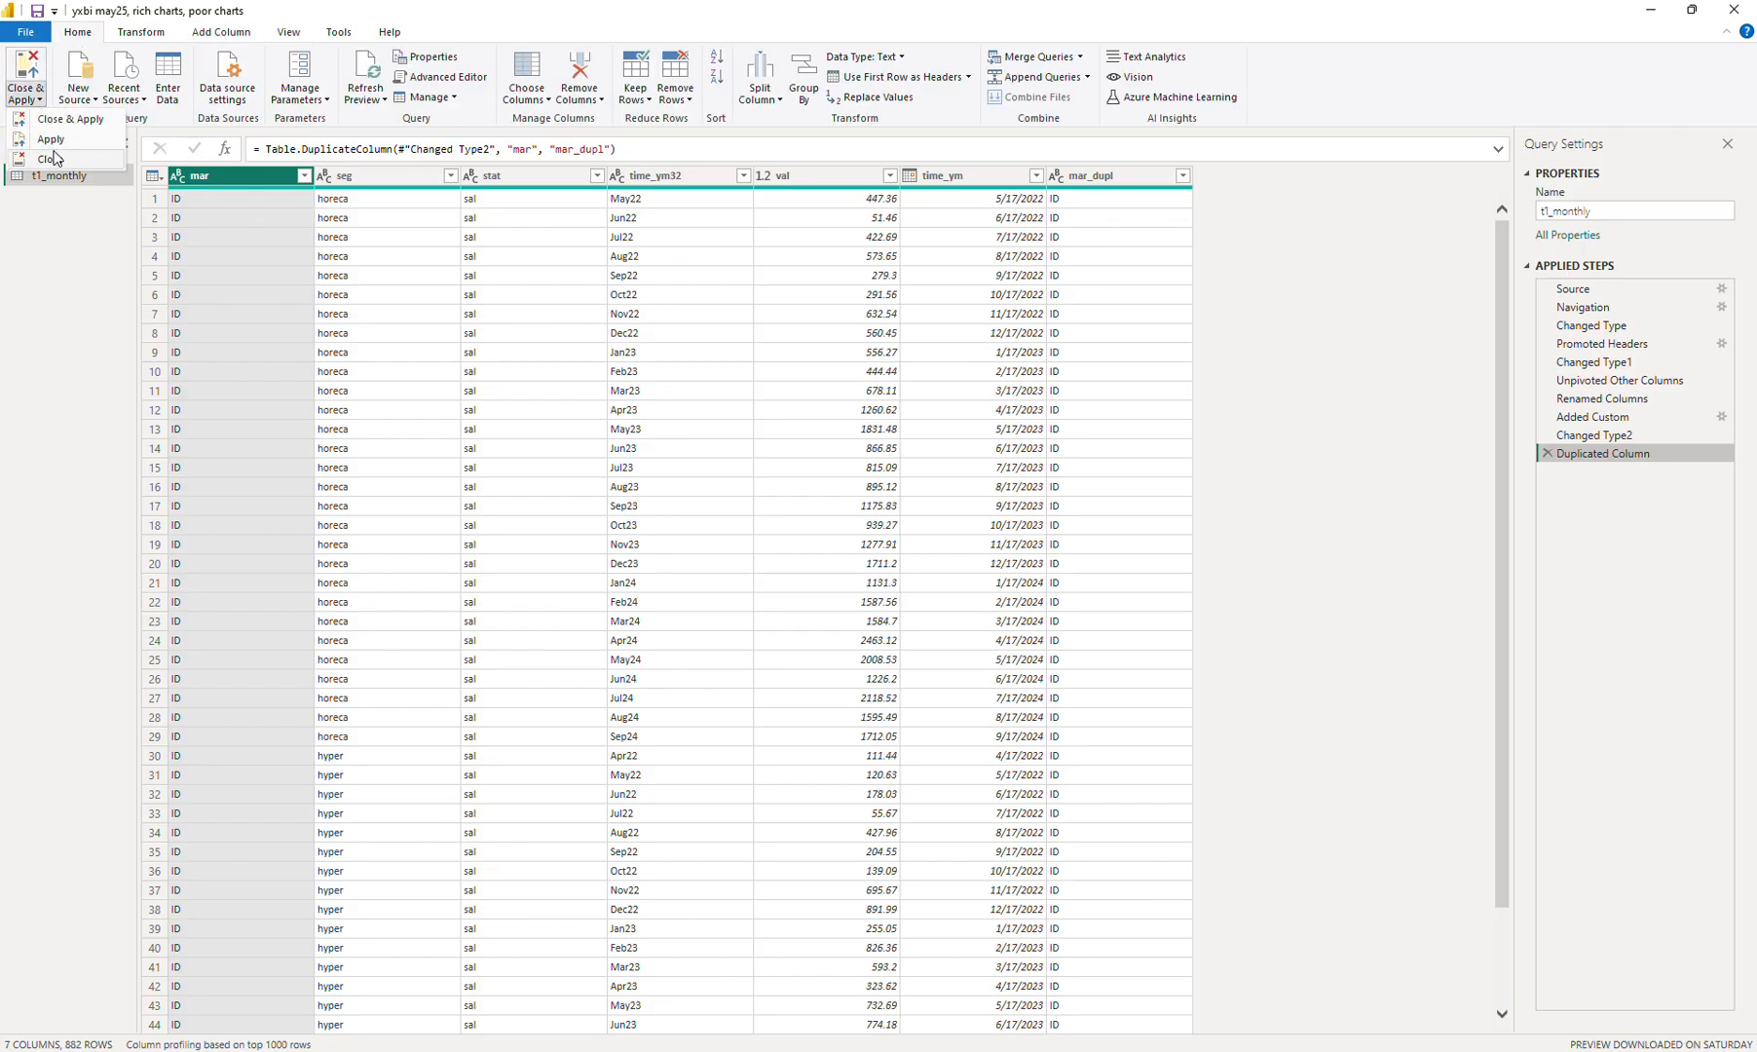
click(69, 119)
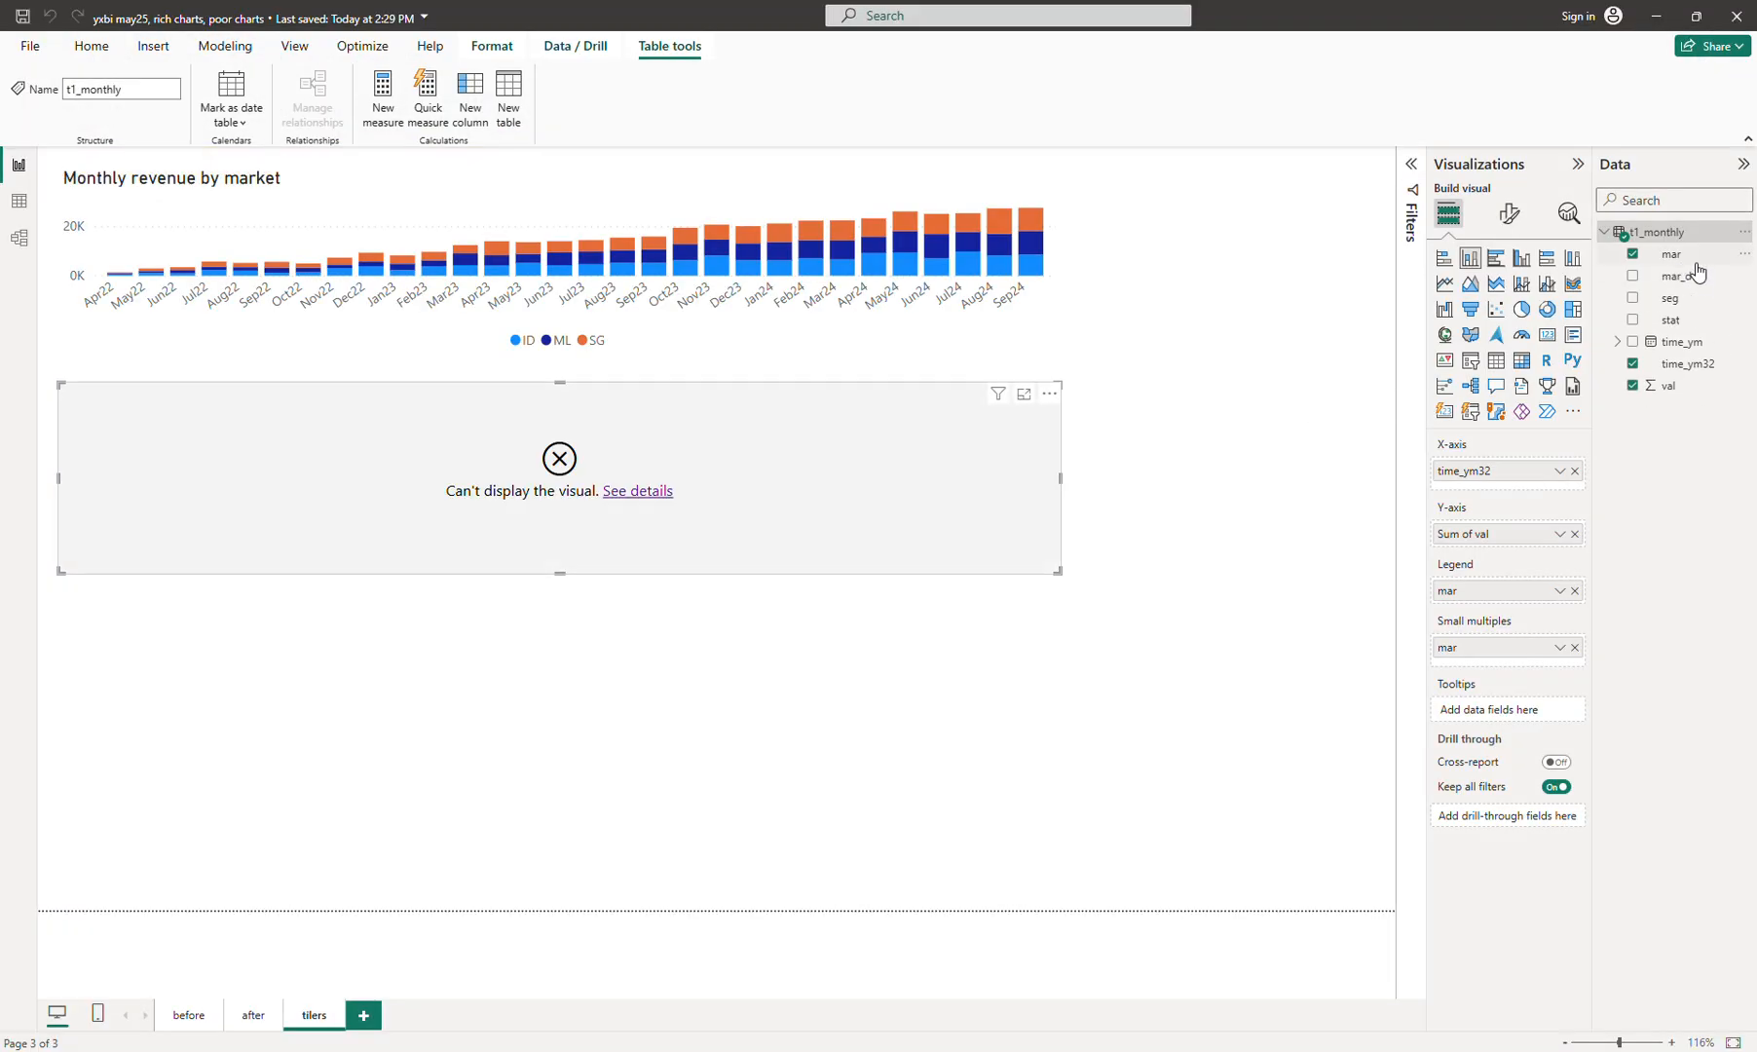
Assign mar_dupl as the lower chart's small multiples field in place of mar, and enlarge the chart
drag(1680, 277, 1565, 660)
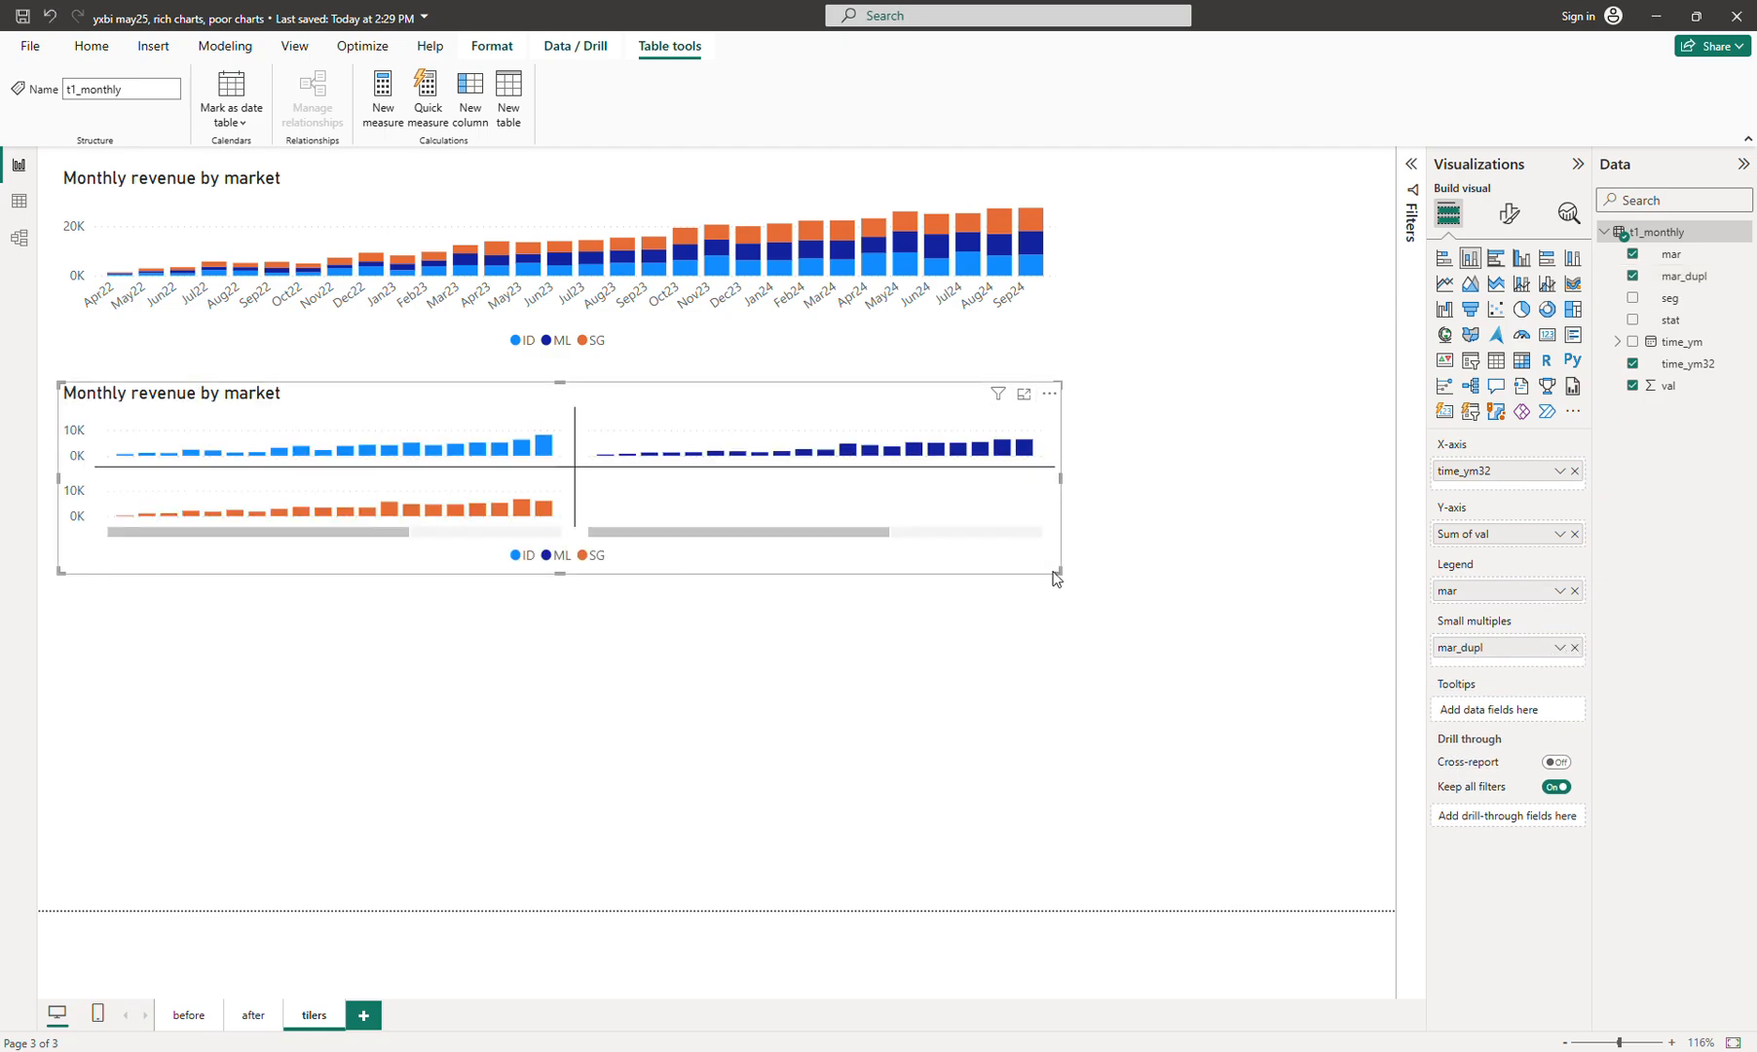
drag(1057, 572, 1161, 737)
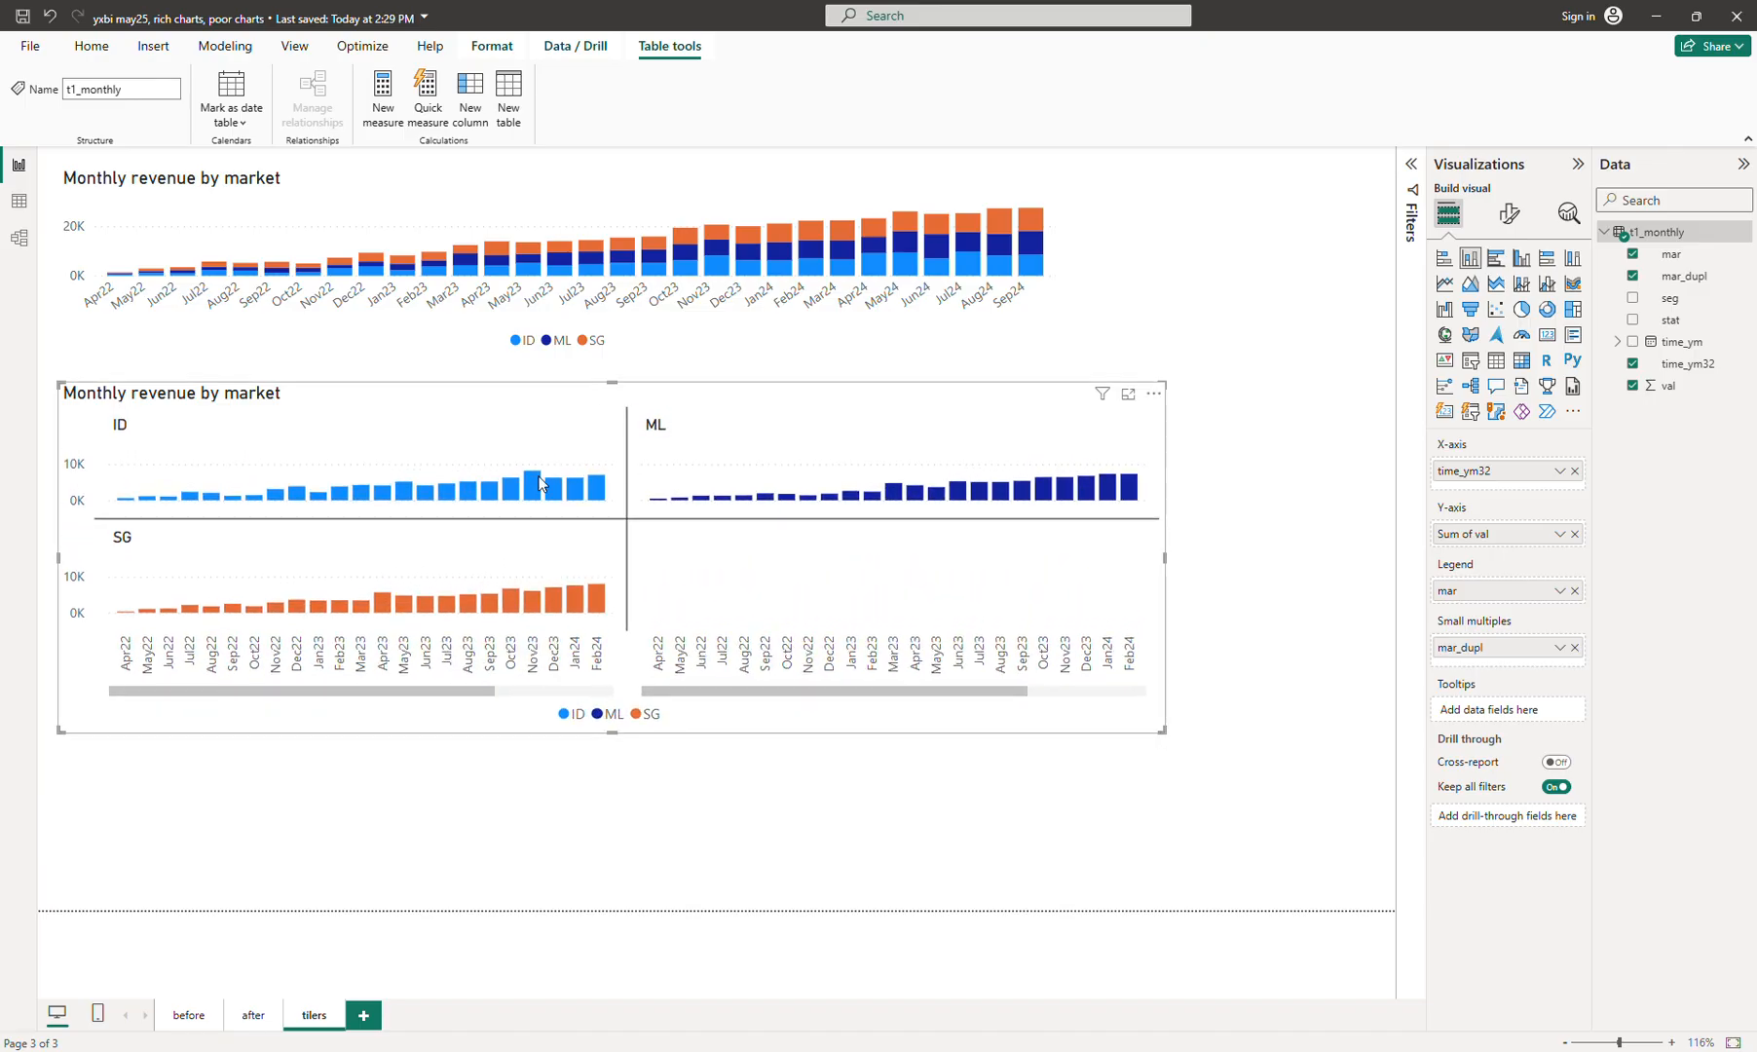
mouse_move(583, 502)
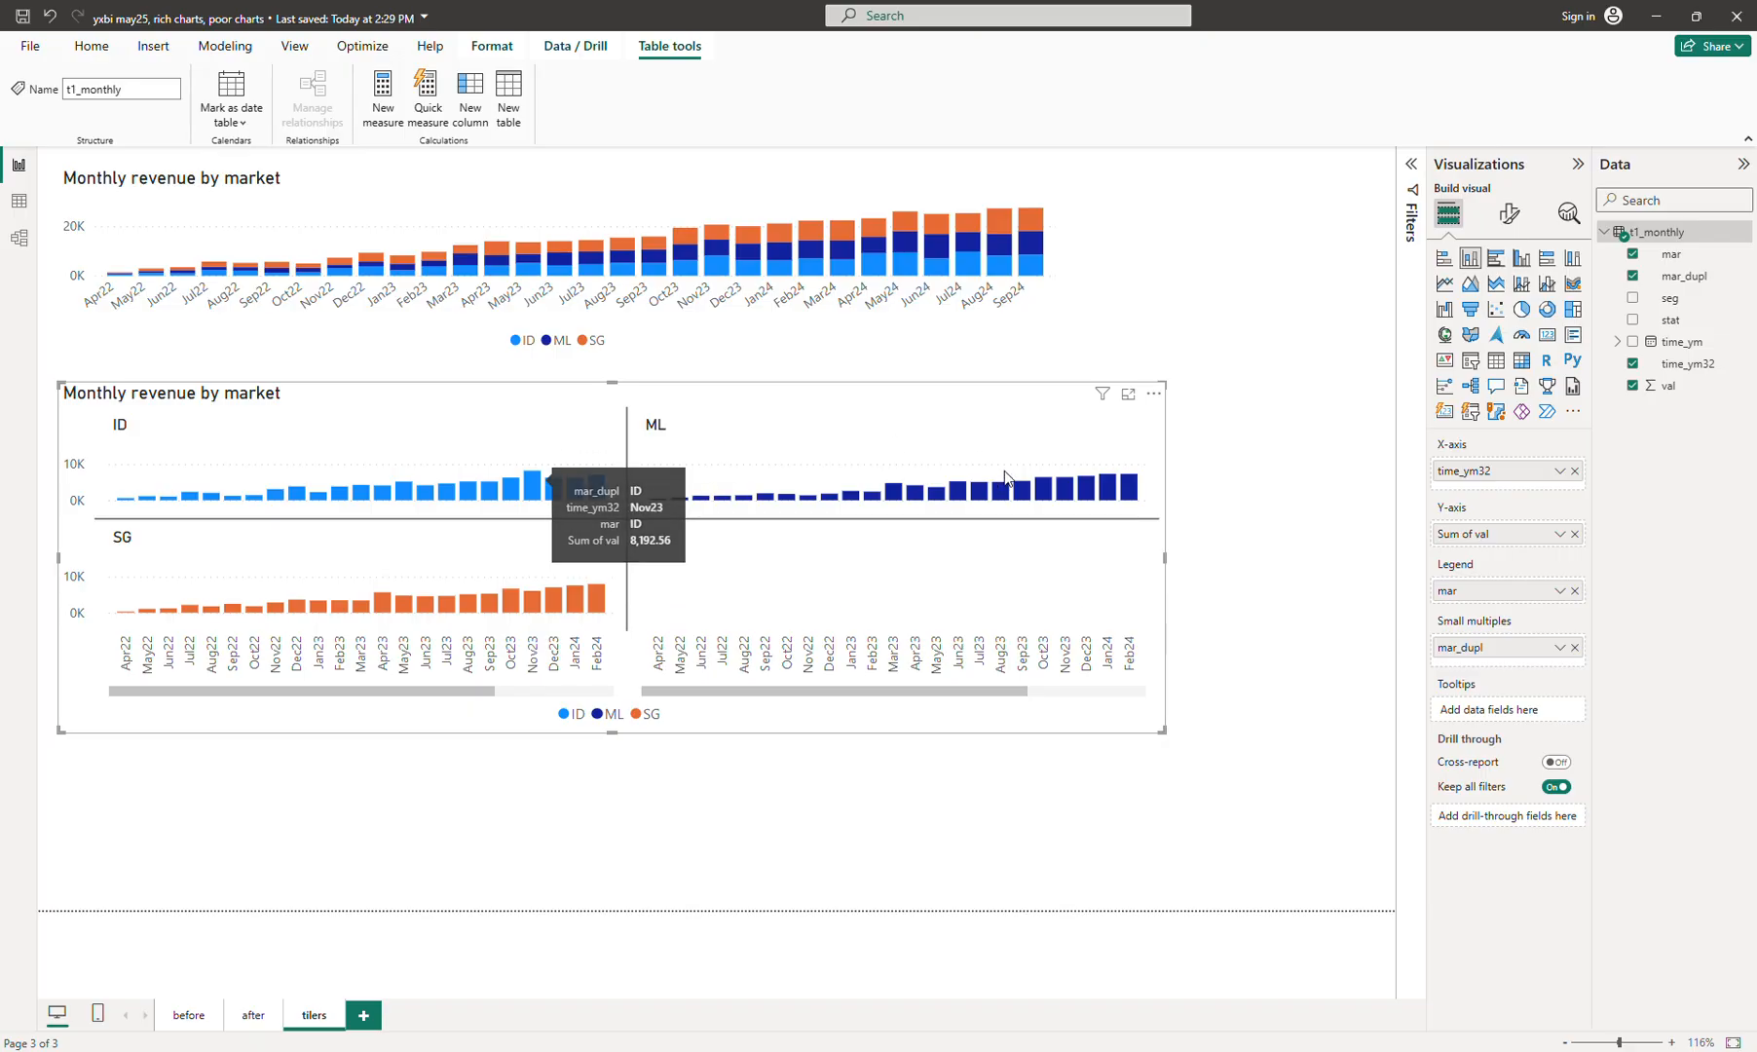
Arrange the lower chart's small multiples in 3 rows and 1 column, and resize and move the chart to sit just beneath the stacked chart
click(1510, 213)
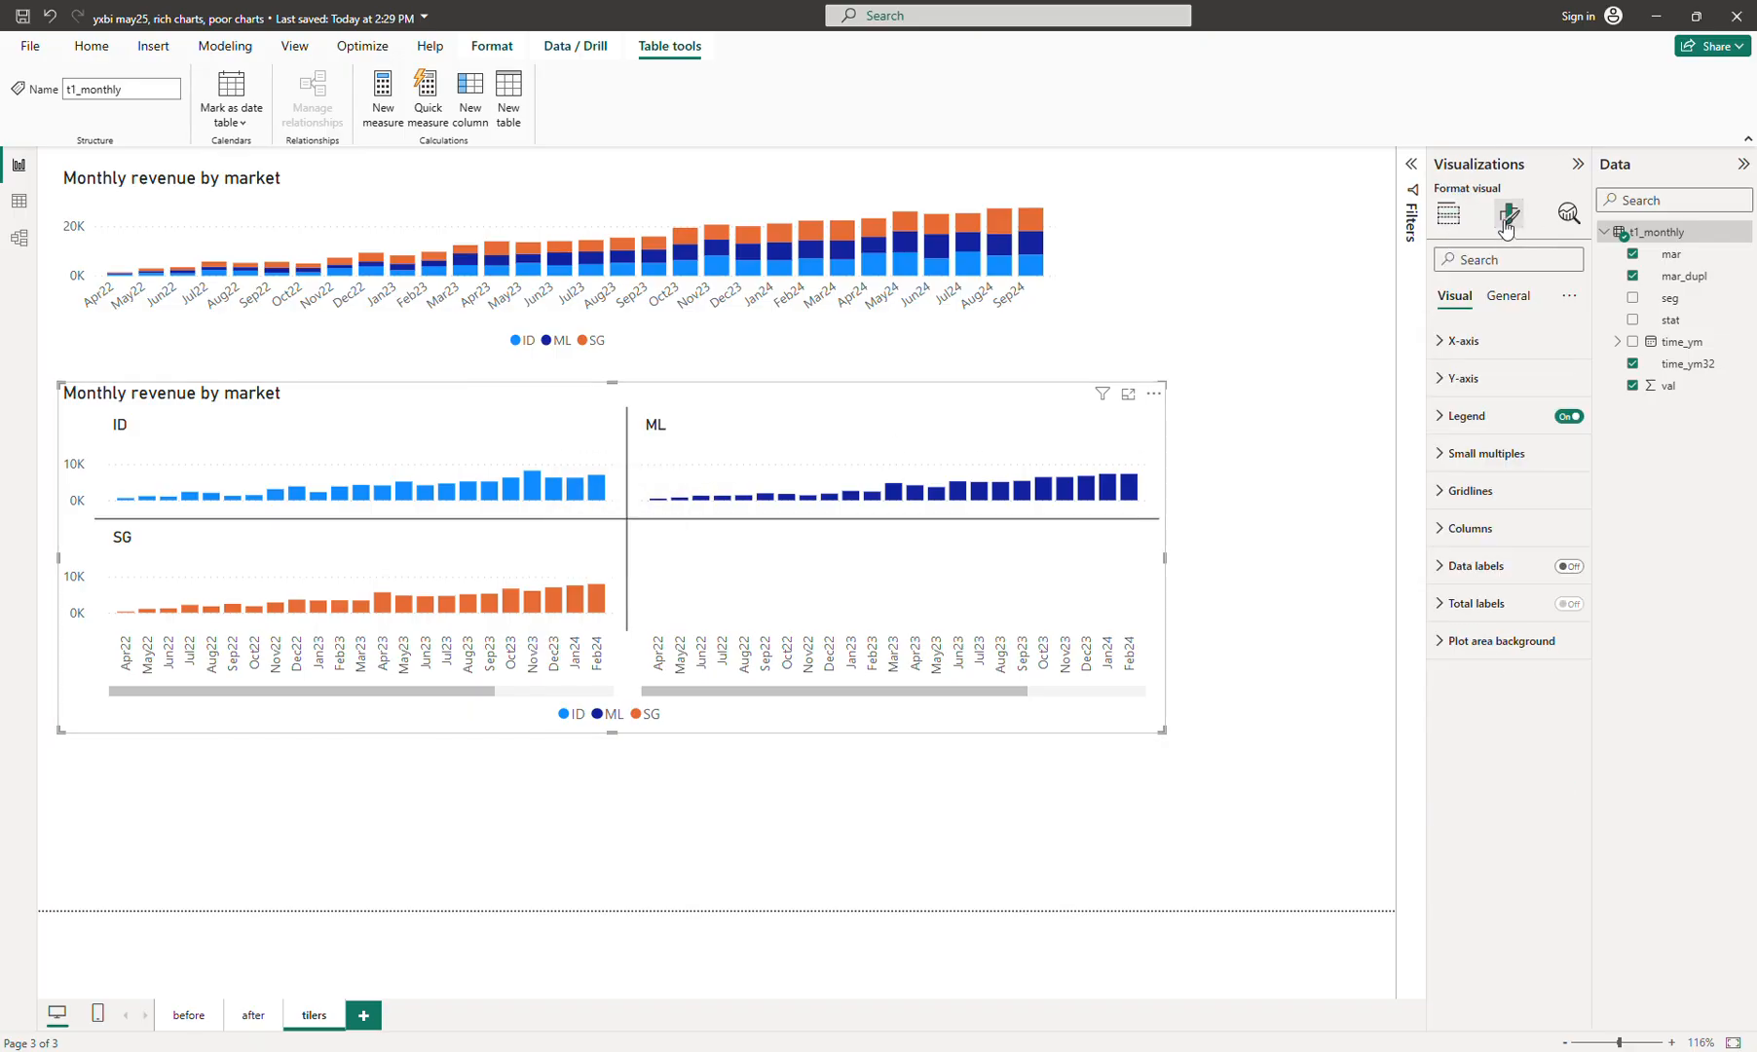
click(1476, 454)
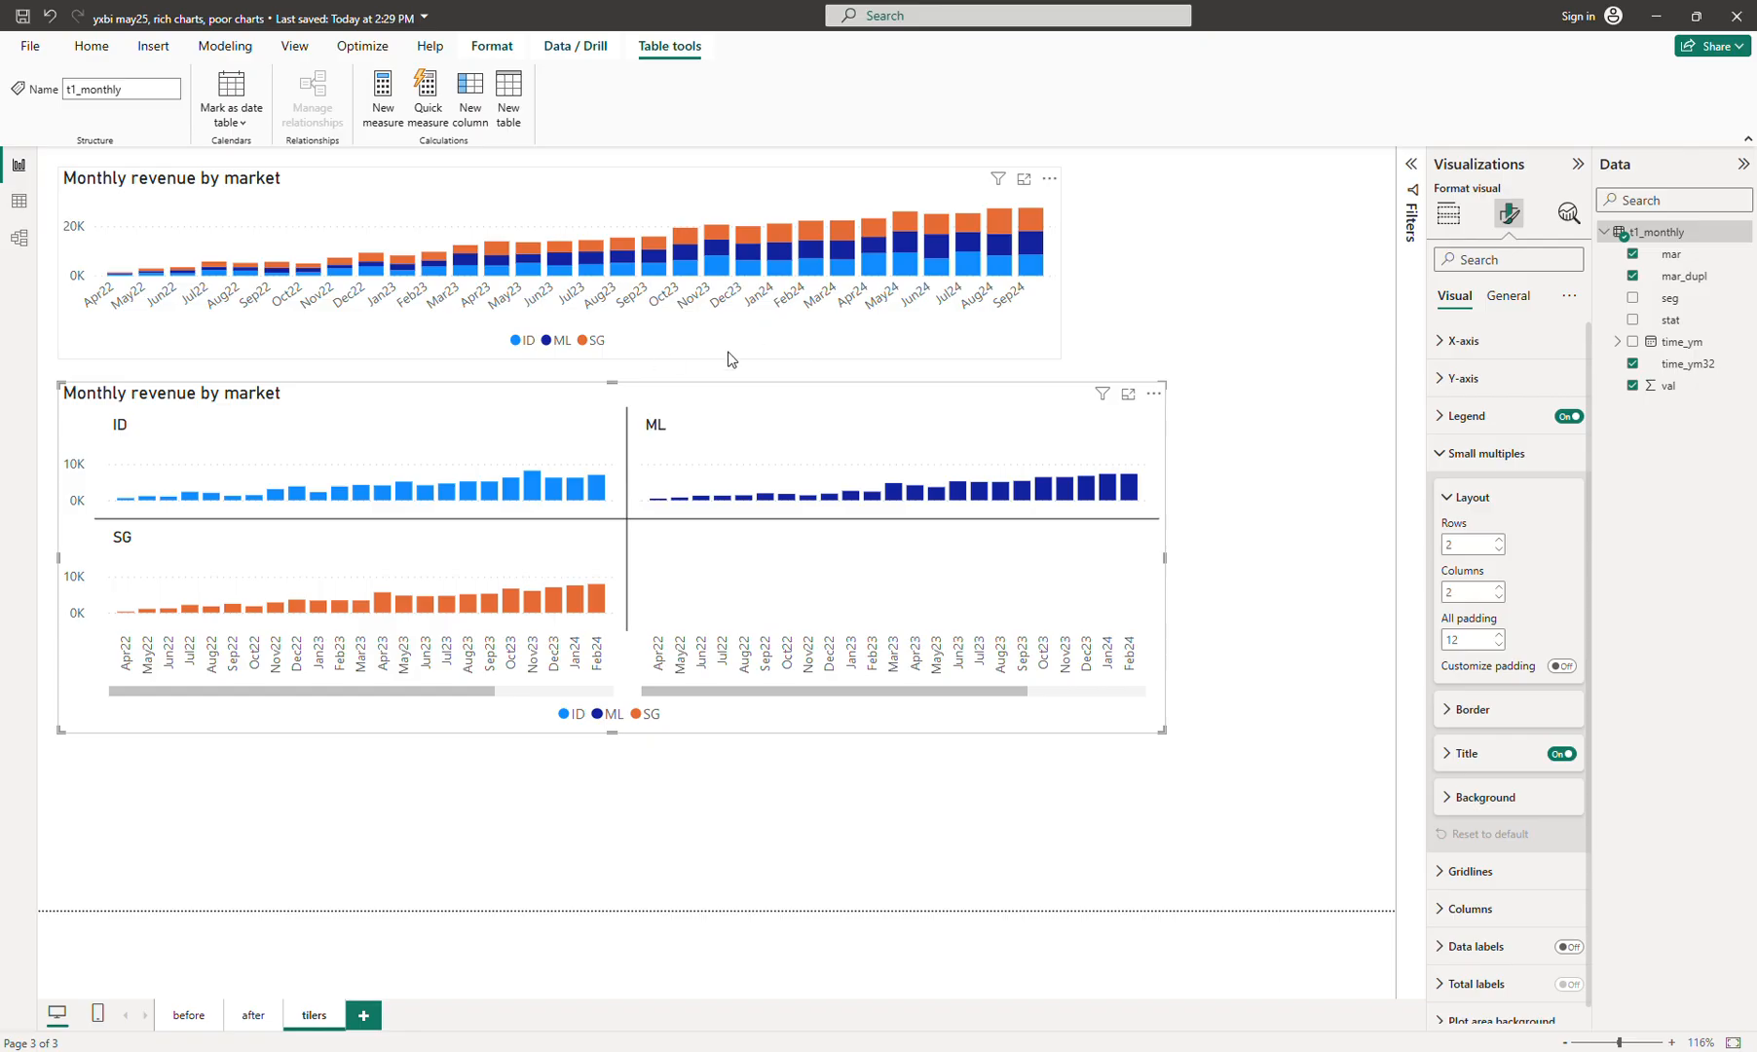
click(1499, 539)
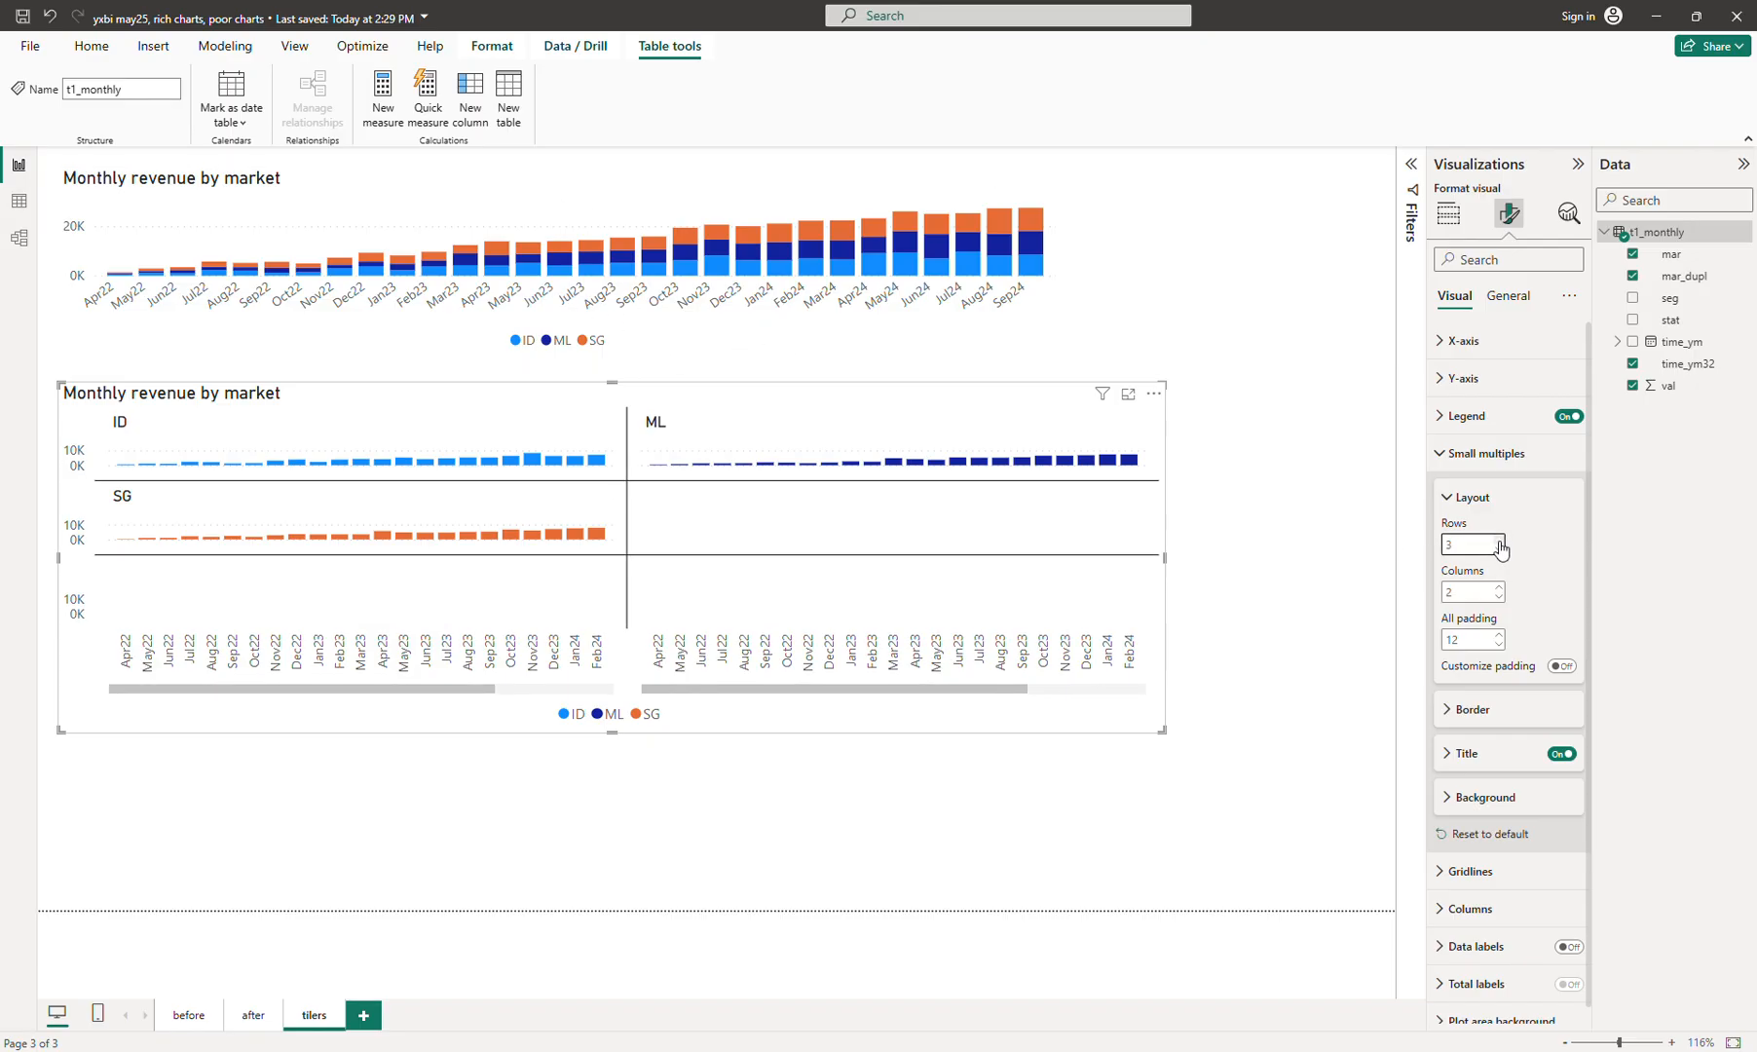
click(1499, 596)
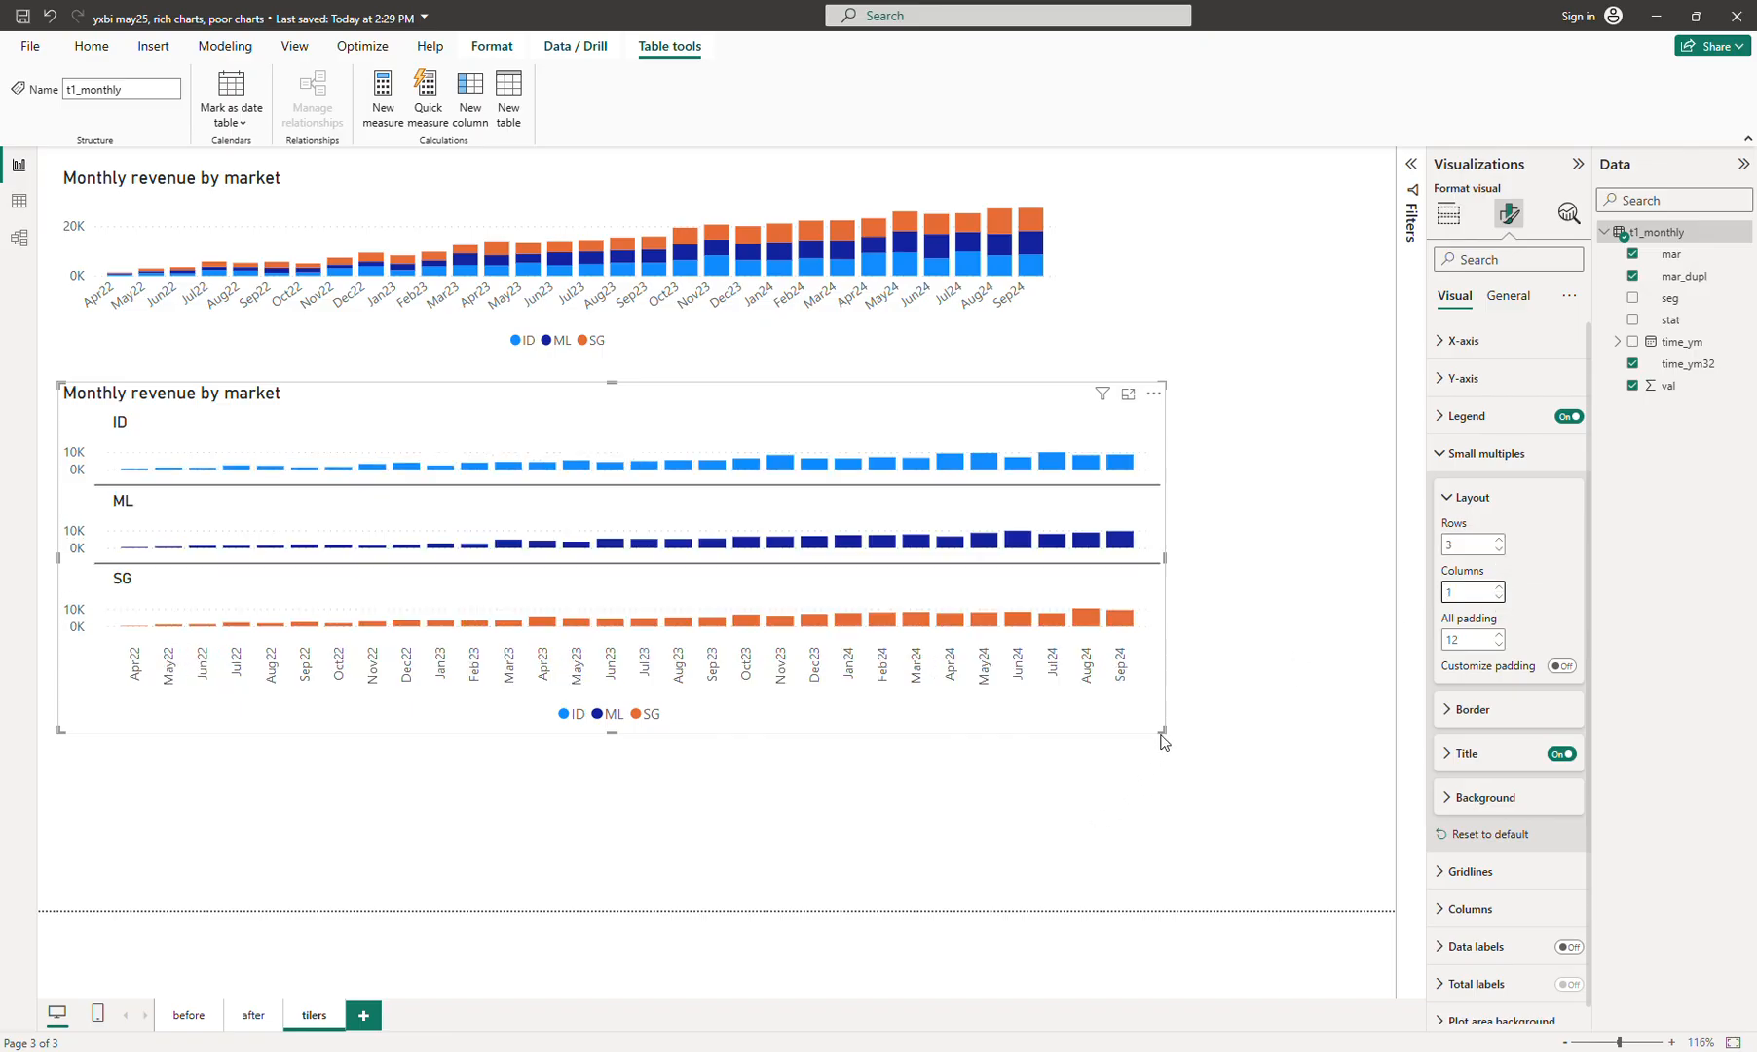
drag(1158, 733, 1049, 876)
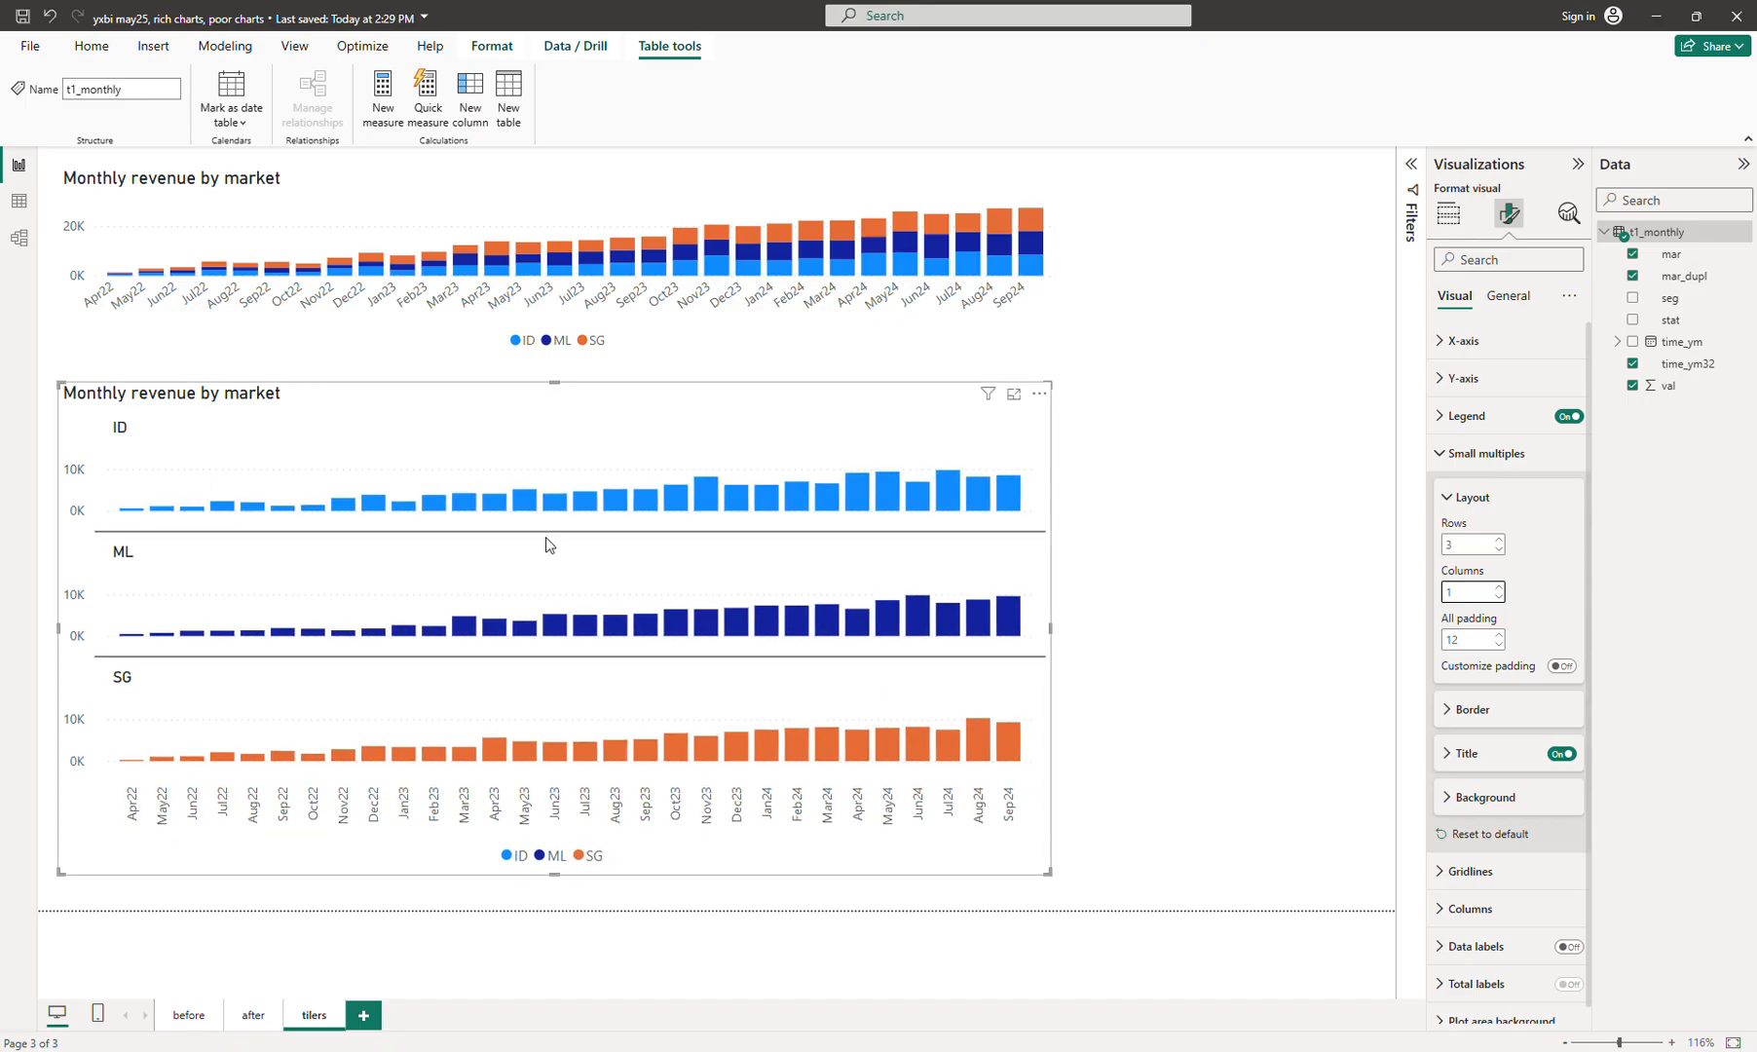
drag(382, 393, 379, 386)
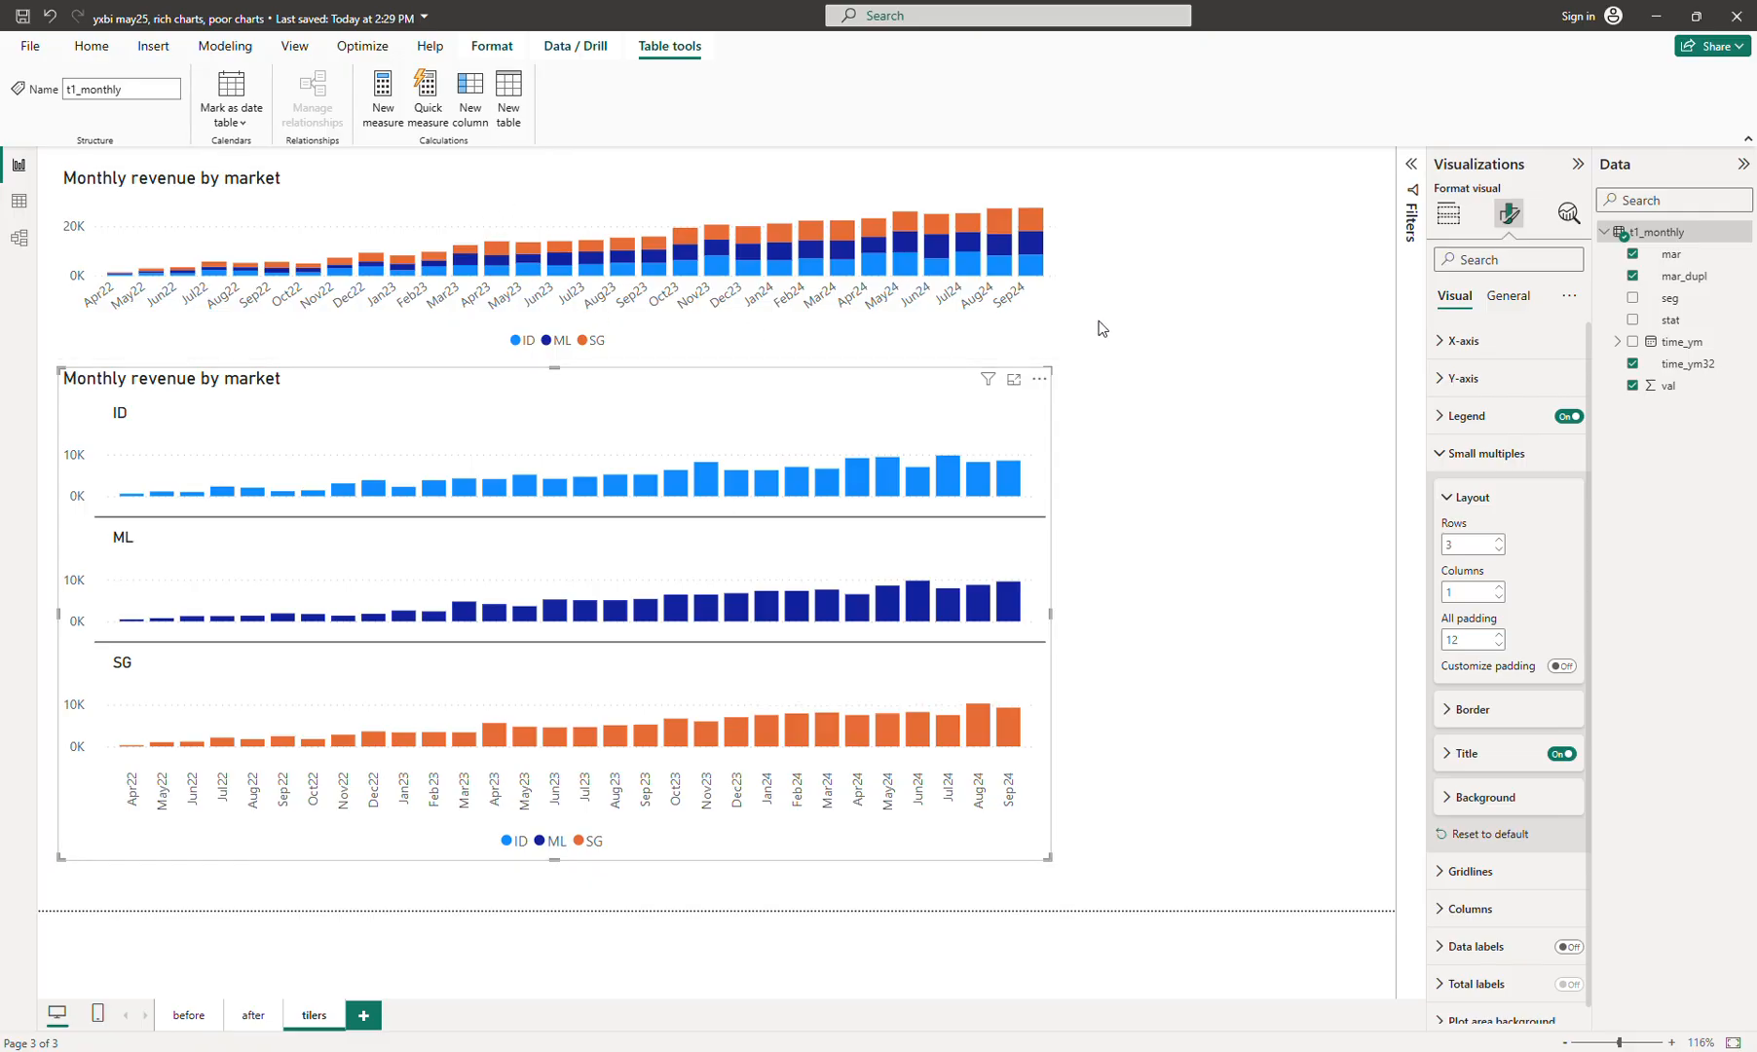
Highlight the ID tile in the small multiples chart and clear the highlight again
mouse_move(781, 235)
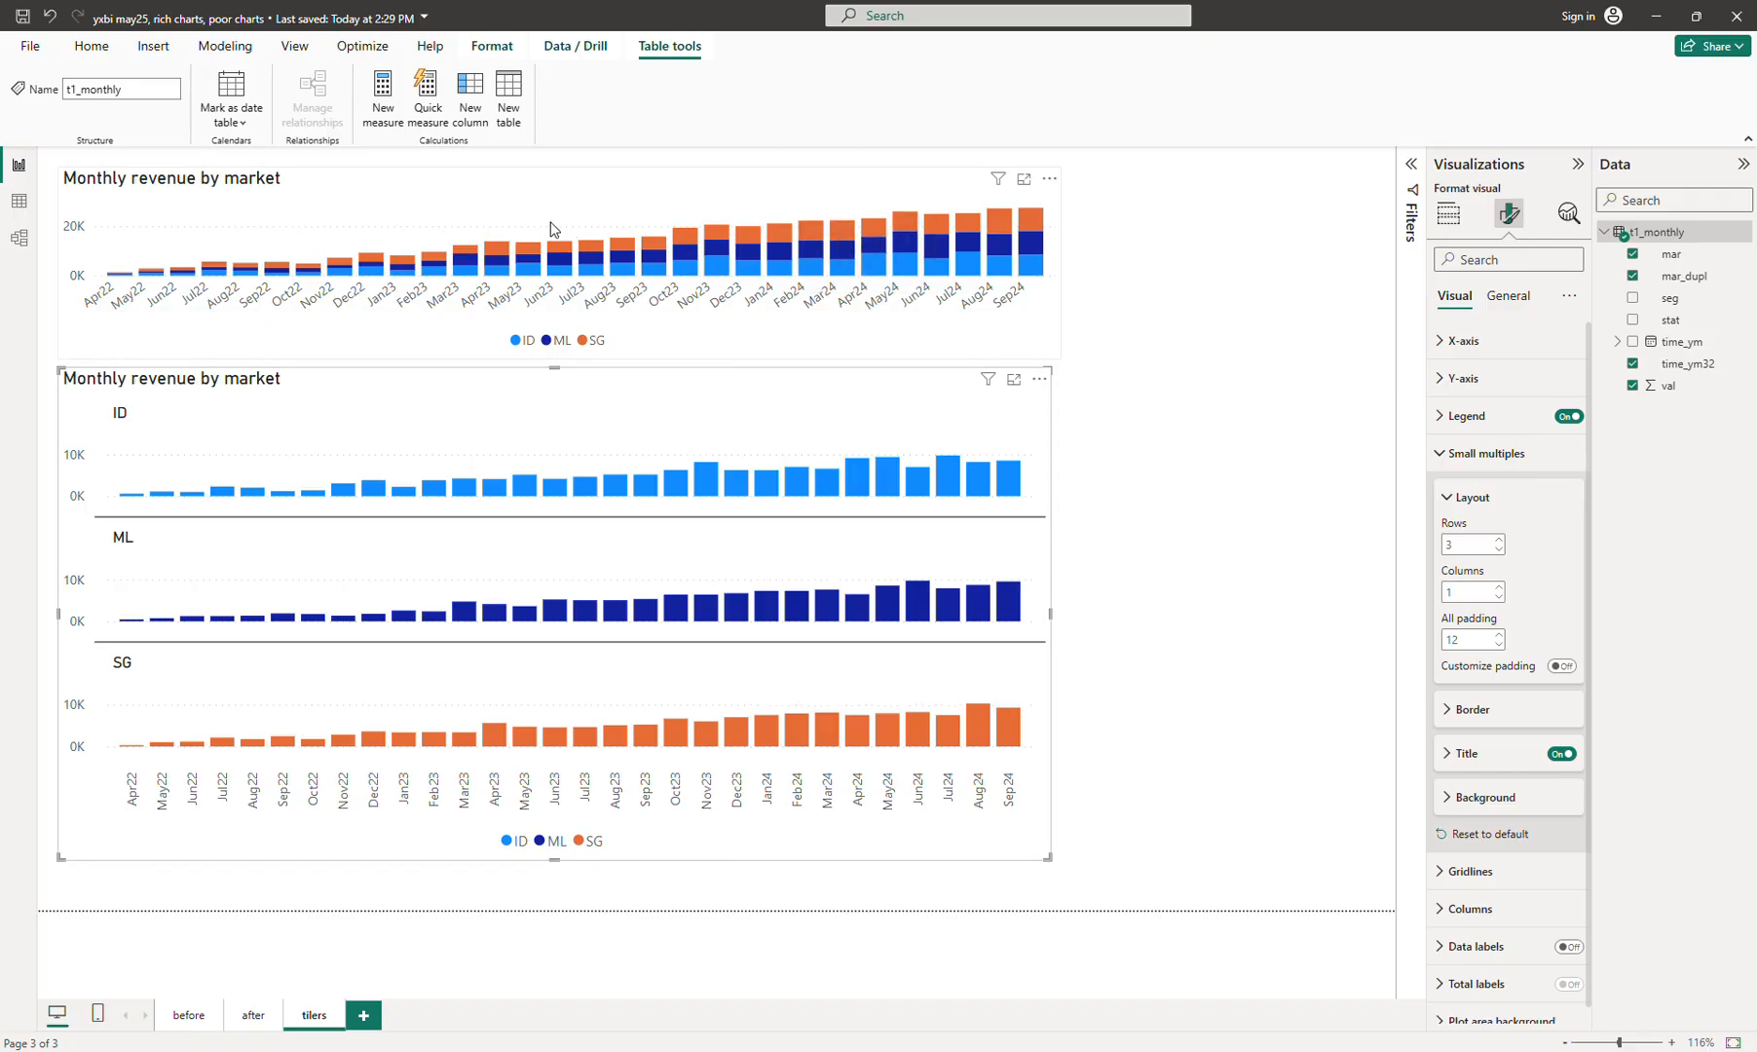
mouse_move(1032, 222)
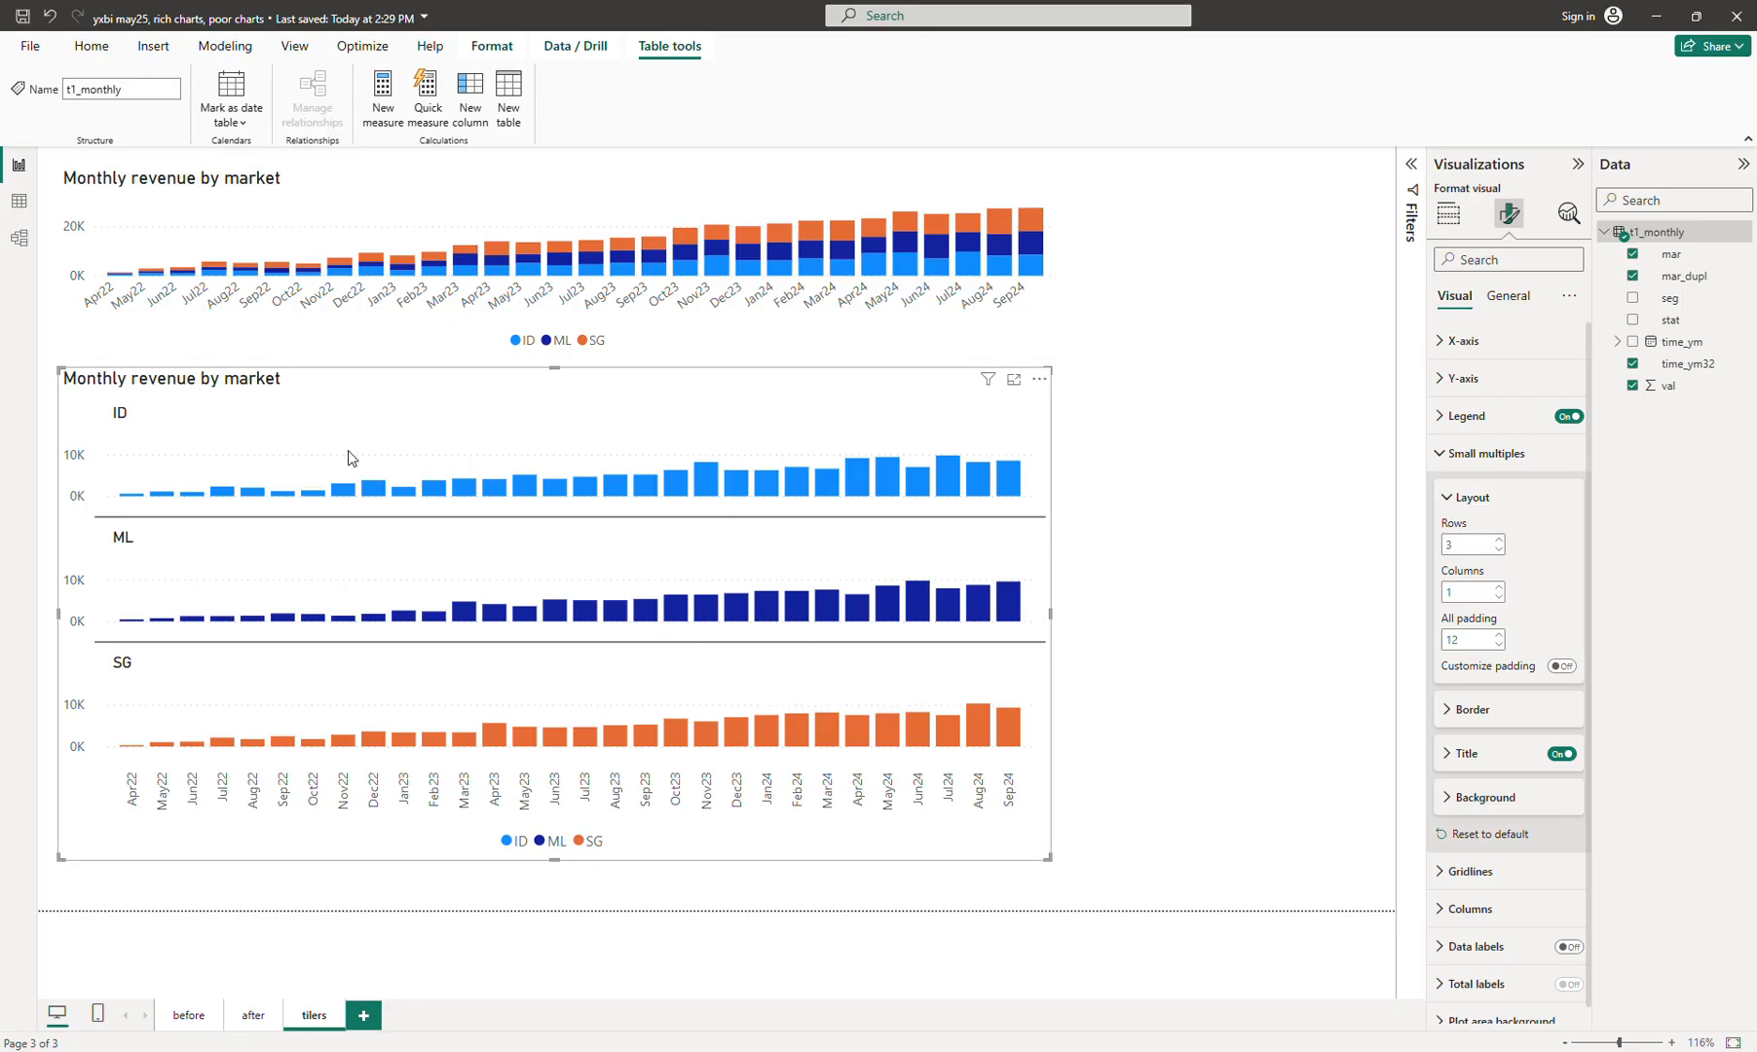
click(599, 421)
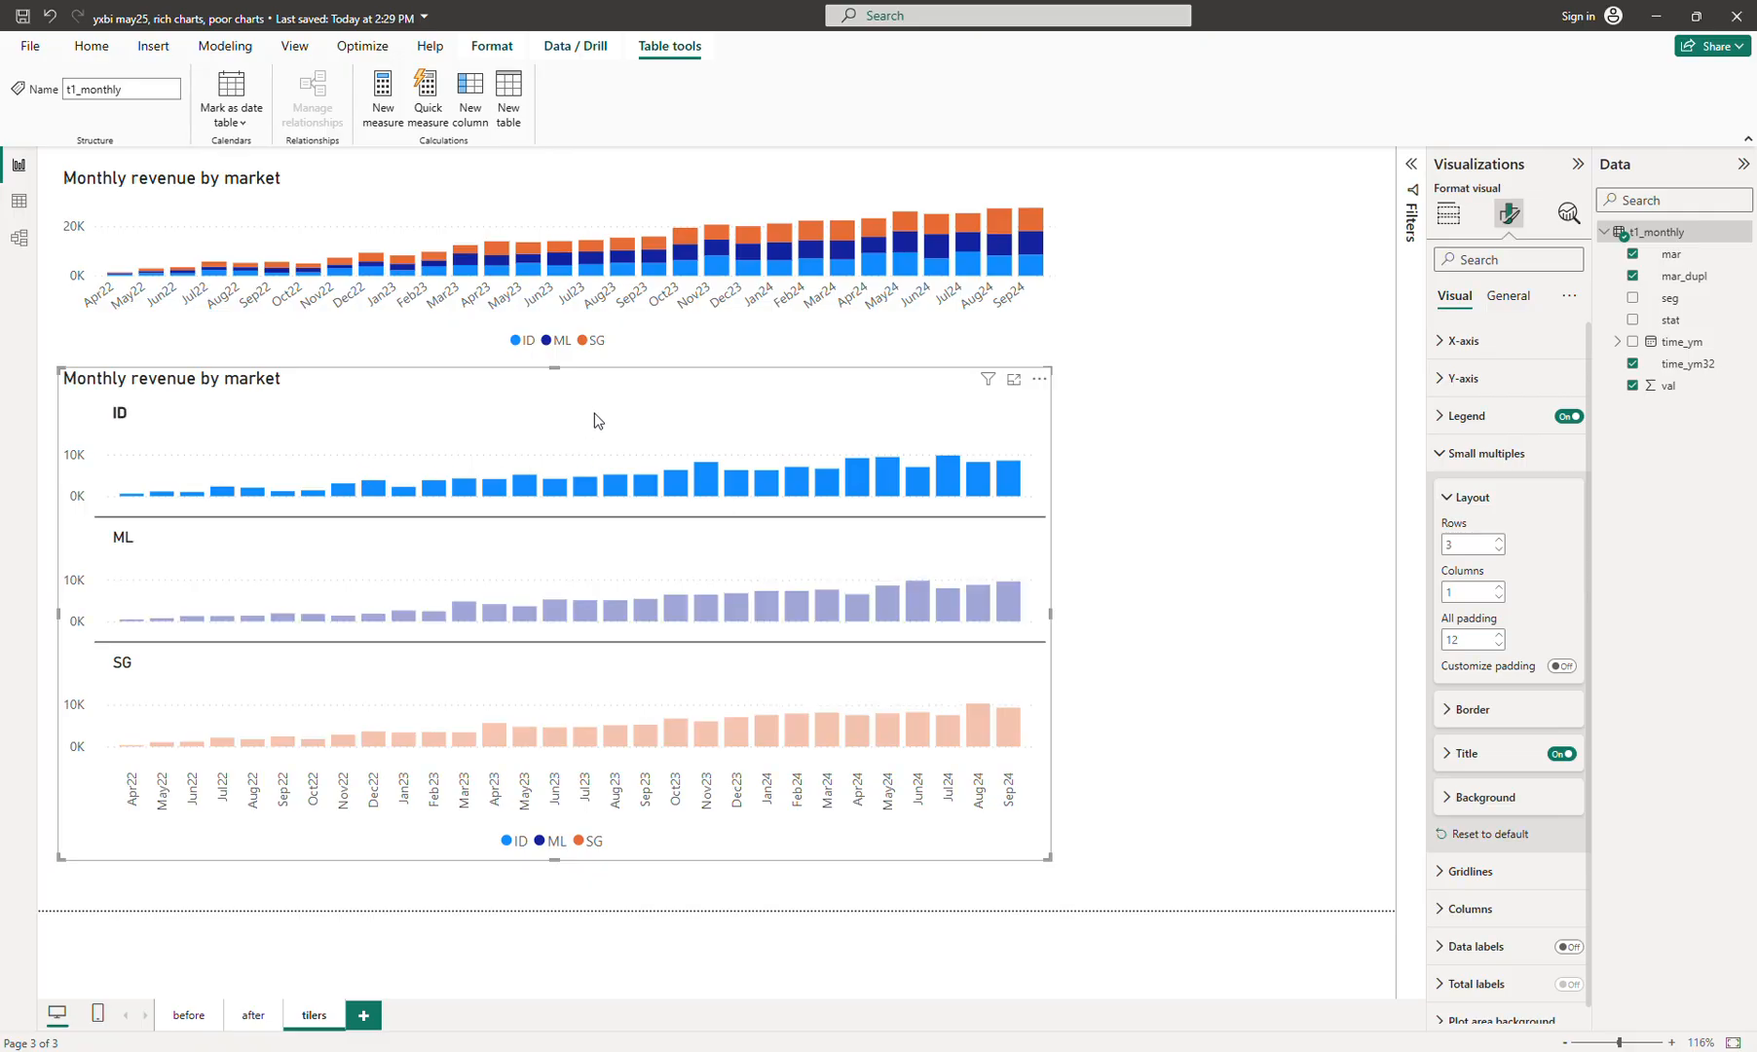
click(598, 426)
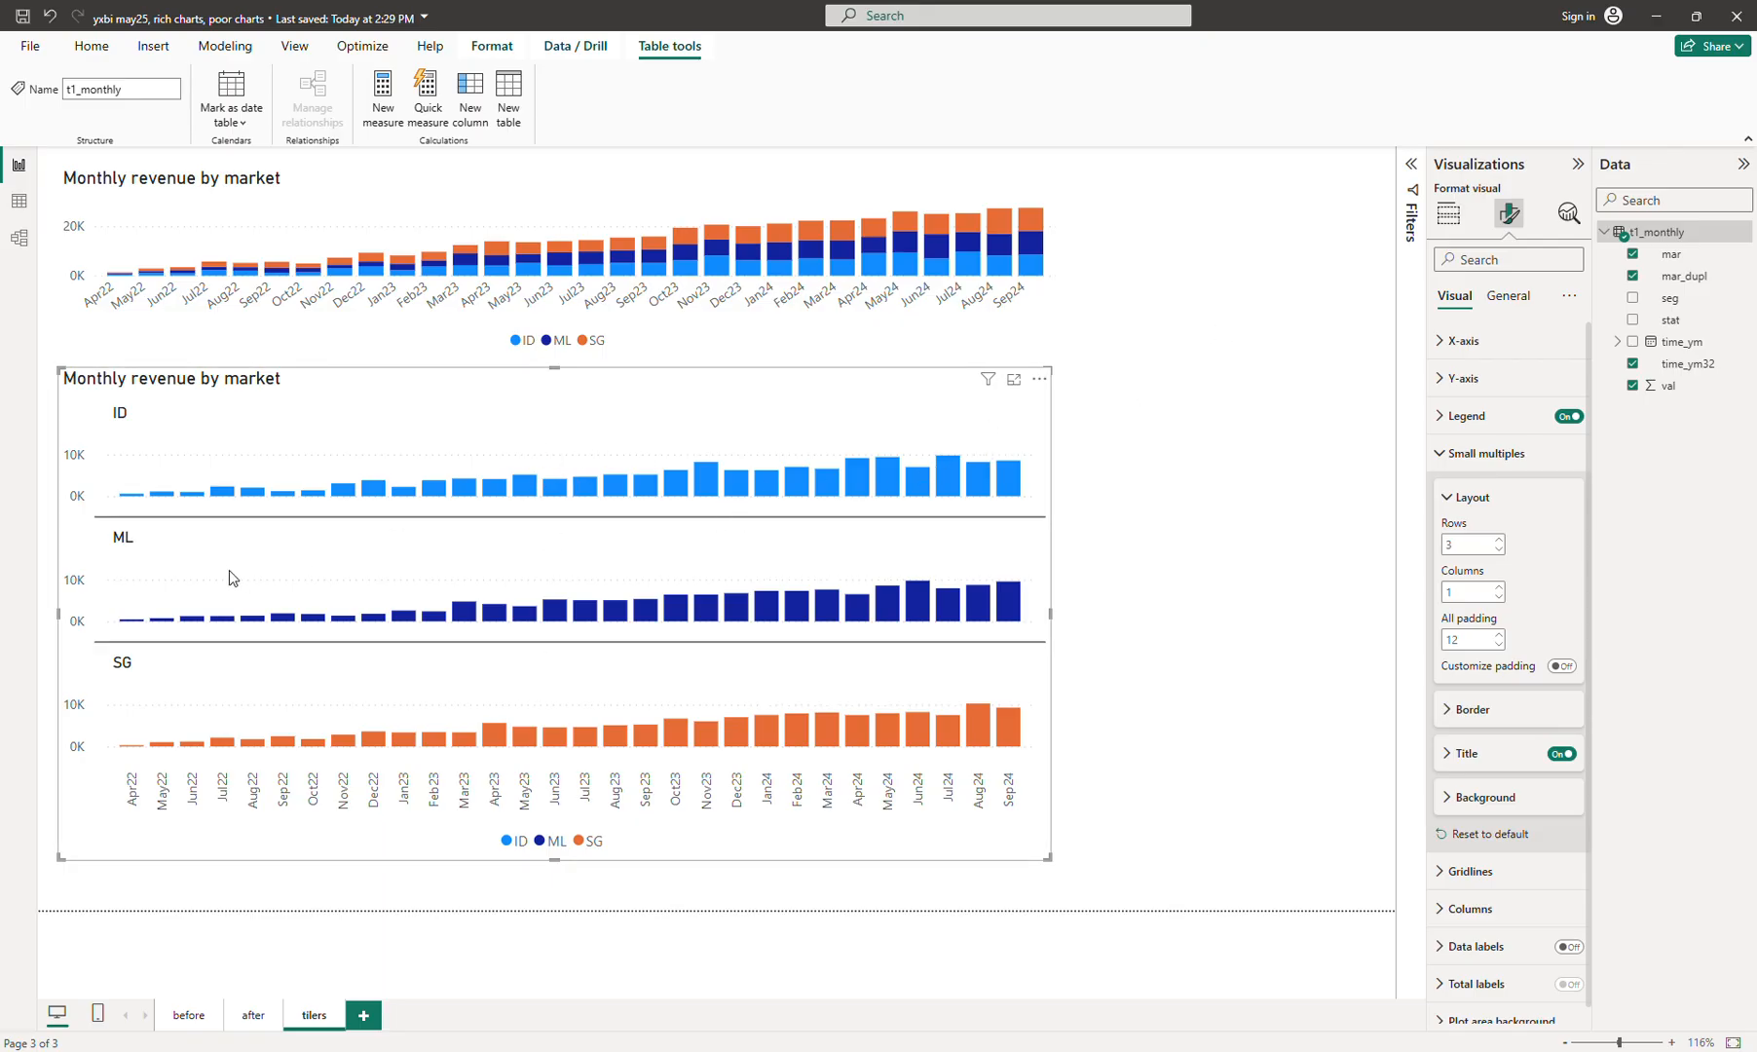
Turn off the small multiples chart's shared y-axis and enable Scale to fit, comparing the tiles with that option on and off
click(1448, 214)
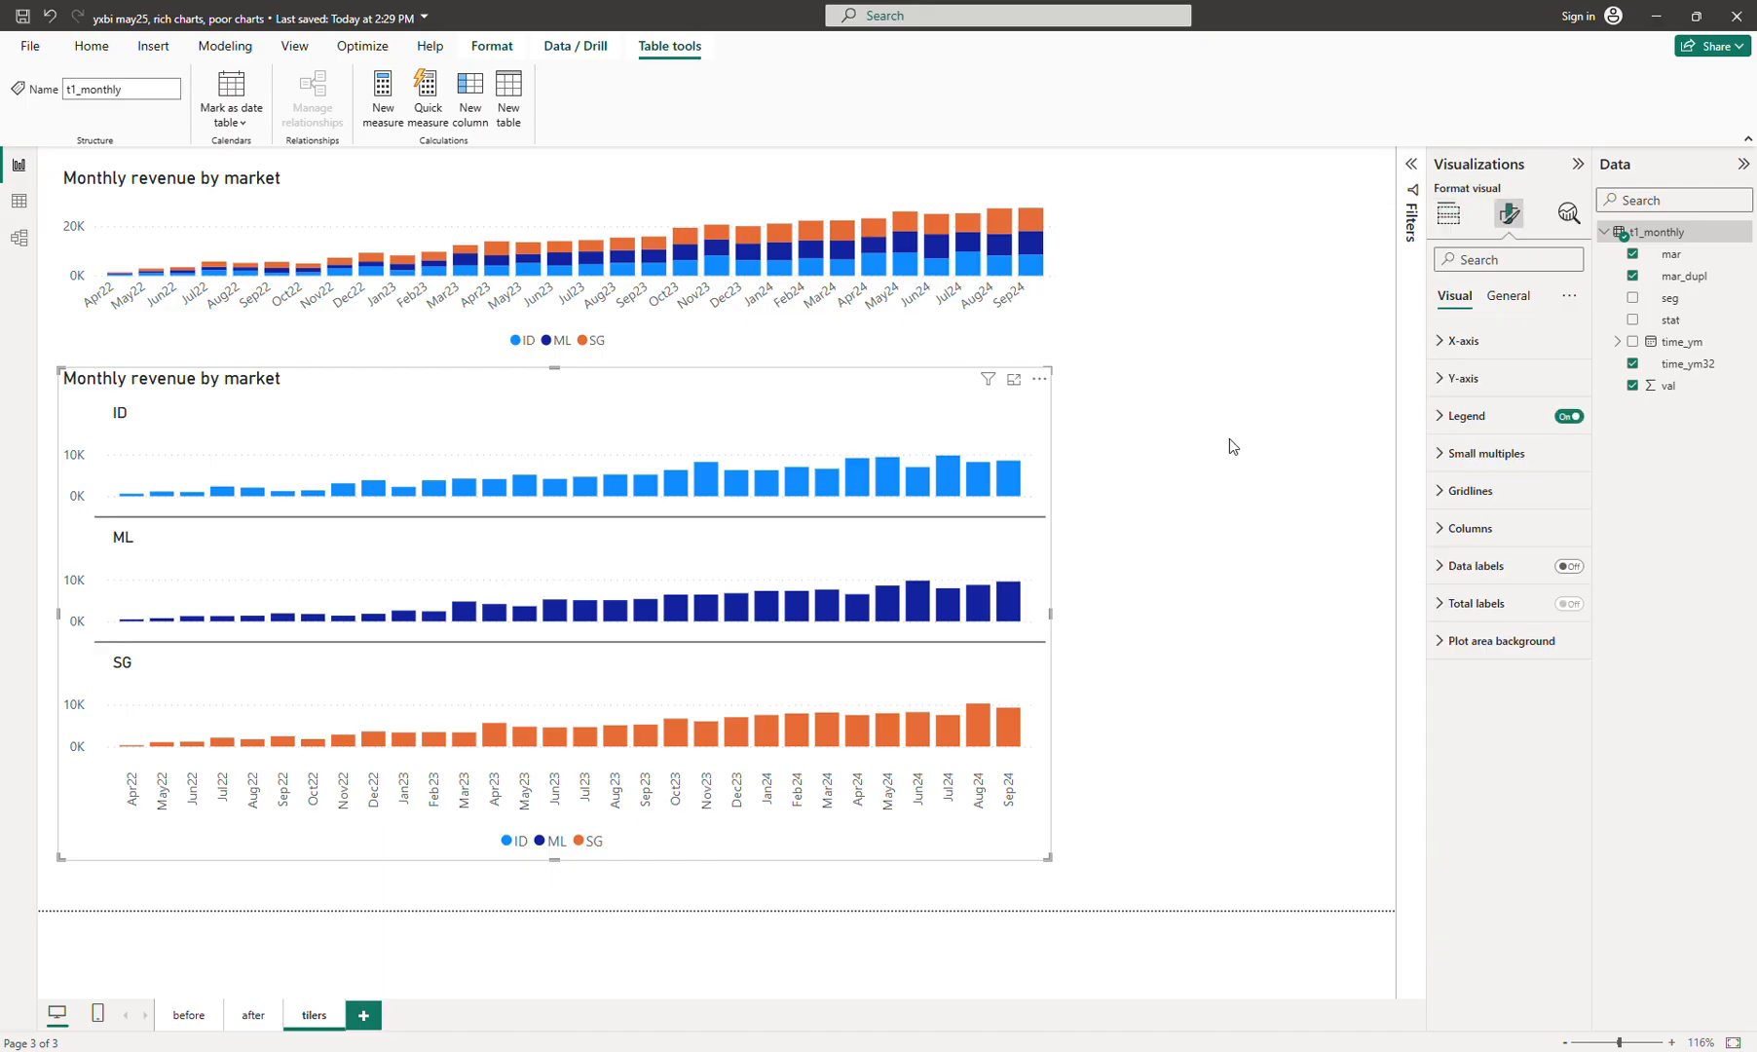
click(1466, 386)
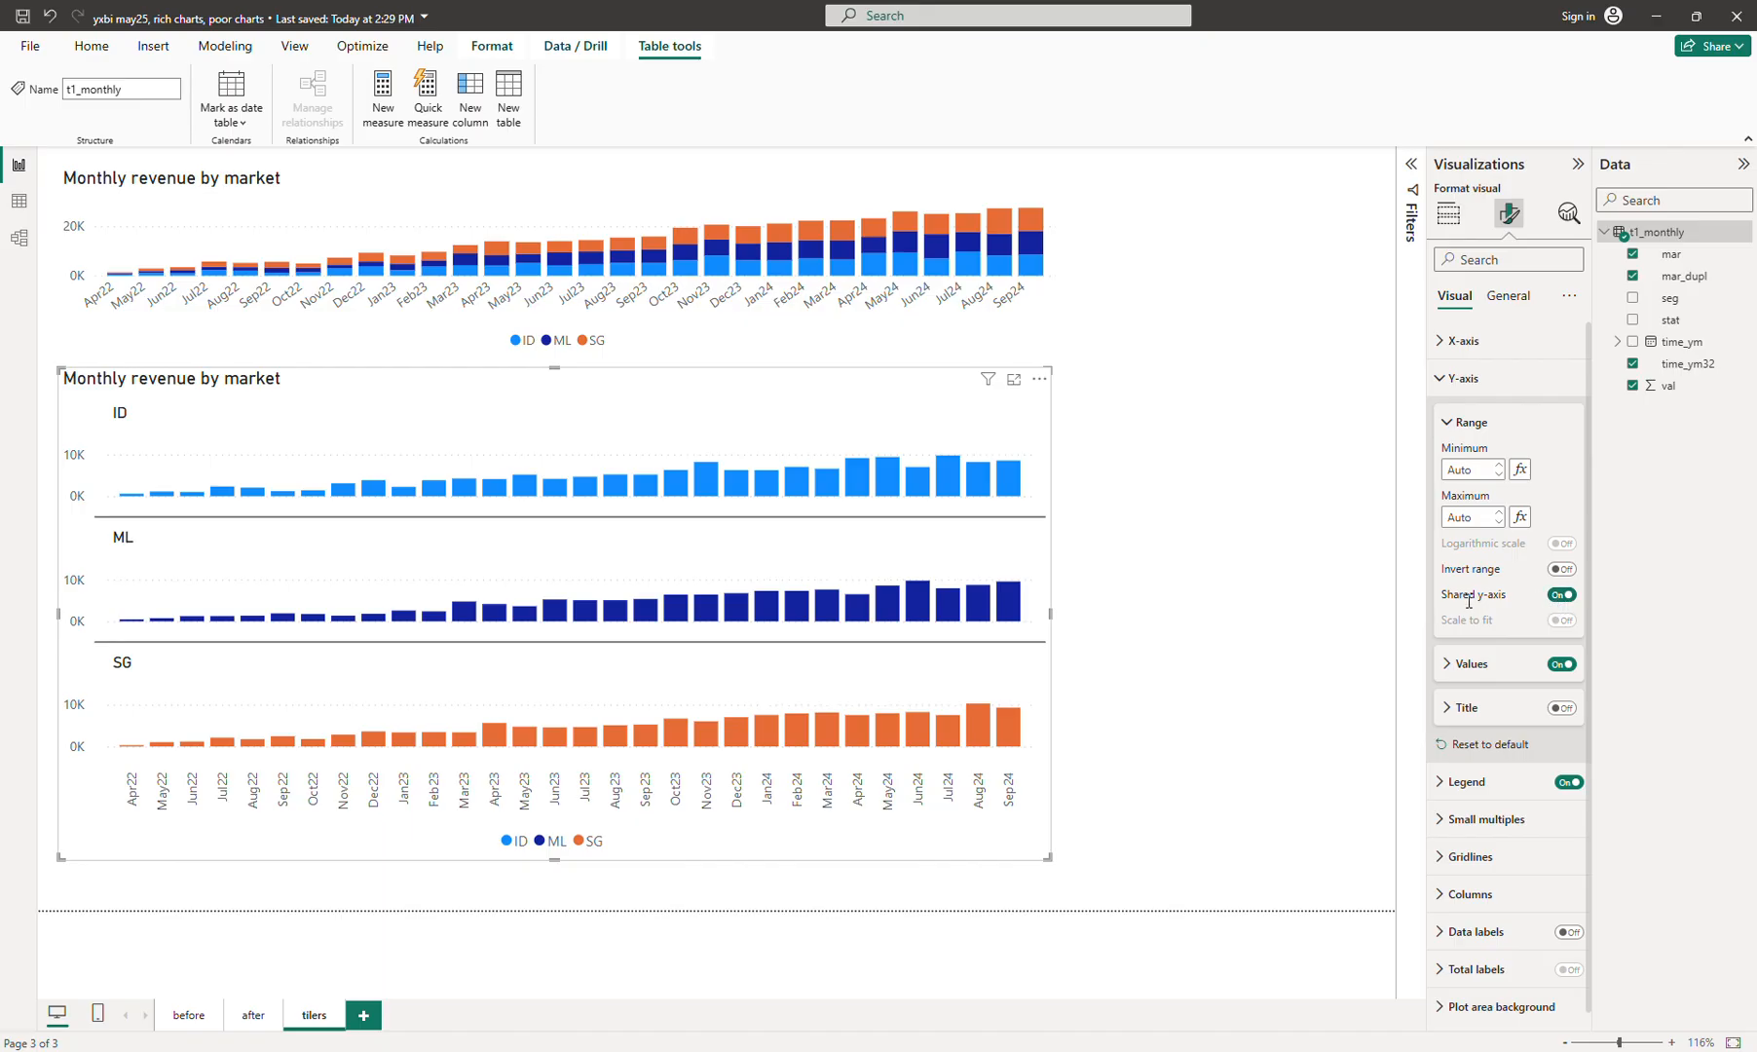
click(1560, 595)
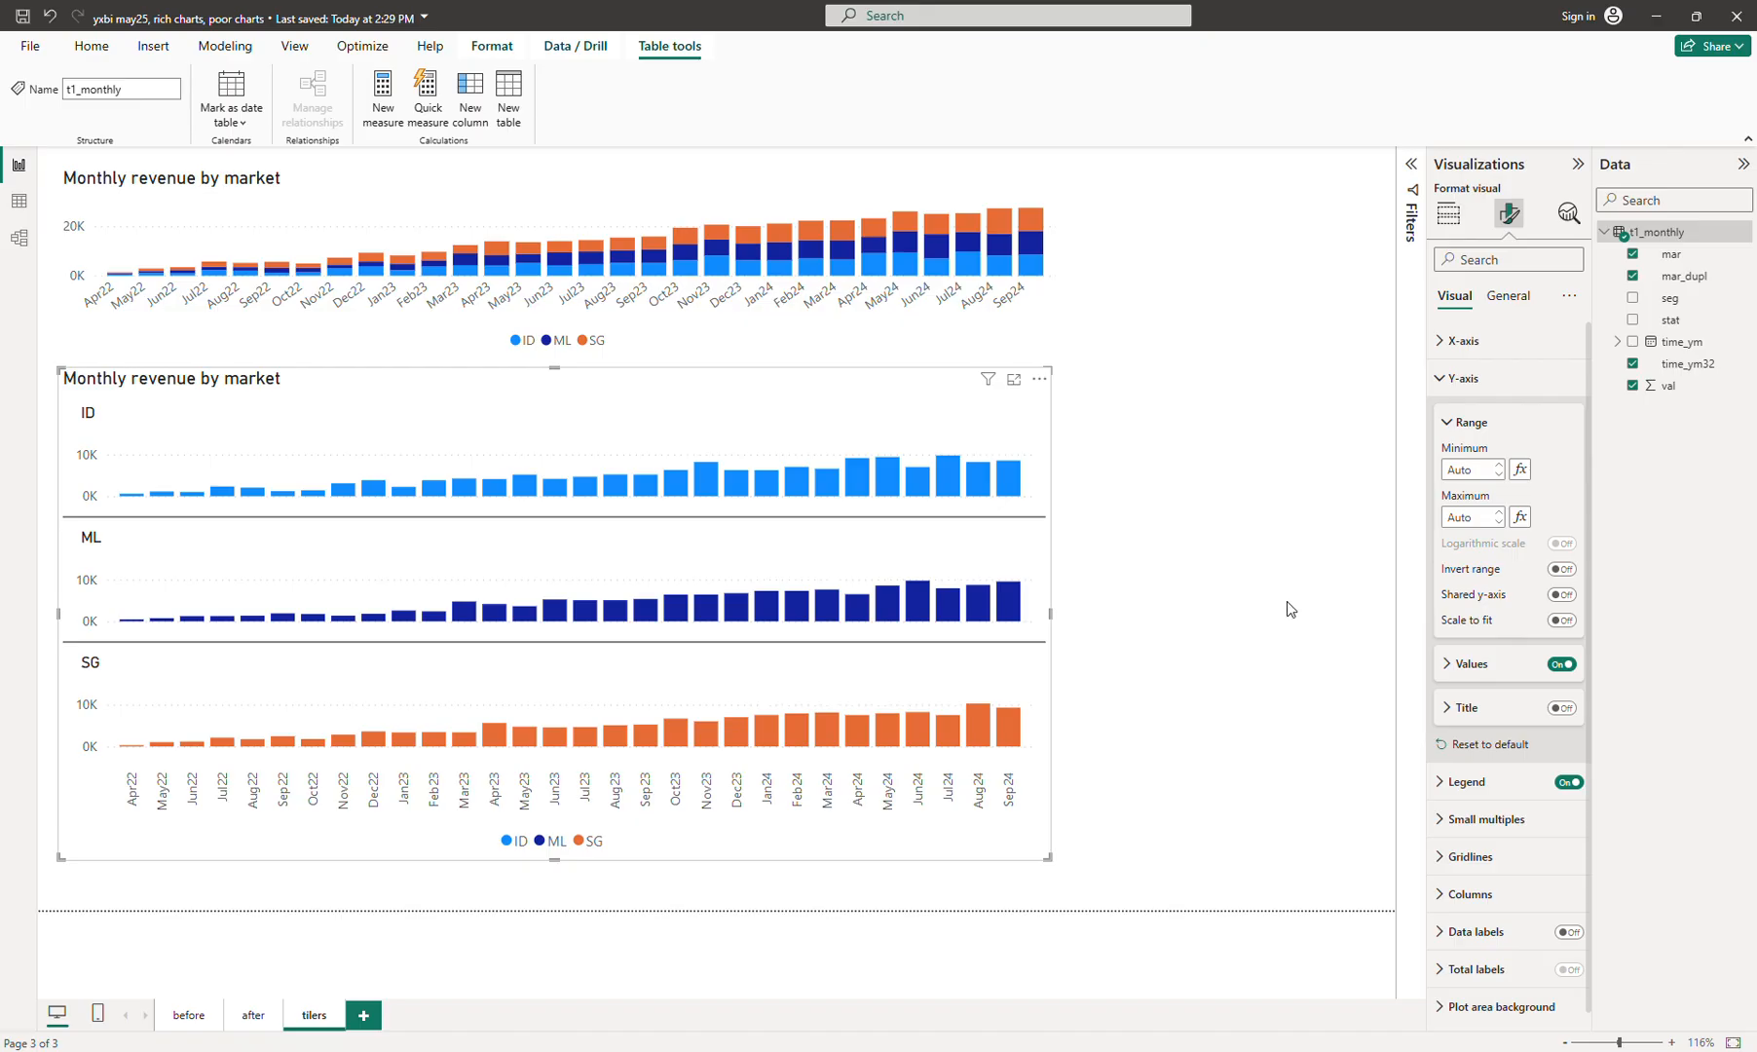
click(1561, 620)
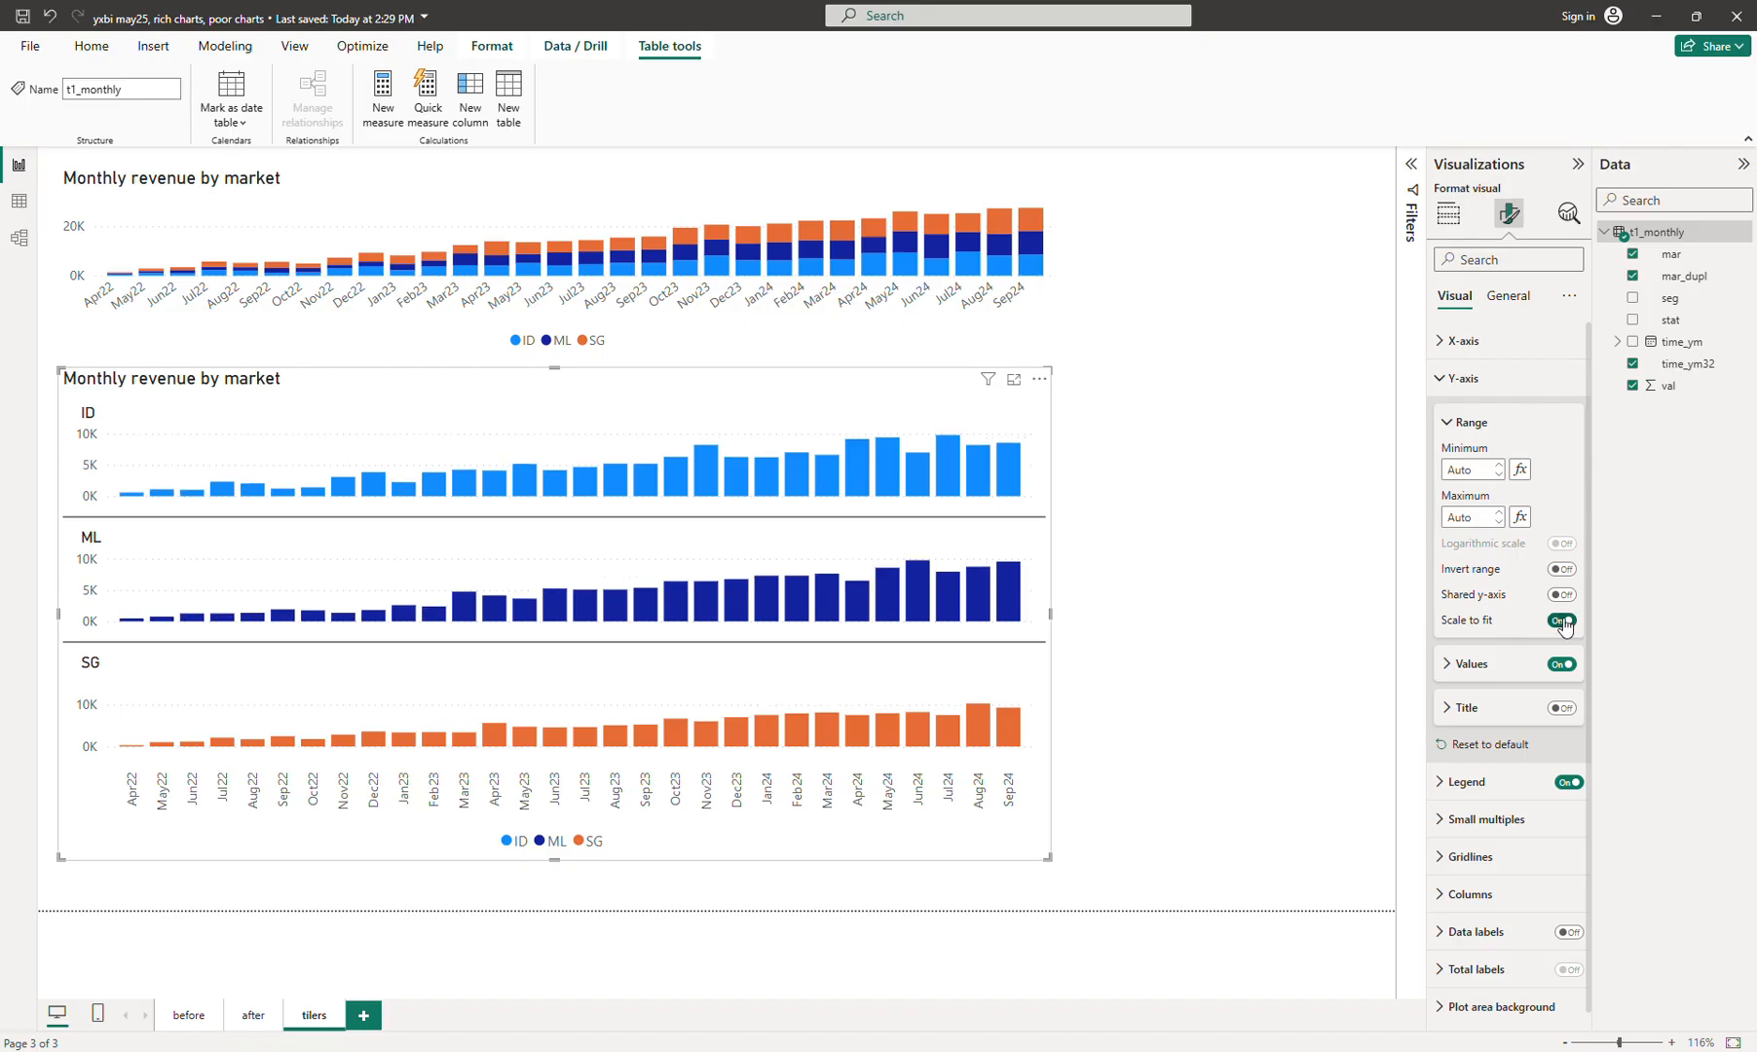
click(1563, 622)
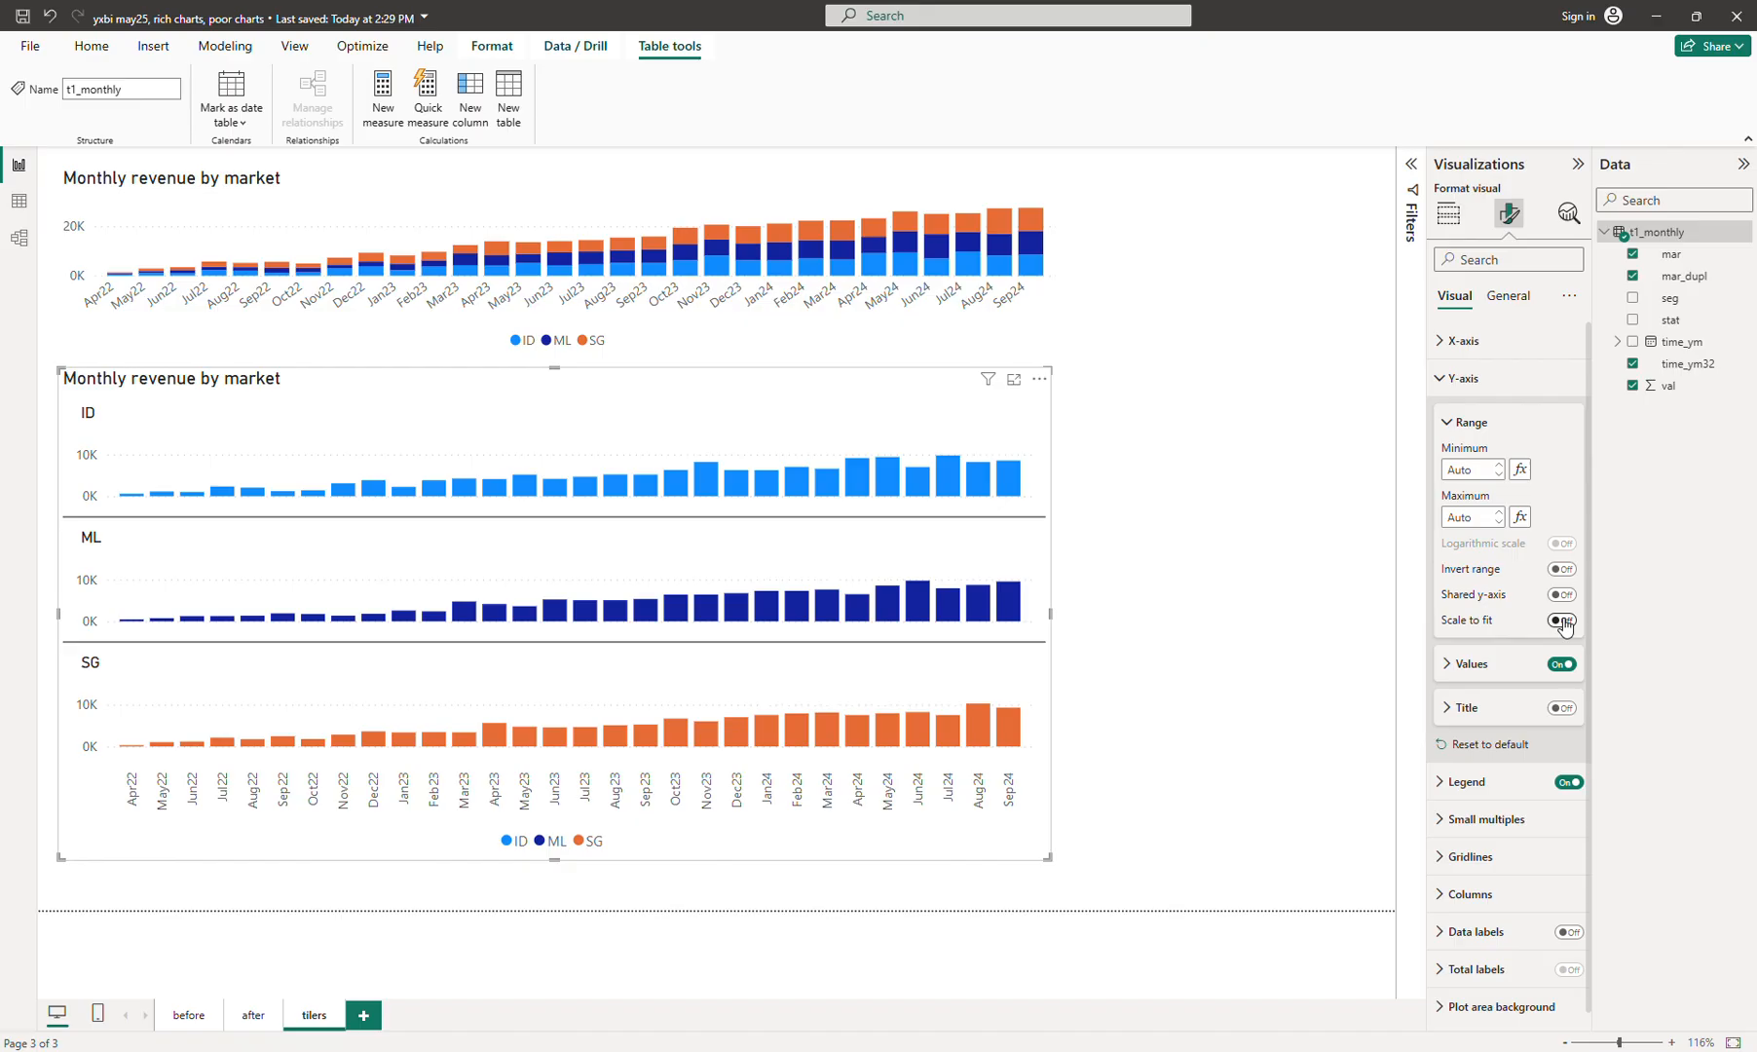
click(1562, 621)
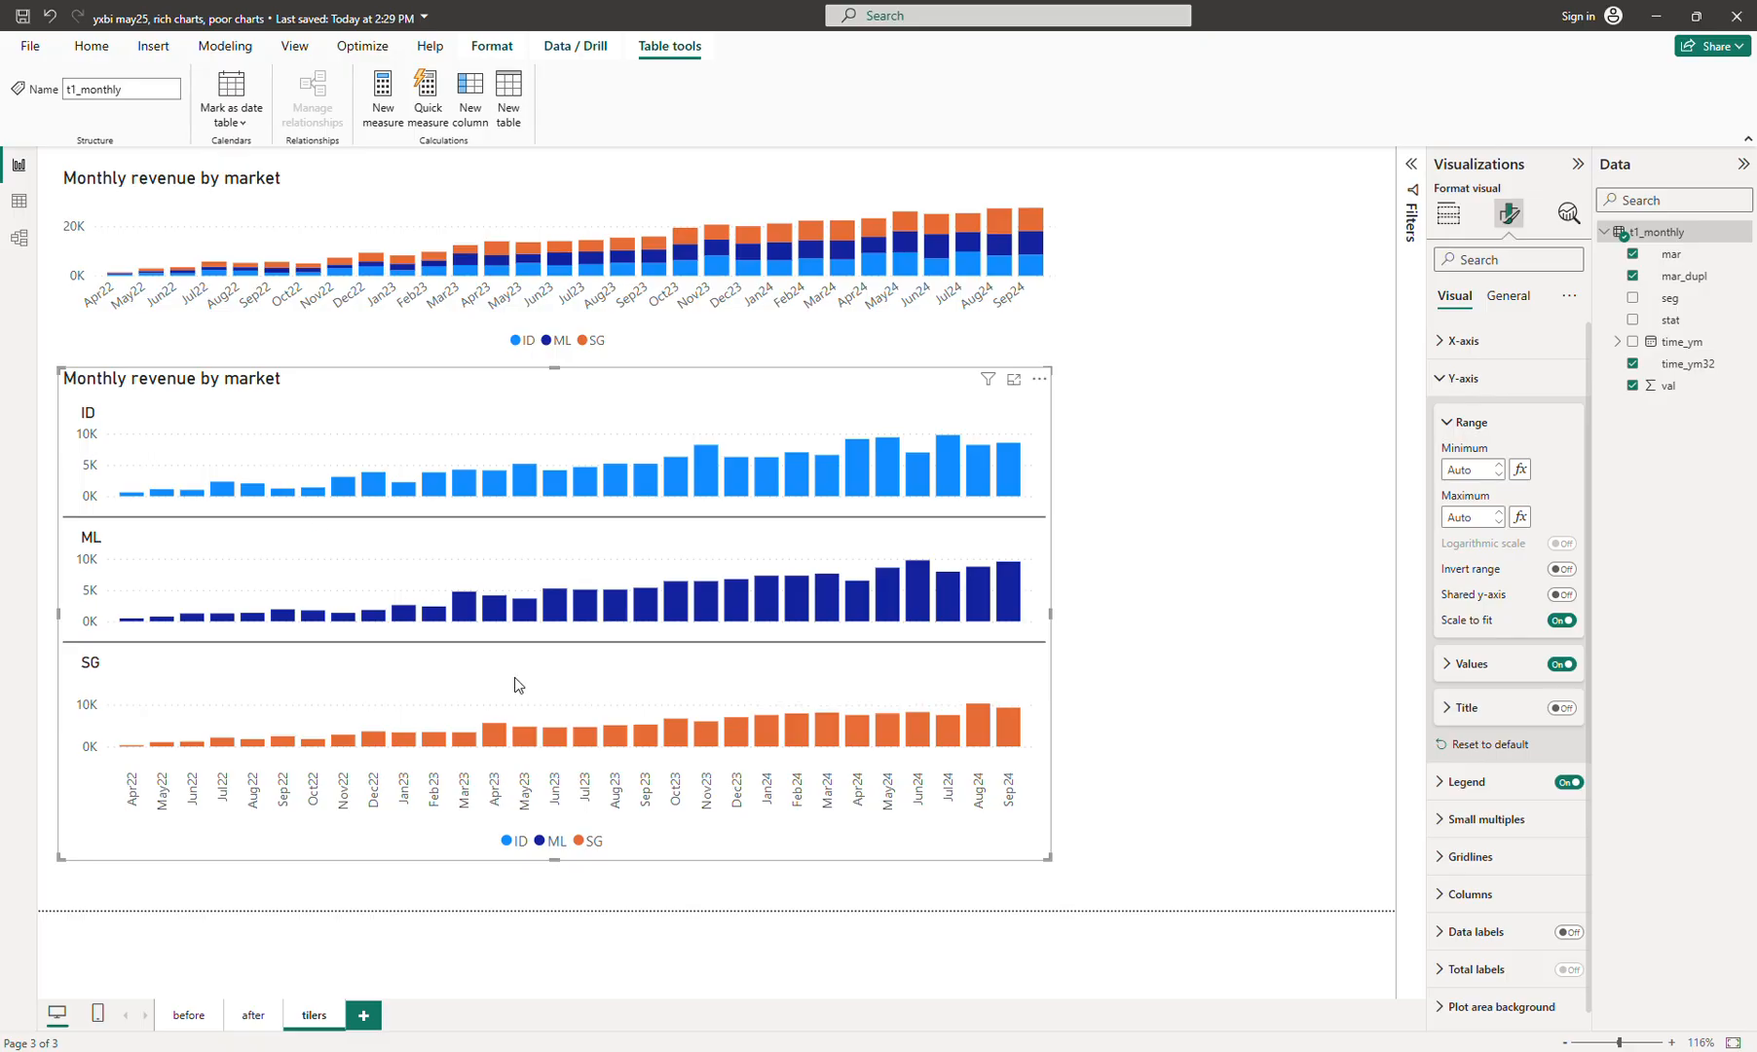
click(1562, 624)
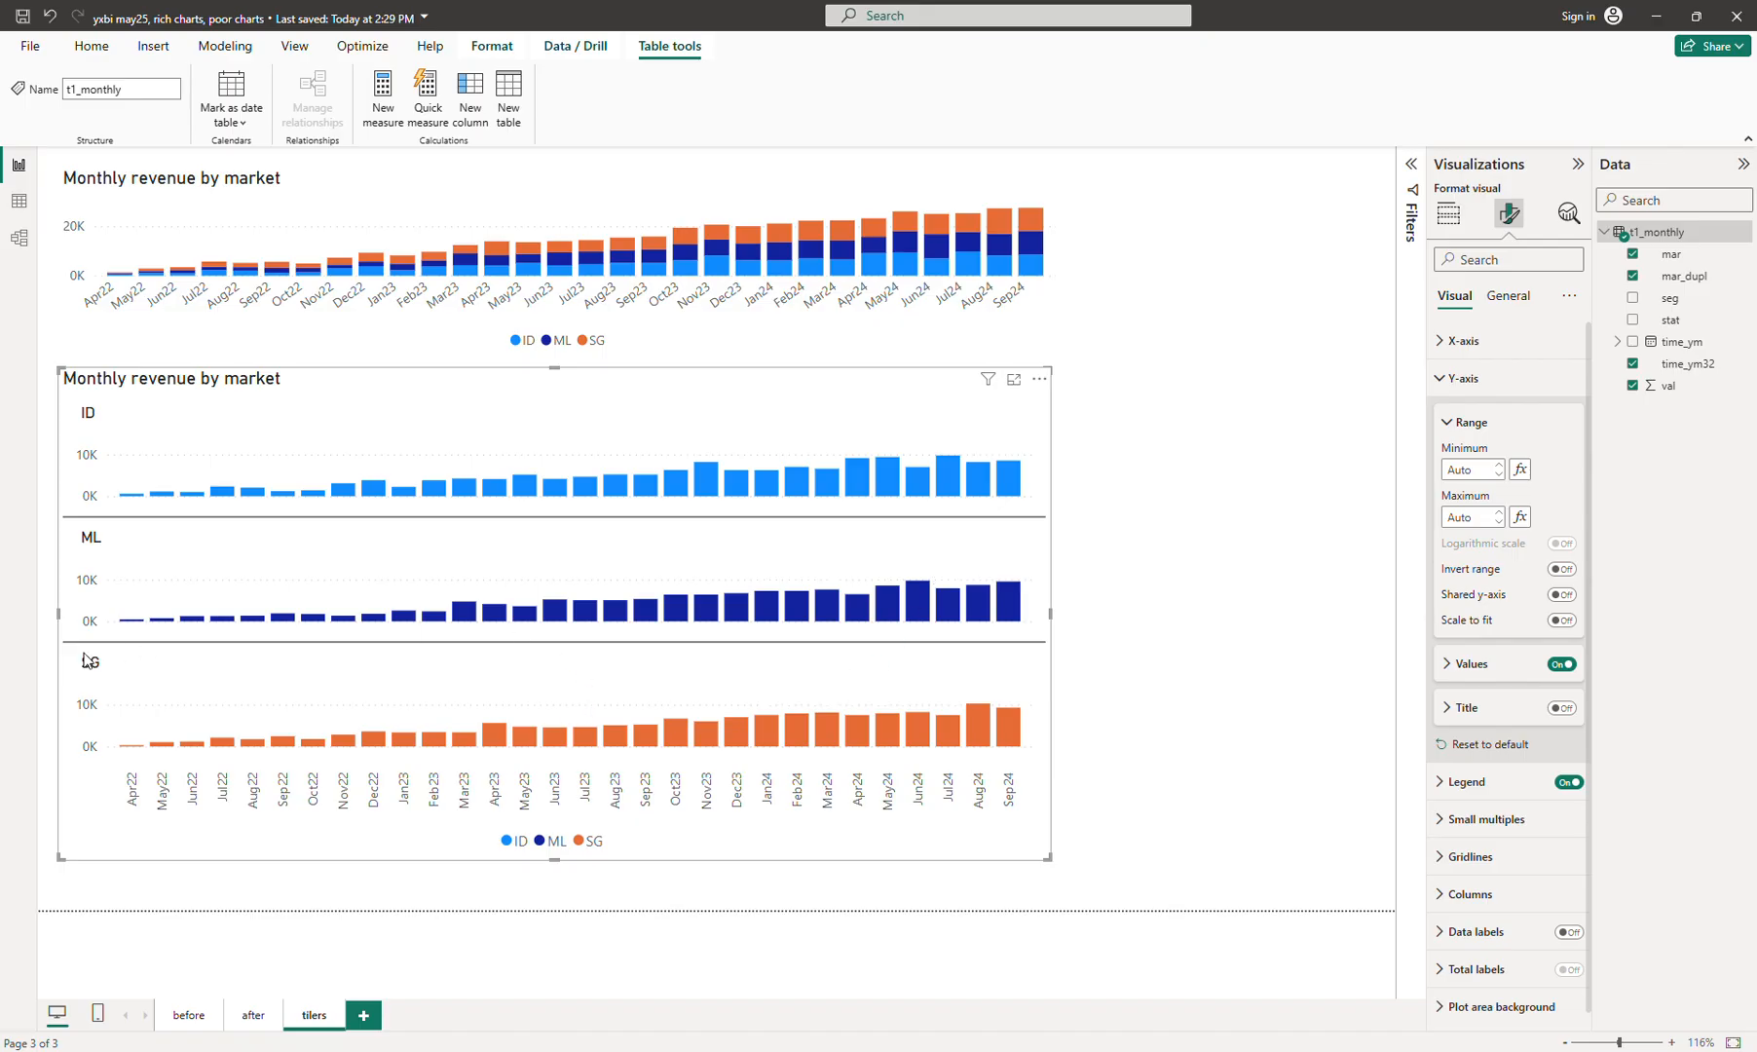
click(1559, 620)
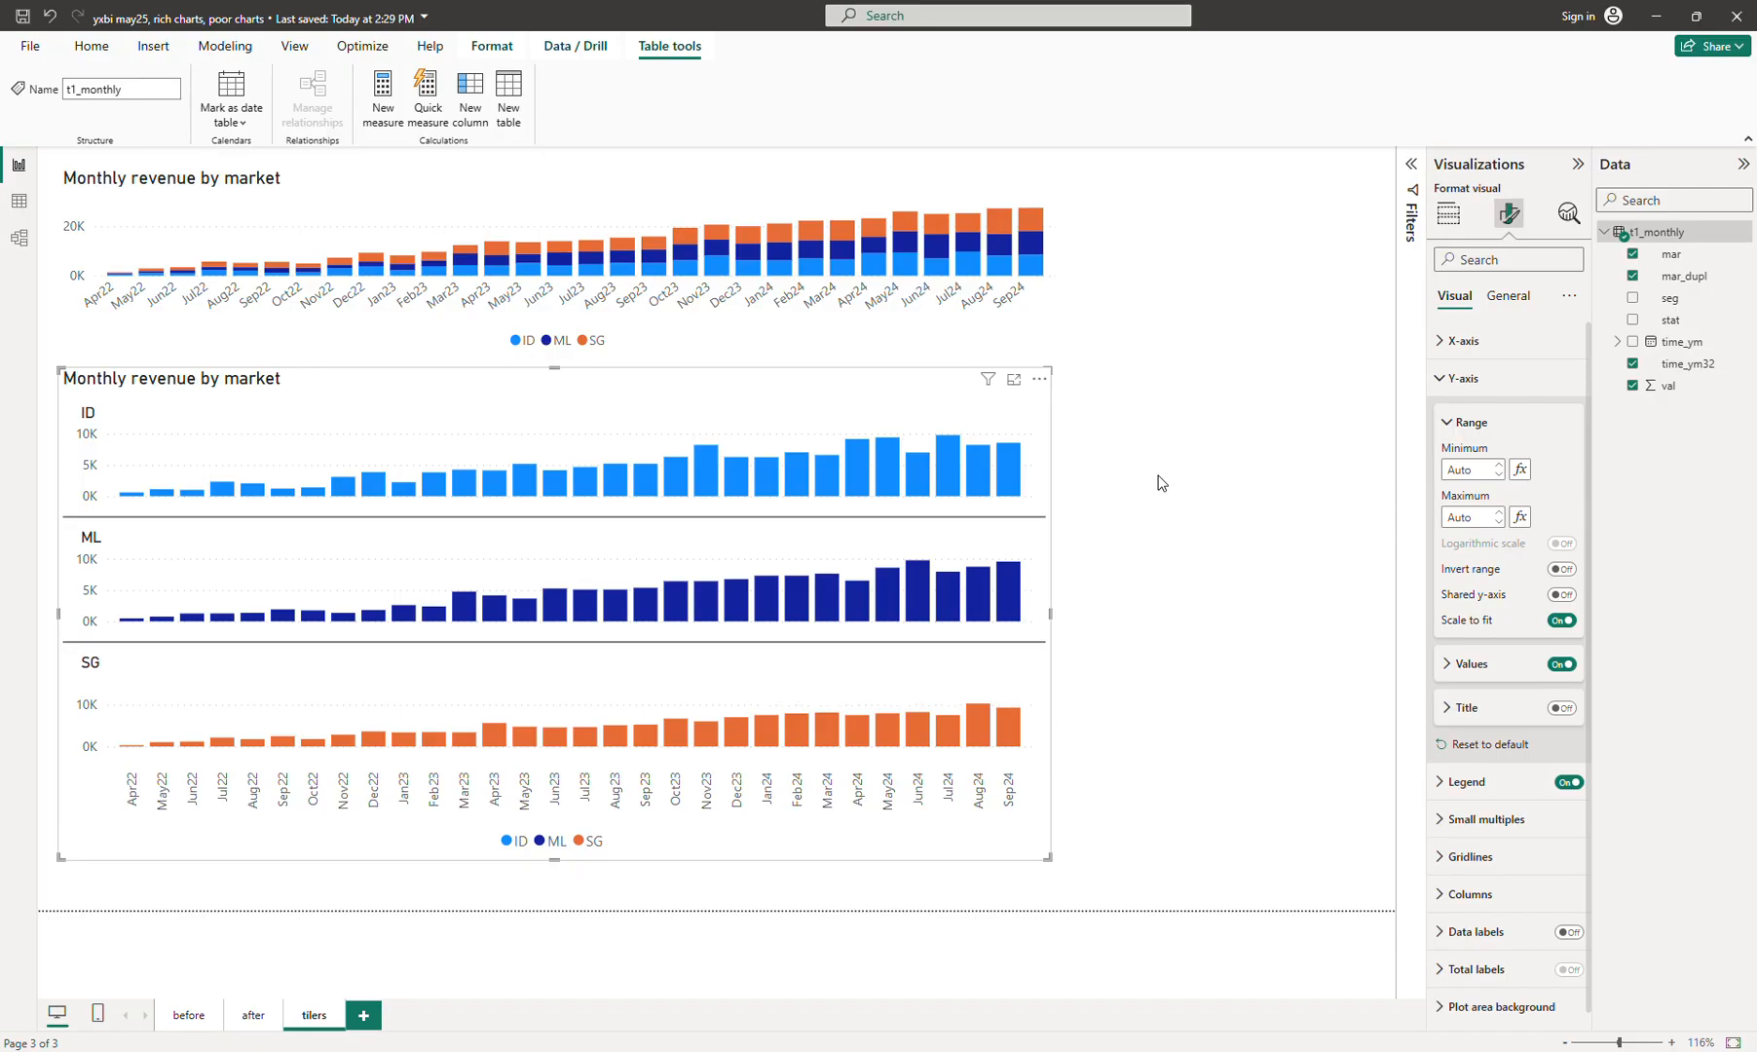
Set the tilers page's canvas type to Custom with a width of 2400 px
click(1264, 363)
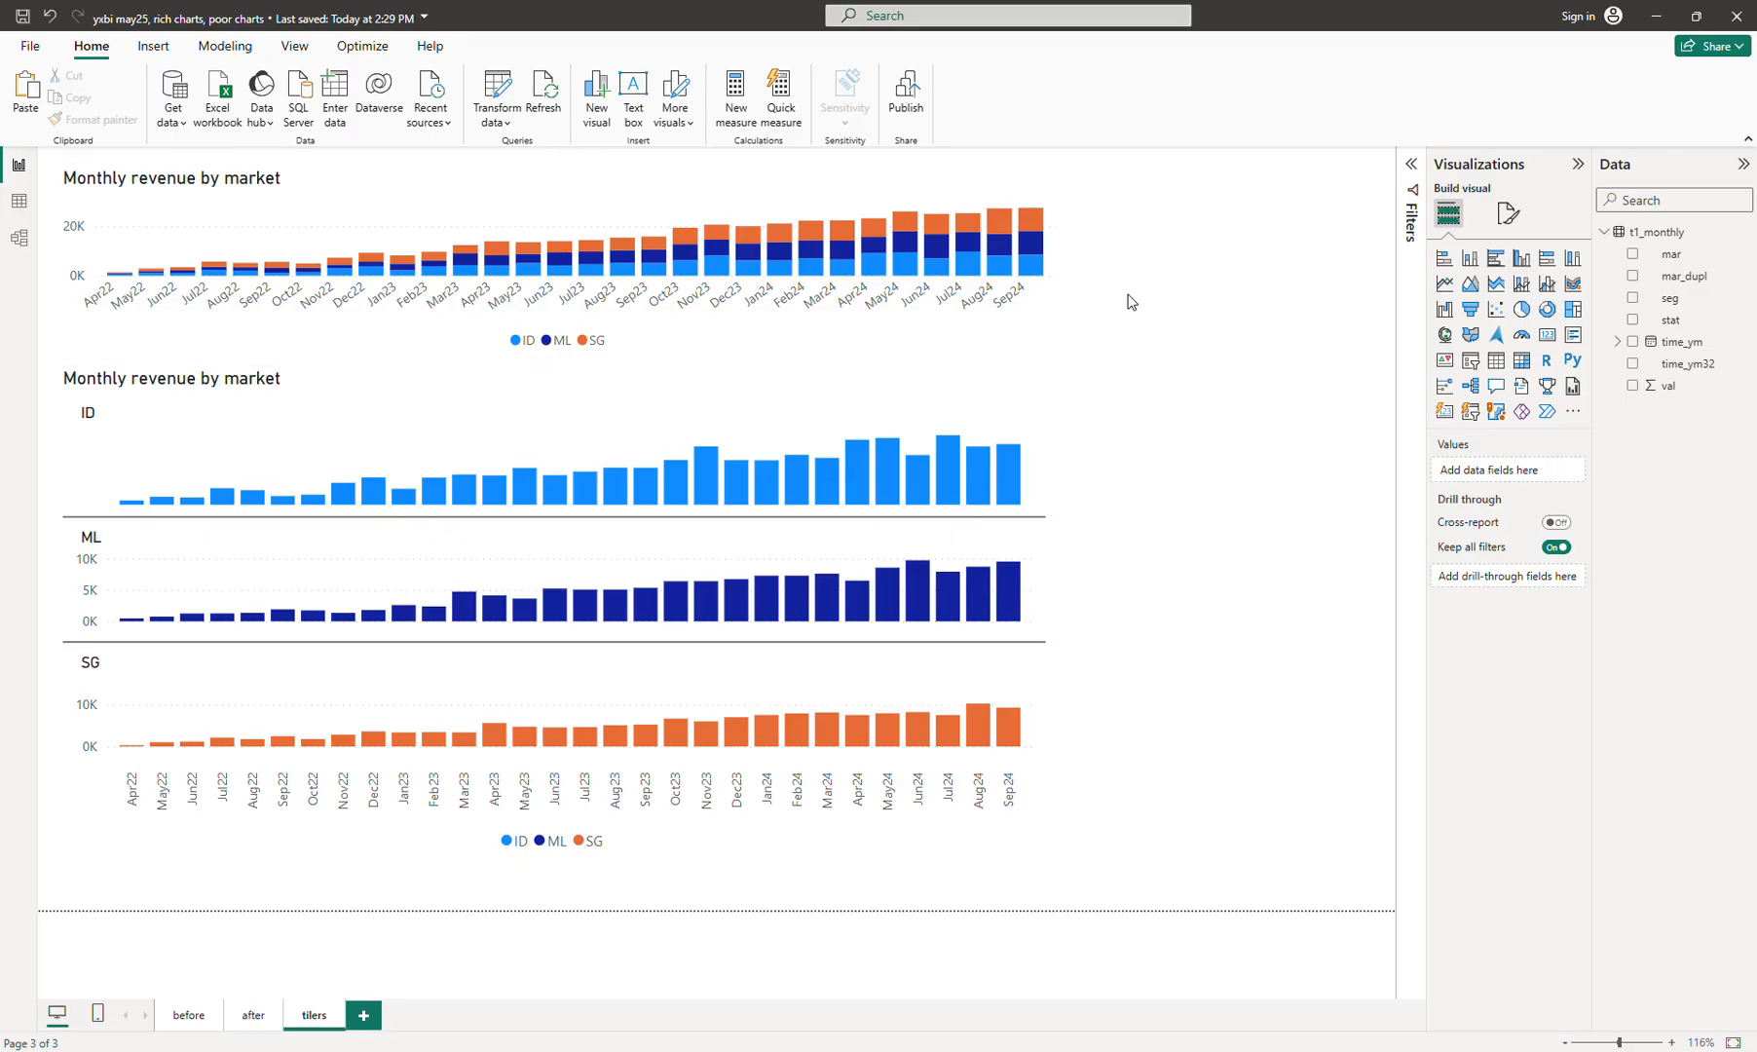
click(1511, 213)
click(1474, 339)
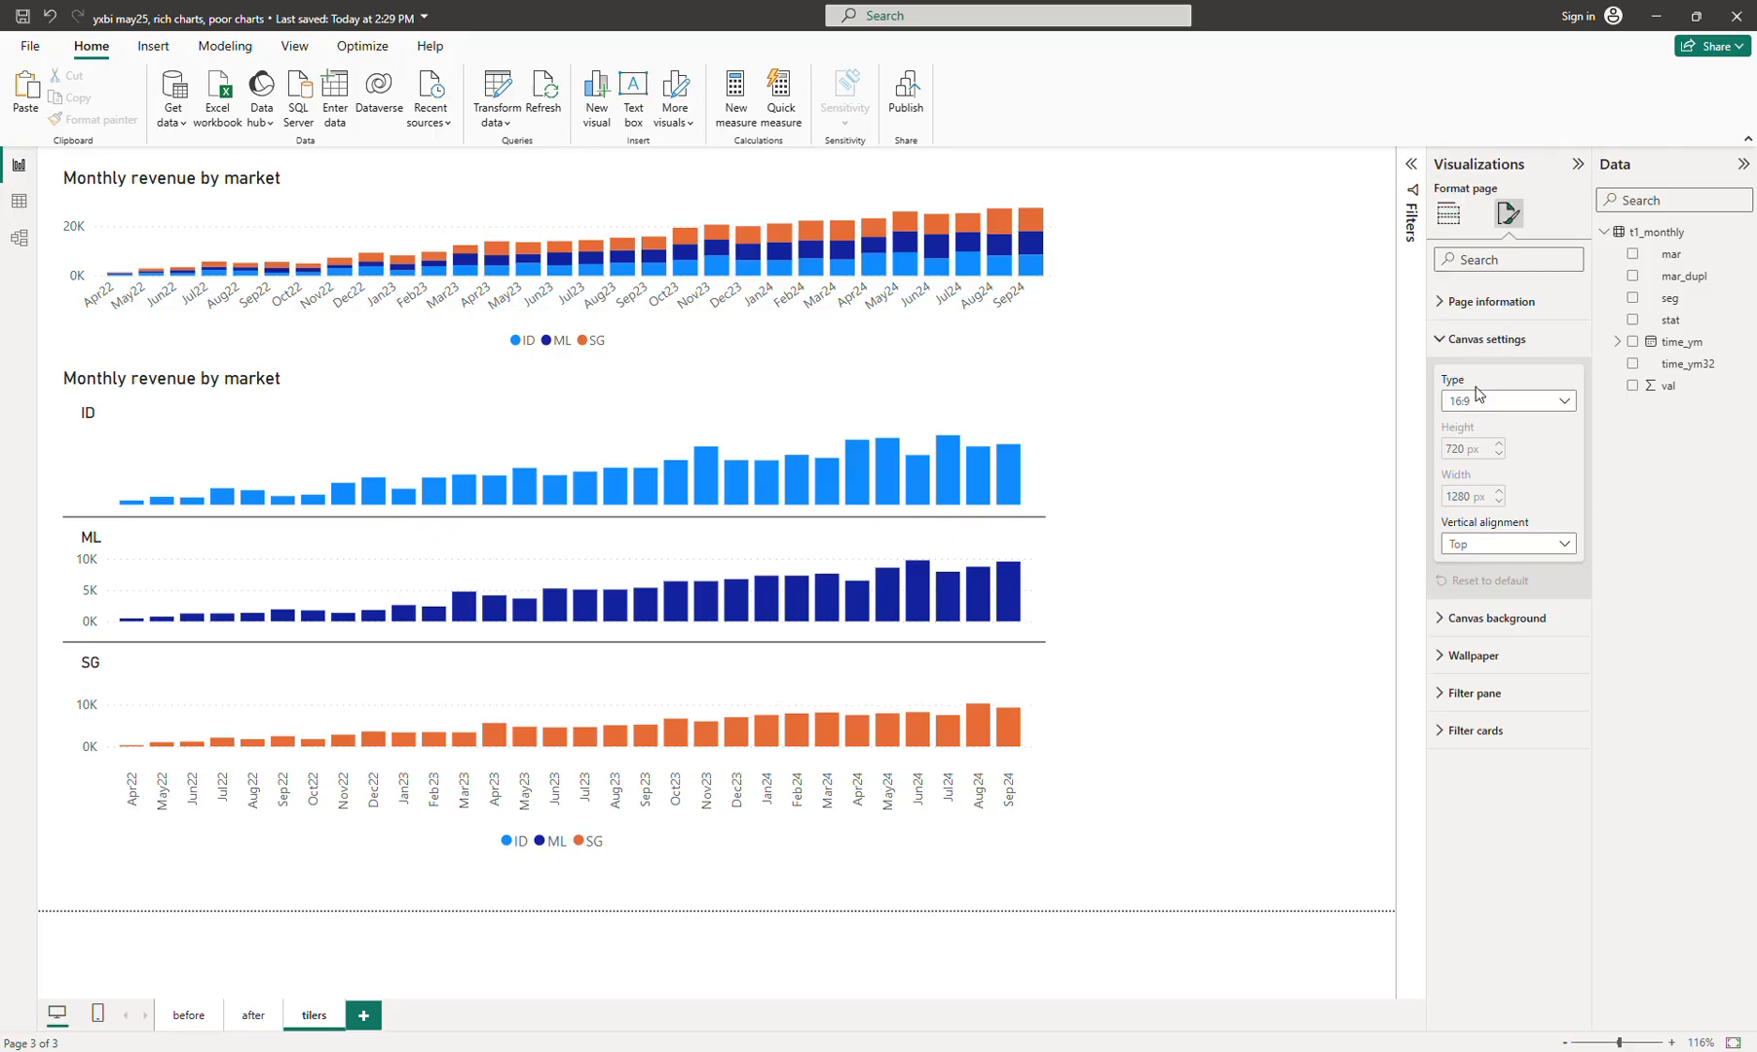
click(1473, 401)
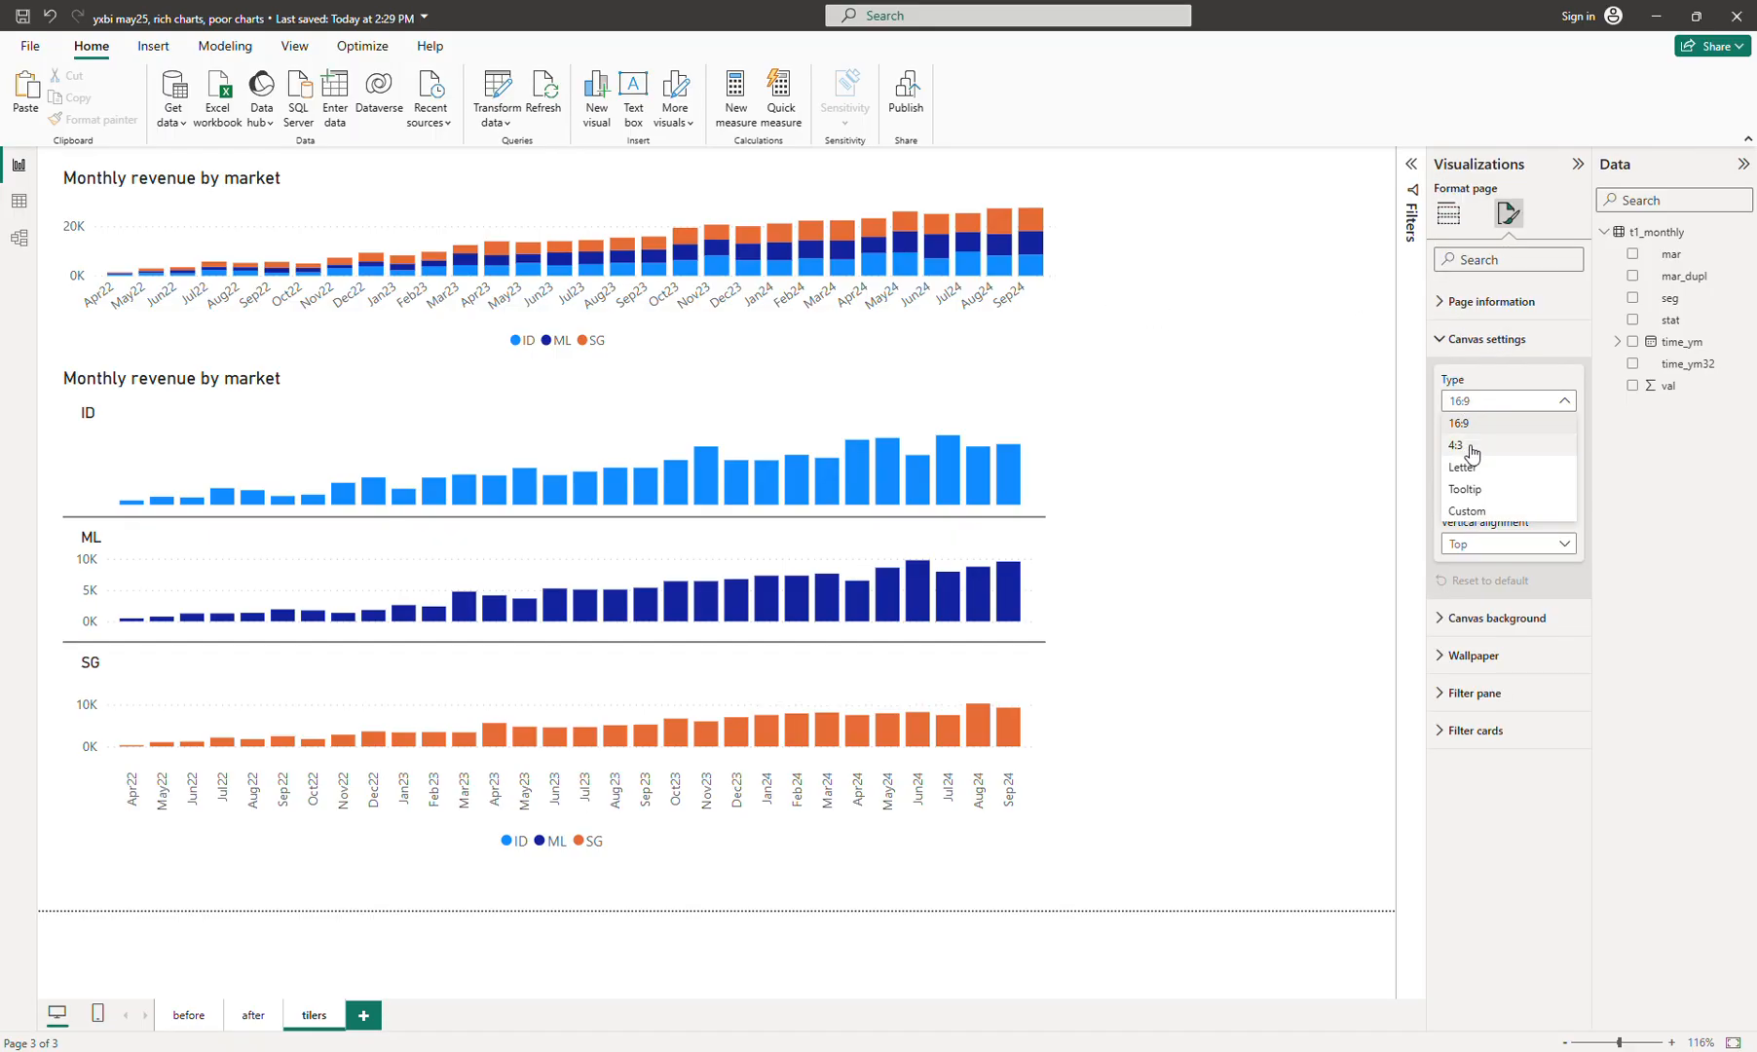
click(1478, 511)
click(1465, 496)
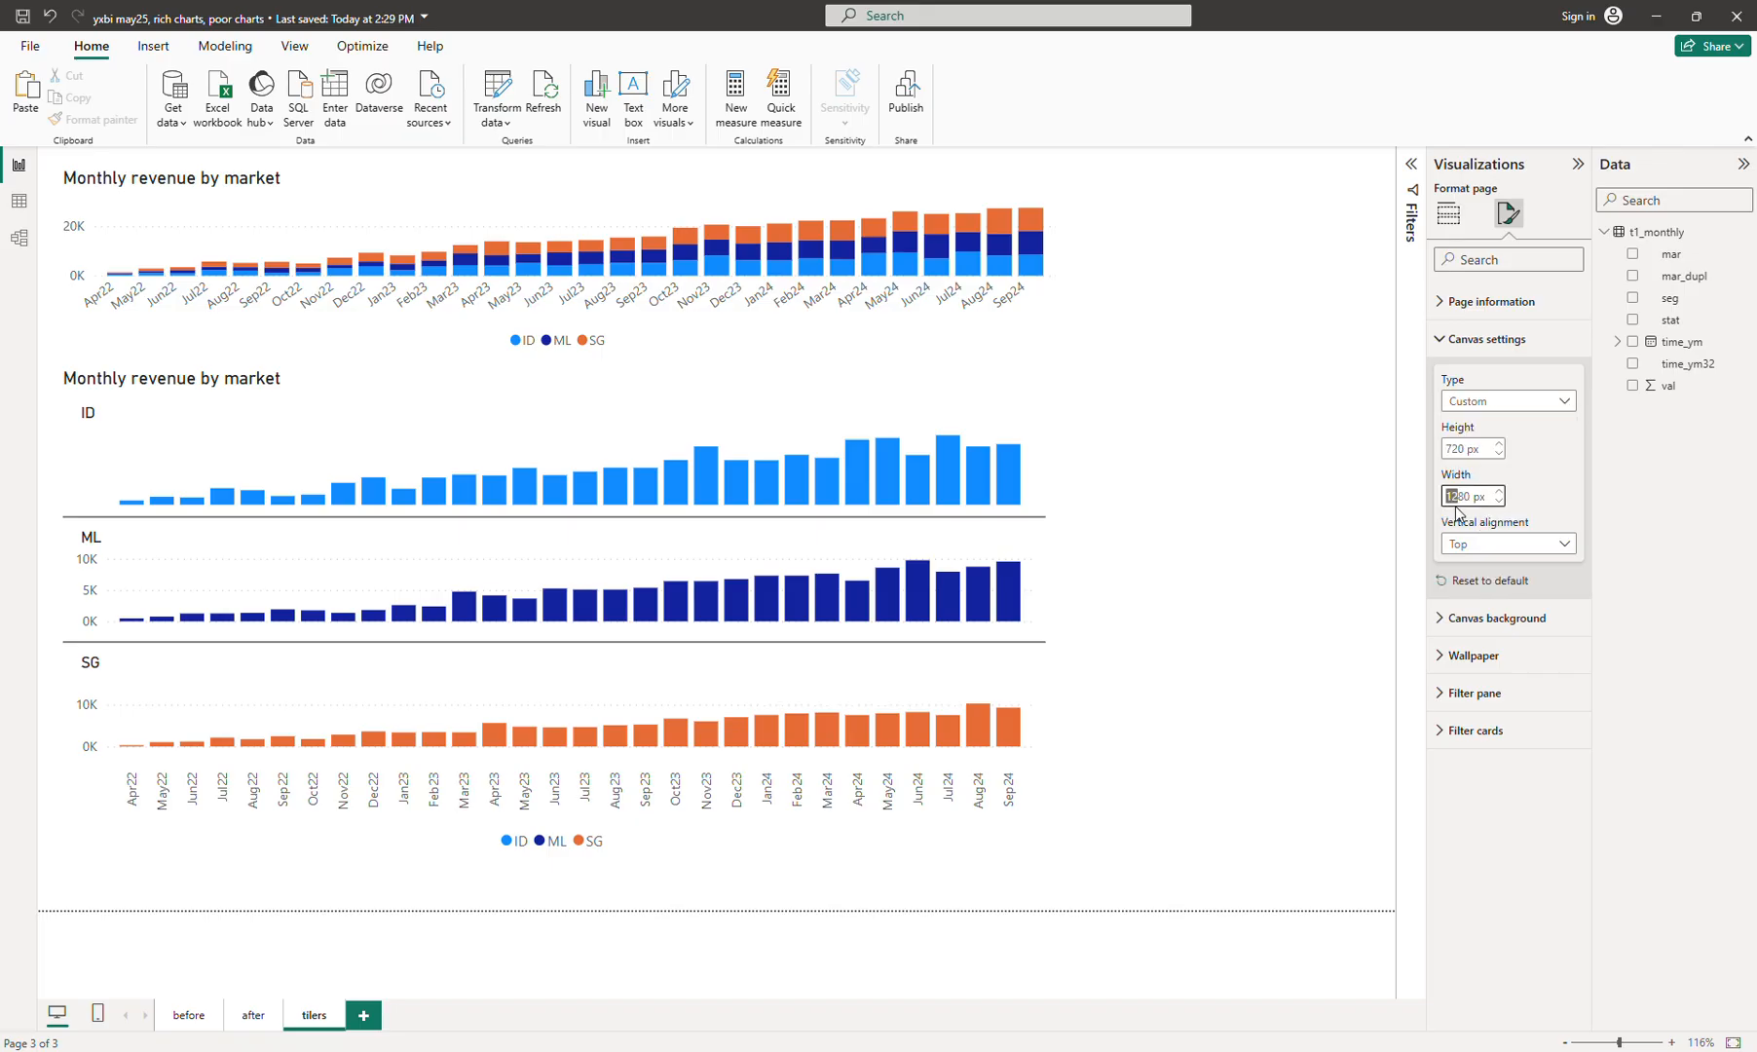
double_click(1463, 496)
text(2400)
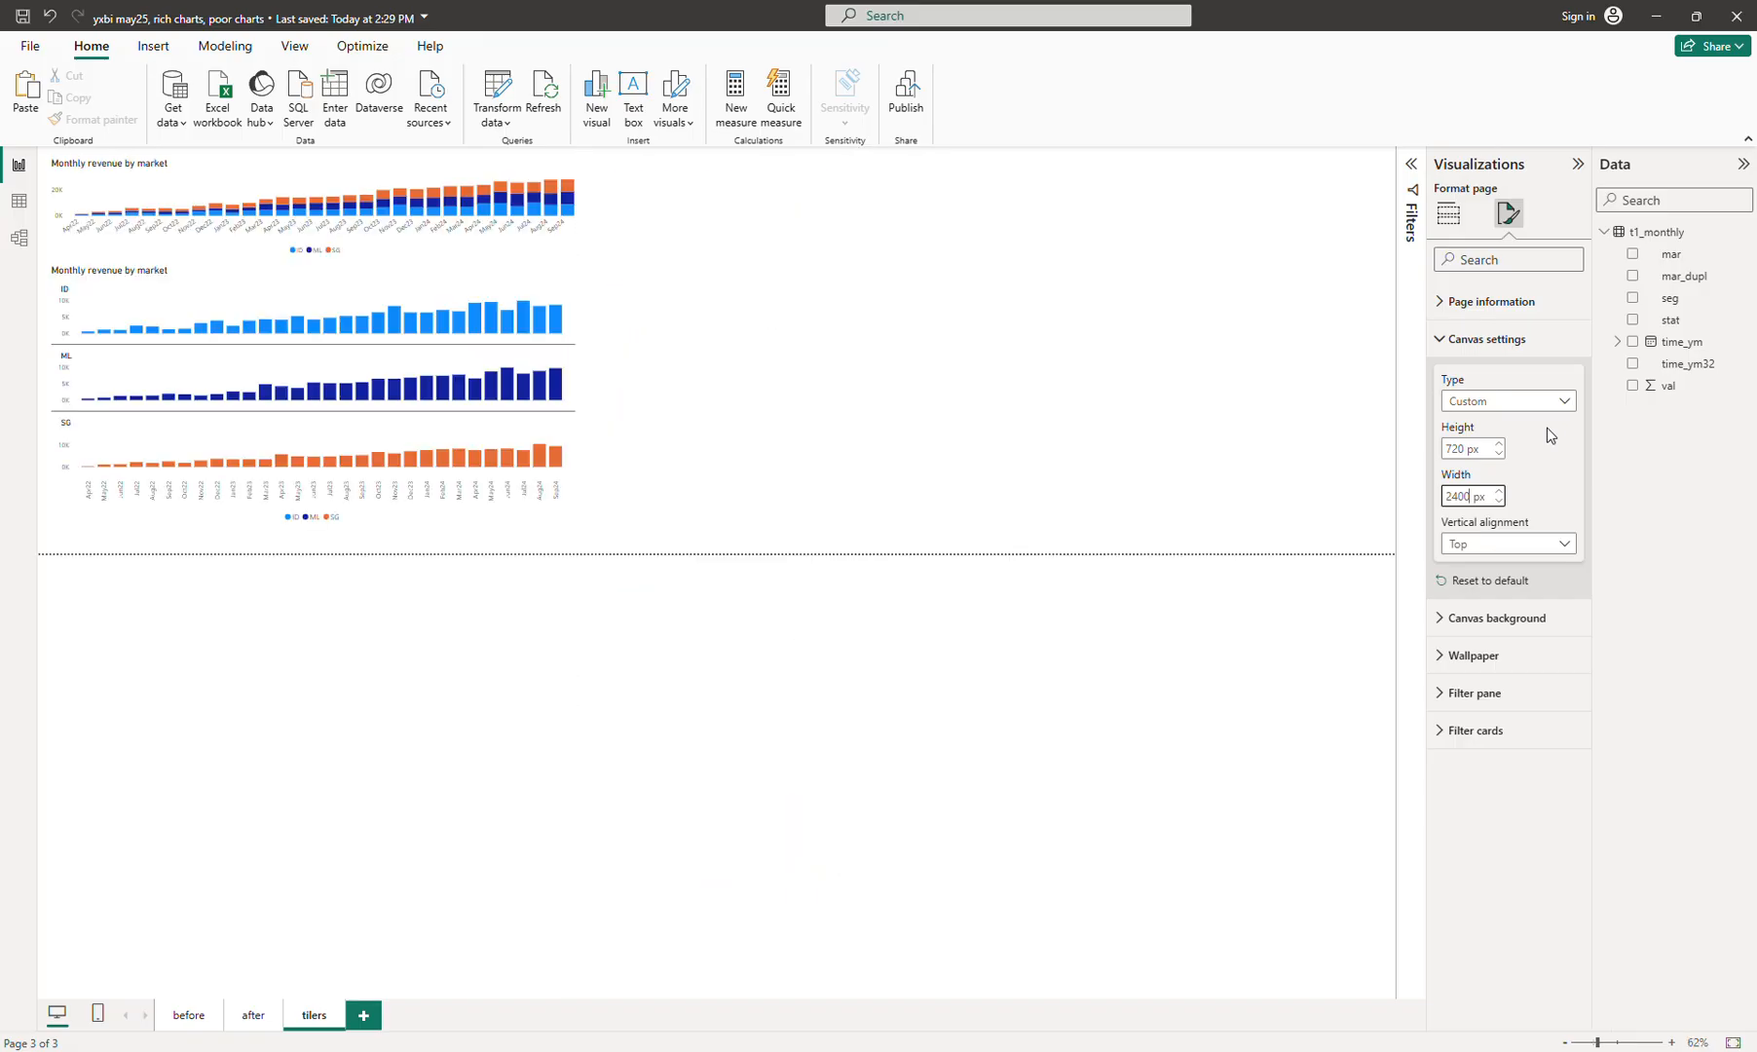
click(635, 310)
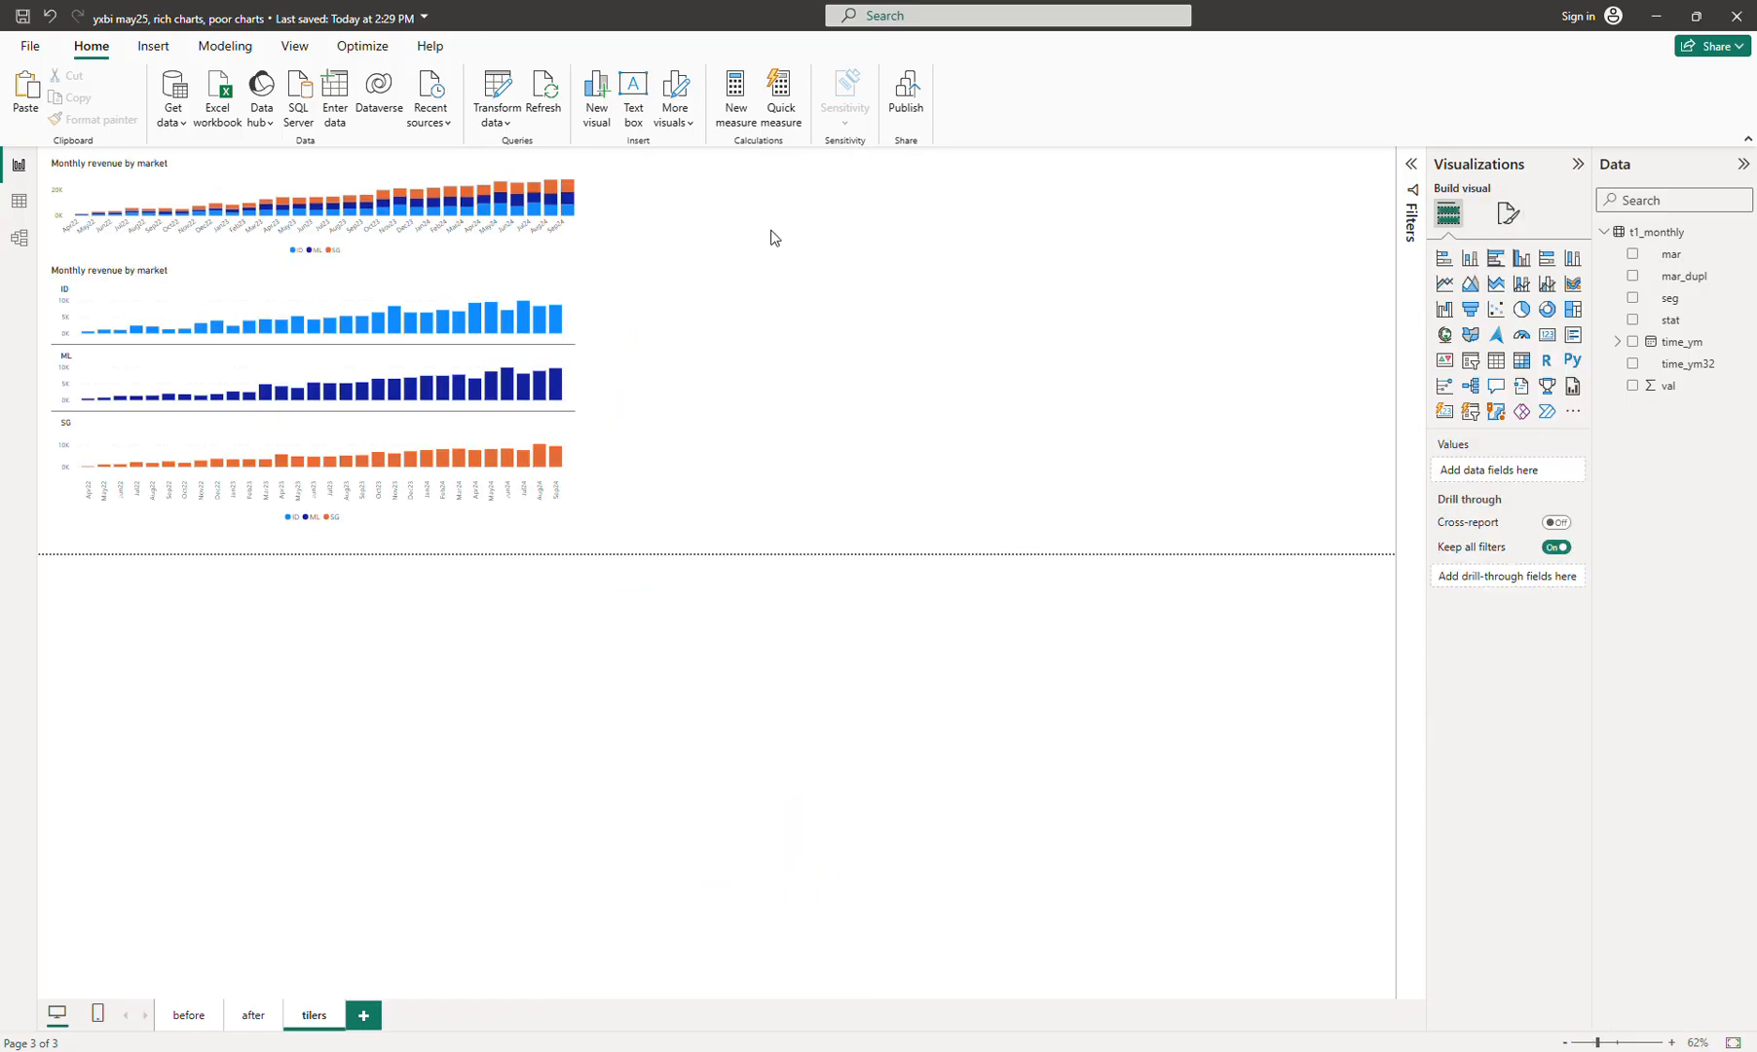
Duplicate both revenue charts and place the copies beside the originals in the empty part of the widened canvas
click(1578, 163)
key(ctrl+a)
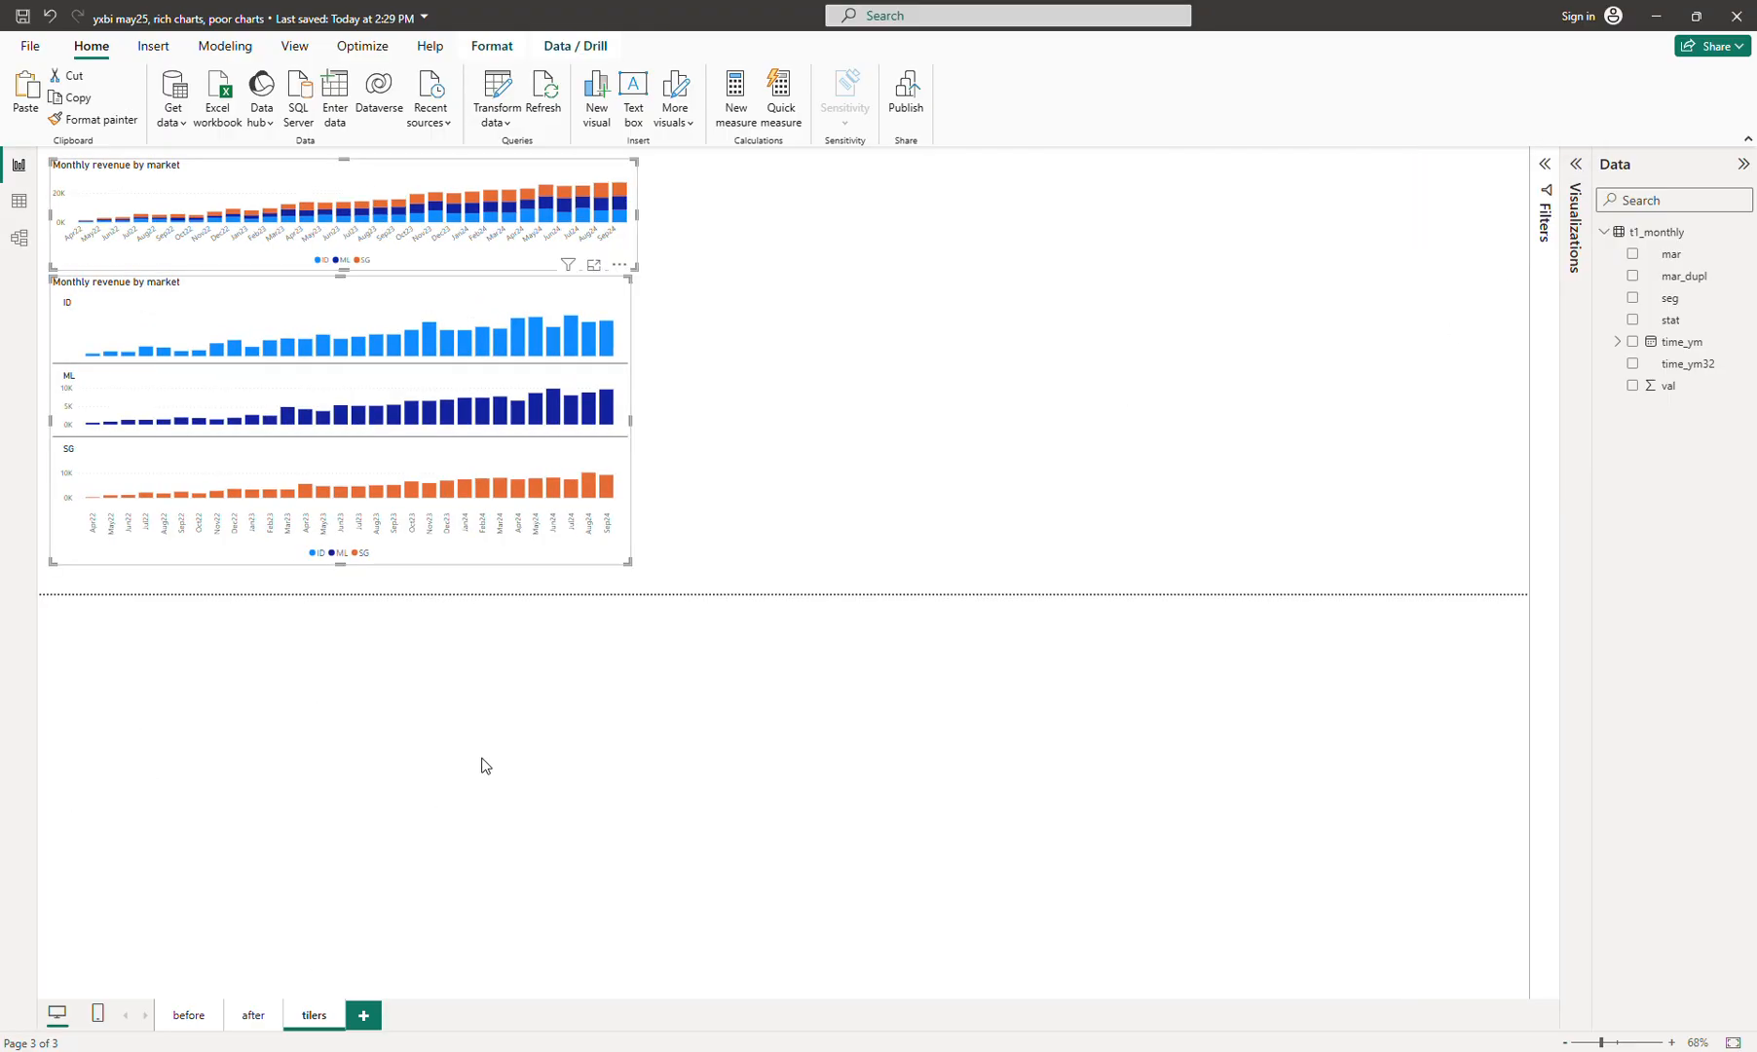
key(ctrl+v)
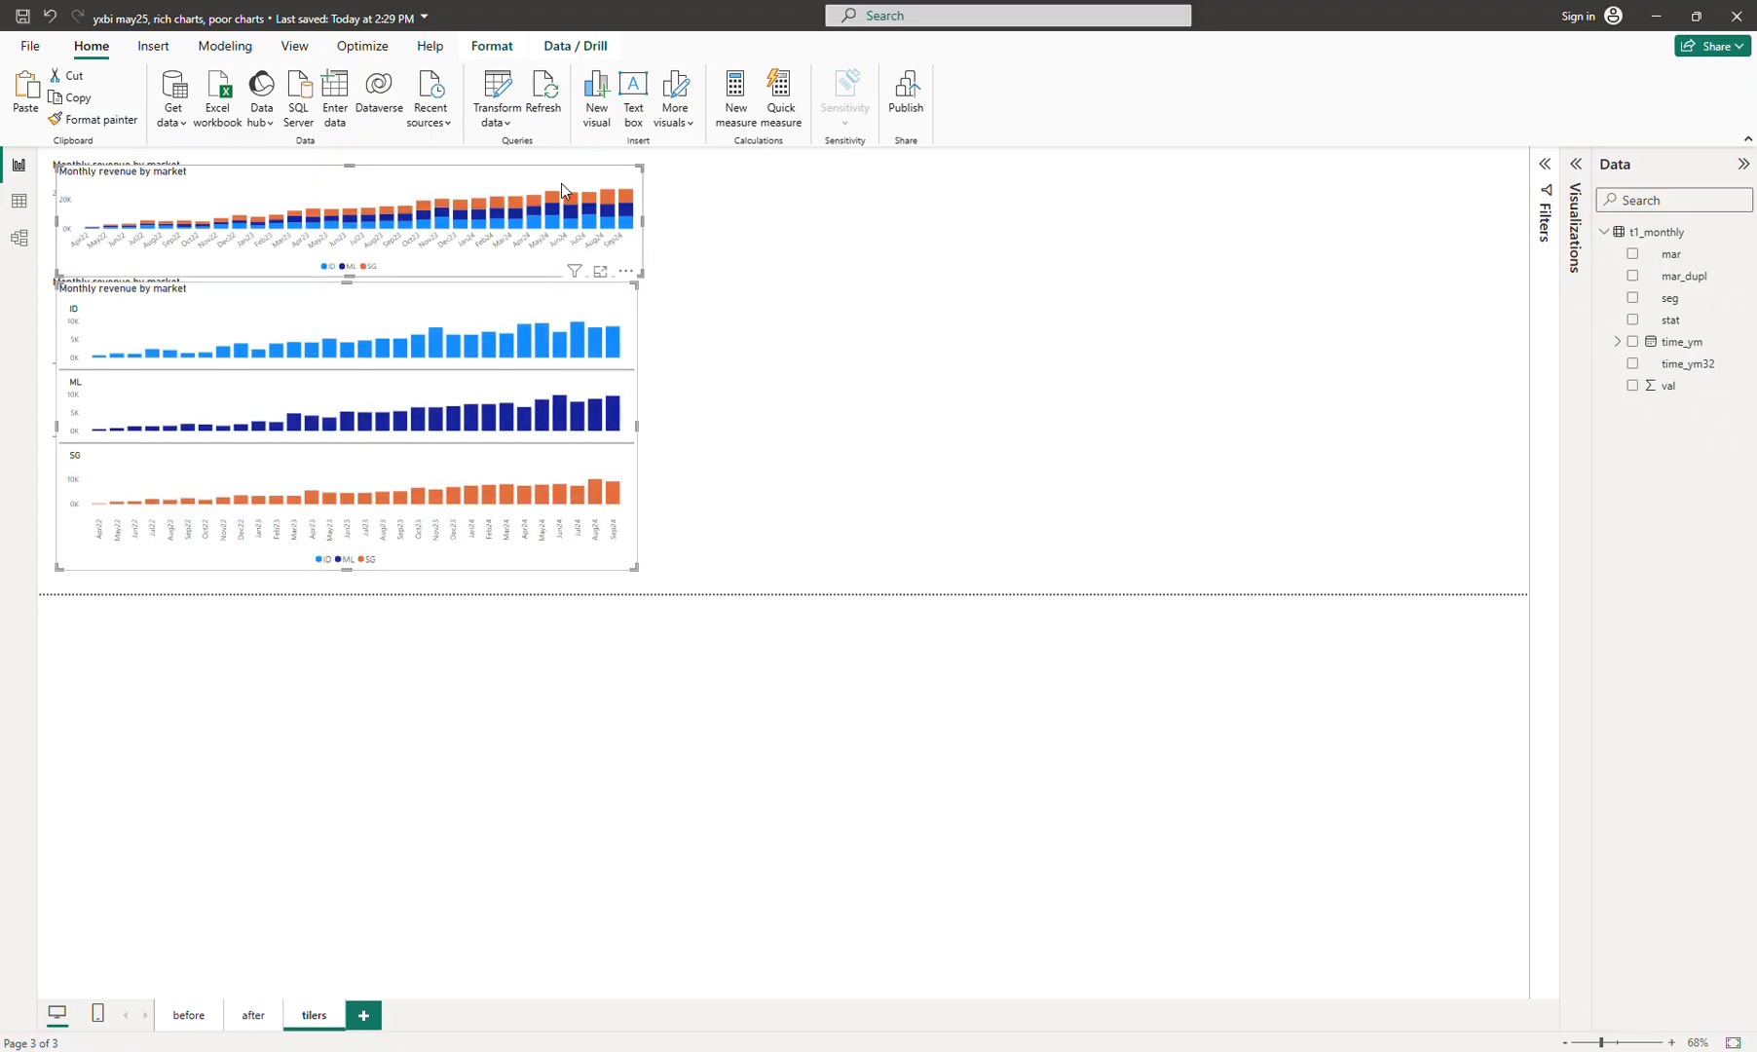
drag(561, 182, 1183, 171)
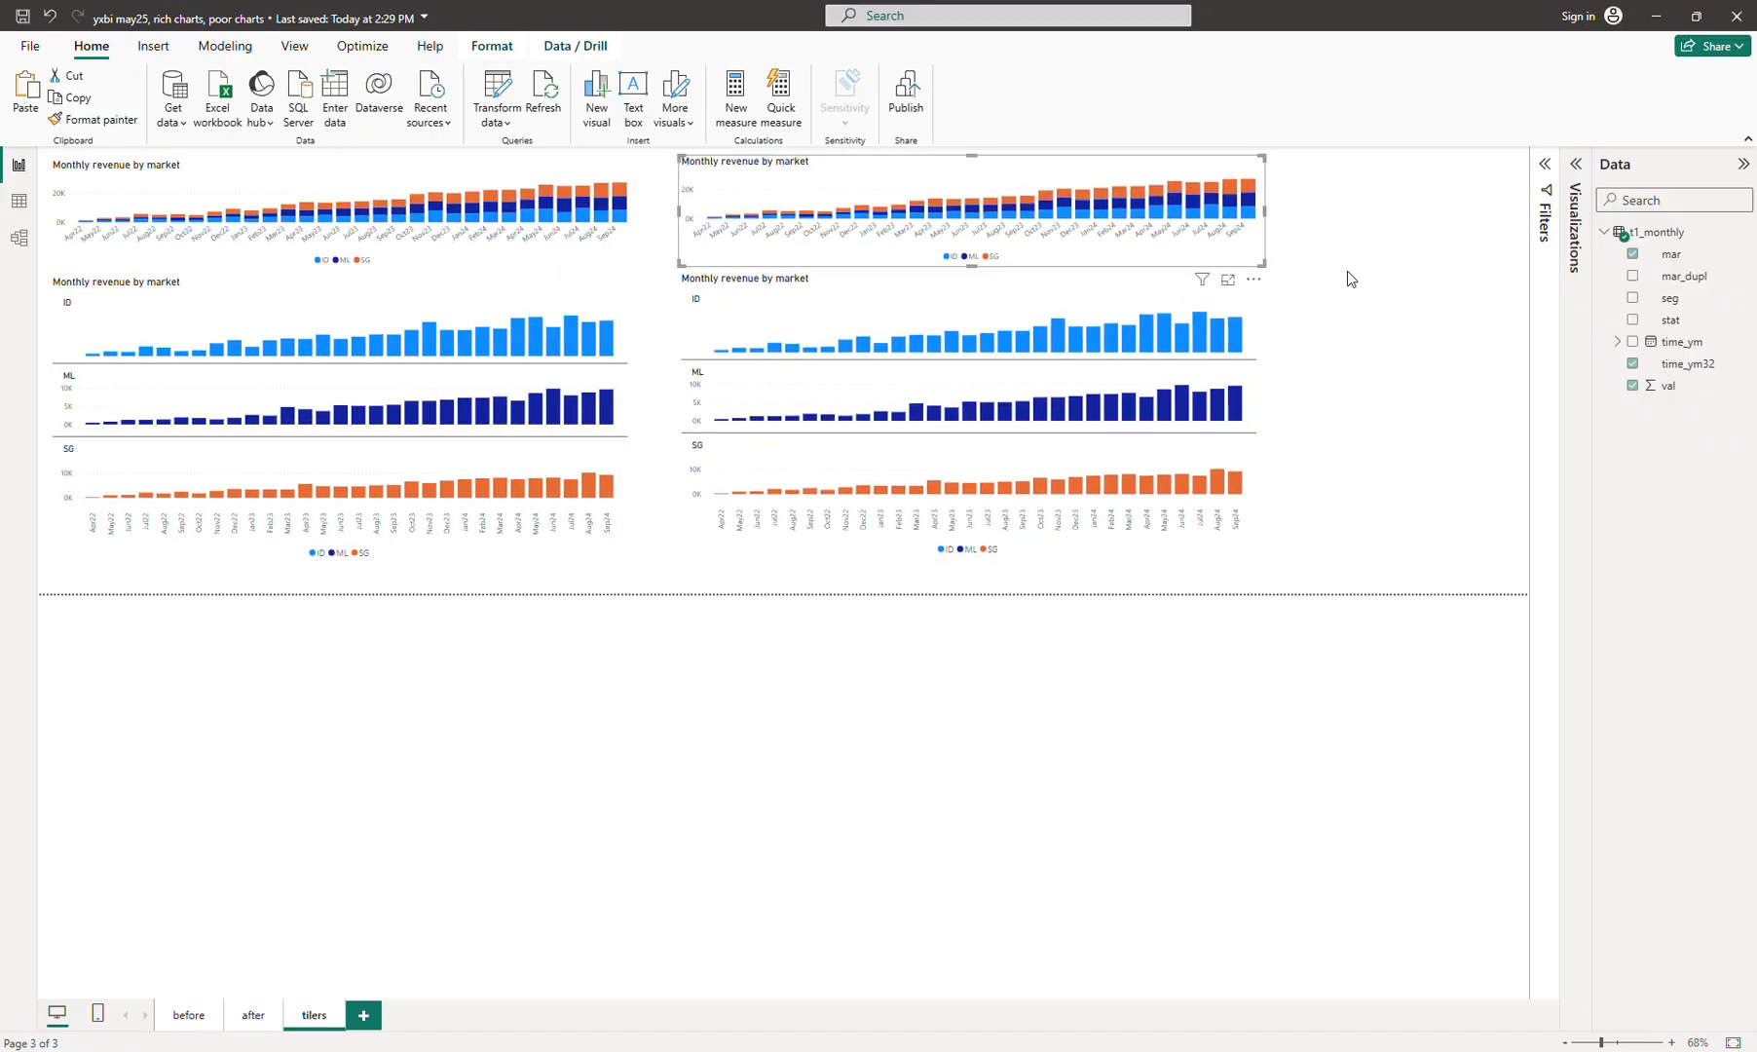
click(1393, 336)
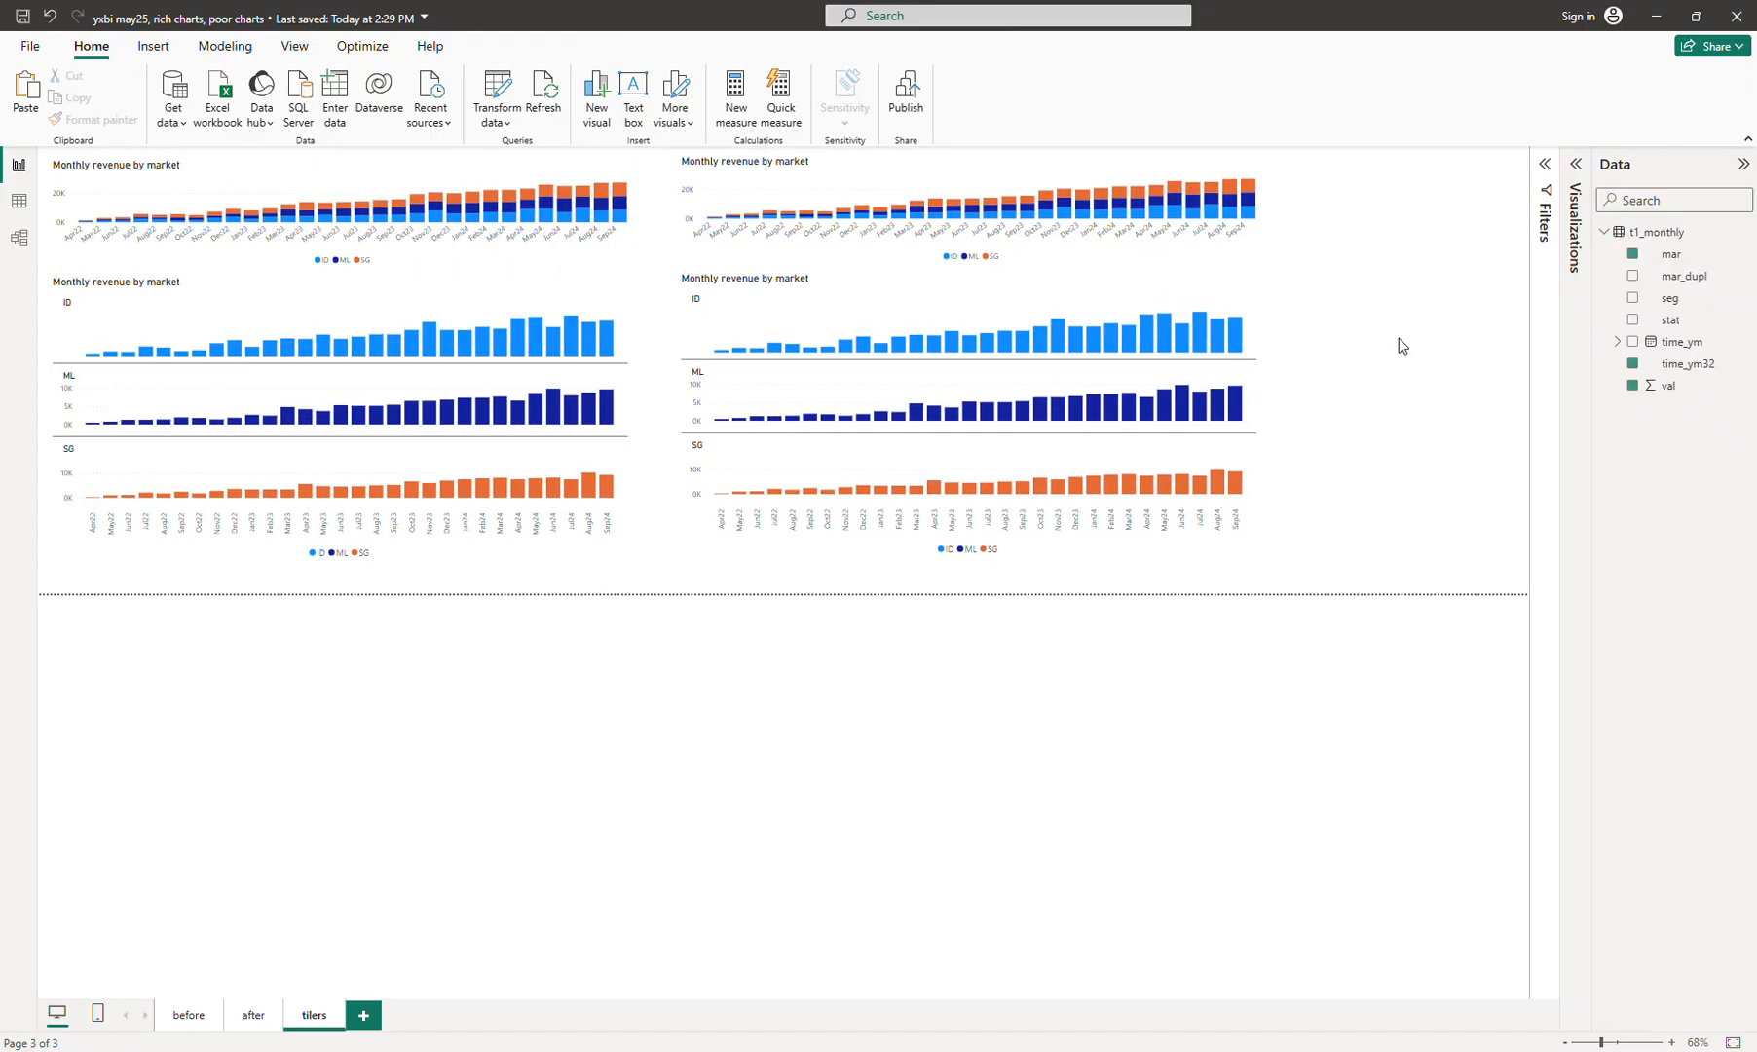
Convert both copied charts, the stacked one and the small multiples one, to line charts
click(874, 185)
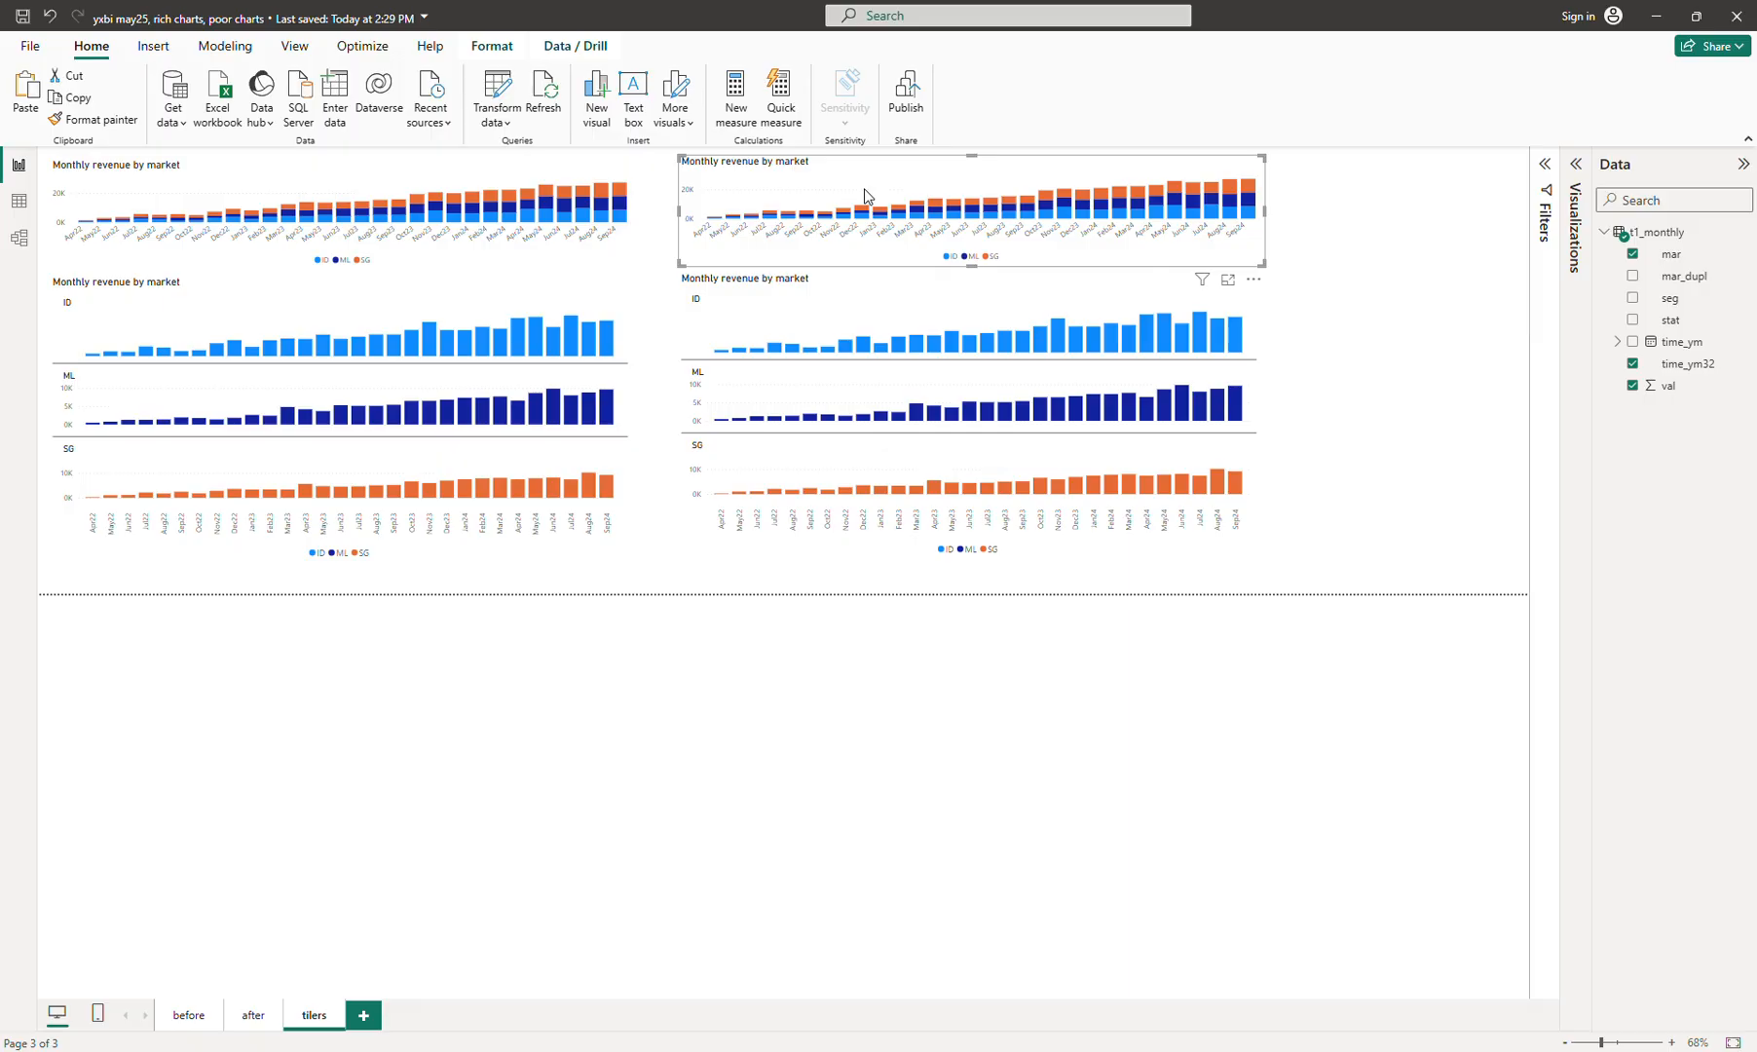
click(1575, 248)
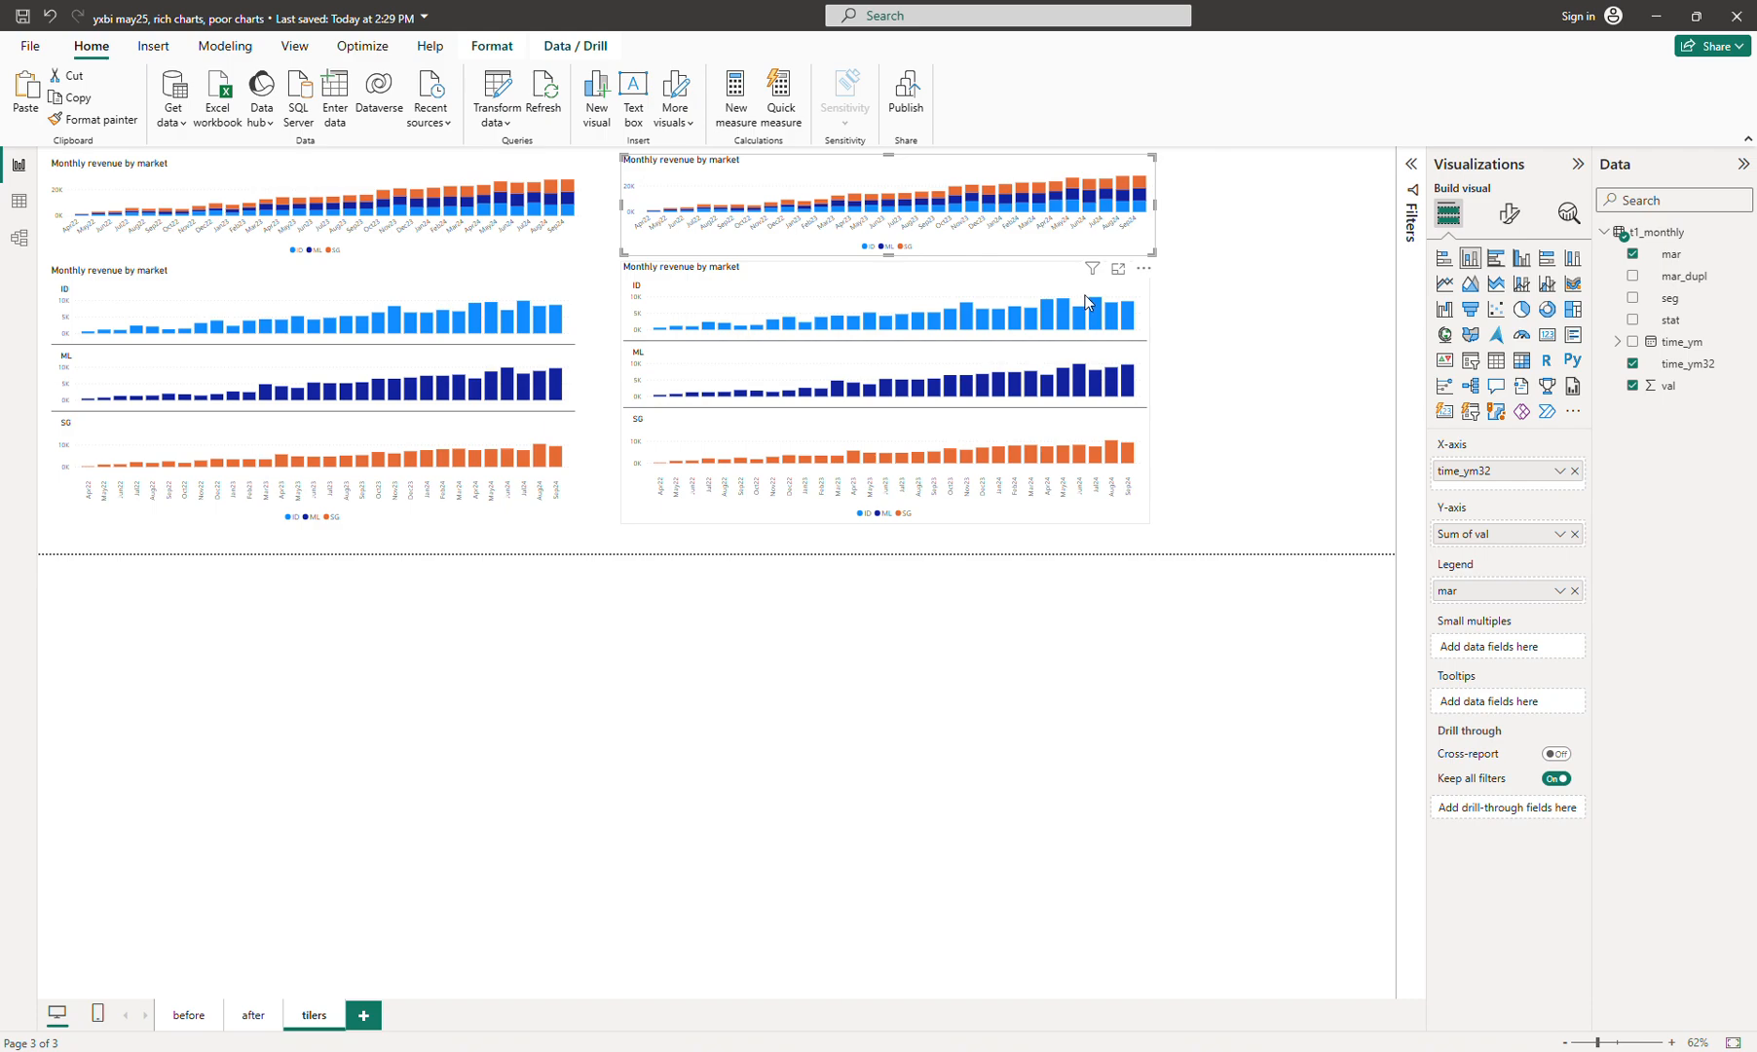
click(1446, 291)
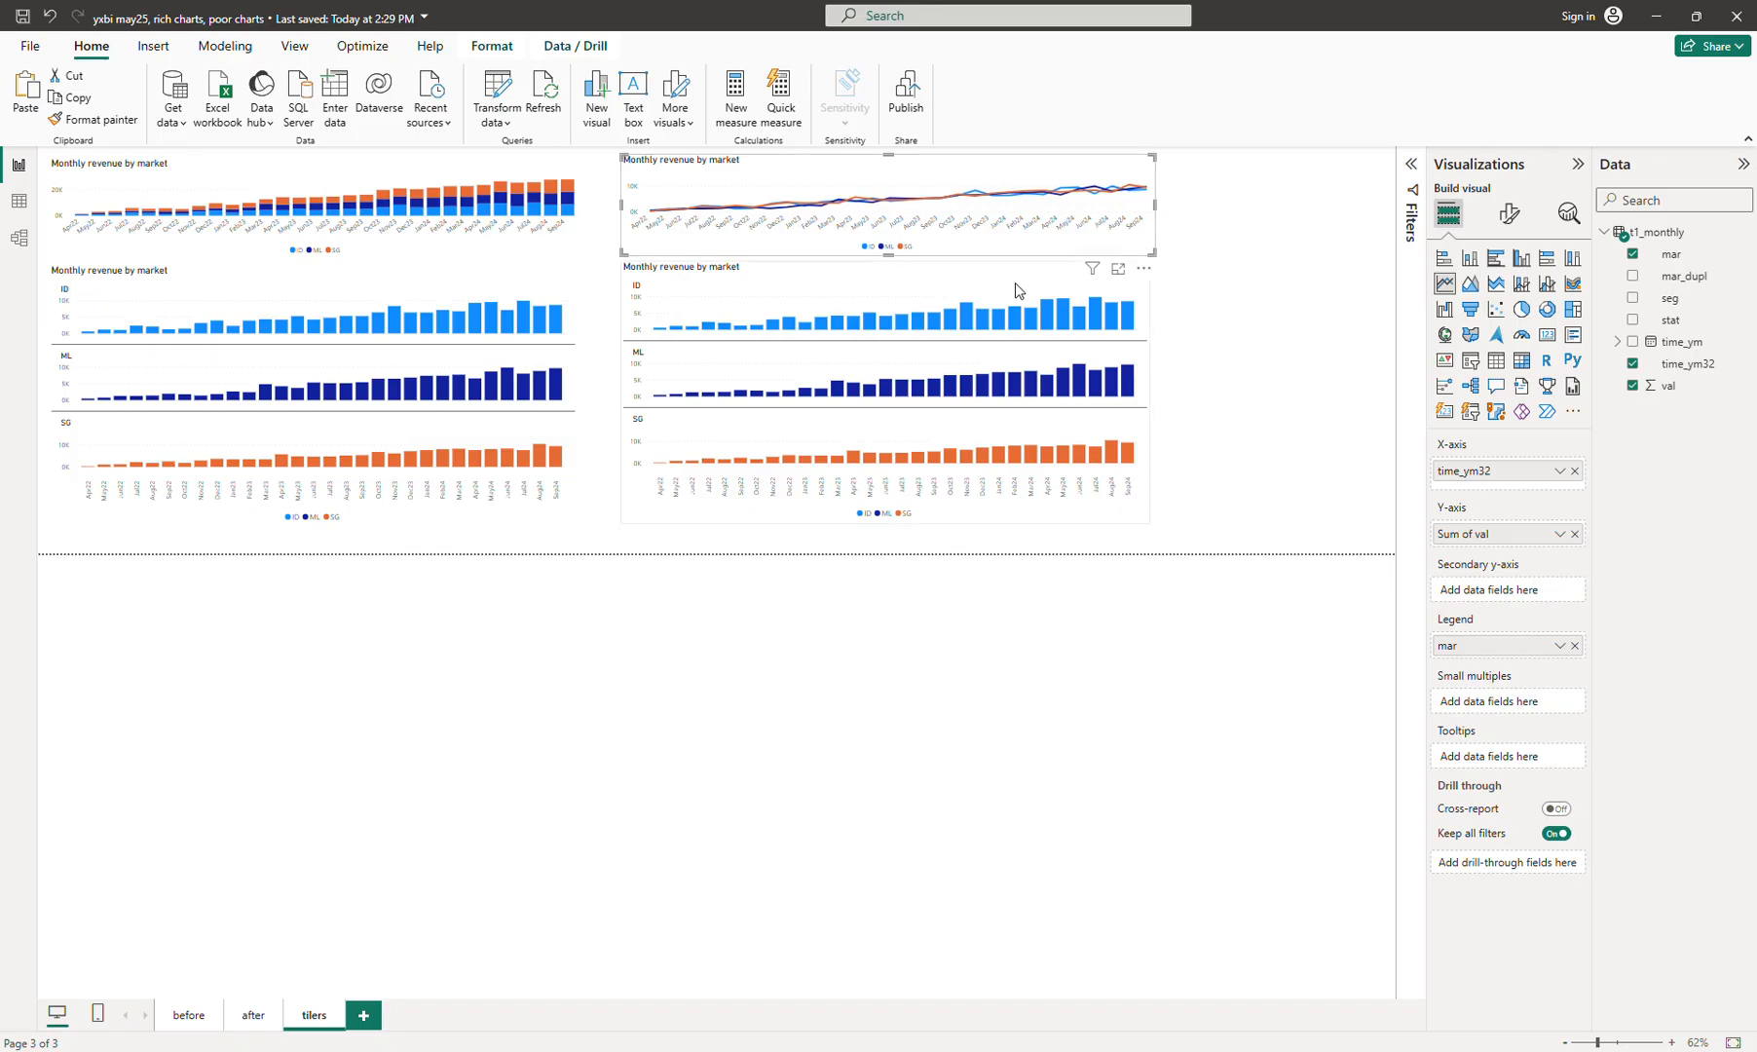
click(1082, 295)
click(1444, 283)
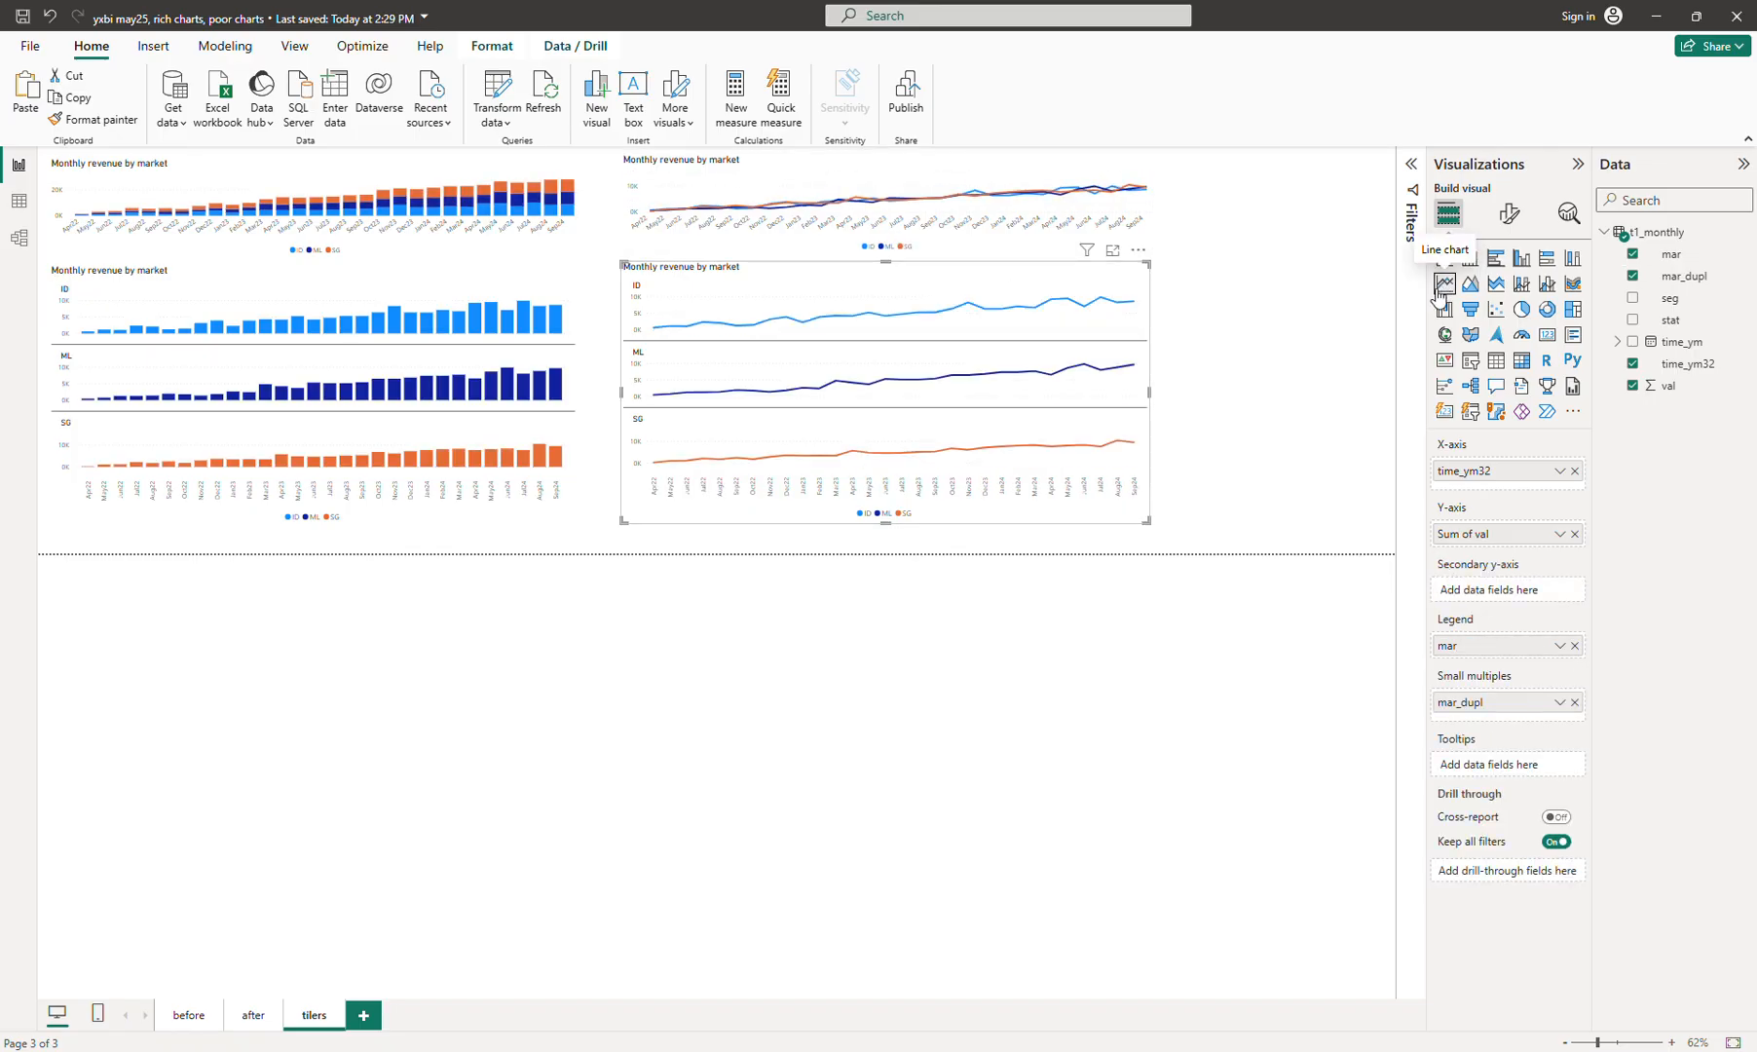
click(1223, 287)
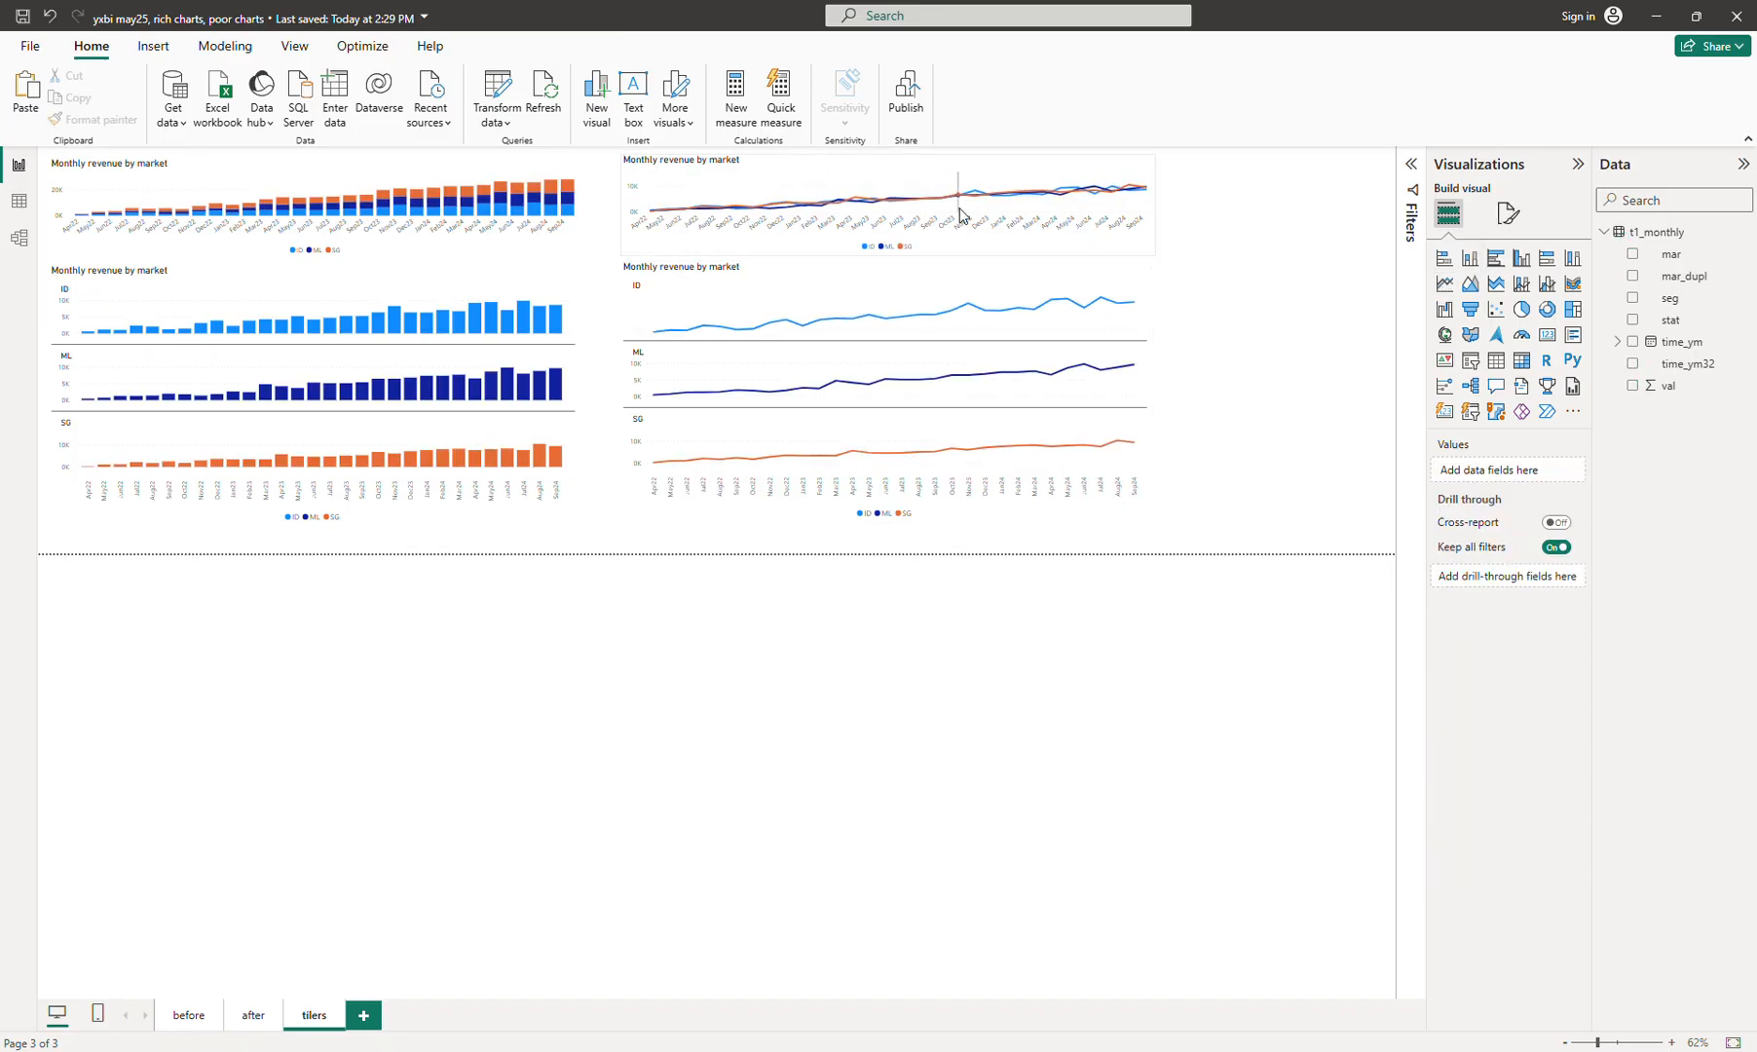
Turn on markers for the small multiples line chart
click(910, 275)
click(1509, 213)
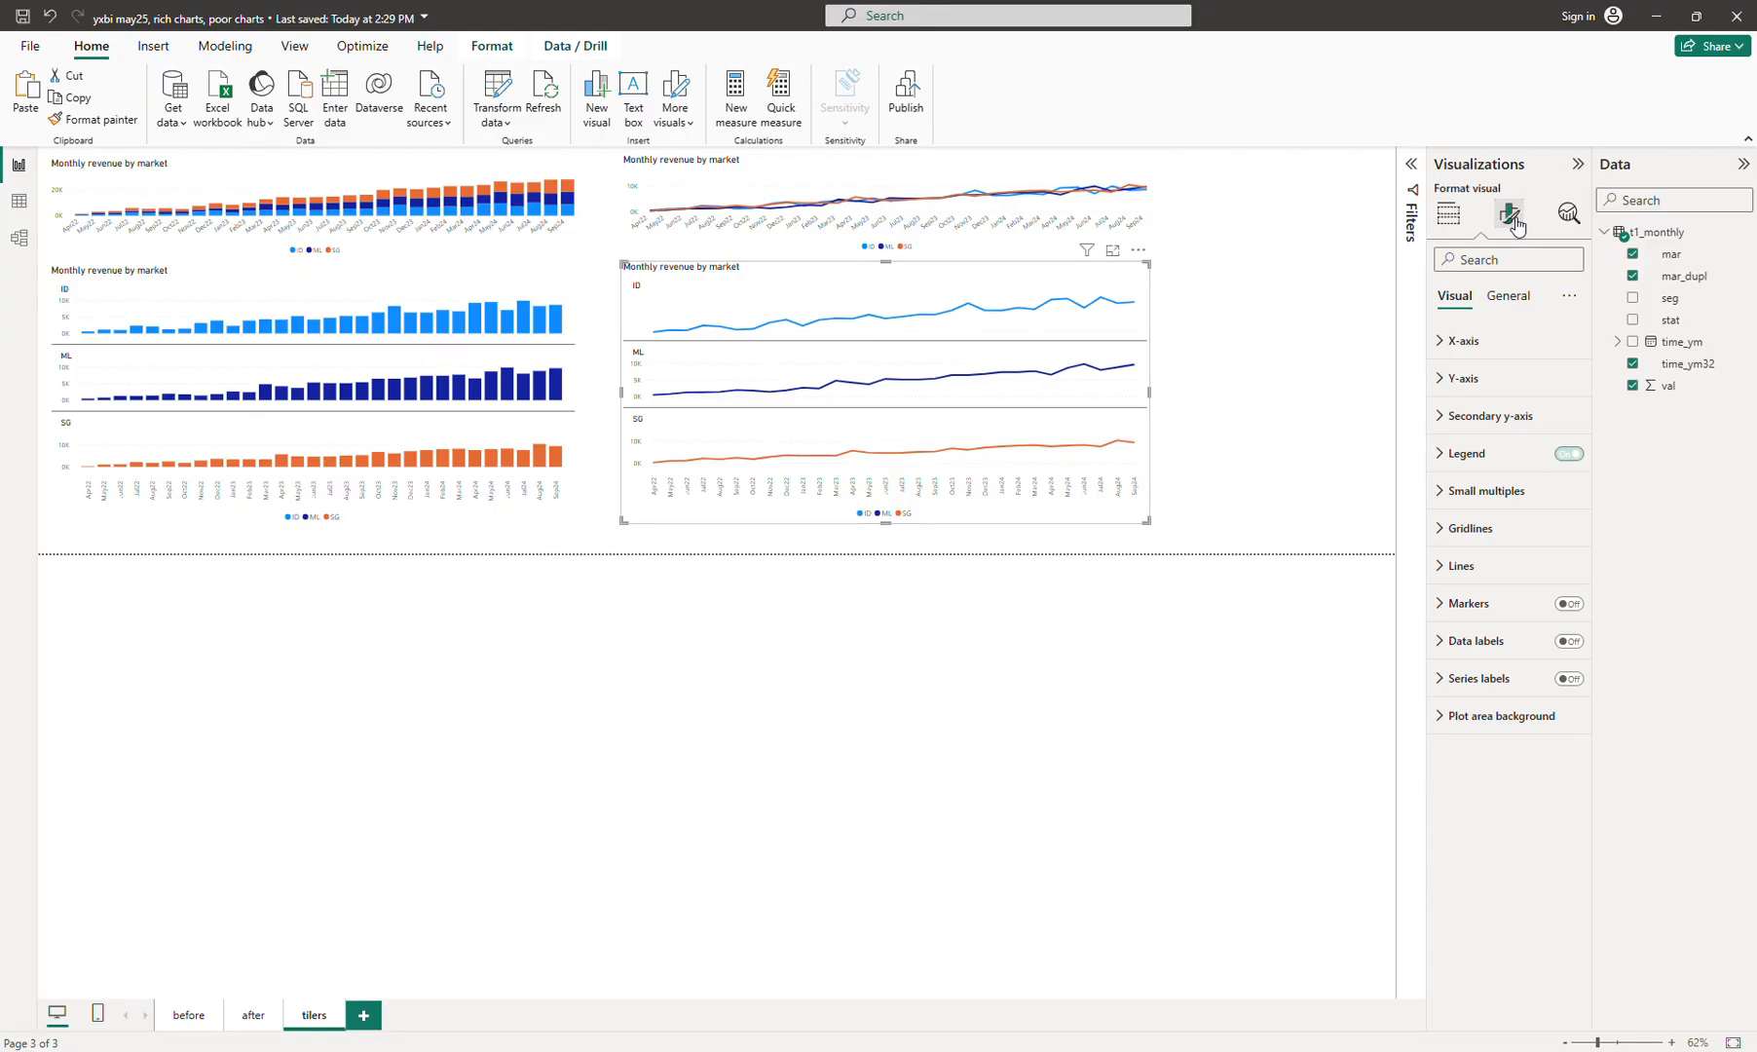
click(1569, 604)
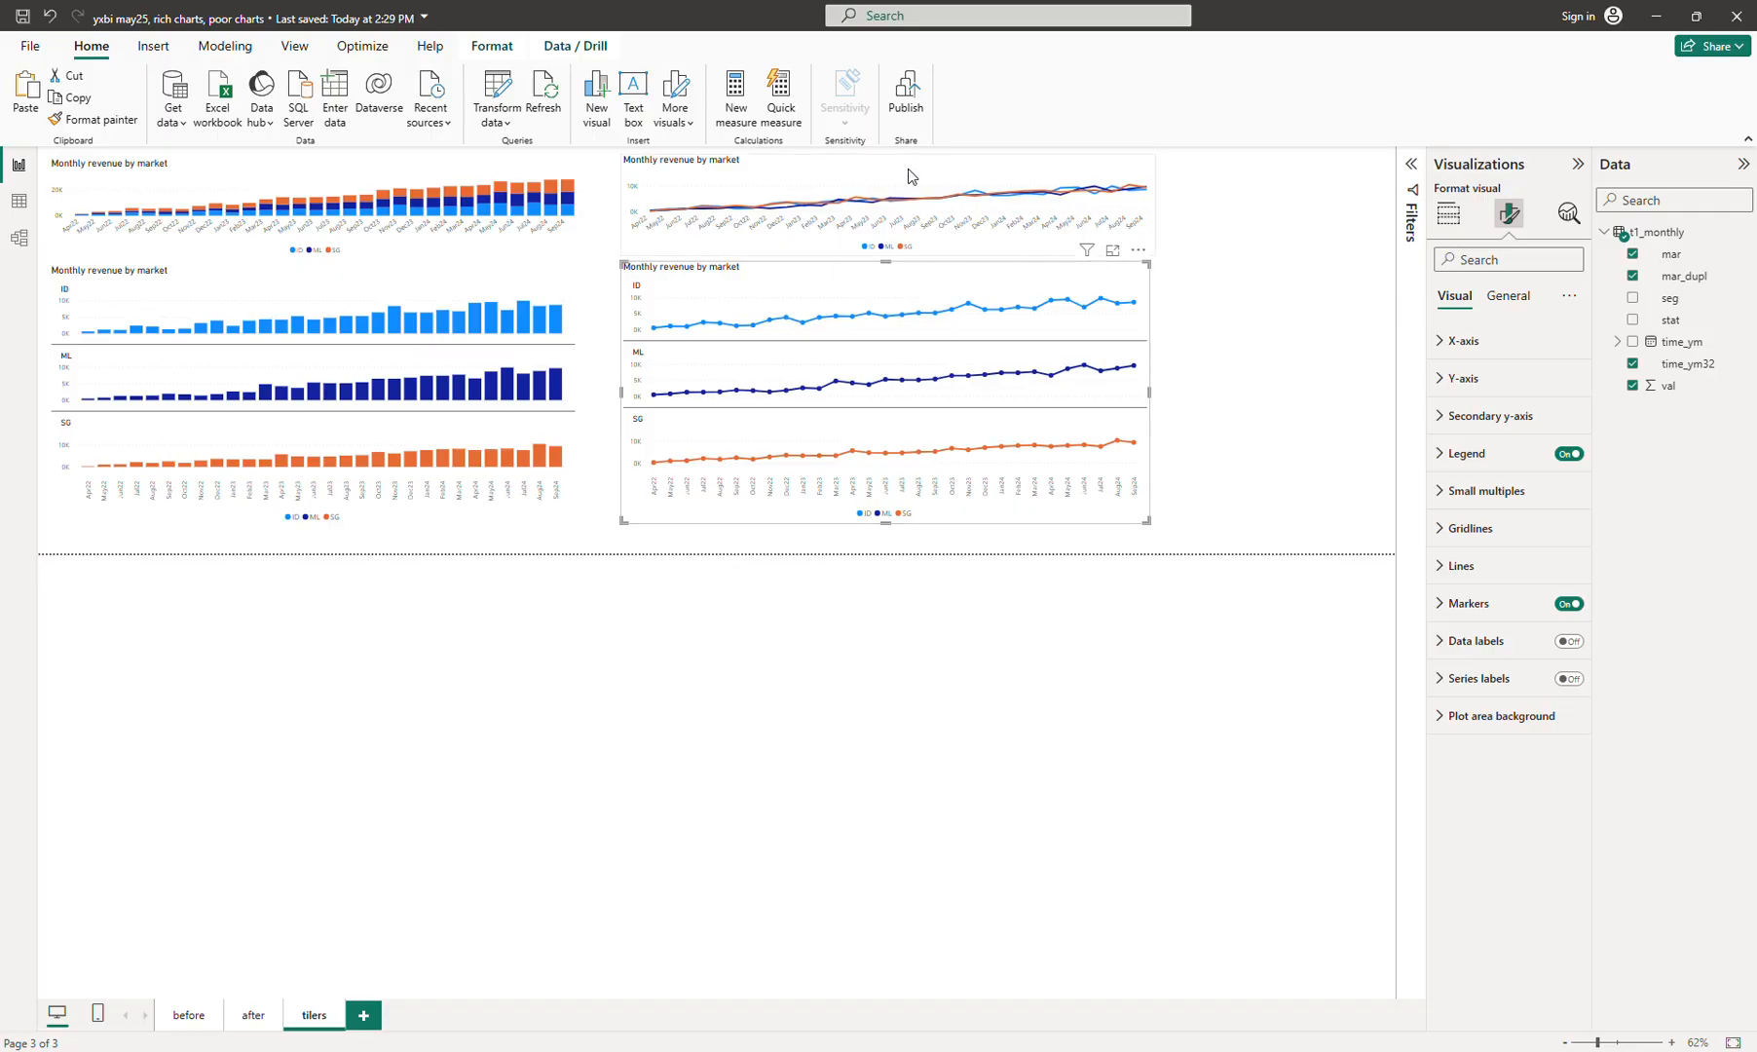
Turn on markers for the combined line chart above the small multiples line chart, then deselect it
click(820, 171)
click(1570, 641)
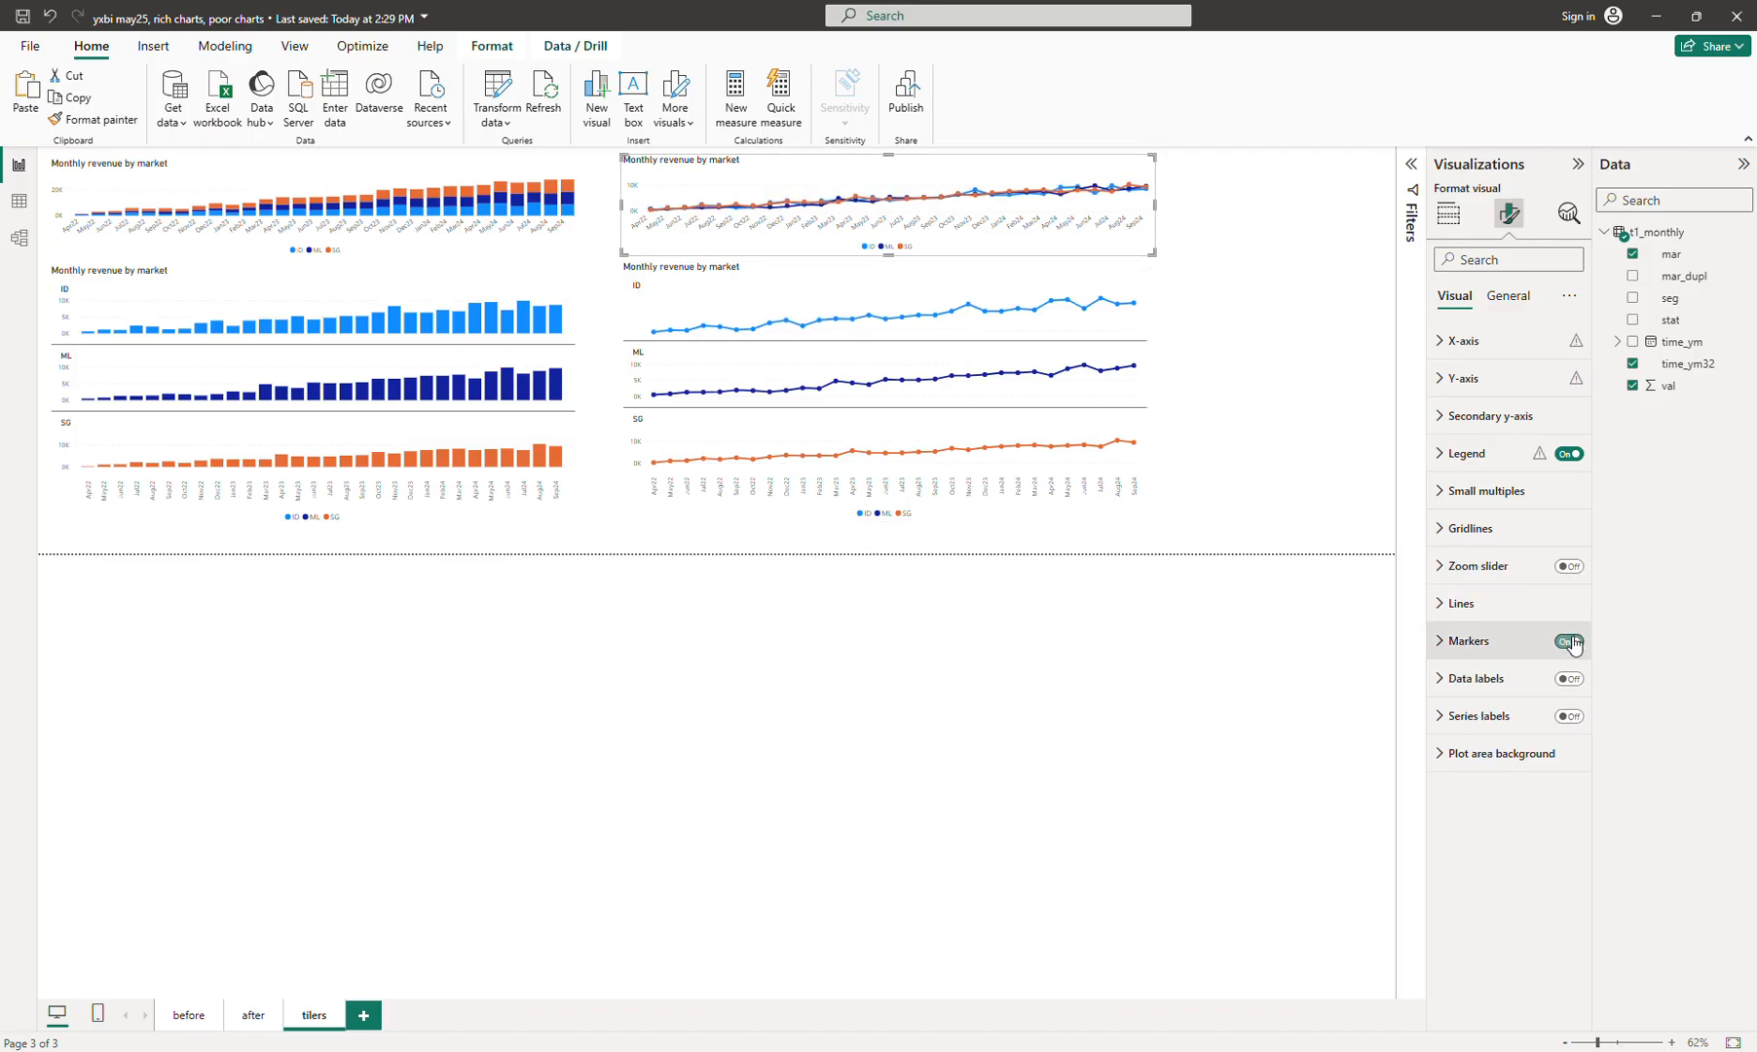
click(1256, 341)
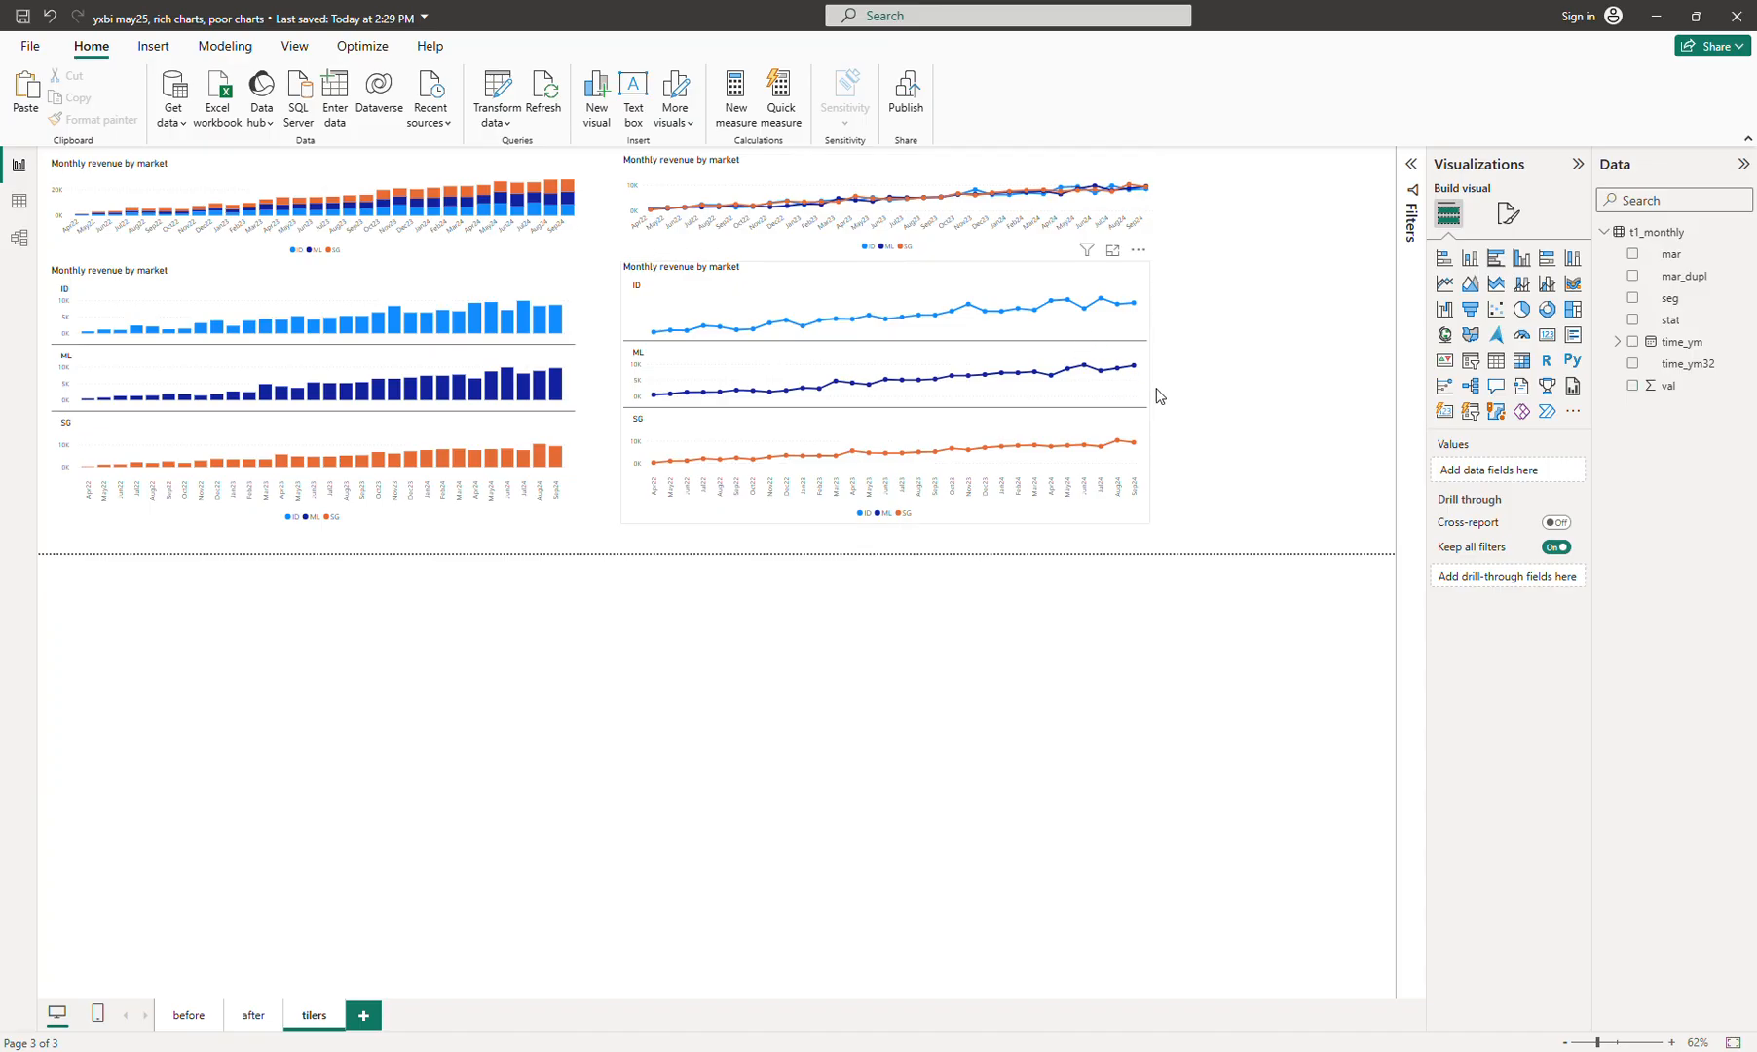
Collapse the Visualizations and Data panes to give the report canvas more room
click(1578, 165)
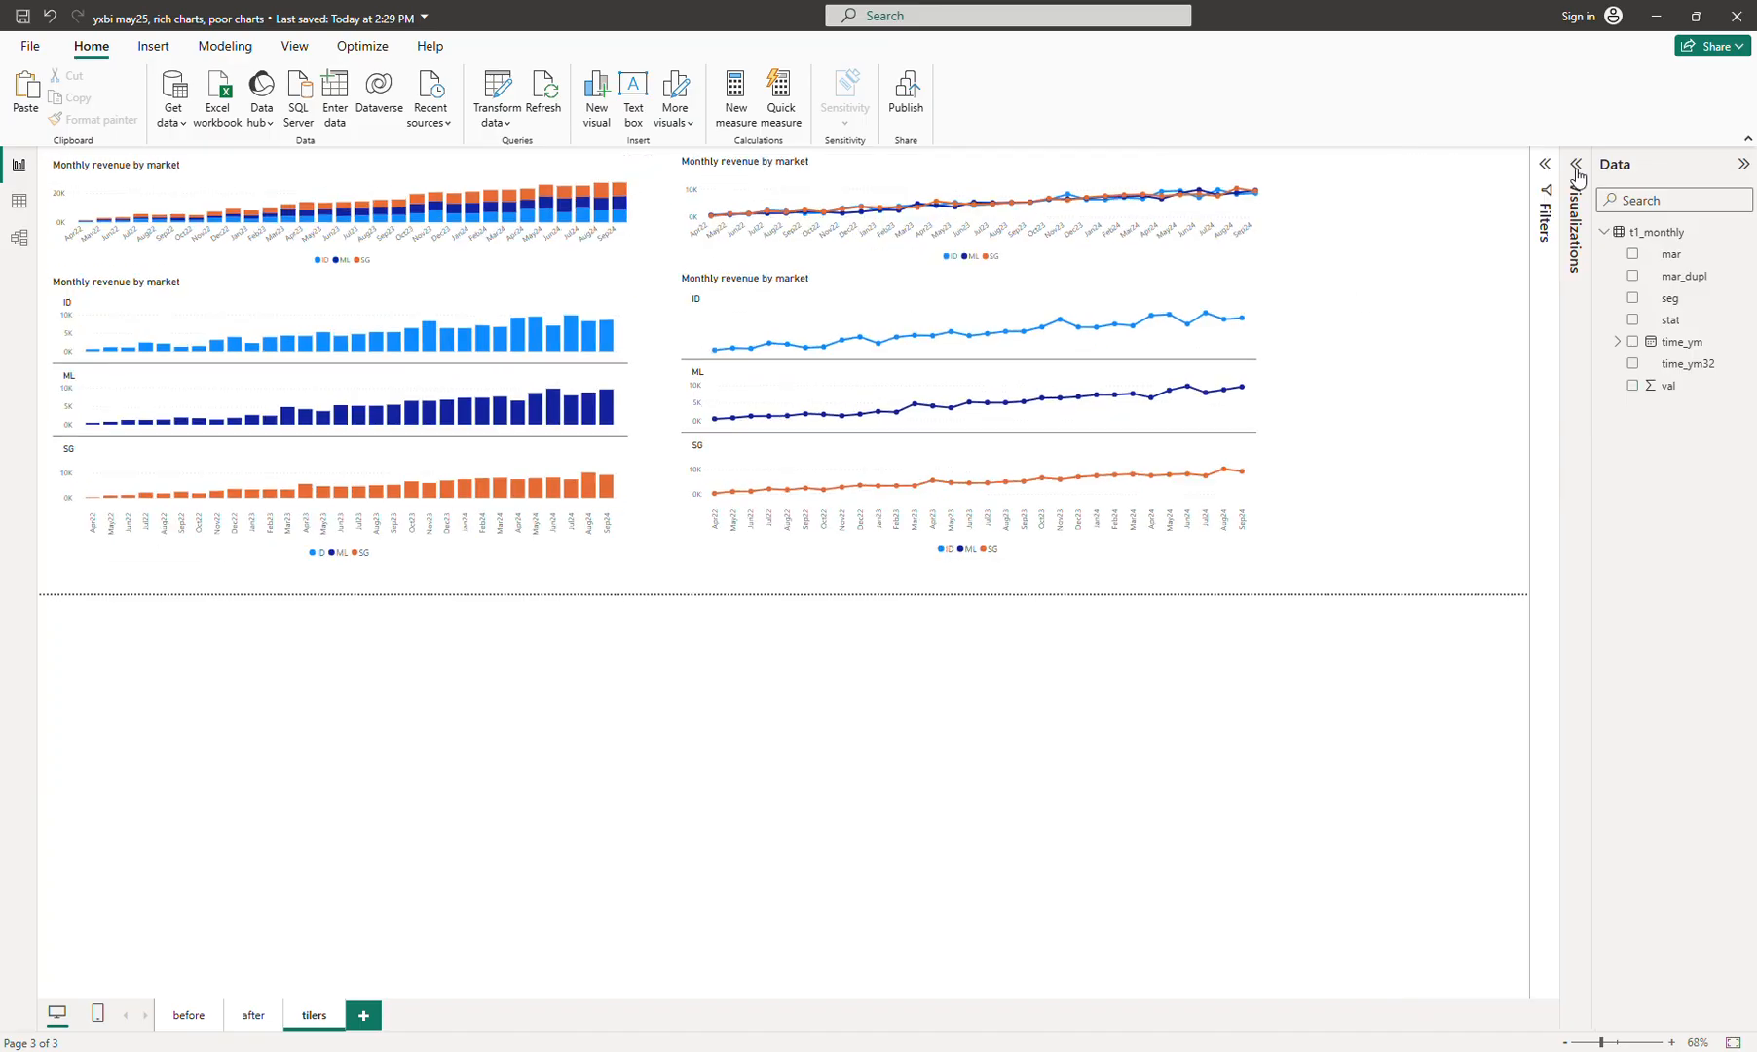
click(1744, 164)
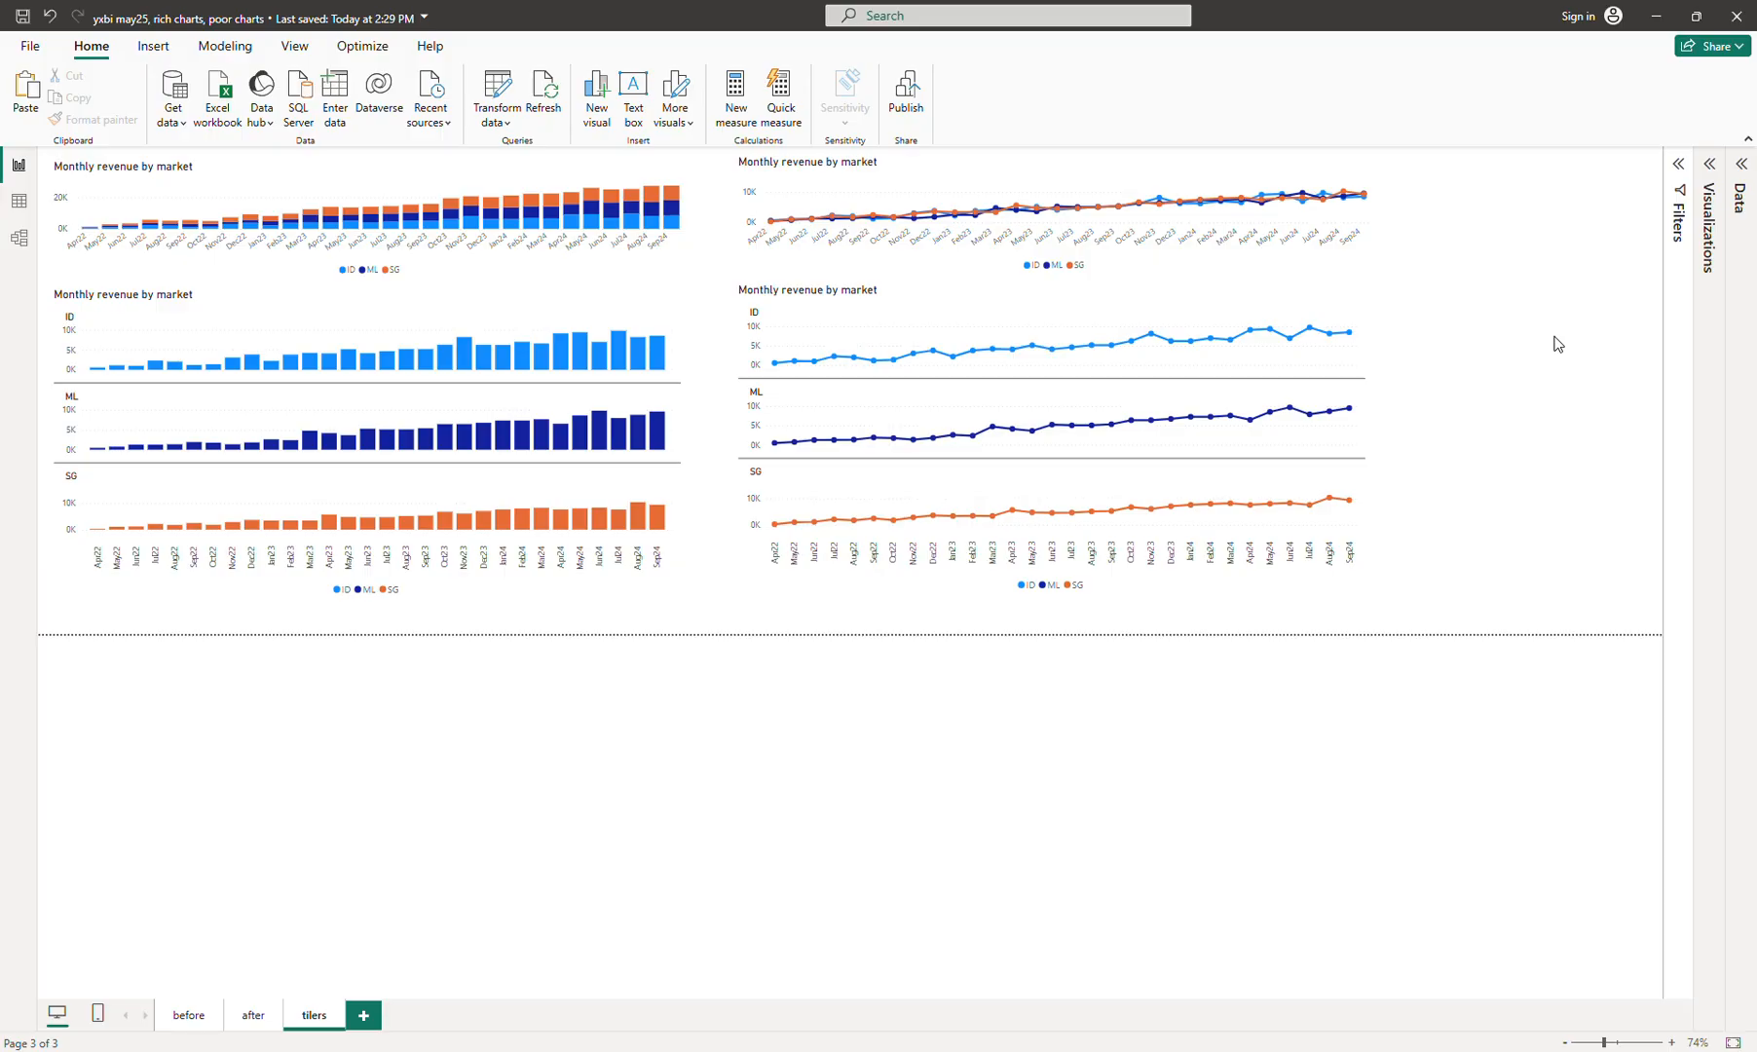
mouse_move(1290, 521)
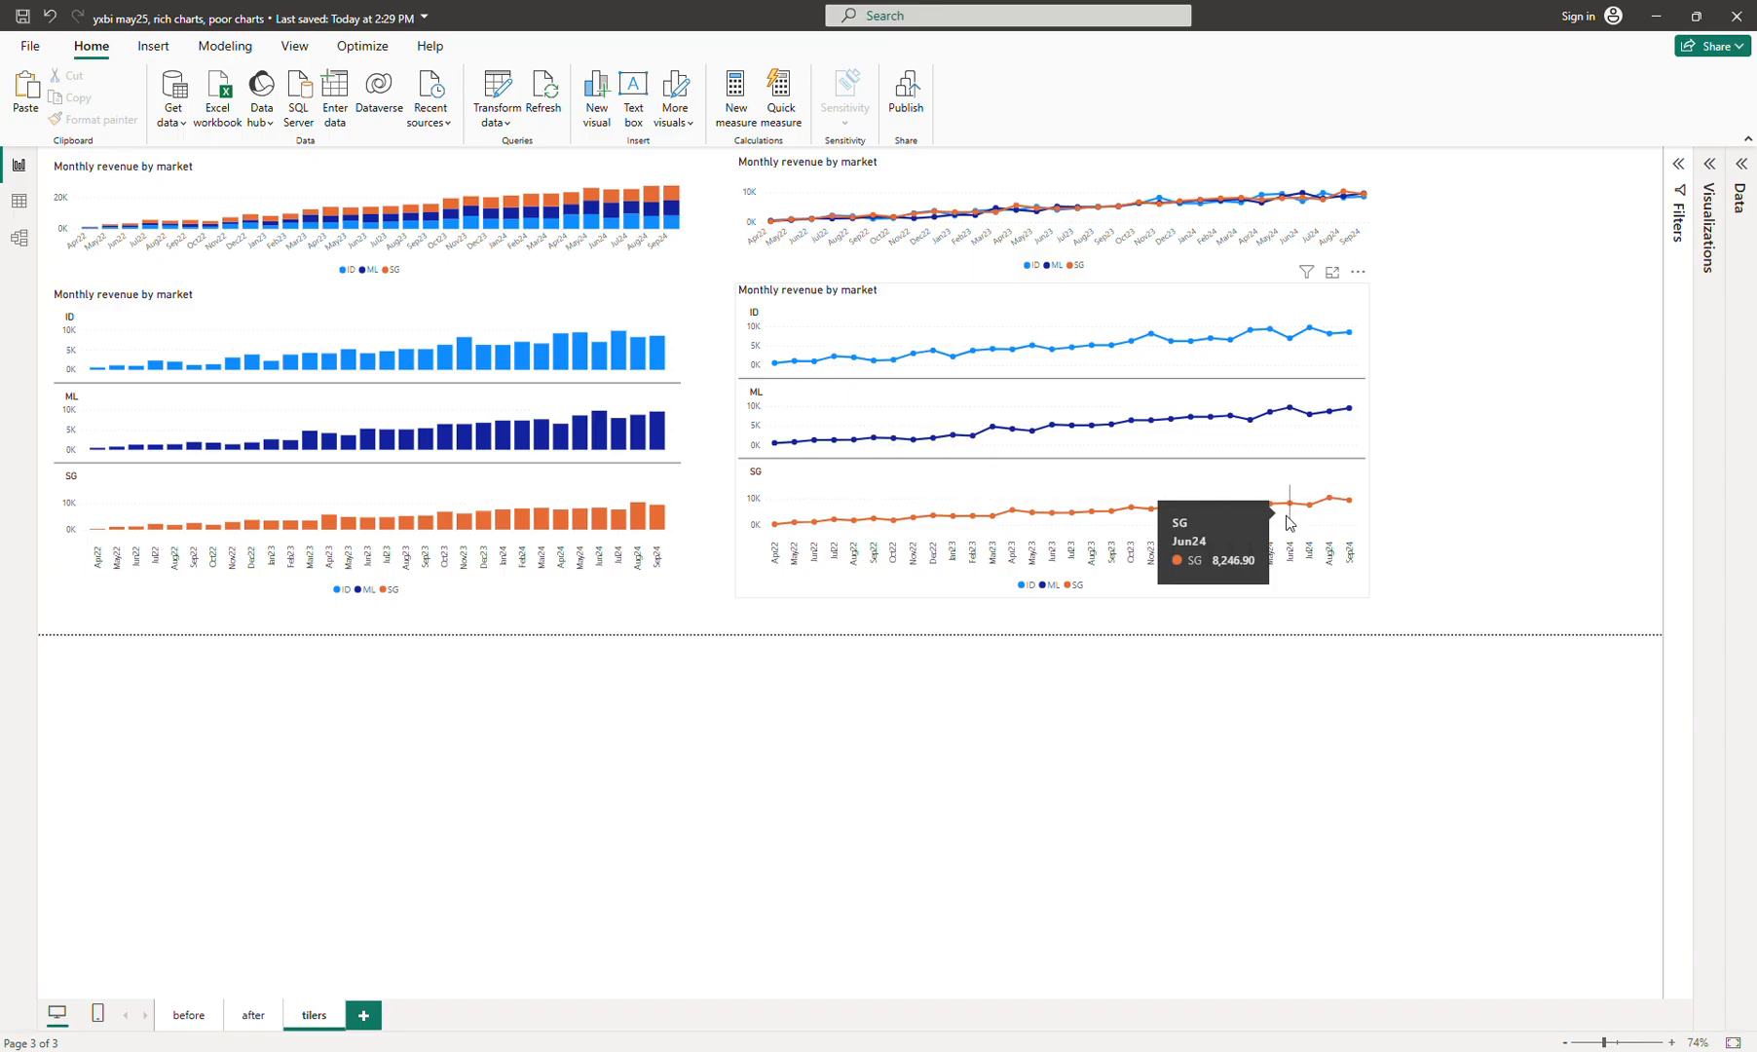
Add a new report page and name it hyper
click(366, 1018)
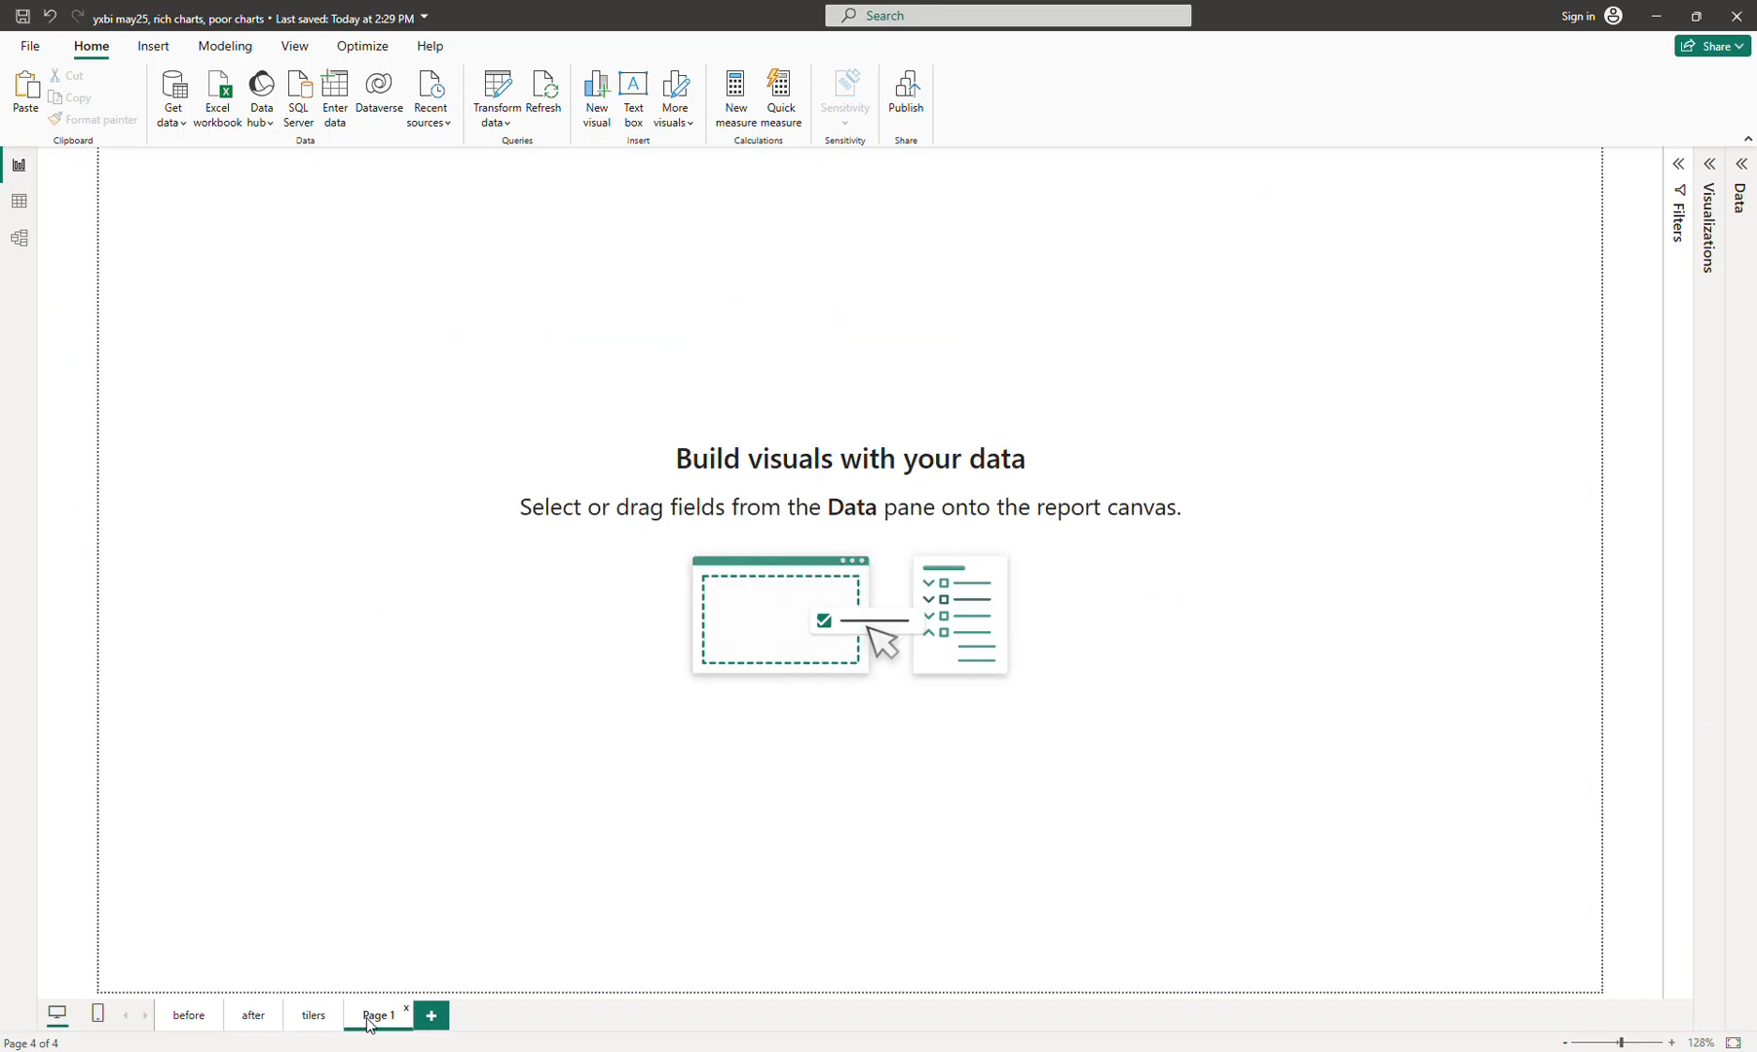
text(hyper)
key(Return)
Review the column and line charts on the tilers page and return to the hyper page
click(319, 1026)
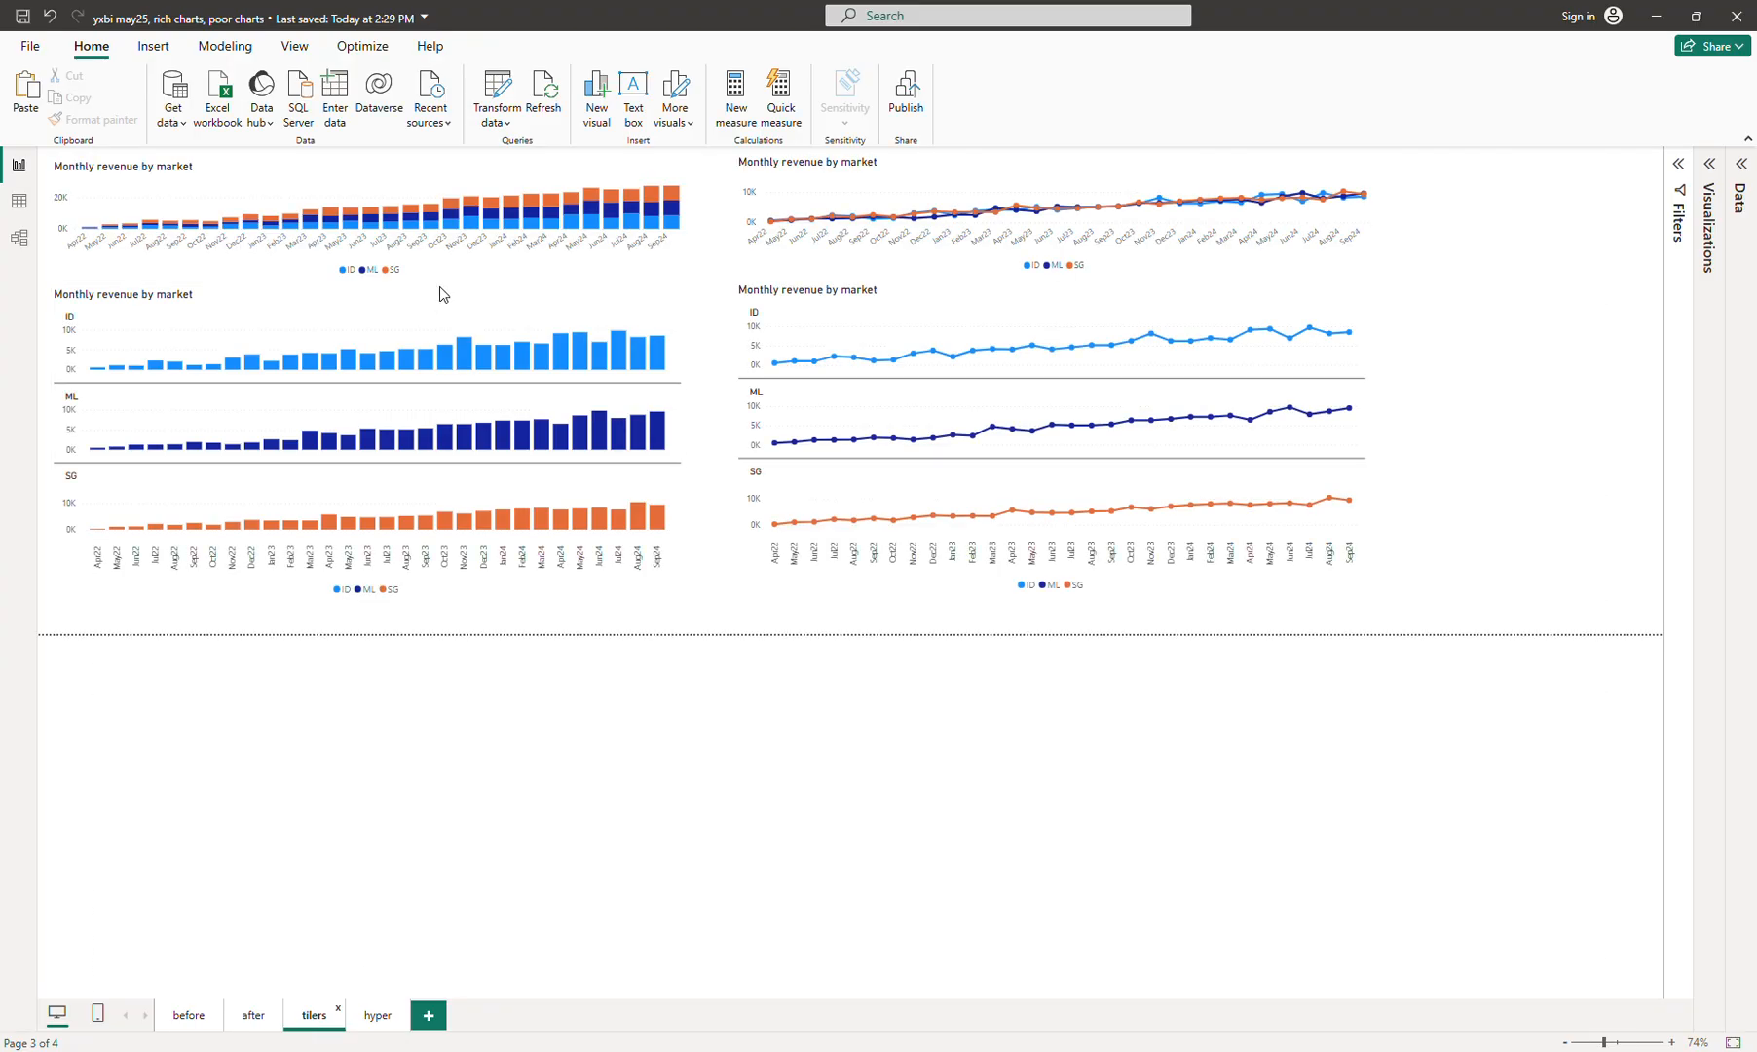
mouse_move(460, 222)
click(379, 1015)
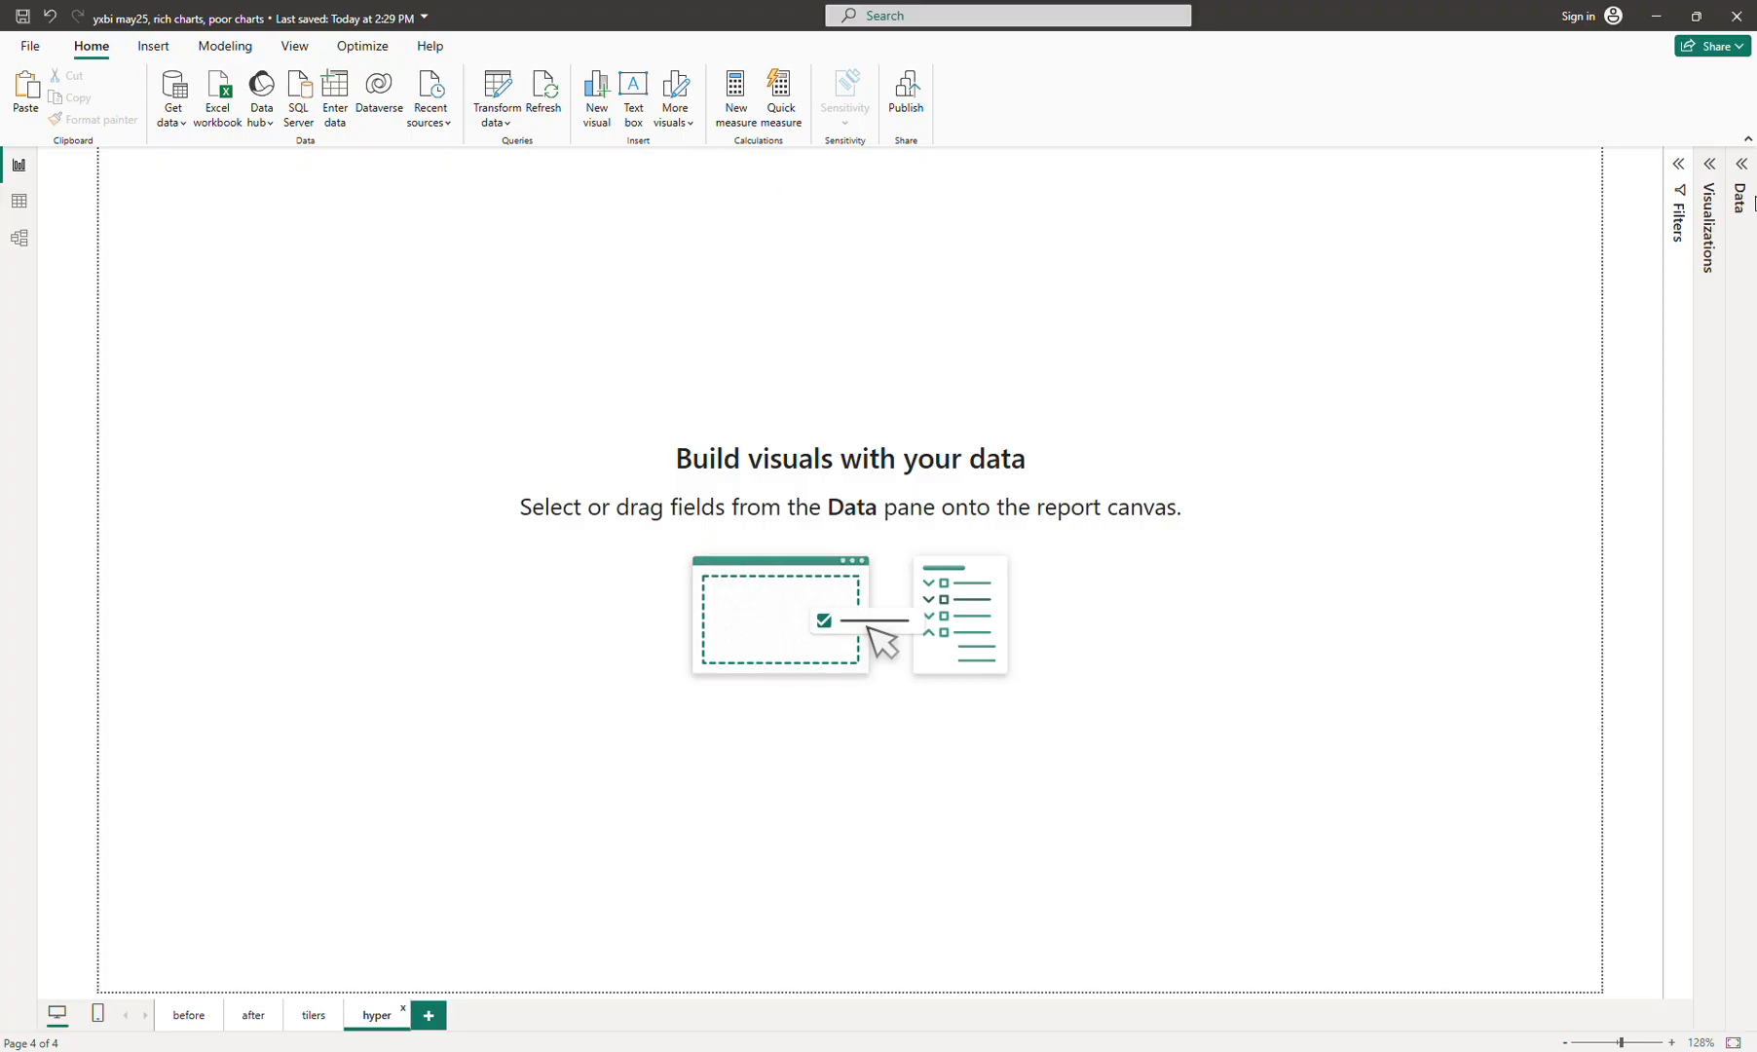
Create a calculated table named t2_hyper, leaving its formula on a second line, and enlarge the formula text
click(1745, 208)
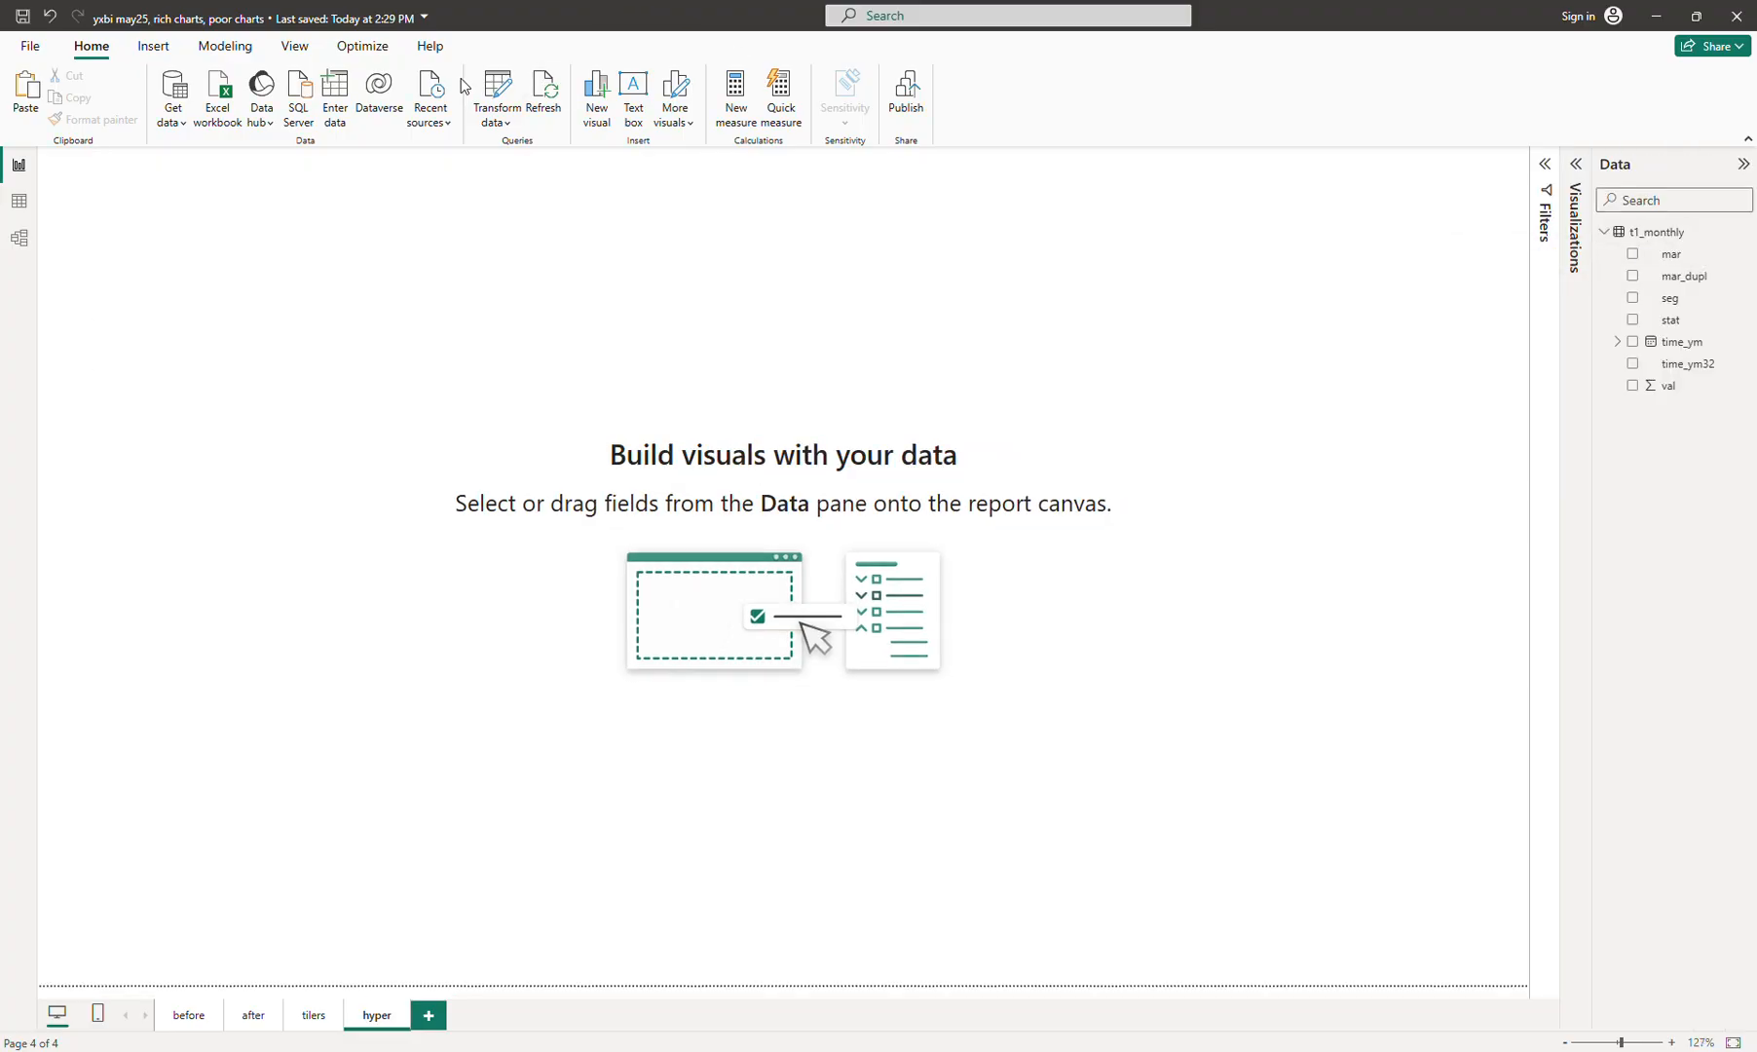
click(223, 50)
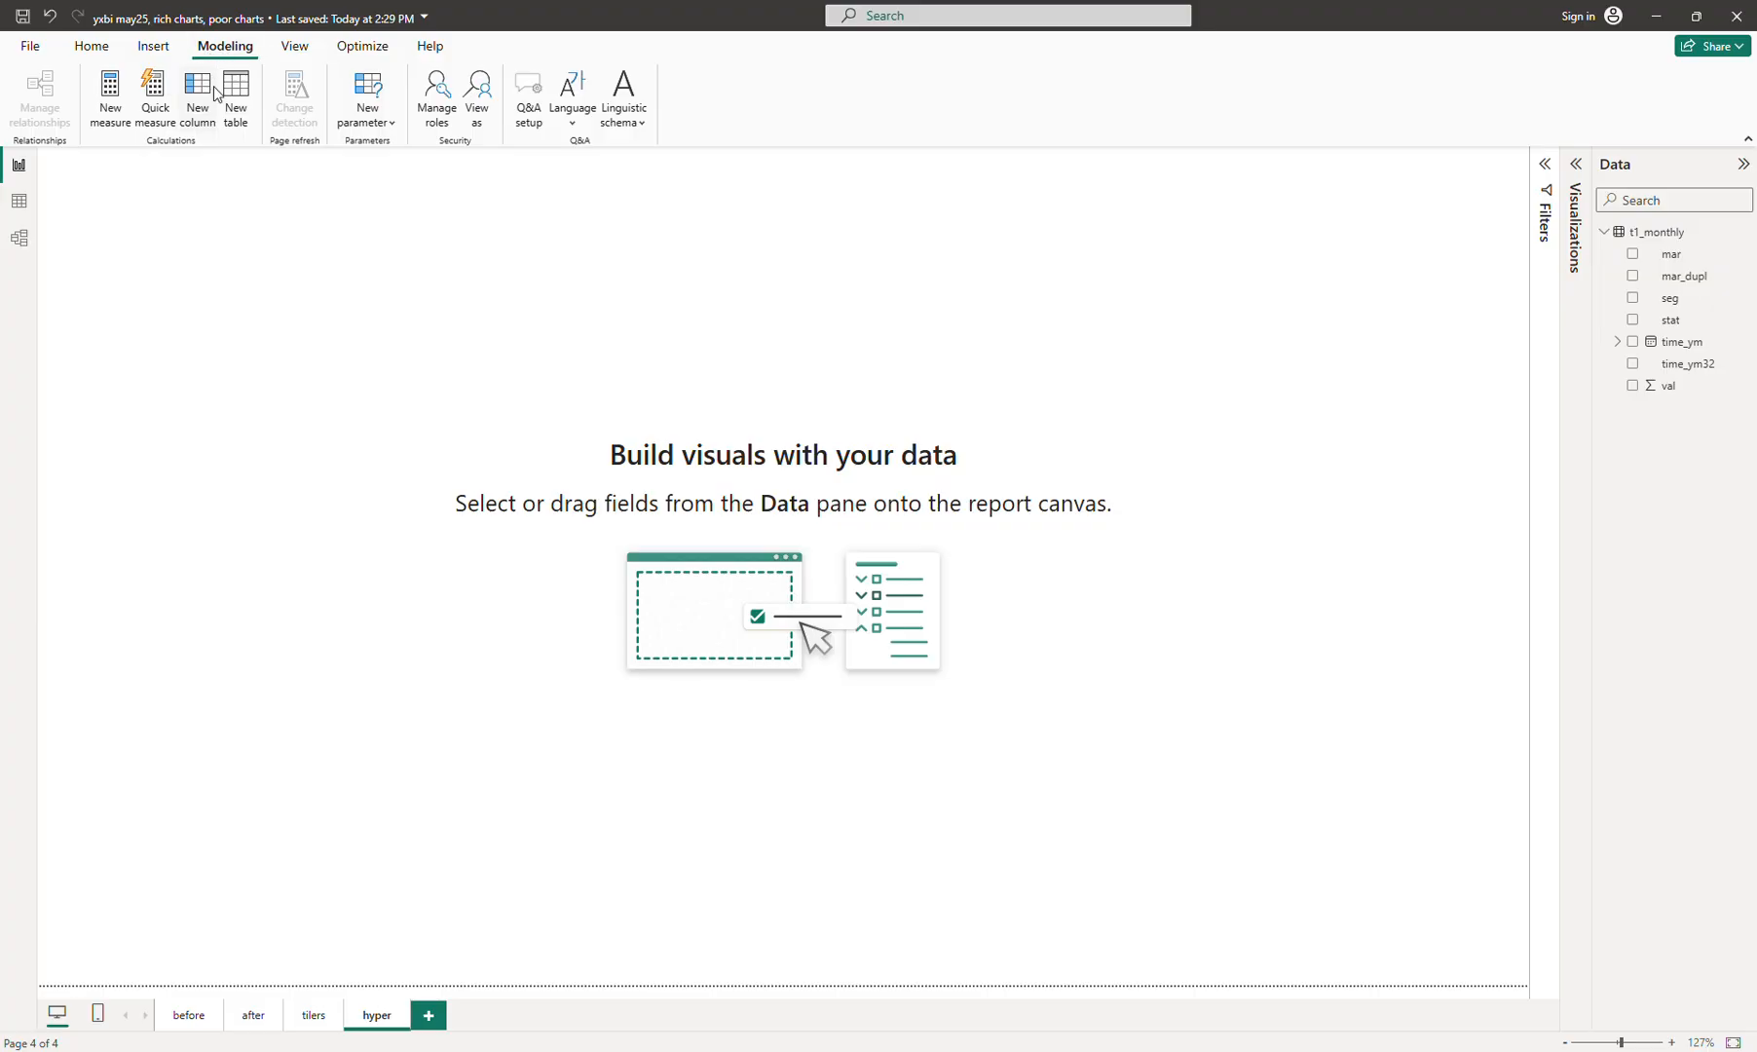
click(238, 126)
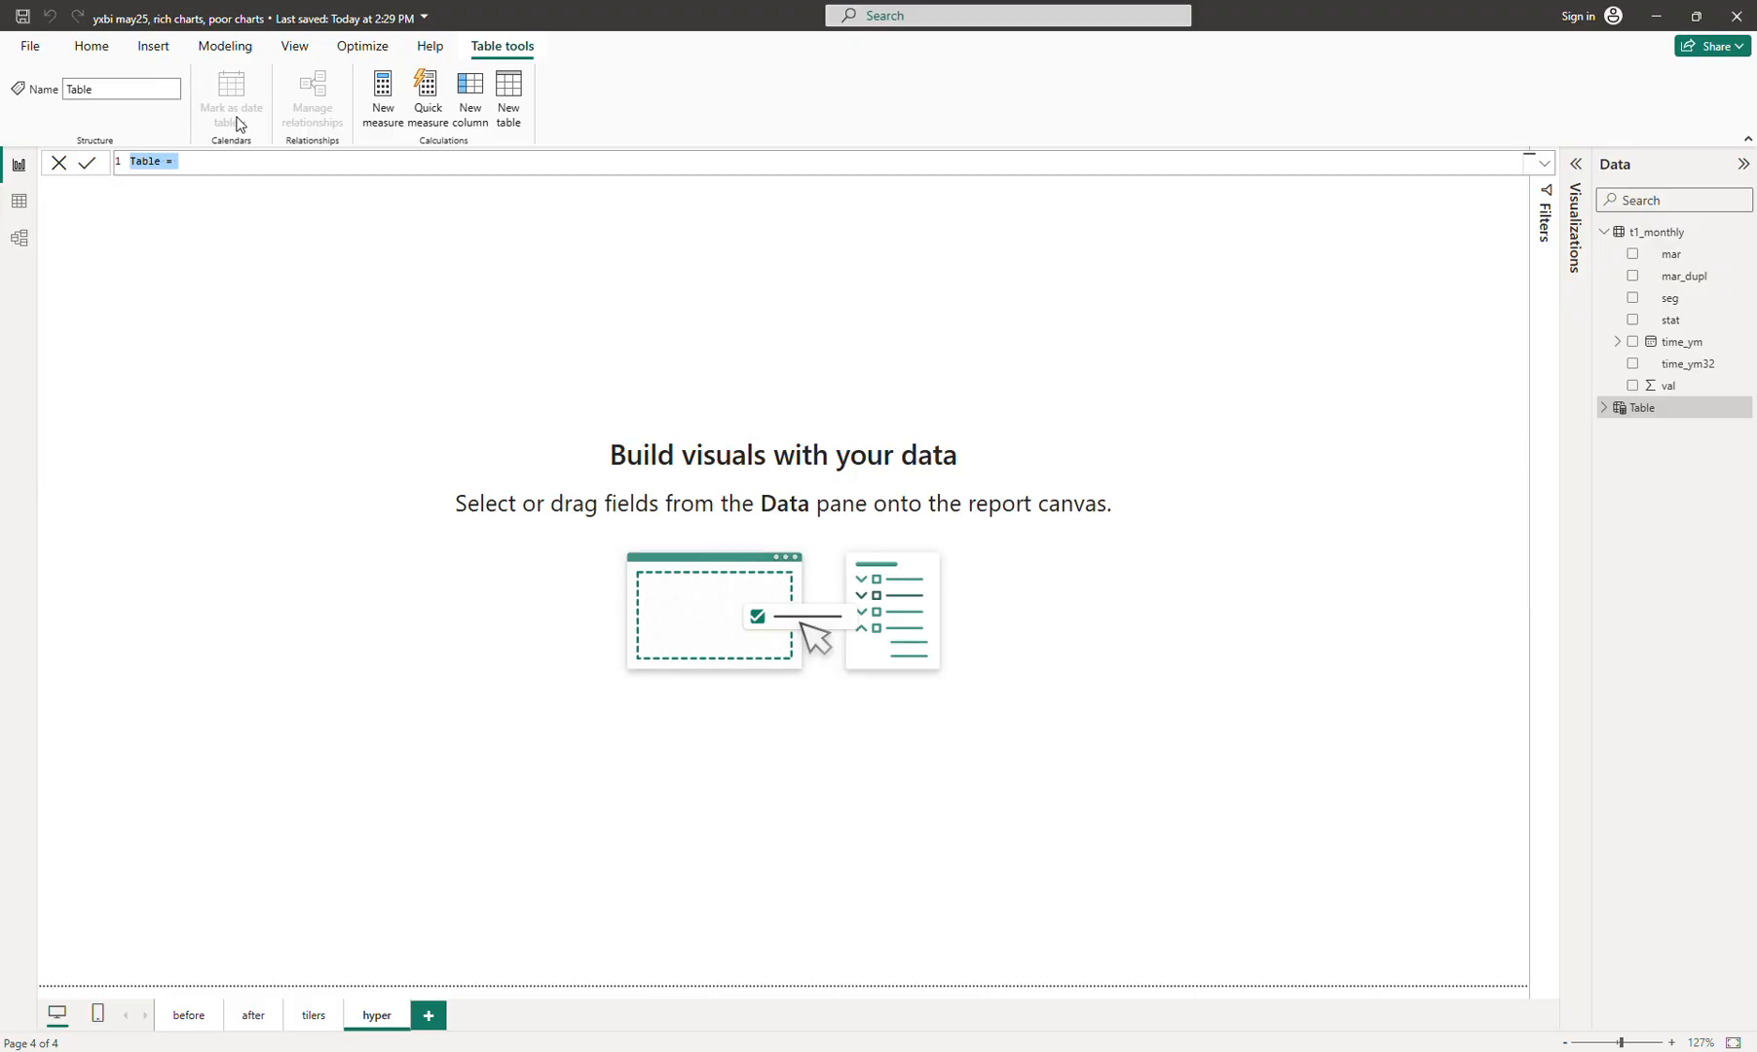
text(t2_hyper =)
key(shift+Return)
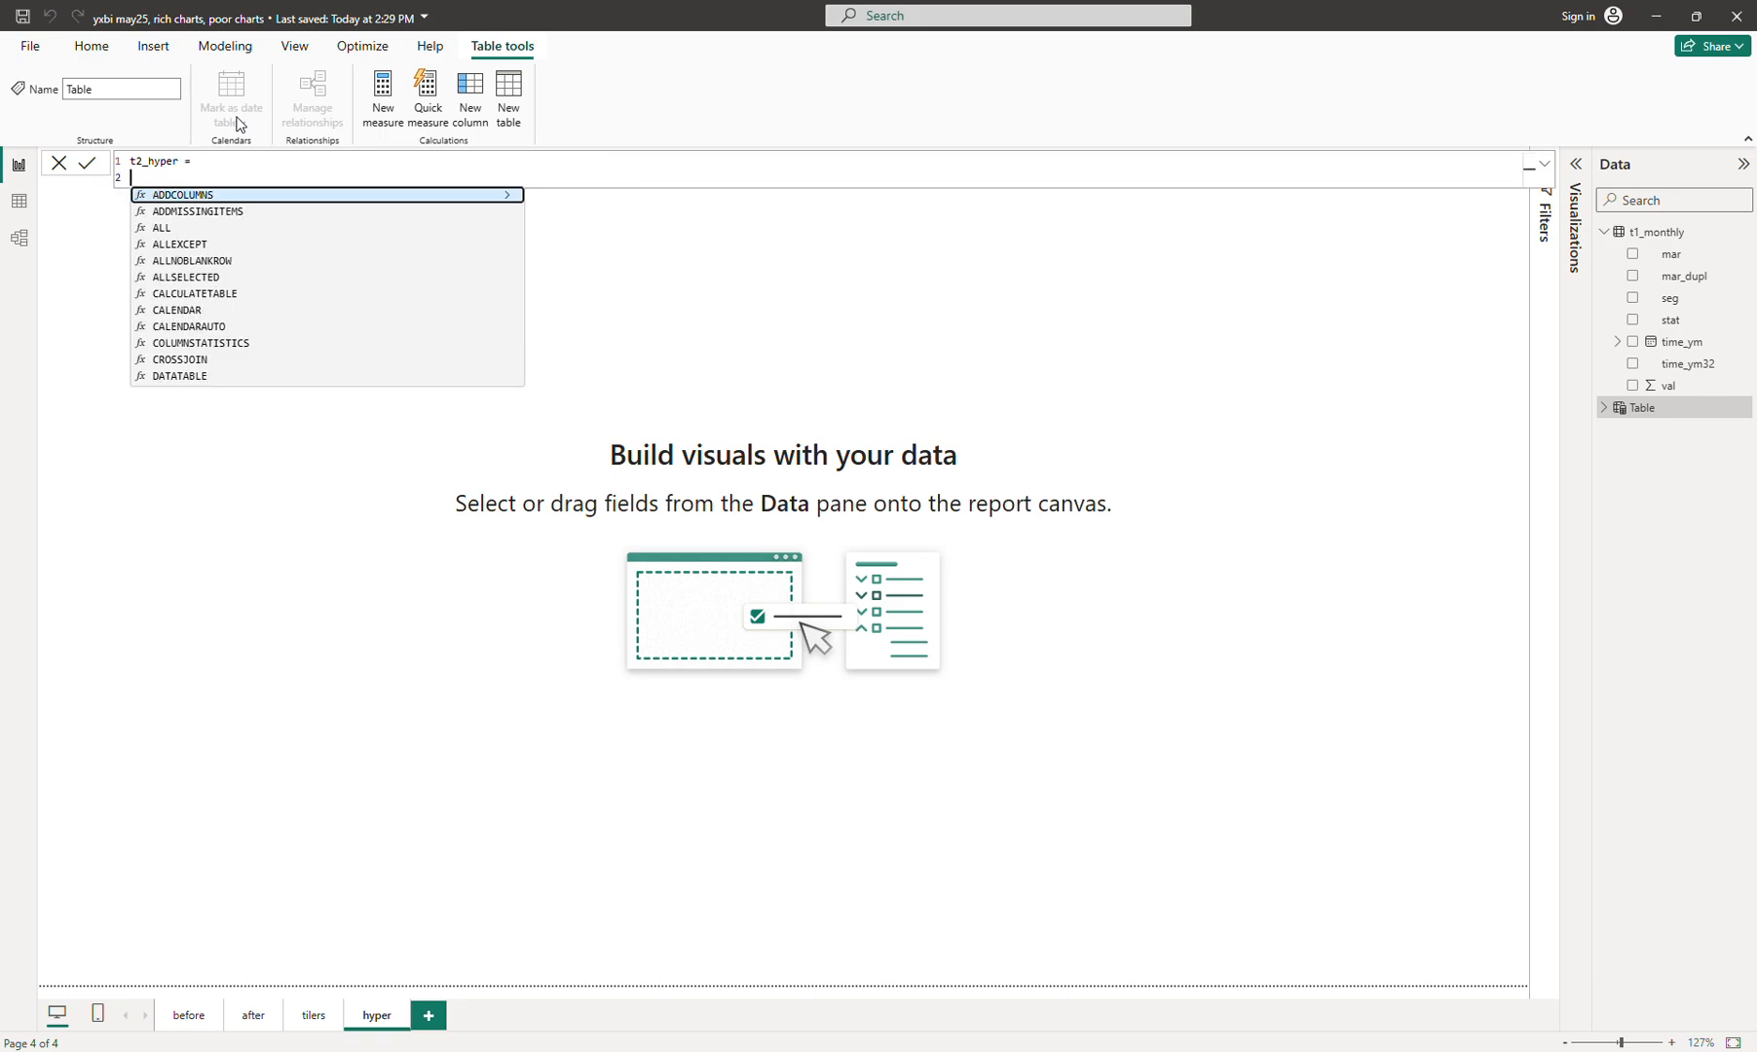
click(603, 162)
ctrl+scroll(603, 162, up, 5)
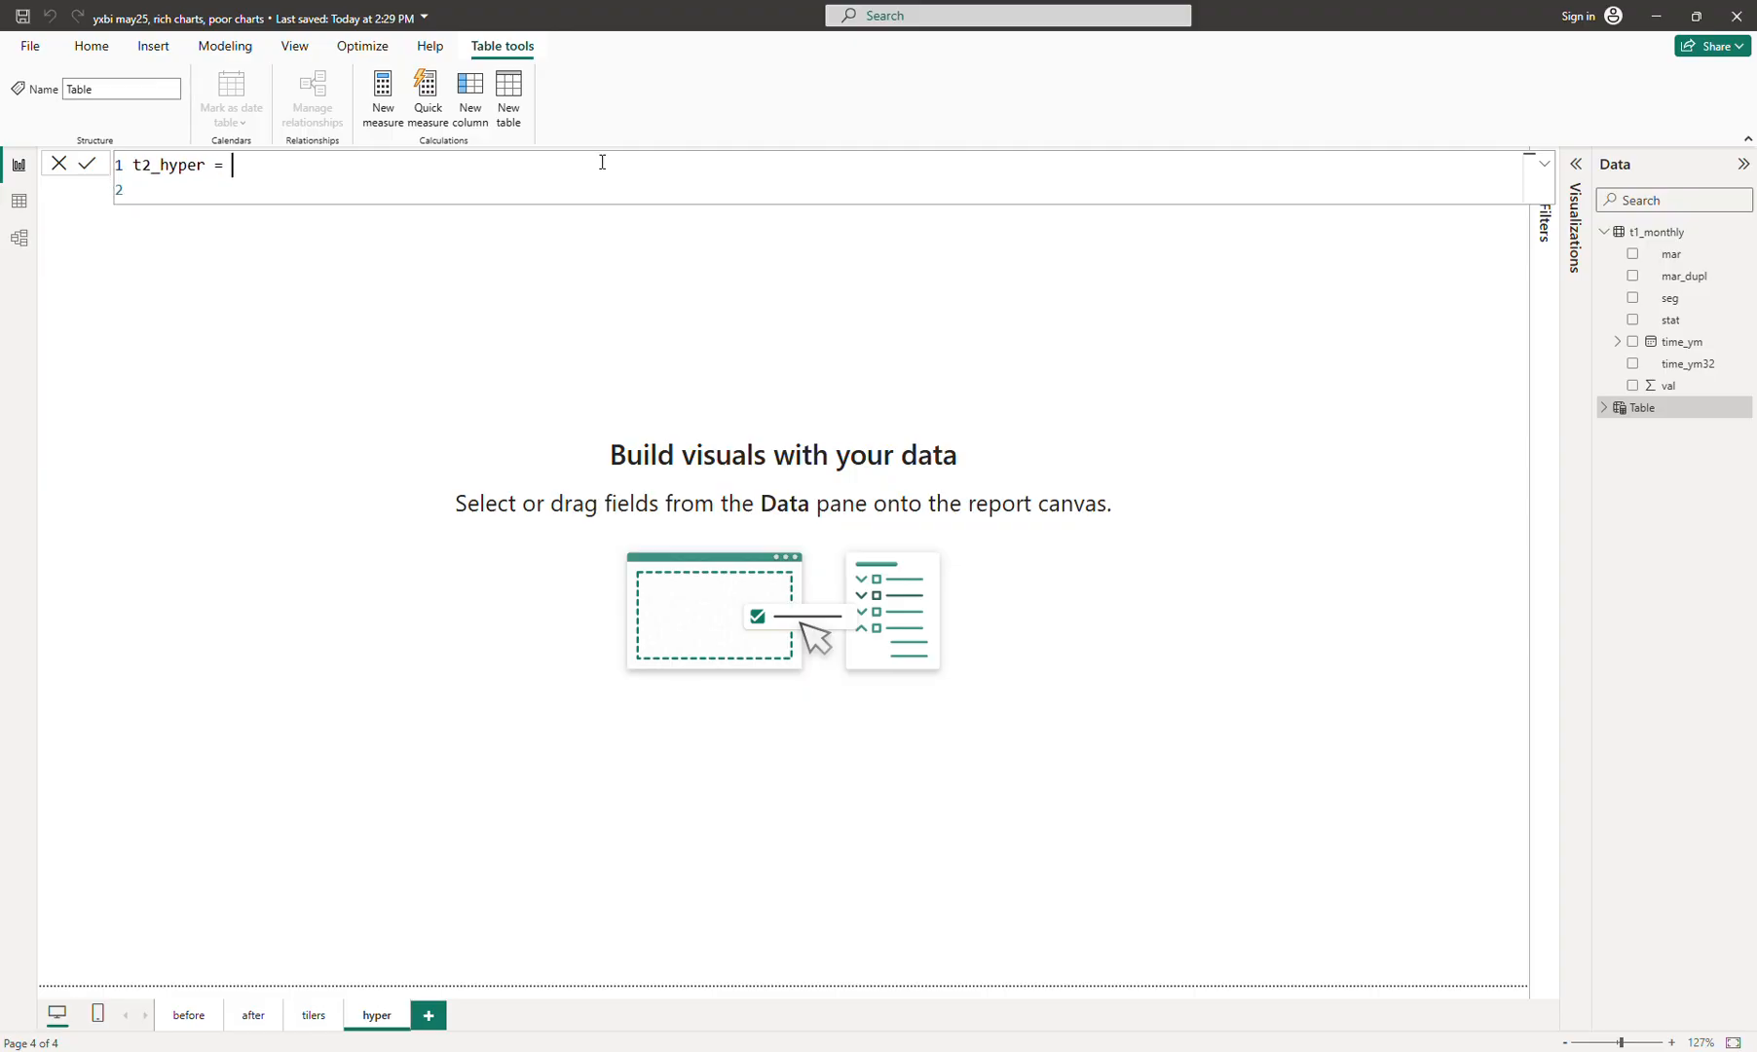
ctrl+scroll(603, 162, up, 4)
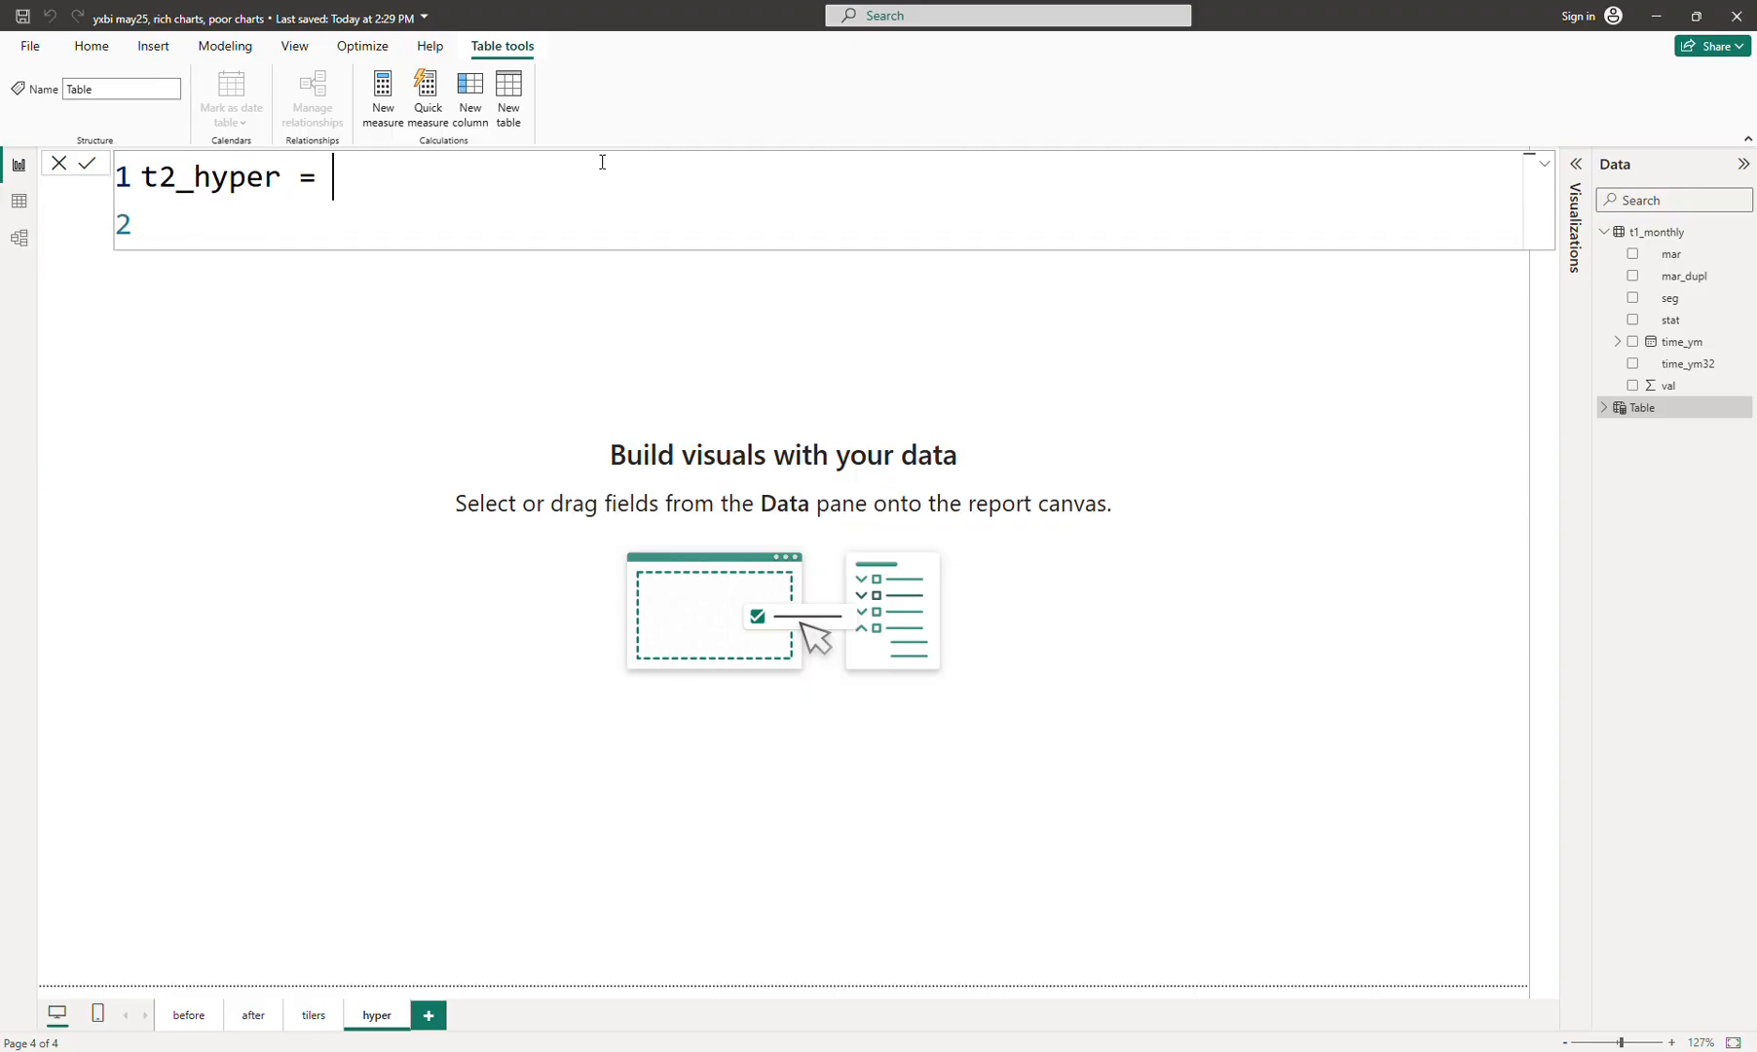
key(Down)
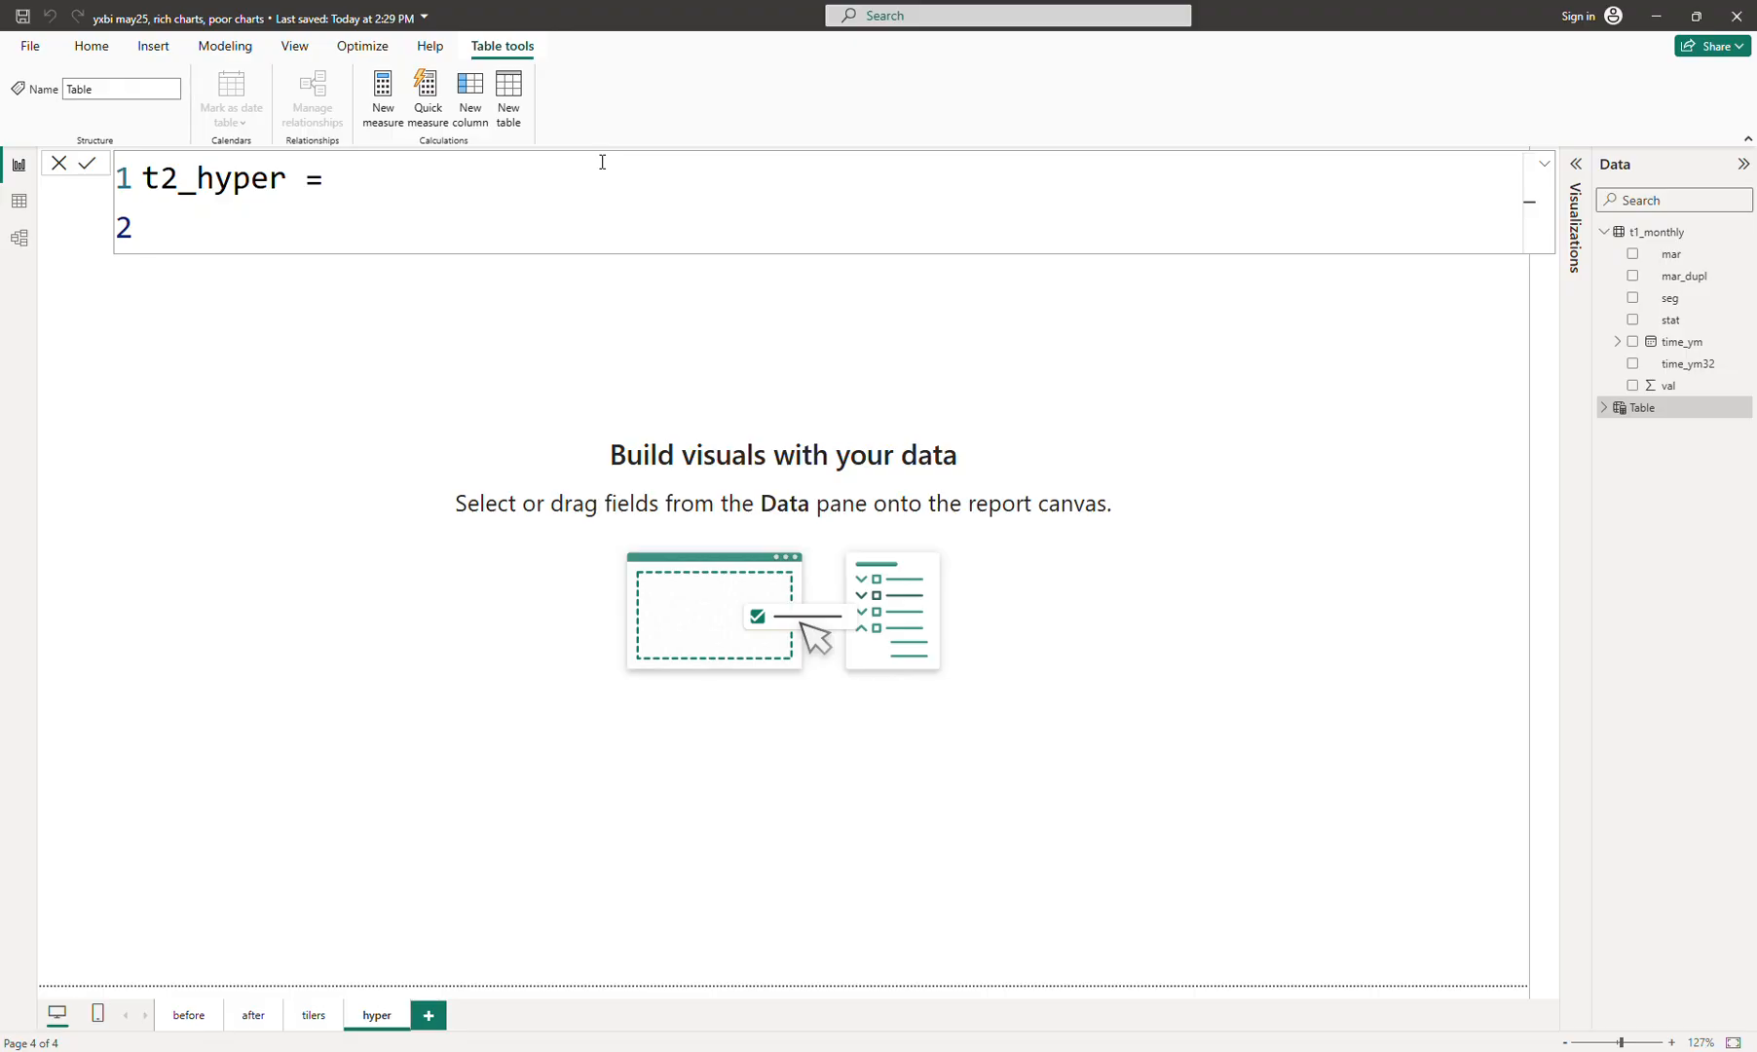
Declare a variable step1 in the t2_hyper formula that starts an ADDCOLUMNS call on t1_monthly
text(var s1)
key(BackSpace)
key(BackSpace)
text(tep1 )
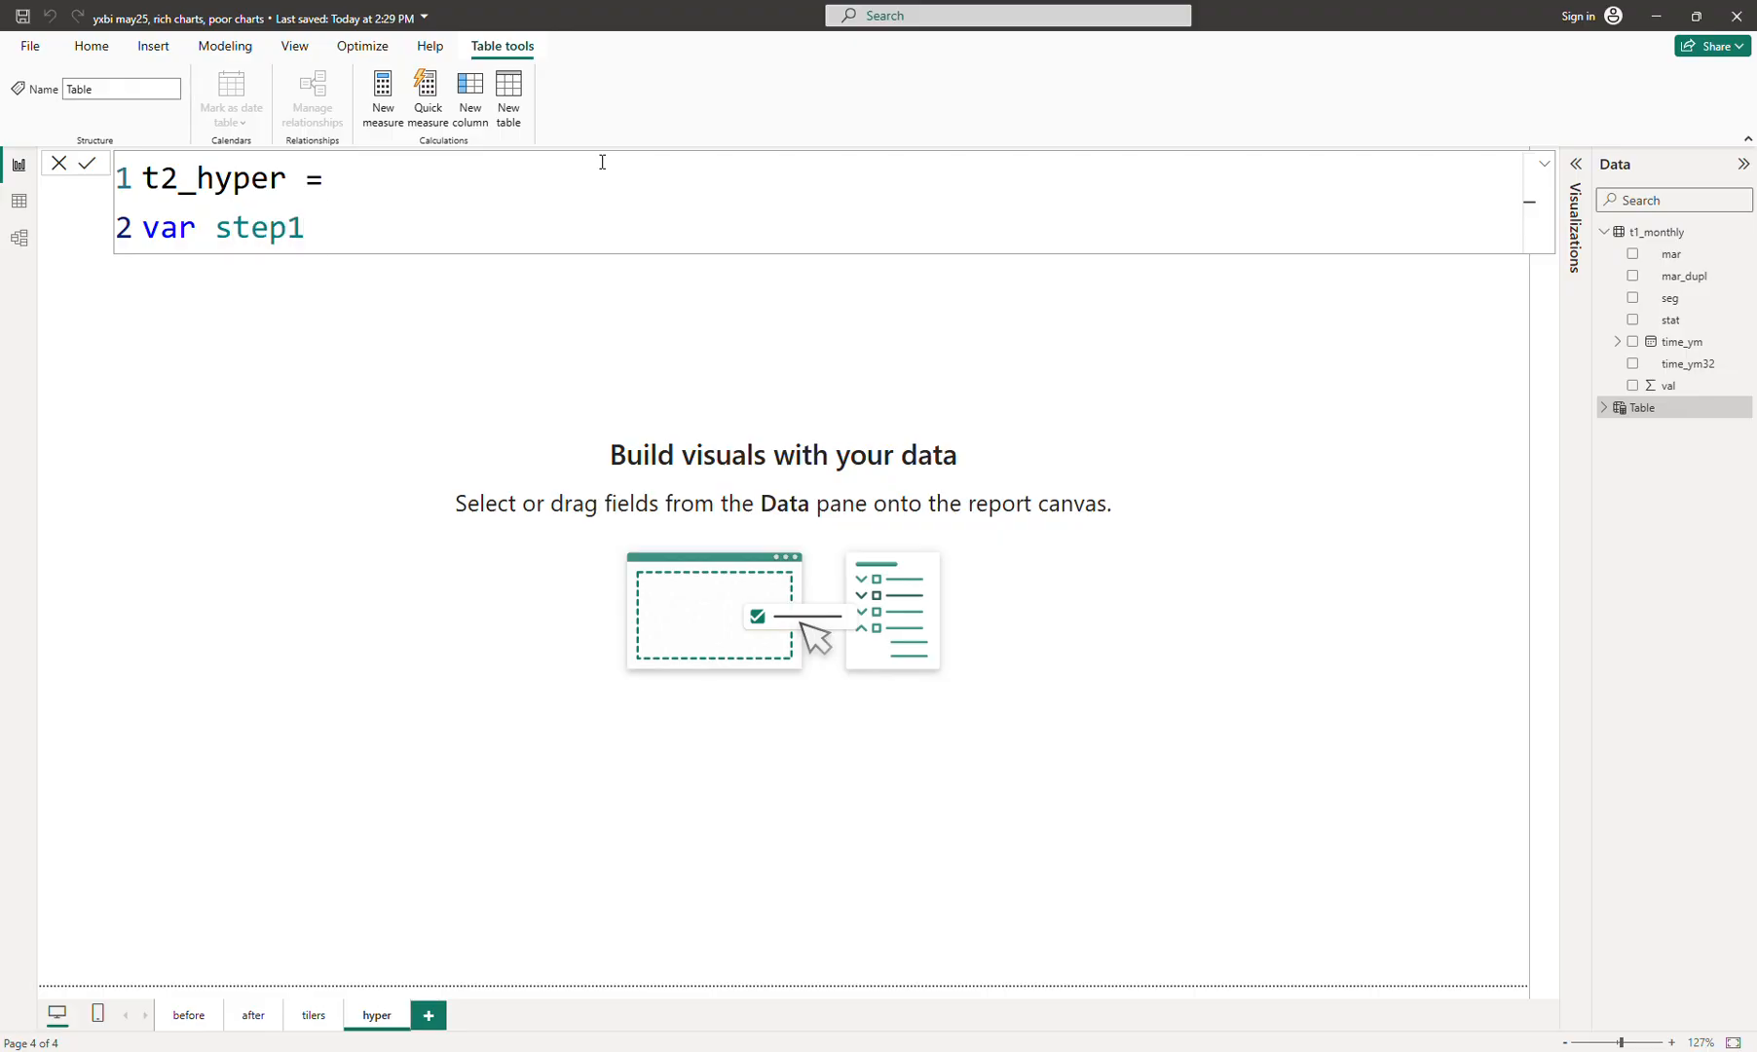
text(= add)
key(Tab)
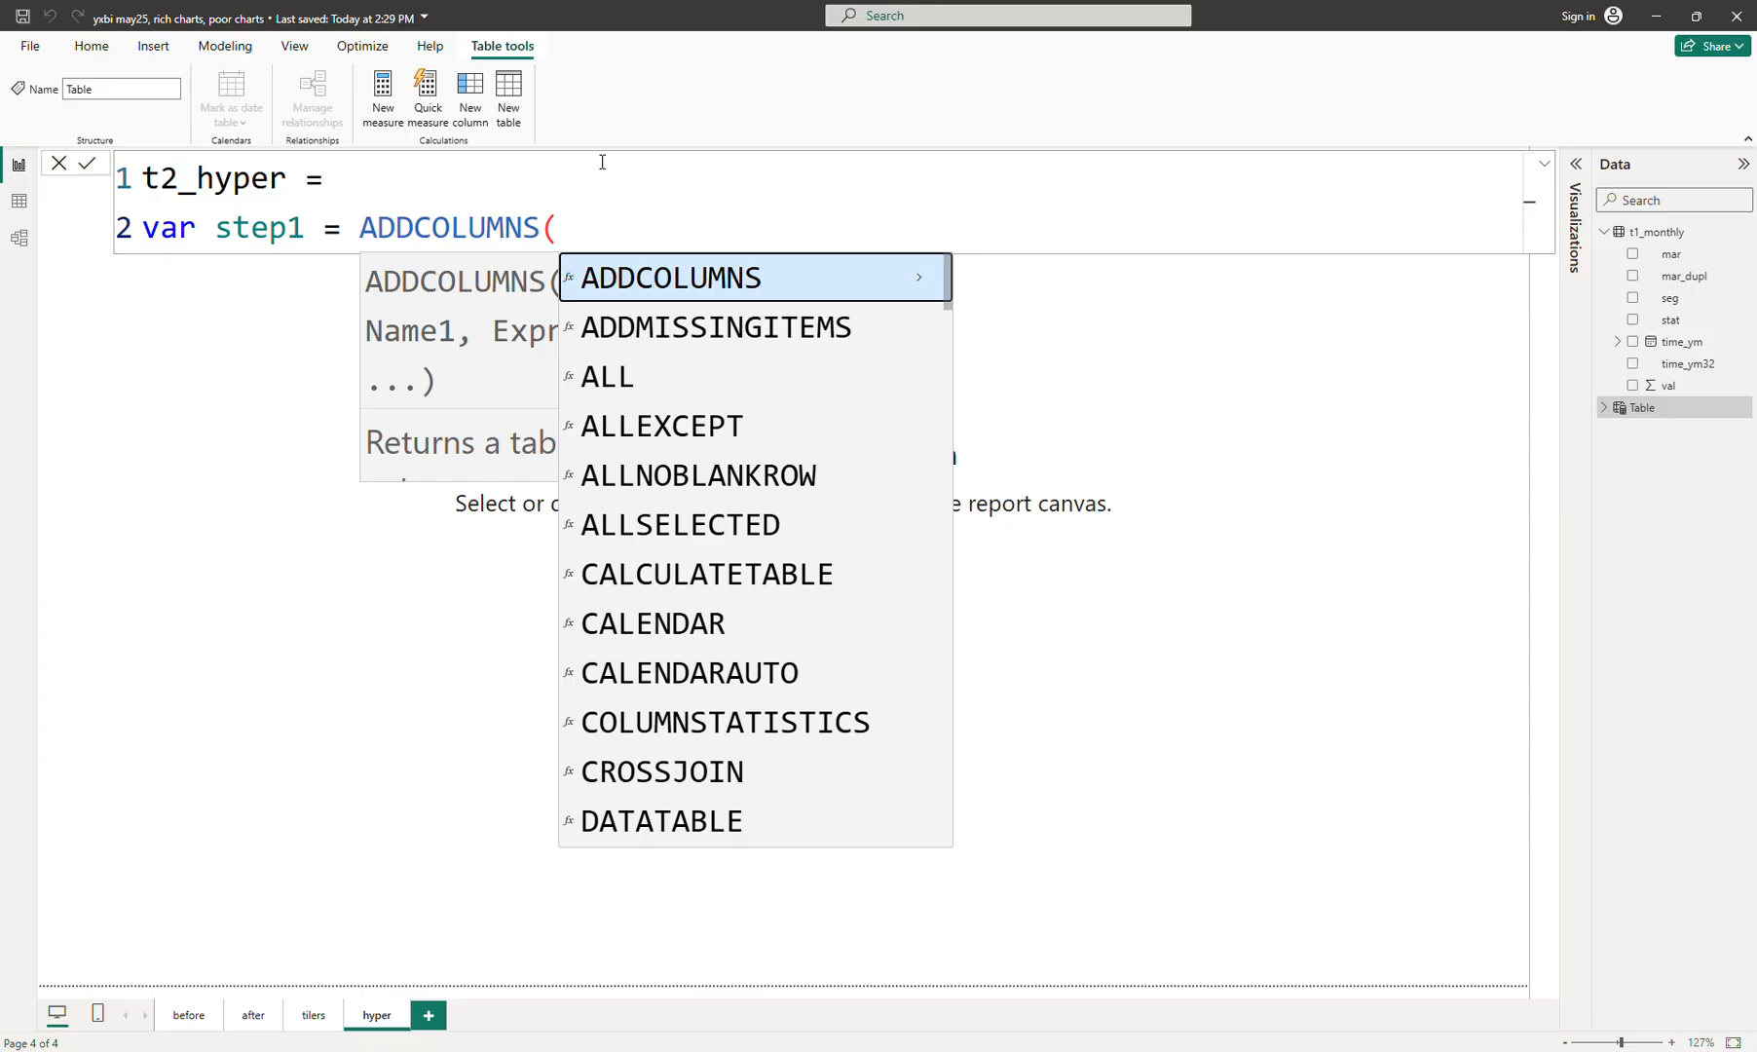
text(t)
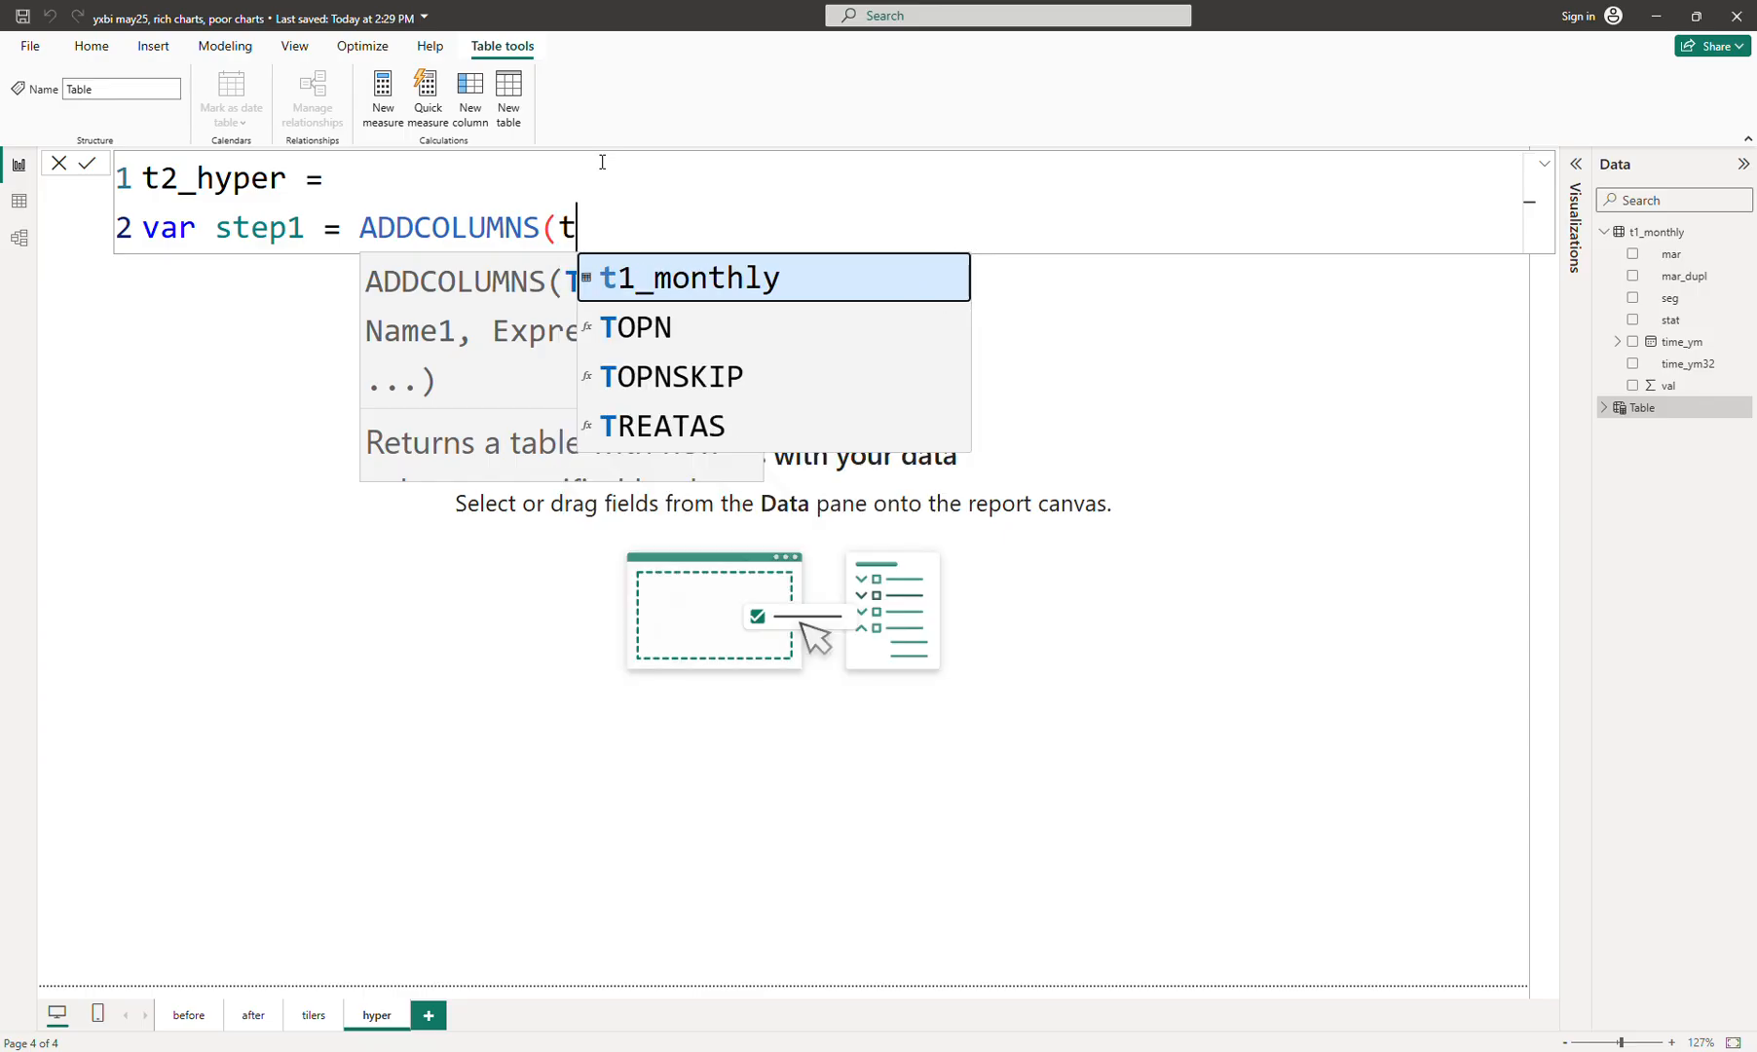
key(Tab)
text(,)
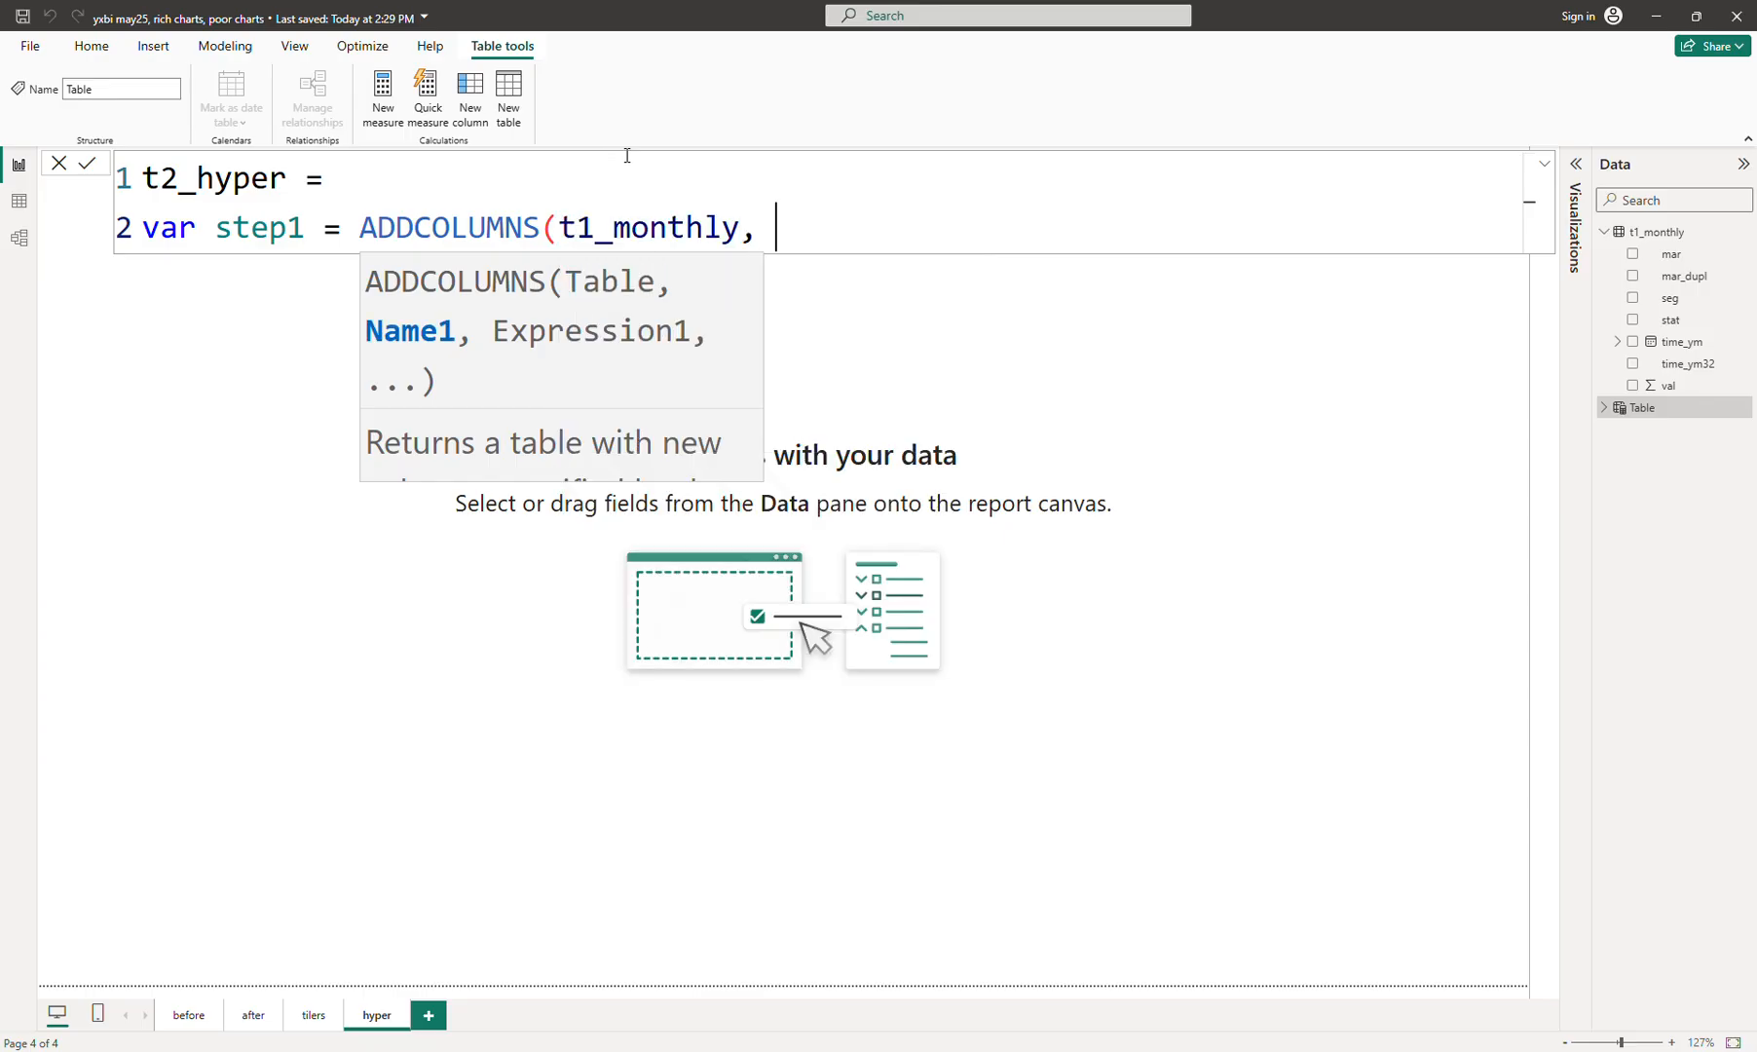
Complete step1 with a column named "tile" holding the text "mar/gl", and start a new formula line
click(828, 225)
text("to)
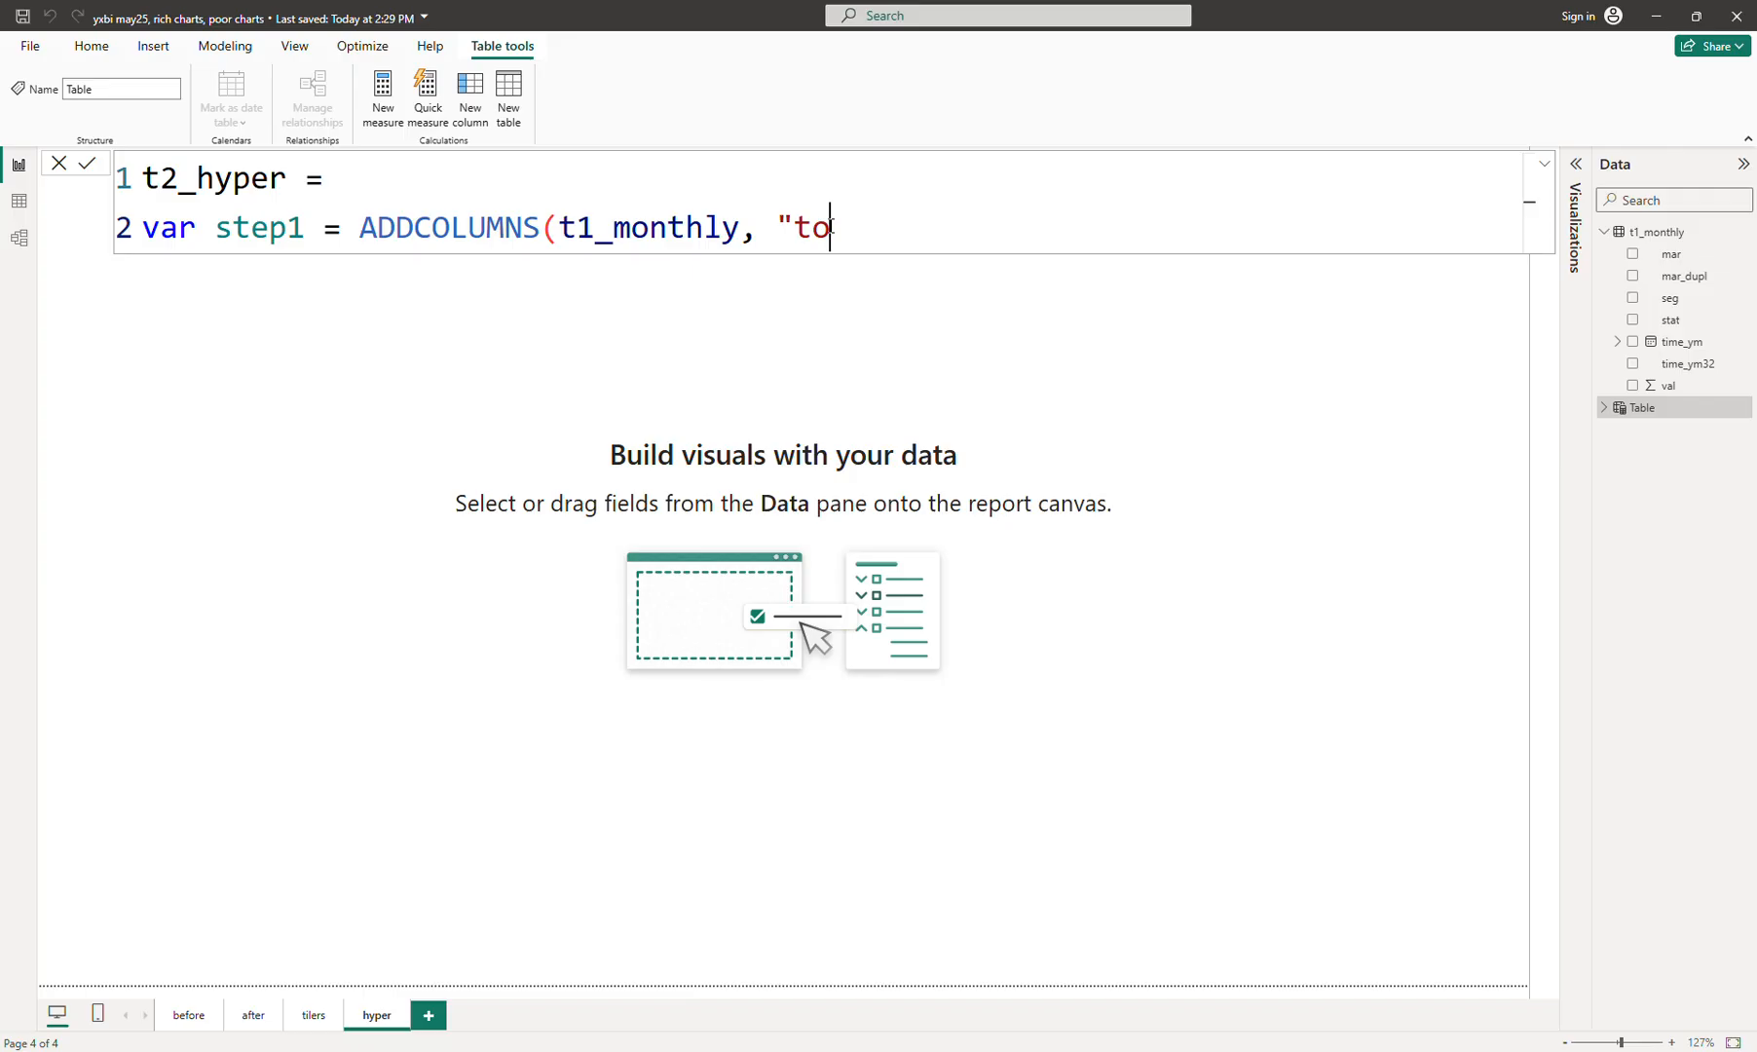
key(BackSpace)
text(ile", ")
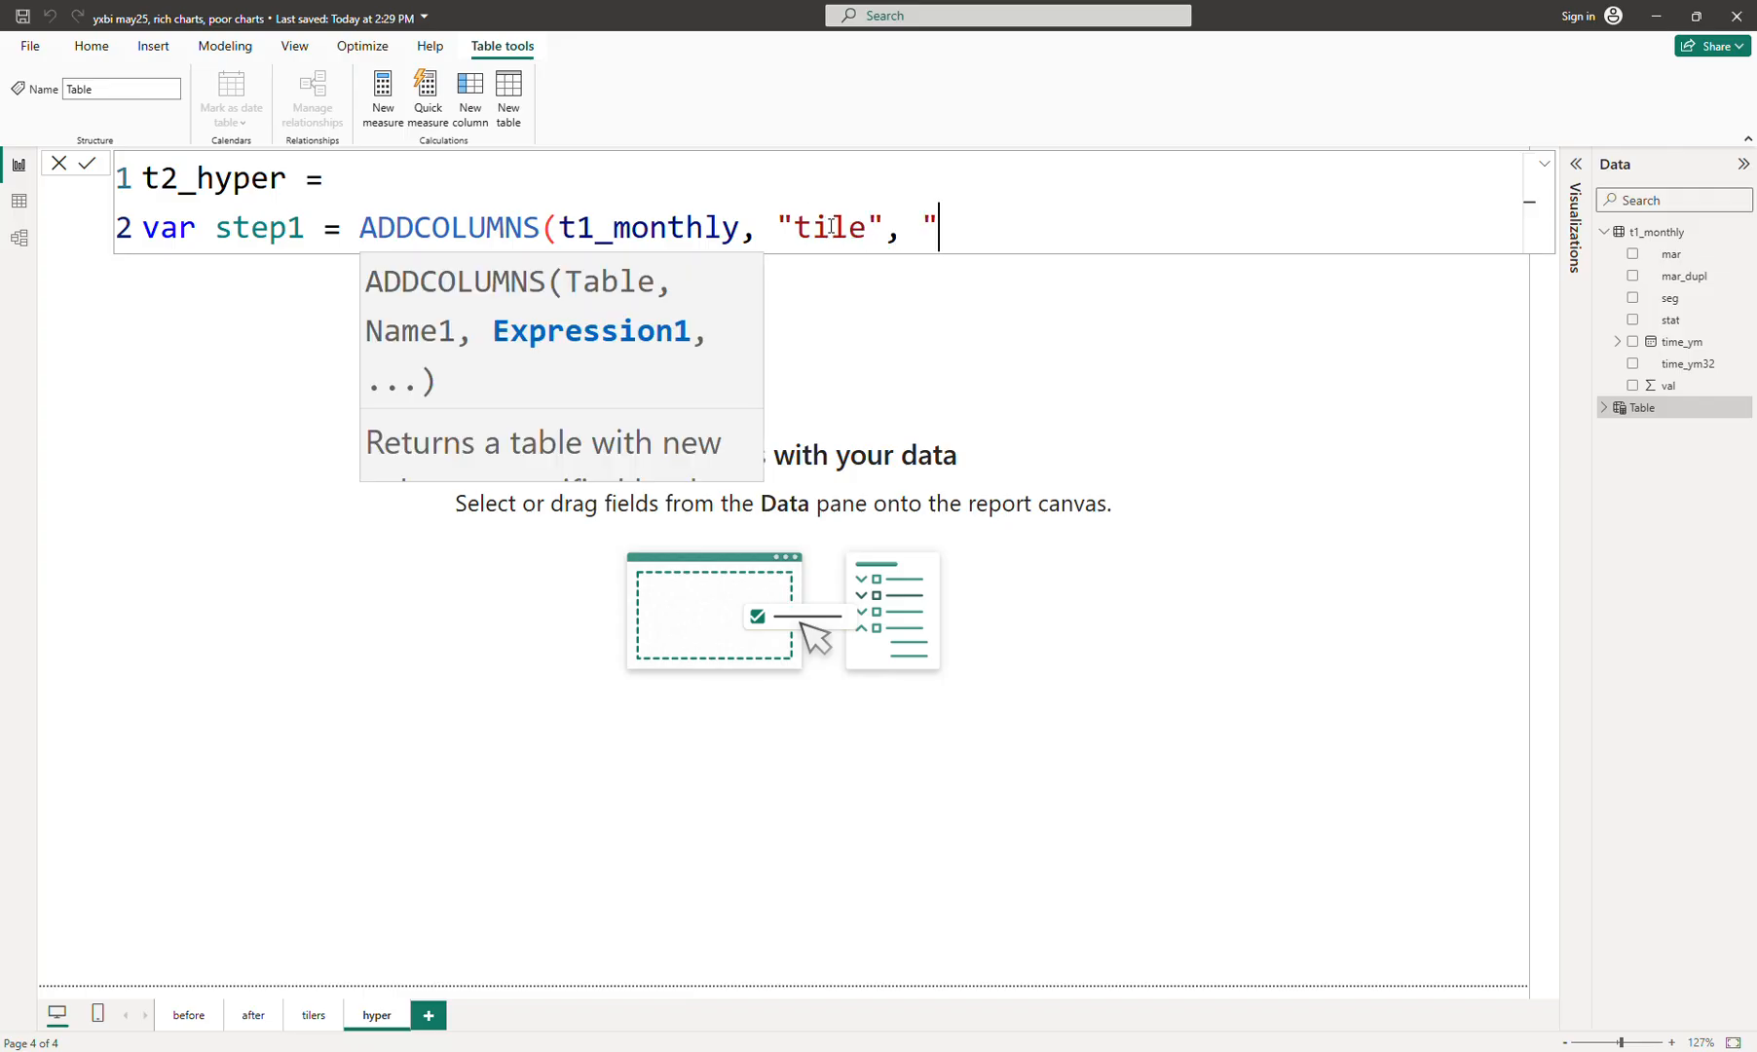
text(mar/gl"))
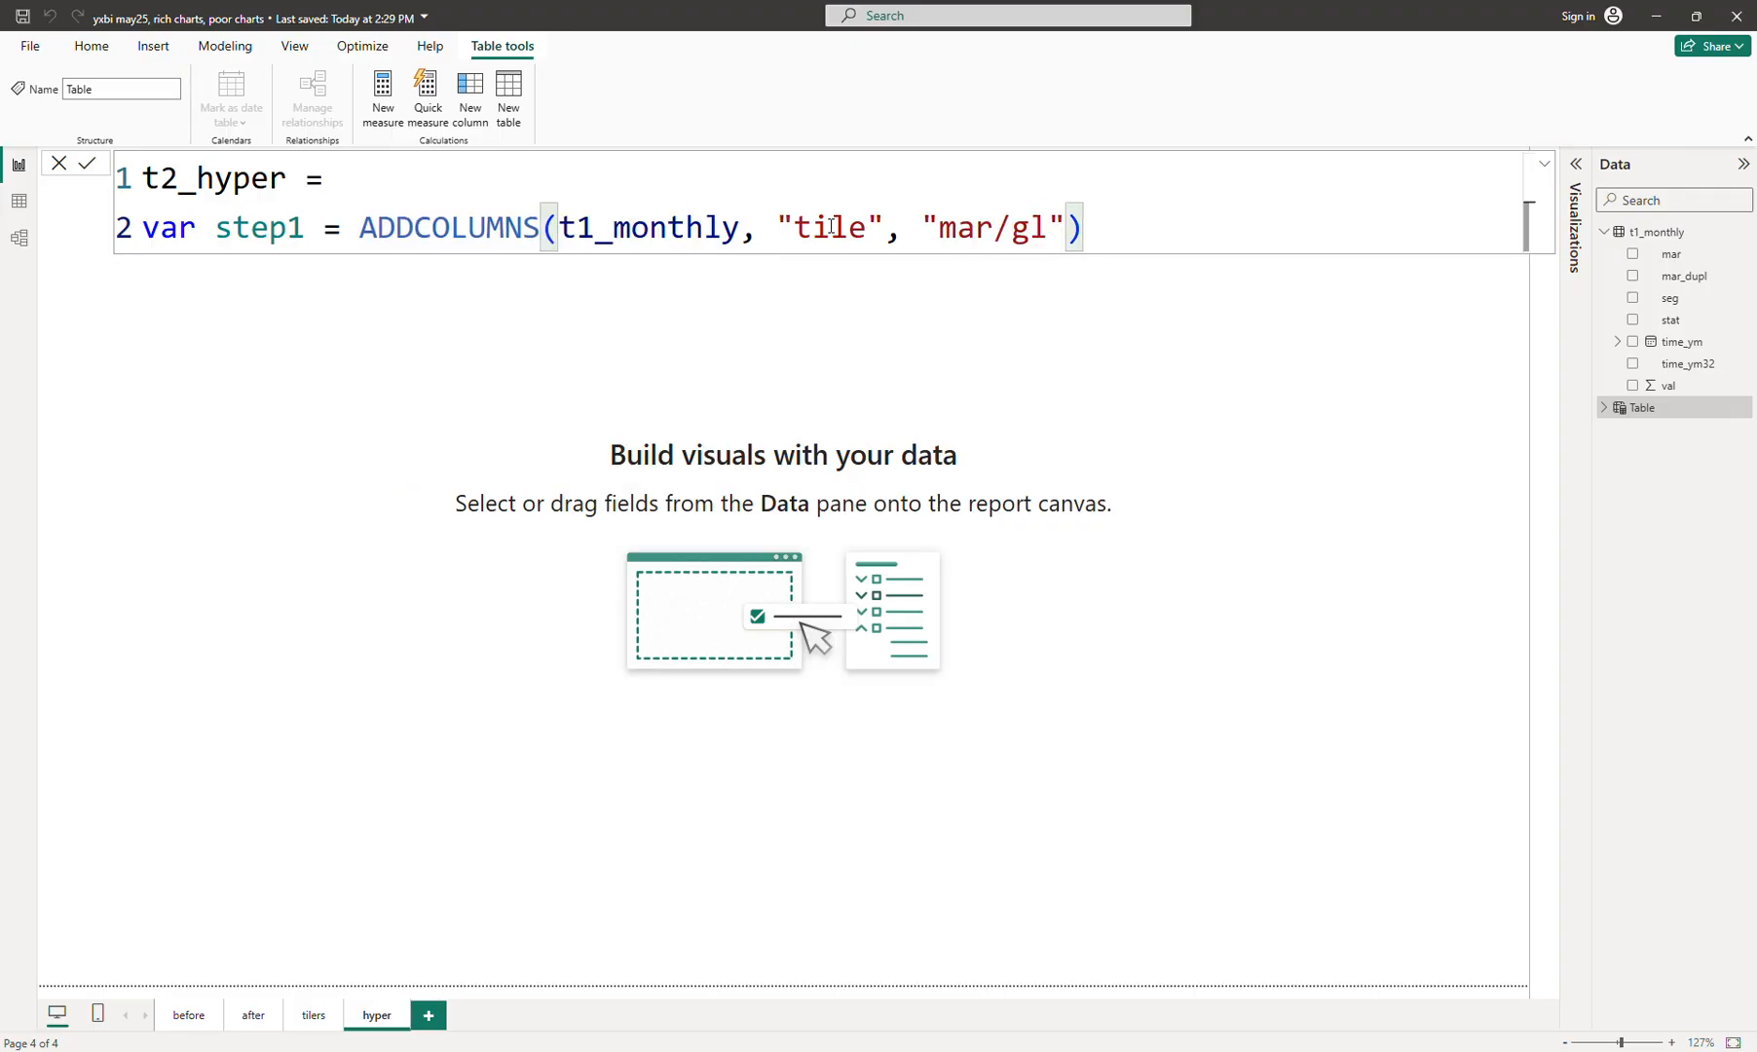
key(Left)
key(Right)
key(shift+Return)
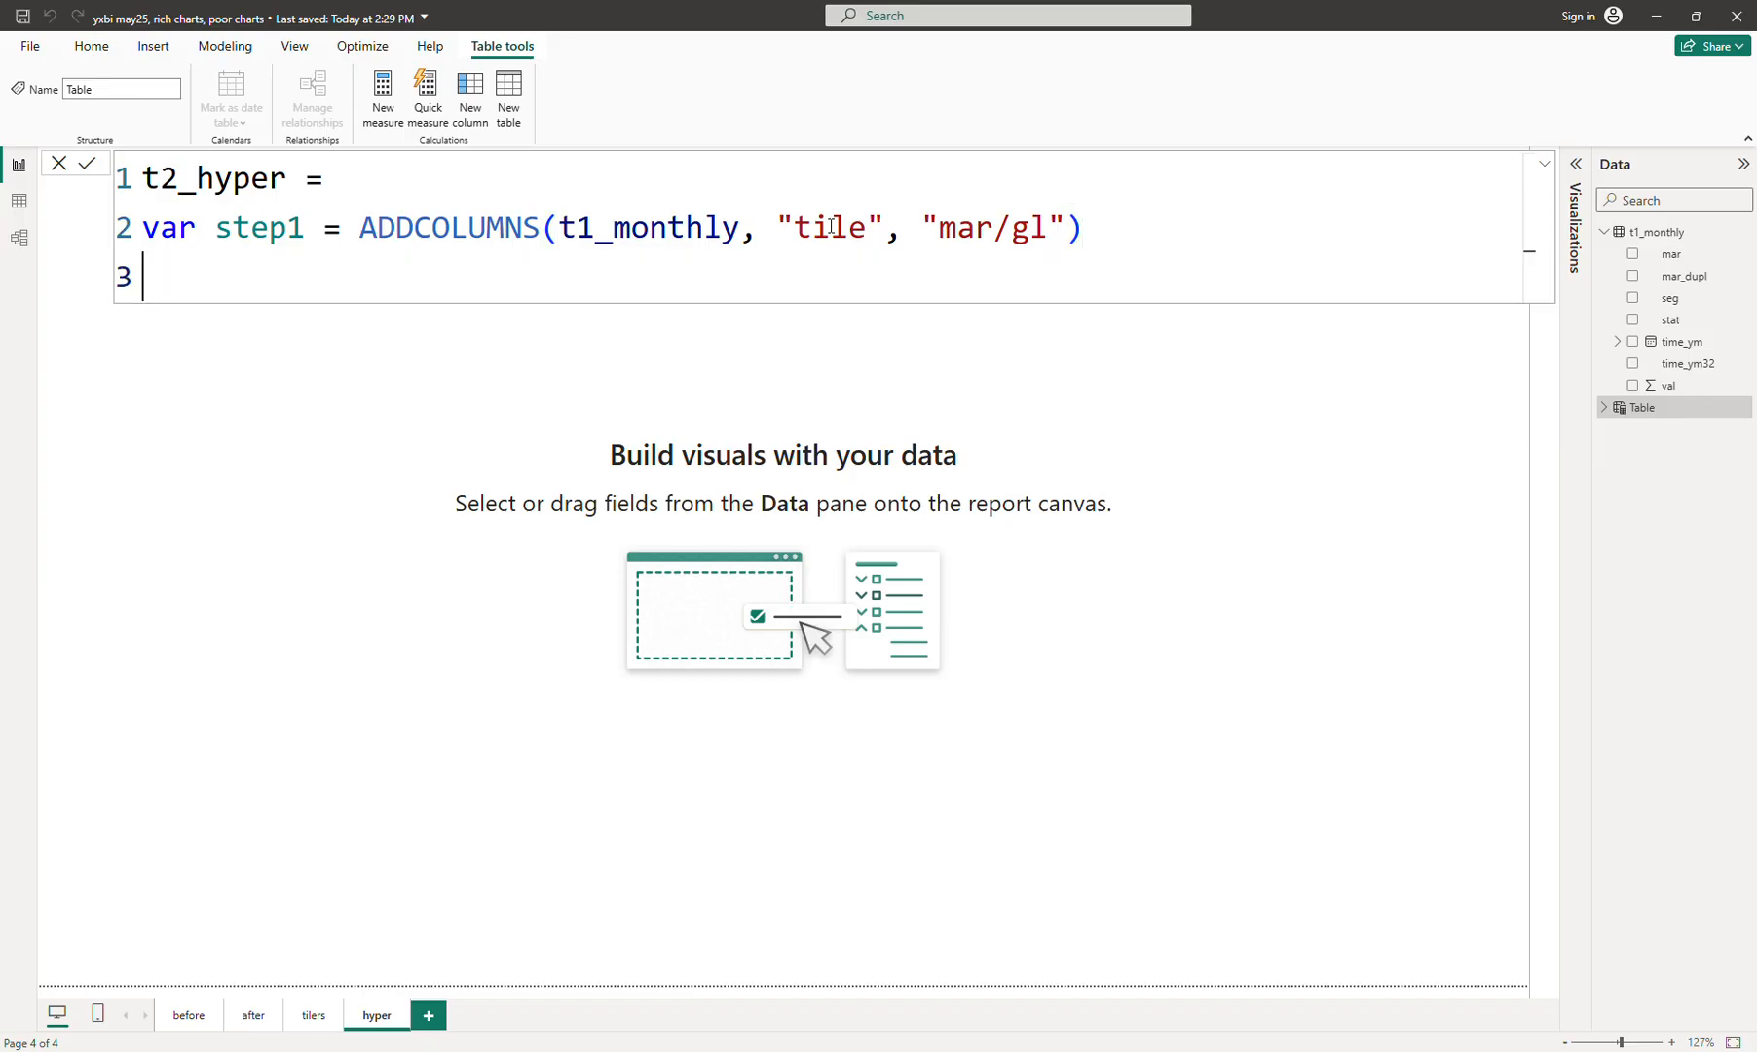
Duplicate the step1 line below itself and rename the copied variable to step2
key(shift+Up)
key(ctrl+c)
key(shift+Down)
key(ctrl+v)
key(Up)
key(Right)
key(Right)
key(Right)
key(Right)
key(Right)
key(Right)
key(Right)
key(Right)
key(shift+Right)
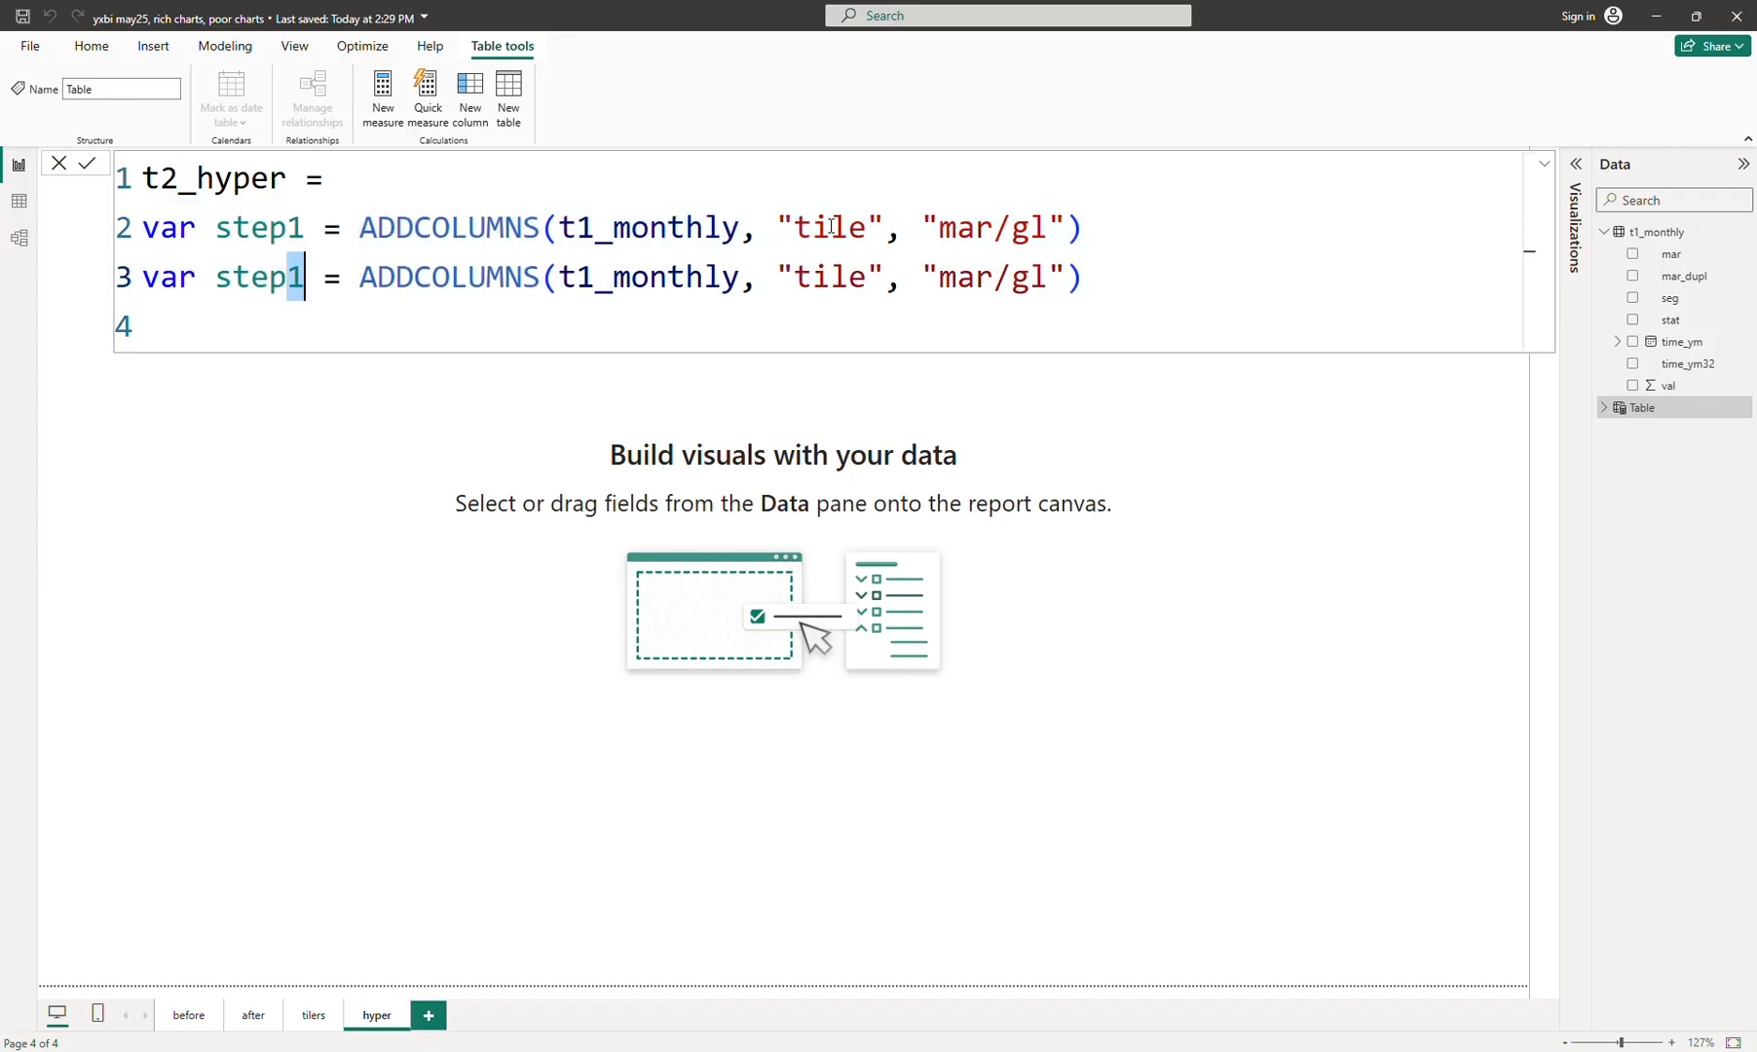
text(2)
Change the tile expression in step2 to "mar/" + [mar]
click(1003, 277)
key(Delete)
key(Delete)
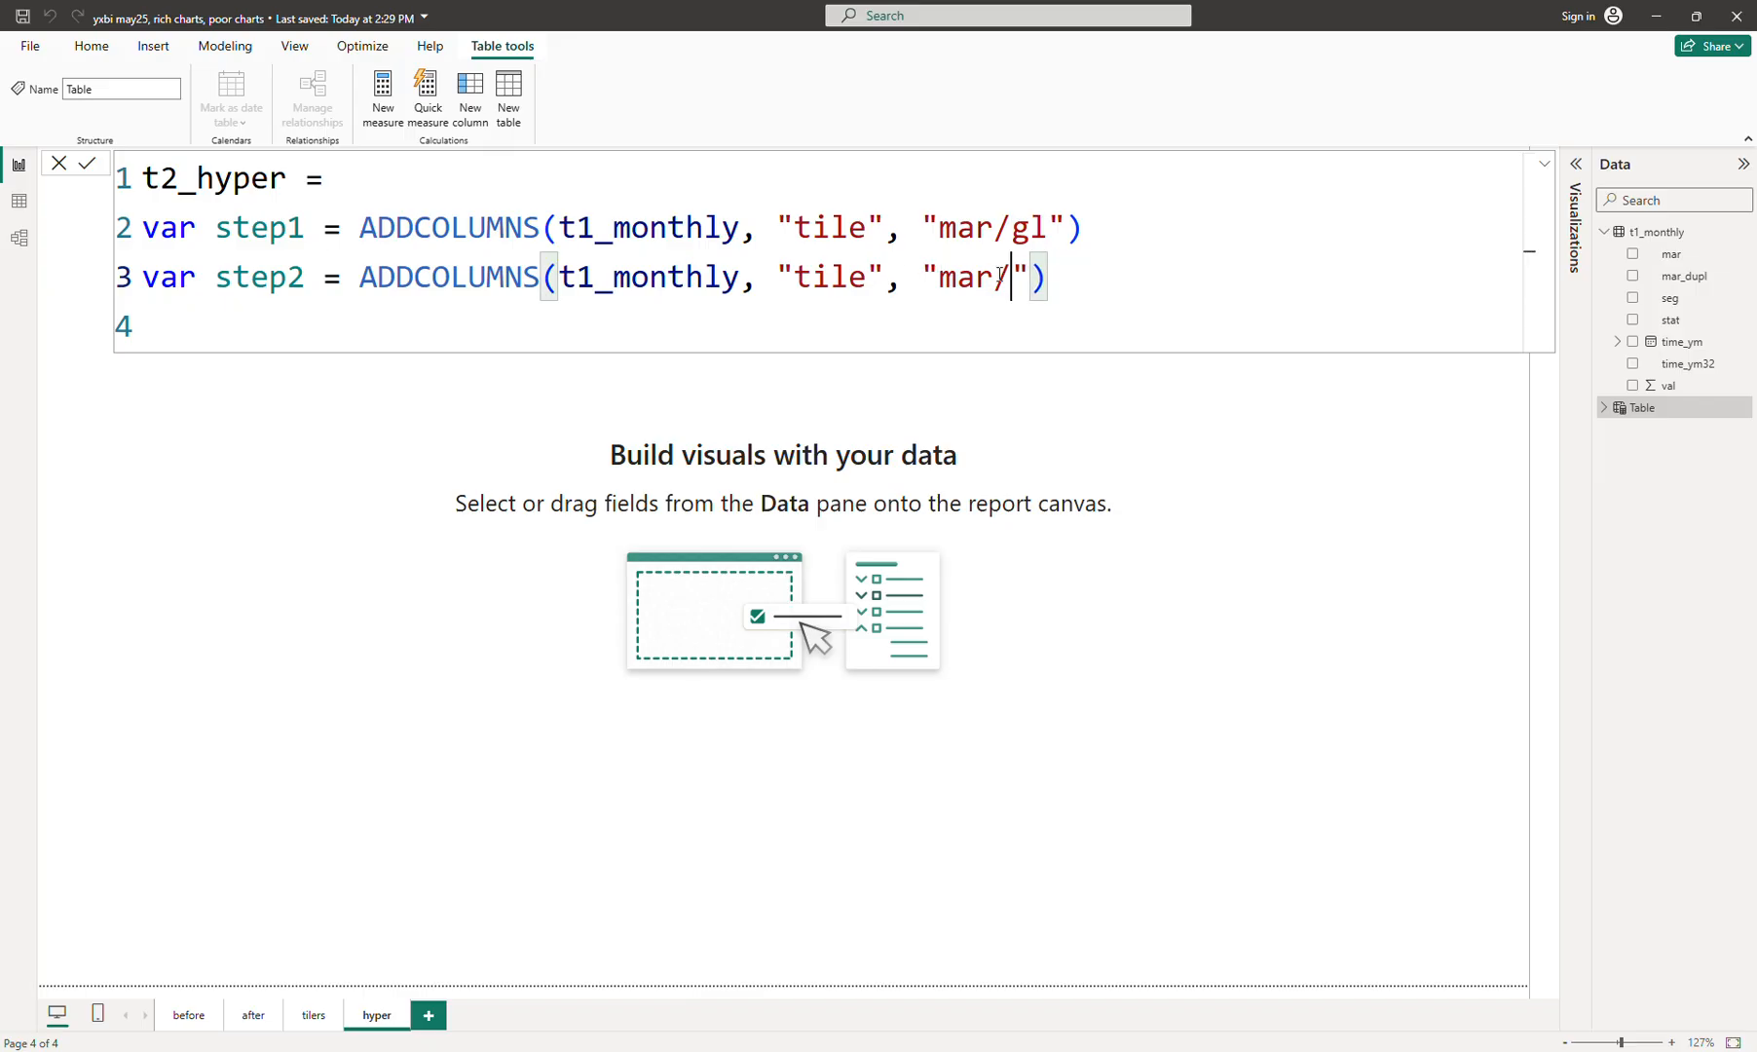
key(Right)
text(+ [)
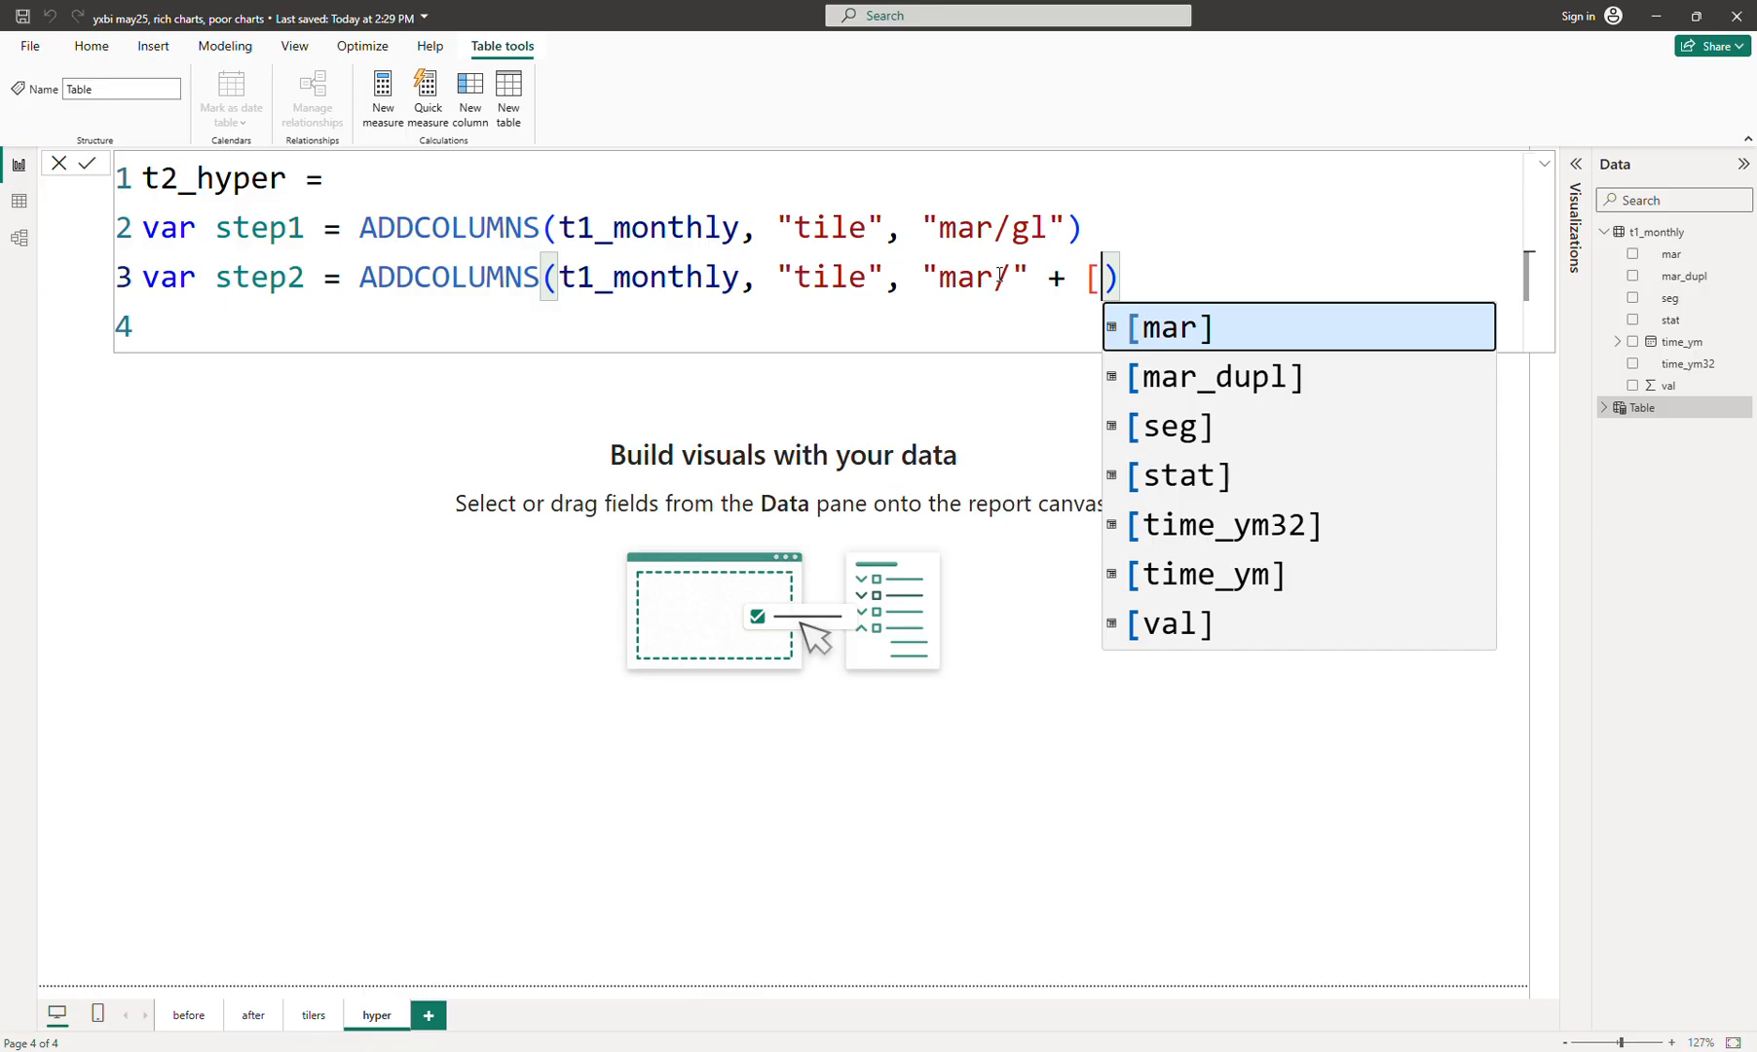
text(mar])
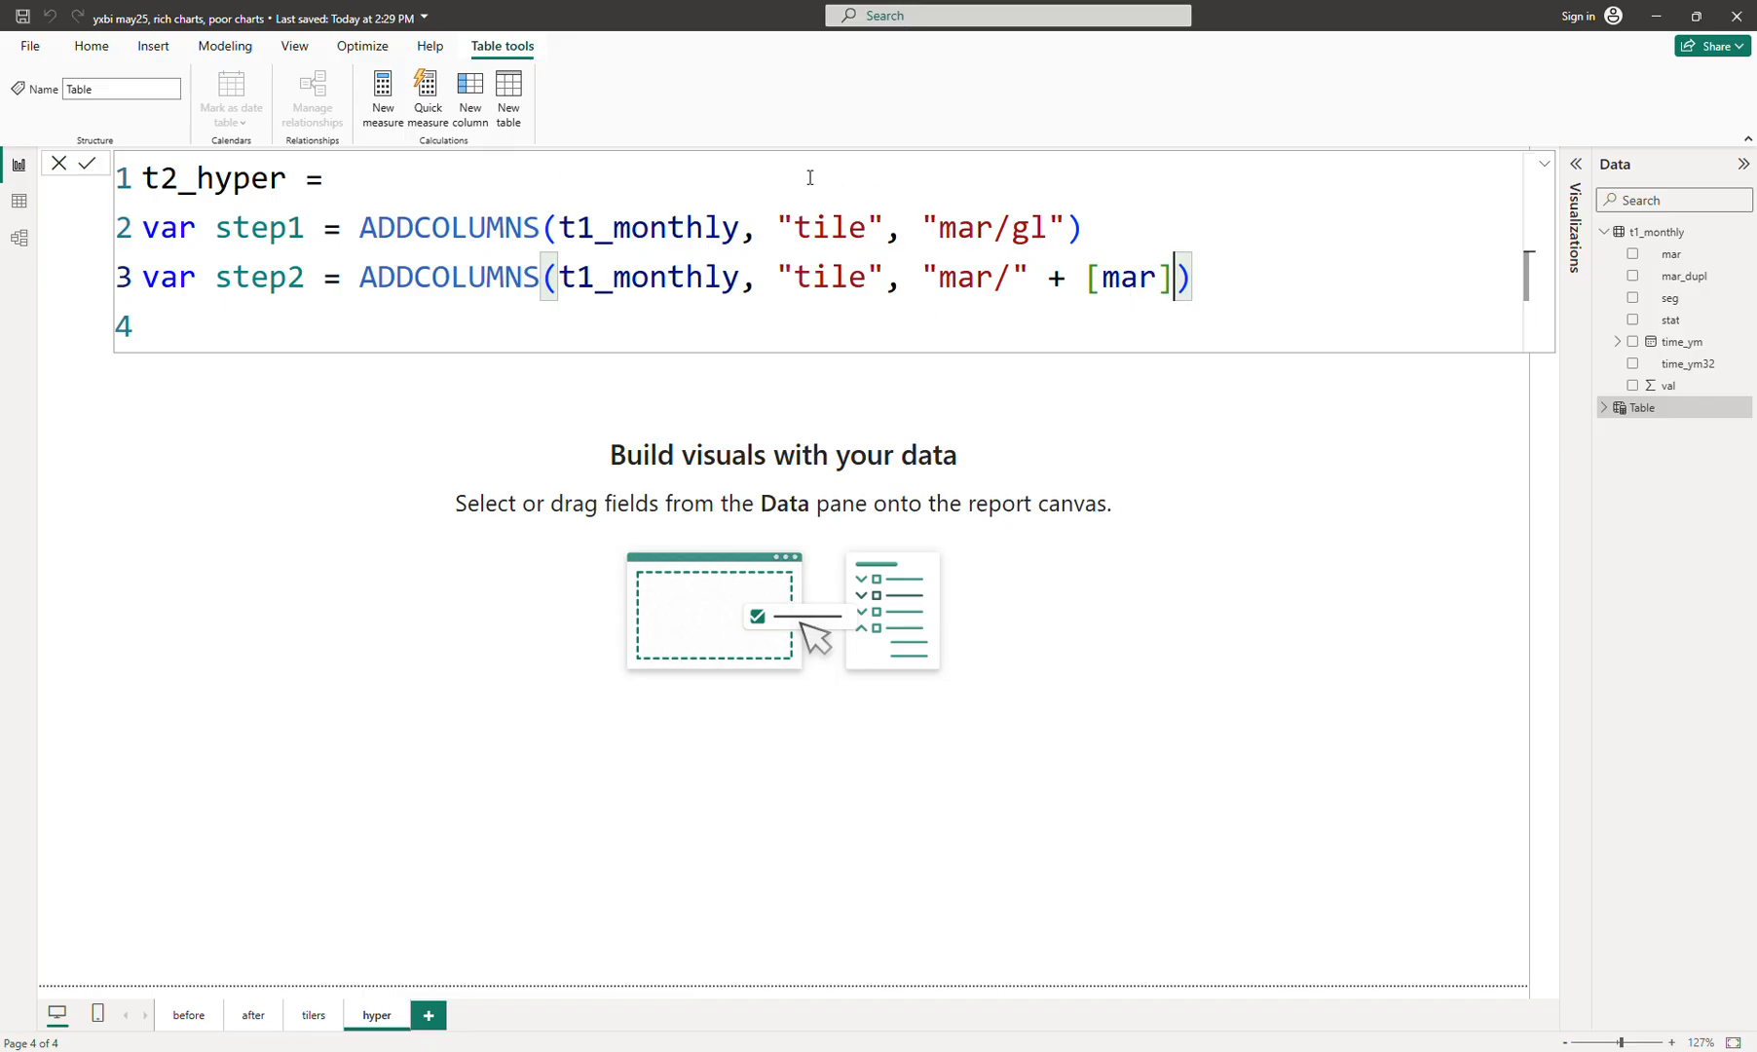
Finish the formula with return union(step1, step2) and commit the t2_hyper table
click(819, 306)
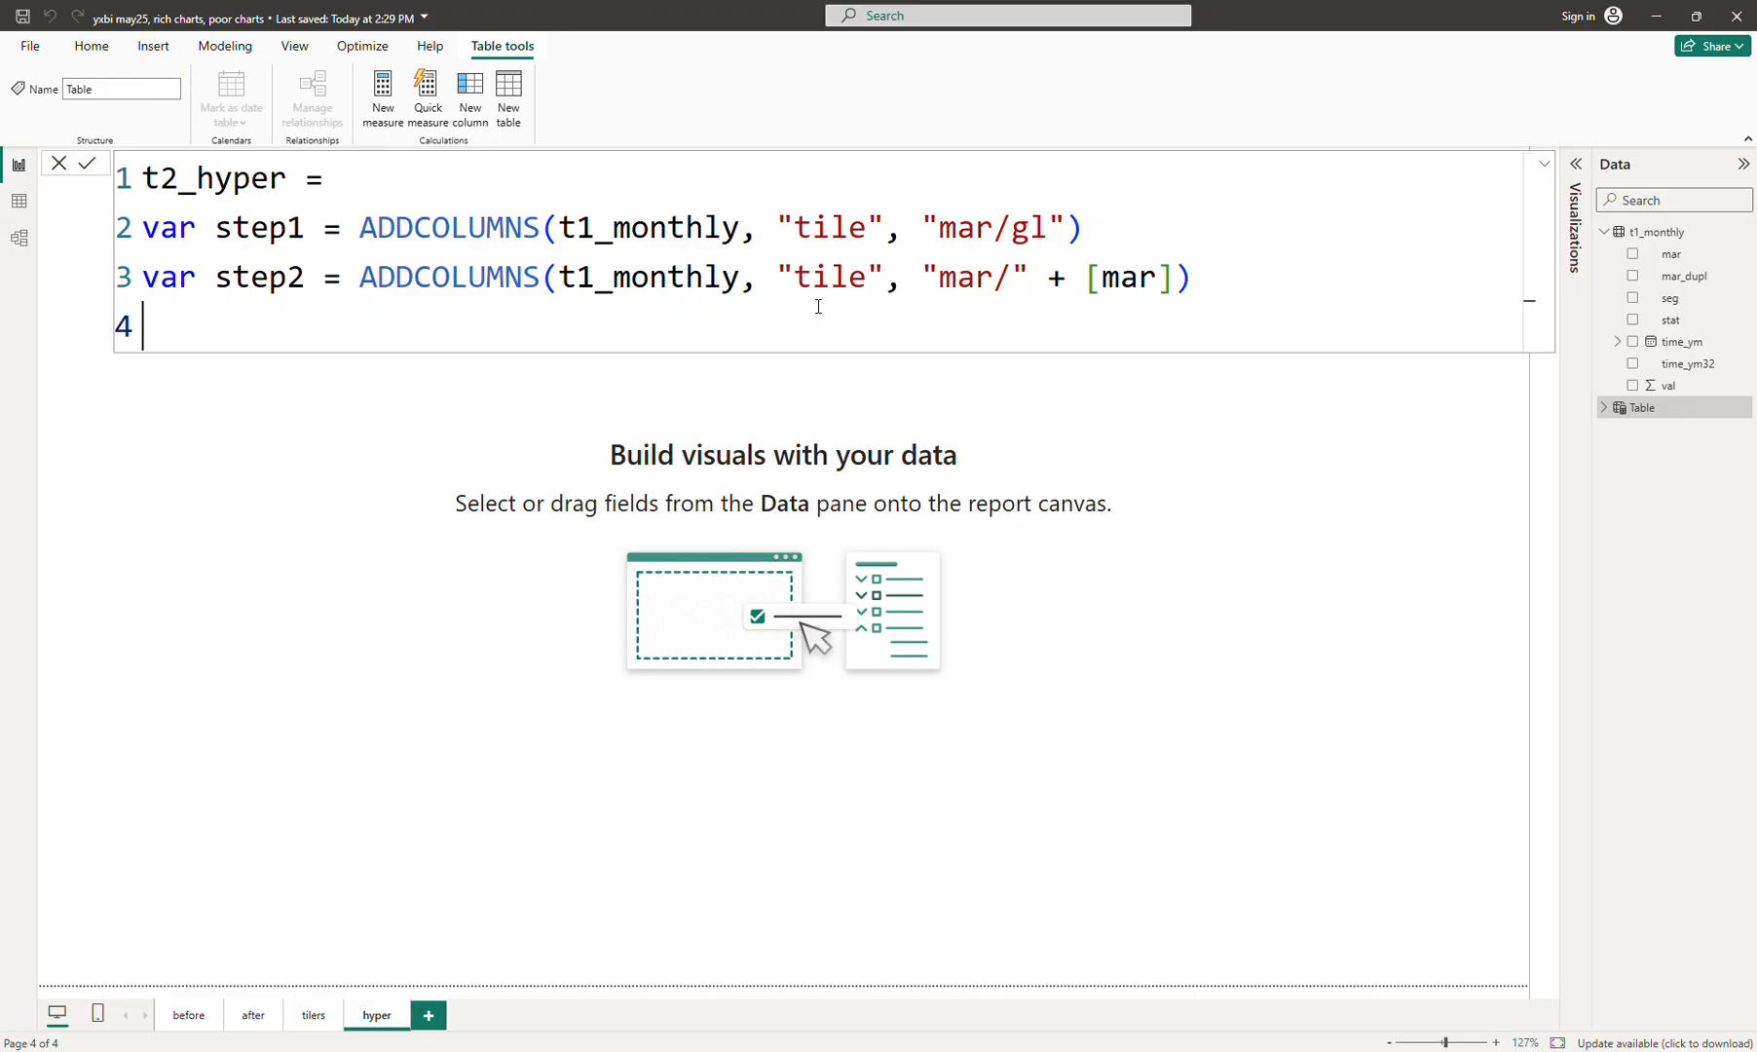
text(return t)
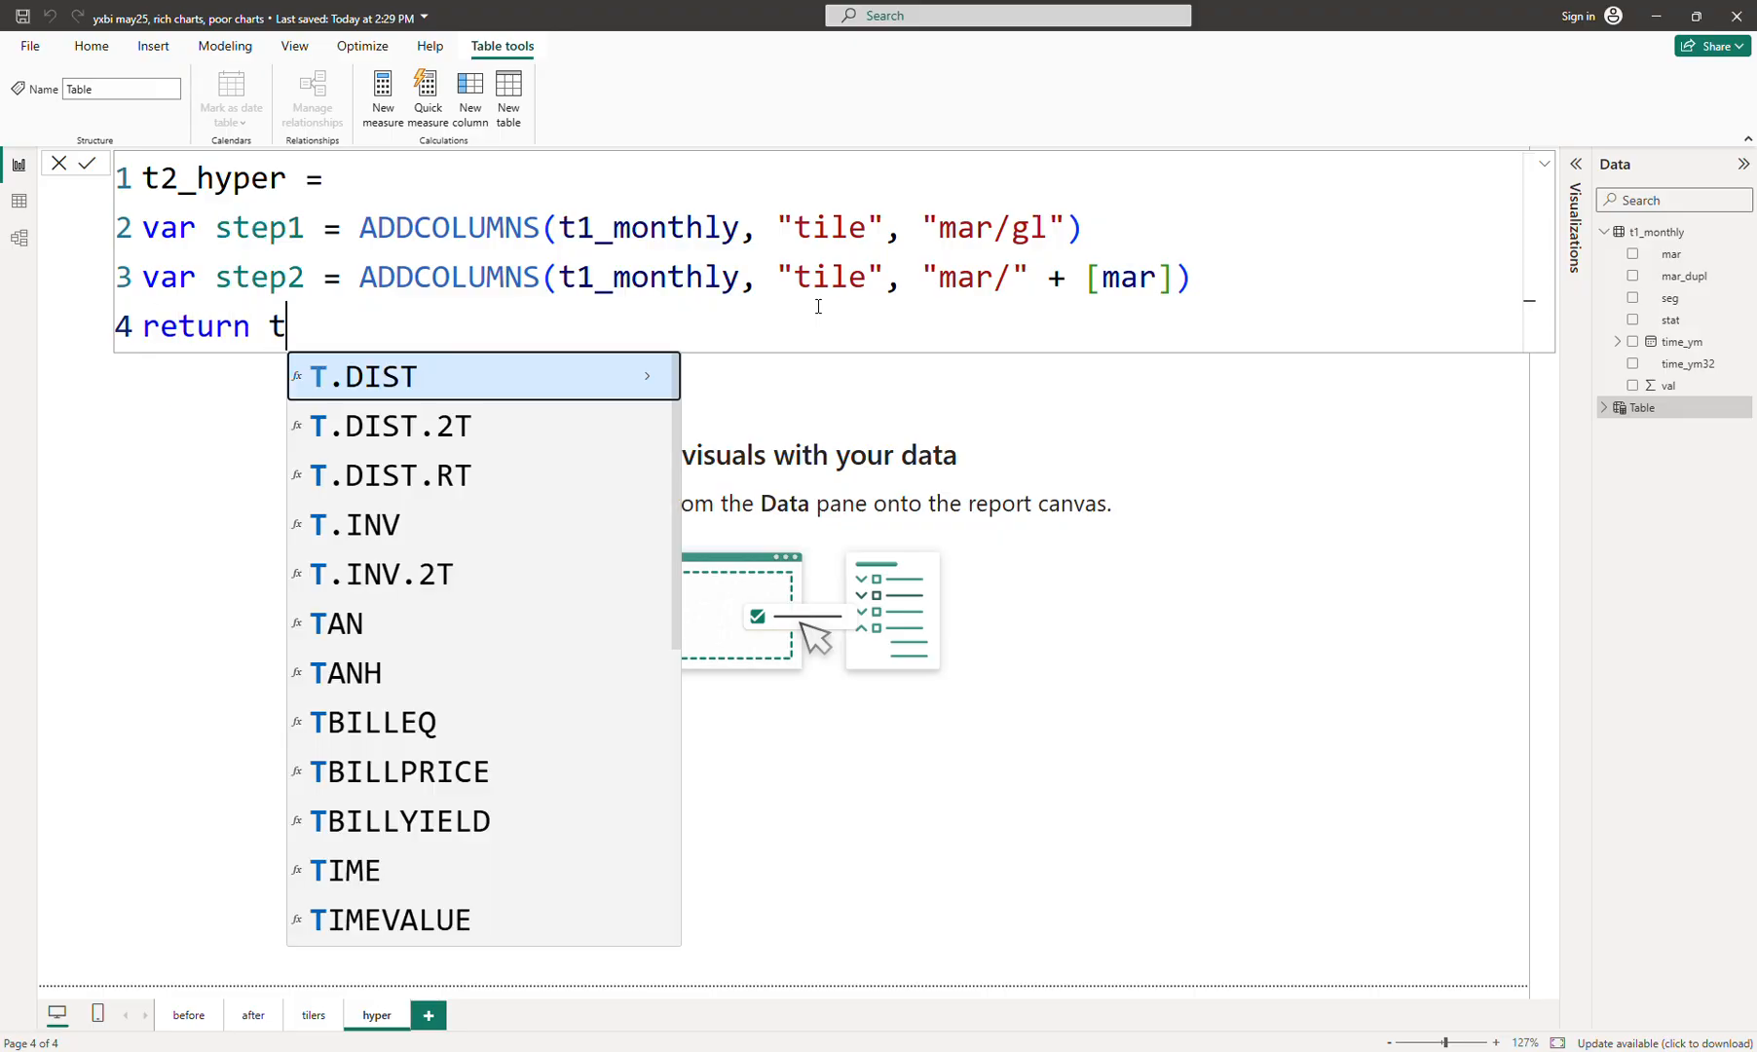
key(BackSpace)
text(union()
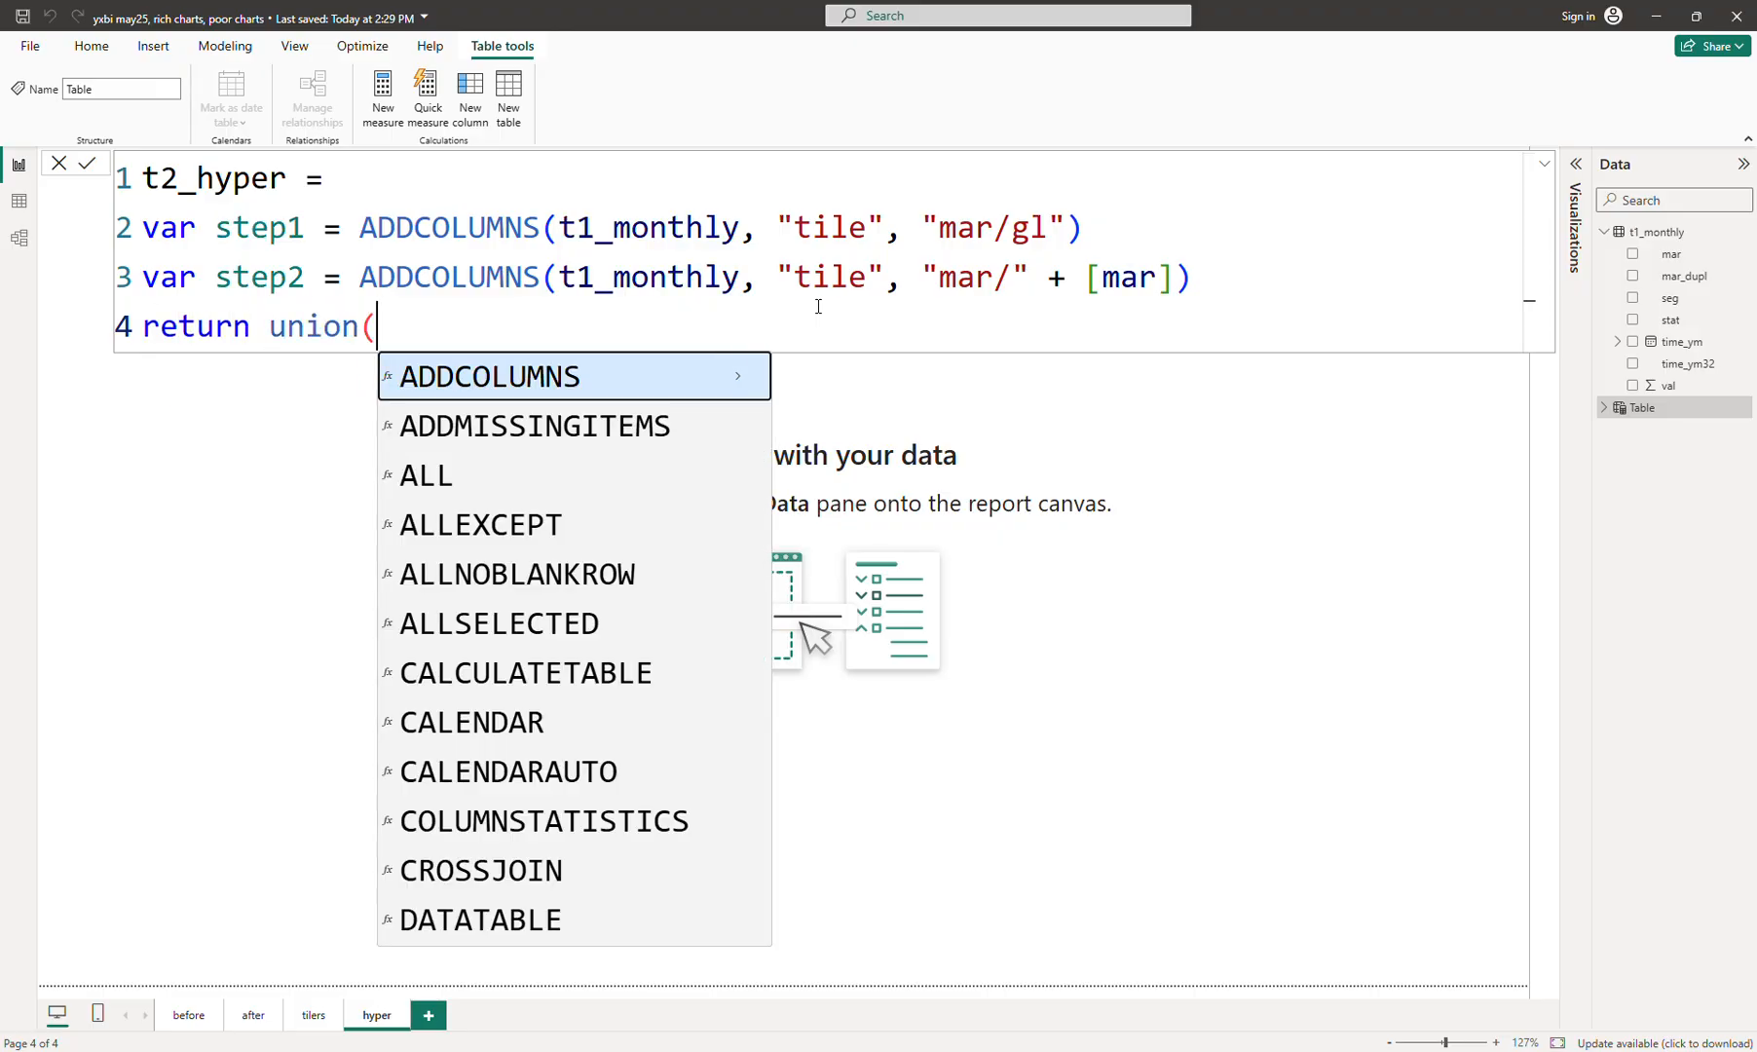
text(step1, s)
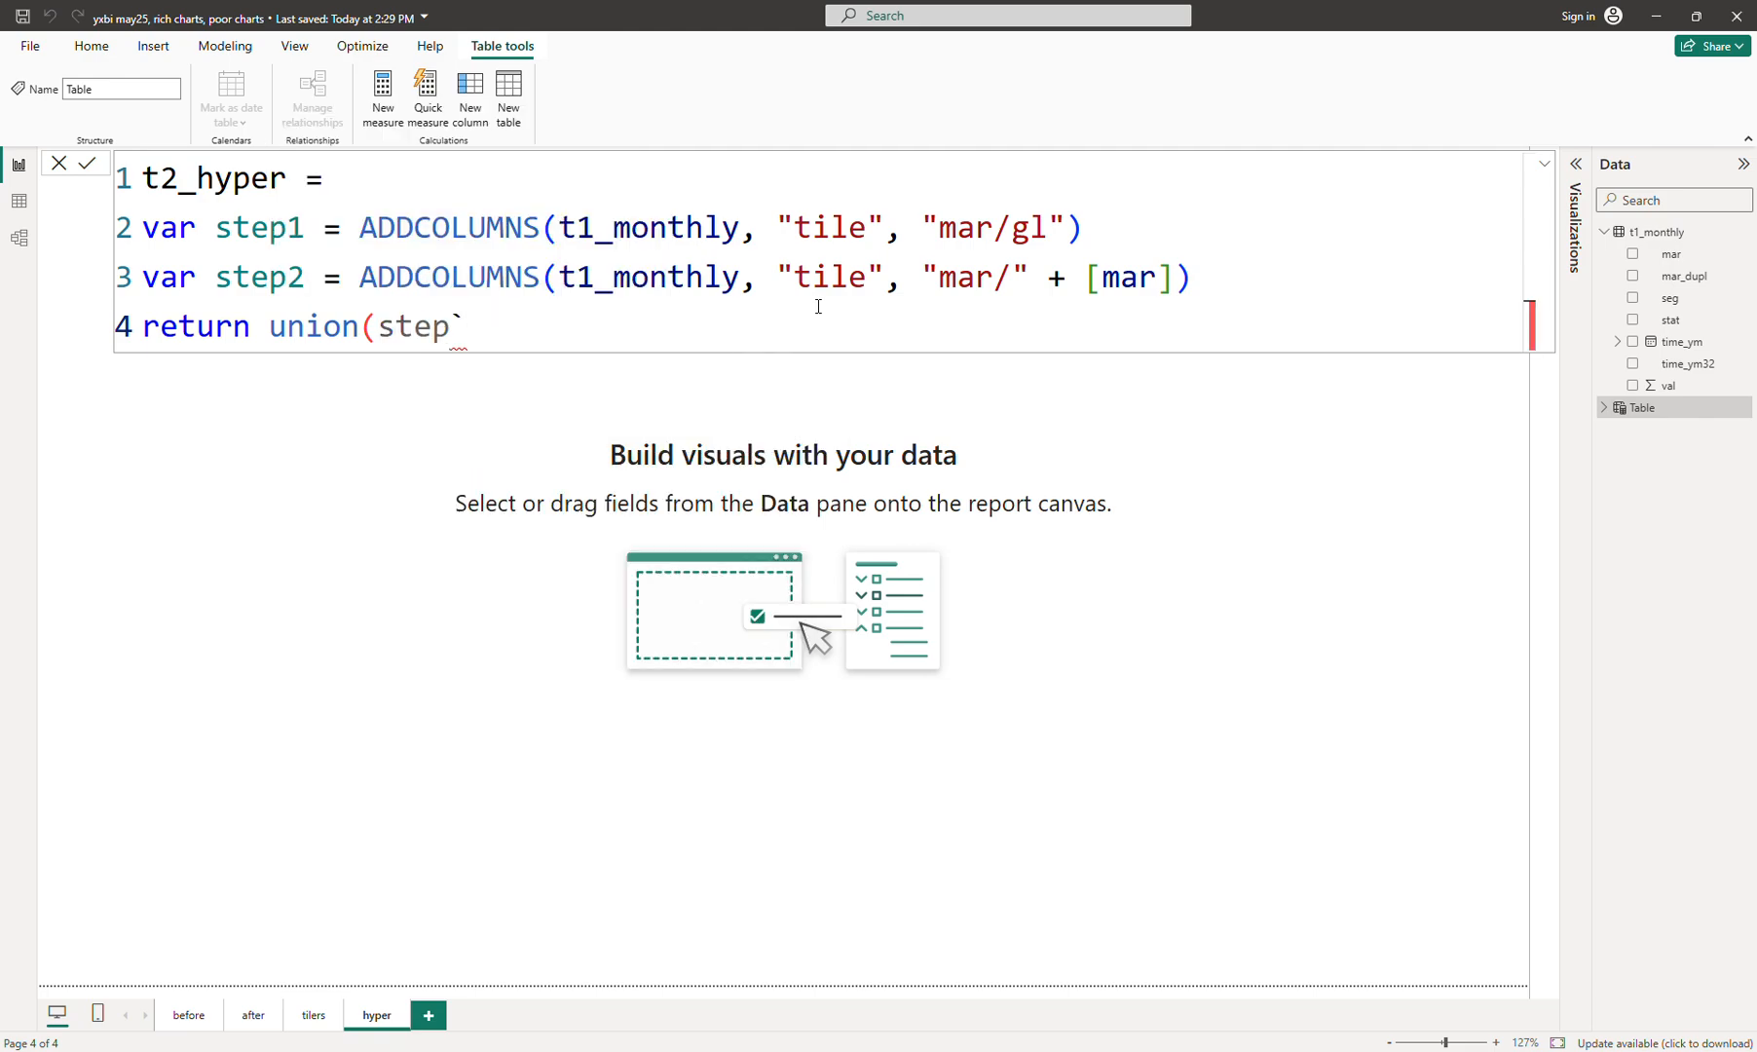
text(tep2))
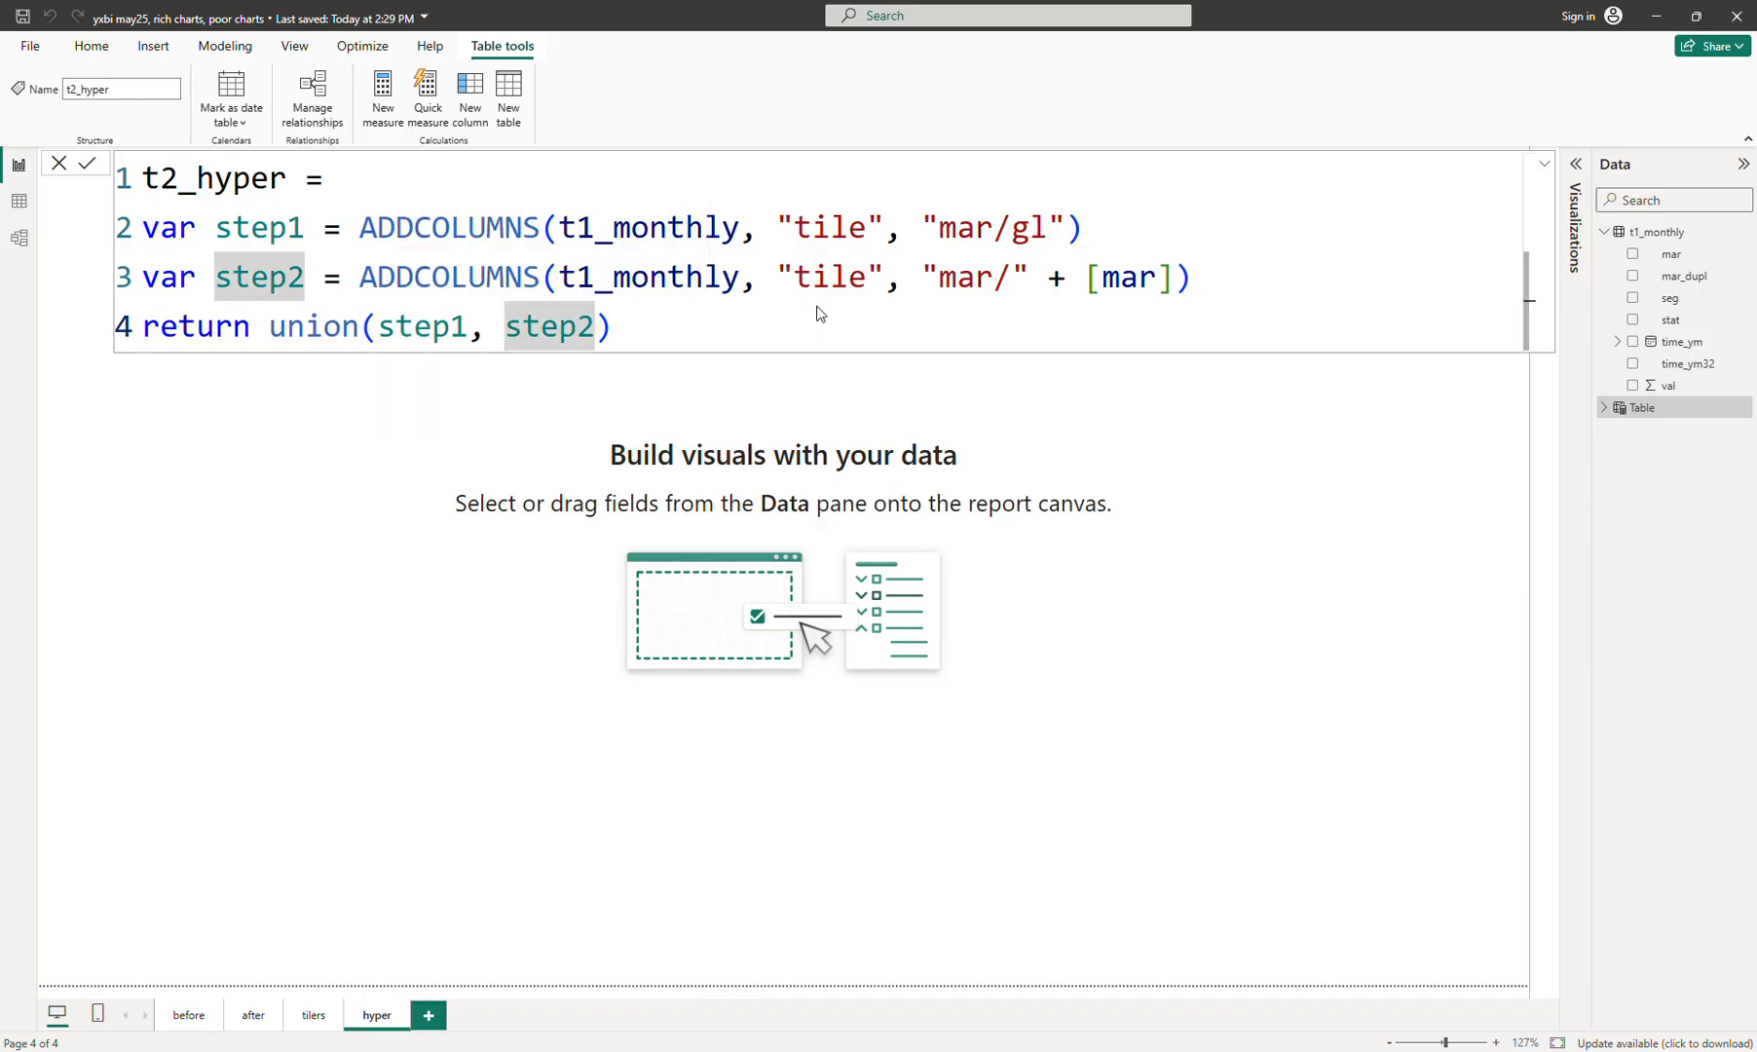
key(Return)
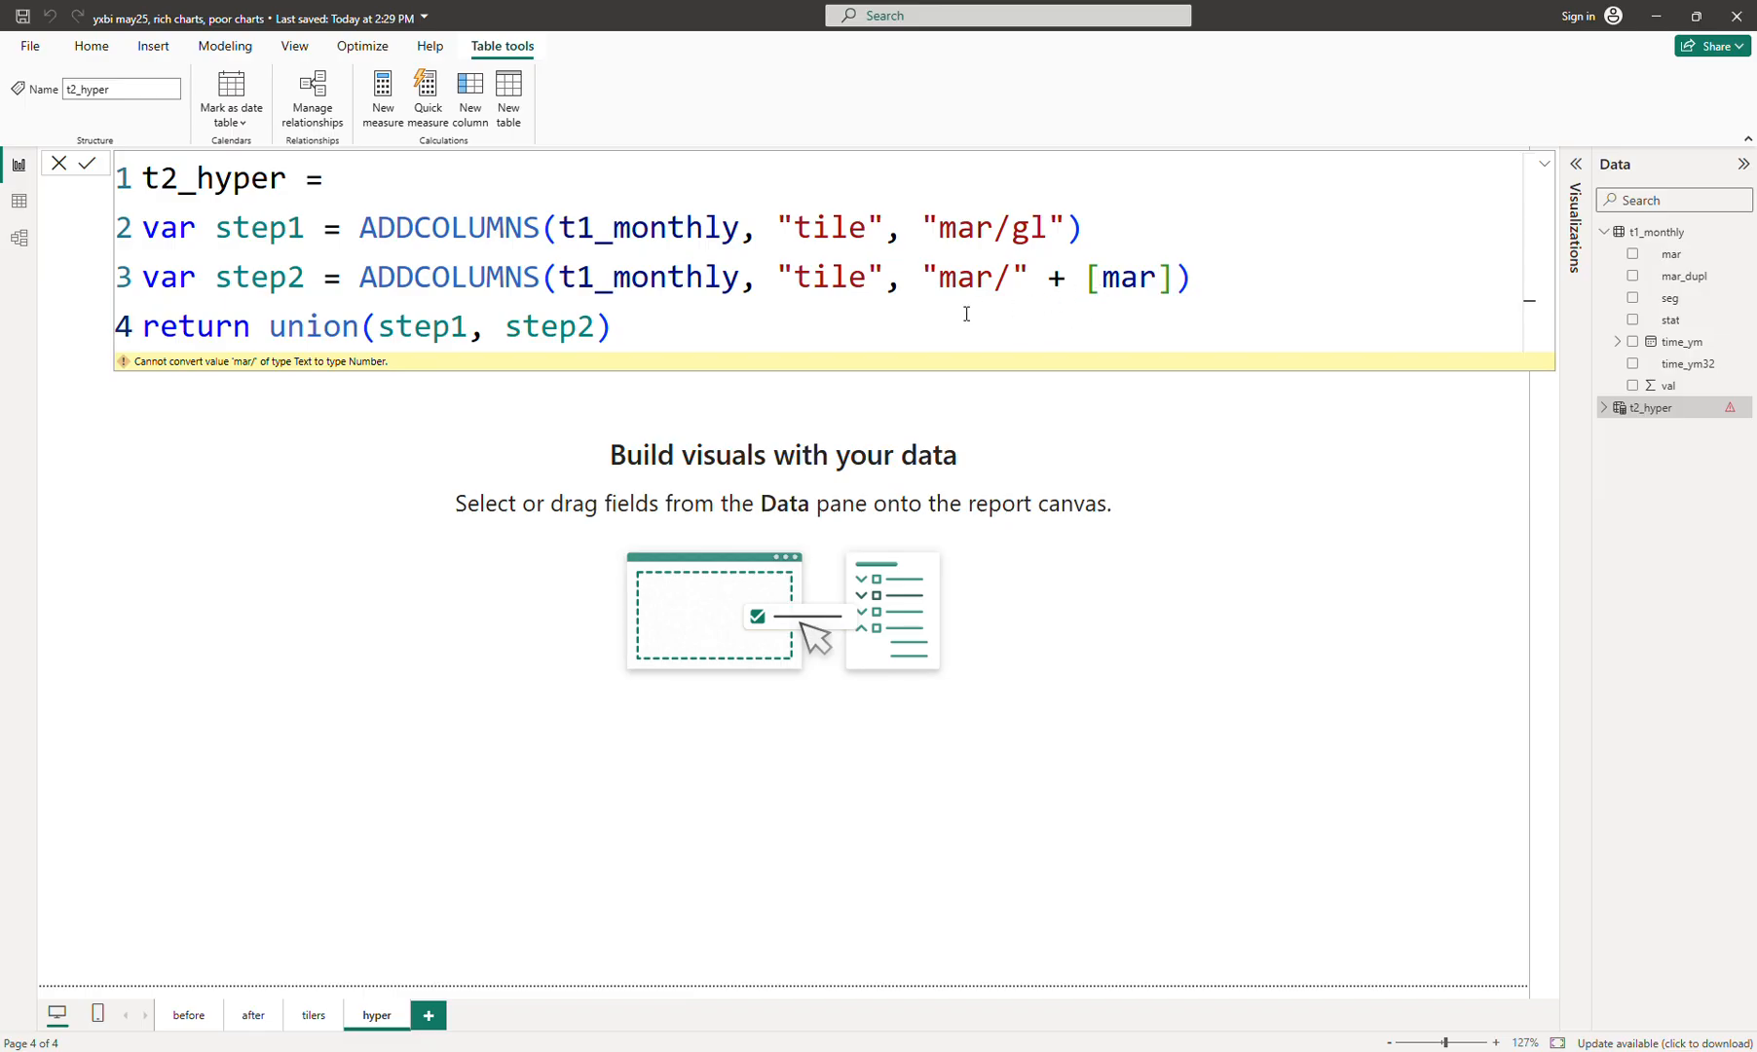
Replace the + operator with & in step2's tile expression and commit the t2_hyper formula
double_click(1128, 284)
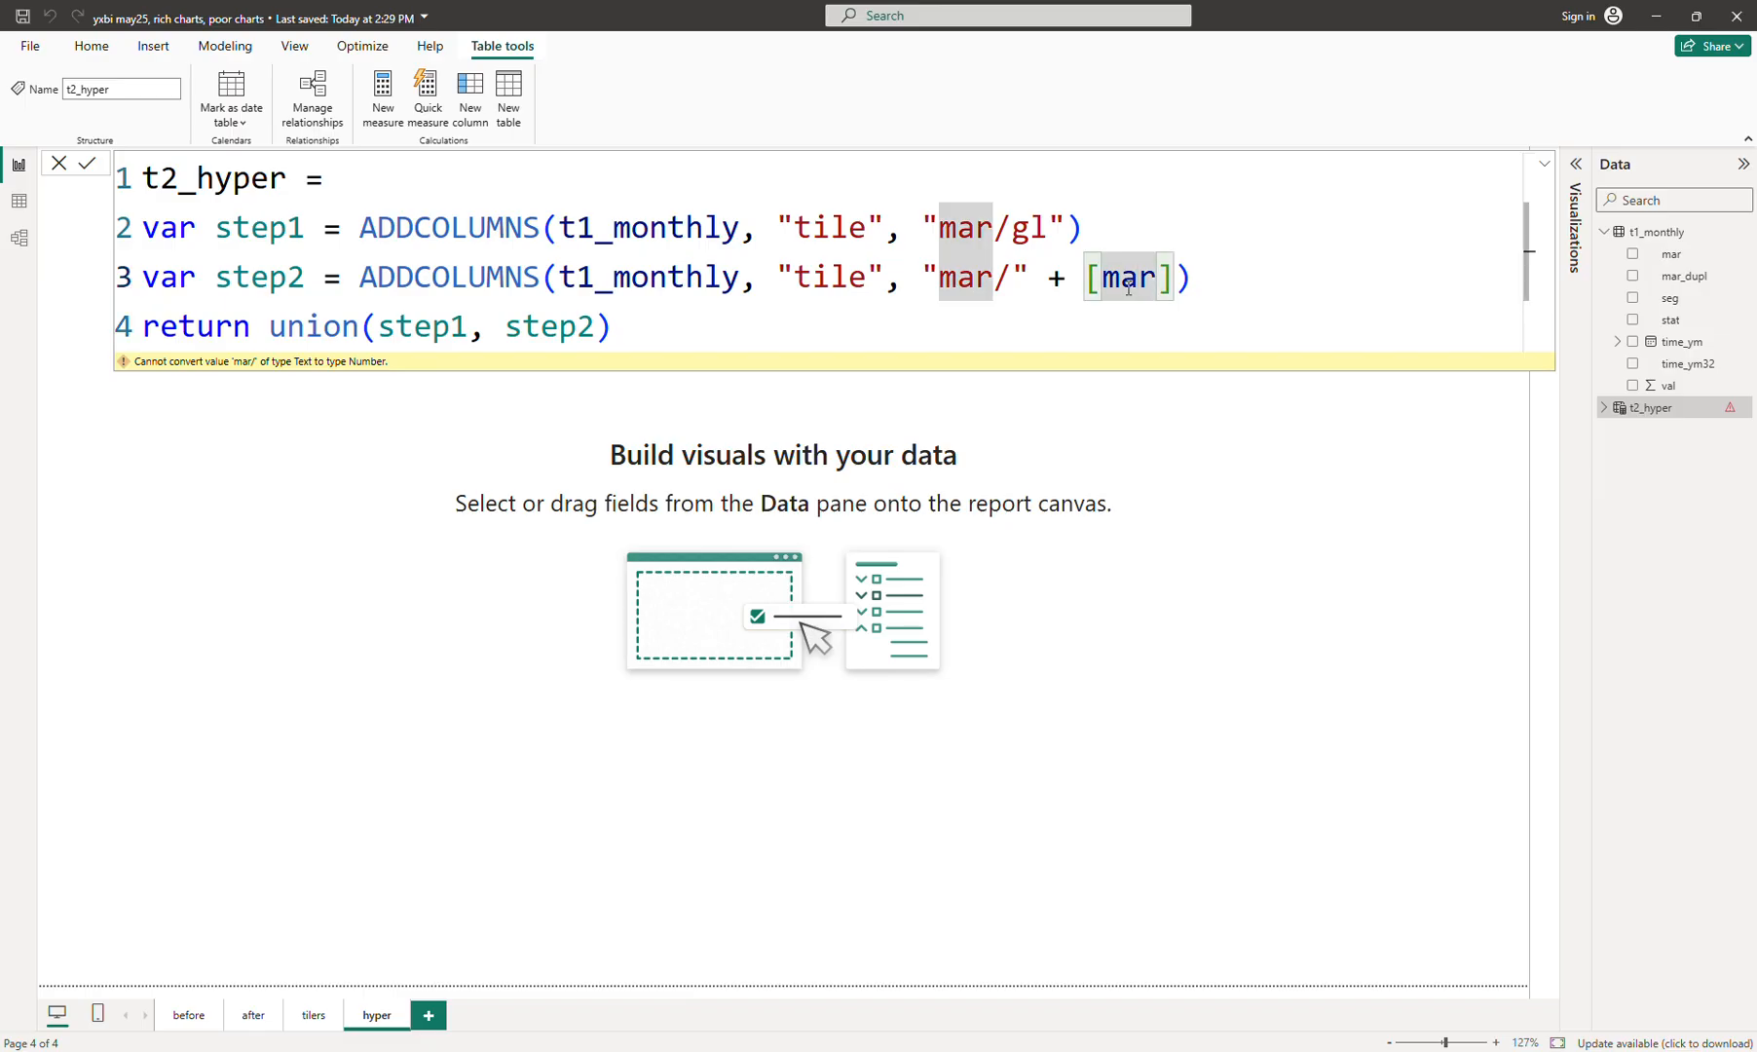
click(1042, 278)
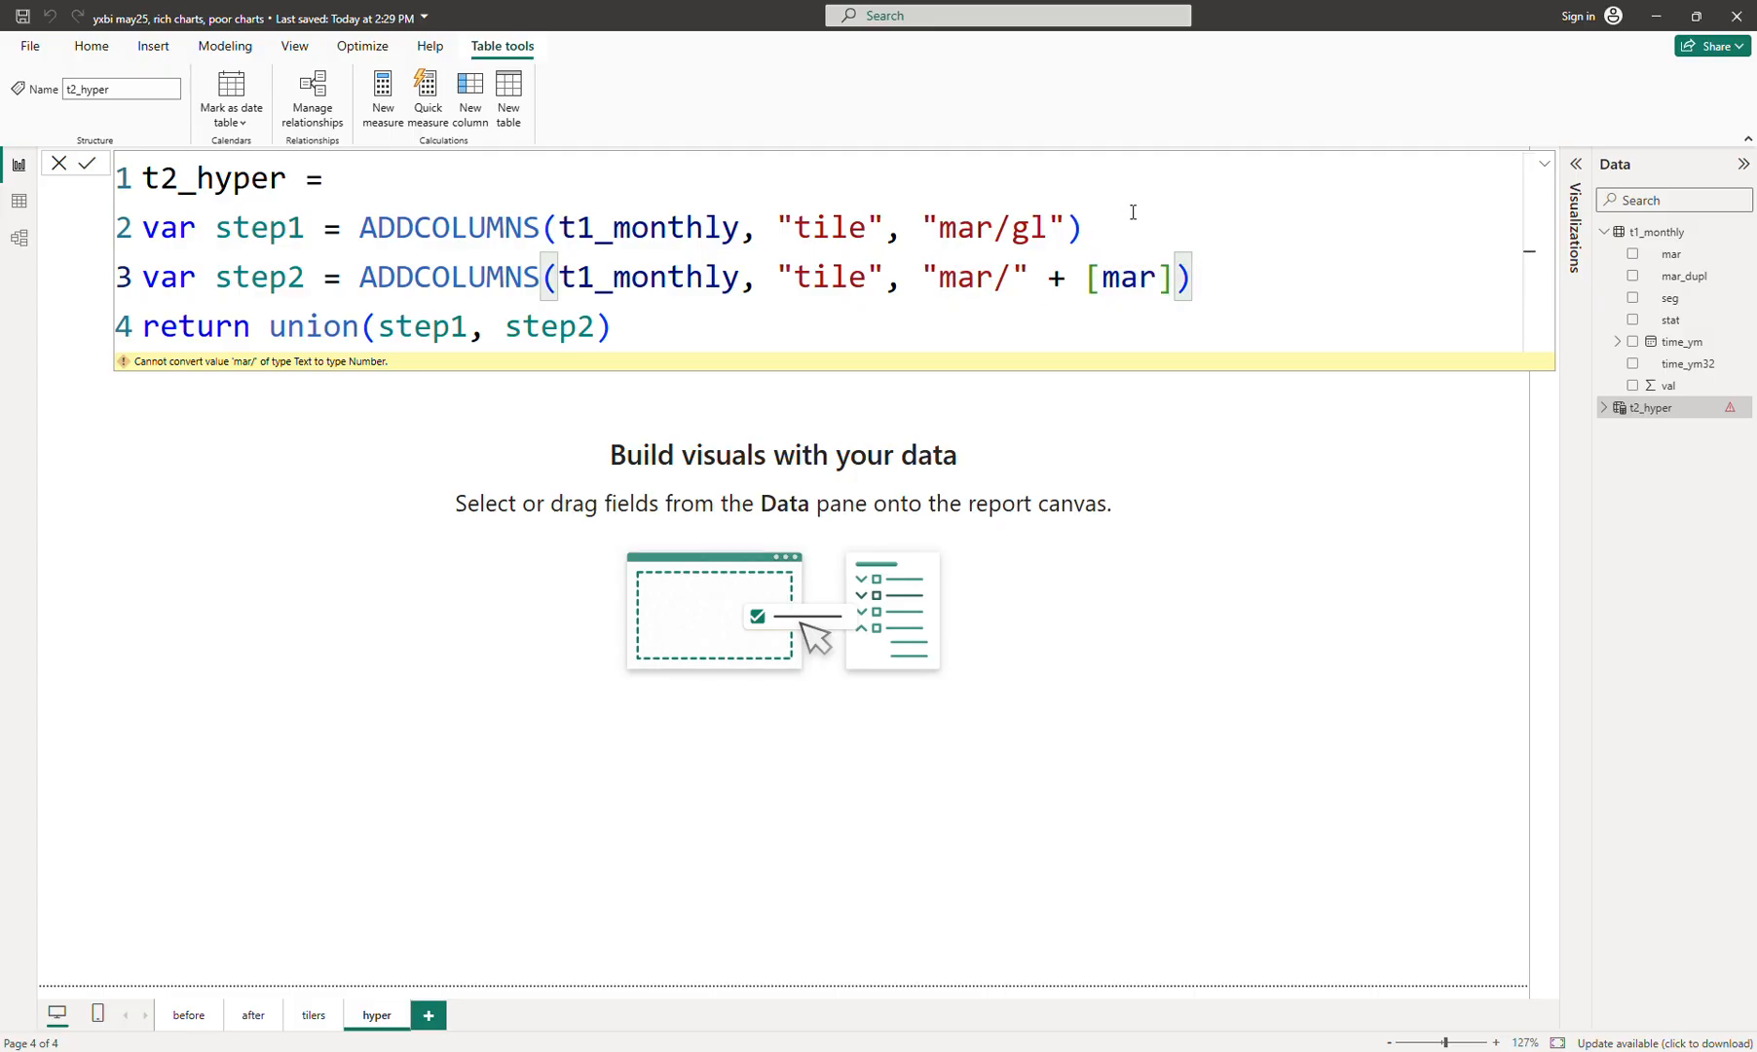
key(shift+Right)
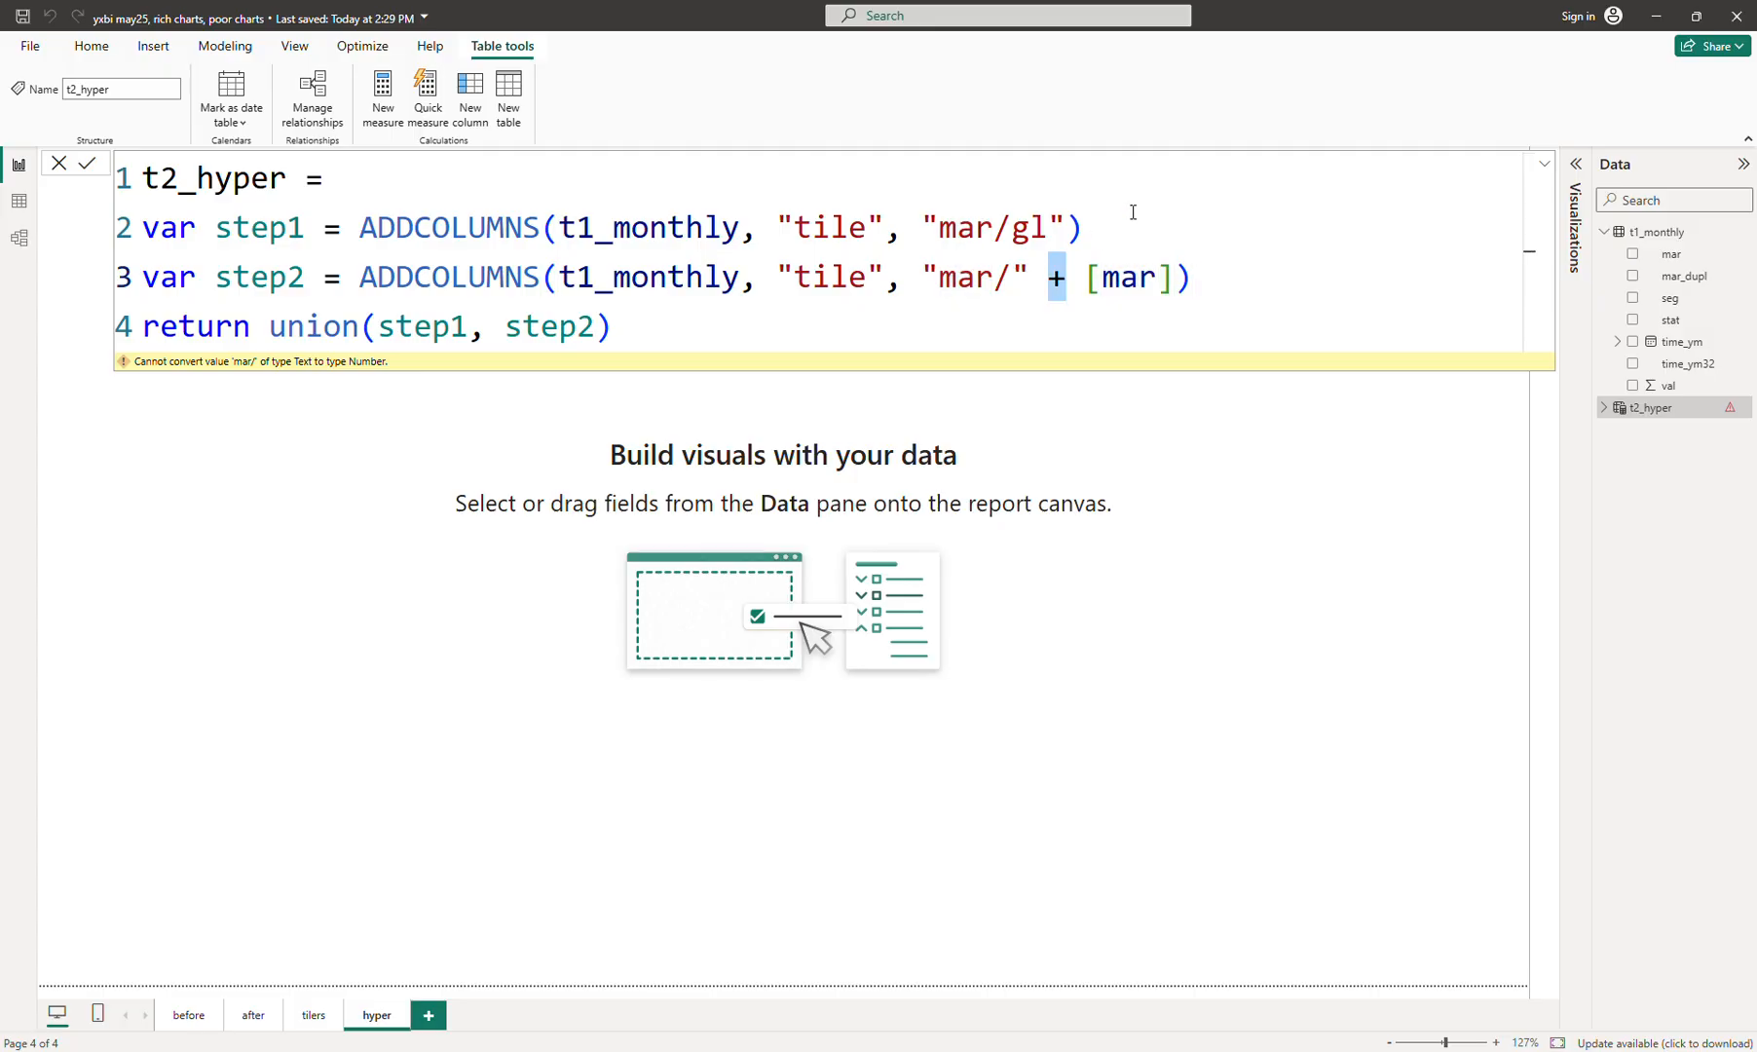
text(&)
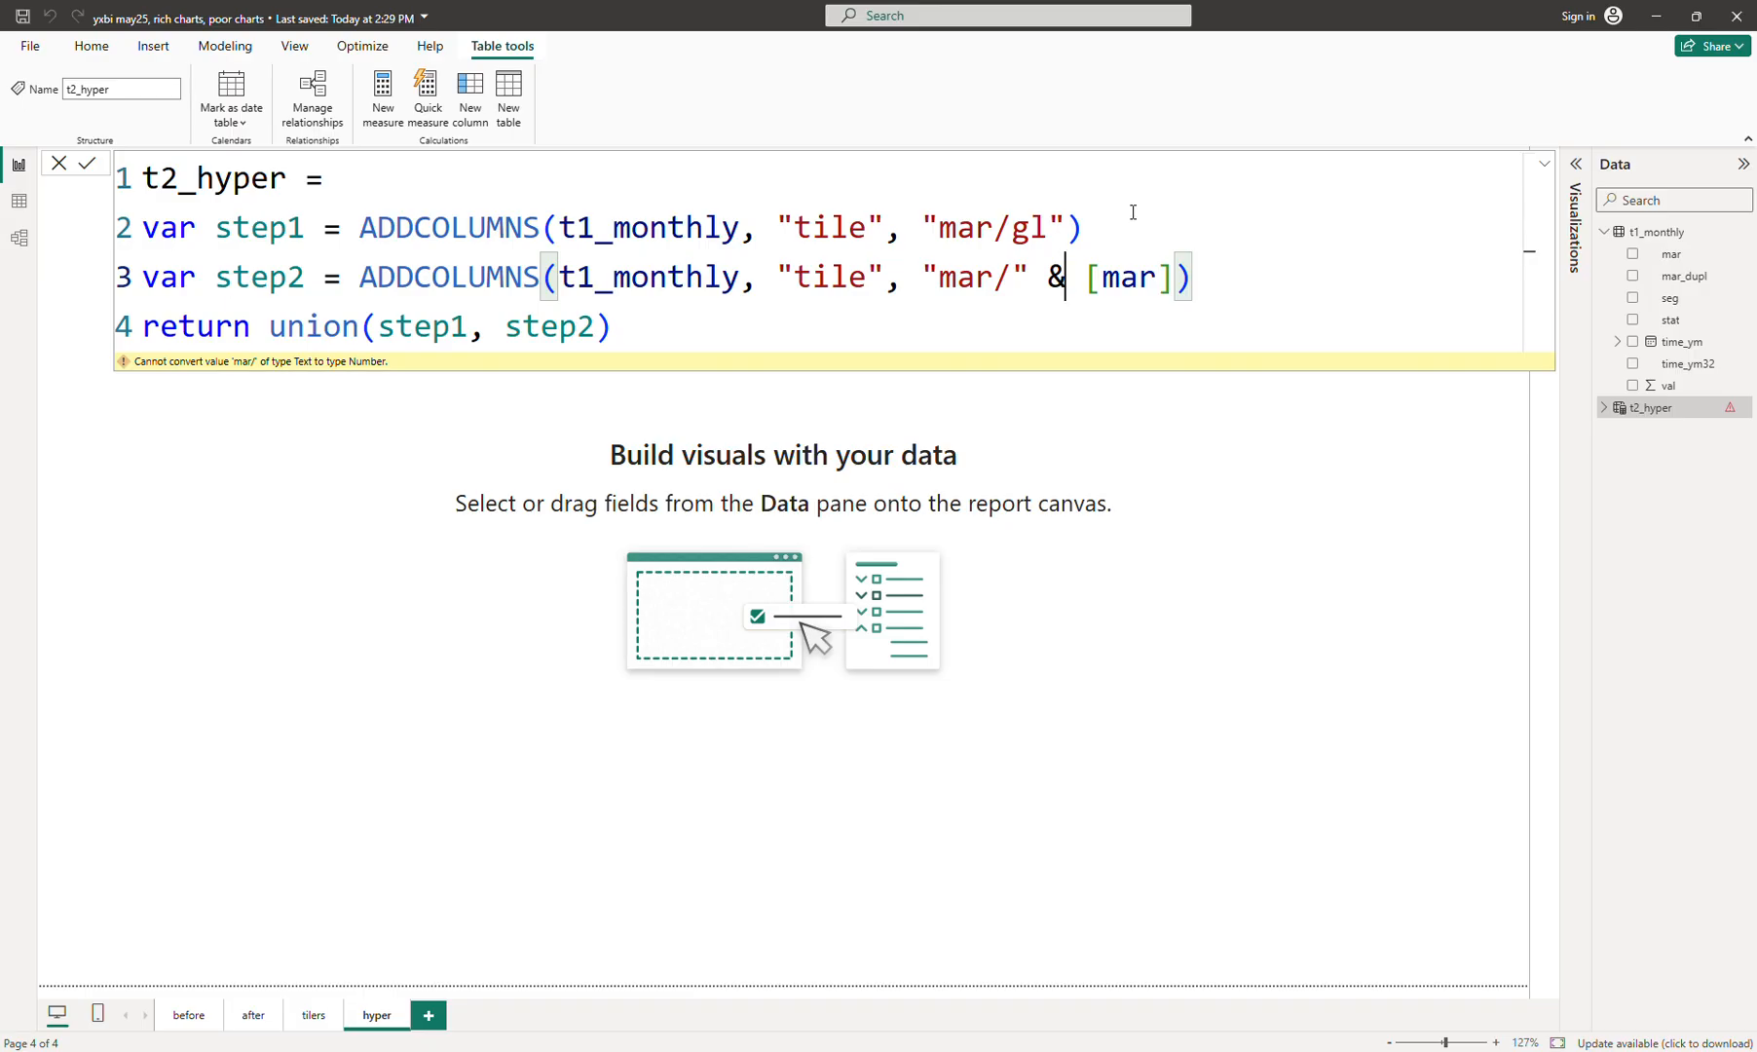
key(Return)
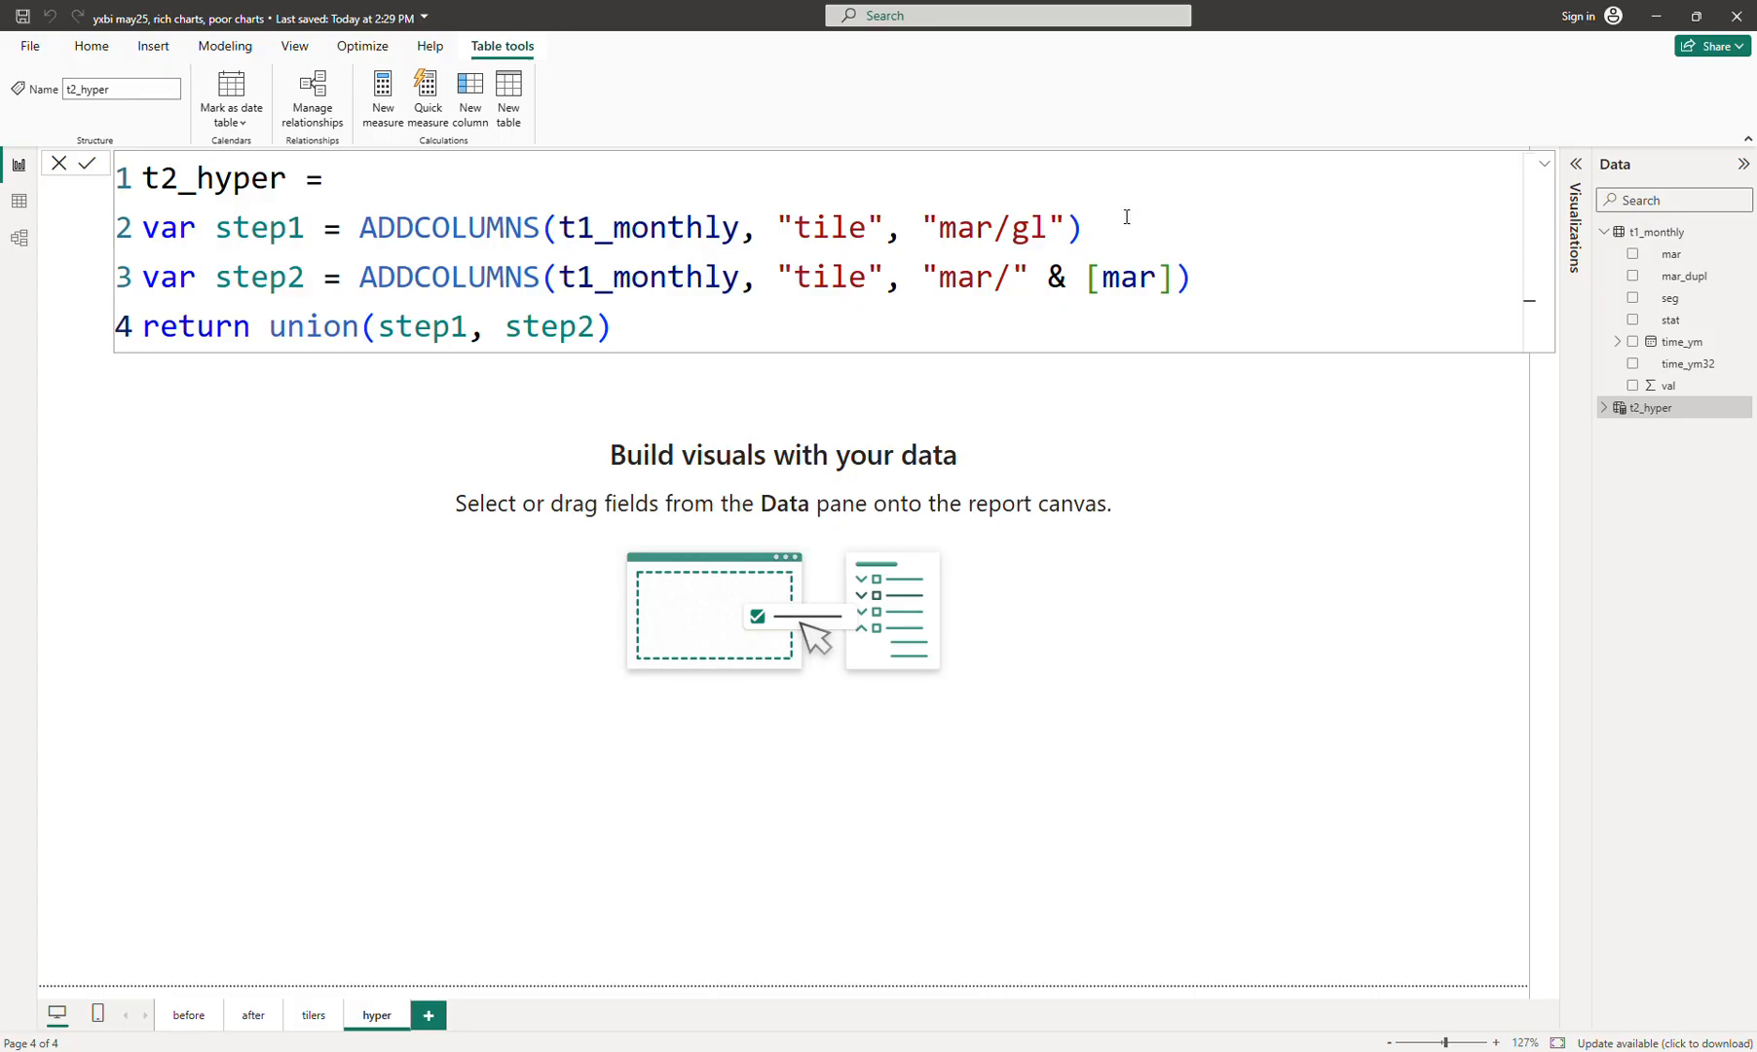
Review the t2_hyper formula and examine the table's columns, including tile, stat and time_ym
click(810, 337)
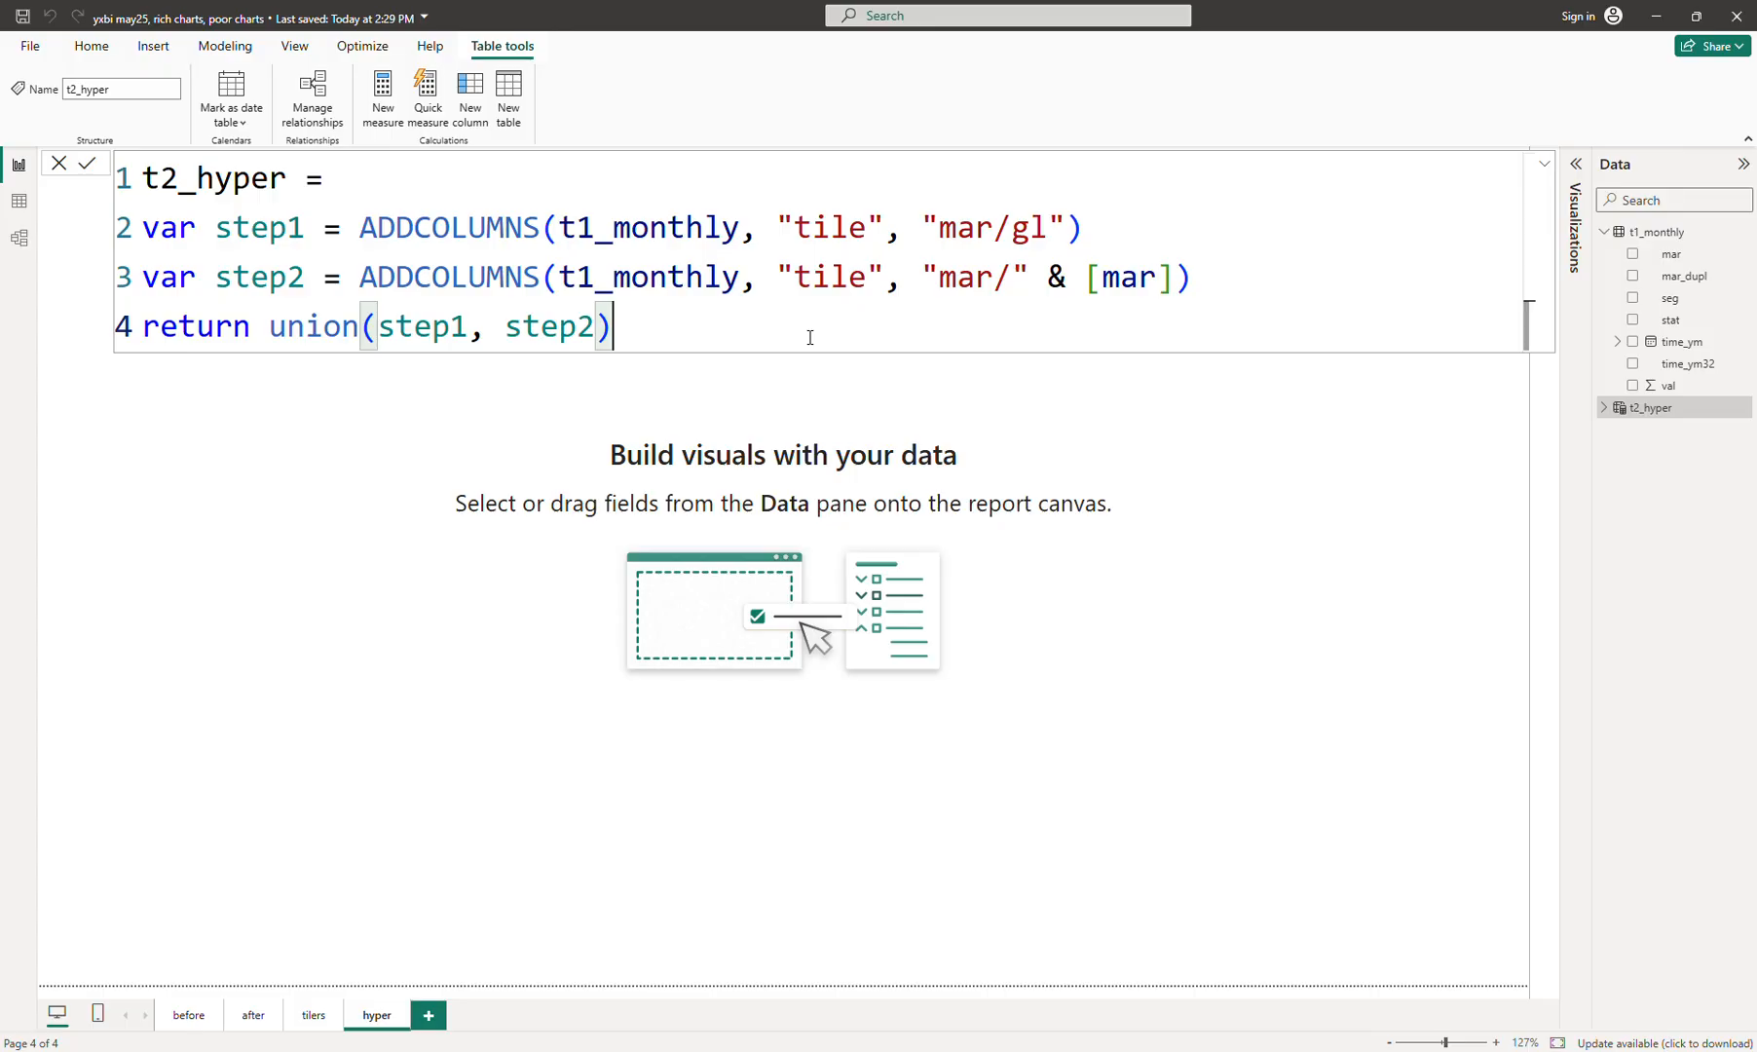
key(Left)
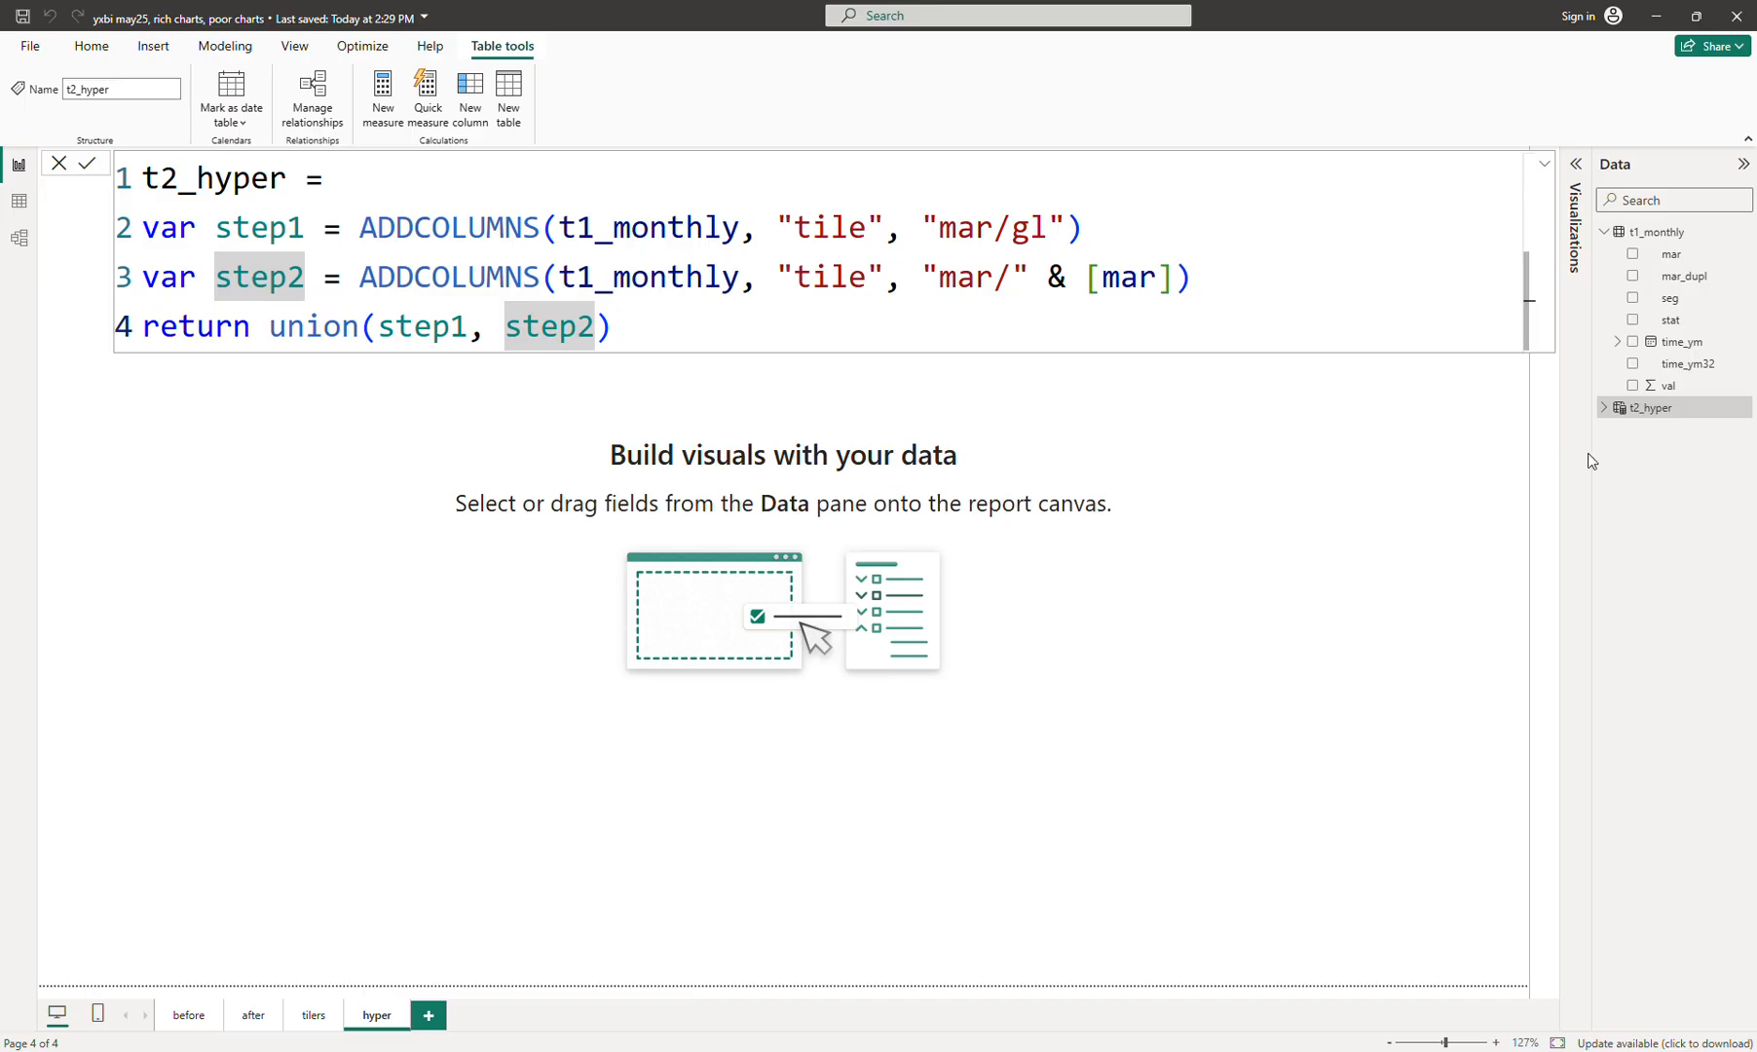
click(1604, 409)
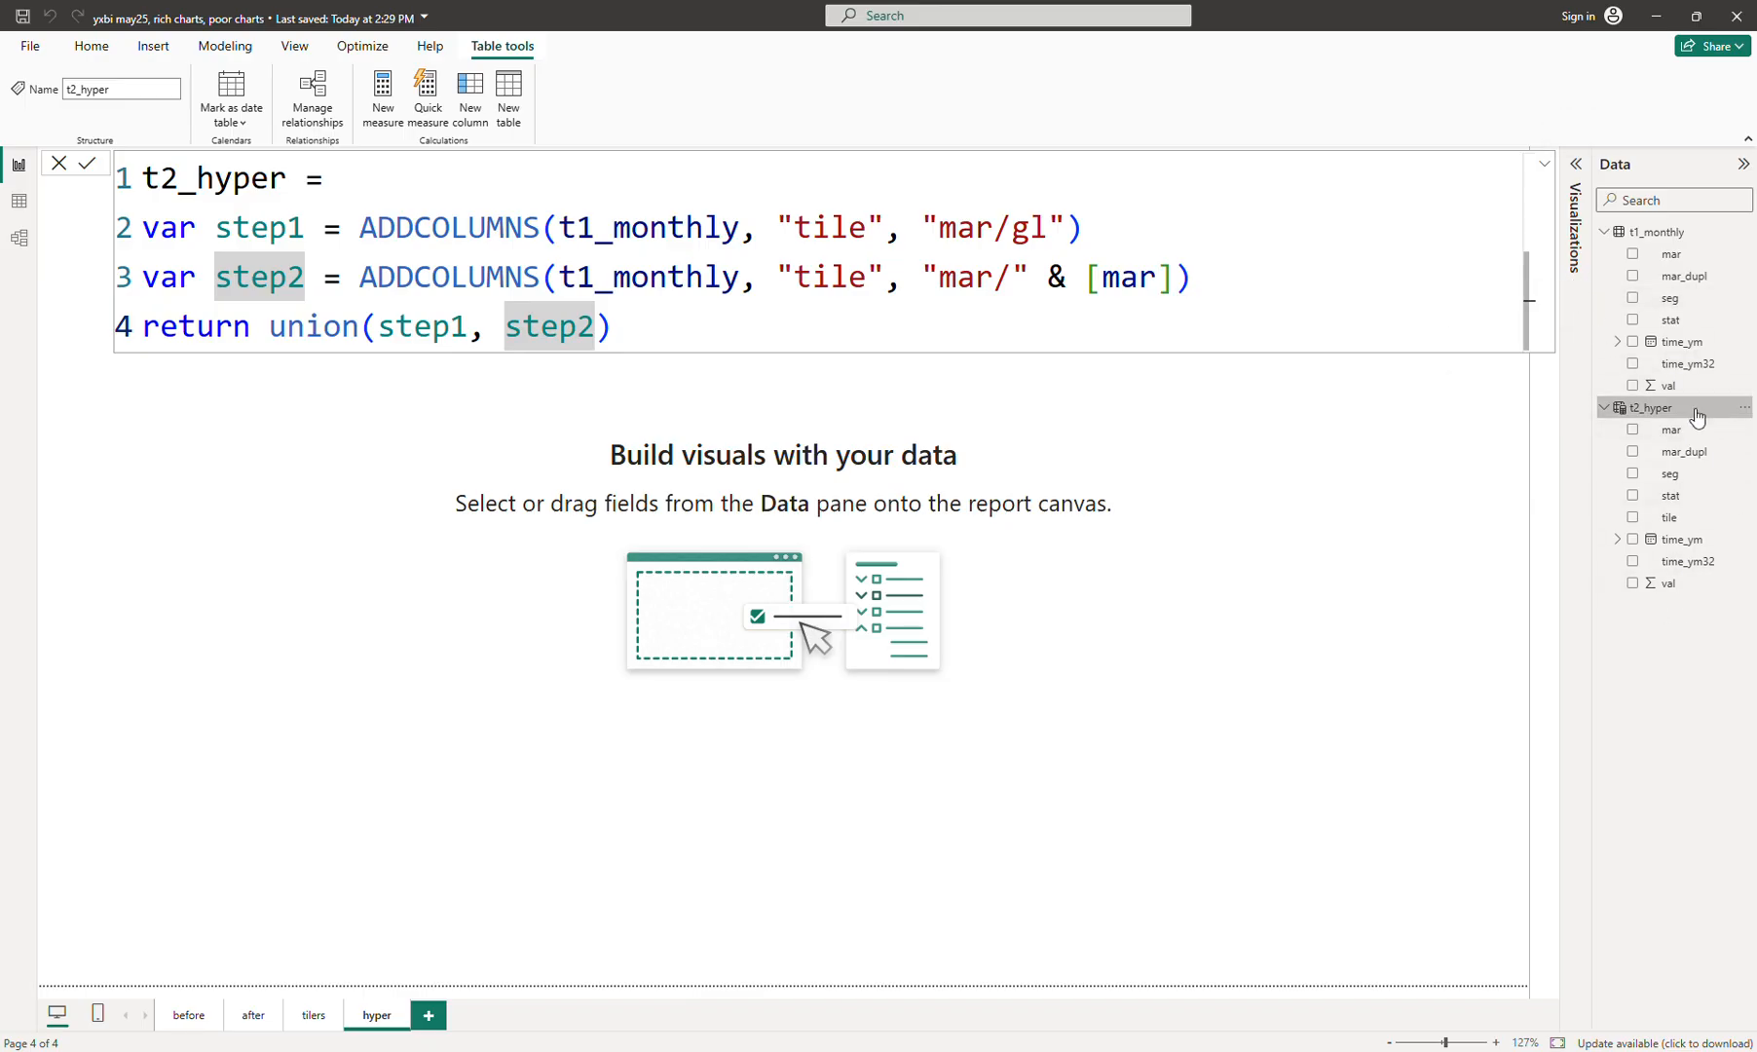
click(1672, 519)
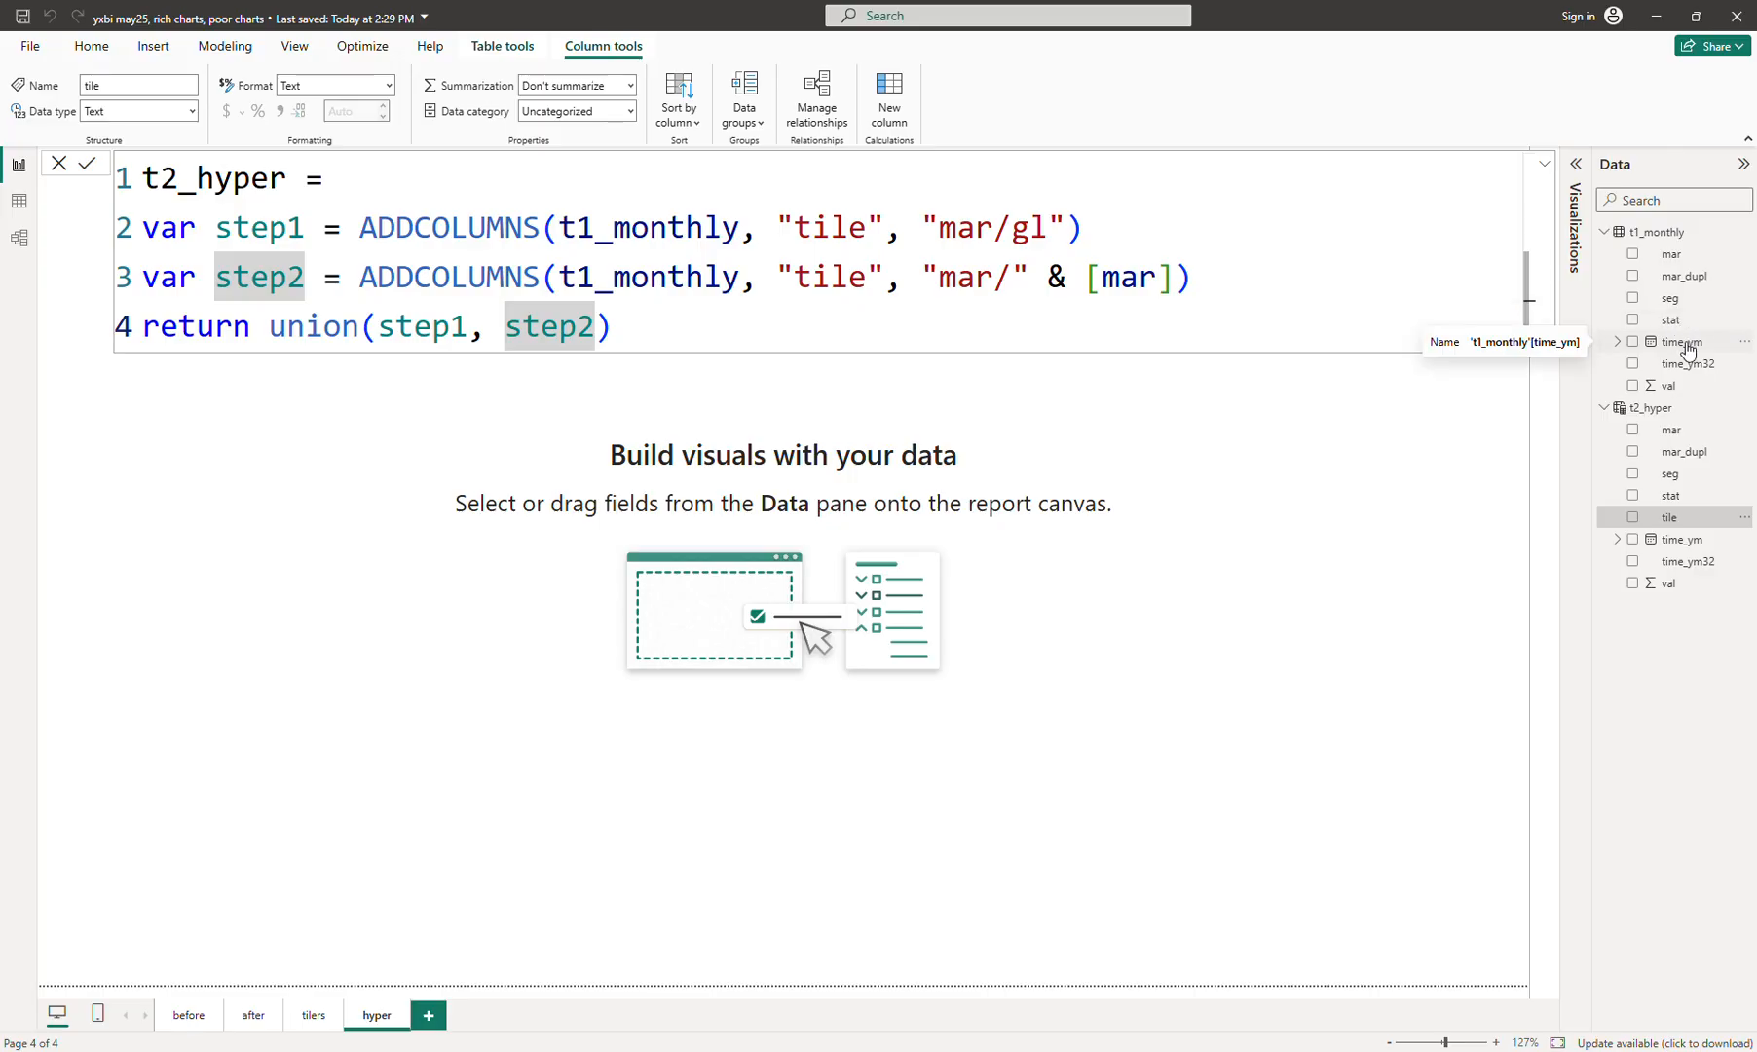
click(1674, 498)
click(1681, 541)
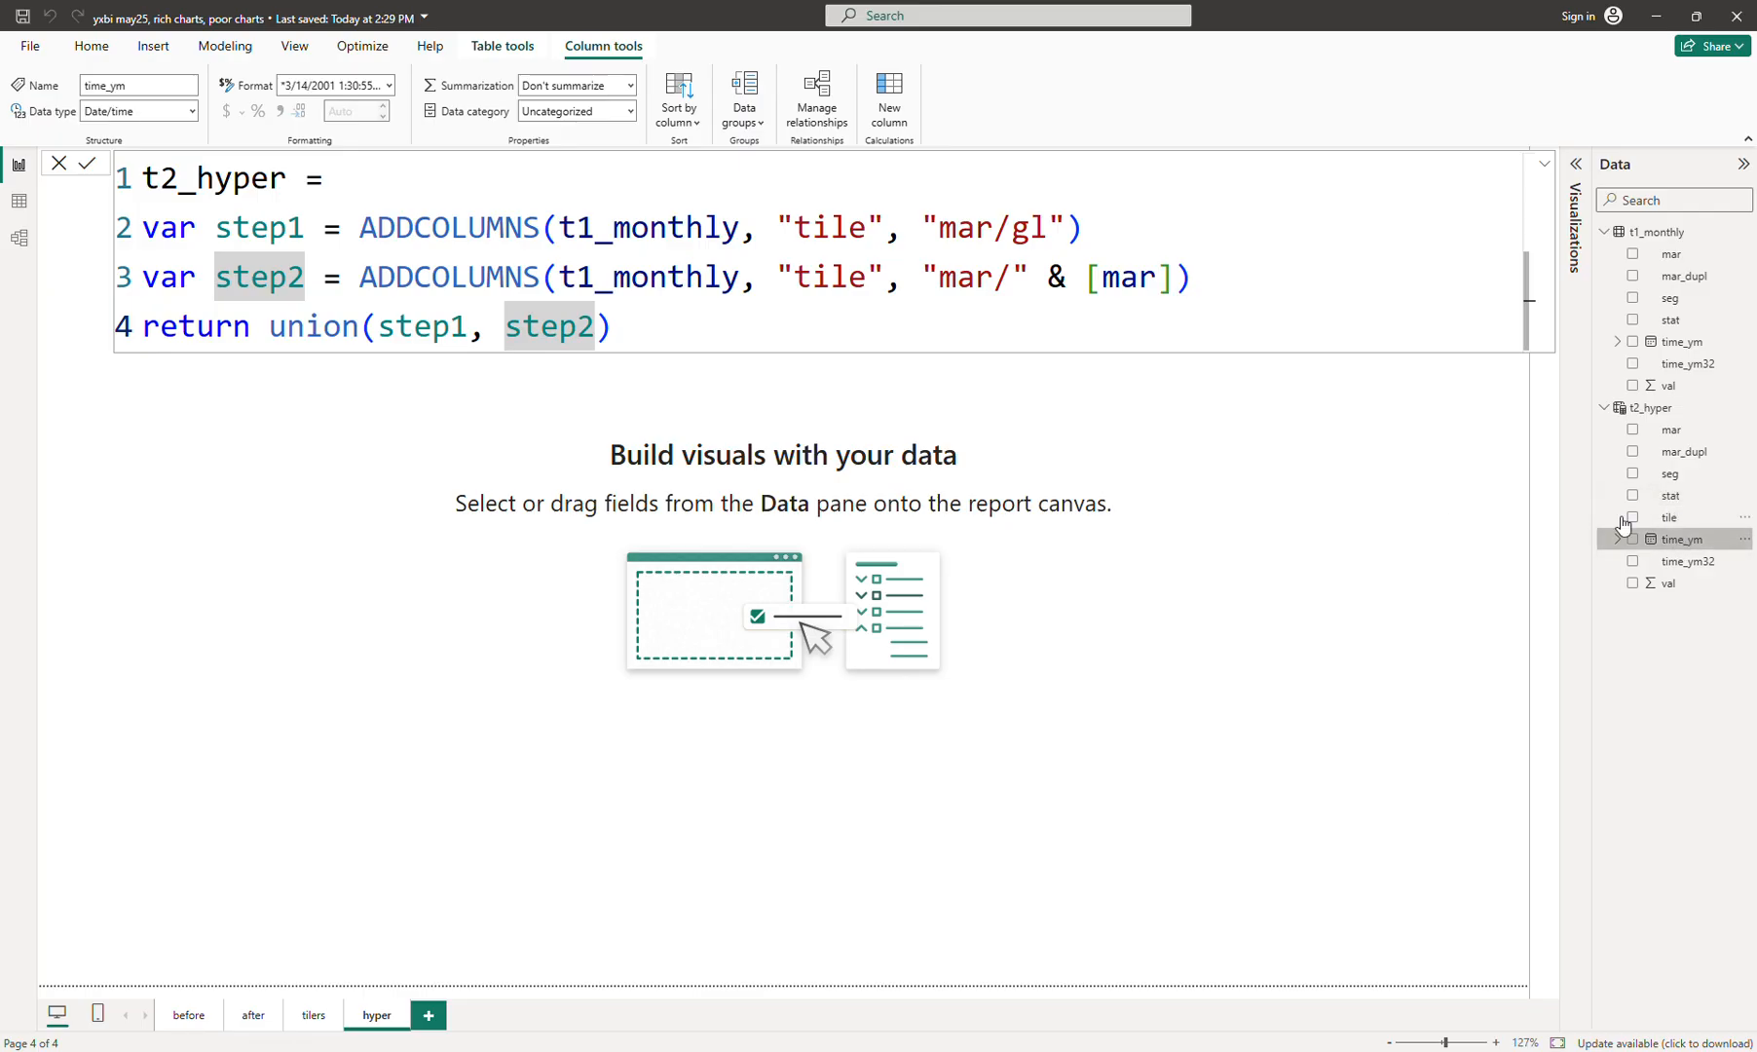
click(1224, 293)
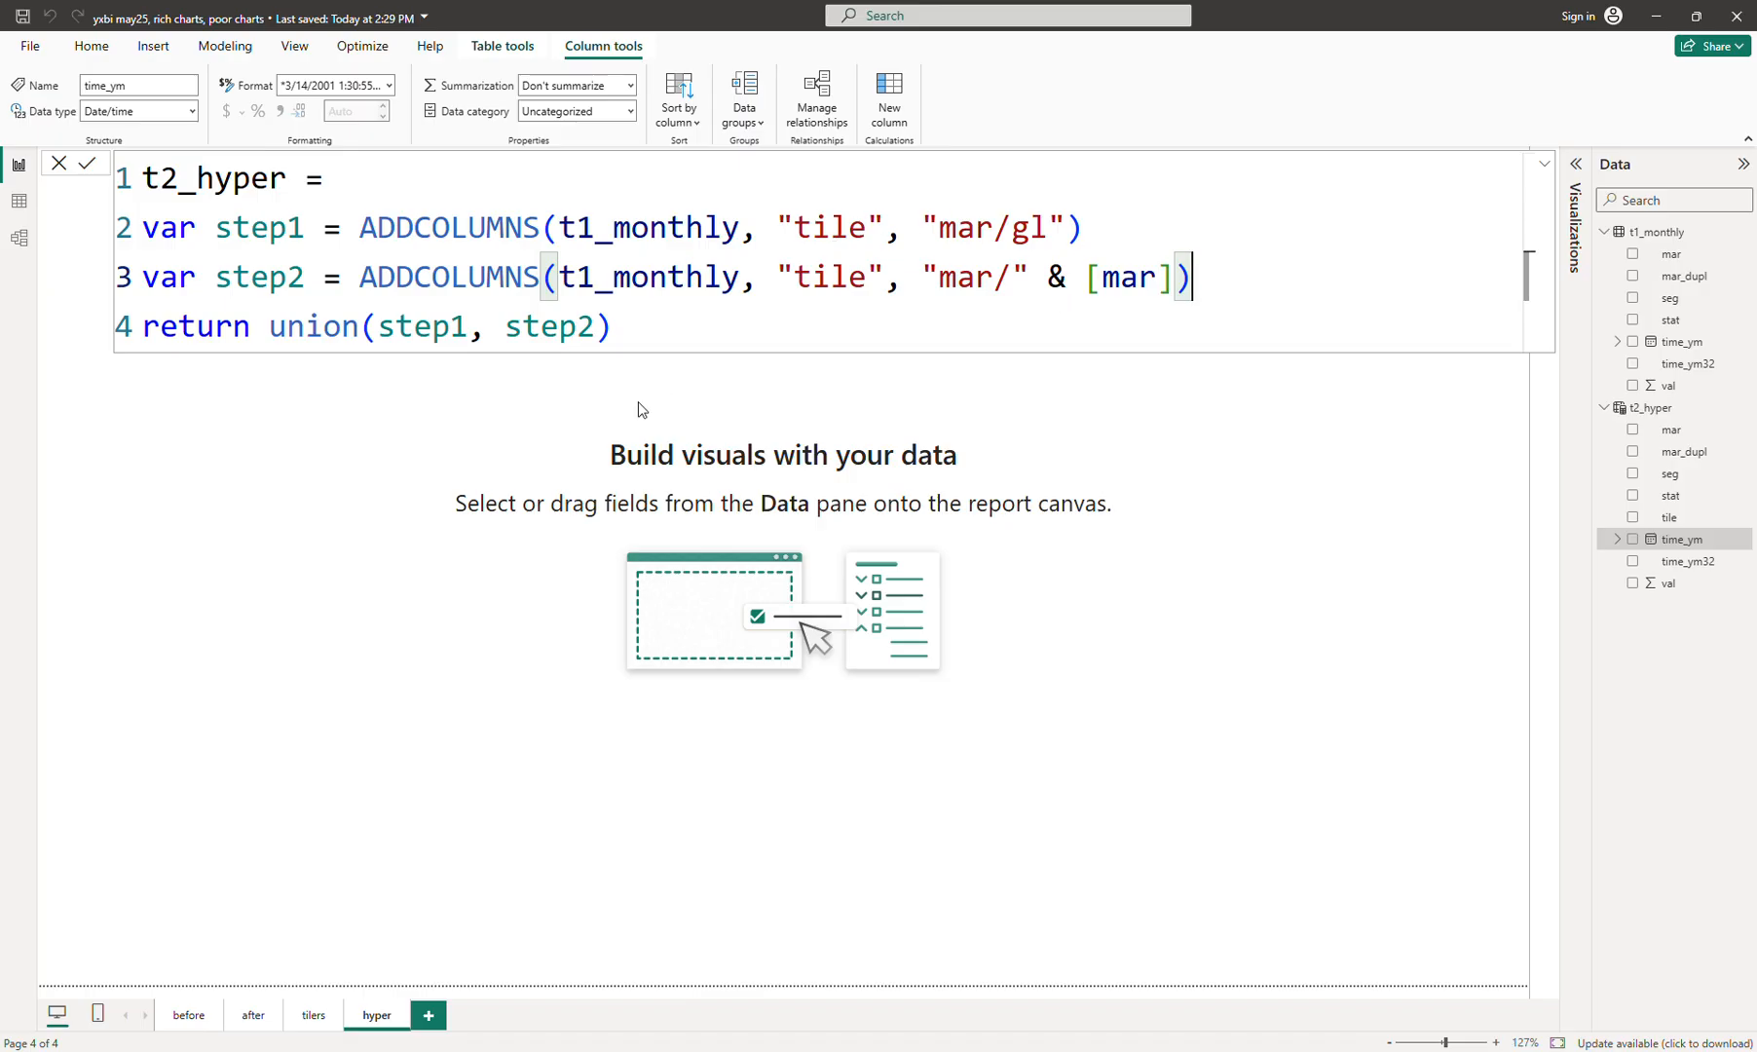
click(379, 431)
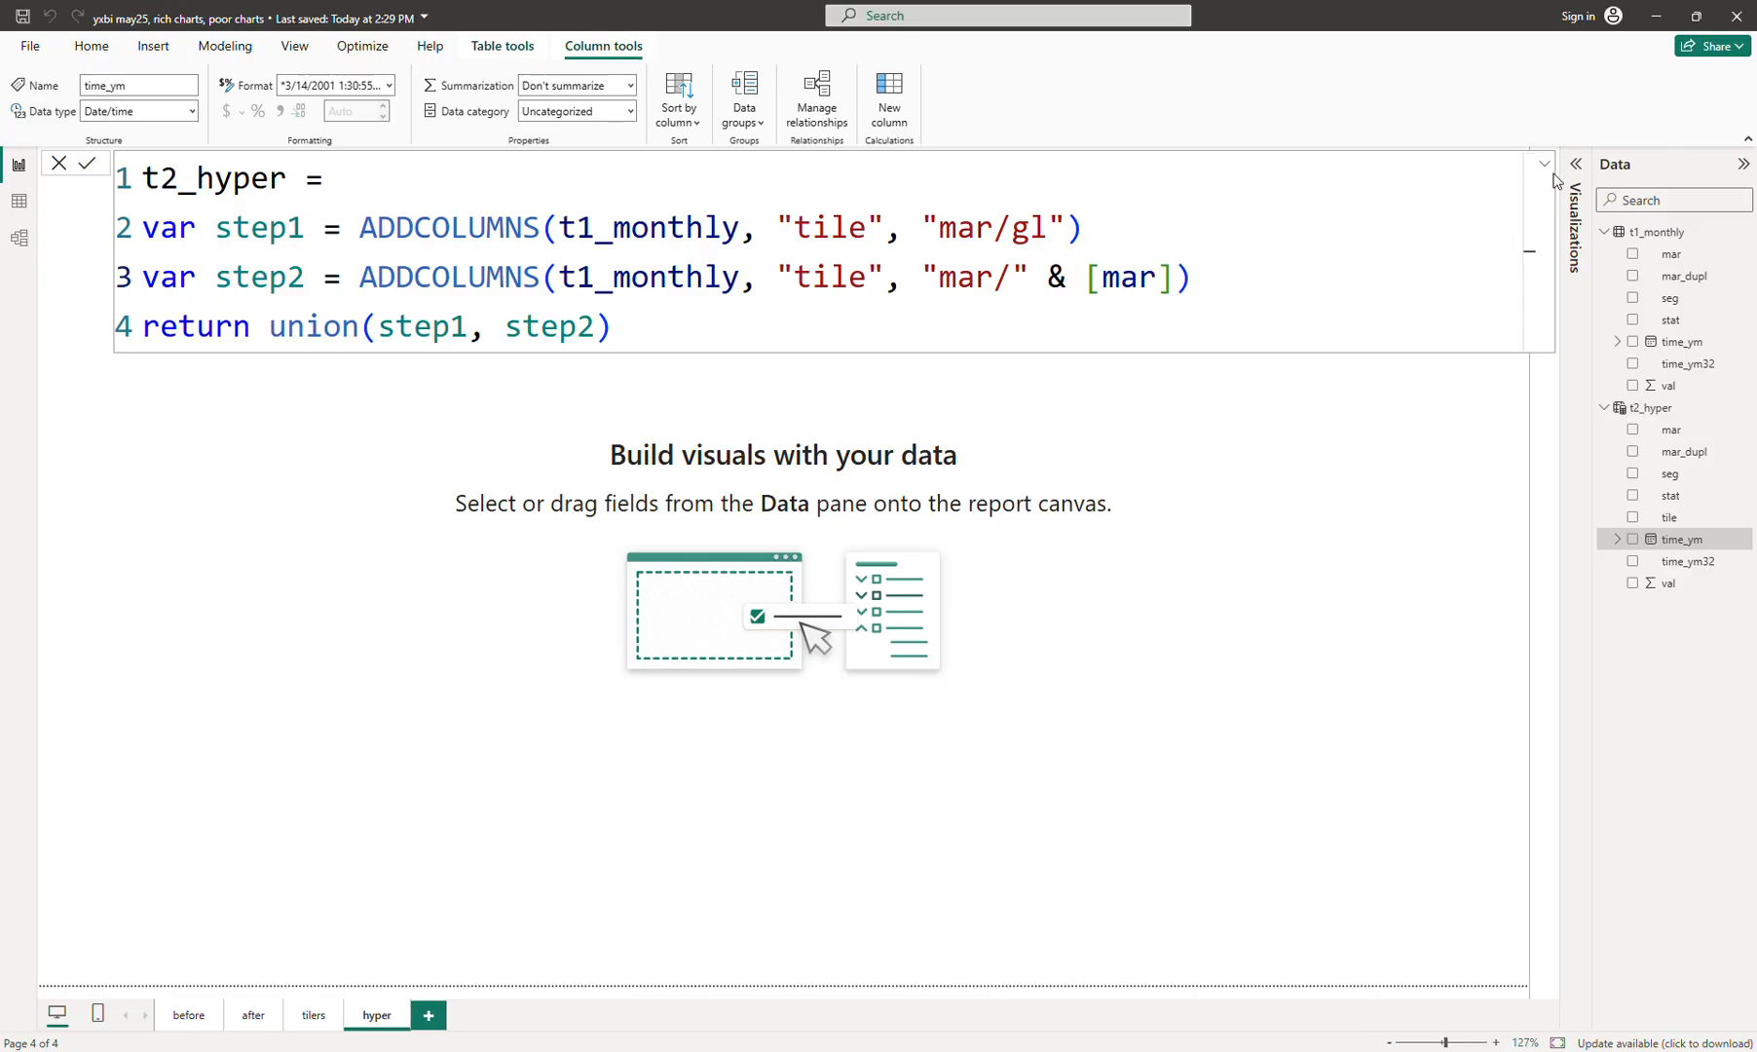
Collapse the formula editor, check the charts on the tilers page, and show the visual-building options on the hyper page
click(1544, 166)
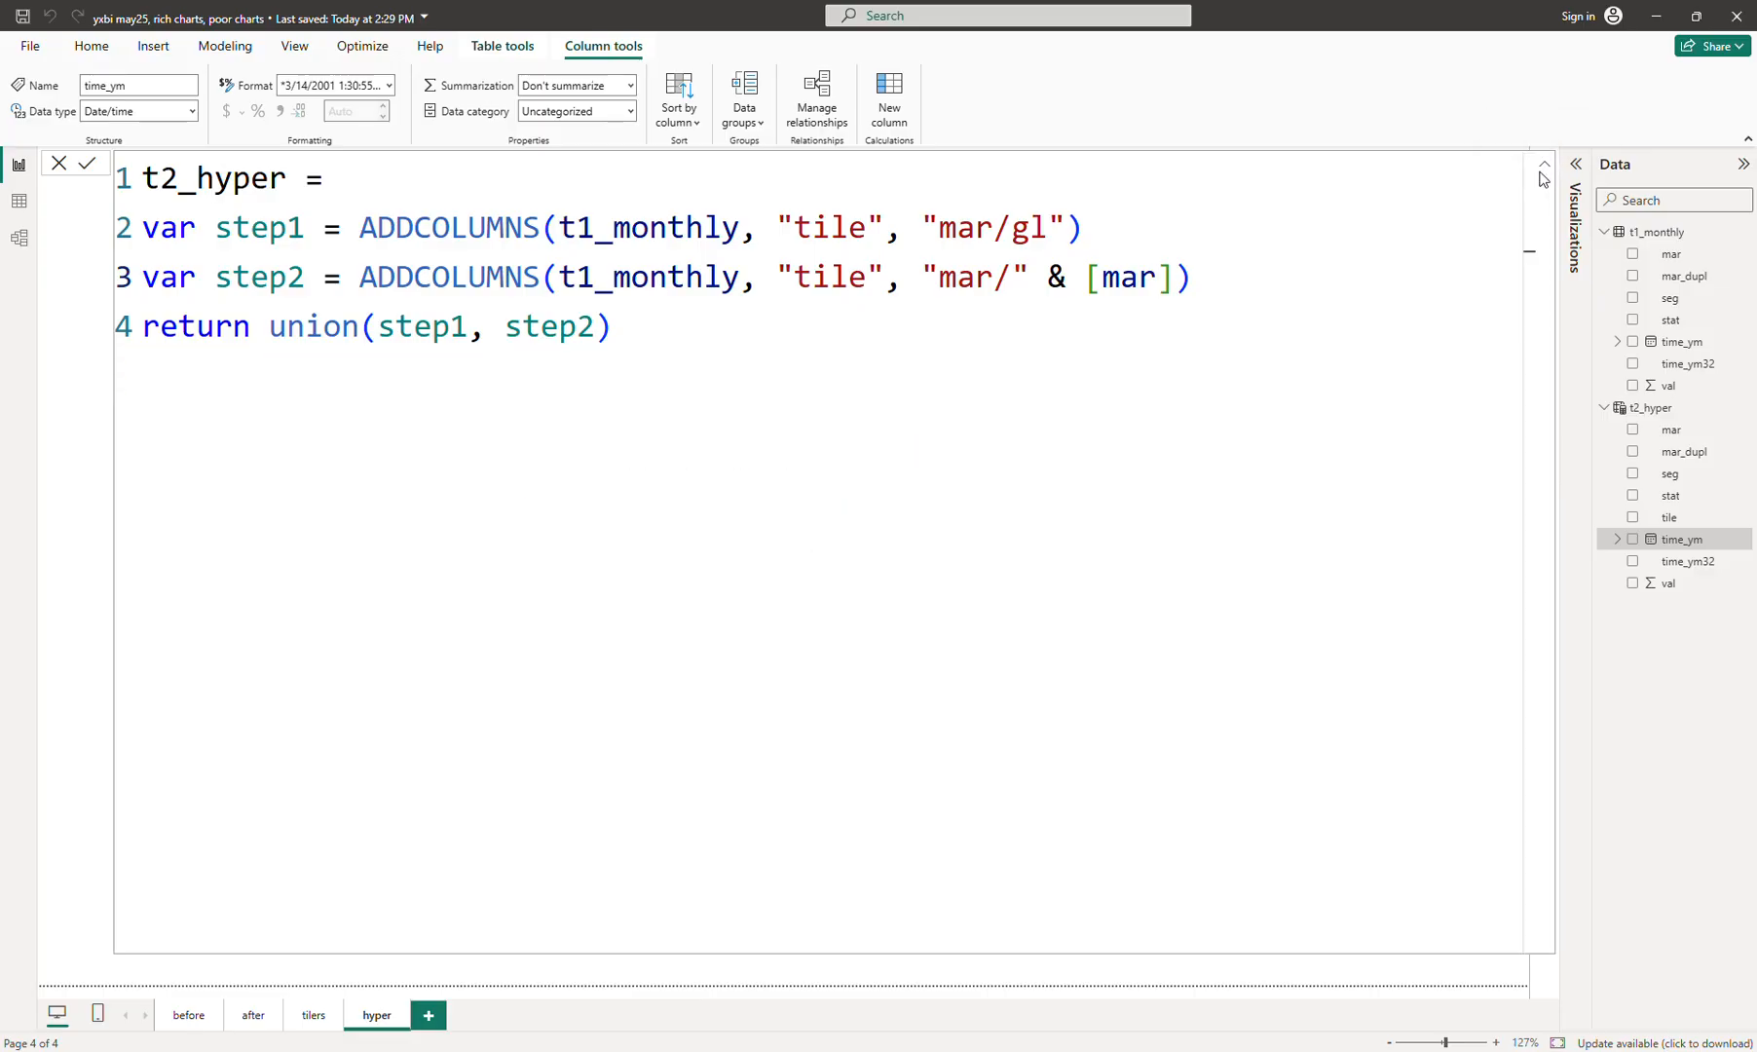
click(1545, 166)
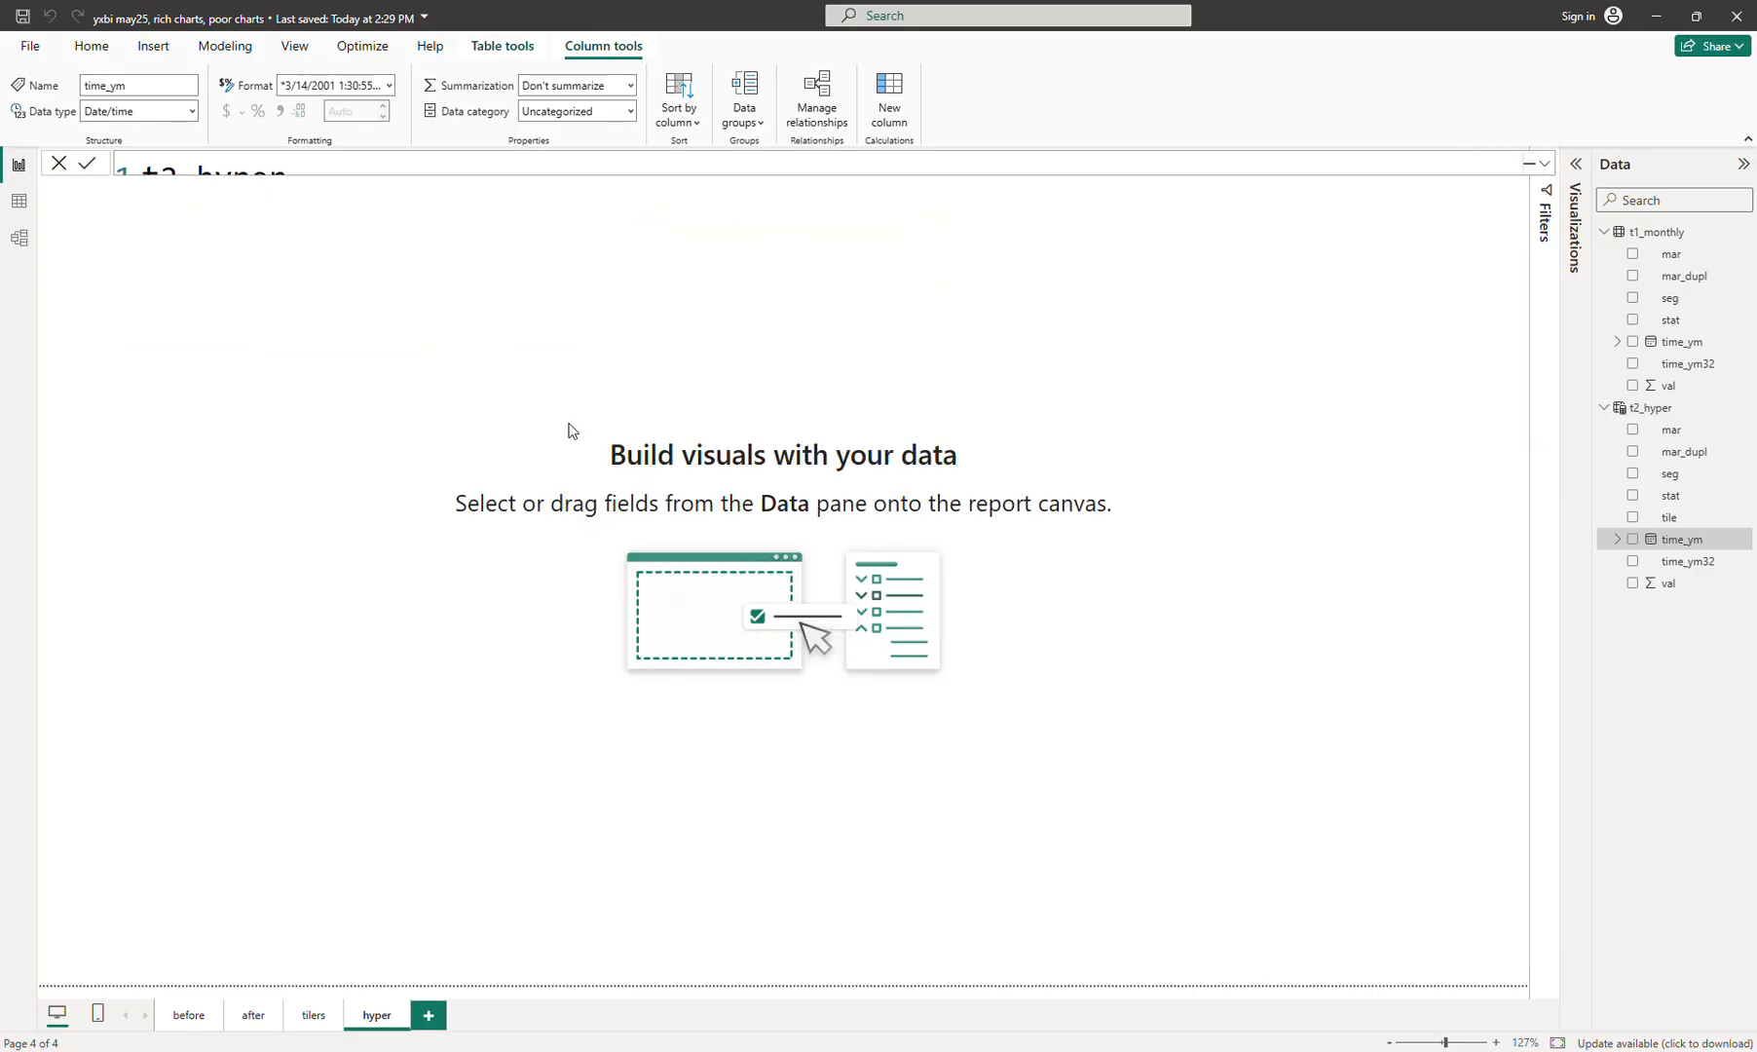
click(312, 1018)
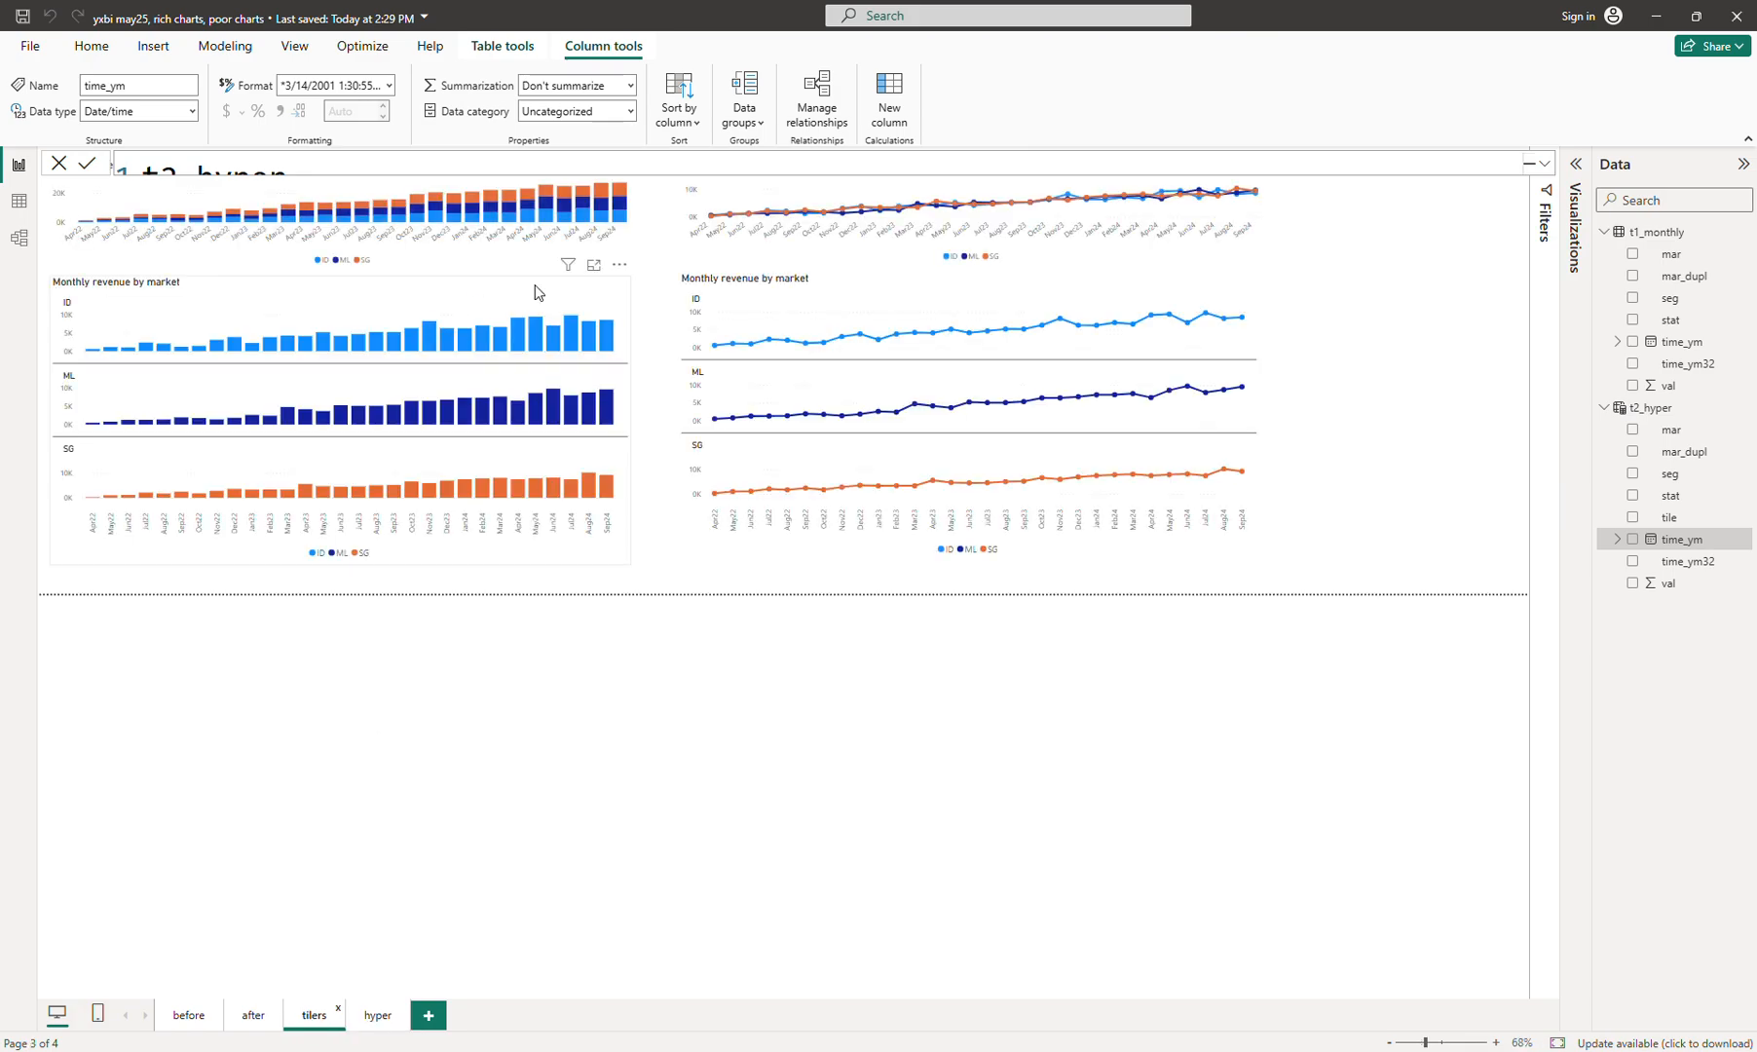
click(378, 1016)
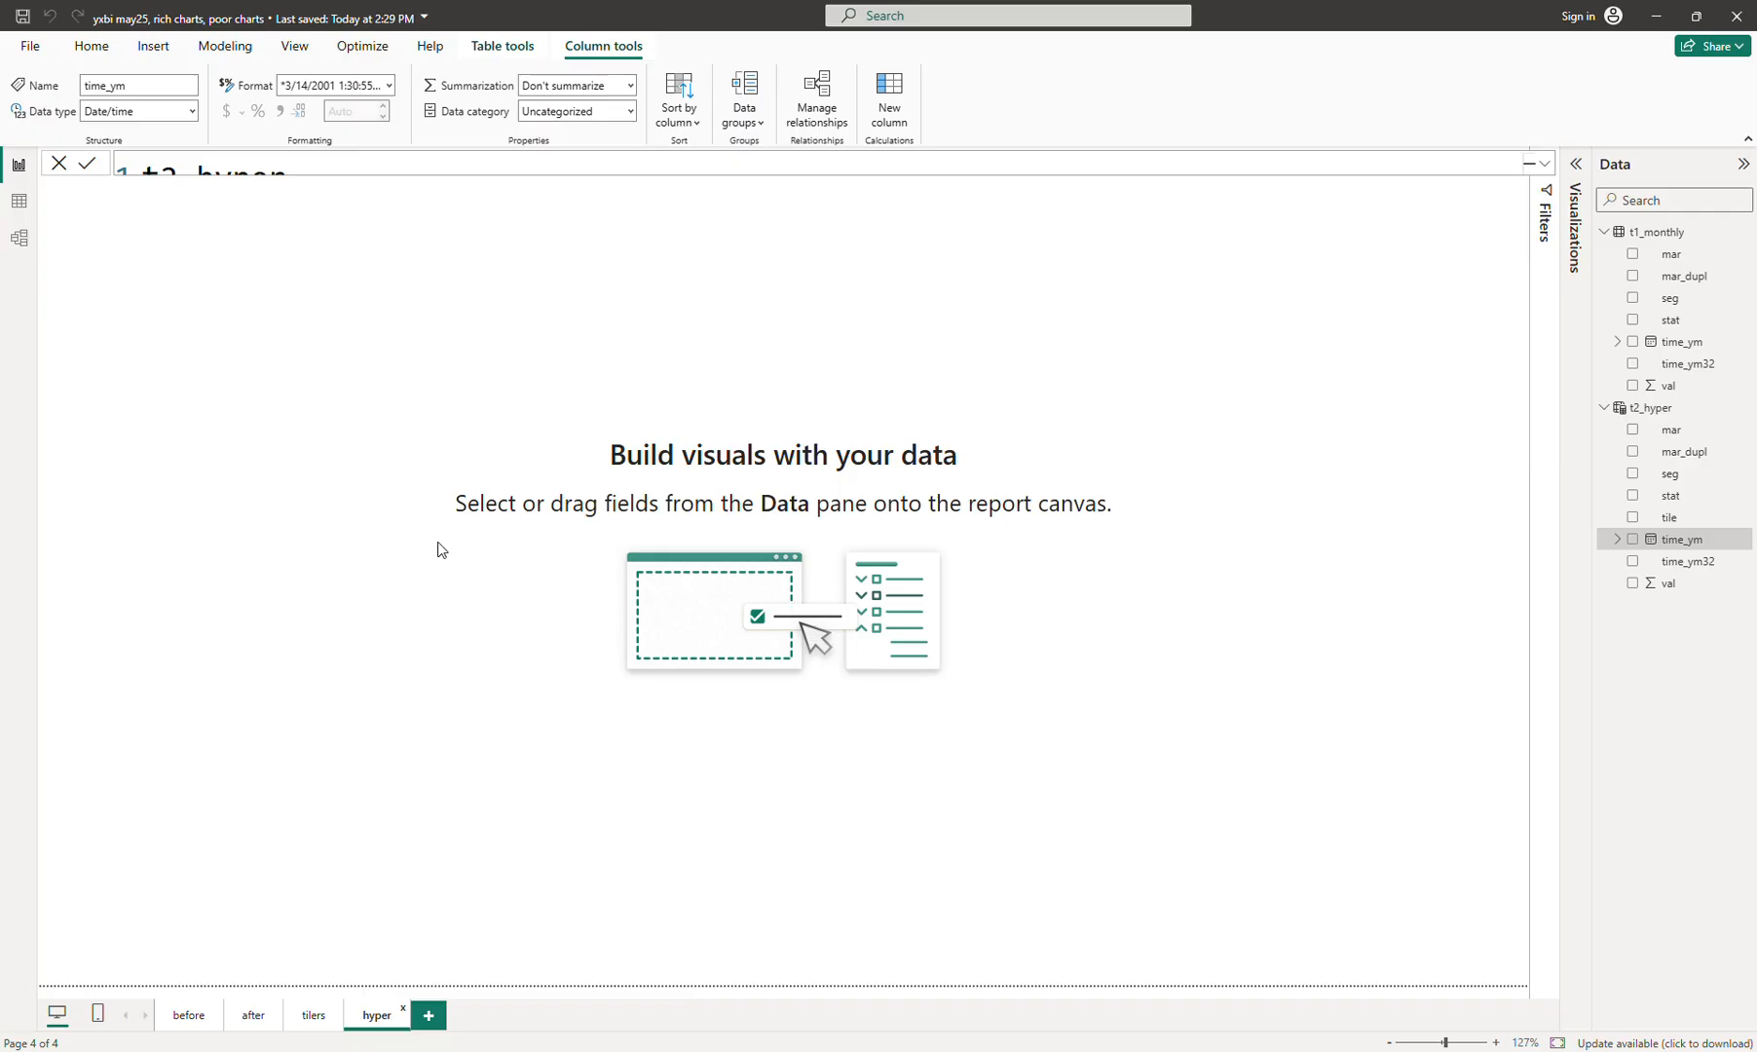
click(1575, 265)
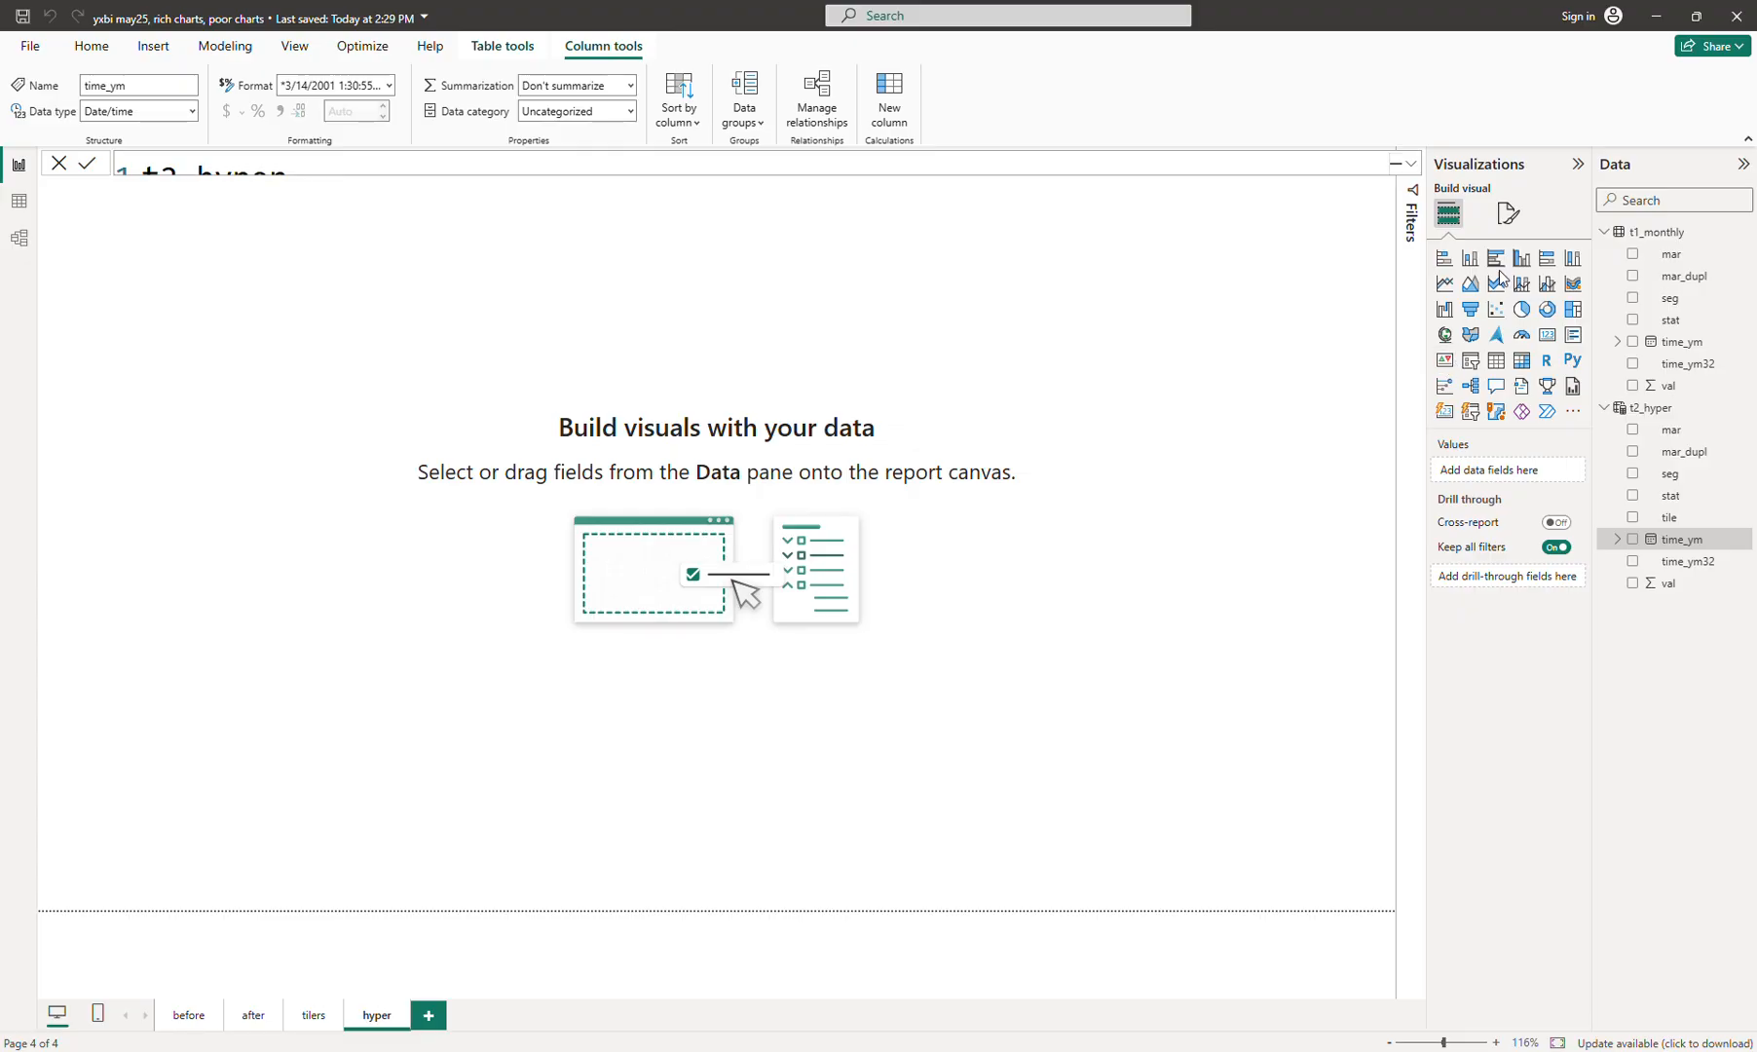
Copy the stacked column chart of monthly revenue from the tilers page to the hyper page and widen it across most of the page
click(314, 1016)
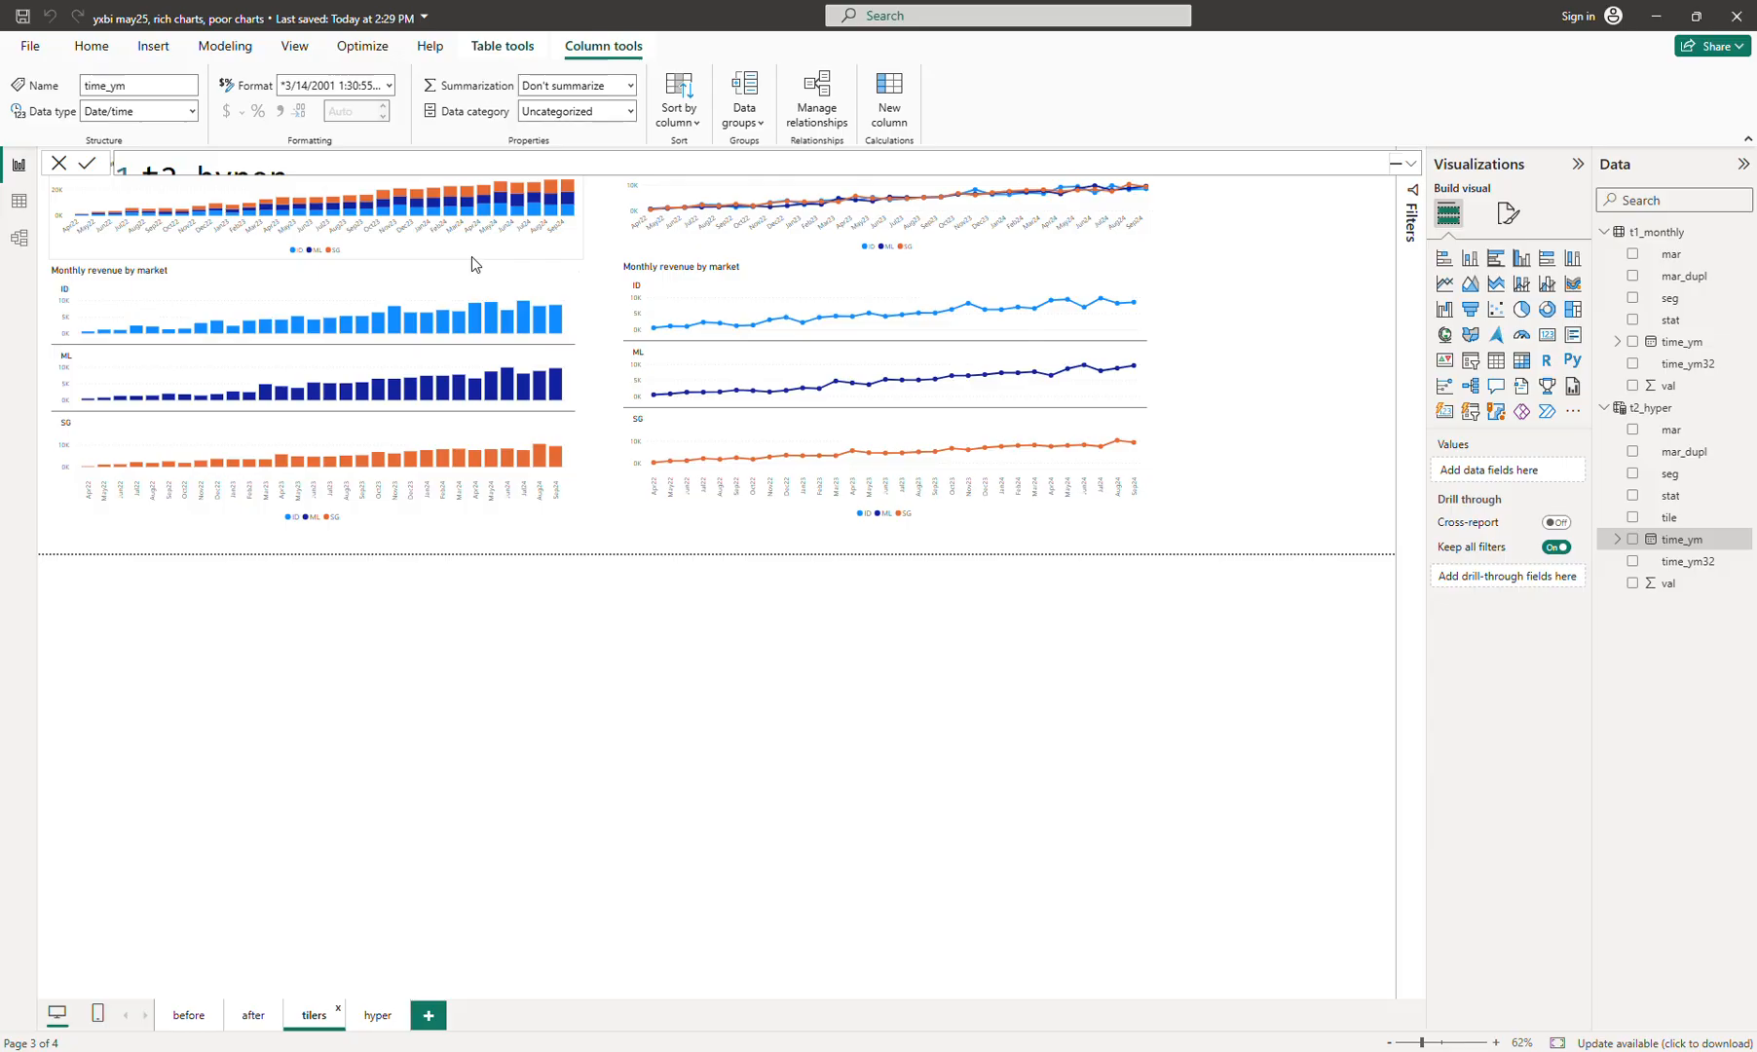
click(478, 257)
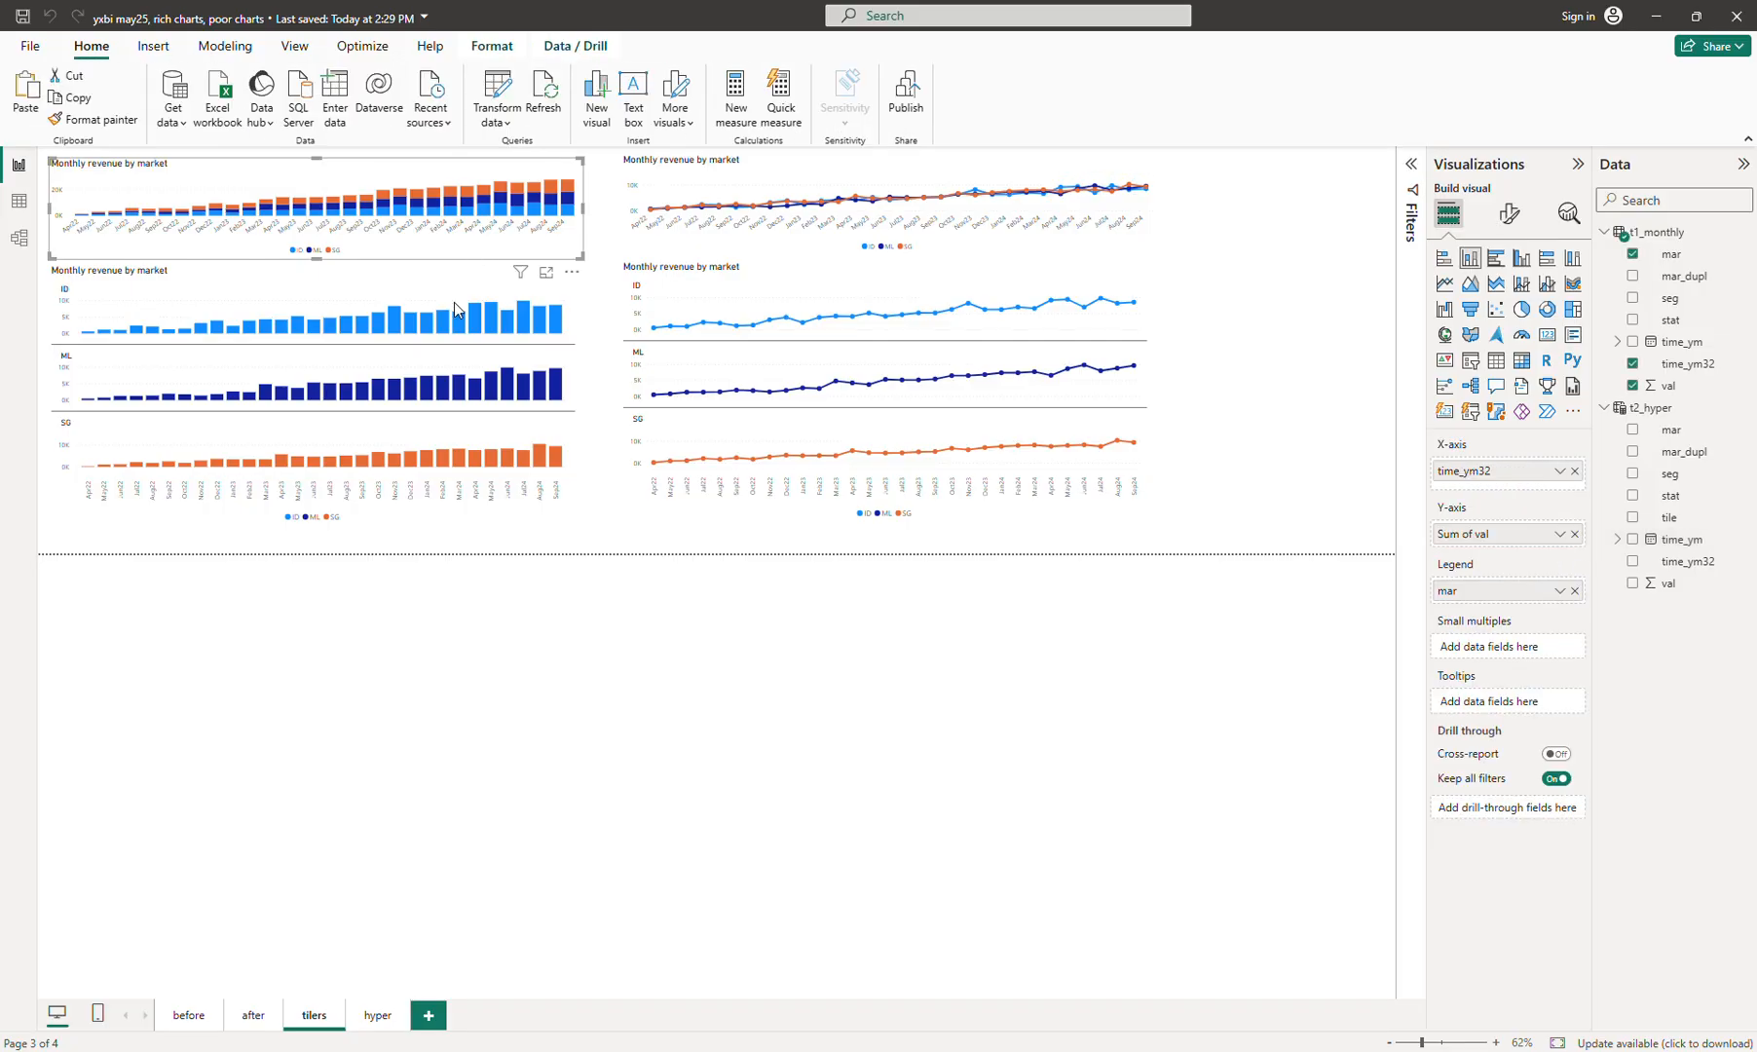
click(378, 1015)
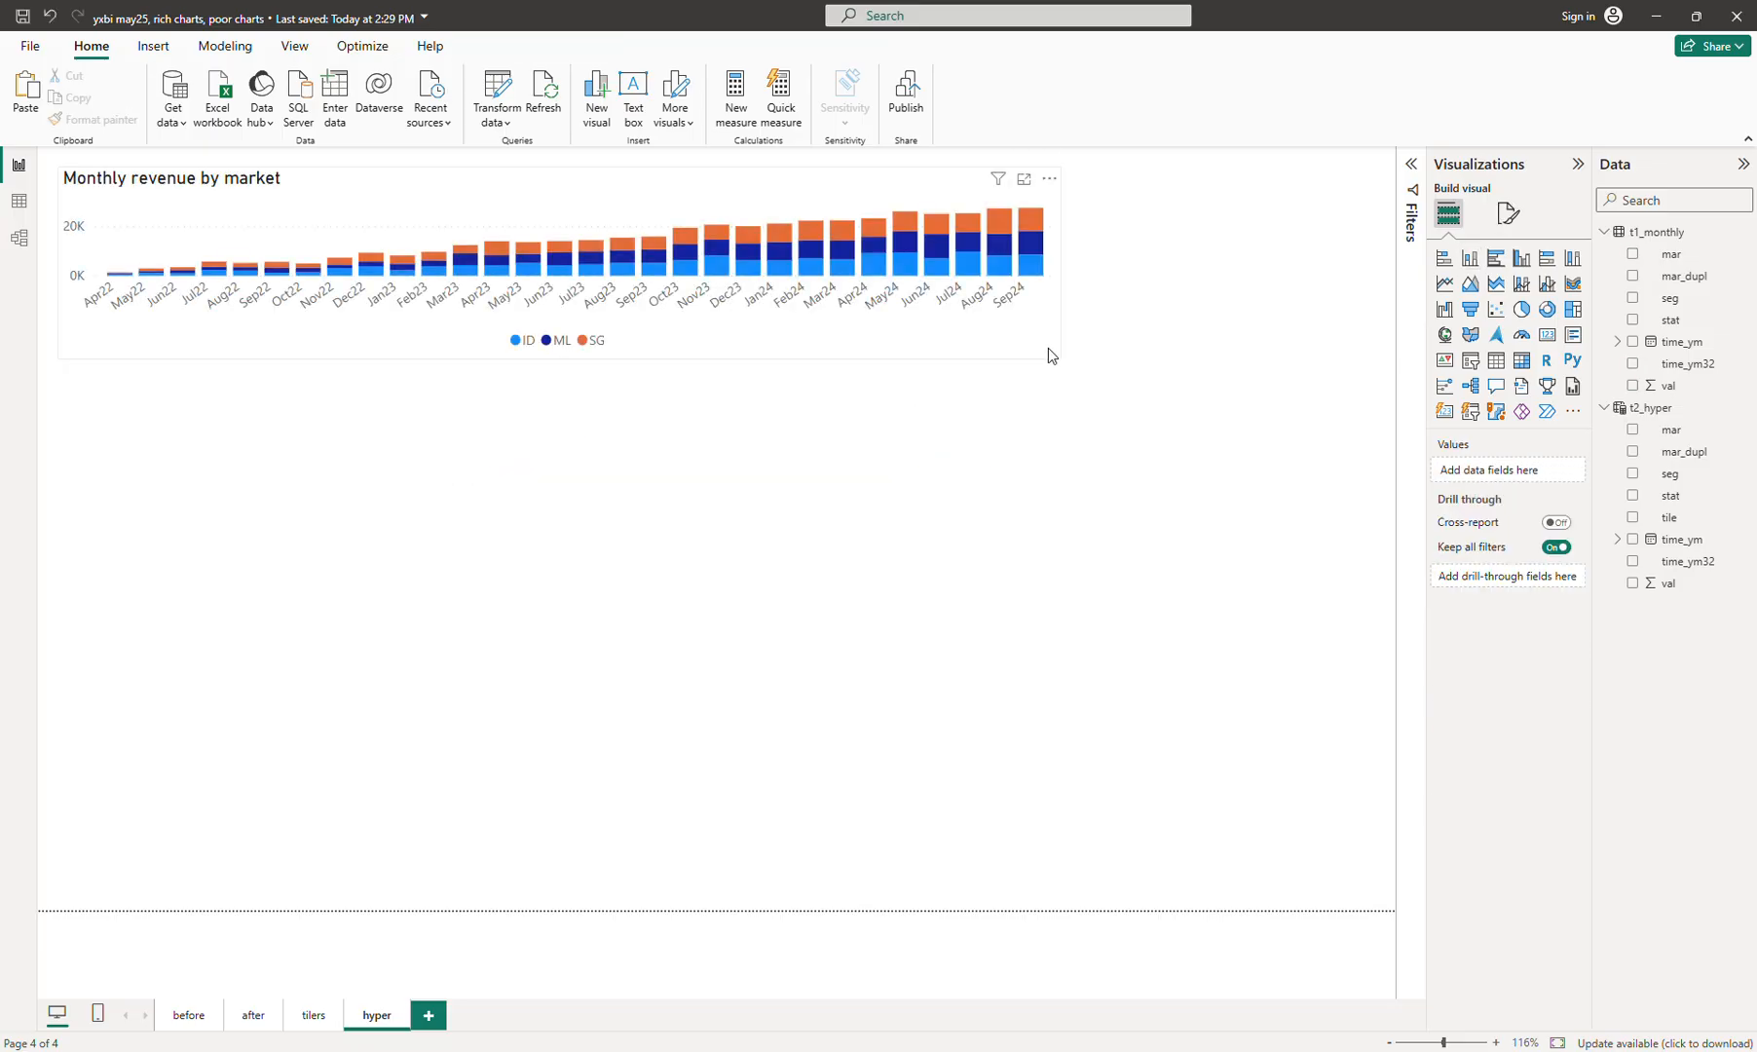
drag(1059, 362, 1327, 360)
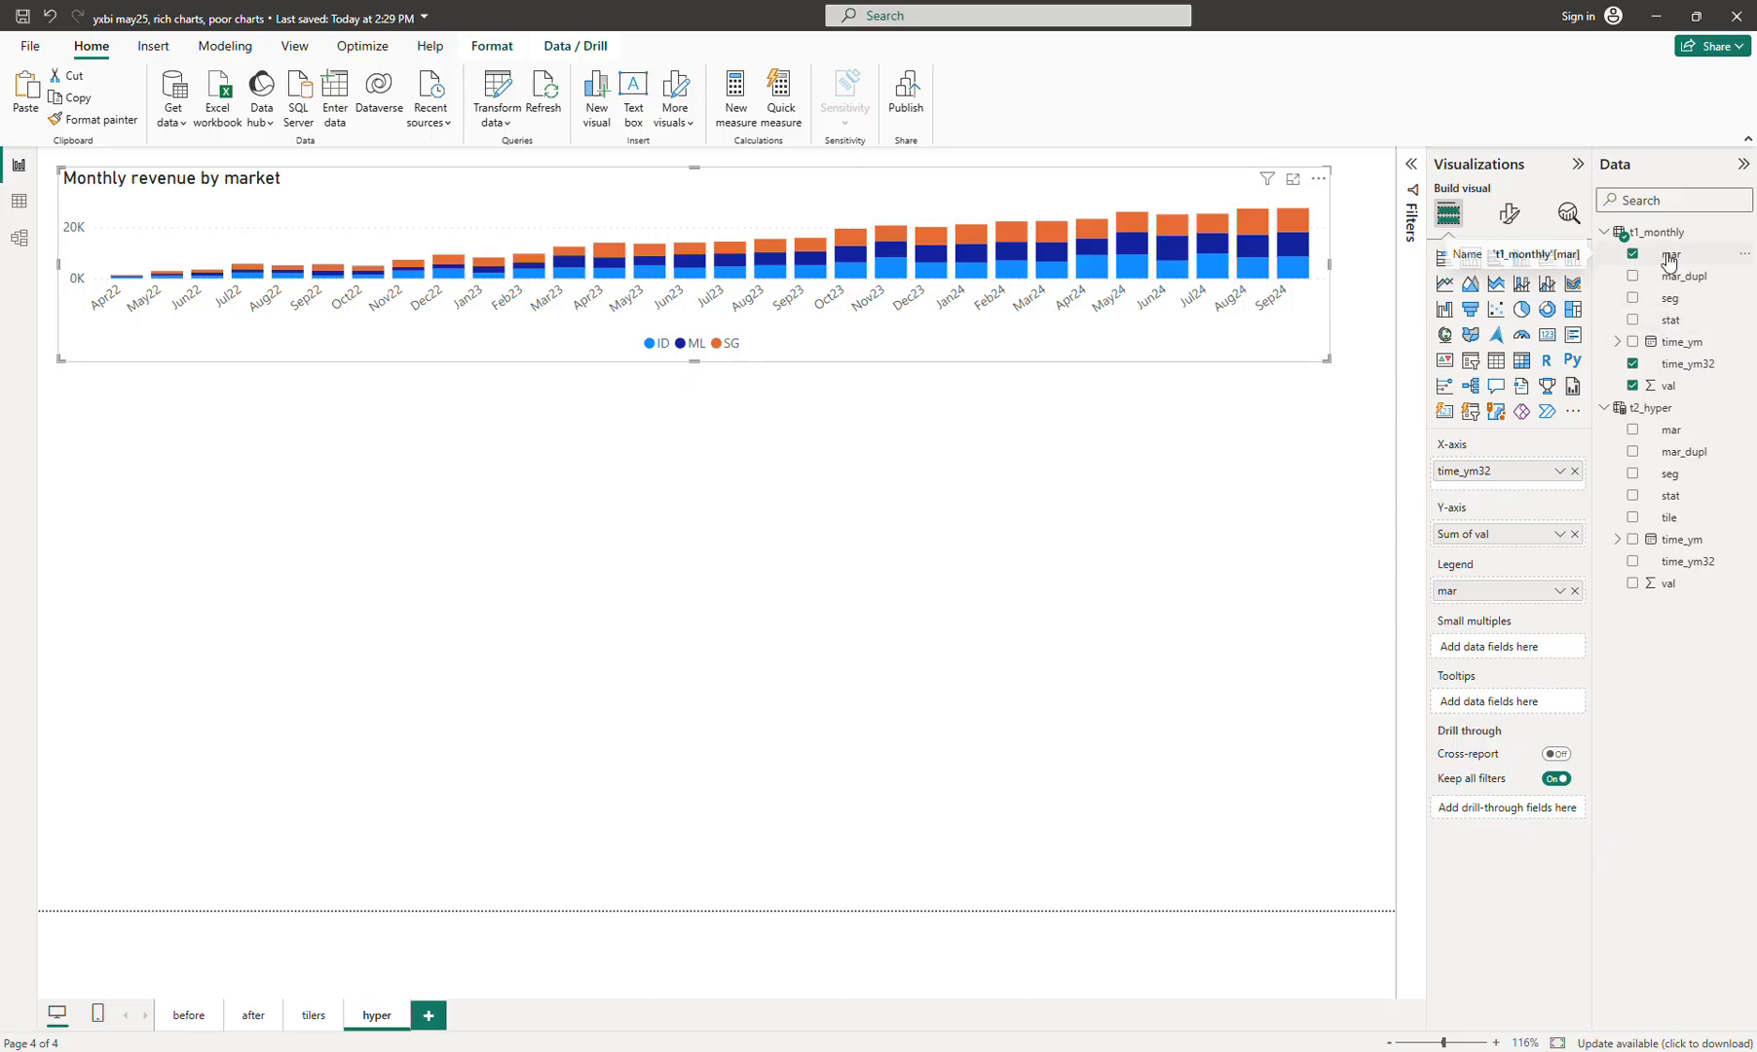
Replace the chart's legend, X-axis and Y-axis fields with mar, time_ym32 and val from t2_hyper
drag(1671, 429, 1516, 593)
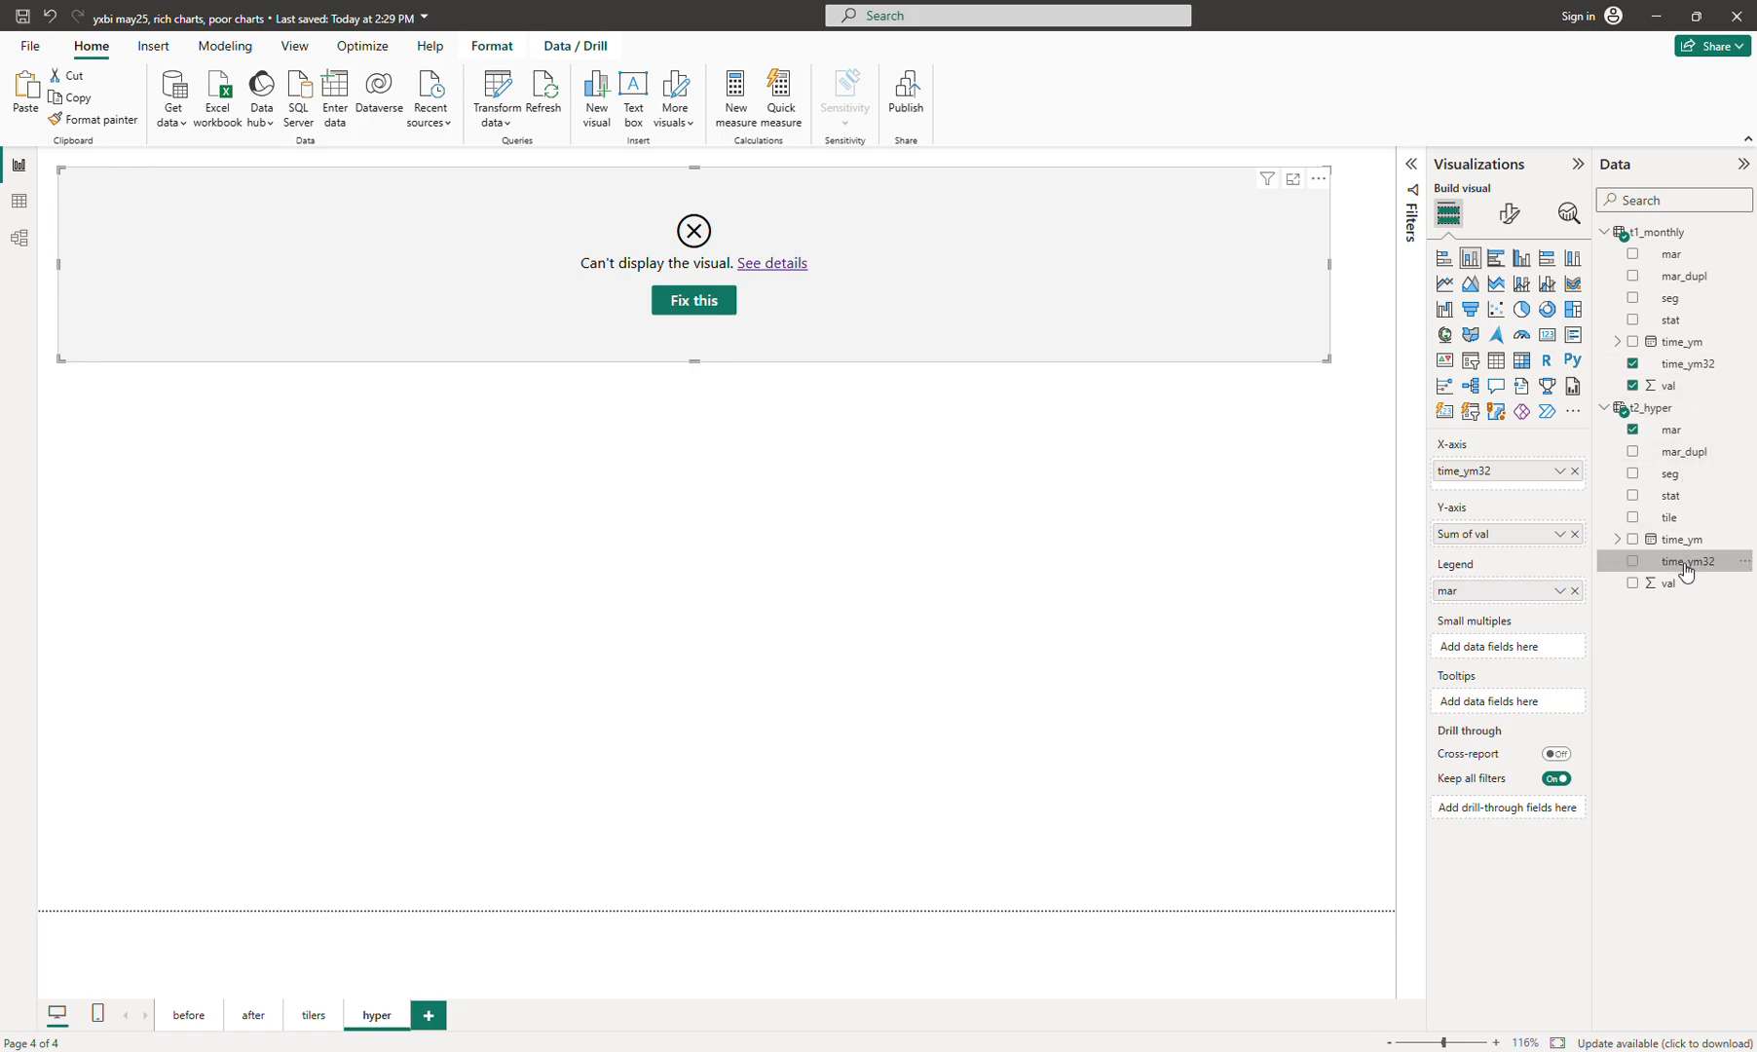
drag(1687, 572, 1544, 492)
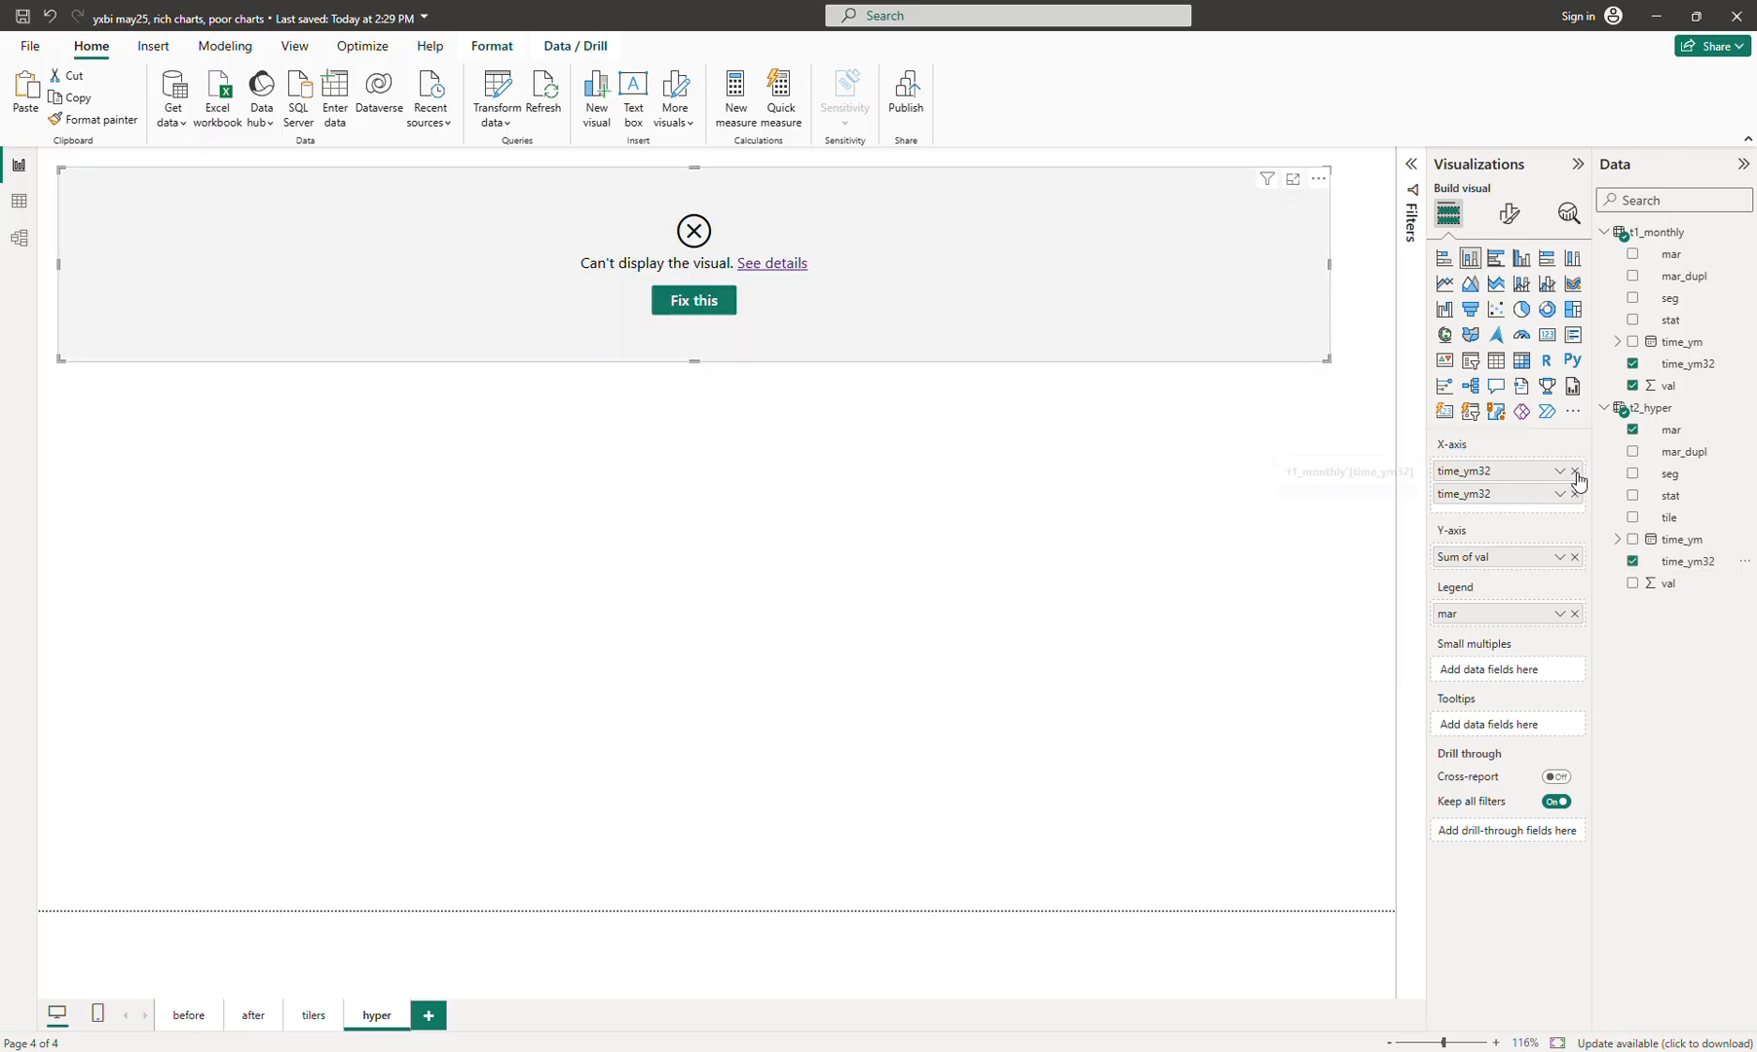
click(1575, 471)
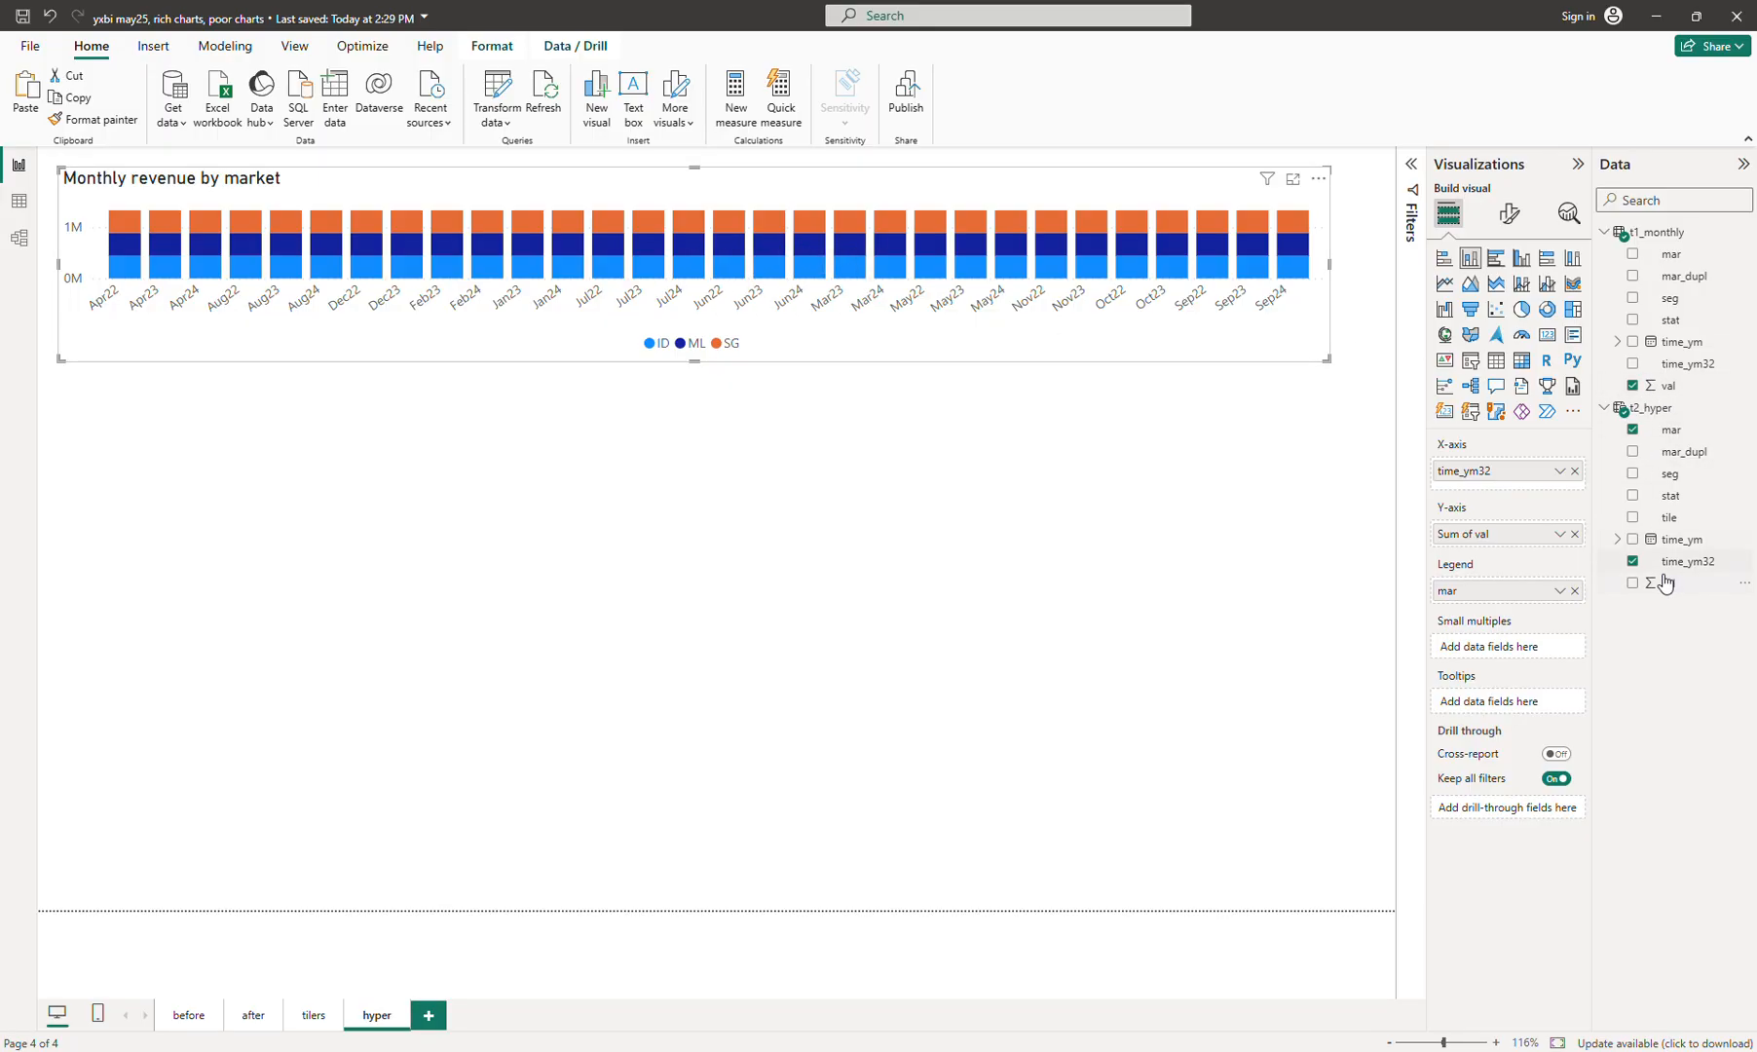
drag(1670, 592, 1505, 546)
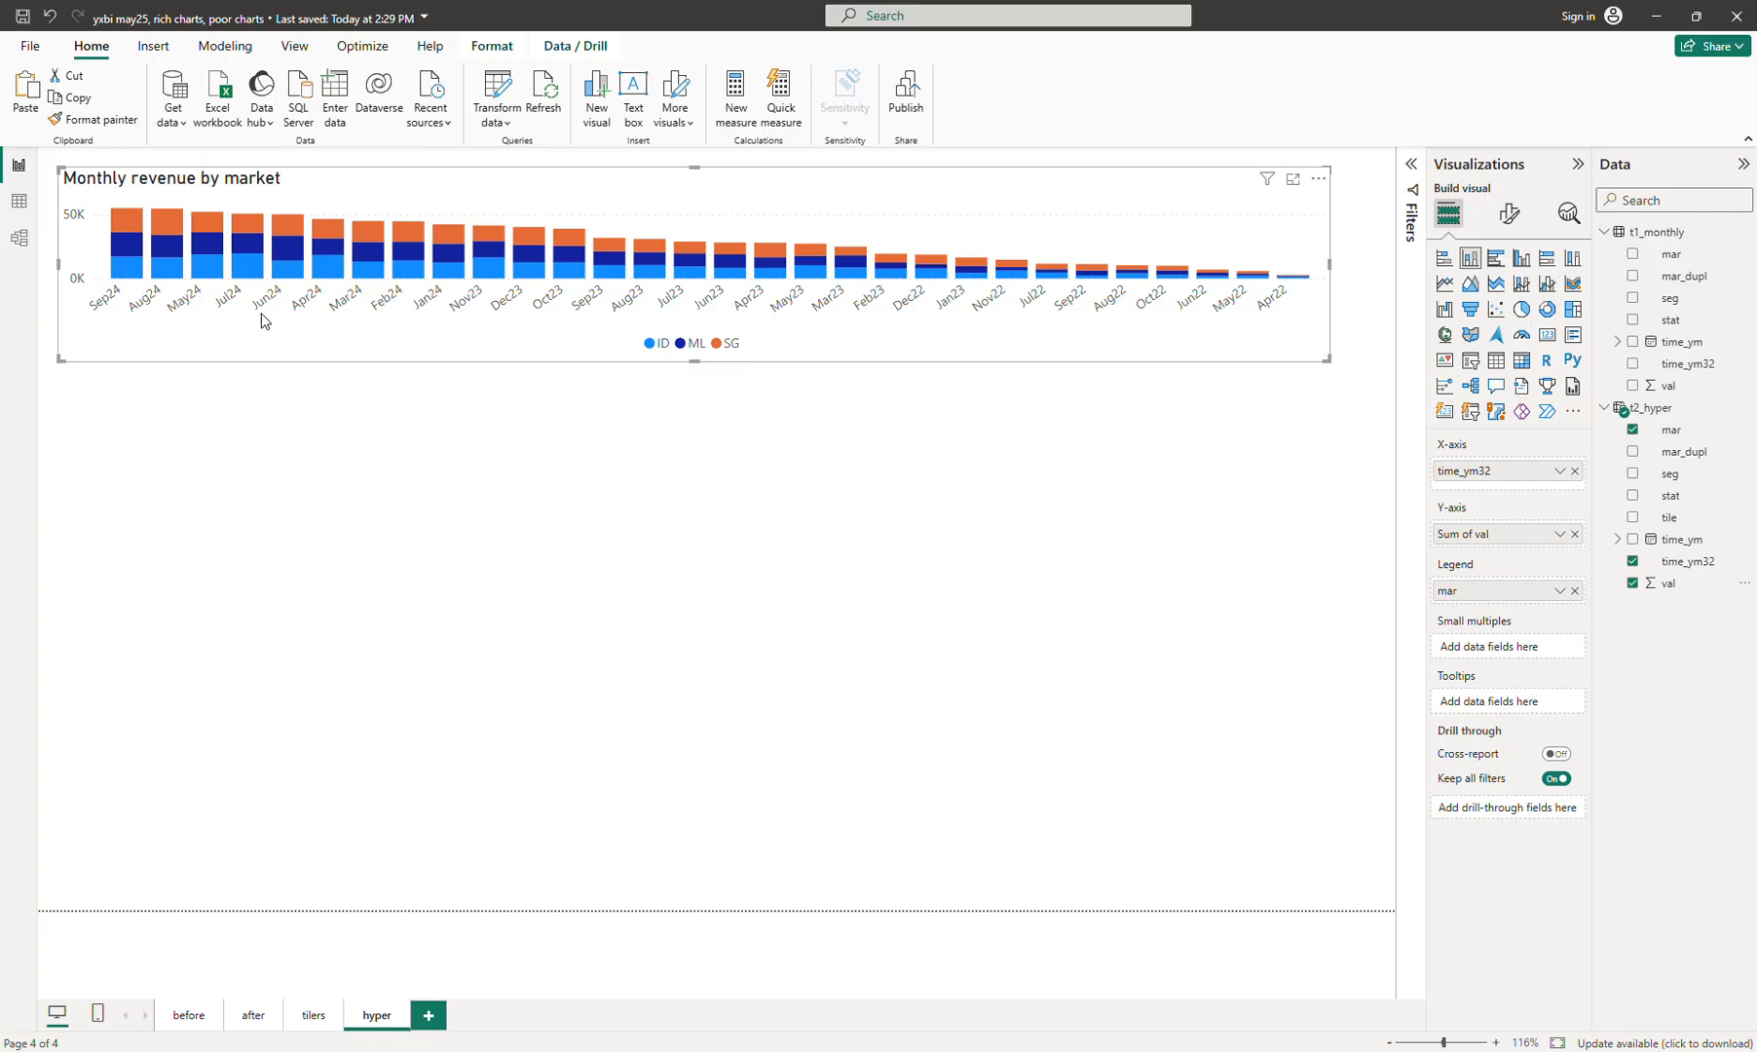
Sort the chart's axis by time_ym32 in ascending order and place the chart slightly lower on the page
click(1661, 407)
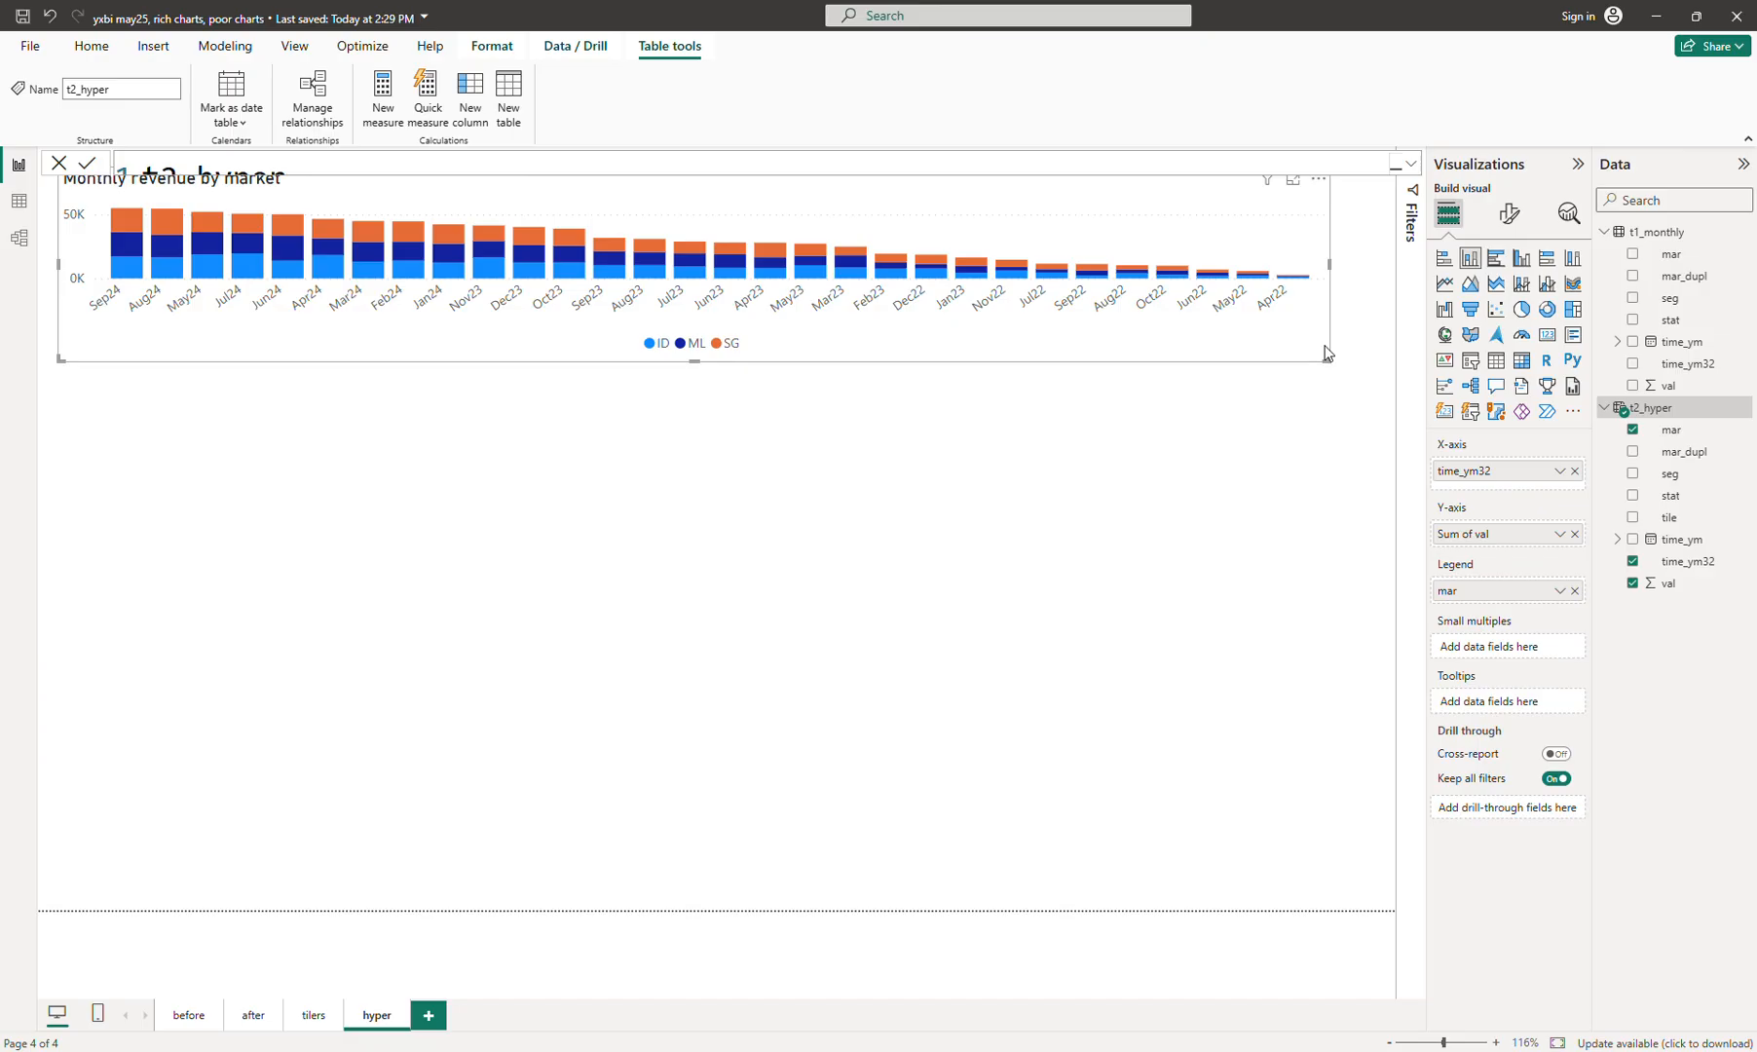
drag(1325, 344, 1330, 395)
click(1320, 241)
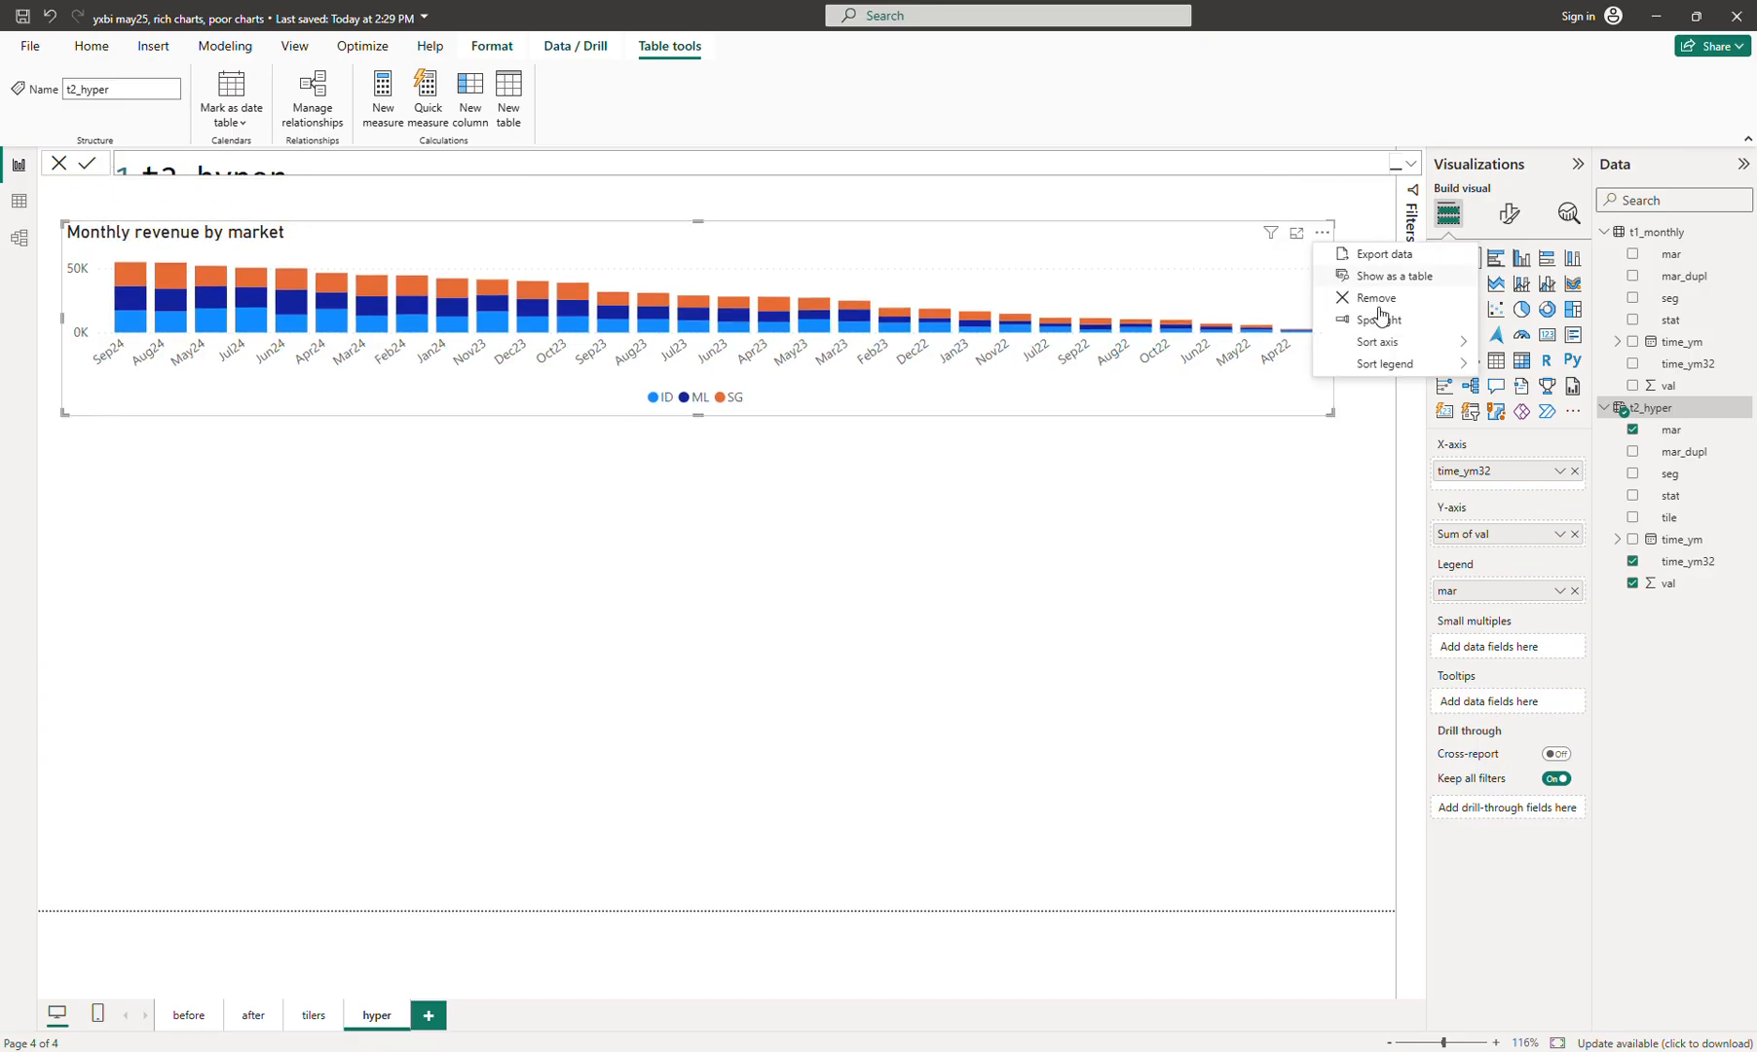
mouse_move(1374, 343)
click(1523, 346)
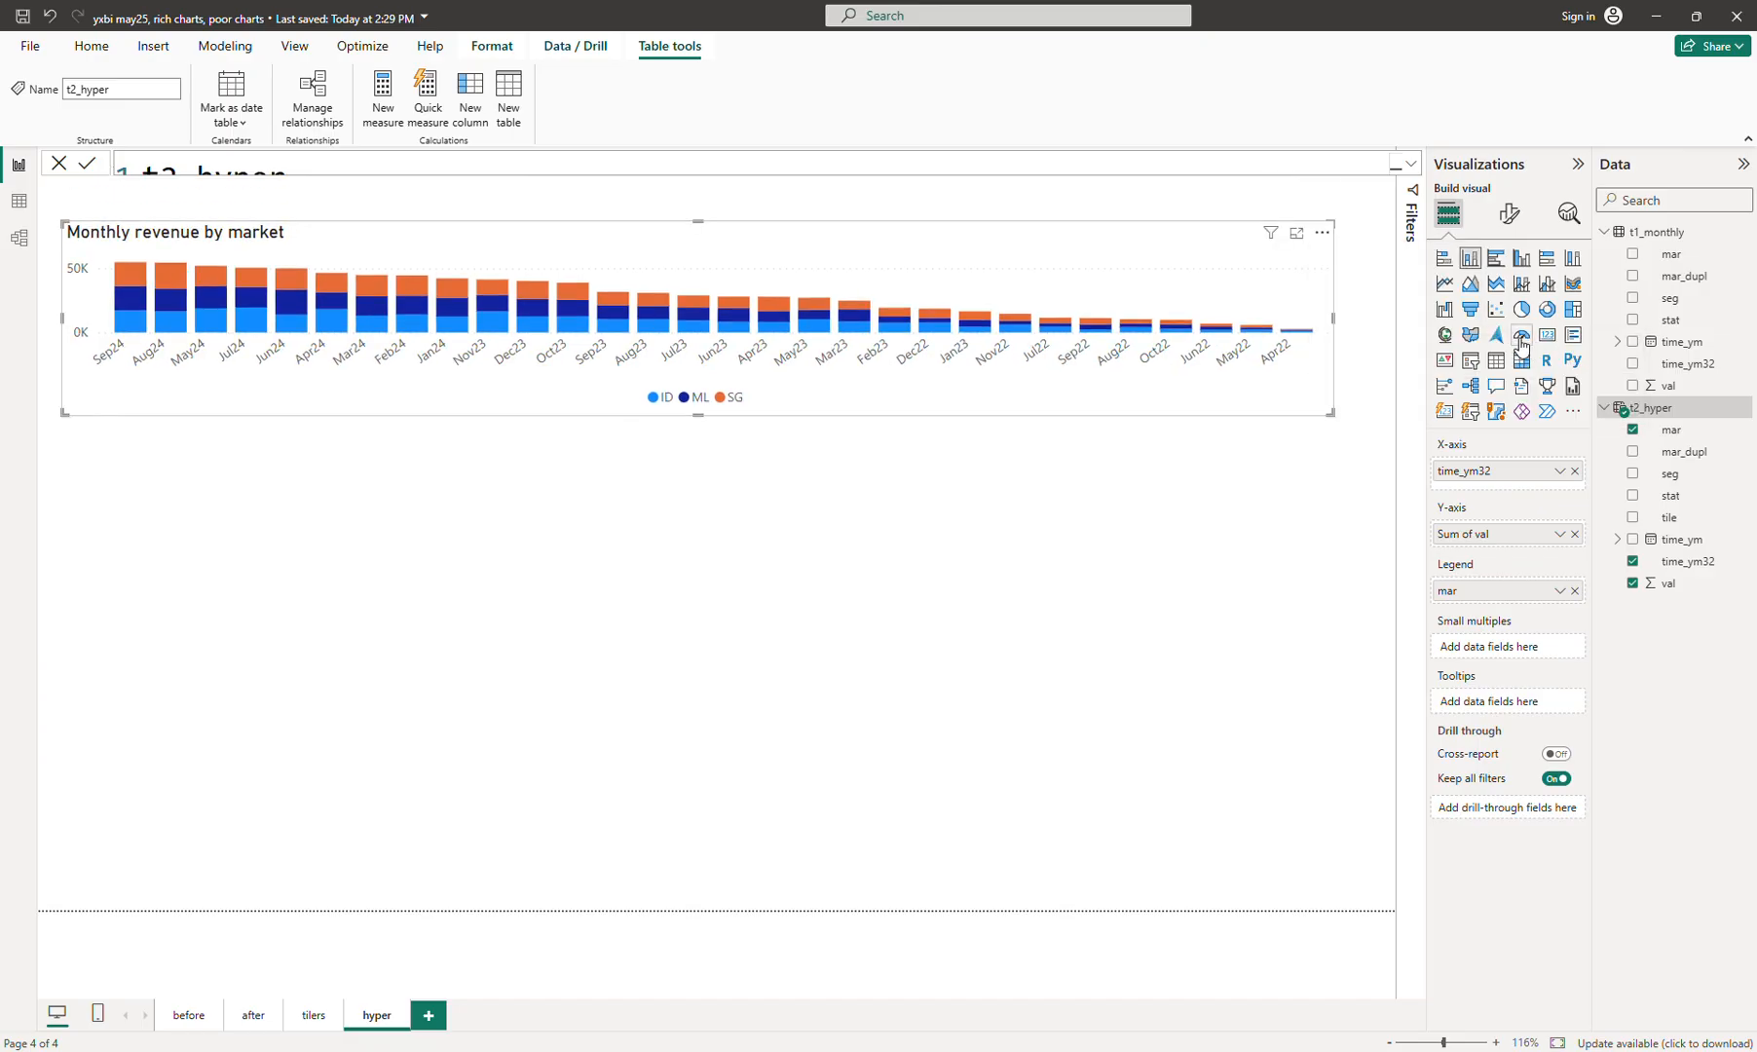
click(1322, 232)
mouse_move(1389, 351)
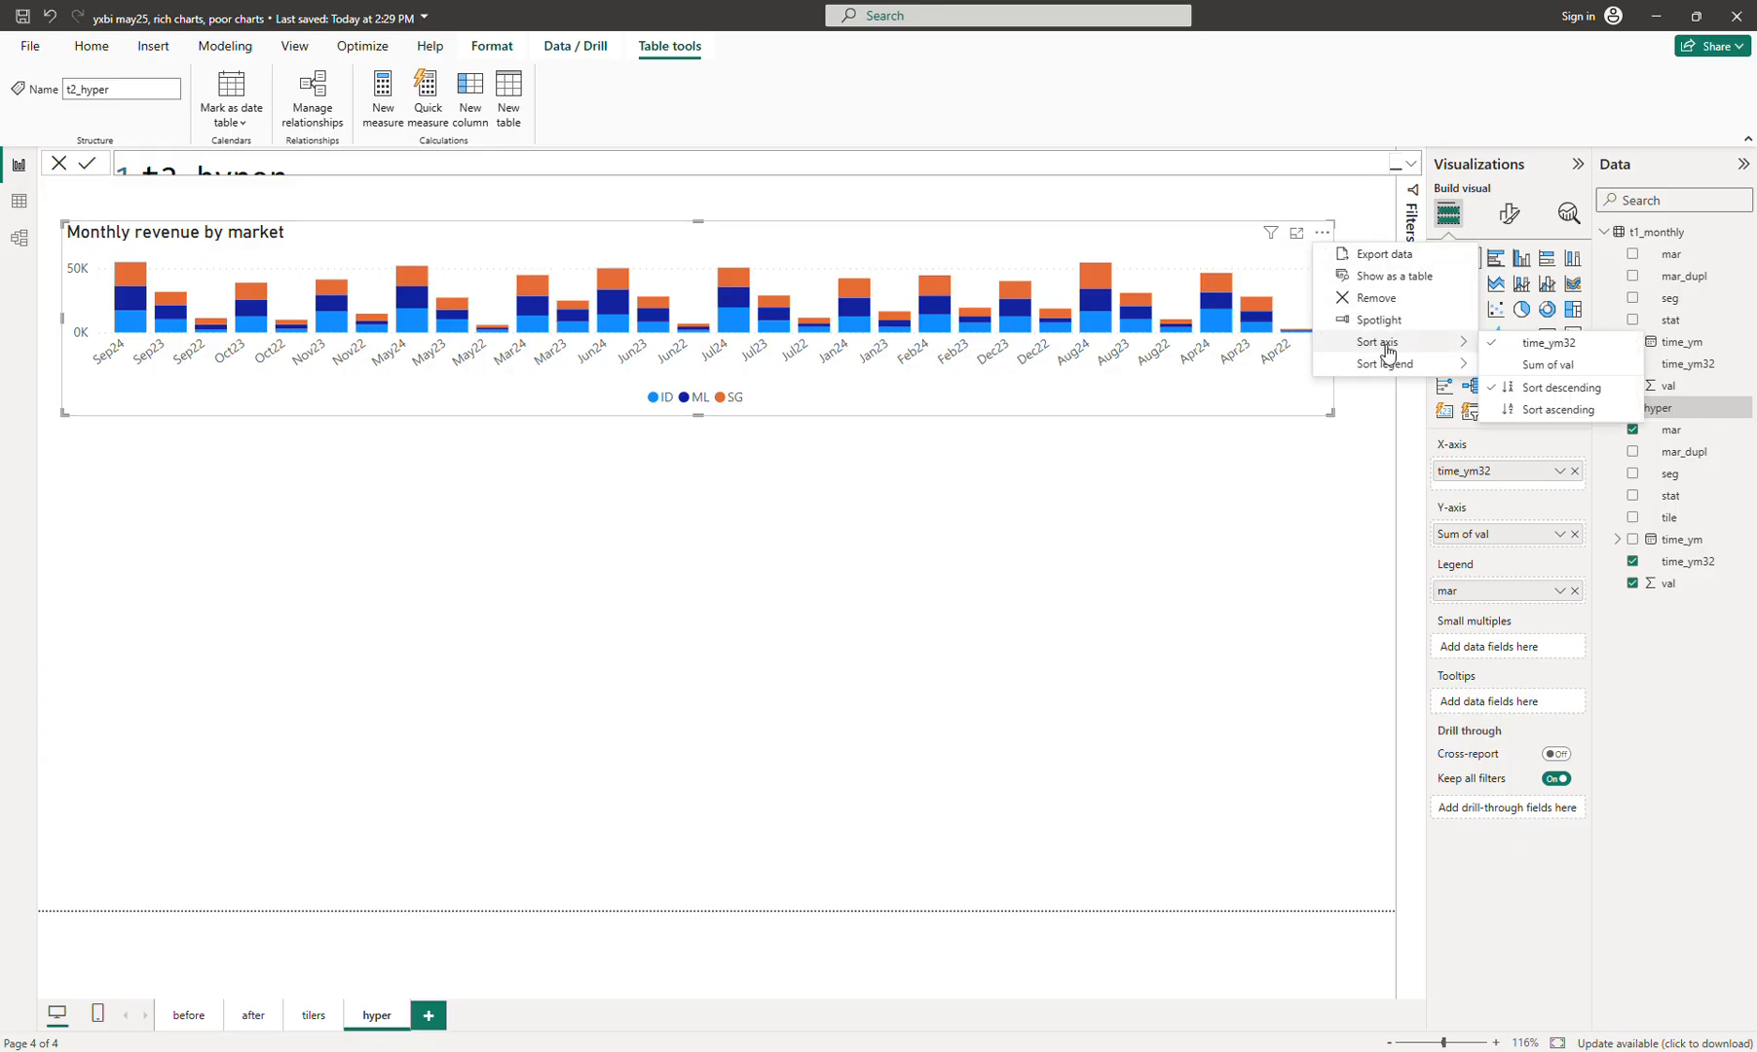
click(1557, 409)
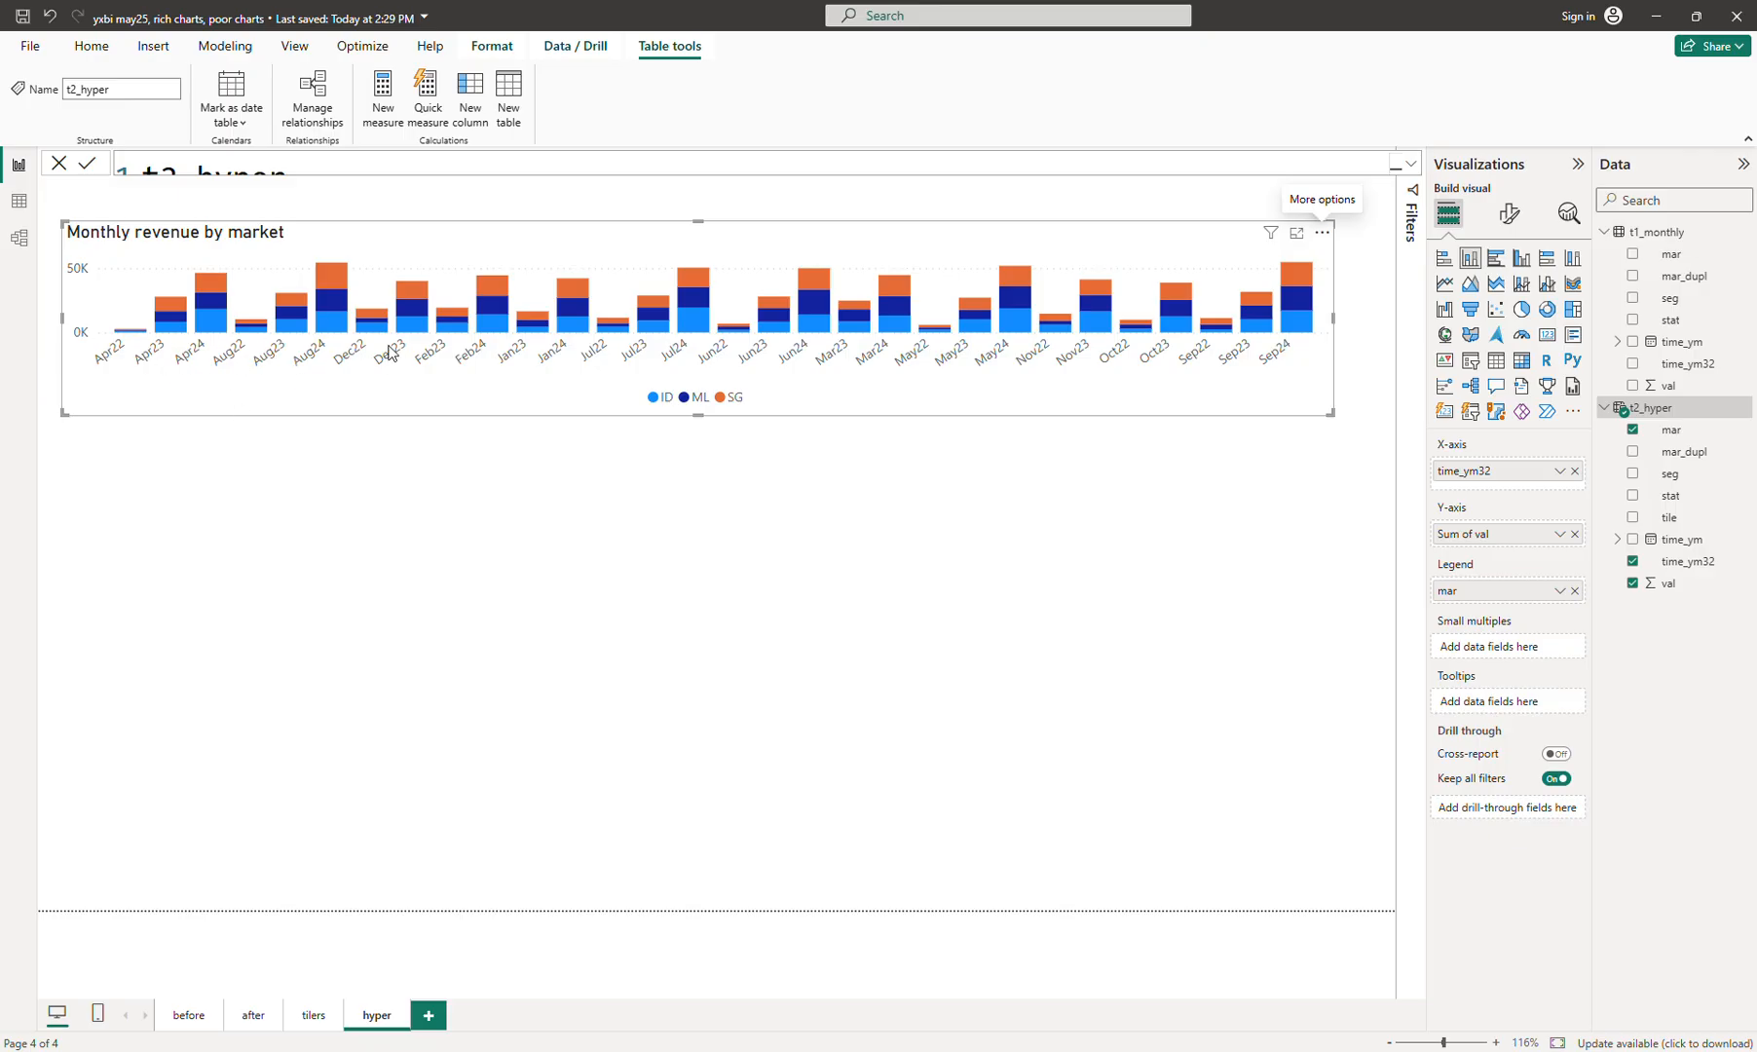
drag(338, 244, 332, 227)
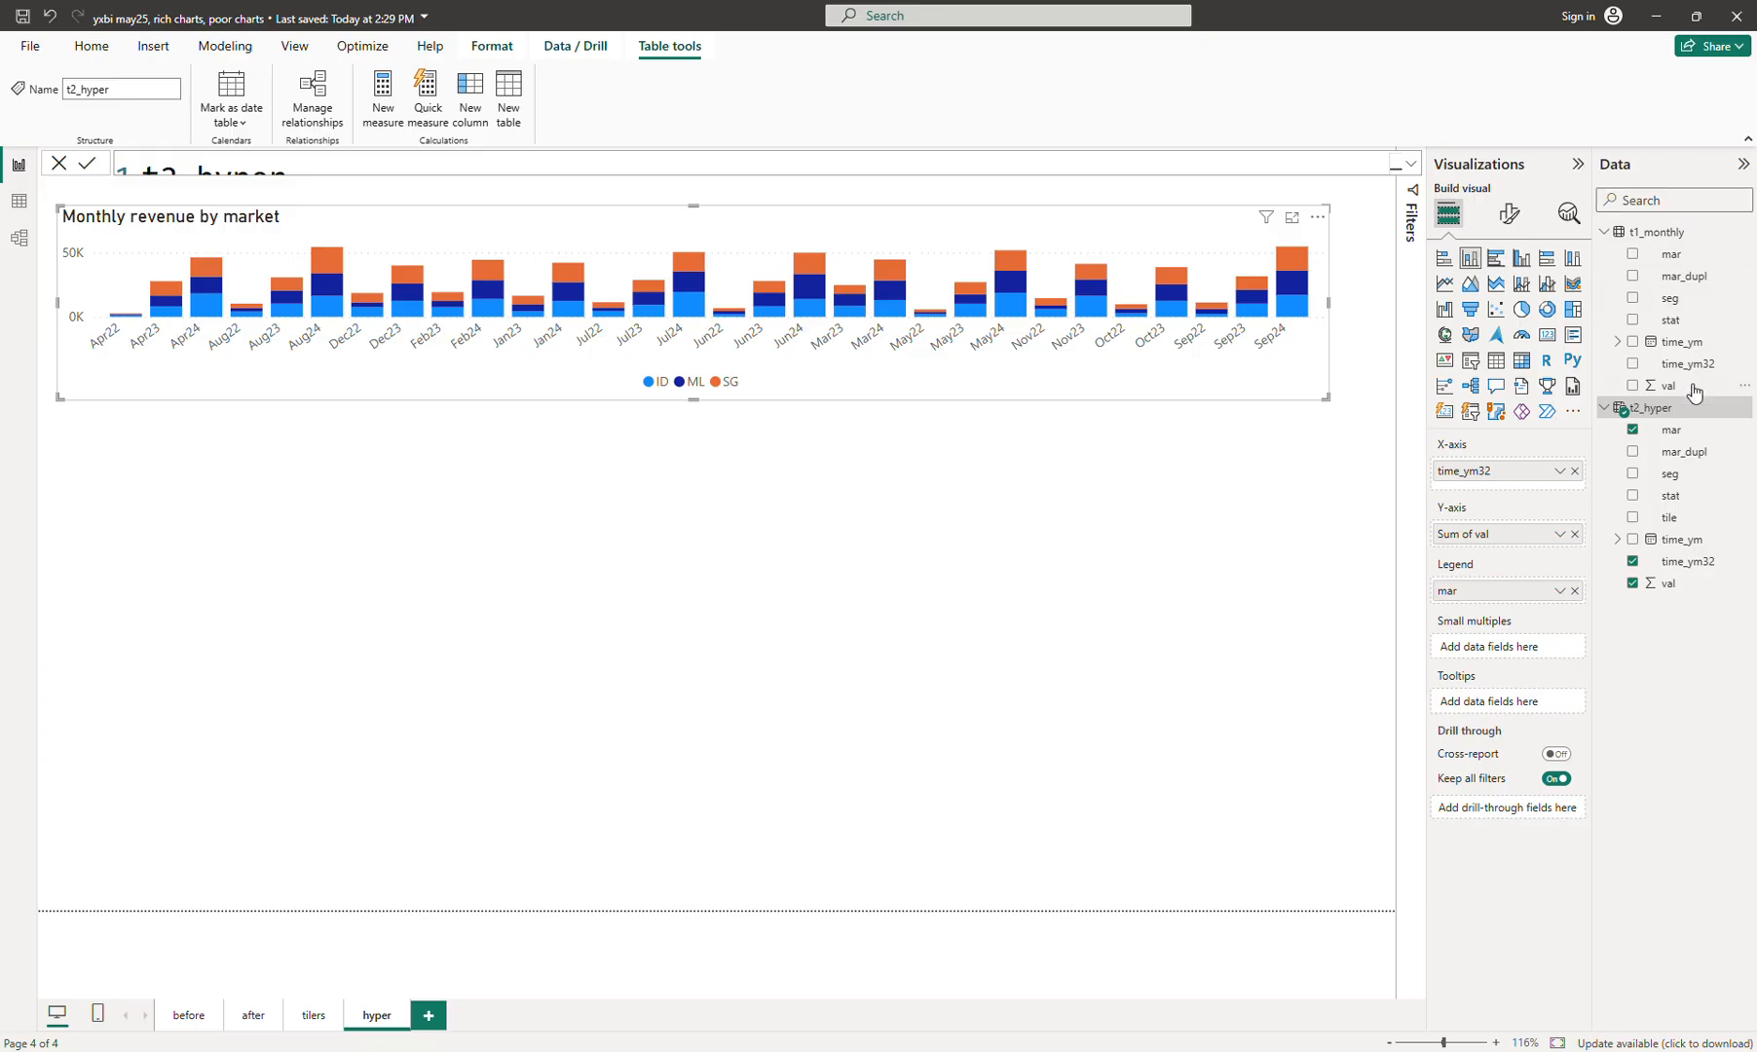
Set the time_ym32 column of t2_hyper to sort by time_ym, and make the chart slightly narrower
click(1632, 582)
click(1690, 565)
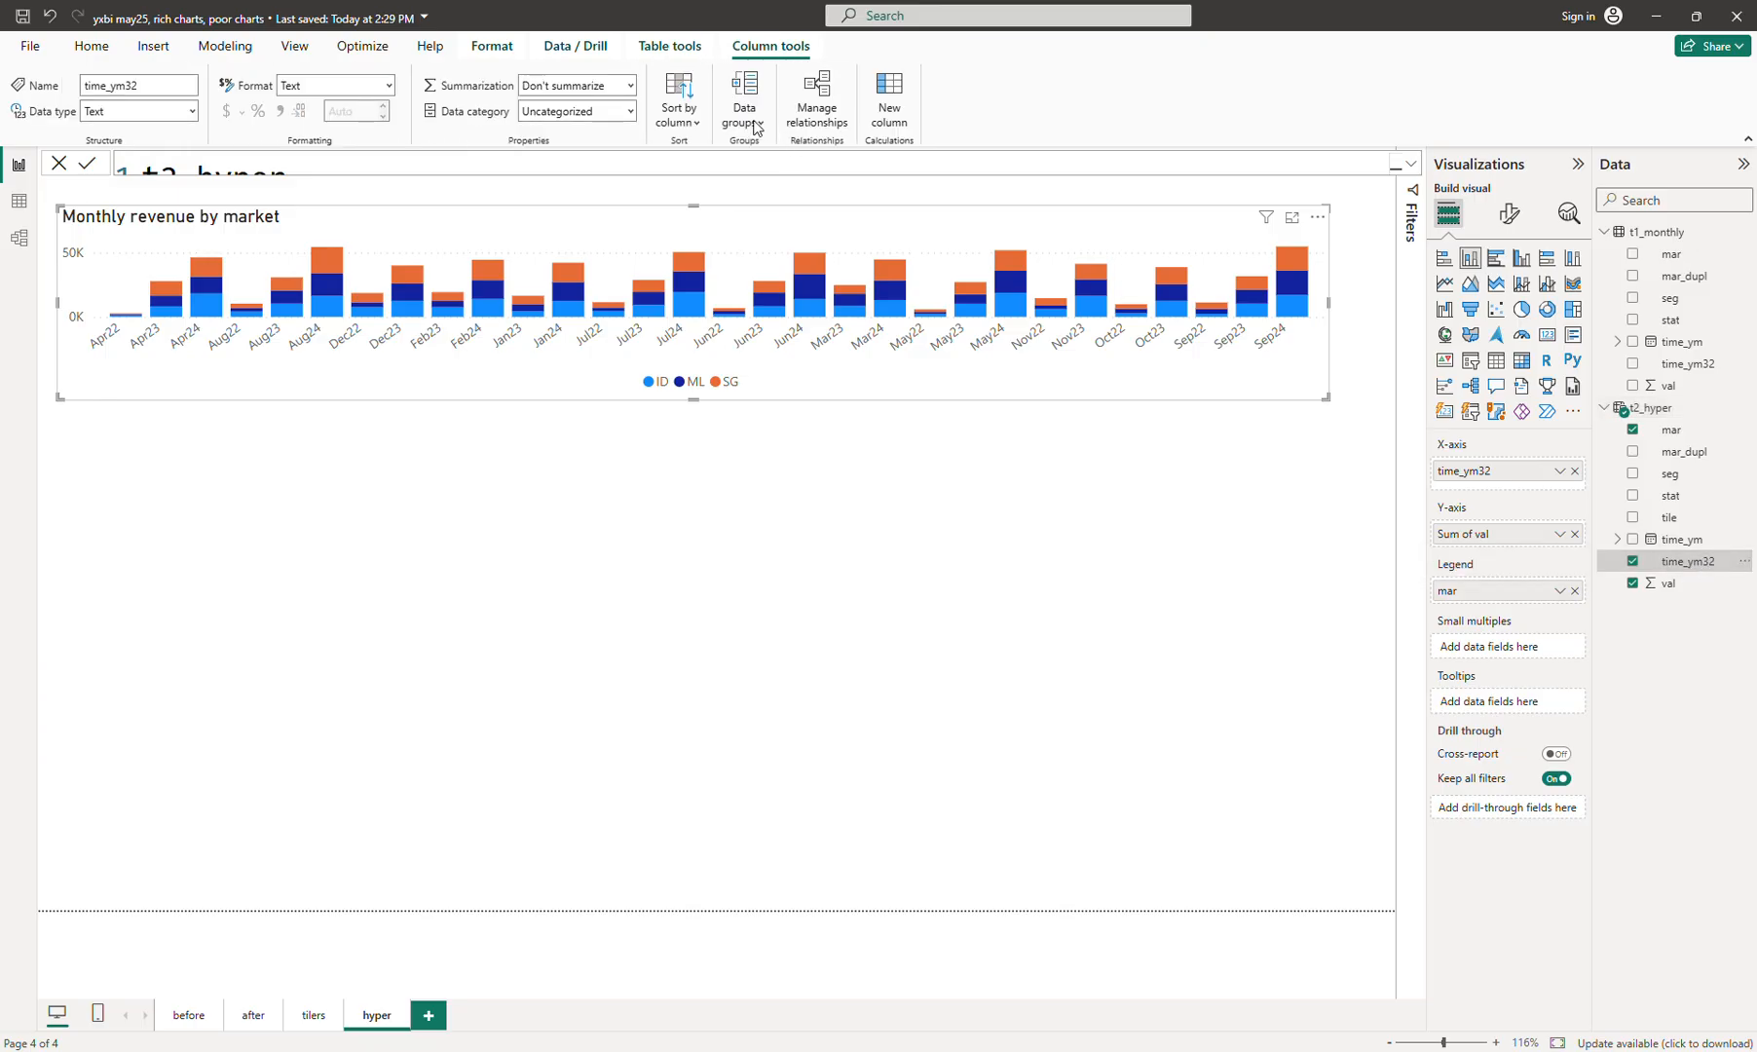
click(679, 112)
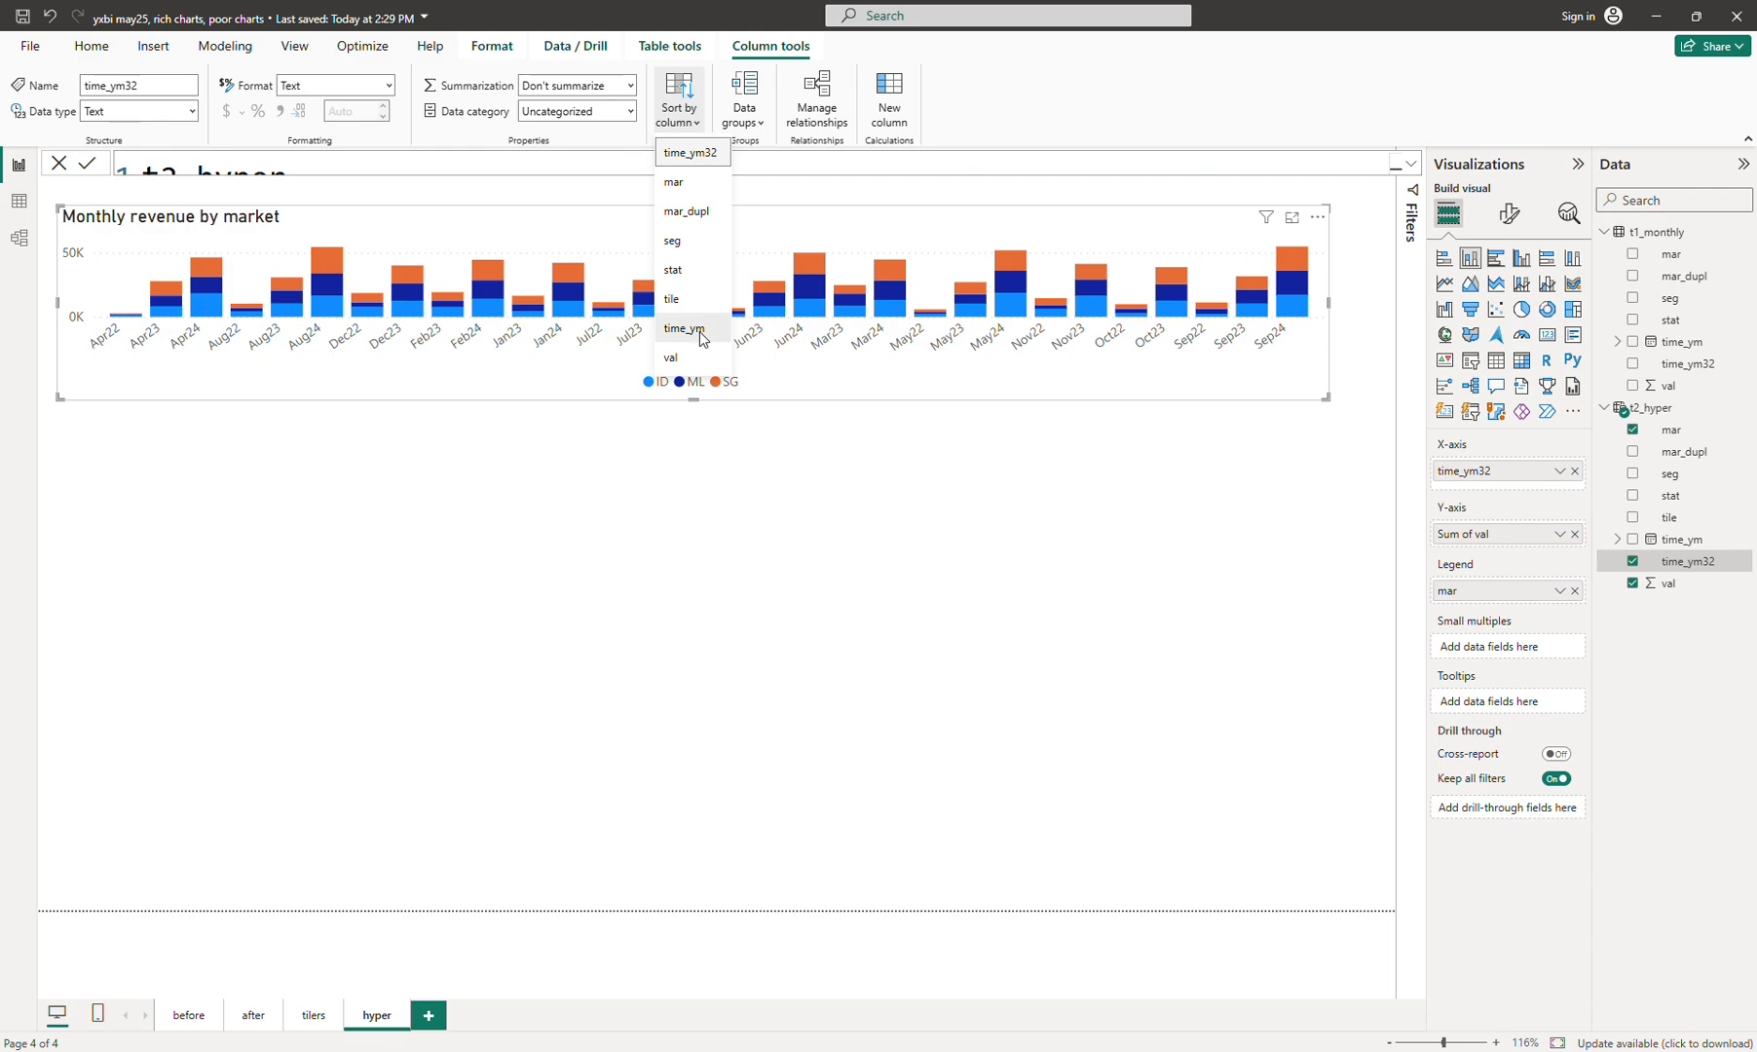
click(704, 331)
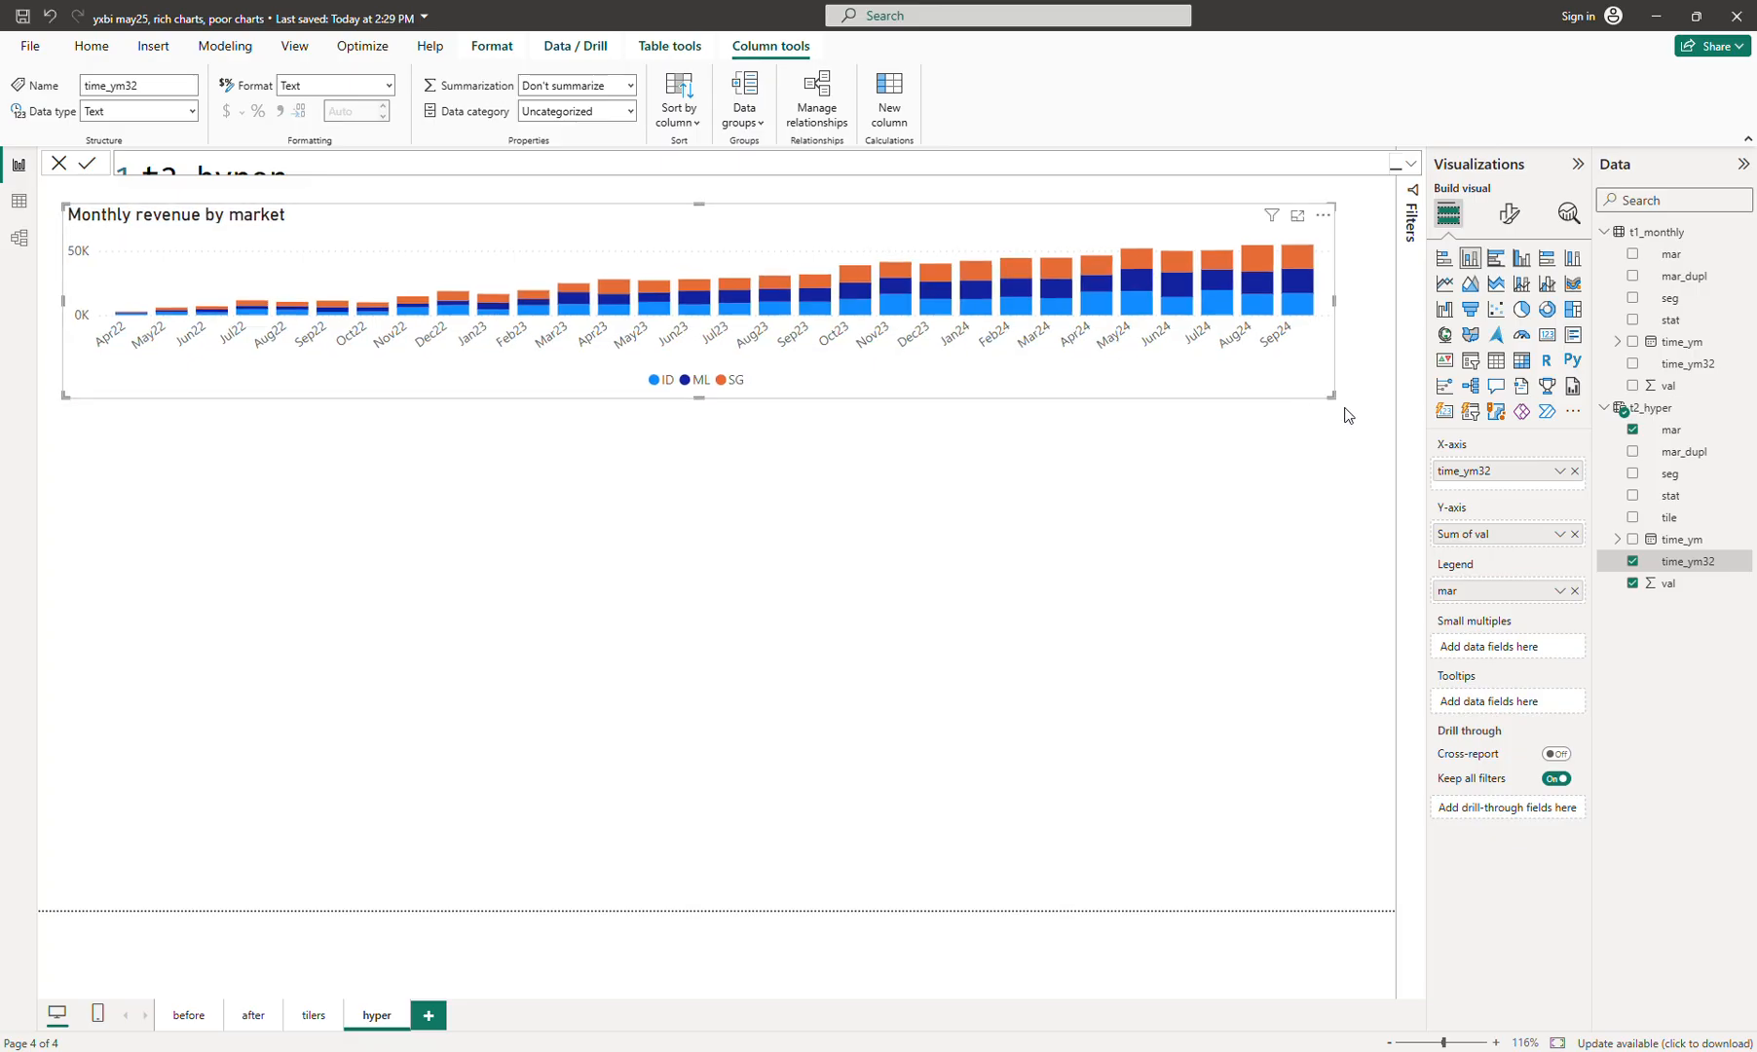
drag(1331, 395, 1318, 393)
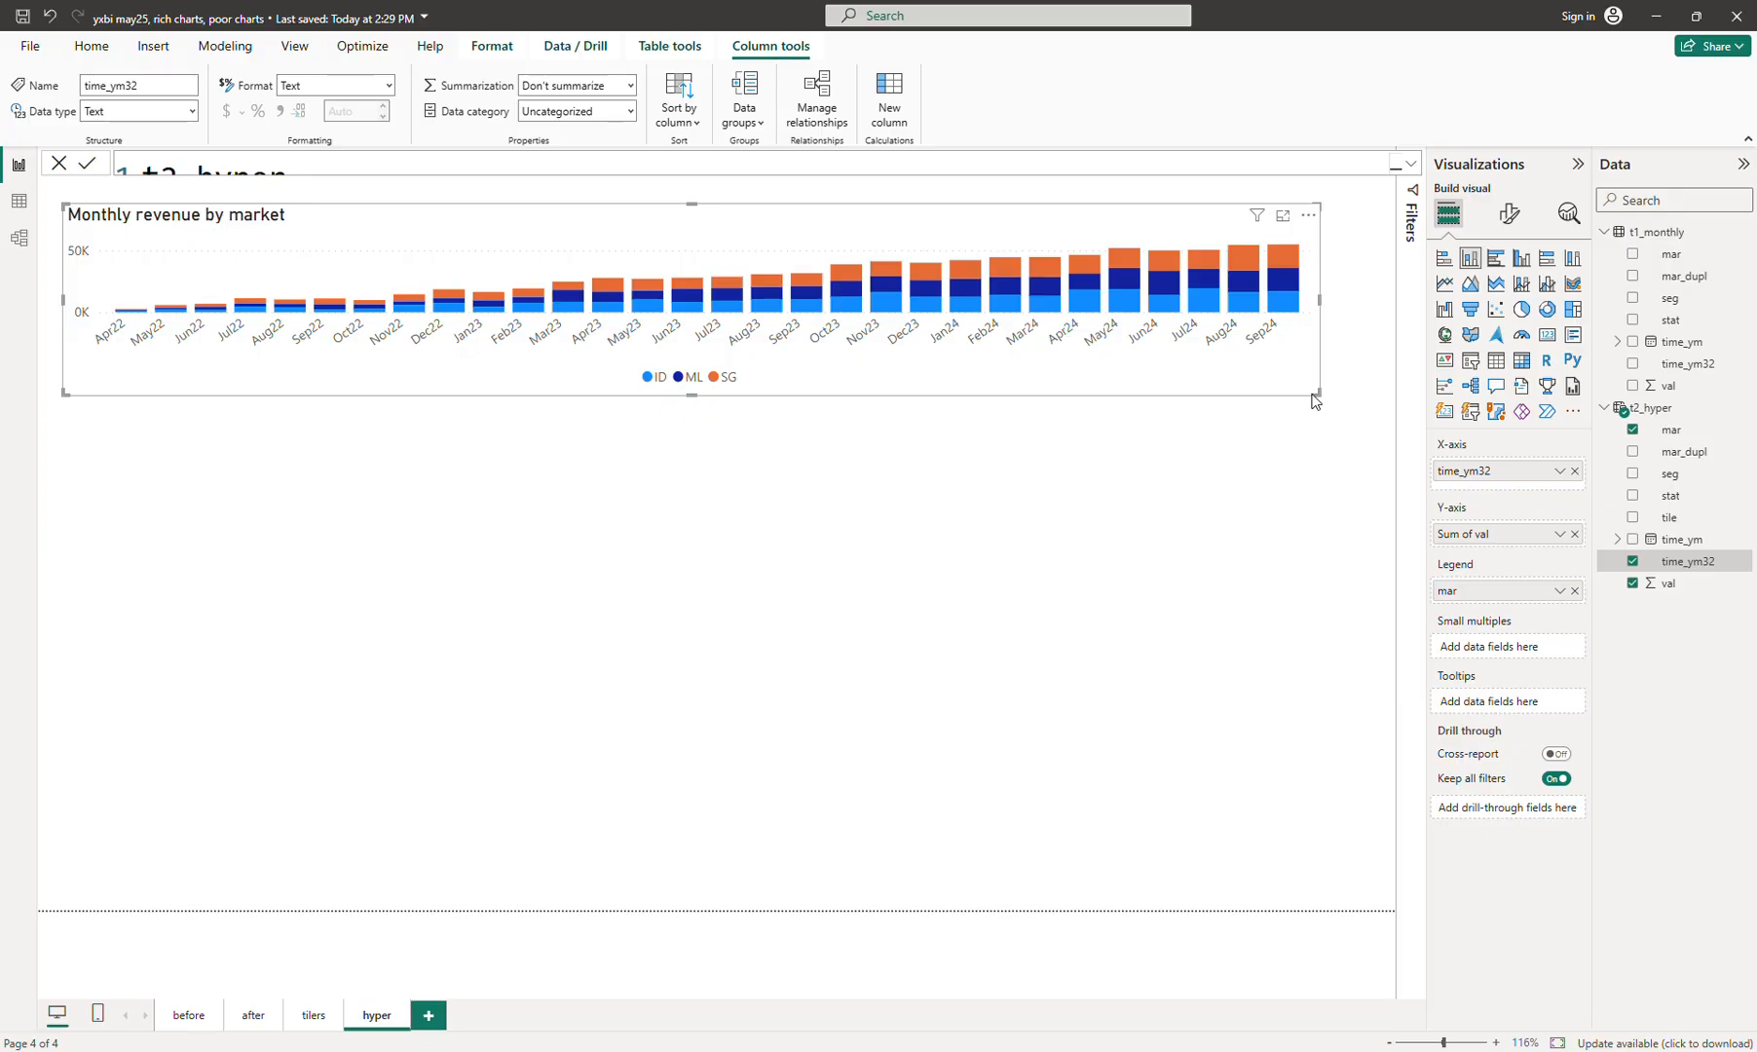
Review the DAX formula that defines the t2_hyper table
click(1656, 408)
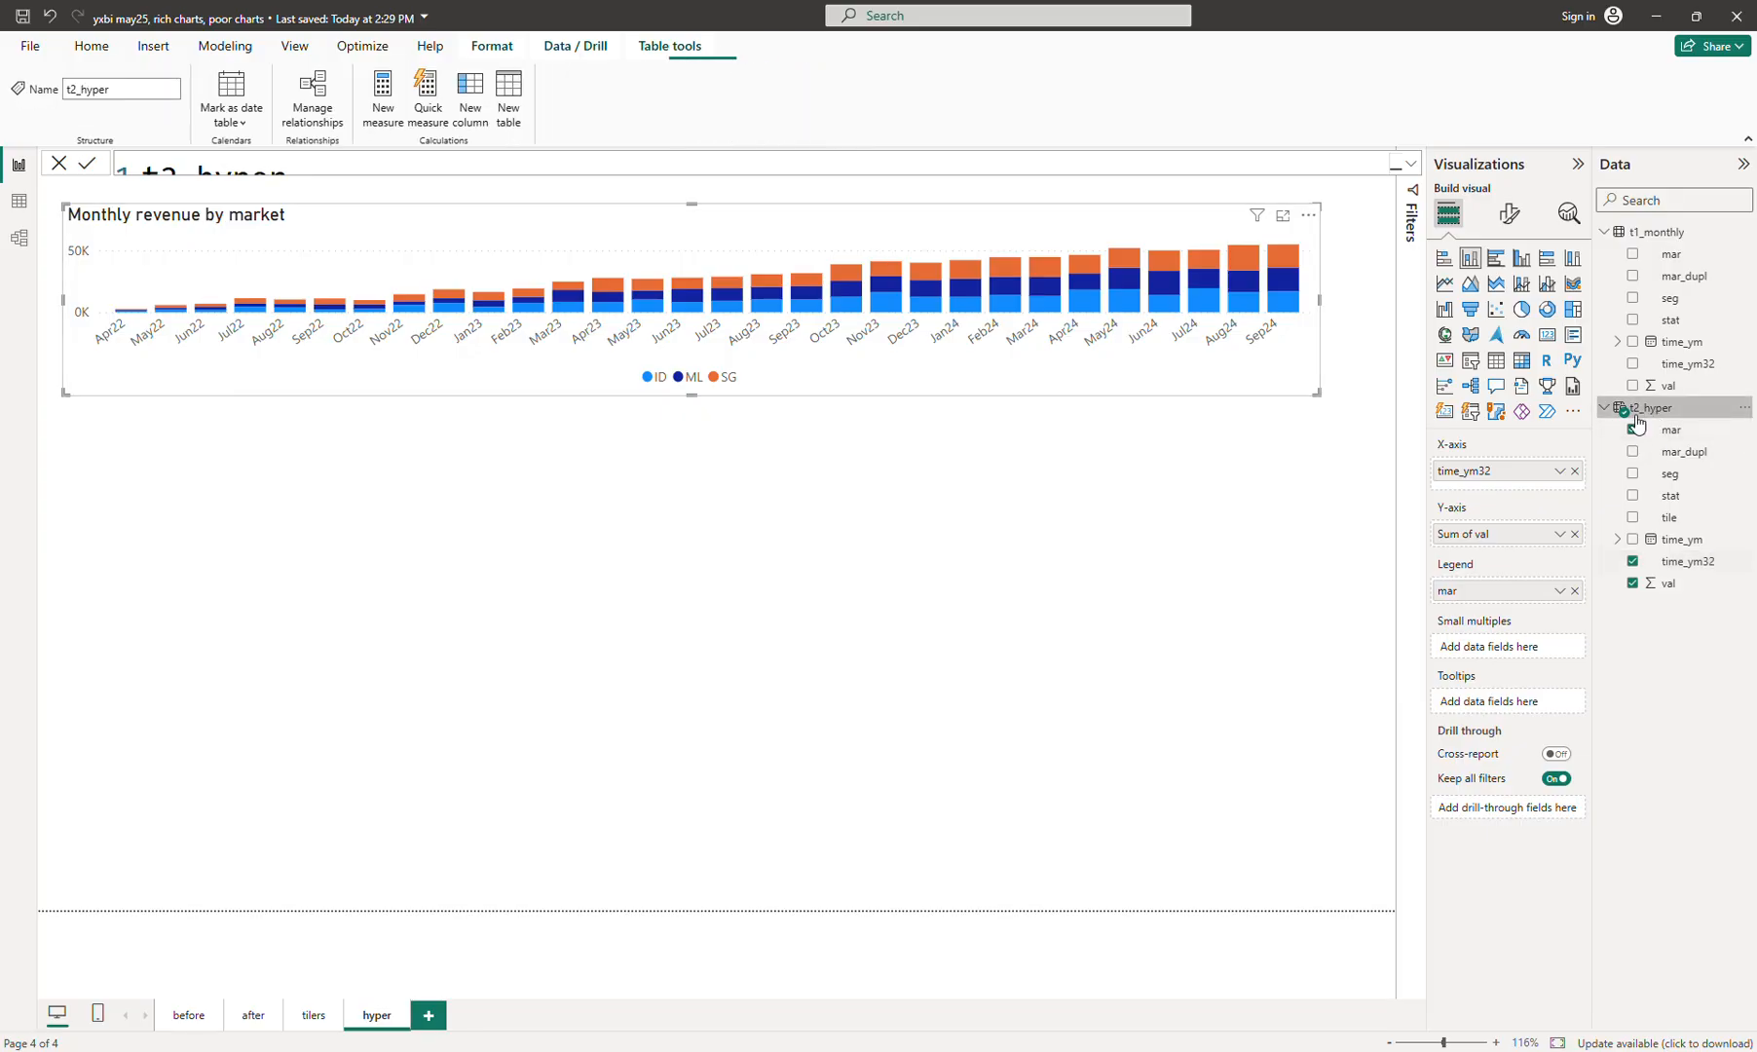
click(1412, 164)
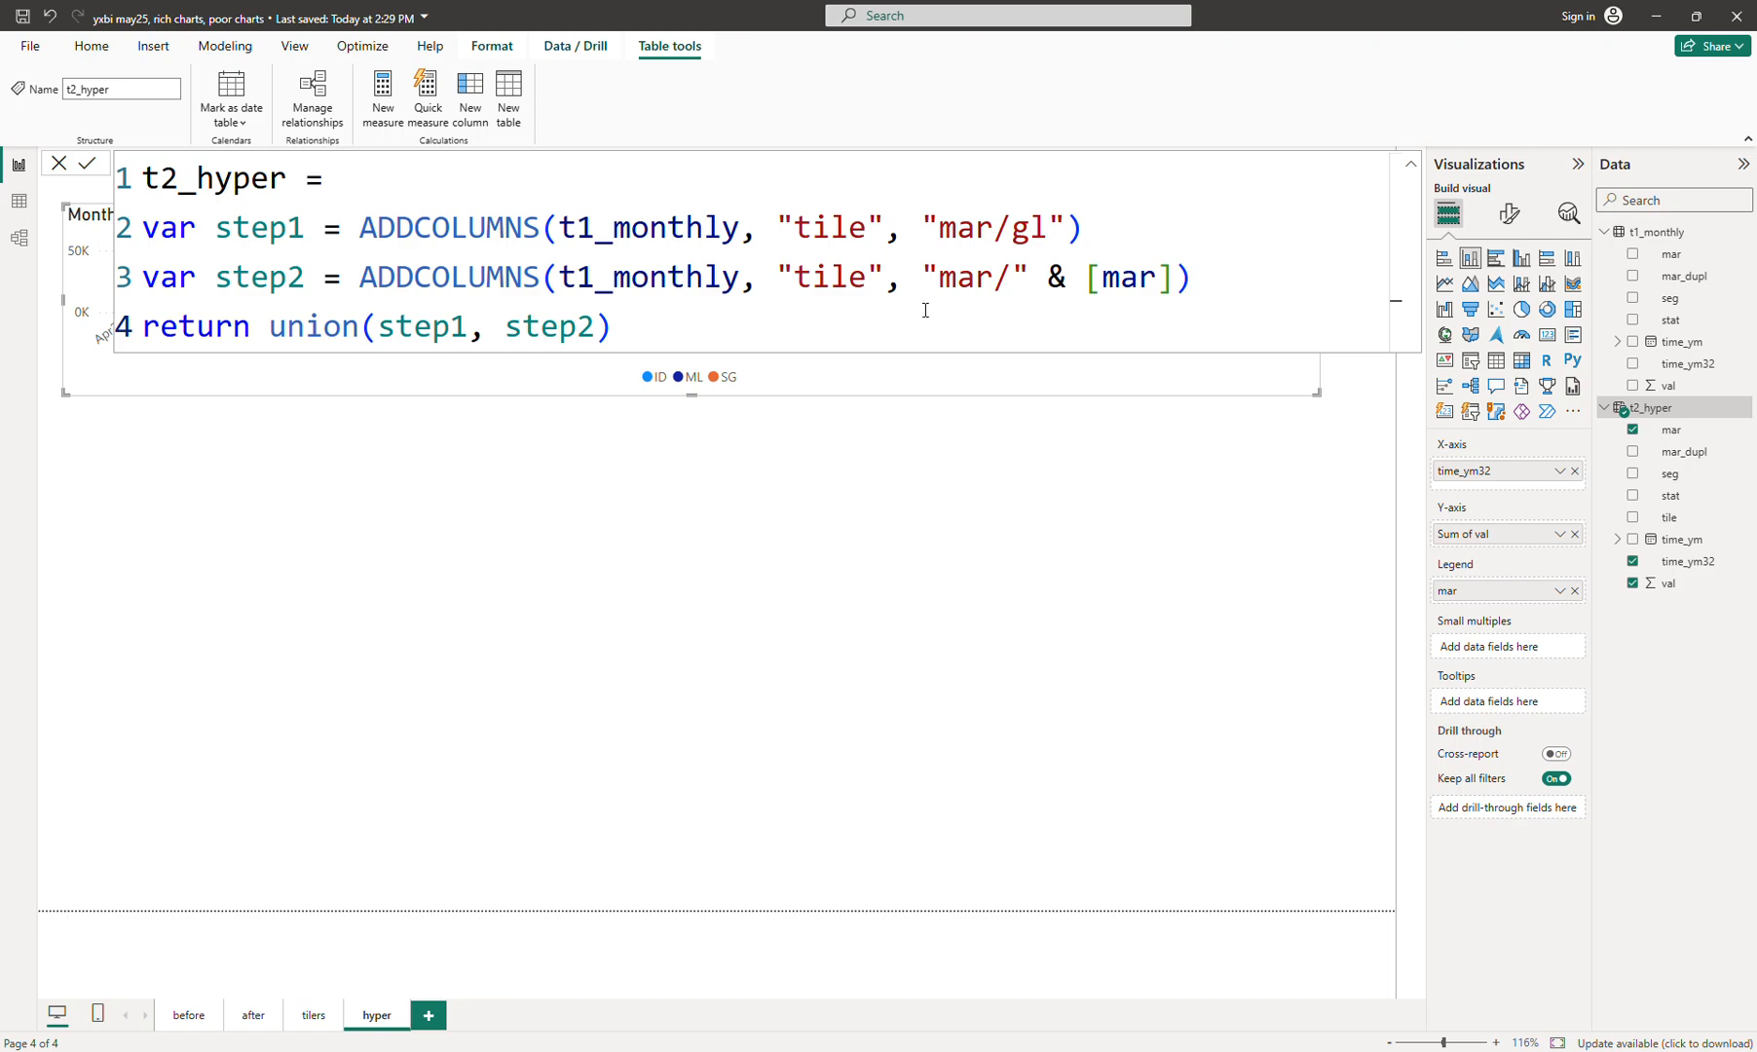
click(1412, 163)
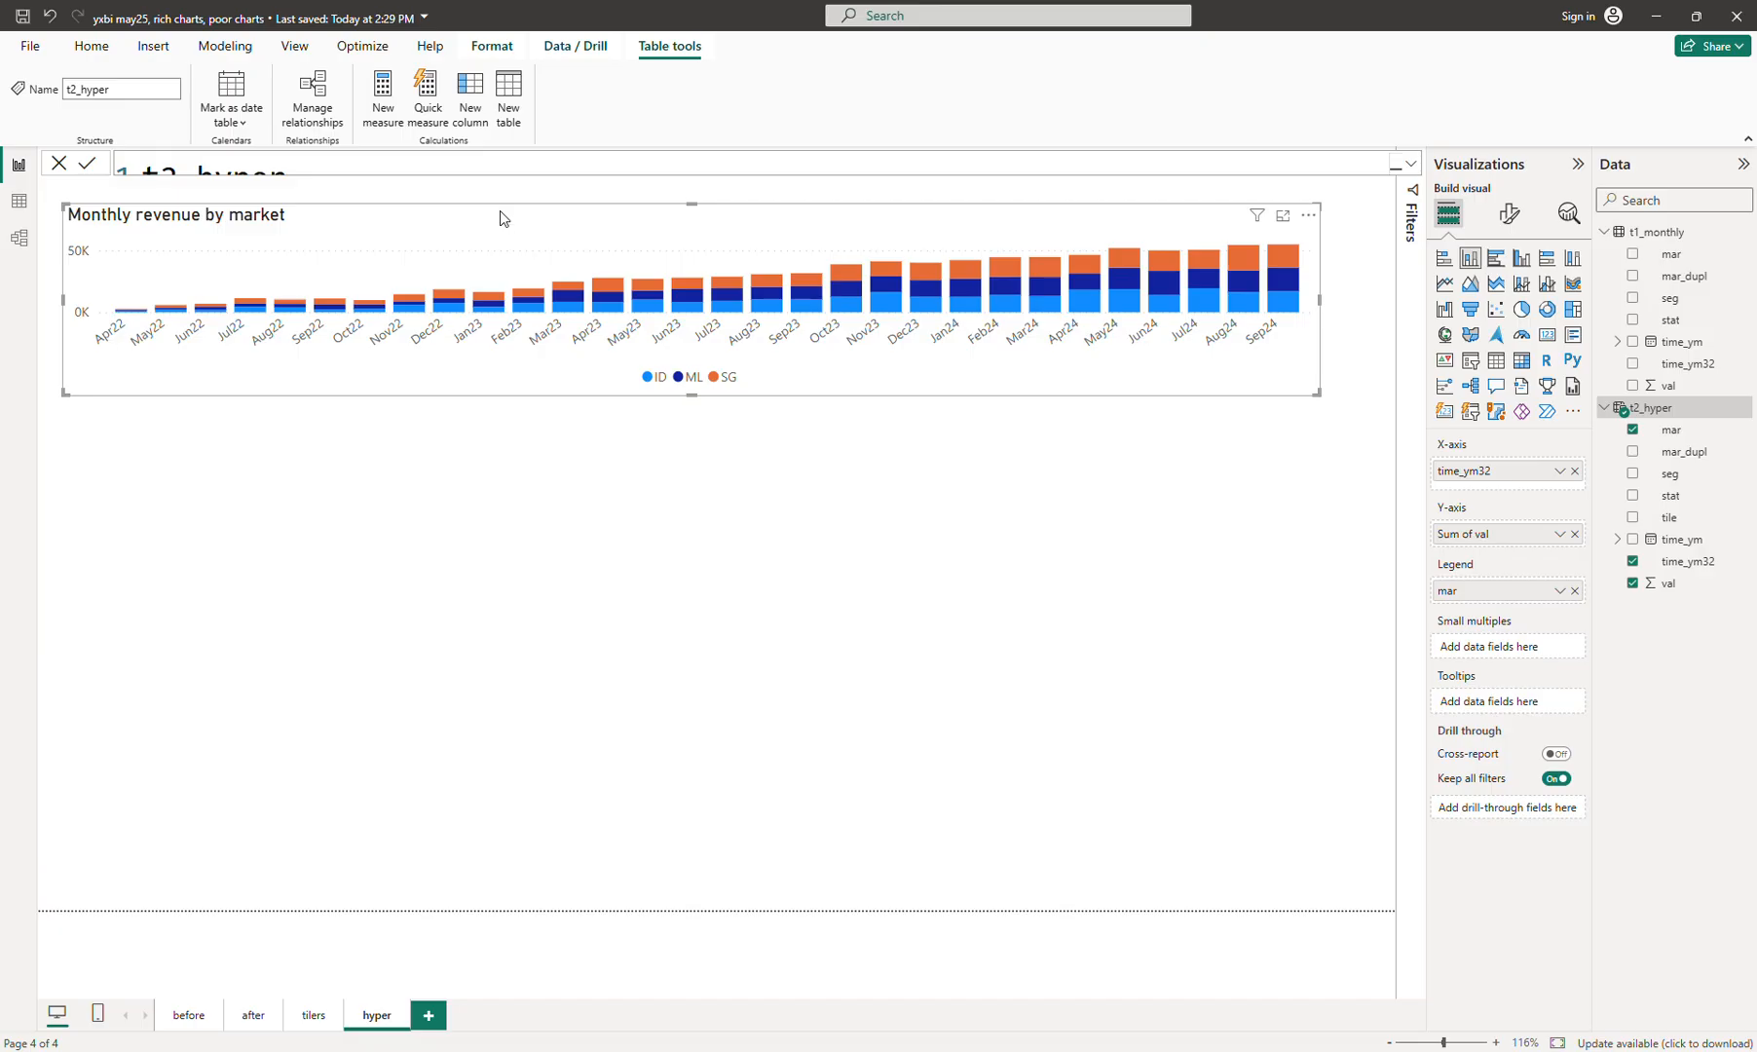
Move the chart slightly up, split it into small multiples by tile from t2_hyper, and make it taller
drag(499, 210, 495, 200)
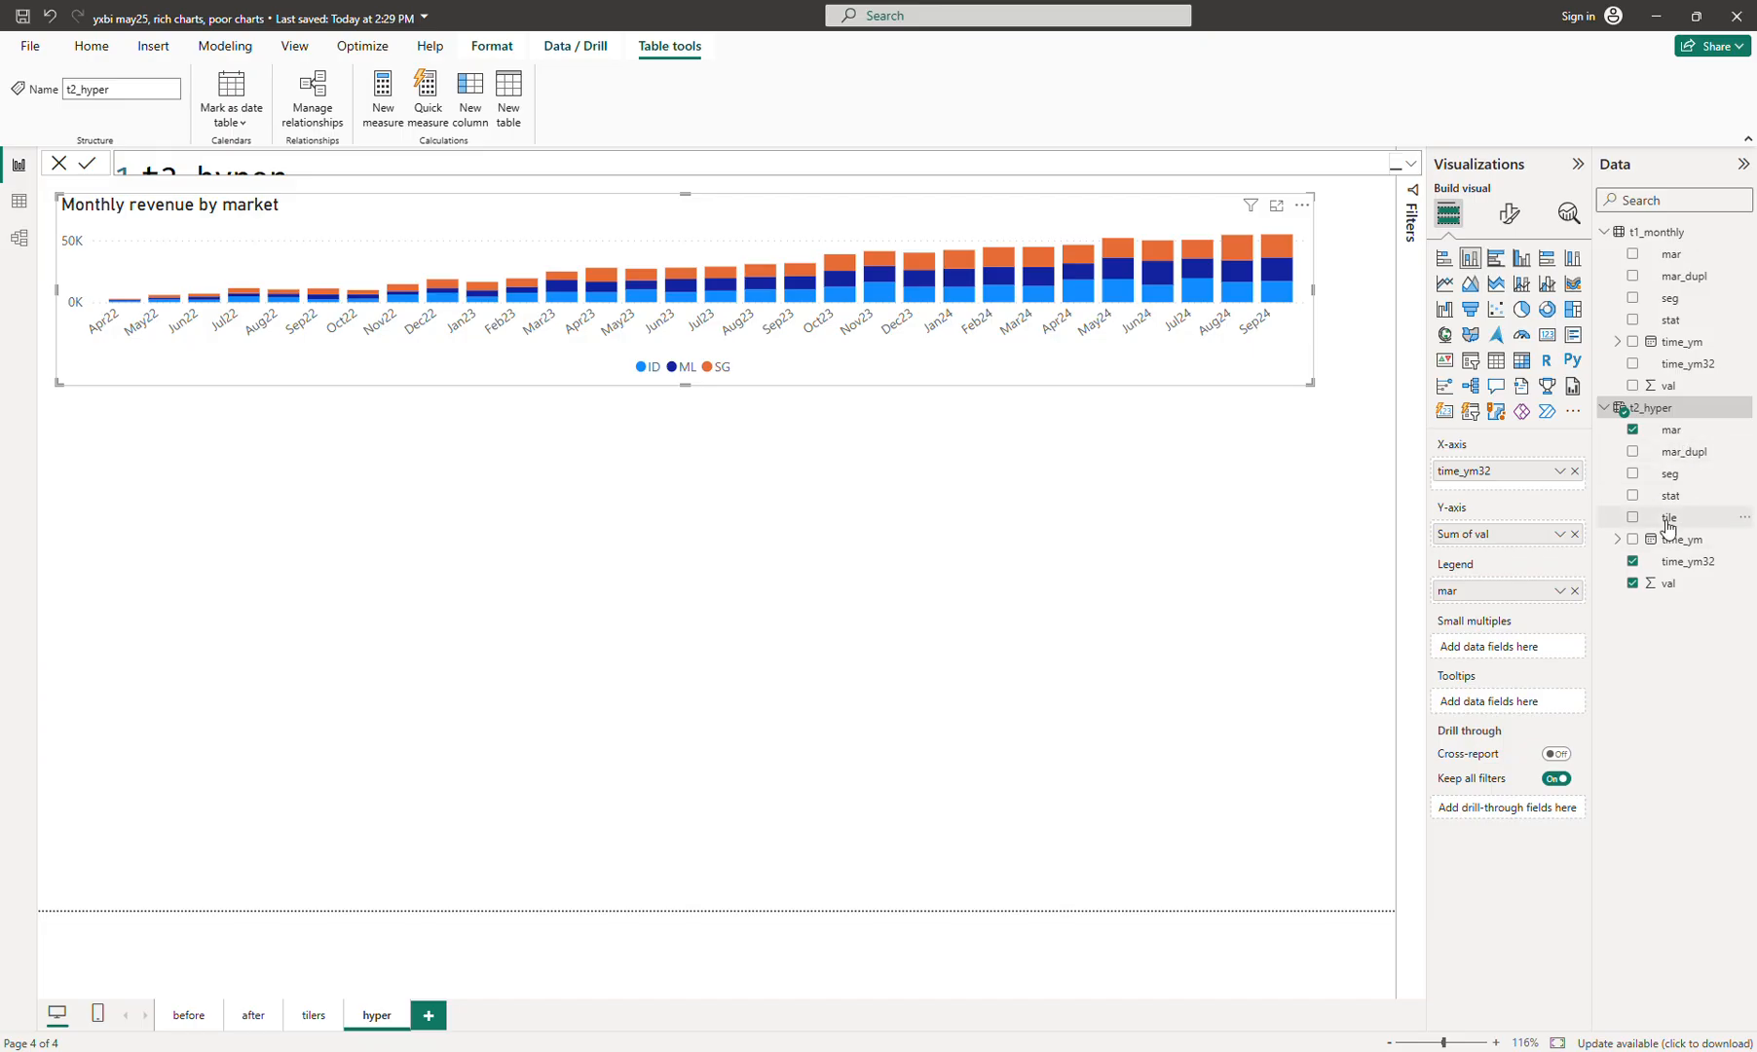
drag(1668, 527, 1510, 649)
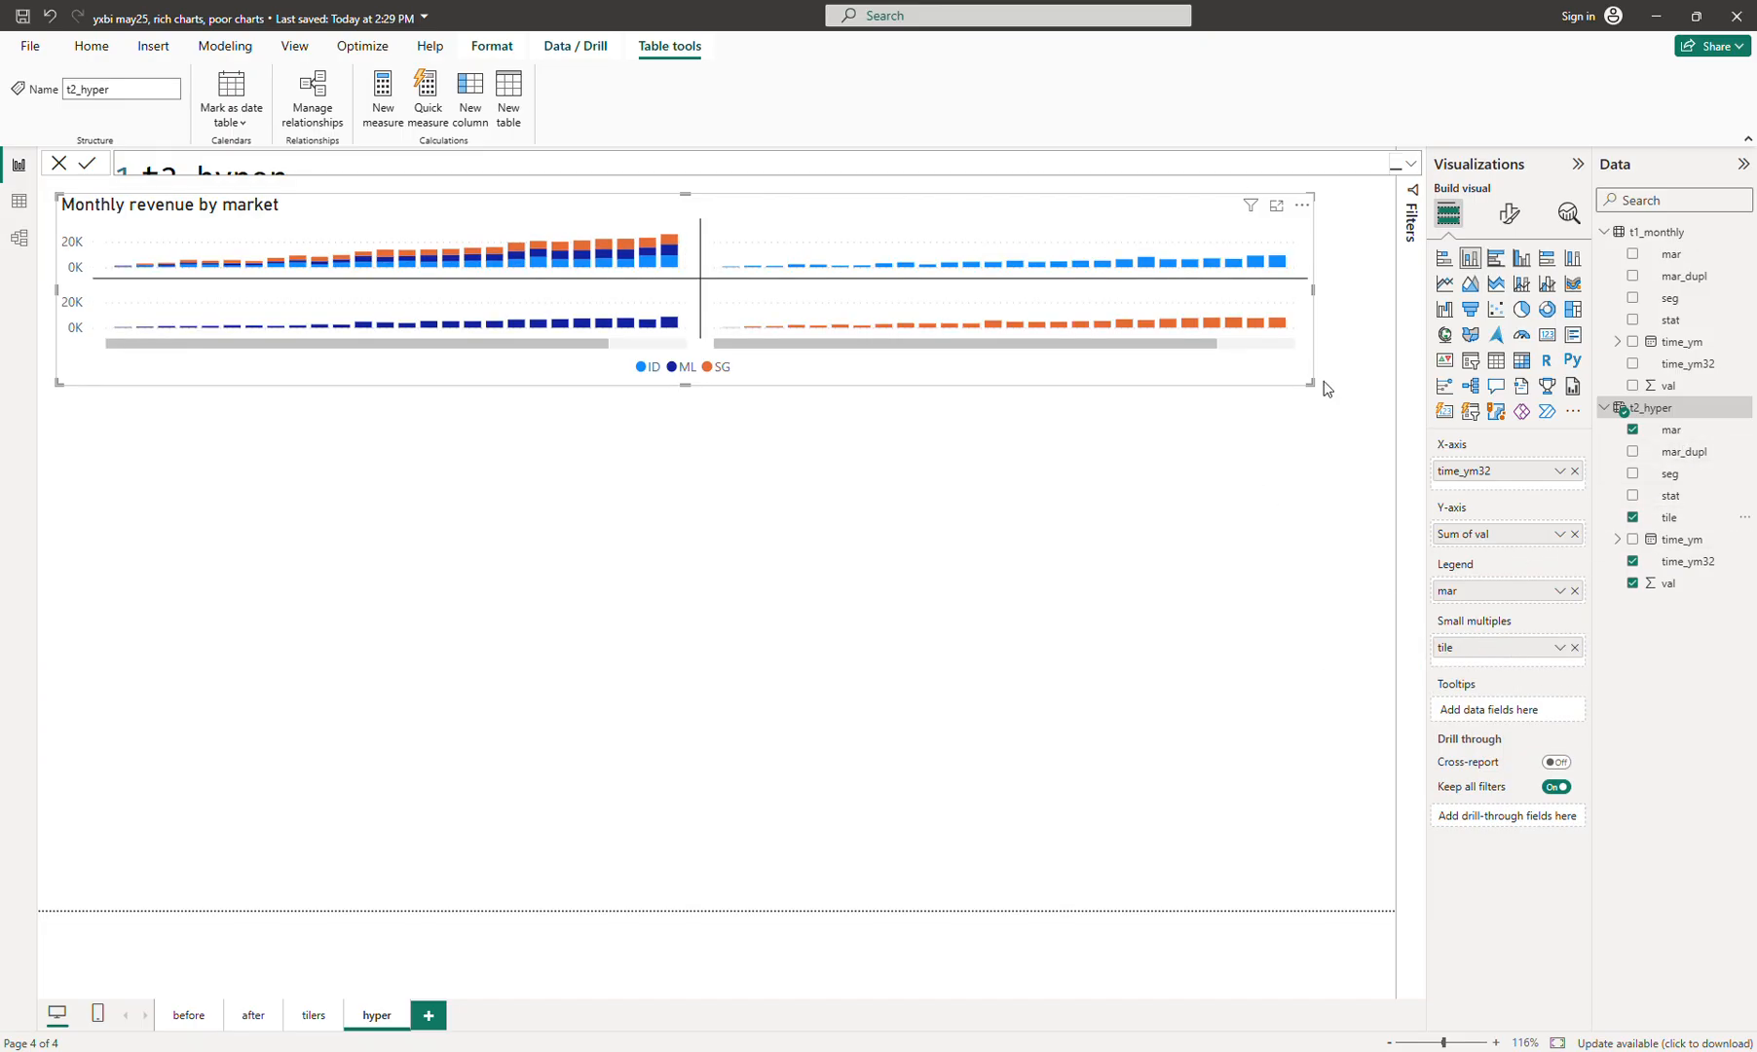
drag(1308, 386, 1328, 571)
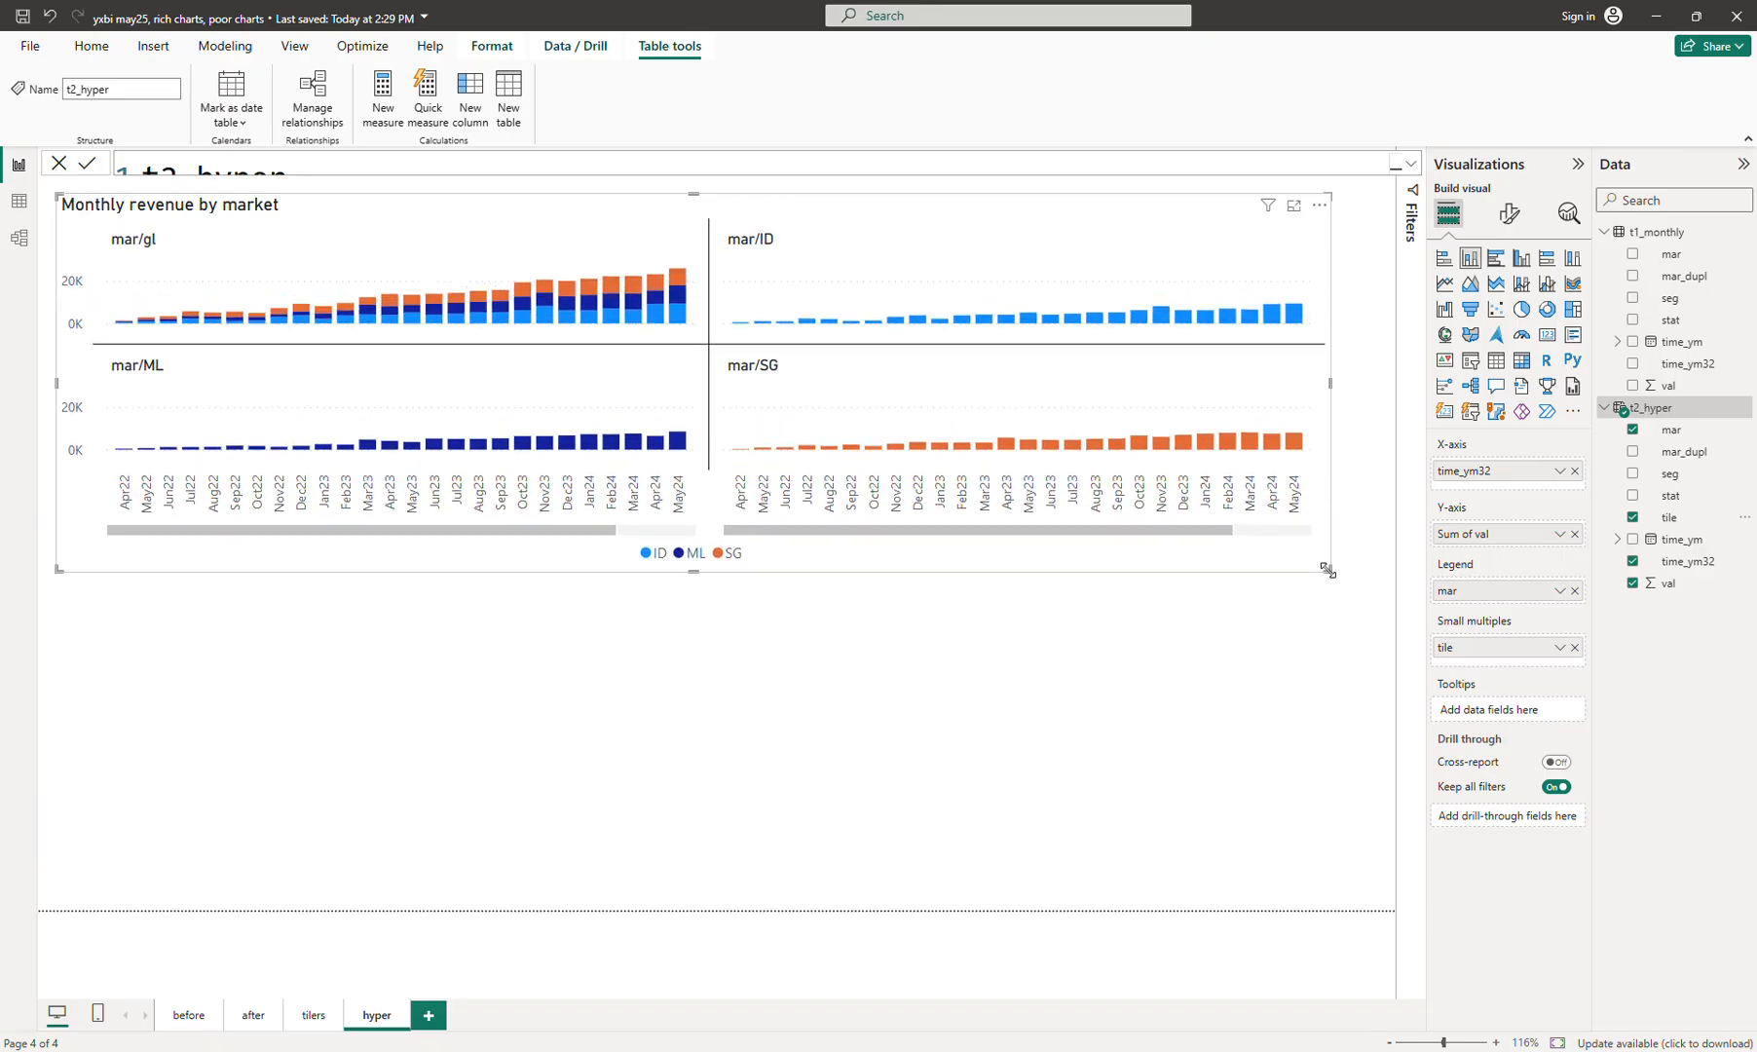
Lay out the small multiples in 4 rows and 1 column, then make the chart narrower and taller
click(1510, 213)
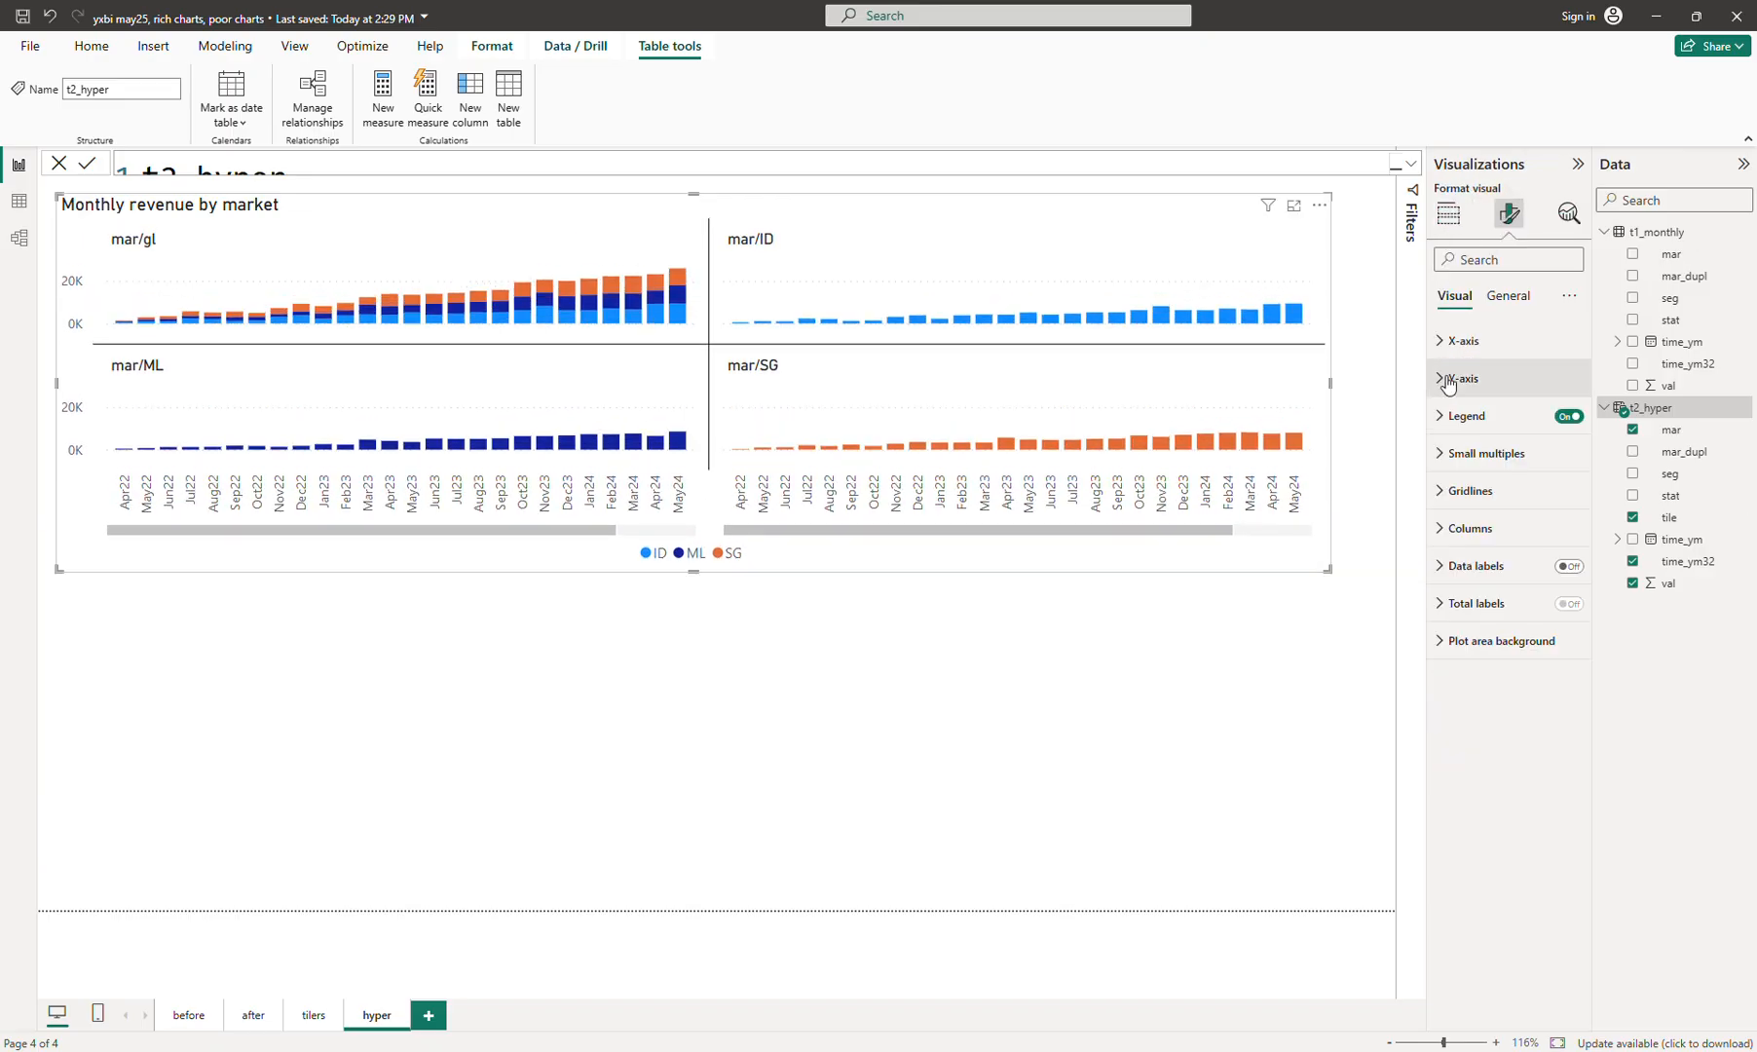
click(1464, 454)
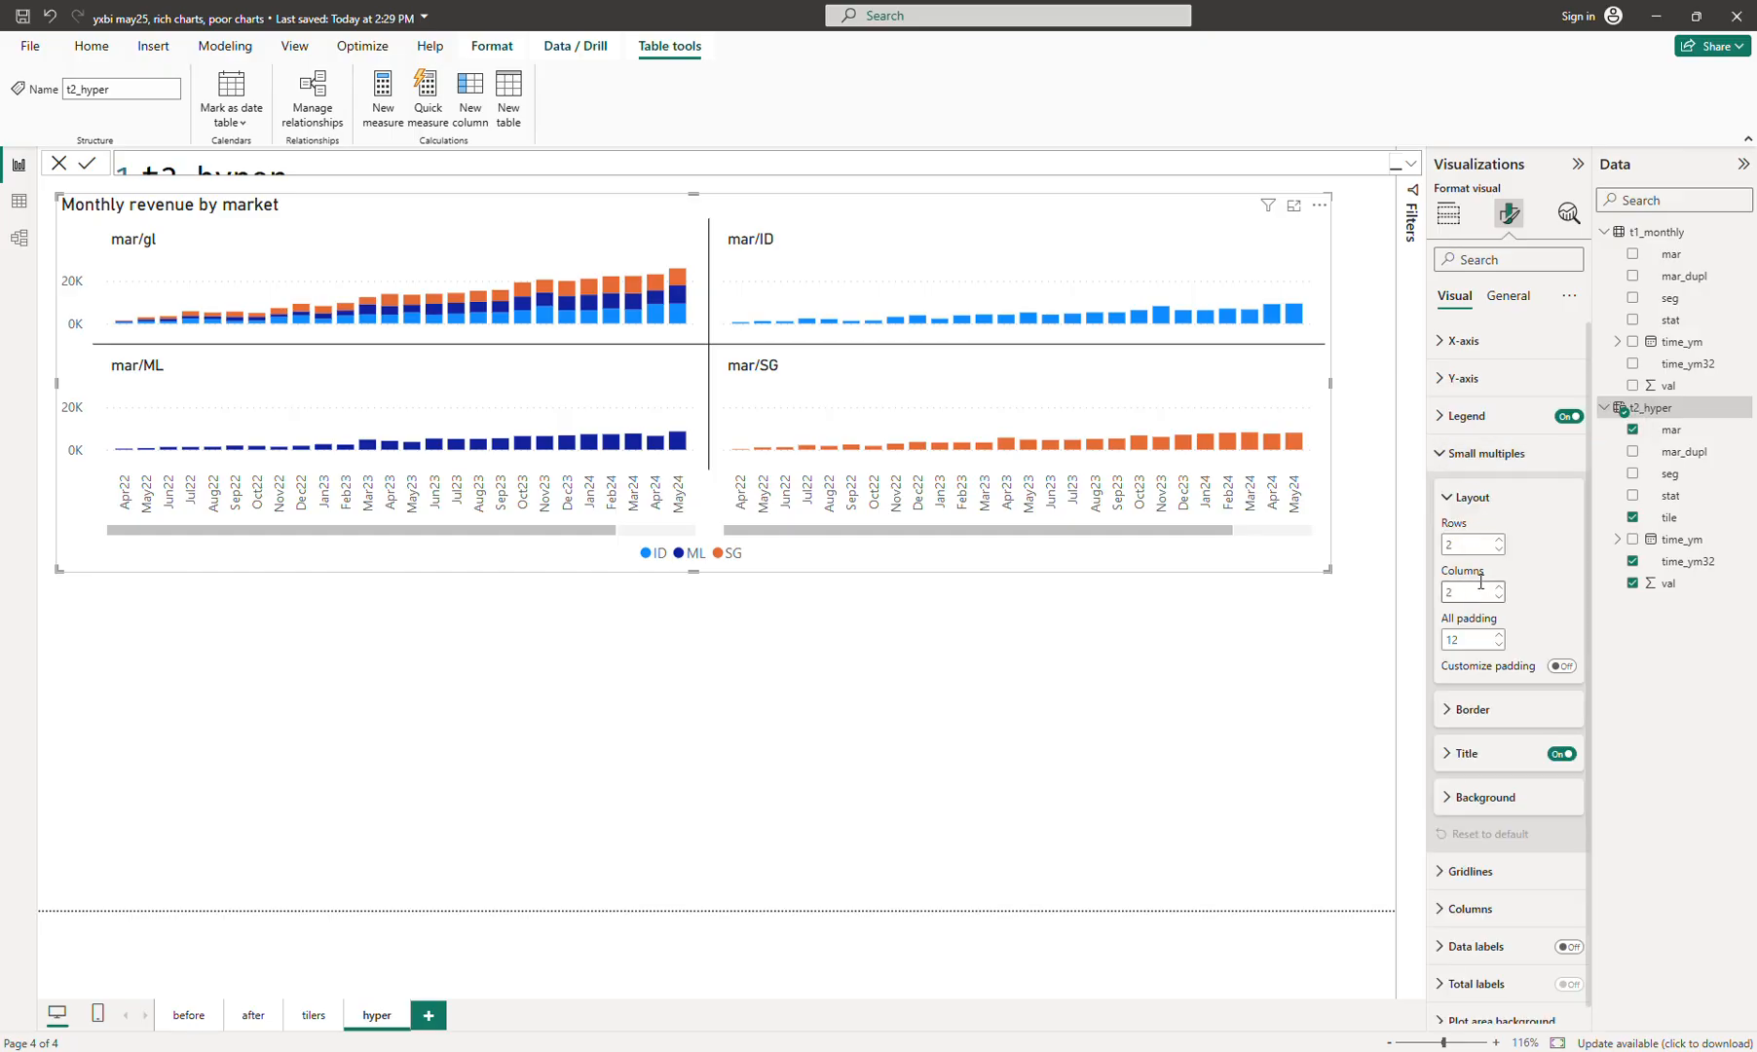
click(1499, 539)
click(1499, 539)
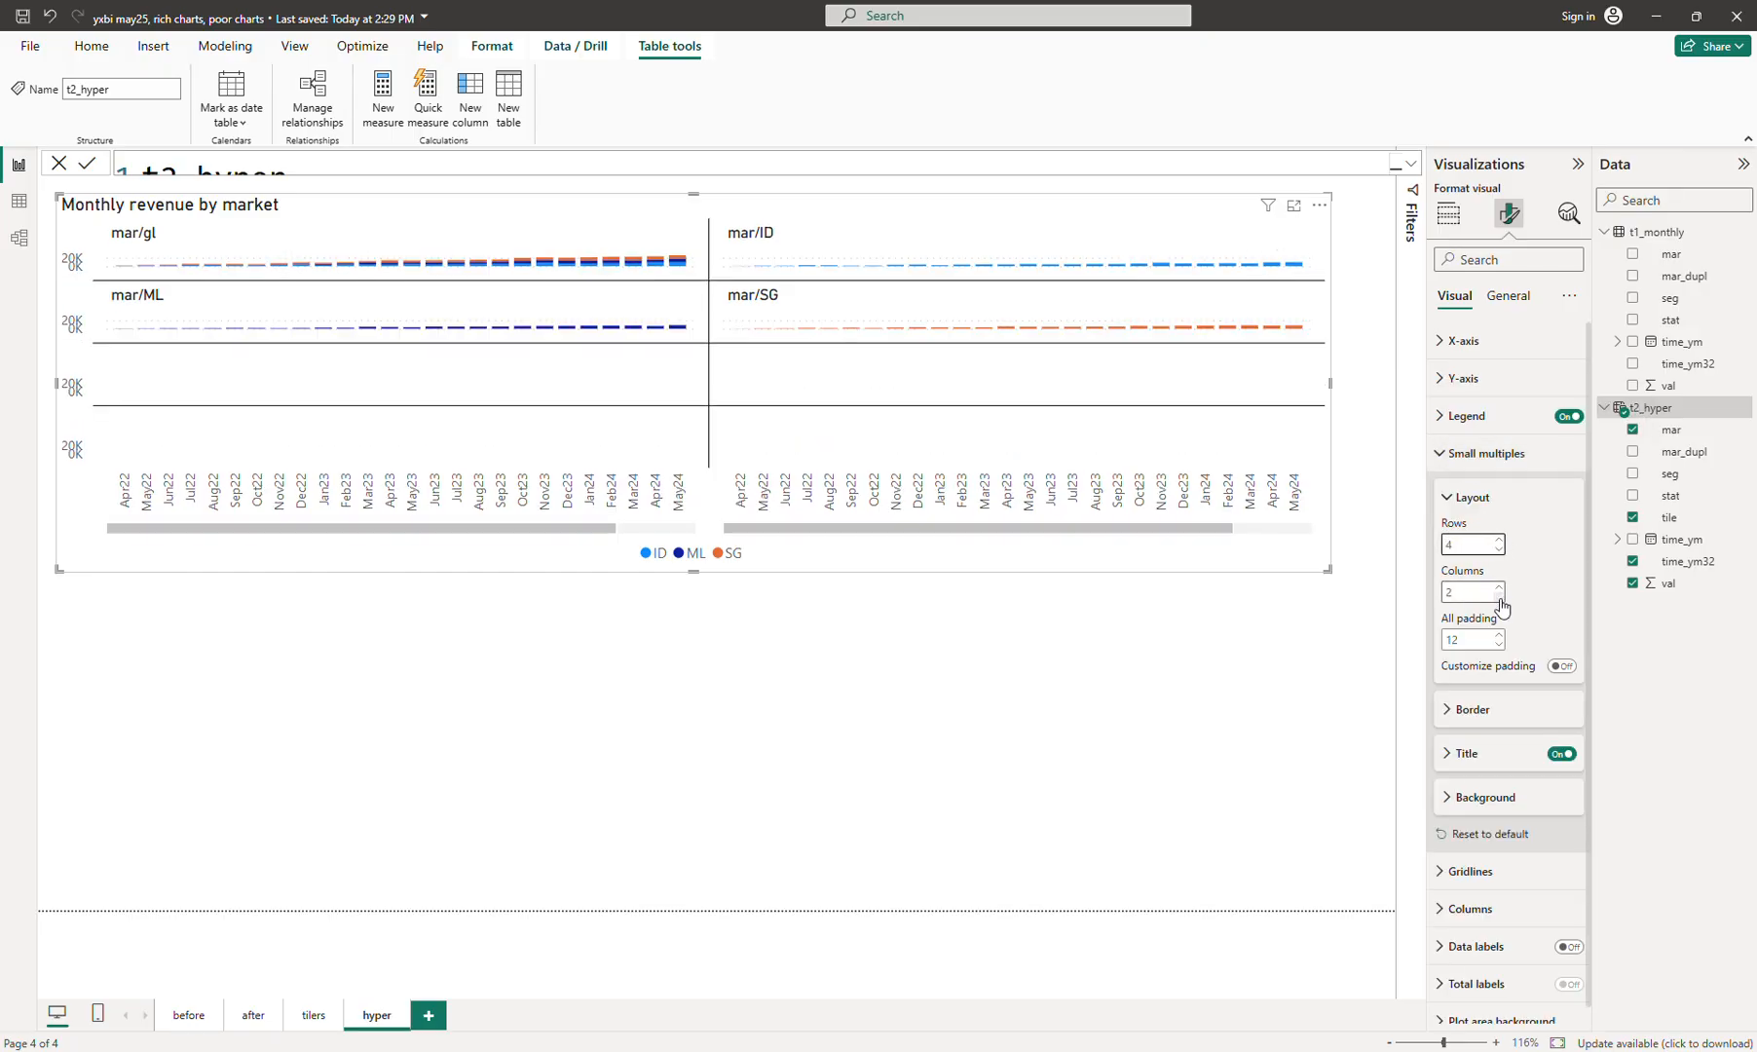
click(1499, 597)
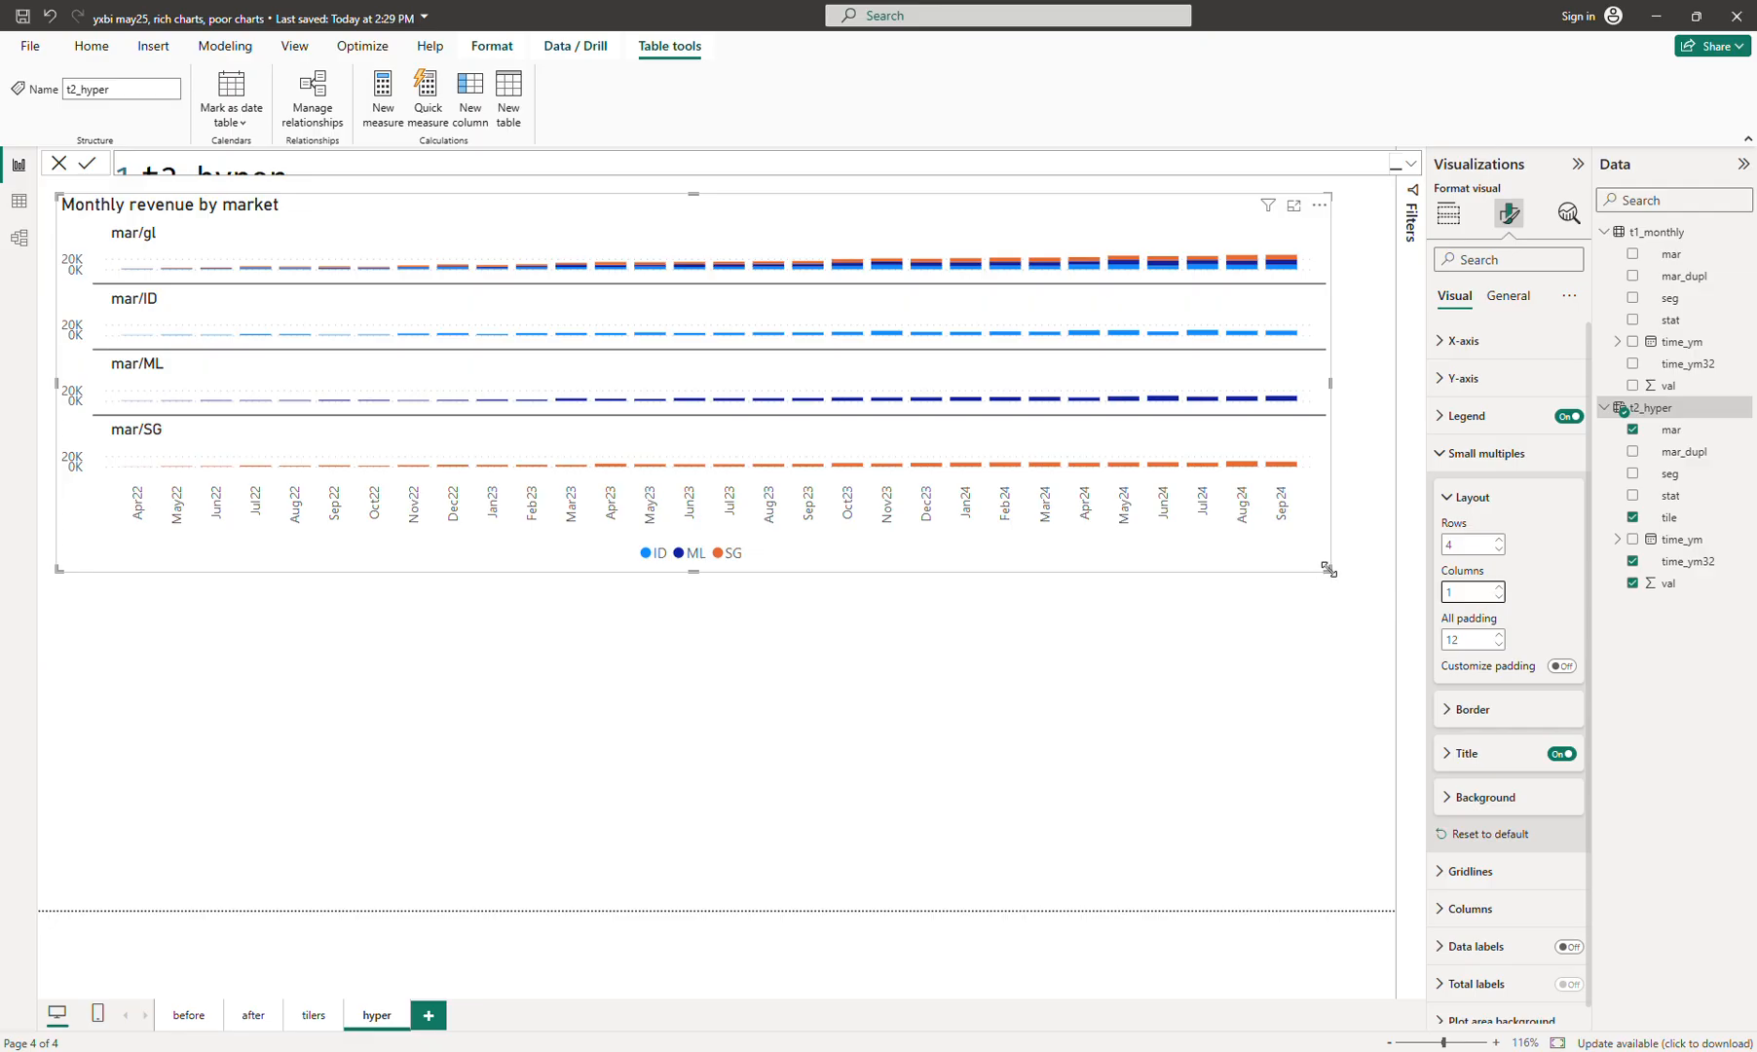
drag(1326, 568, 915, 821)
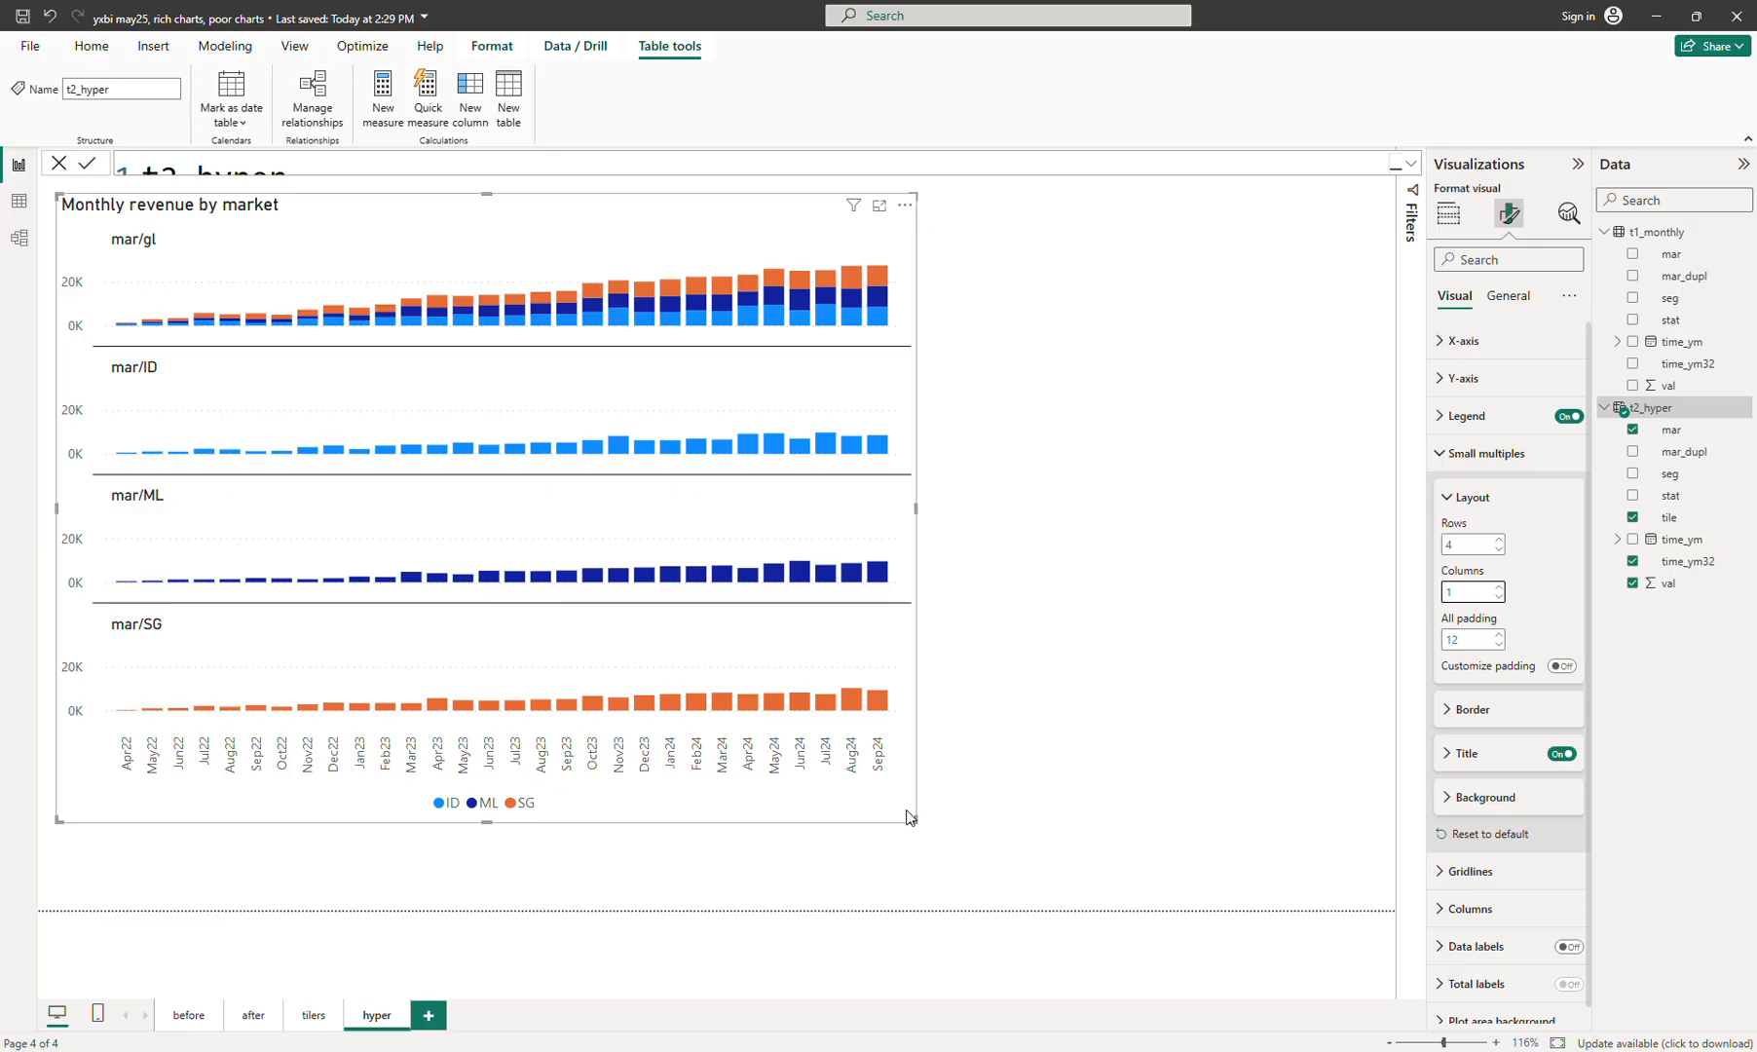
Compare with the tilers page, then turn off the hyper chart's shared y-axis and turn on scale to fit
click(313, 1016)
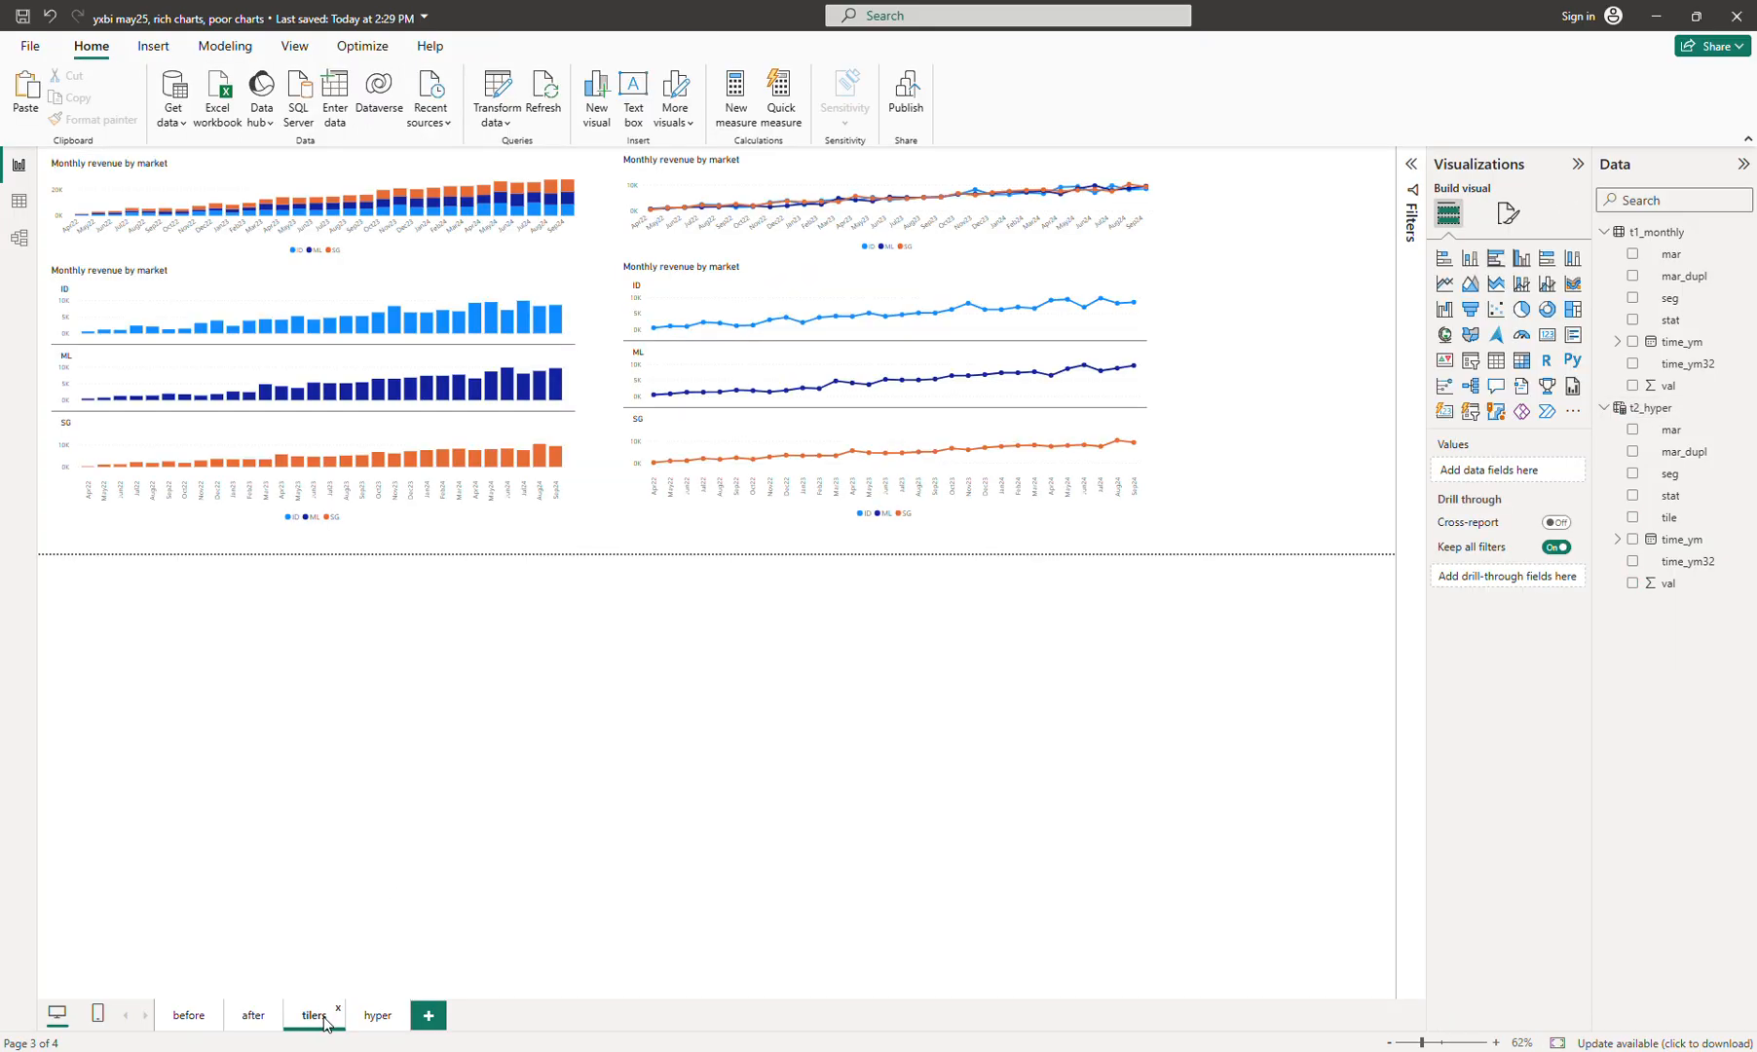
click(377, 1018)
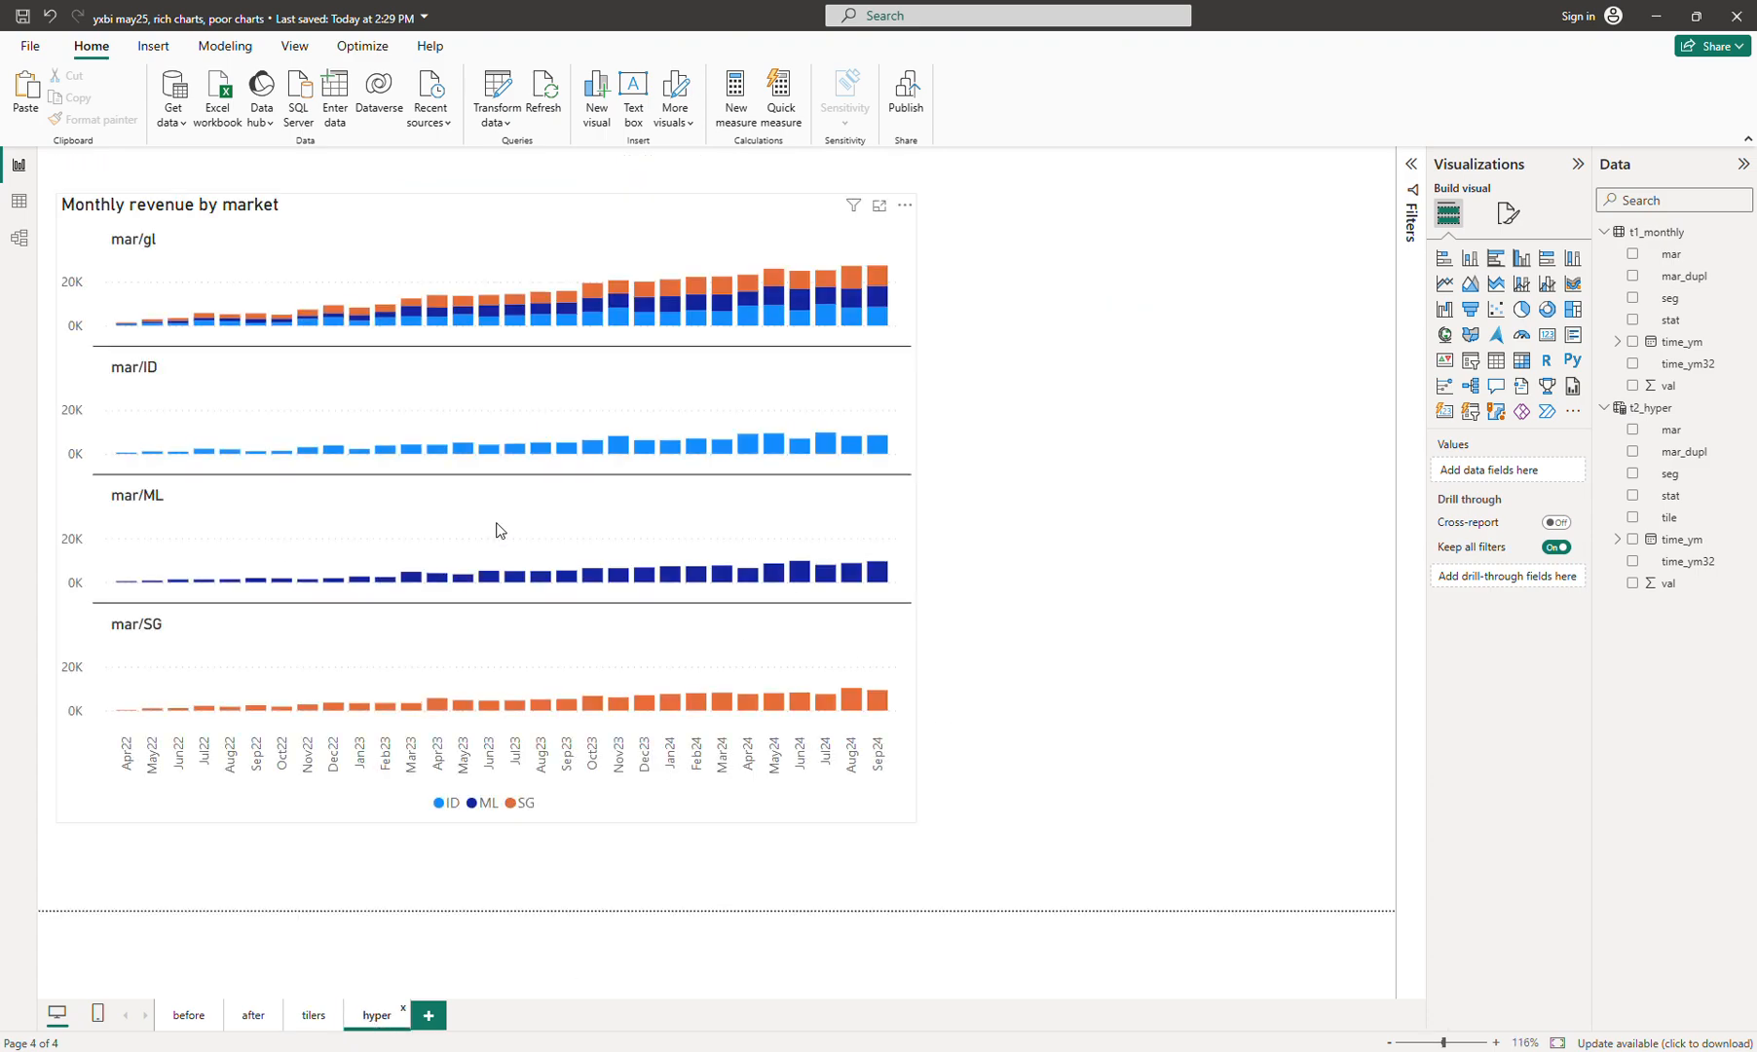
click(643, 206)
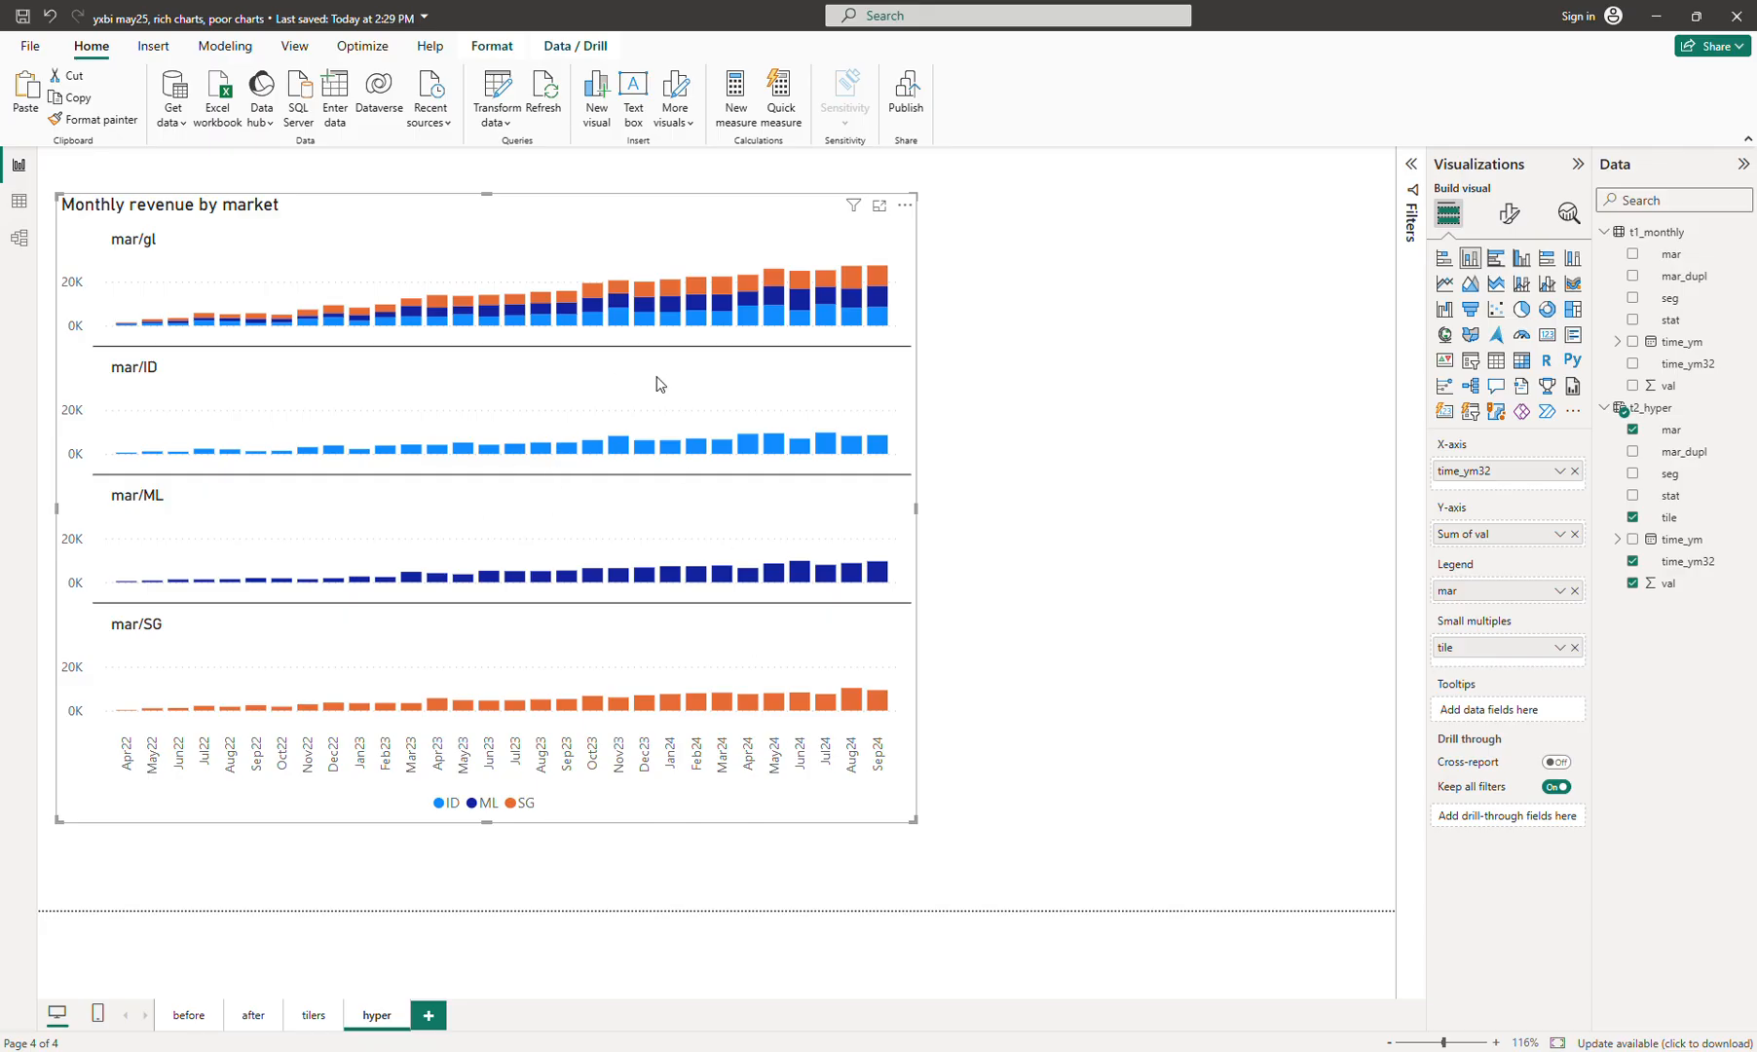
click(1510, 214)
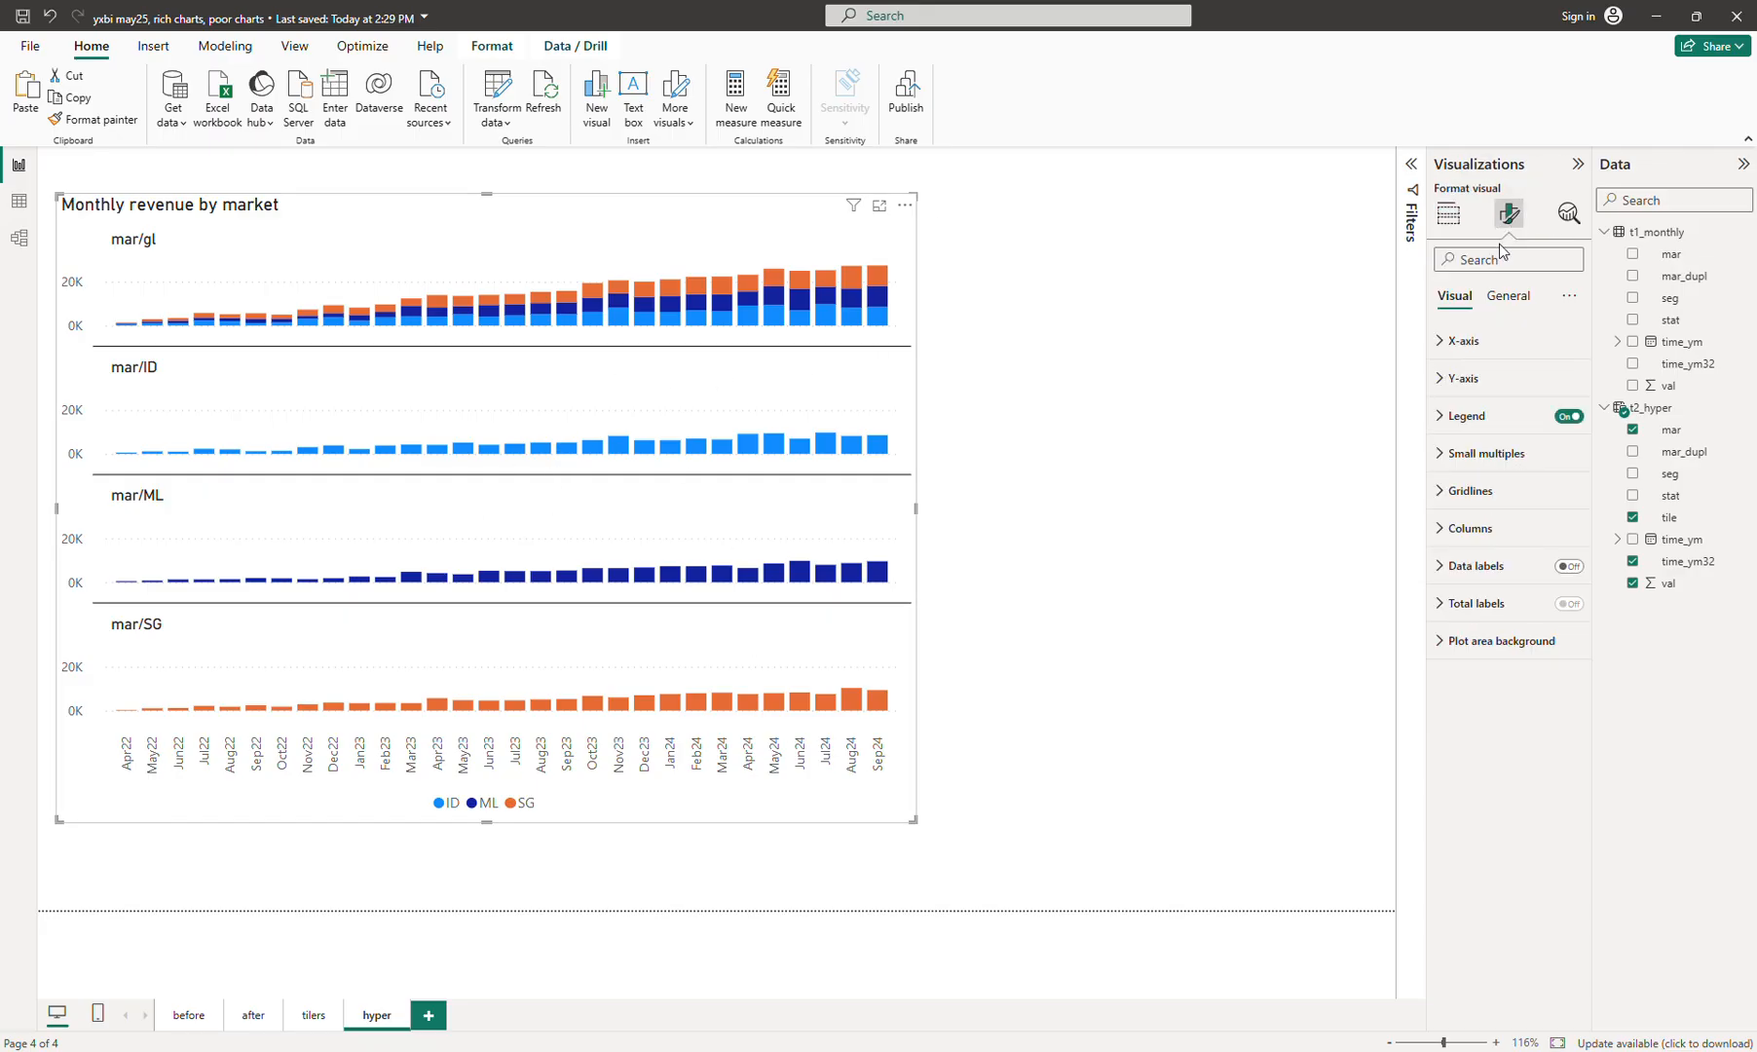
click(1479, 382)
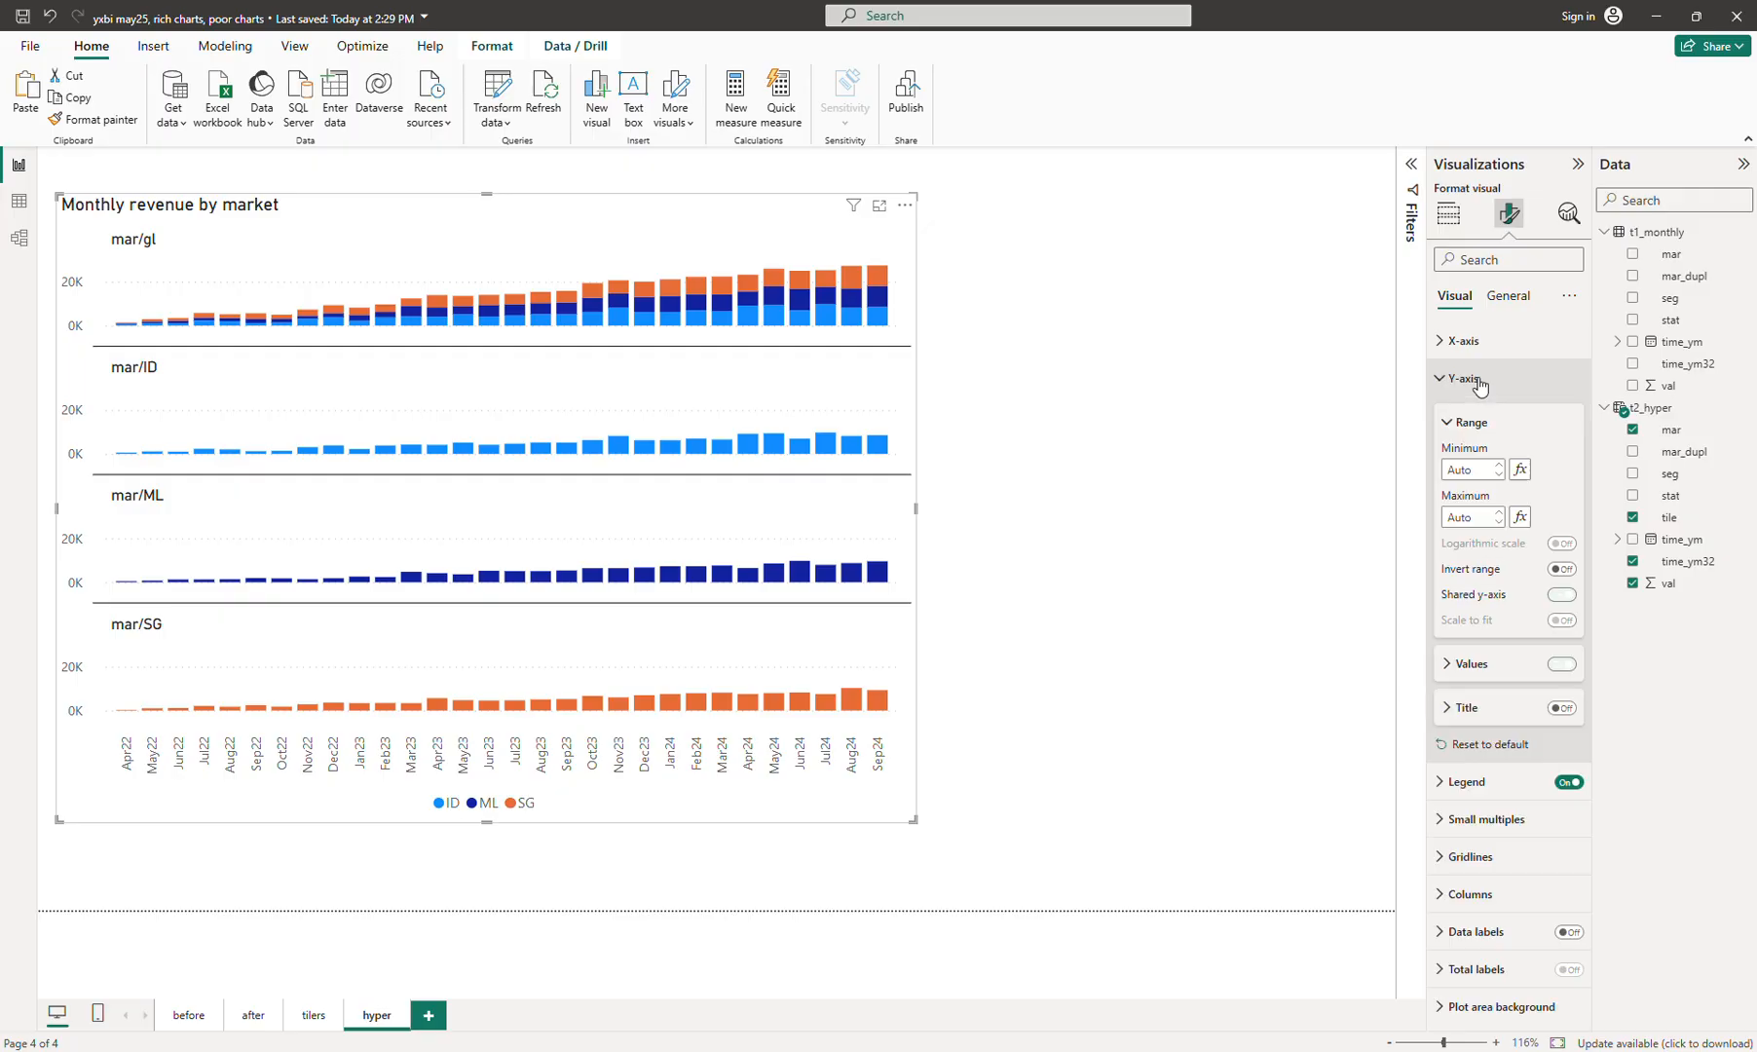
click(1562, 594)
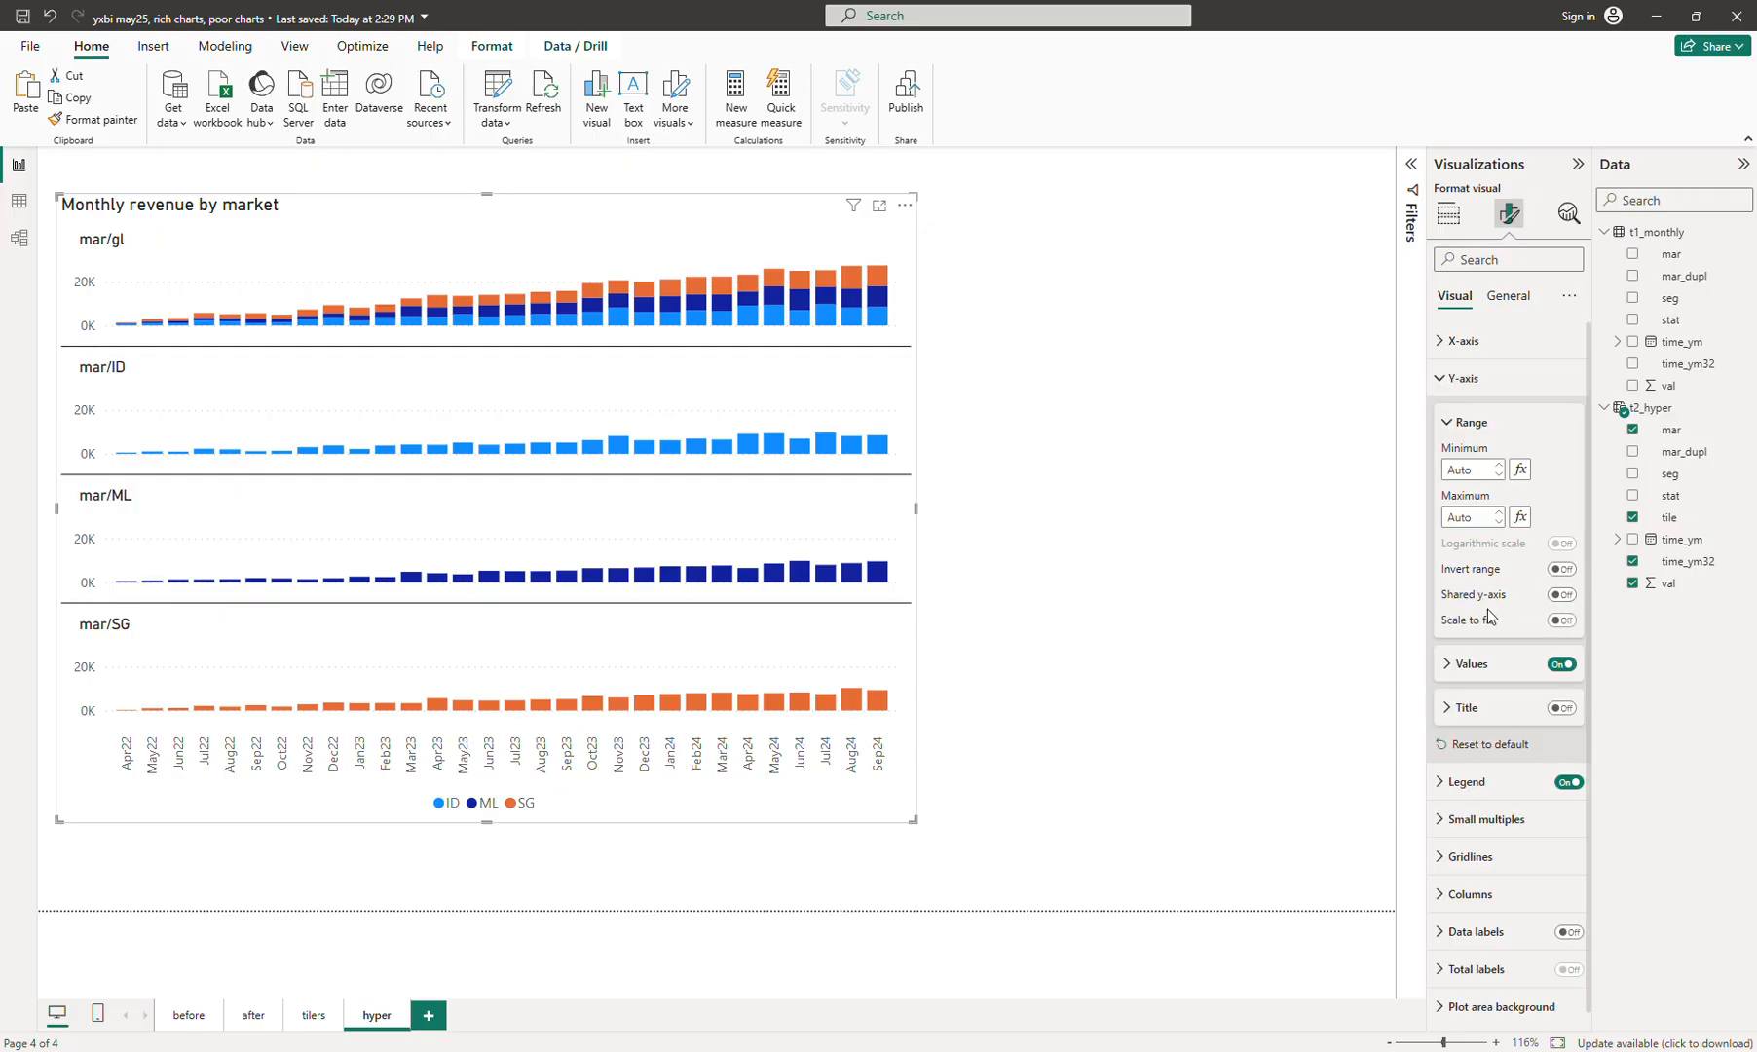
click(1561, 620)
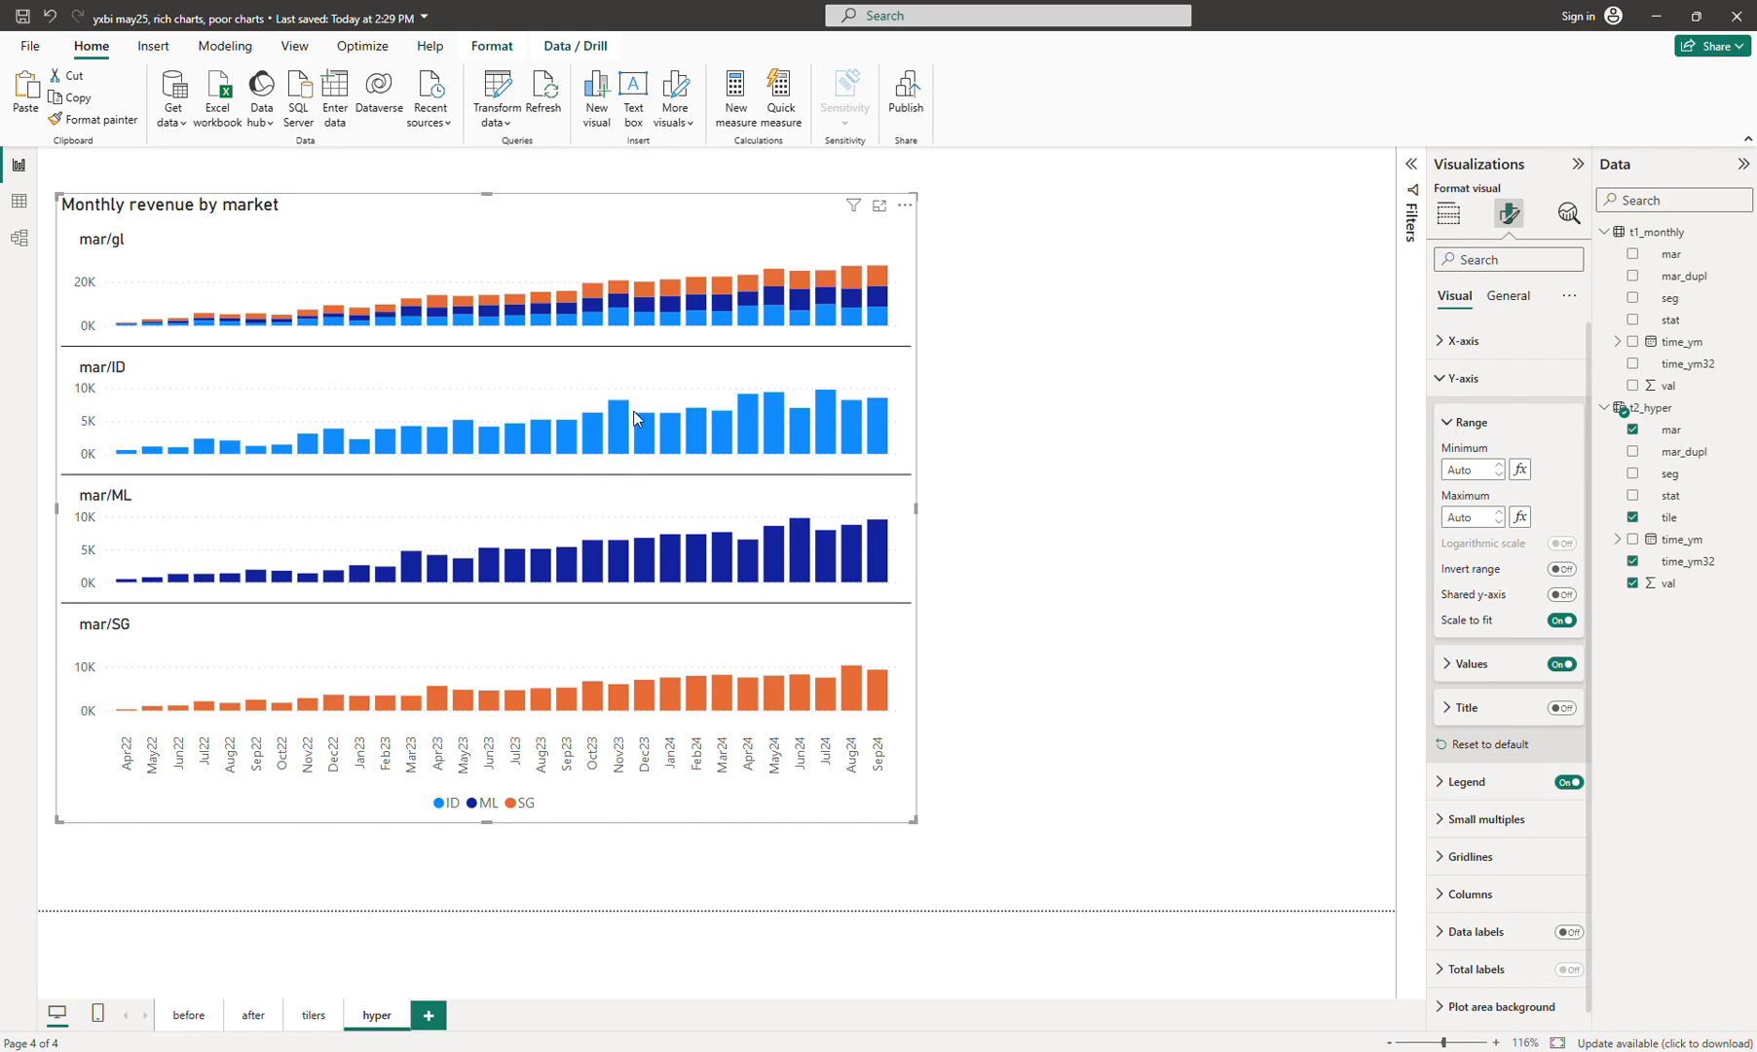
Enlarge the small multiples chart slightly and place it a little lower on the page
drag(604, 211, 612, 198)
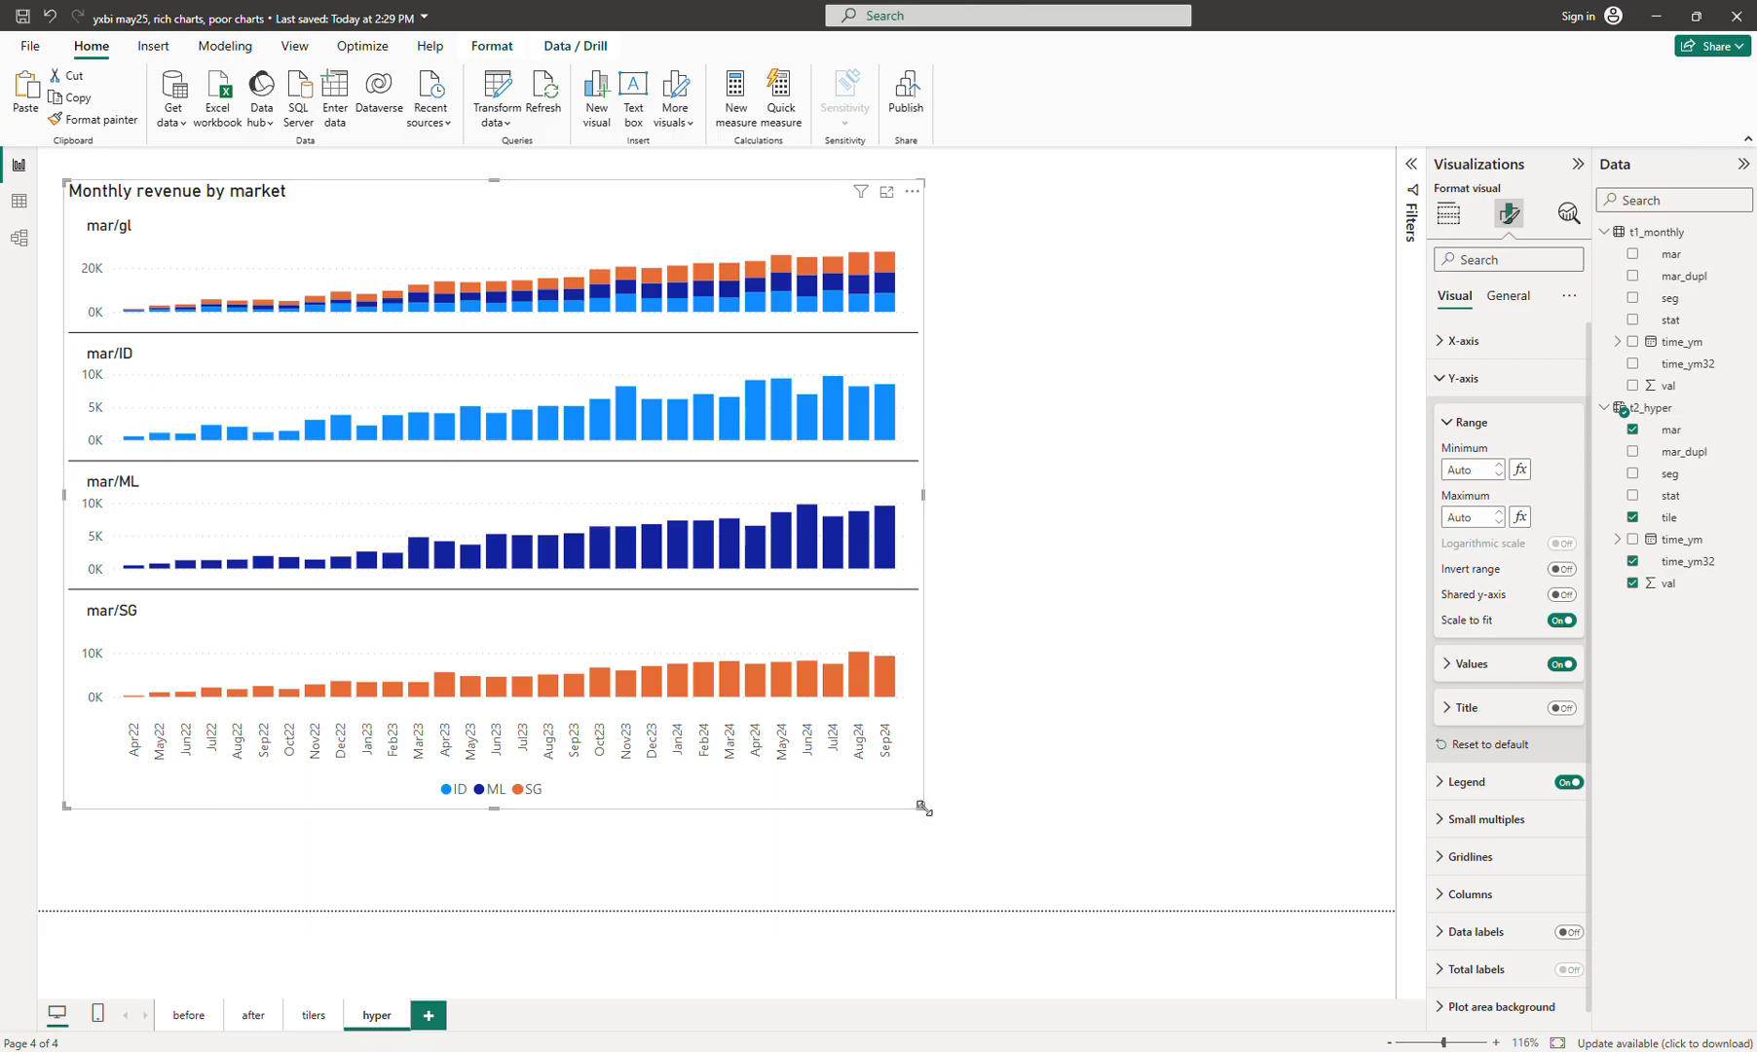
drag(923, 807, 929, 824)
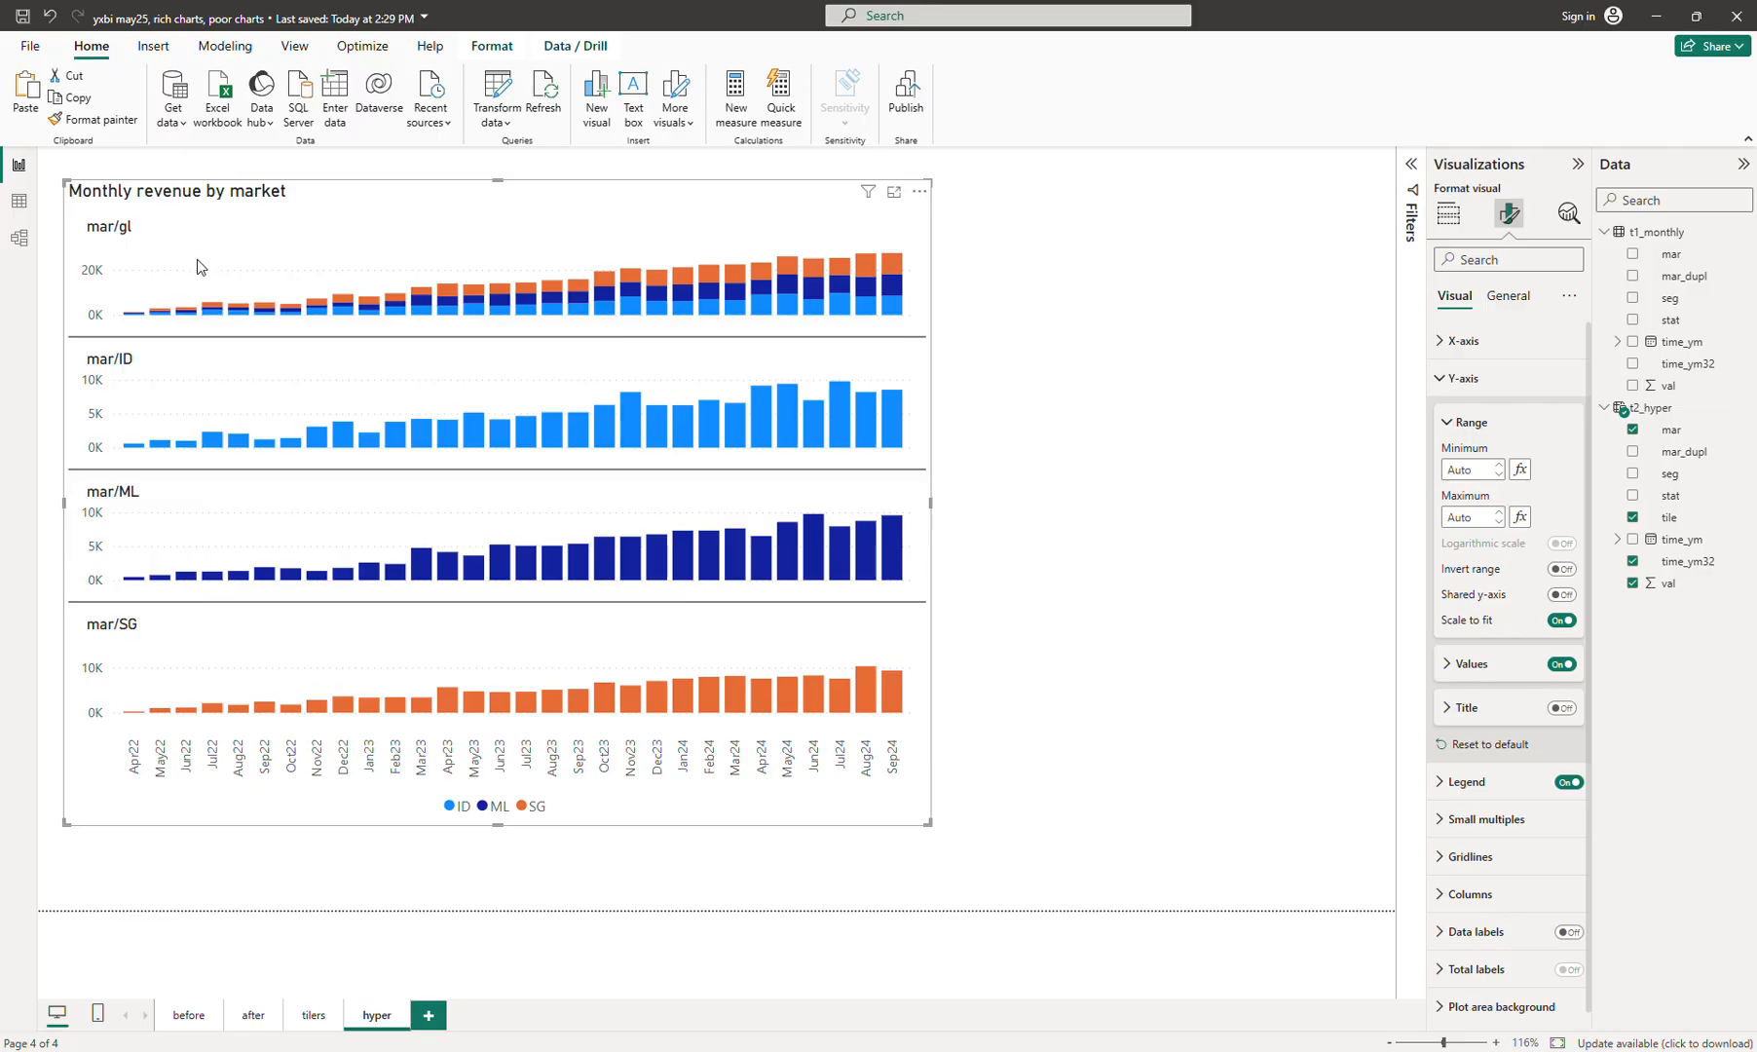
drag(358, 222, 359, 258)
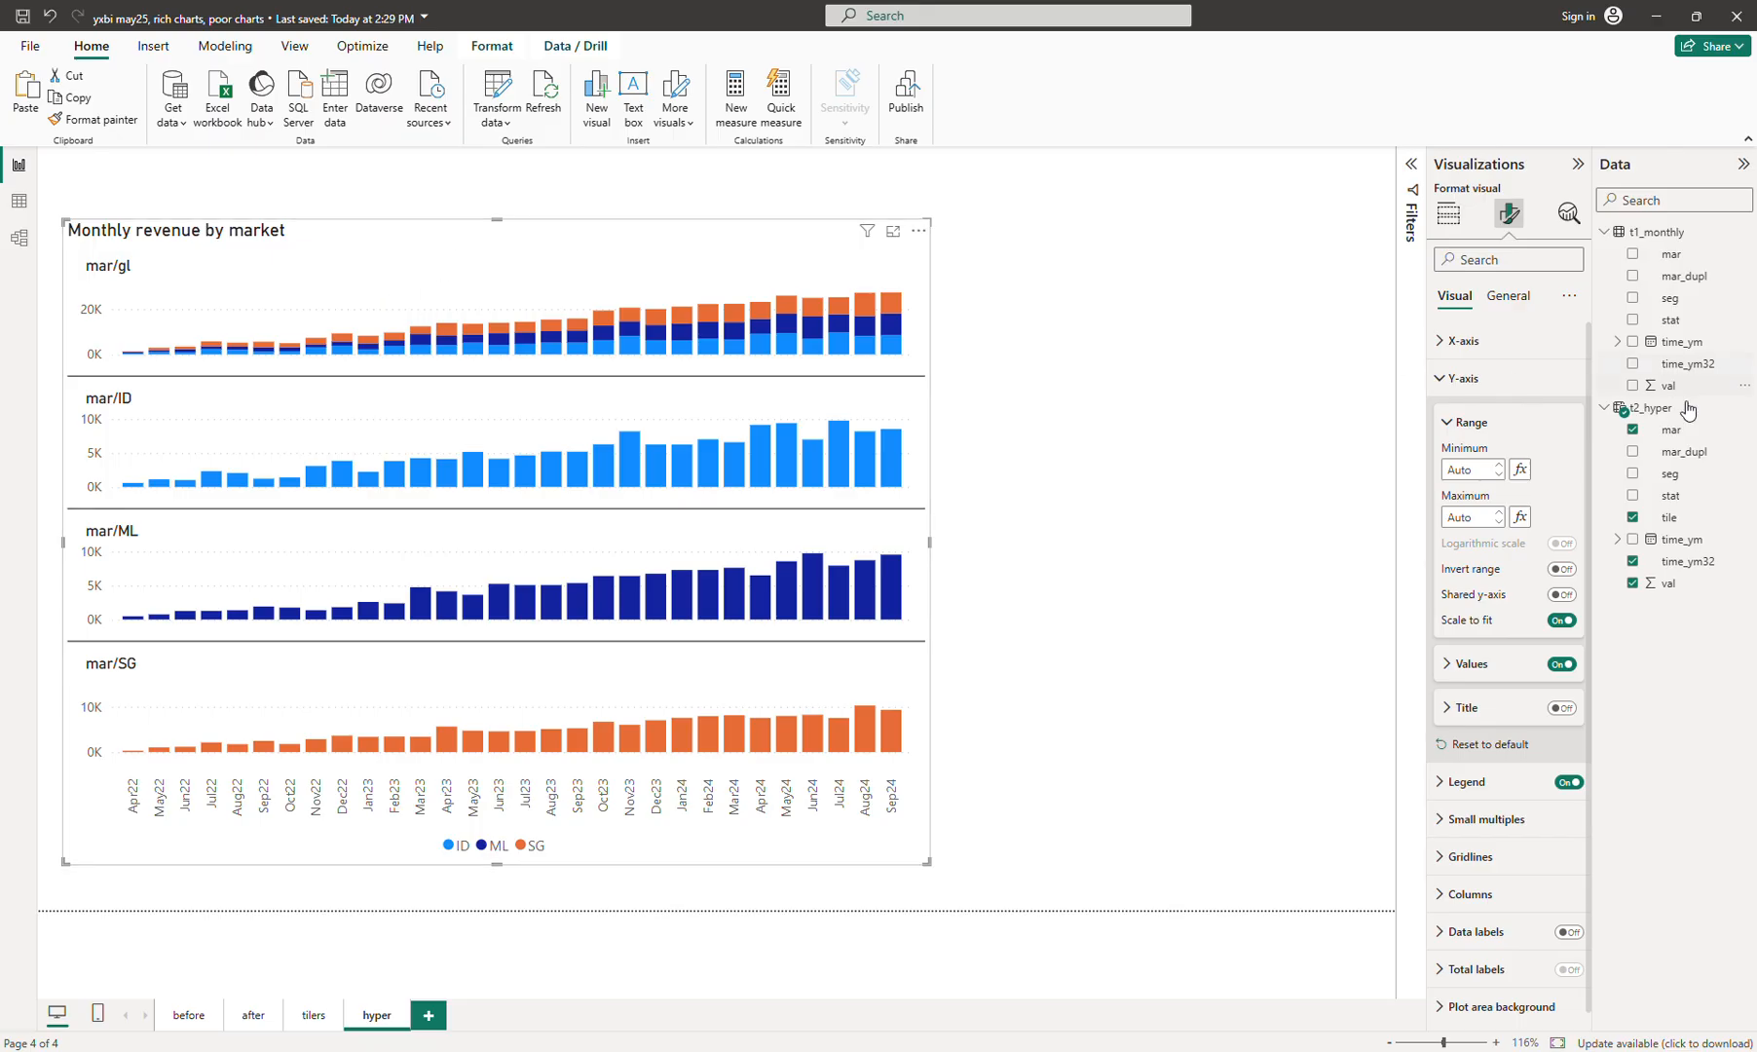
Change the step2 tile prefix in the t2_hyper formula to "mar ", with a space instead of the slash
click(1659, 409)
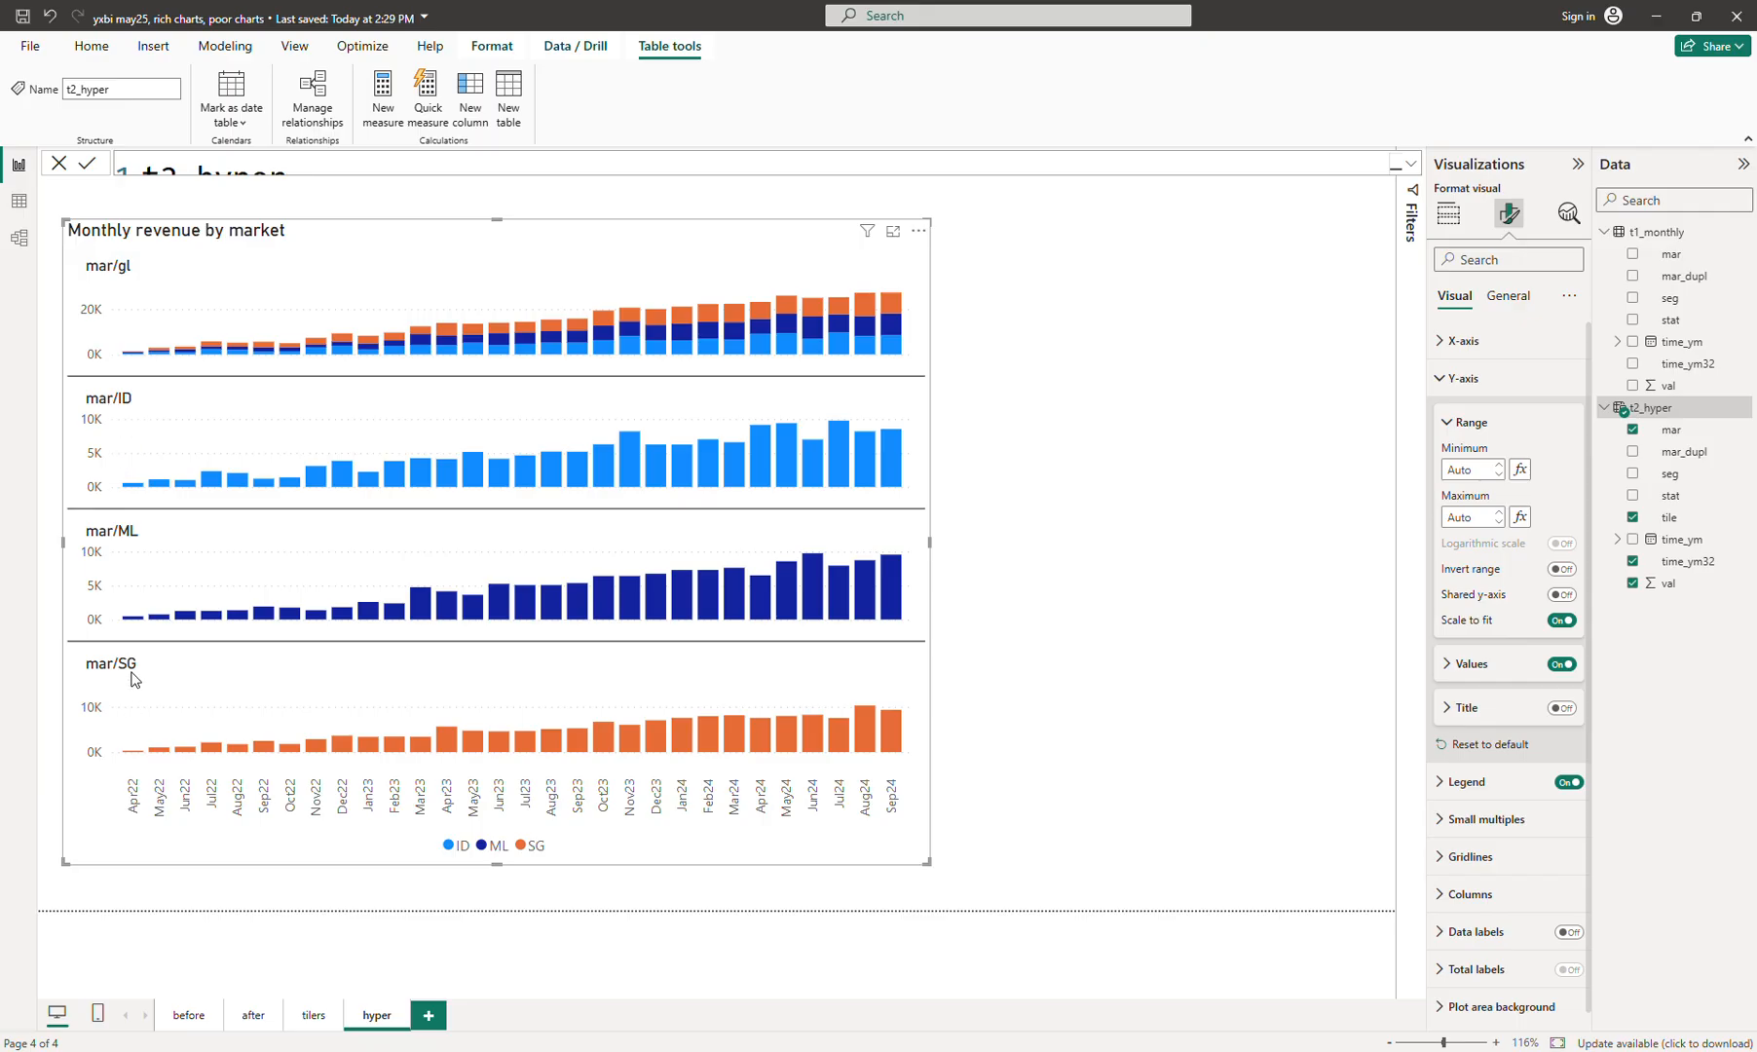
click(1411, 164)
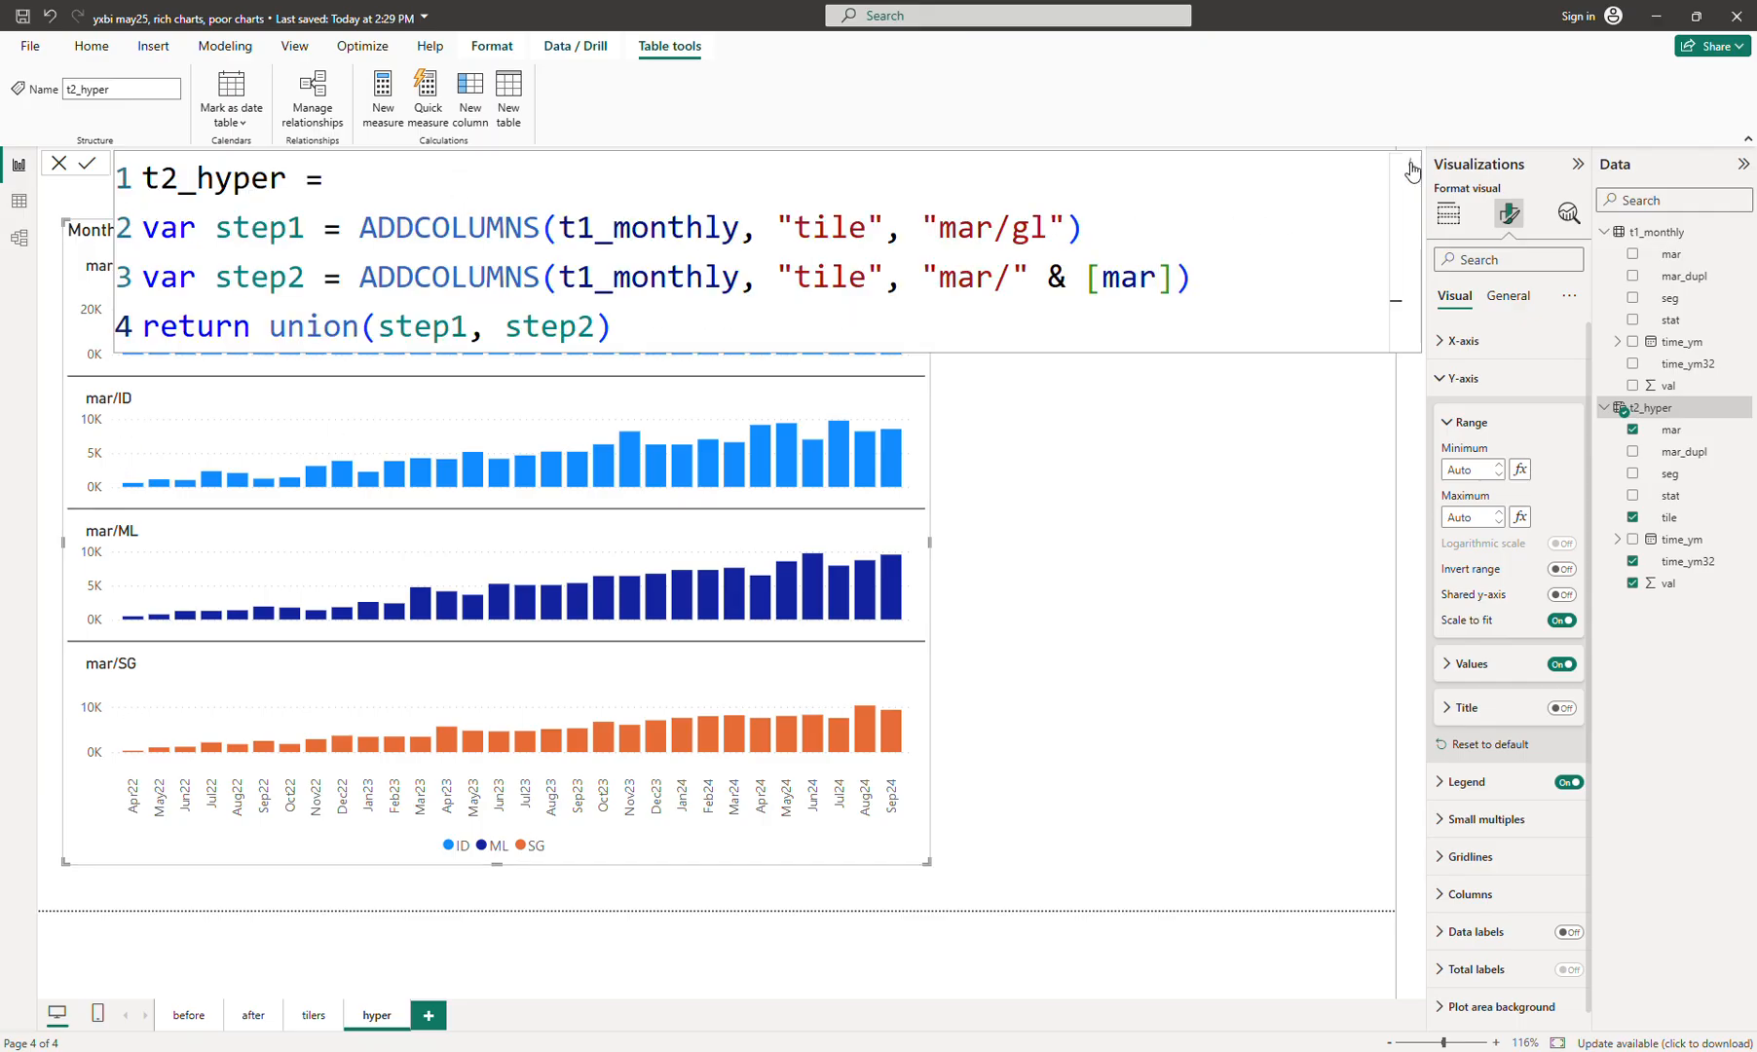
click(994, 284)
key(Right)
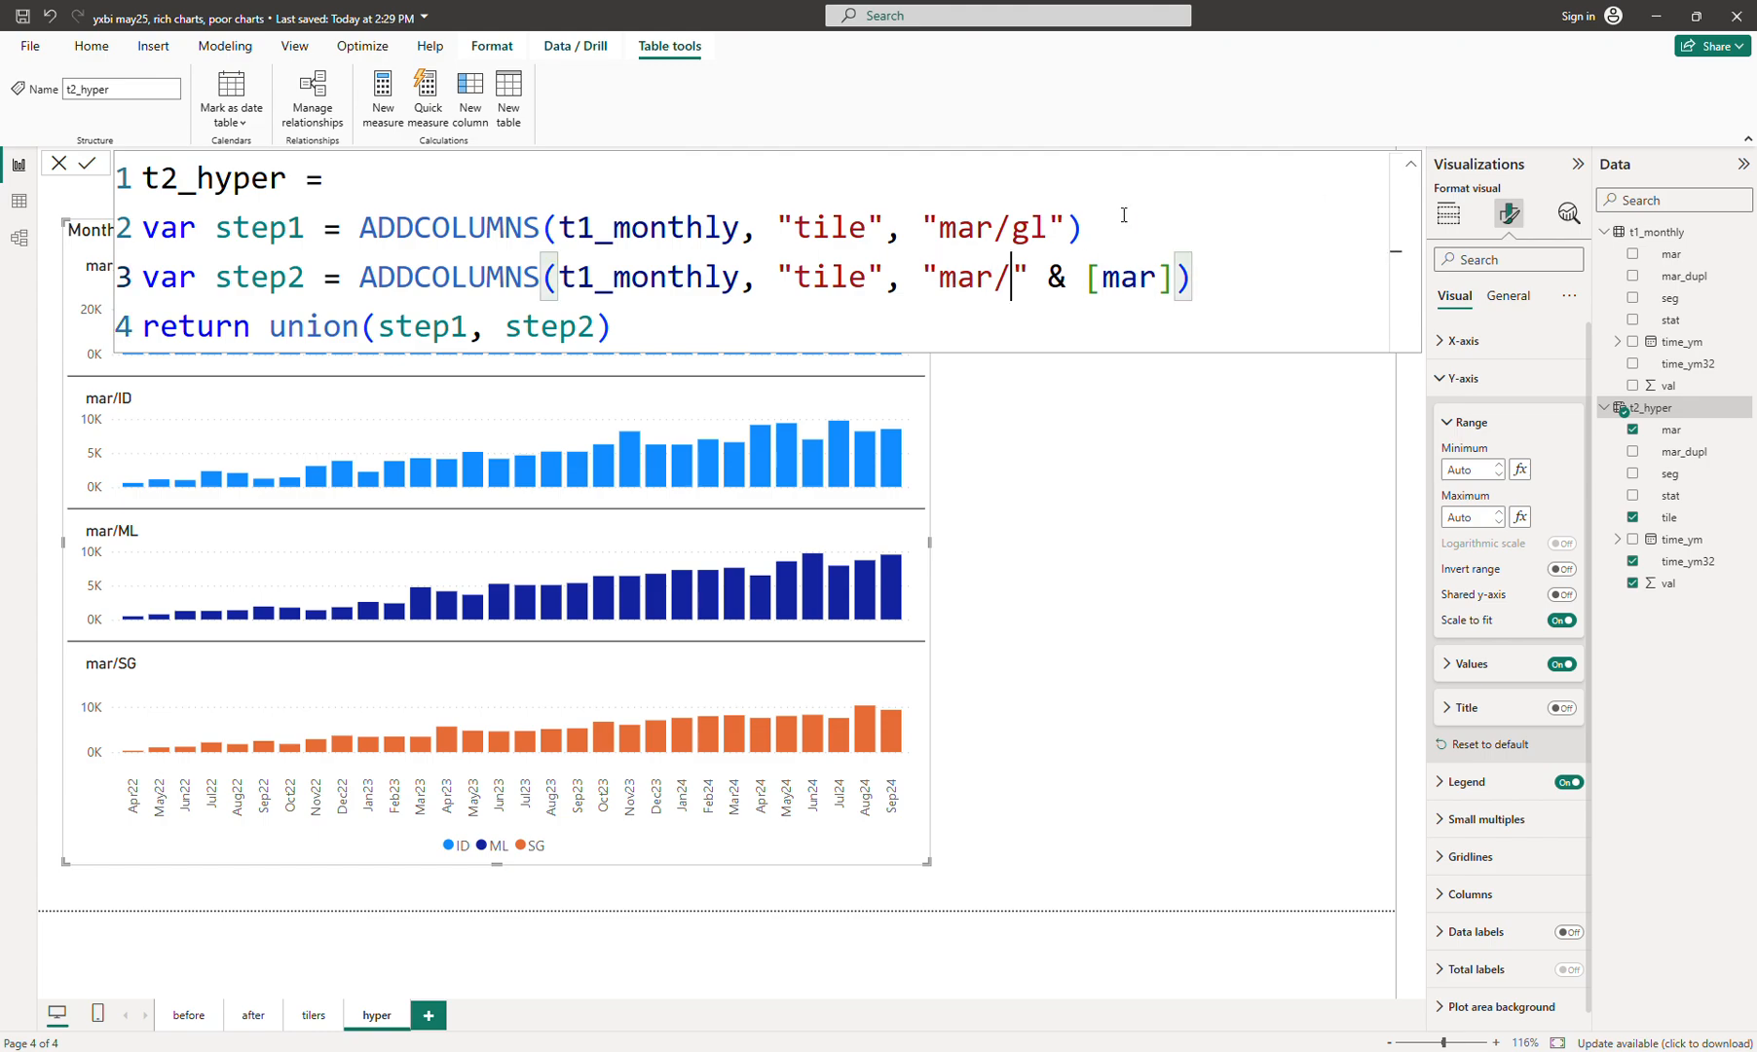
key(shift+Left)
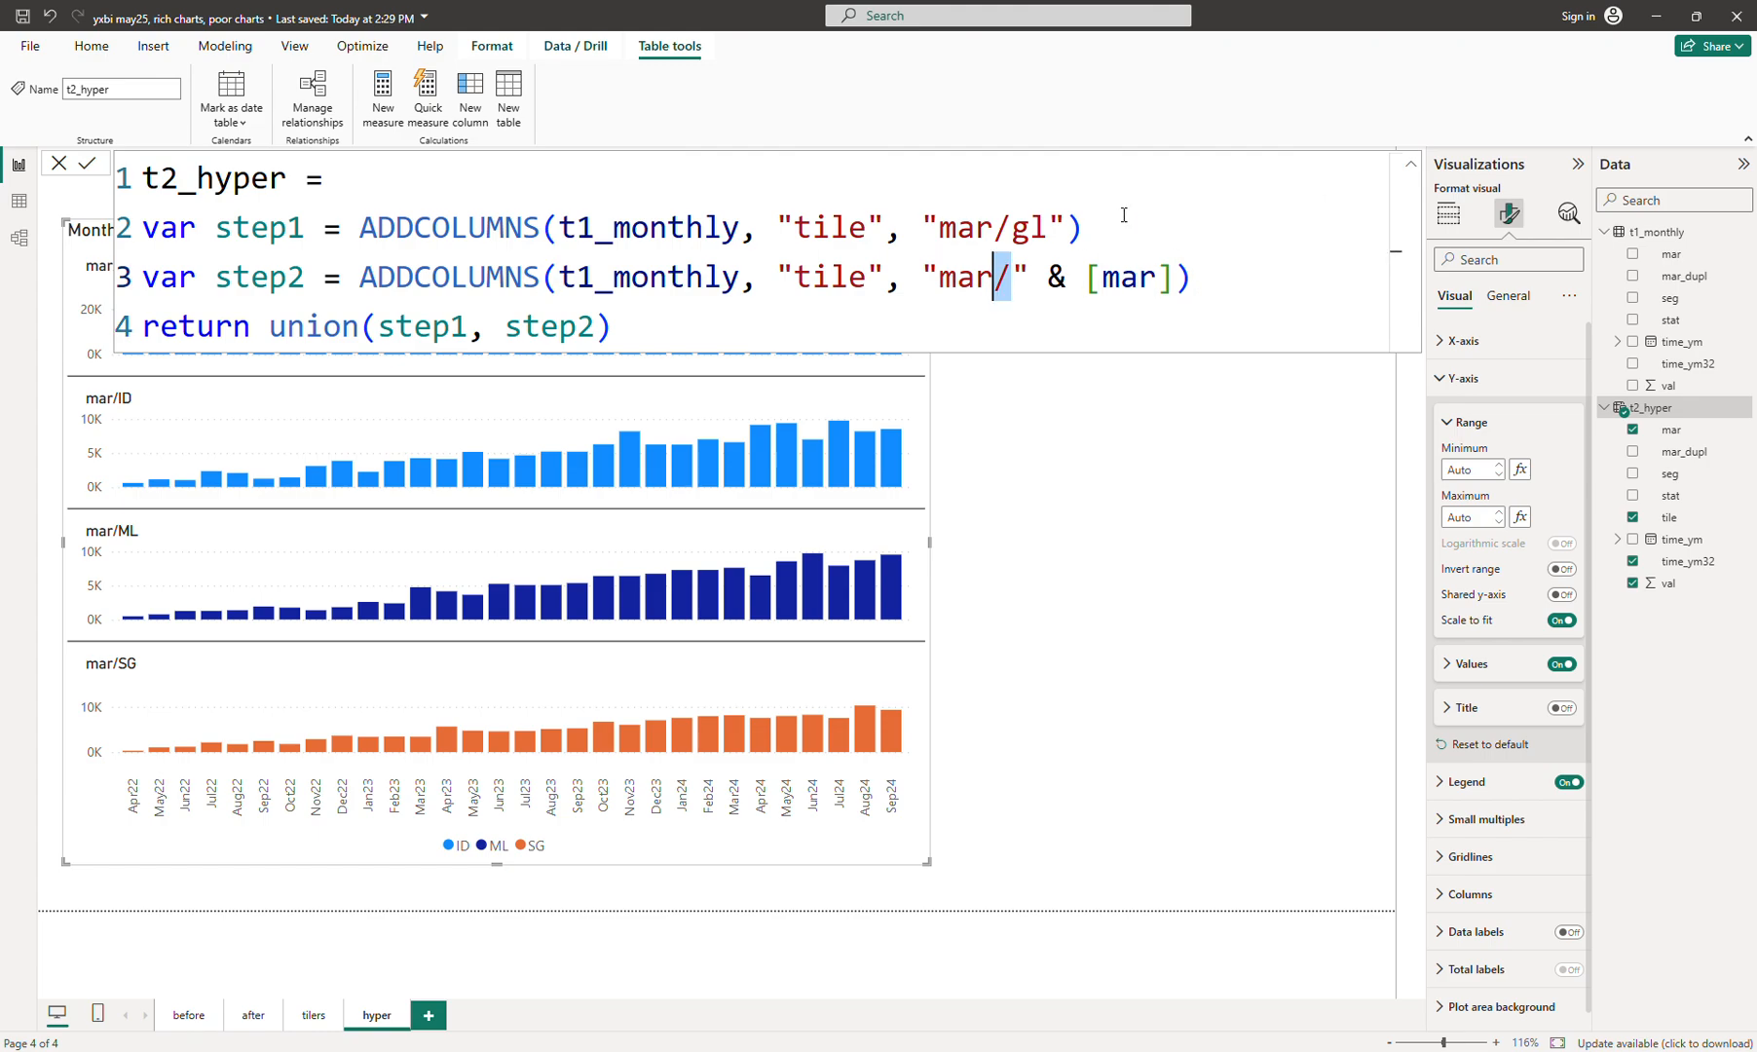
key(Return)
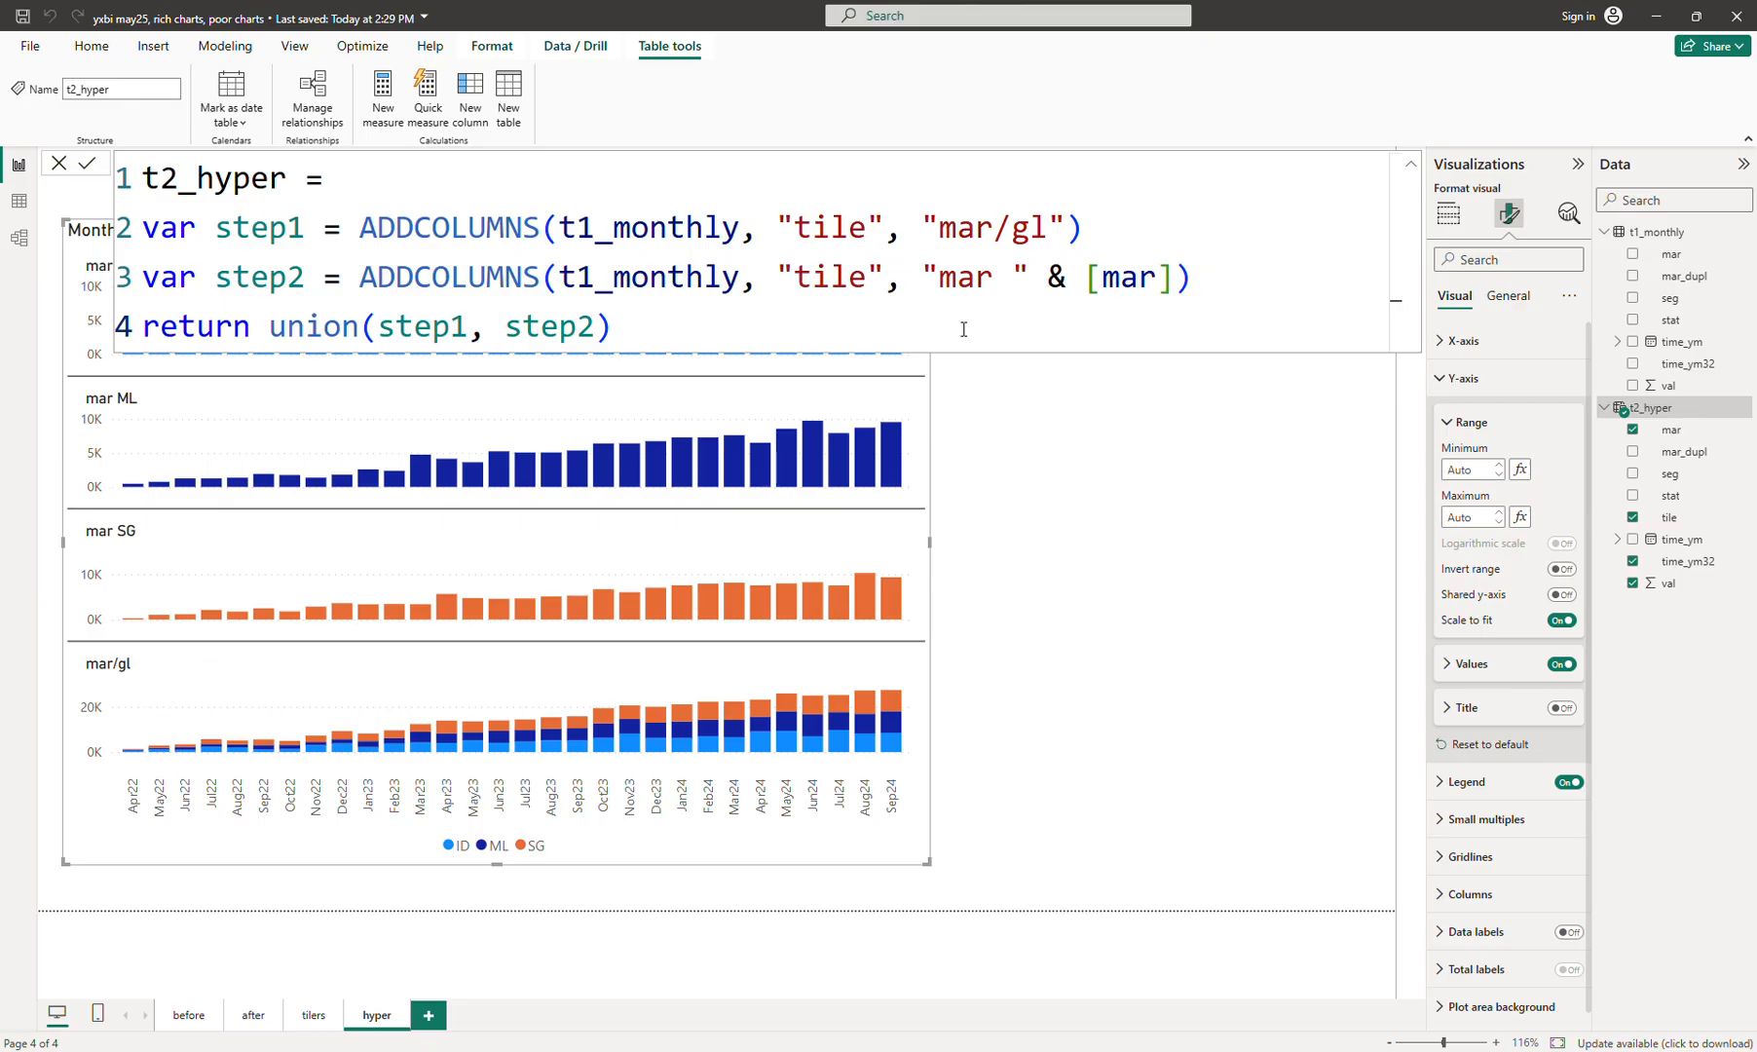
Change the step1 tile label in the t2_hyper formula to "overall by market"
click(1042, 223)
key(Right)
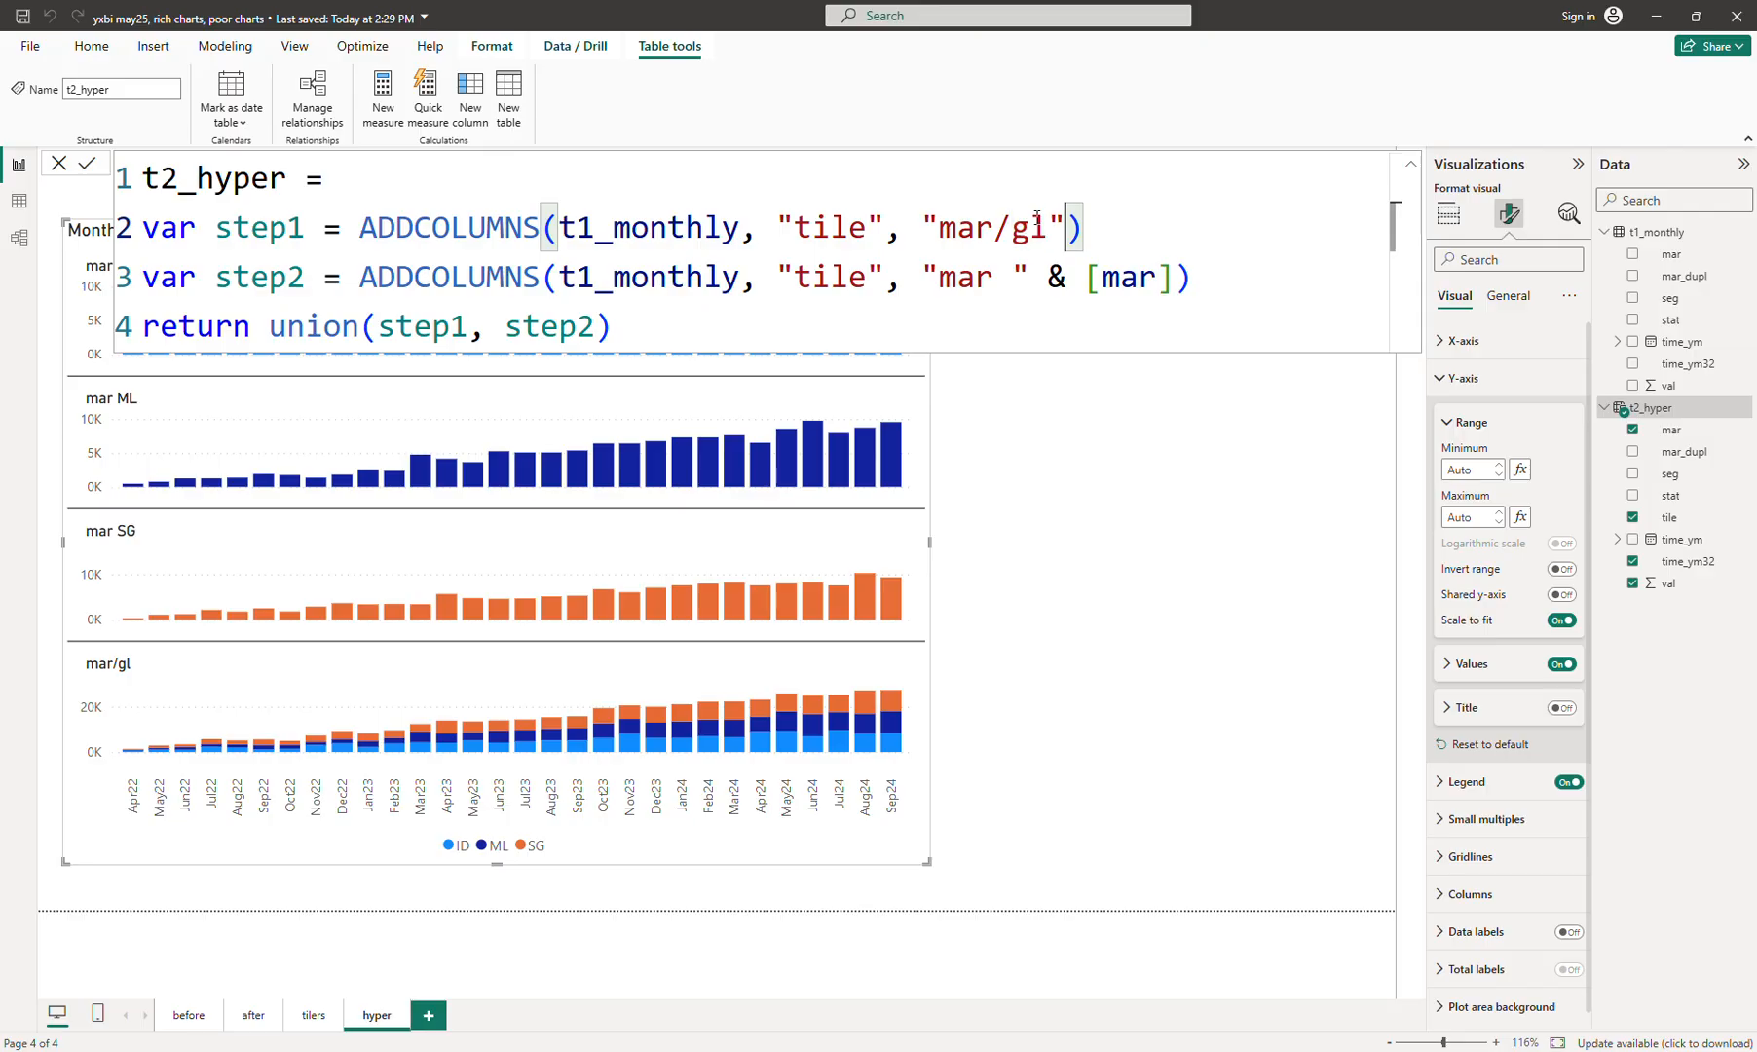
key(Left)
key(ctrl+shift+Left)
key(ctrl+shift+Left)
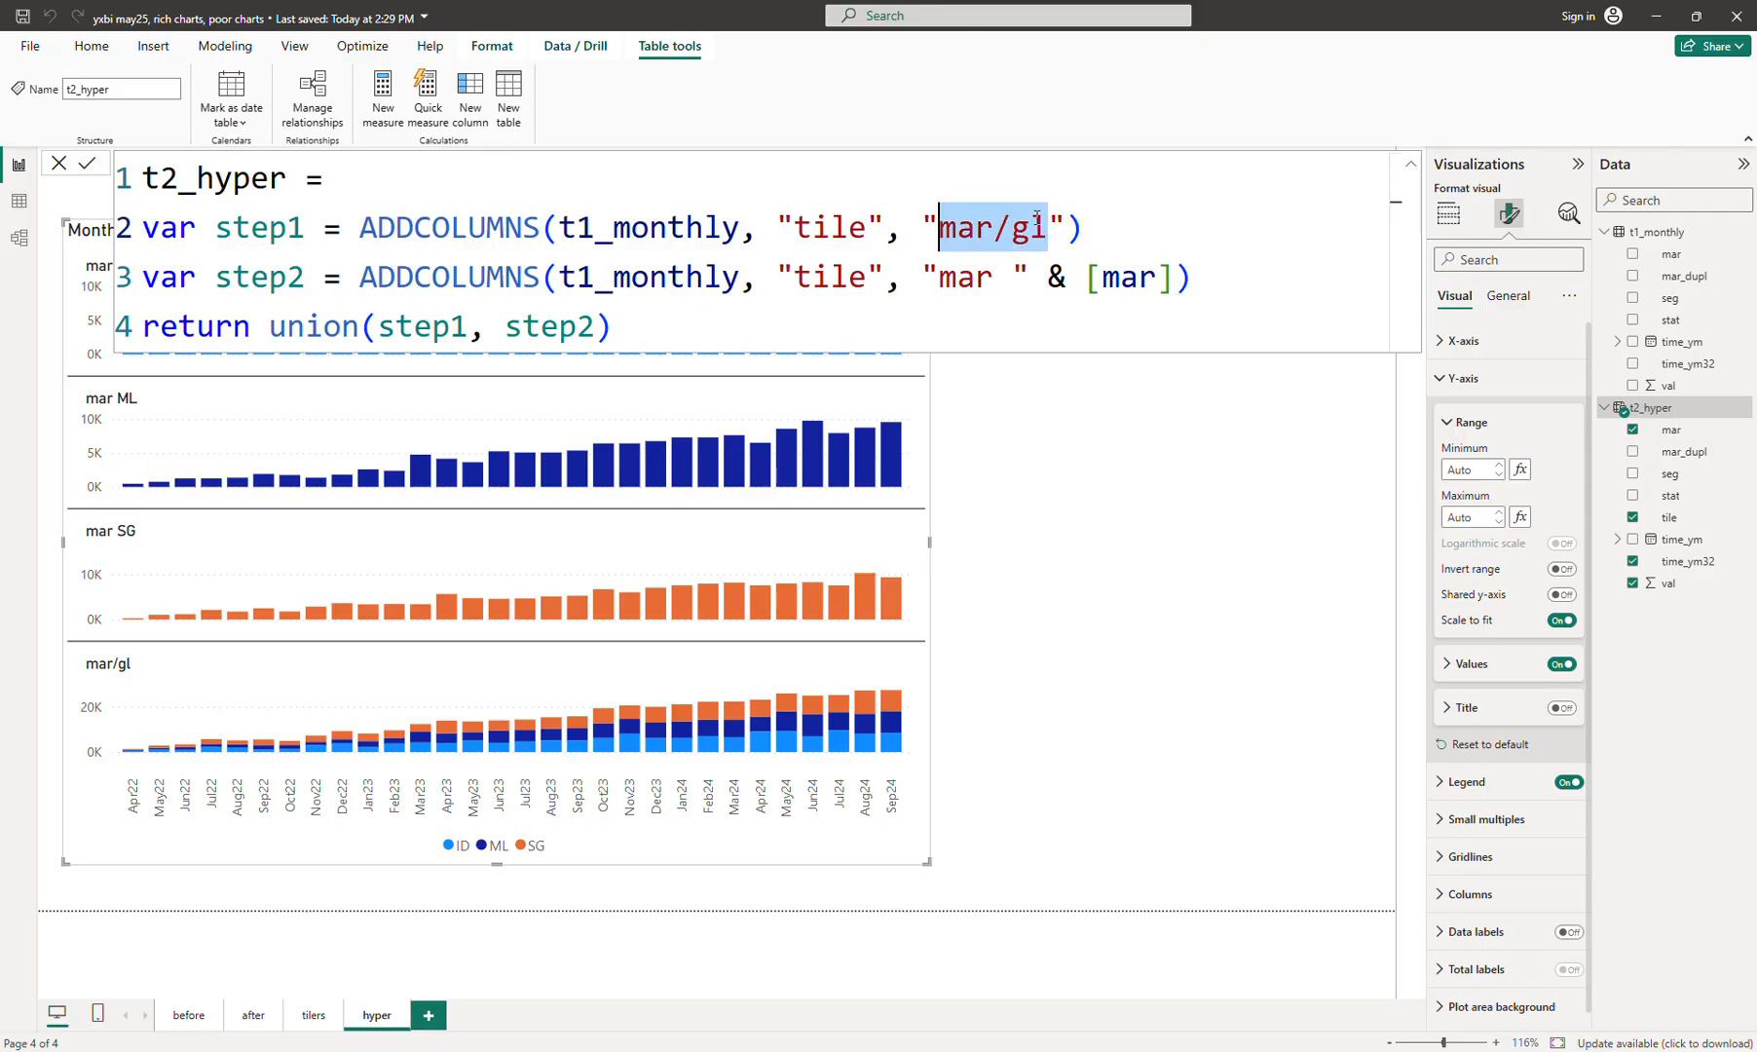
text(overall )
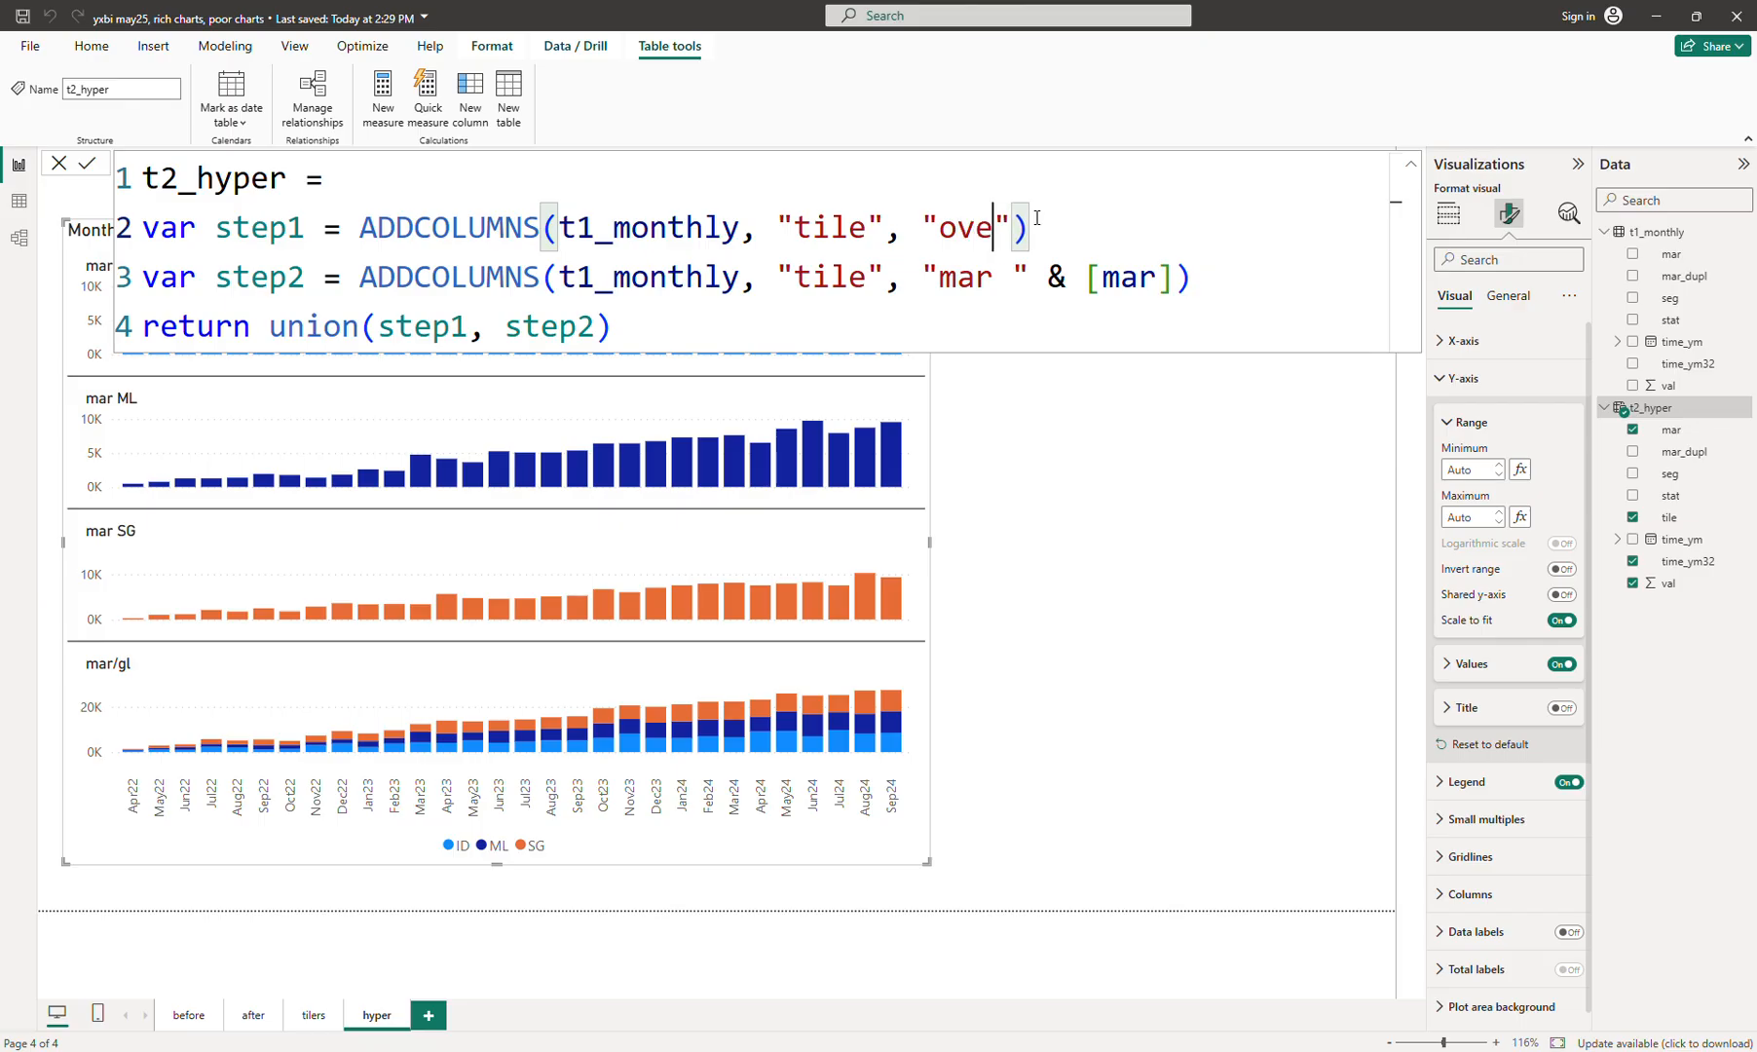
text(by)
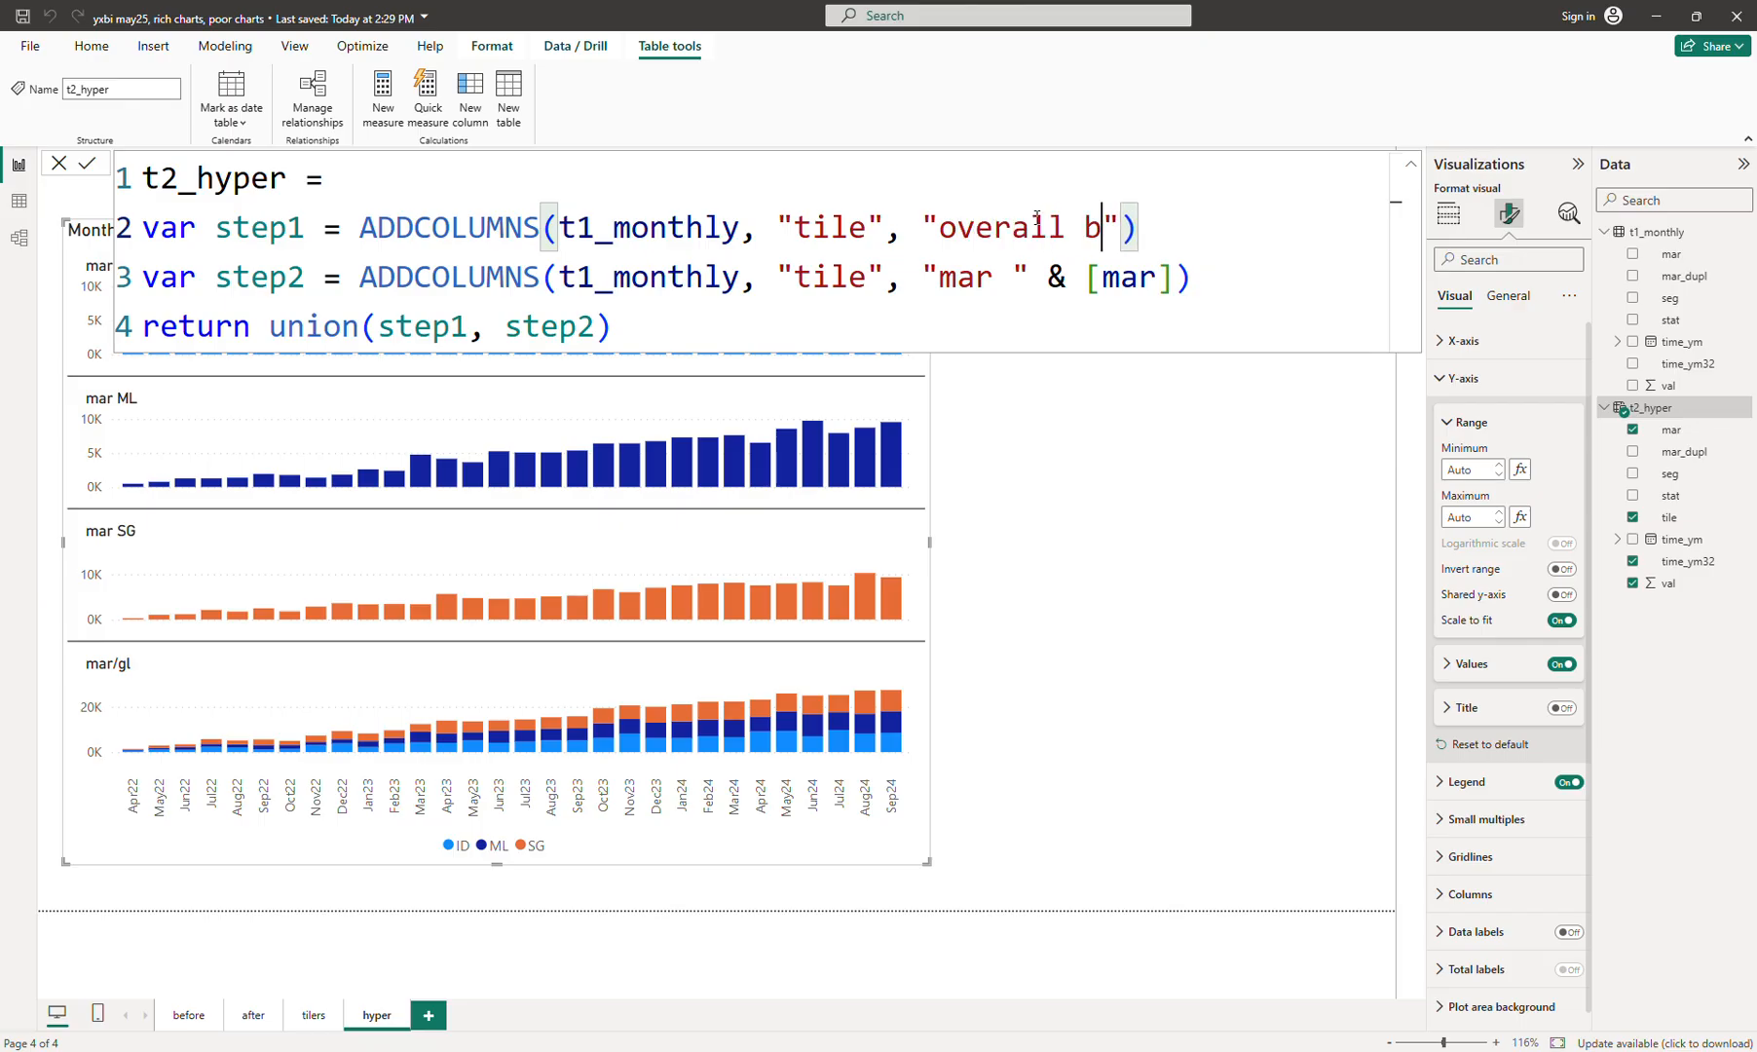
text( market)
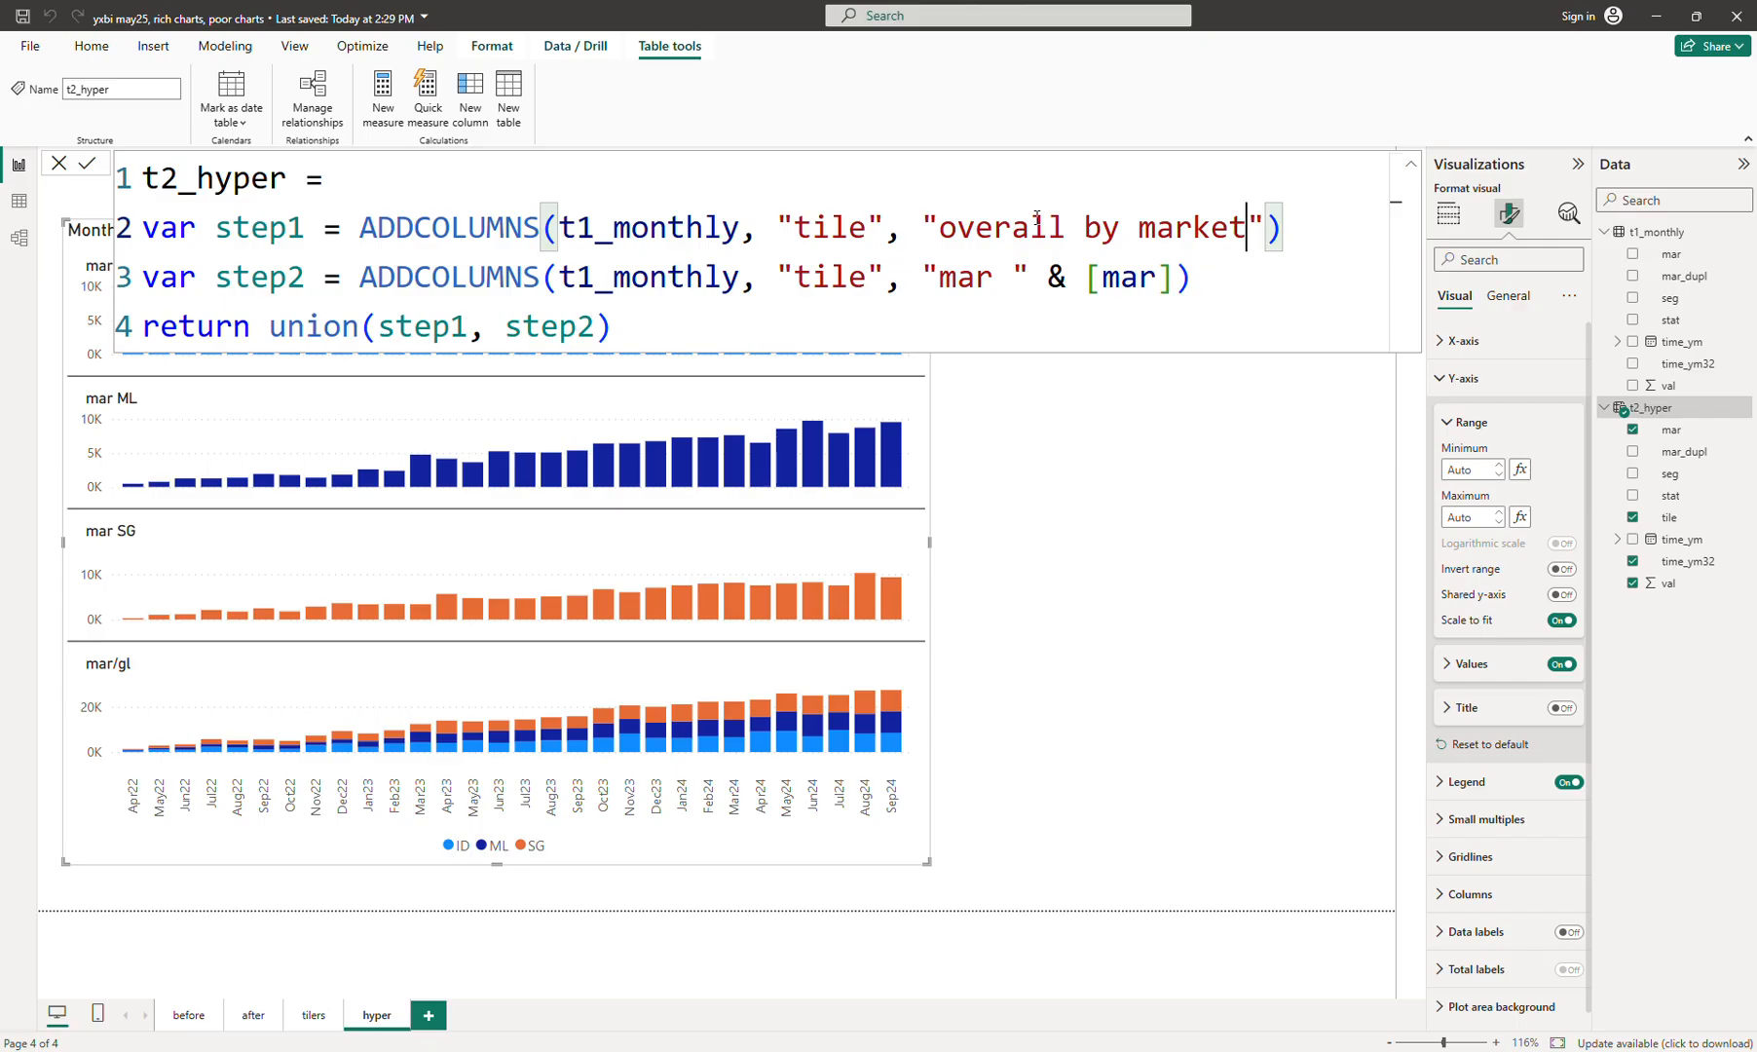
key(ctrl+shift+Left)
key(Return)
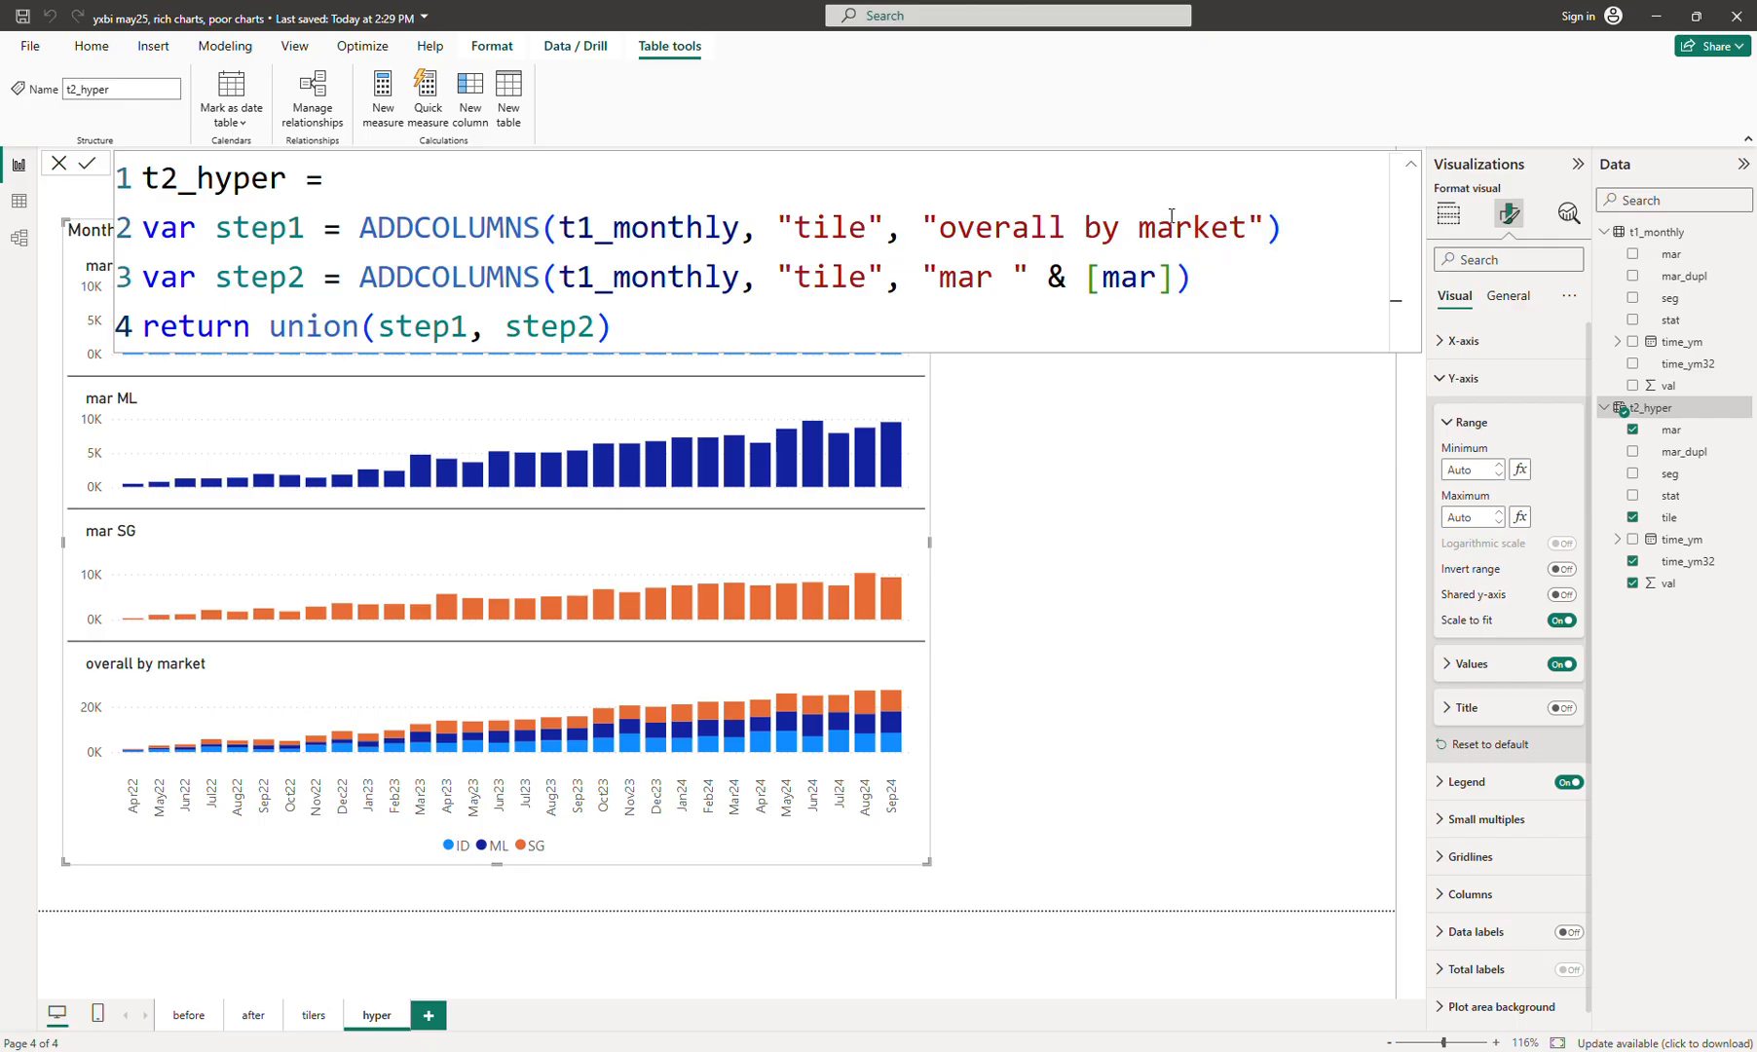
Compare the order of the chart's tiles with the tile labels in the t2_hyper formula
click(1410, 163)
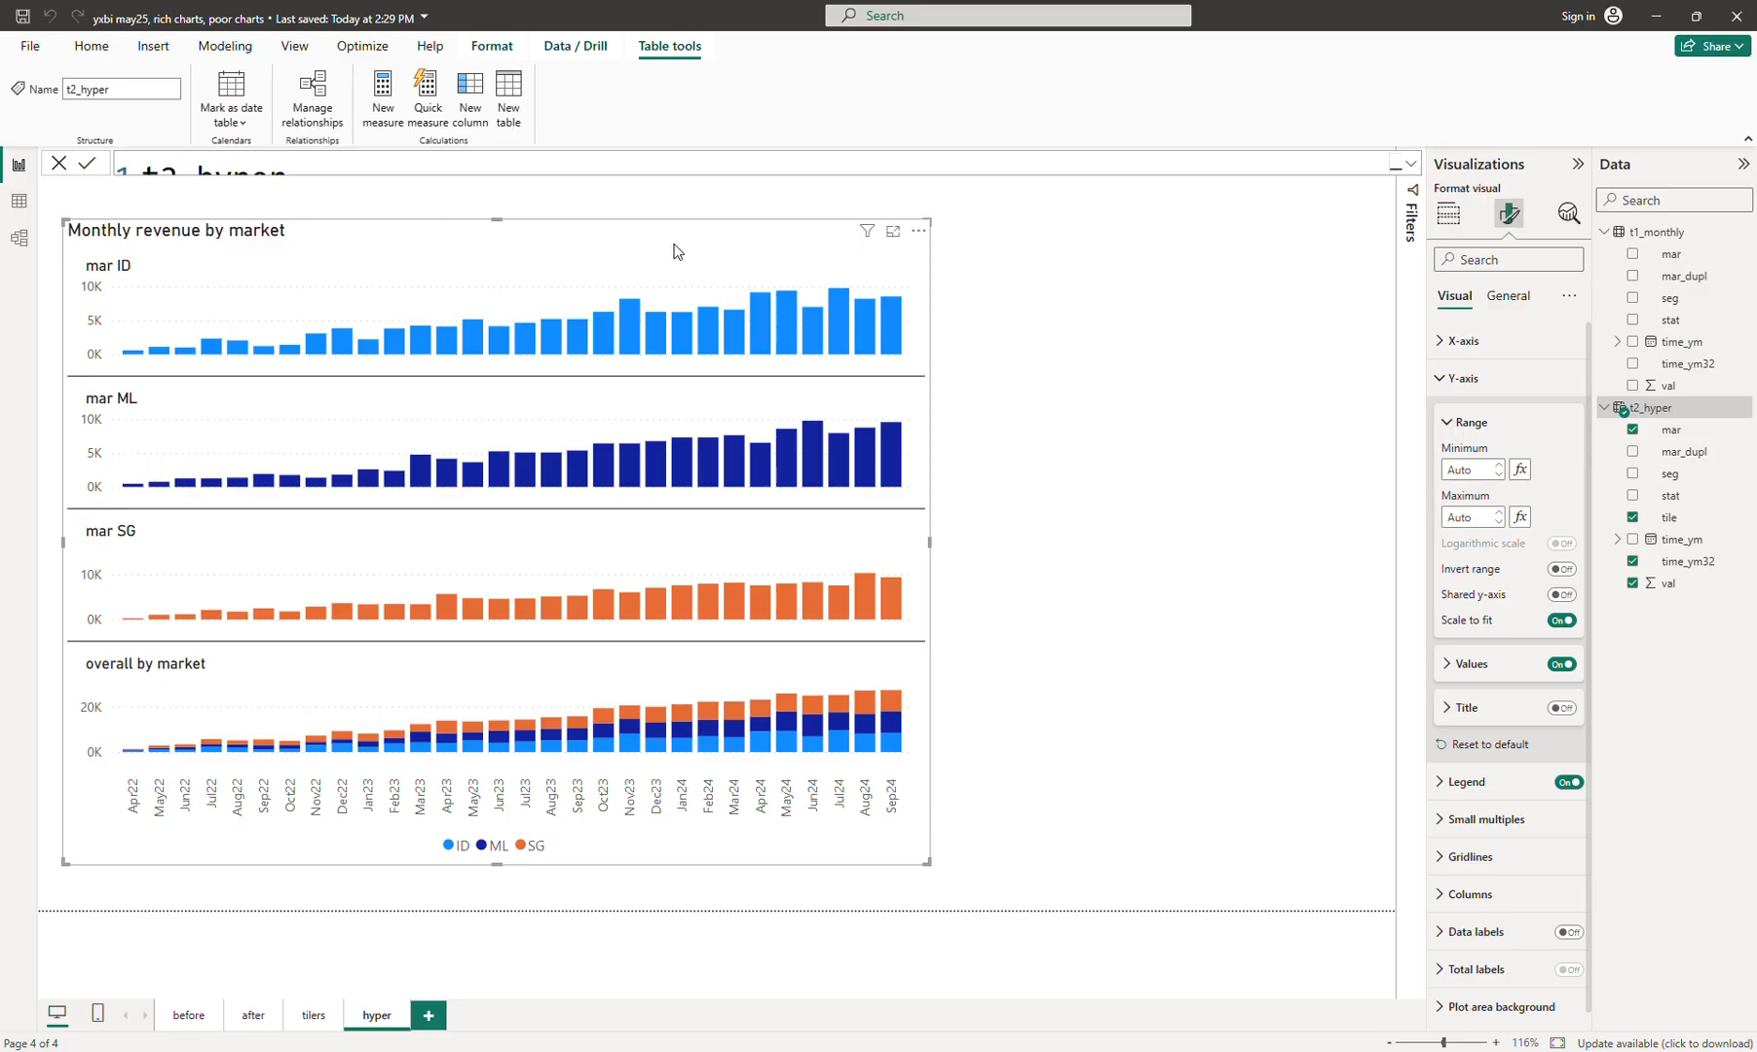
click(1410, 168)
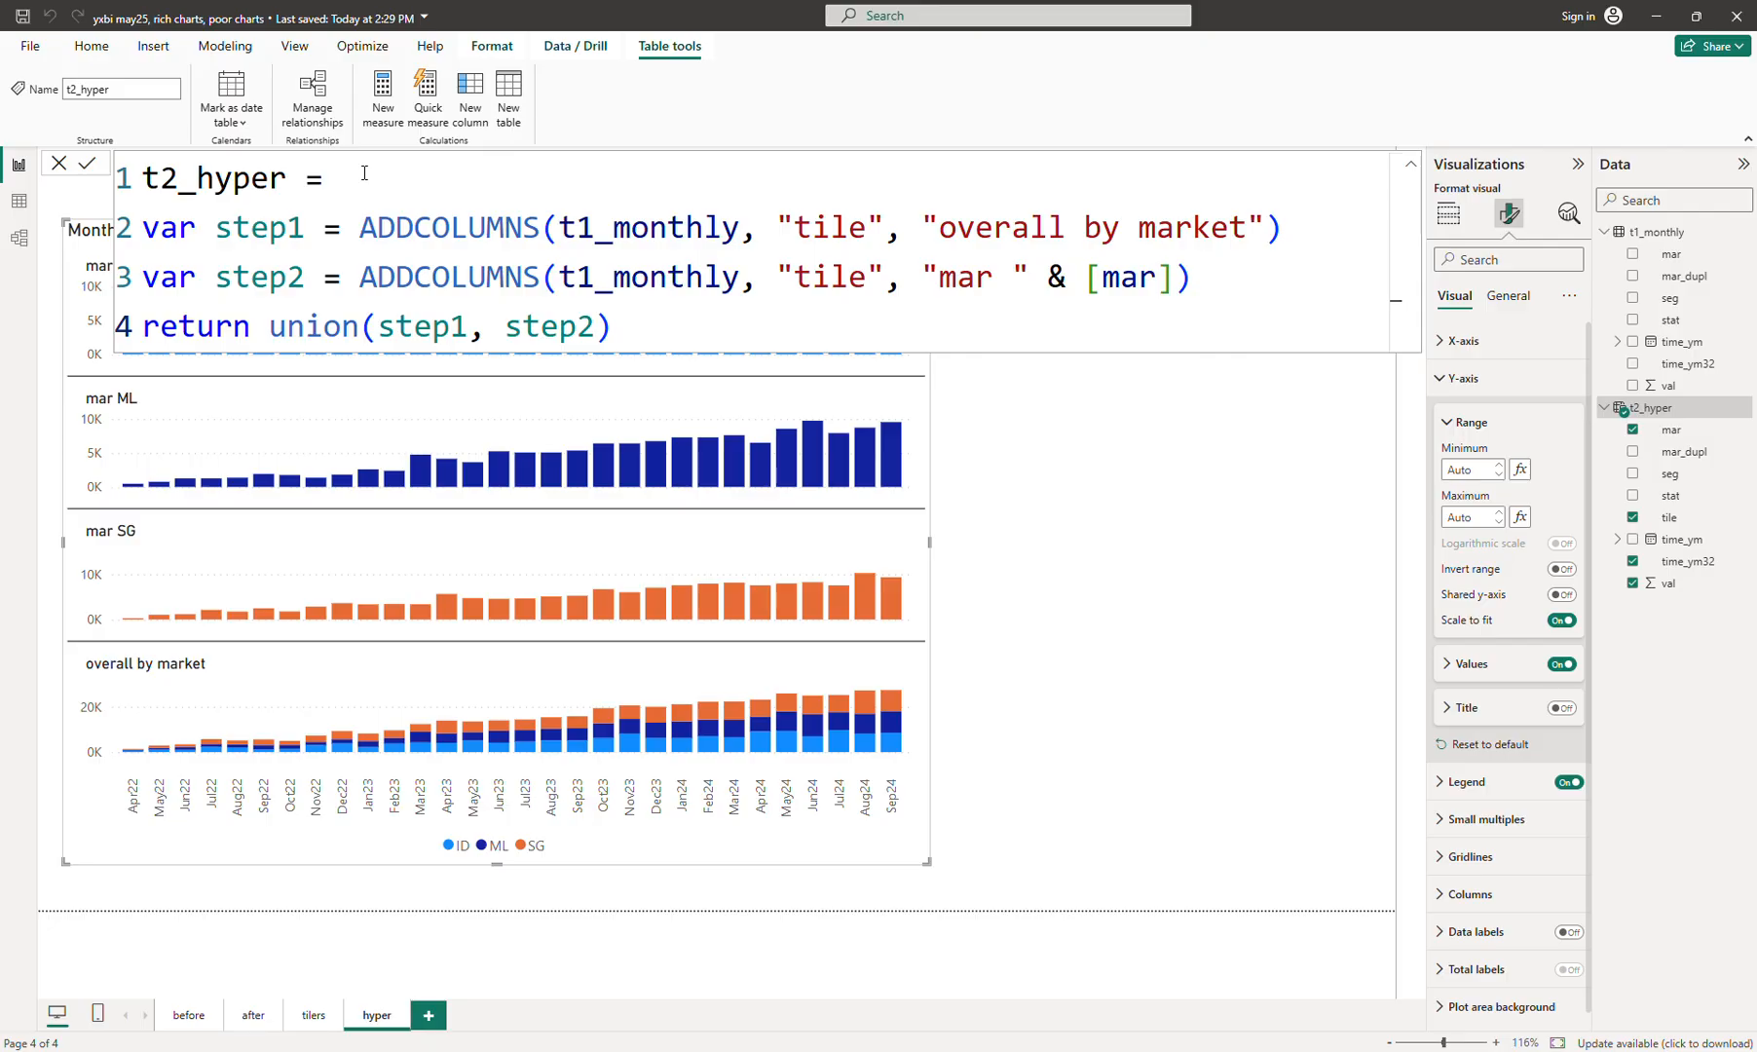
click(1411, 163)
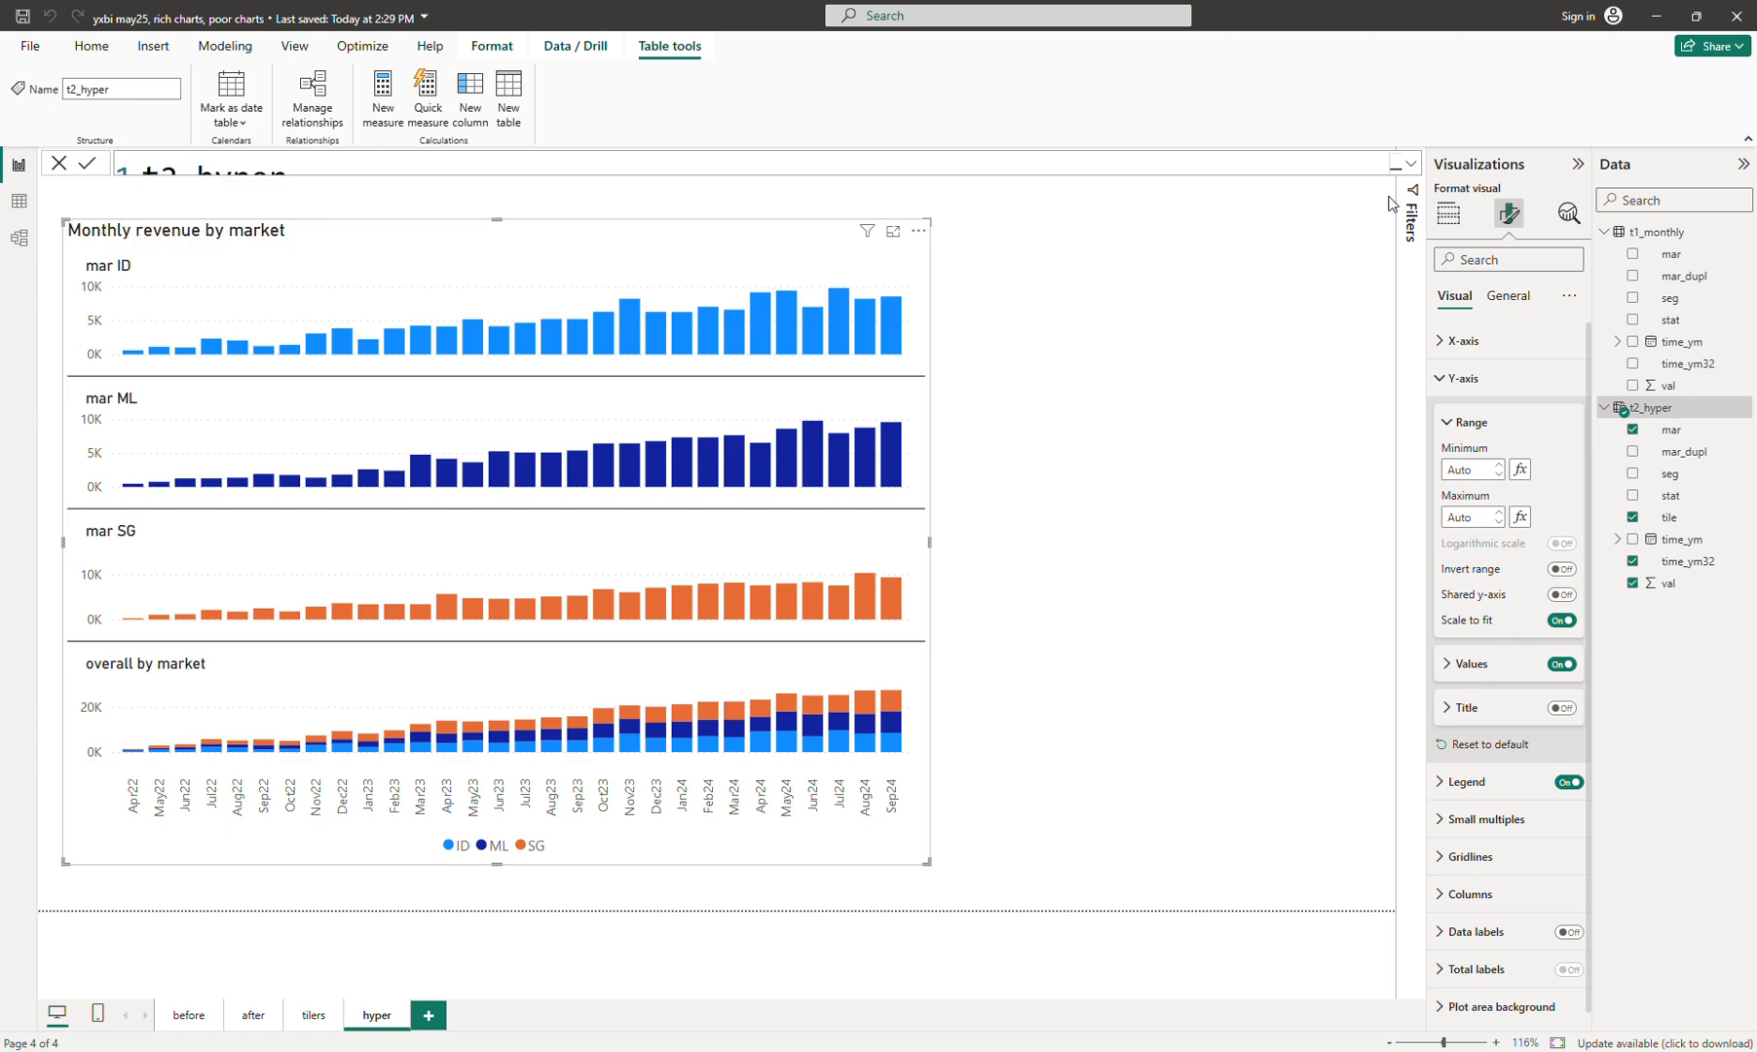
Add a second column "tile_az" with the value "A" to the step1 ADDCOLUMNS in the t2_hyper formula
click(1410, 165)
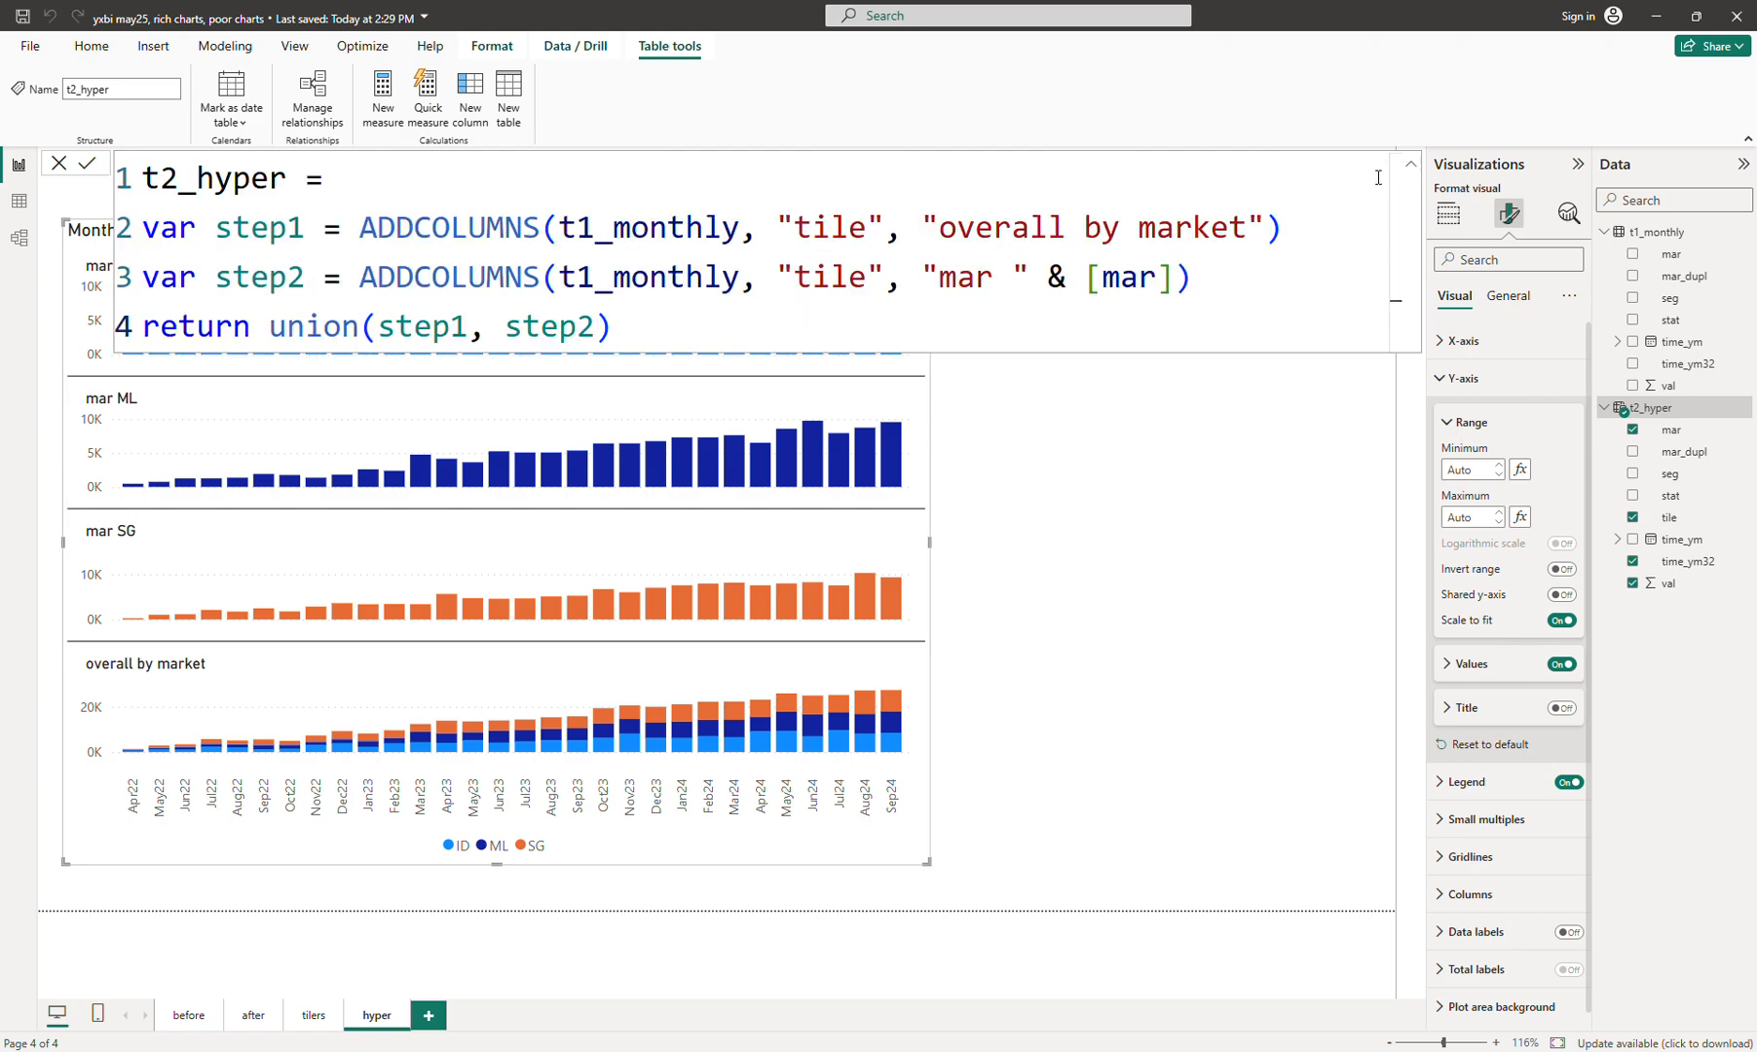
click(1321, 226)
key(Left)
text(, "ta)
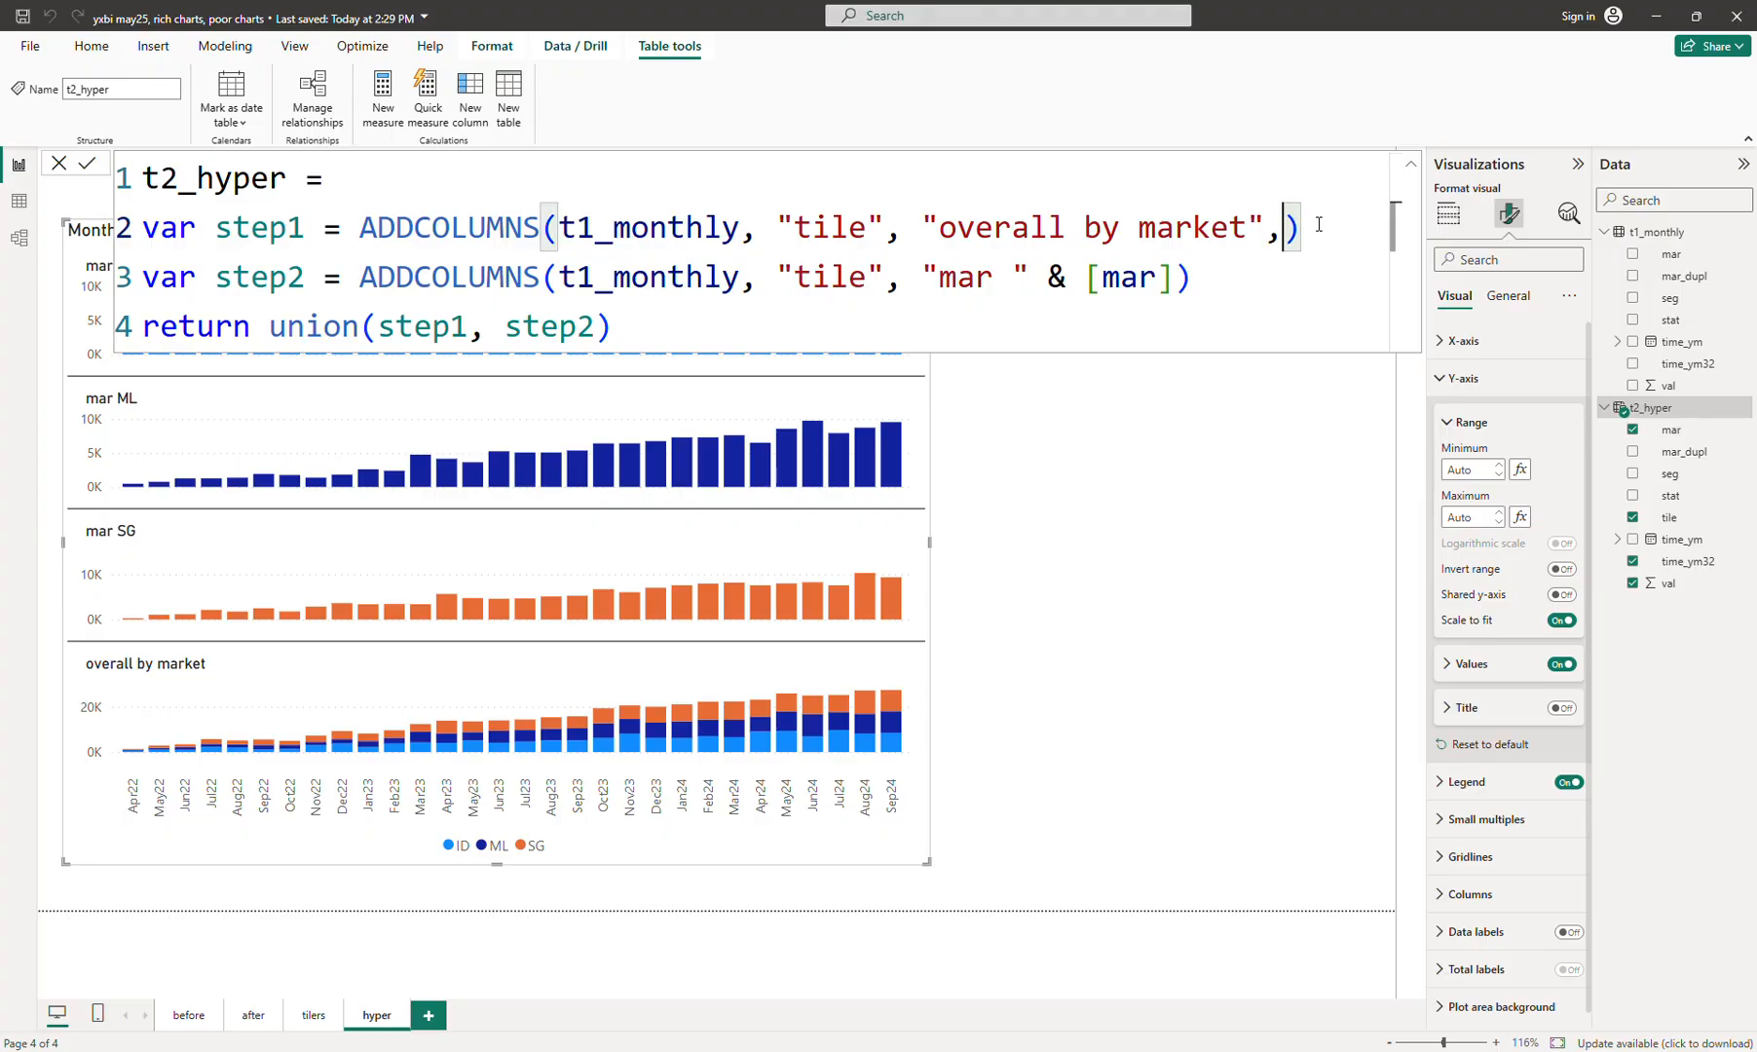
text(i)
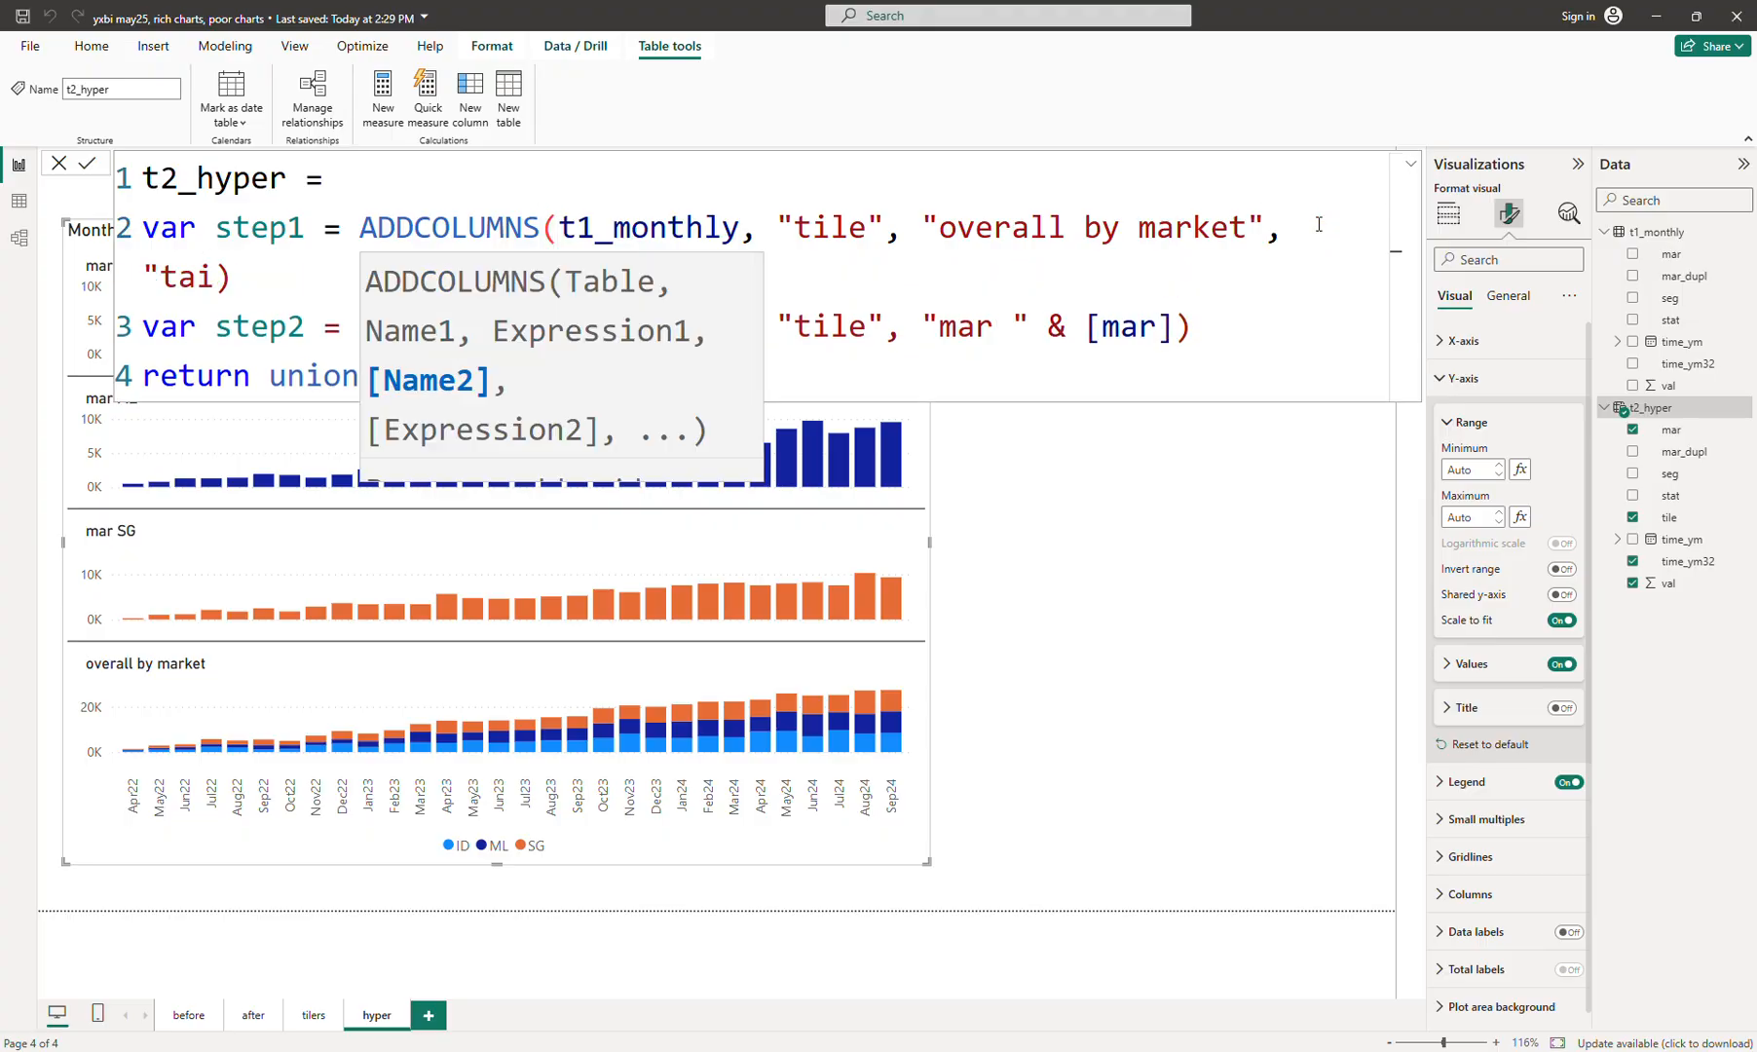
key(BackSpace)
text(il)
key(BackSpace)
key(BackSpace)
text(l)
key(BackSpace)
key(BackSpace)
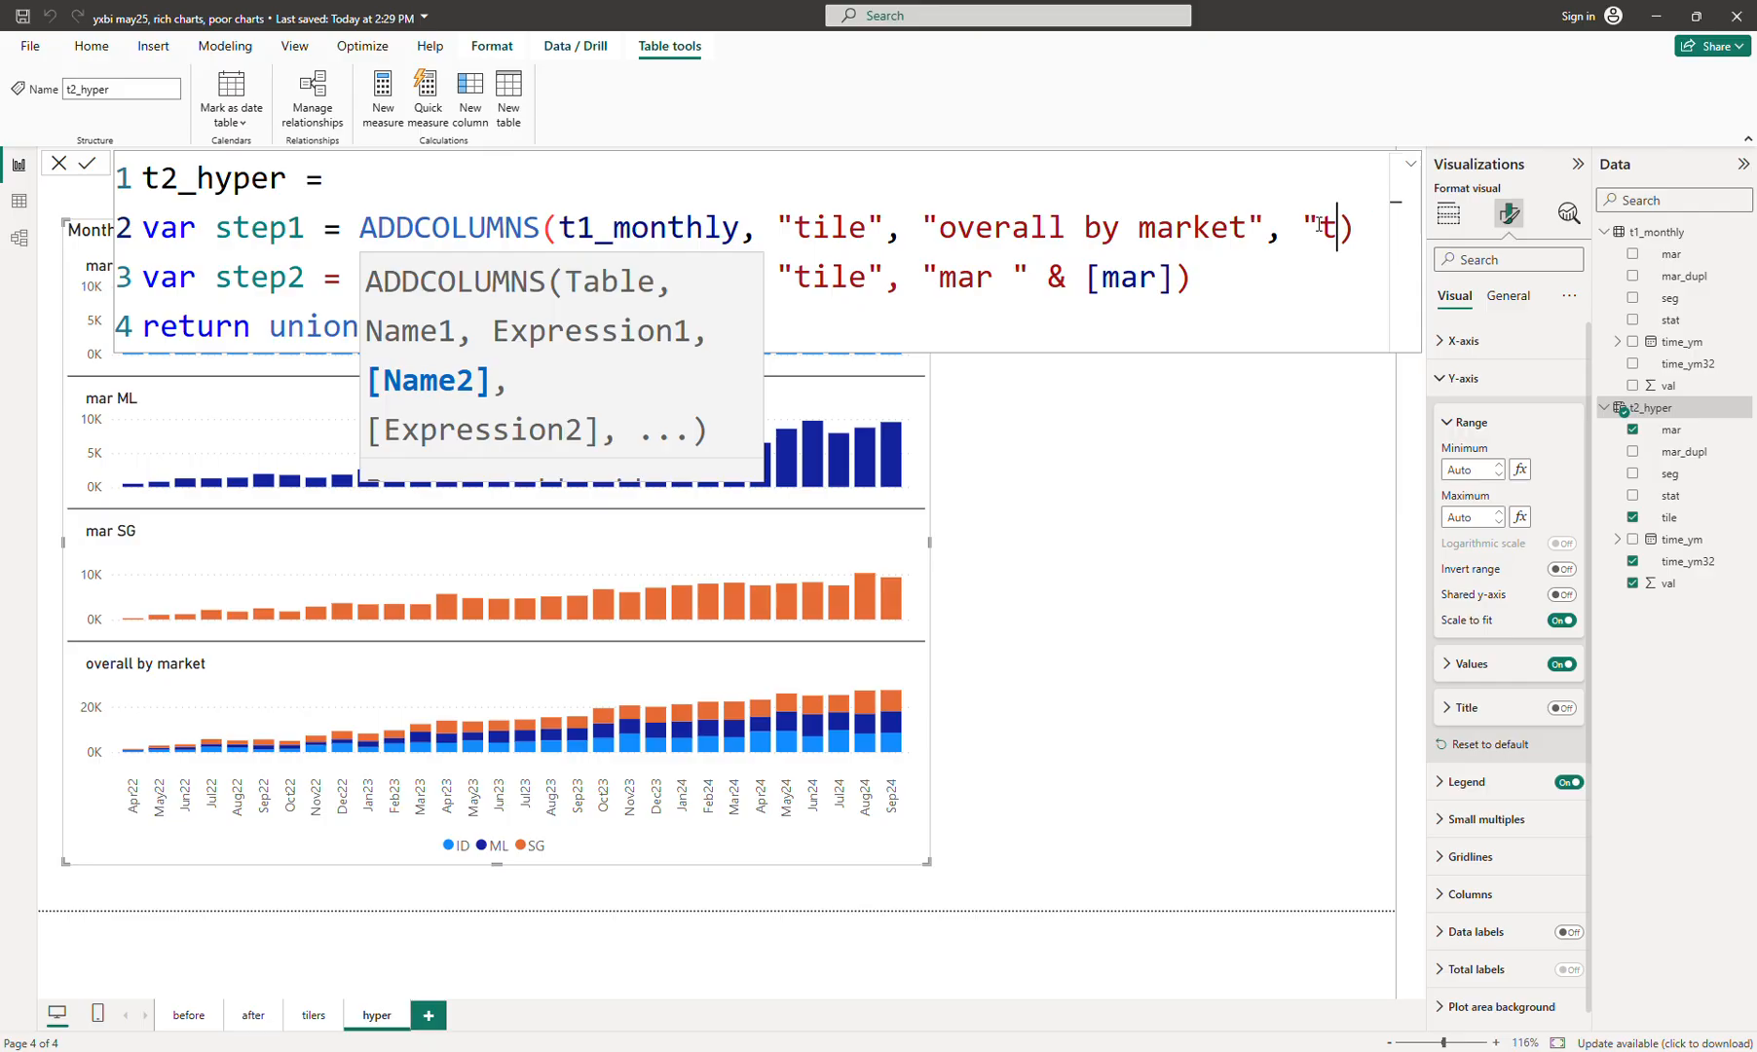
text(ile)
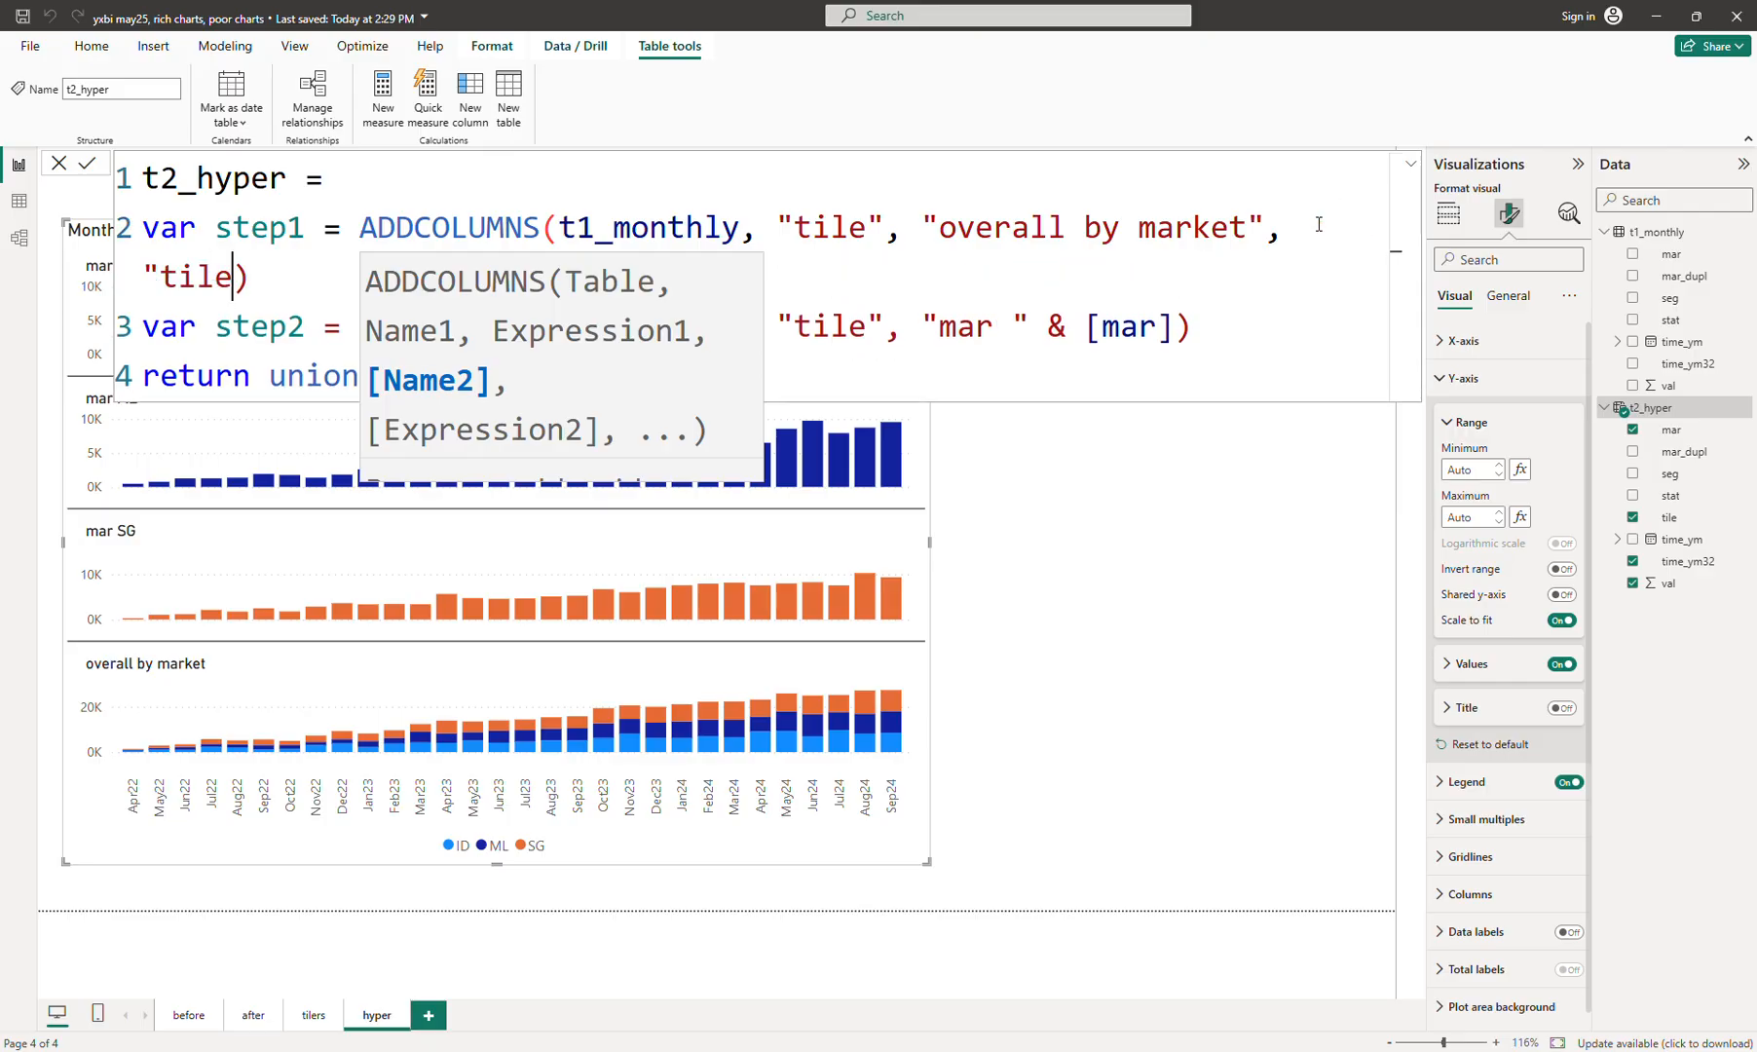
text(_az", )
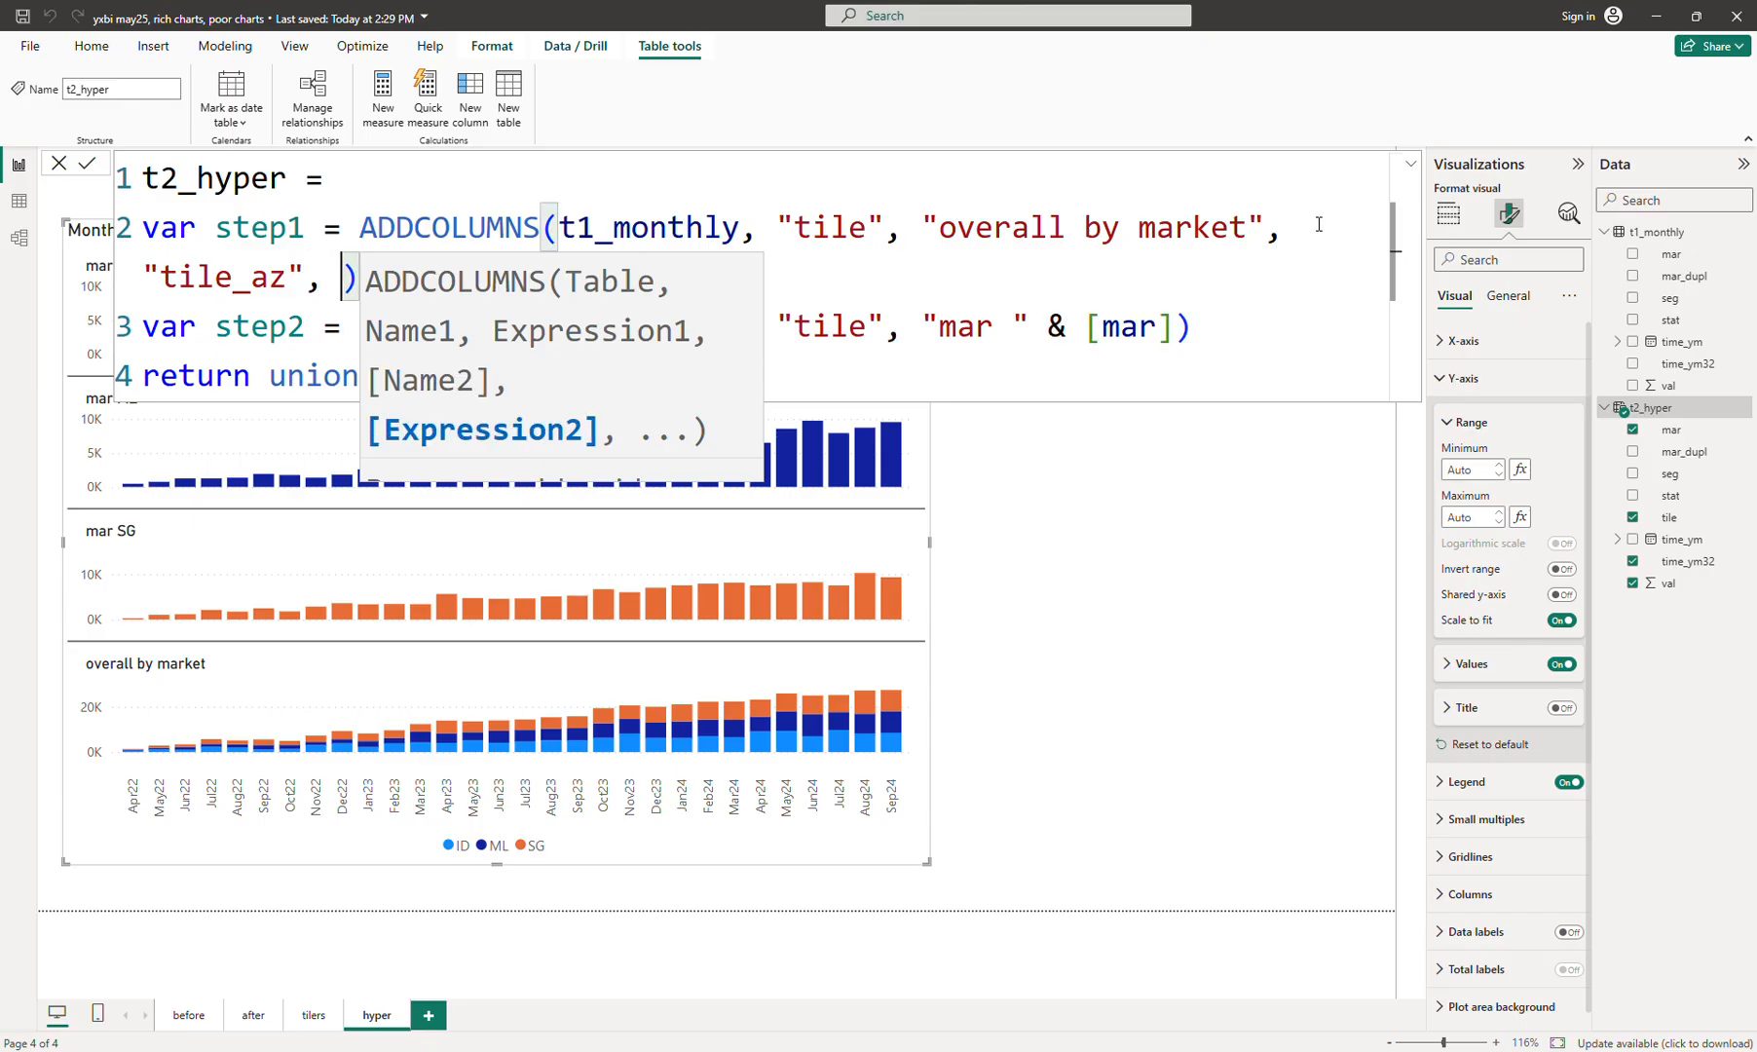
text("A")
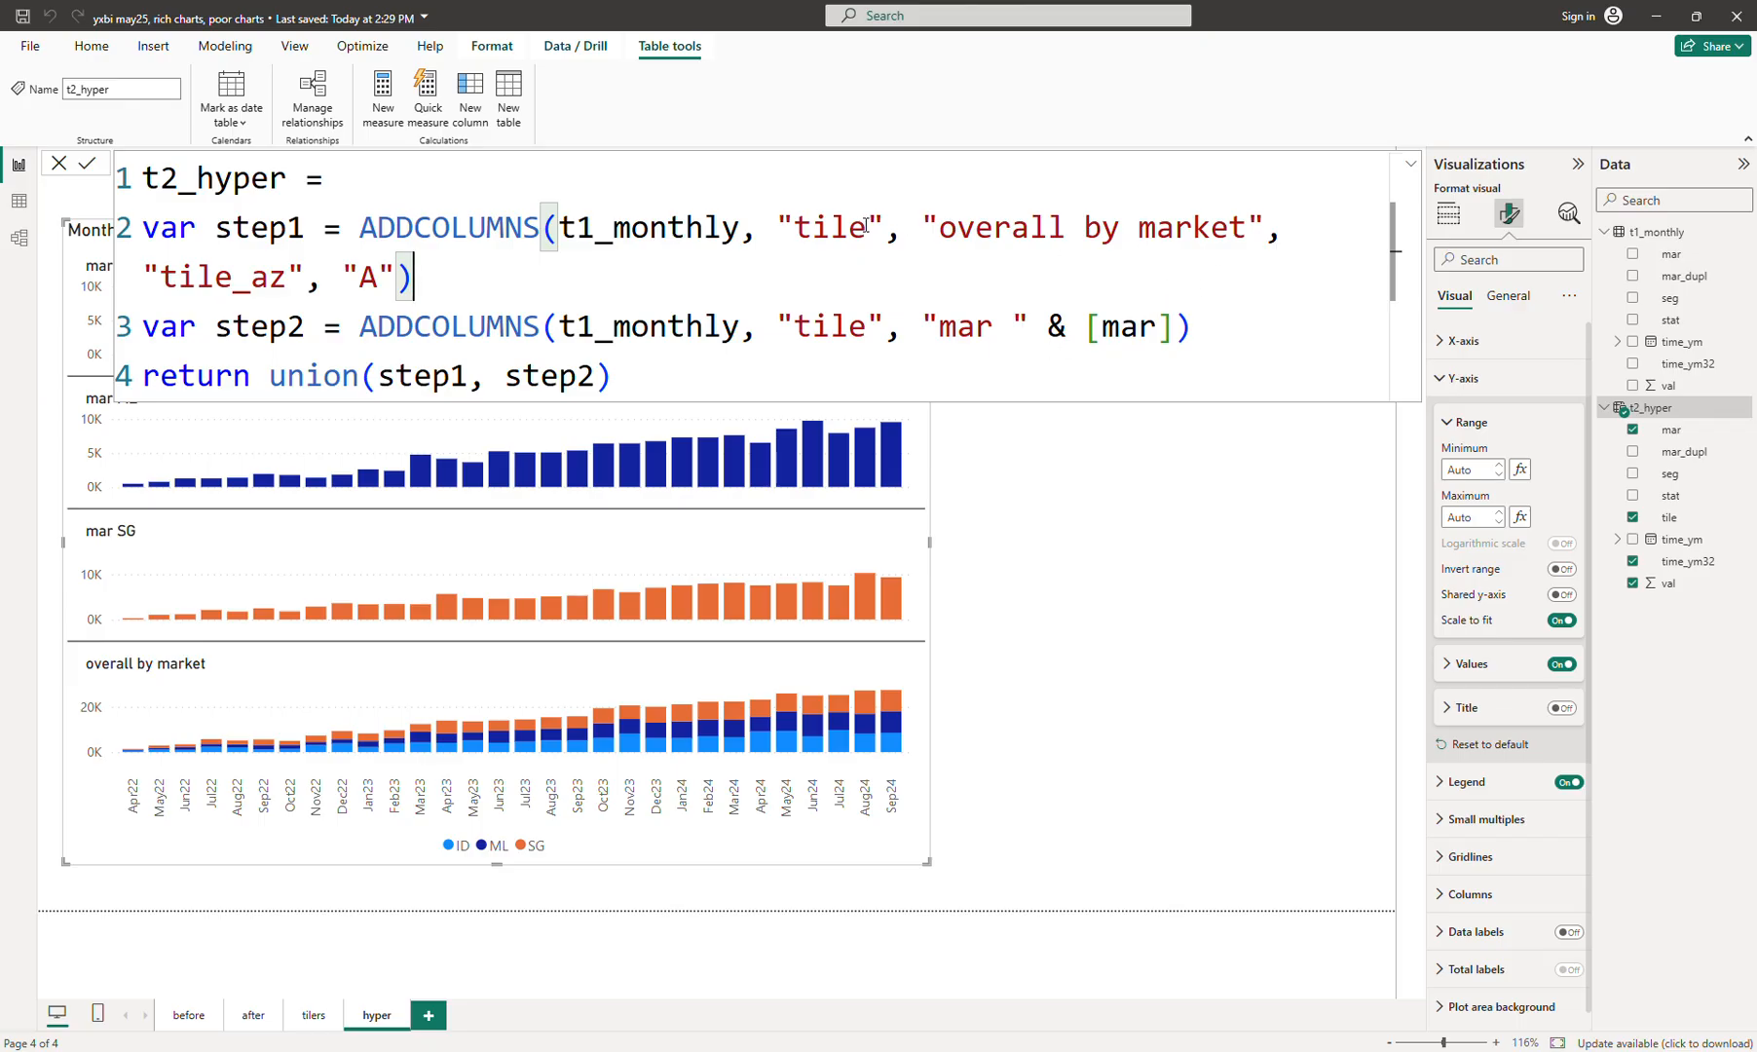
Break the step1 and step2 ADDCOLUMNS calls onto a new line after t1_monthly
click(742, 227)
key(shift+Return)
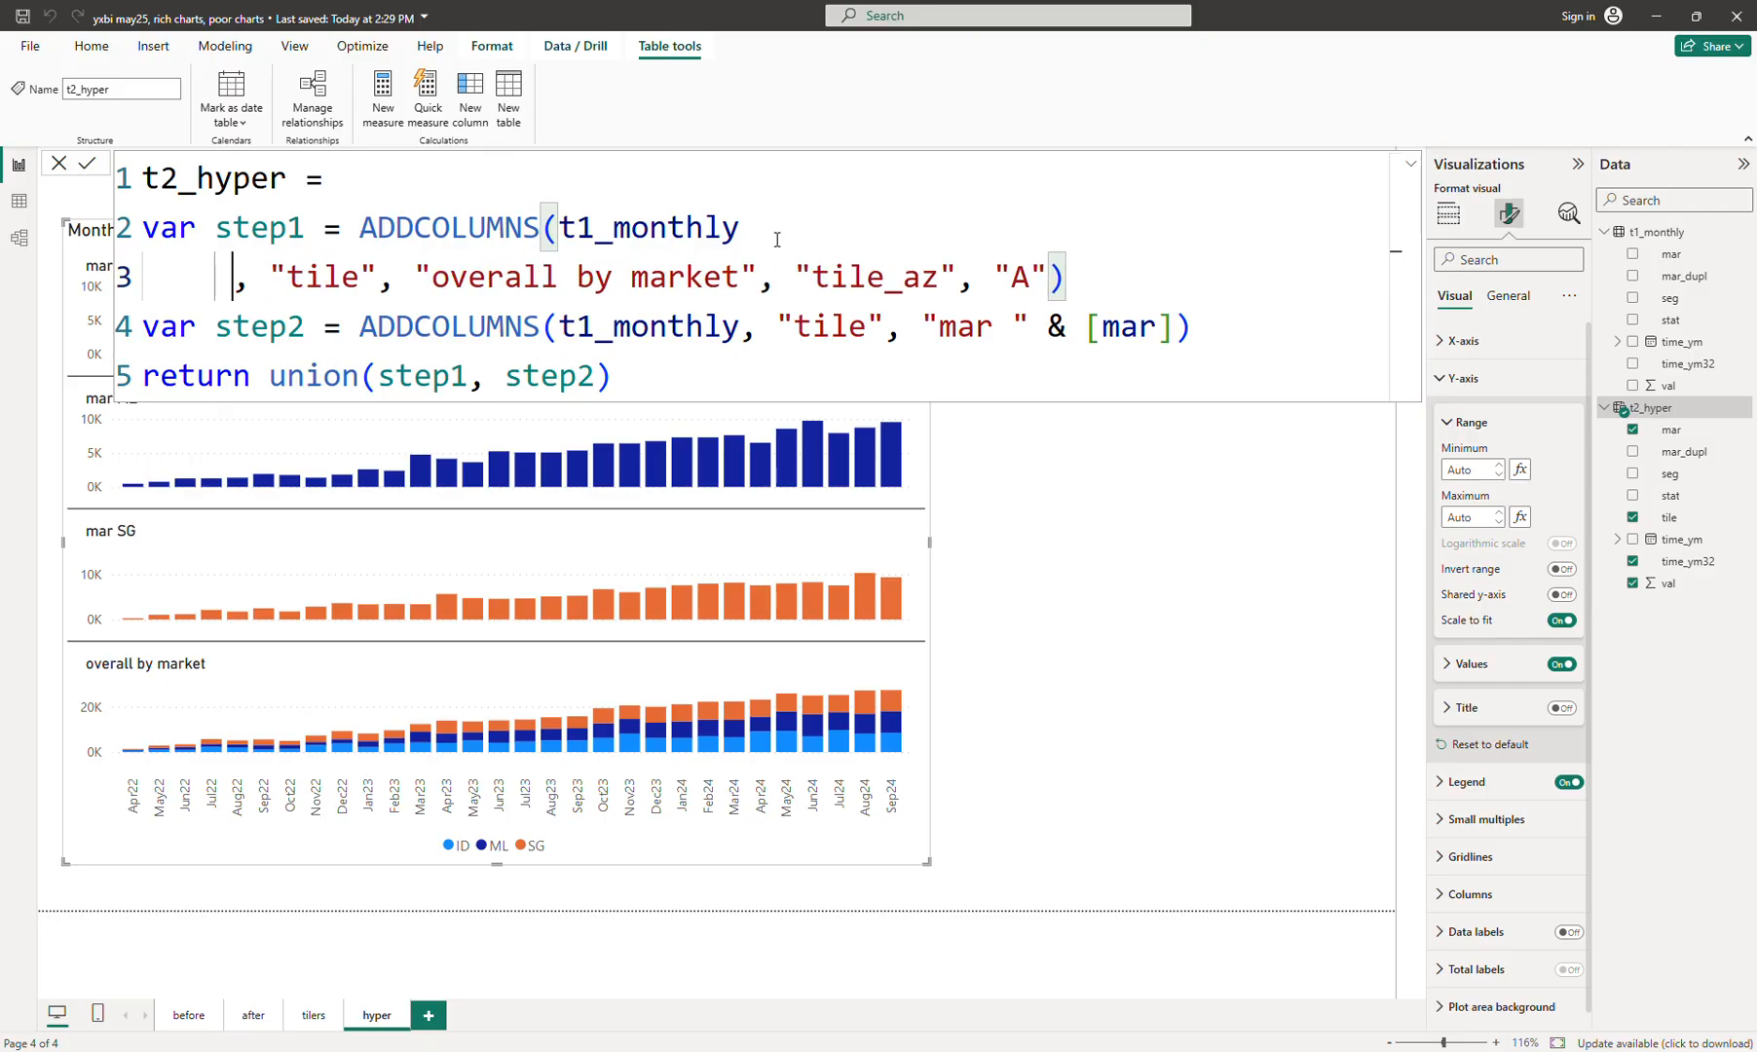
click(743, 326)
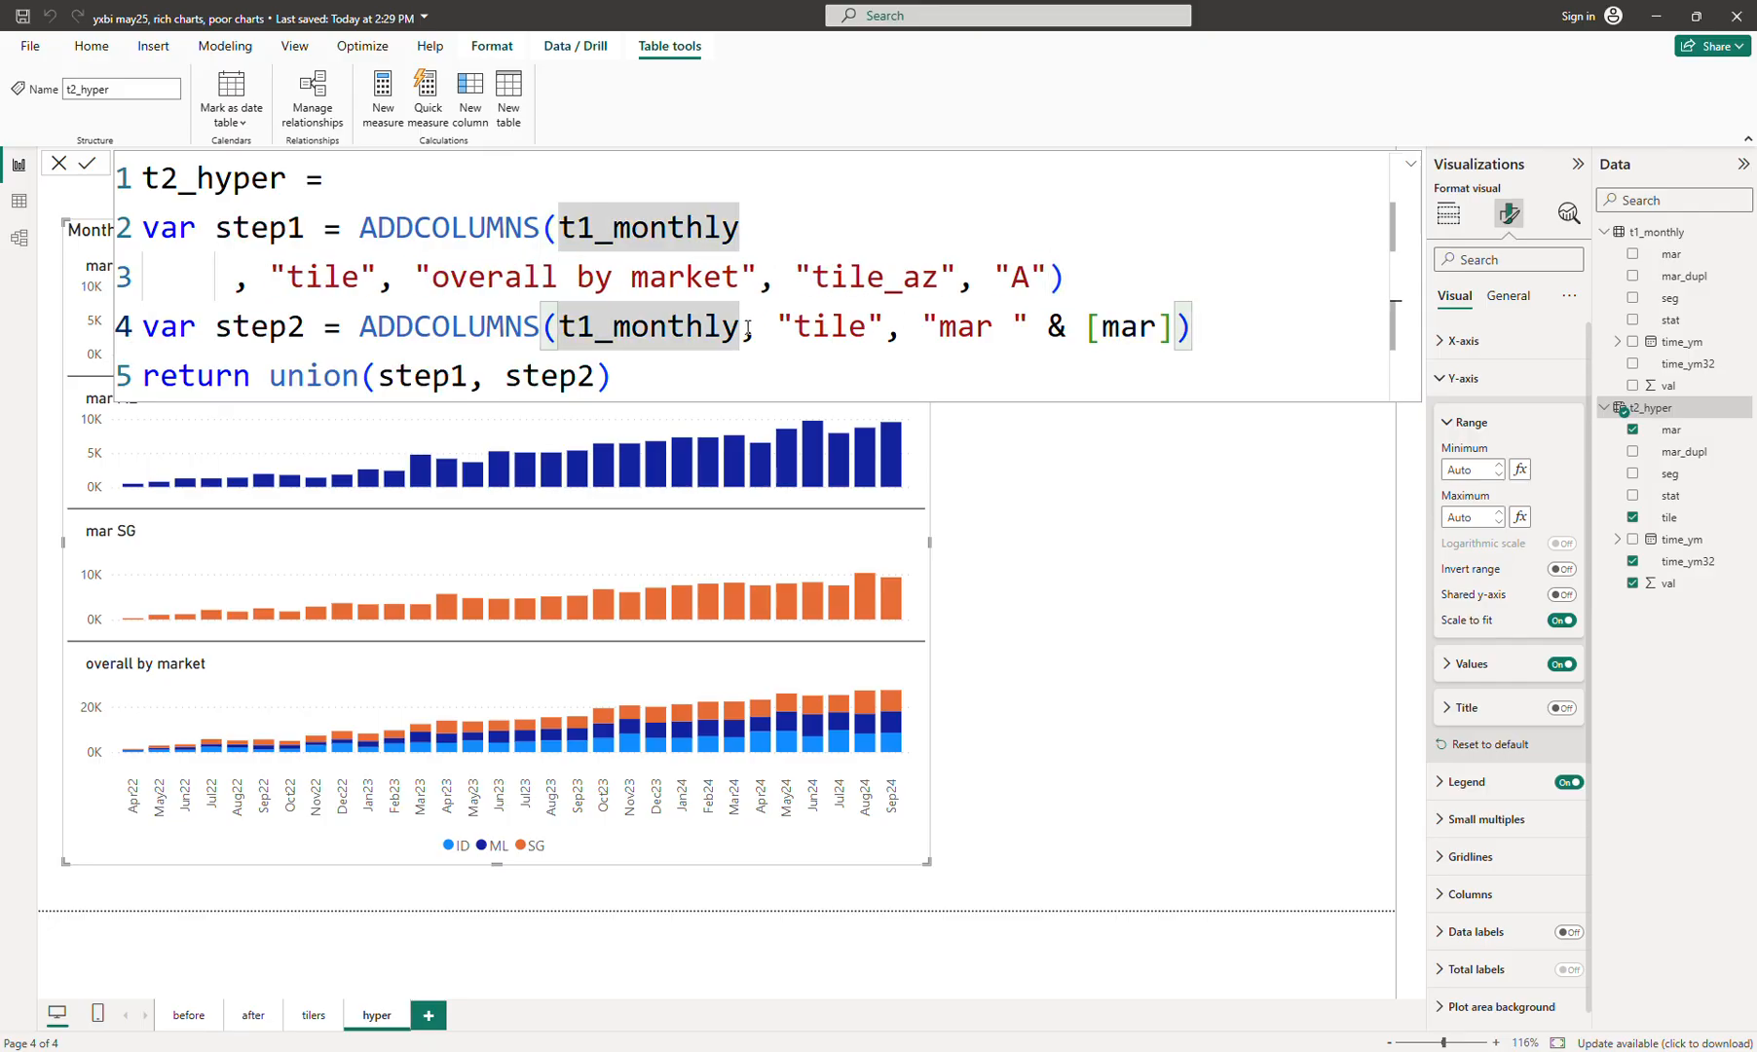
key(shift+Return)
Add the column "tile_az" as "B " & [mar] to the step2 ADDCOLUMNS and commit the t2_hyper formula
key(Right)
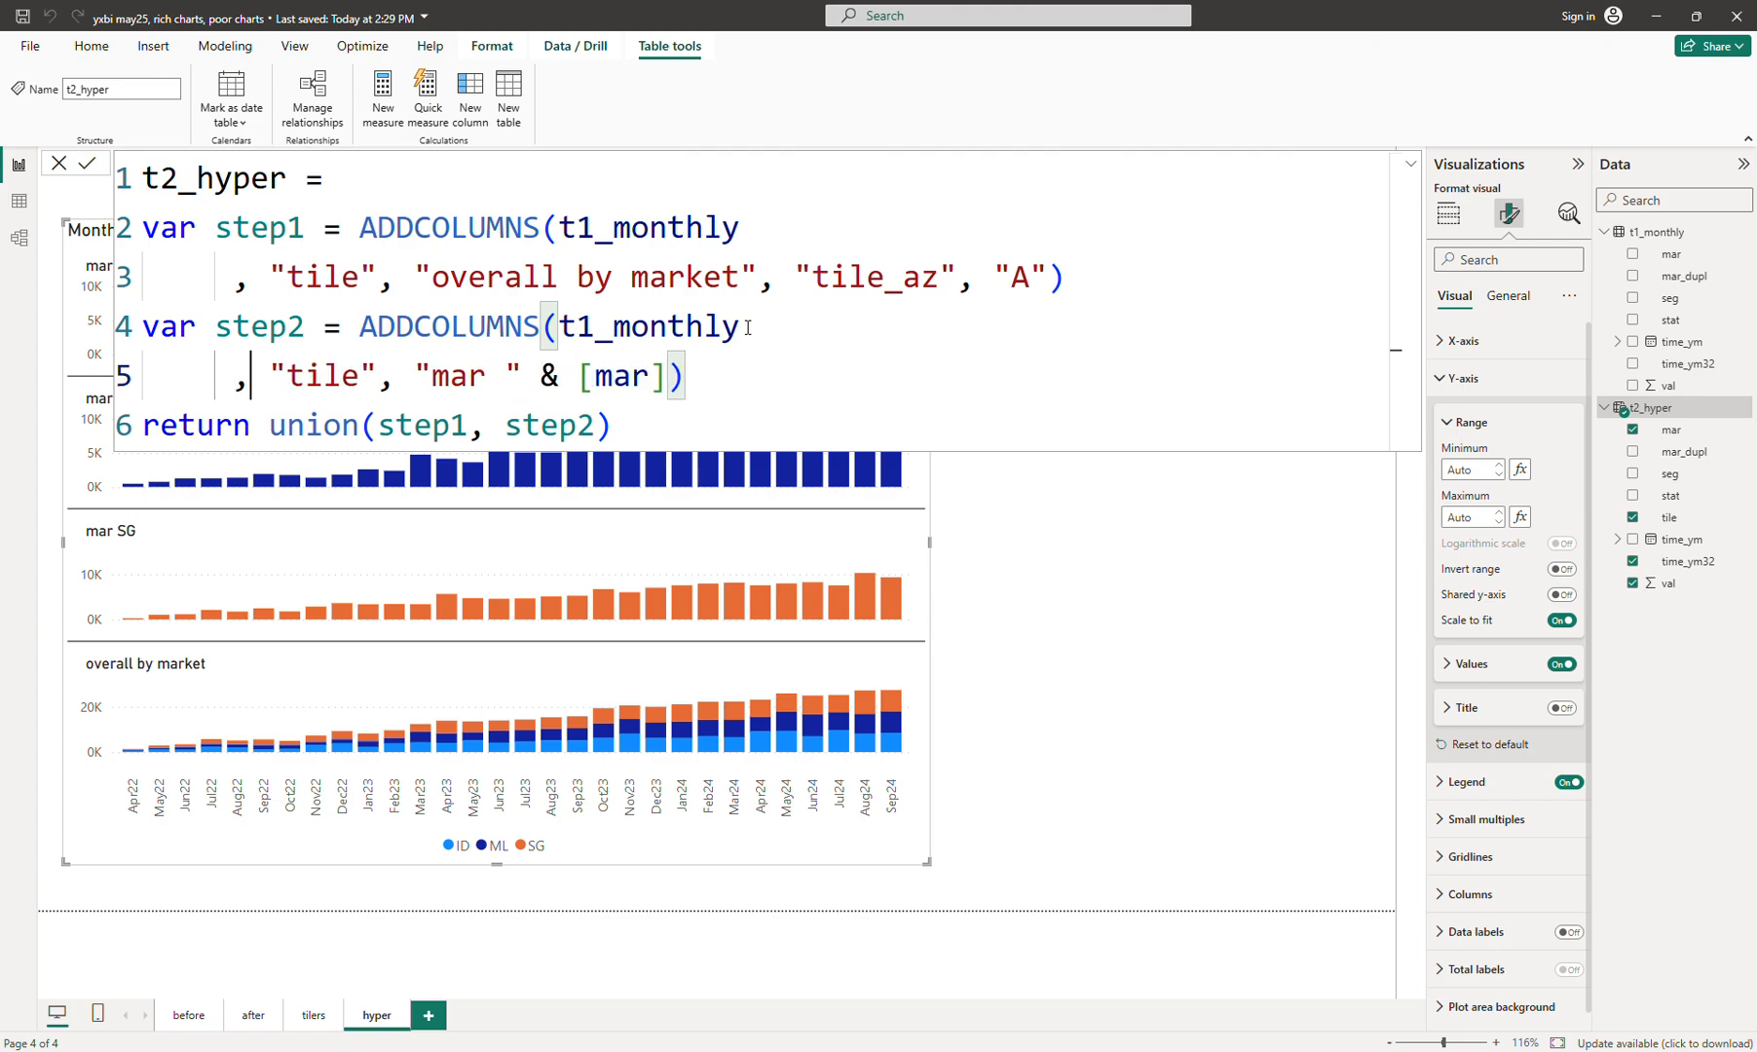
key(Right)
key(Right)
key(Right)
key(Right)
key(Right)
key(Right)
key(Right)
key(Right)
key(Right)
key(Right)
key(Right)
key(Right)
key(Right)
key(Right)
key(Right)
key(Right)
key(Right)
key(Right)
key(Right)
key(Right)
text(, "tile)
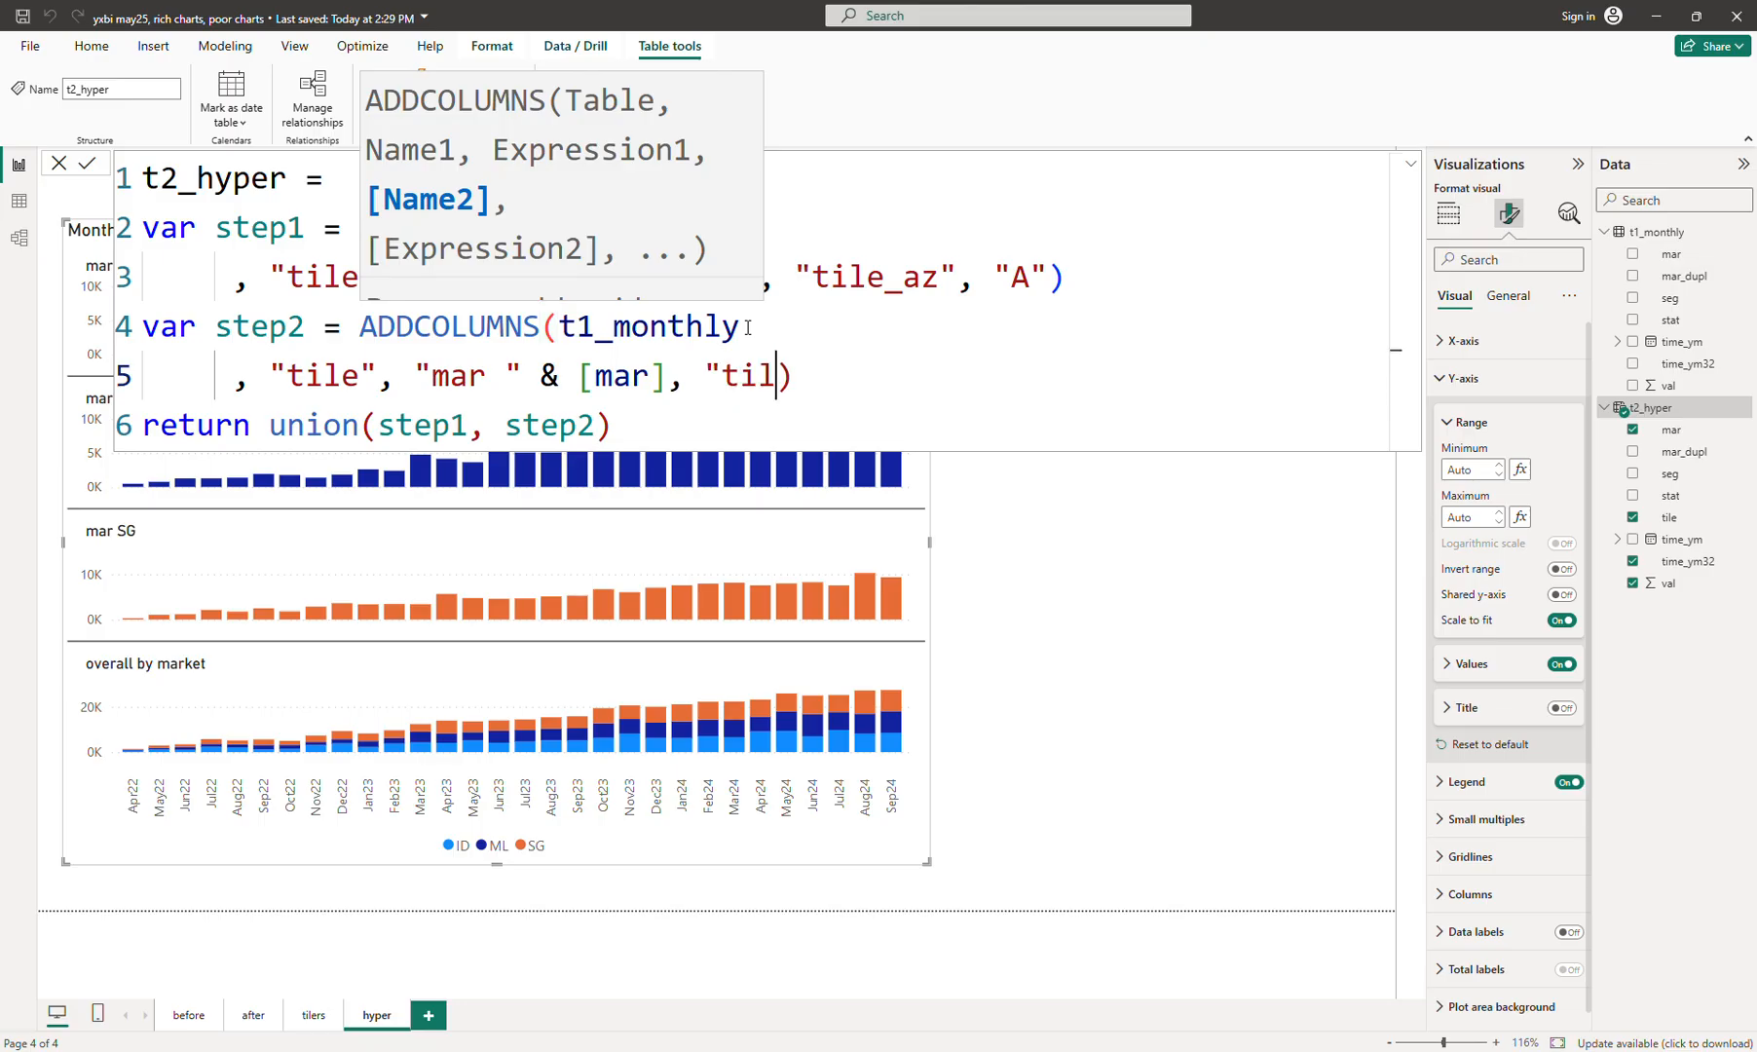
text(_az", ")
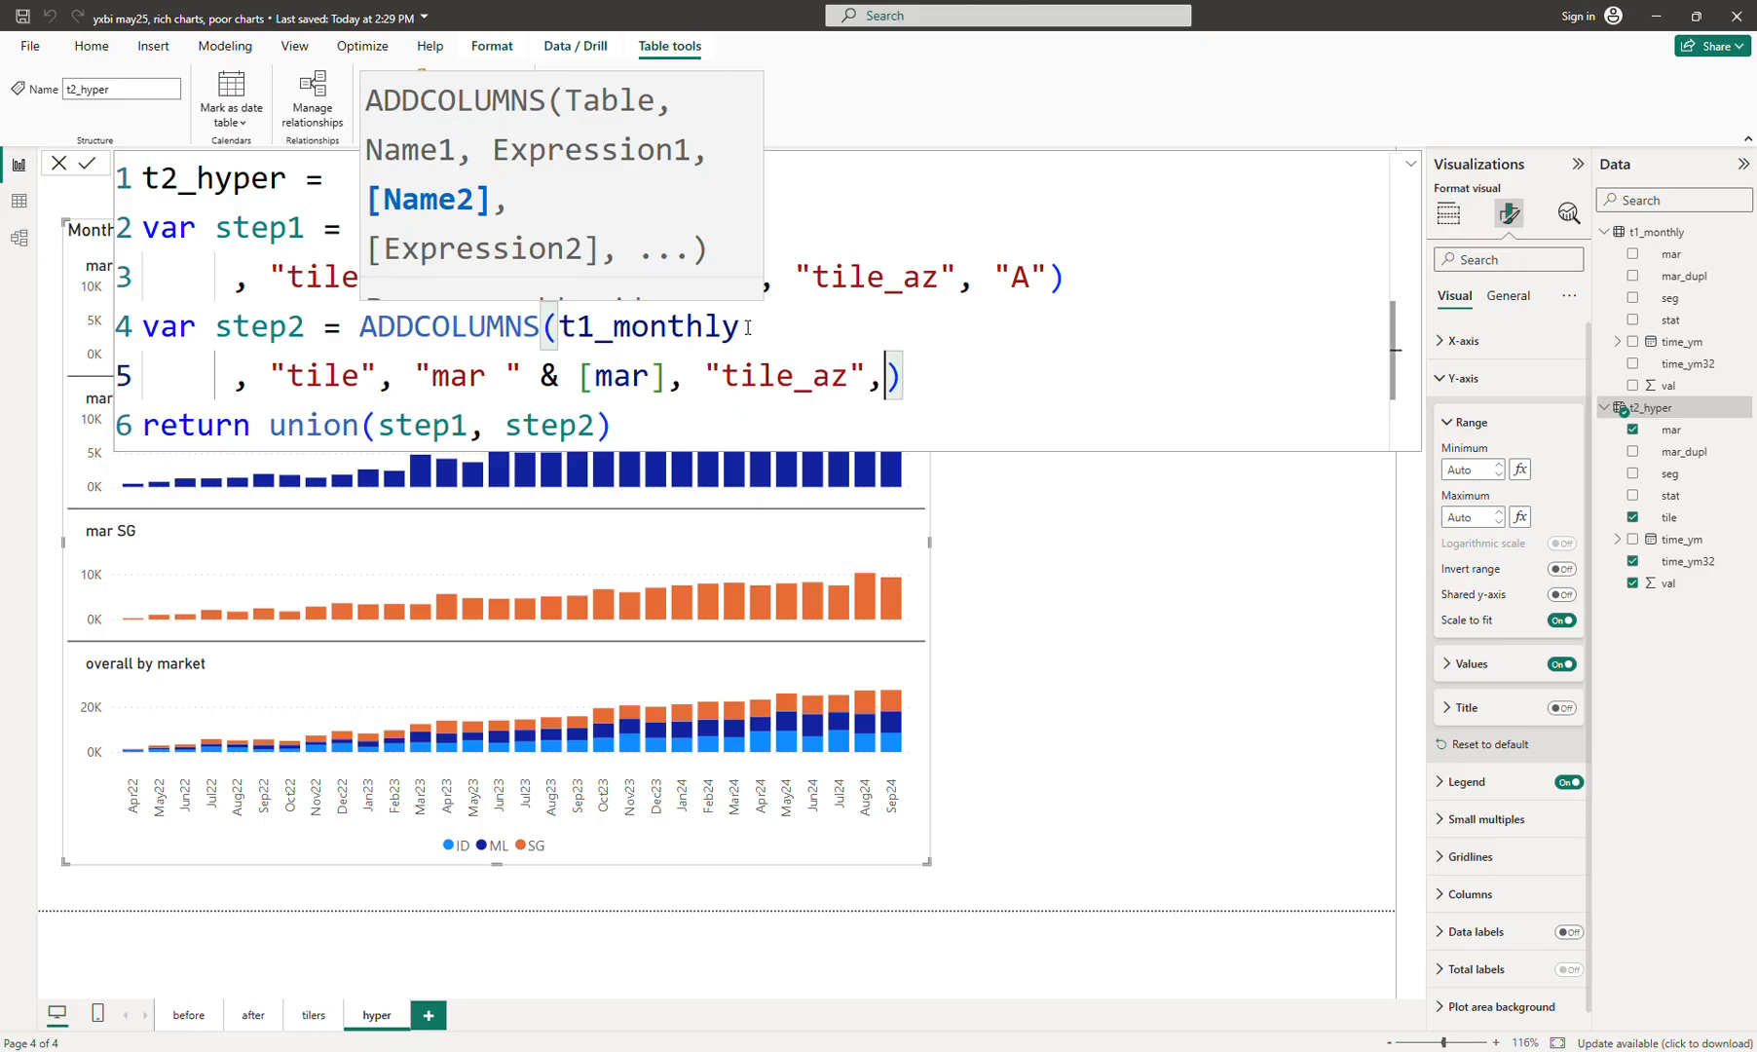
text(B")
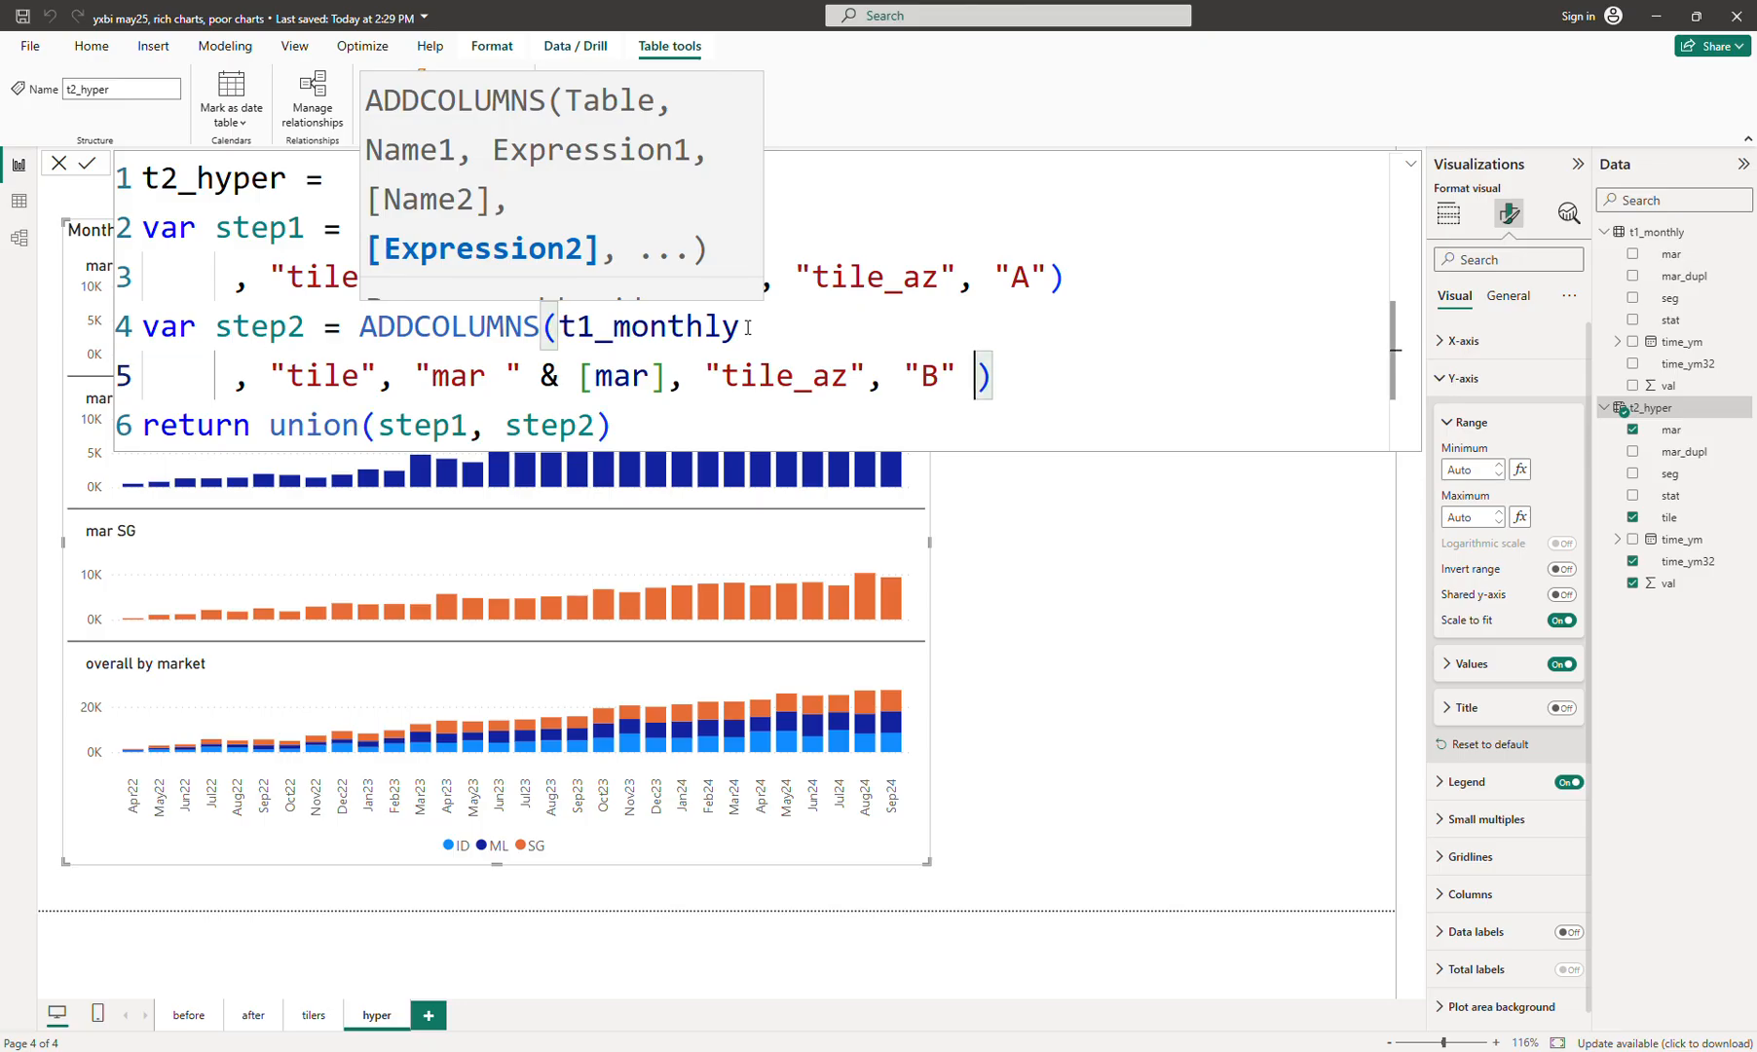
key(Left)
key(Right)
text(&)
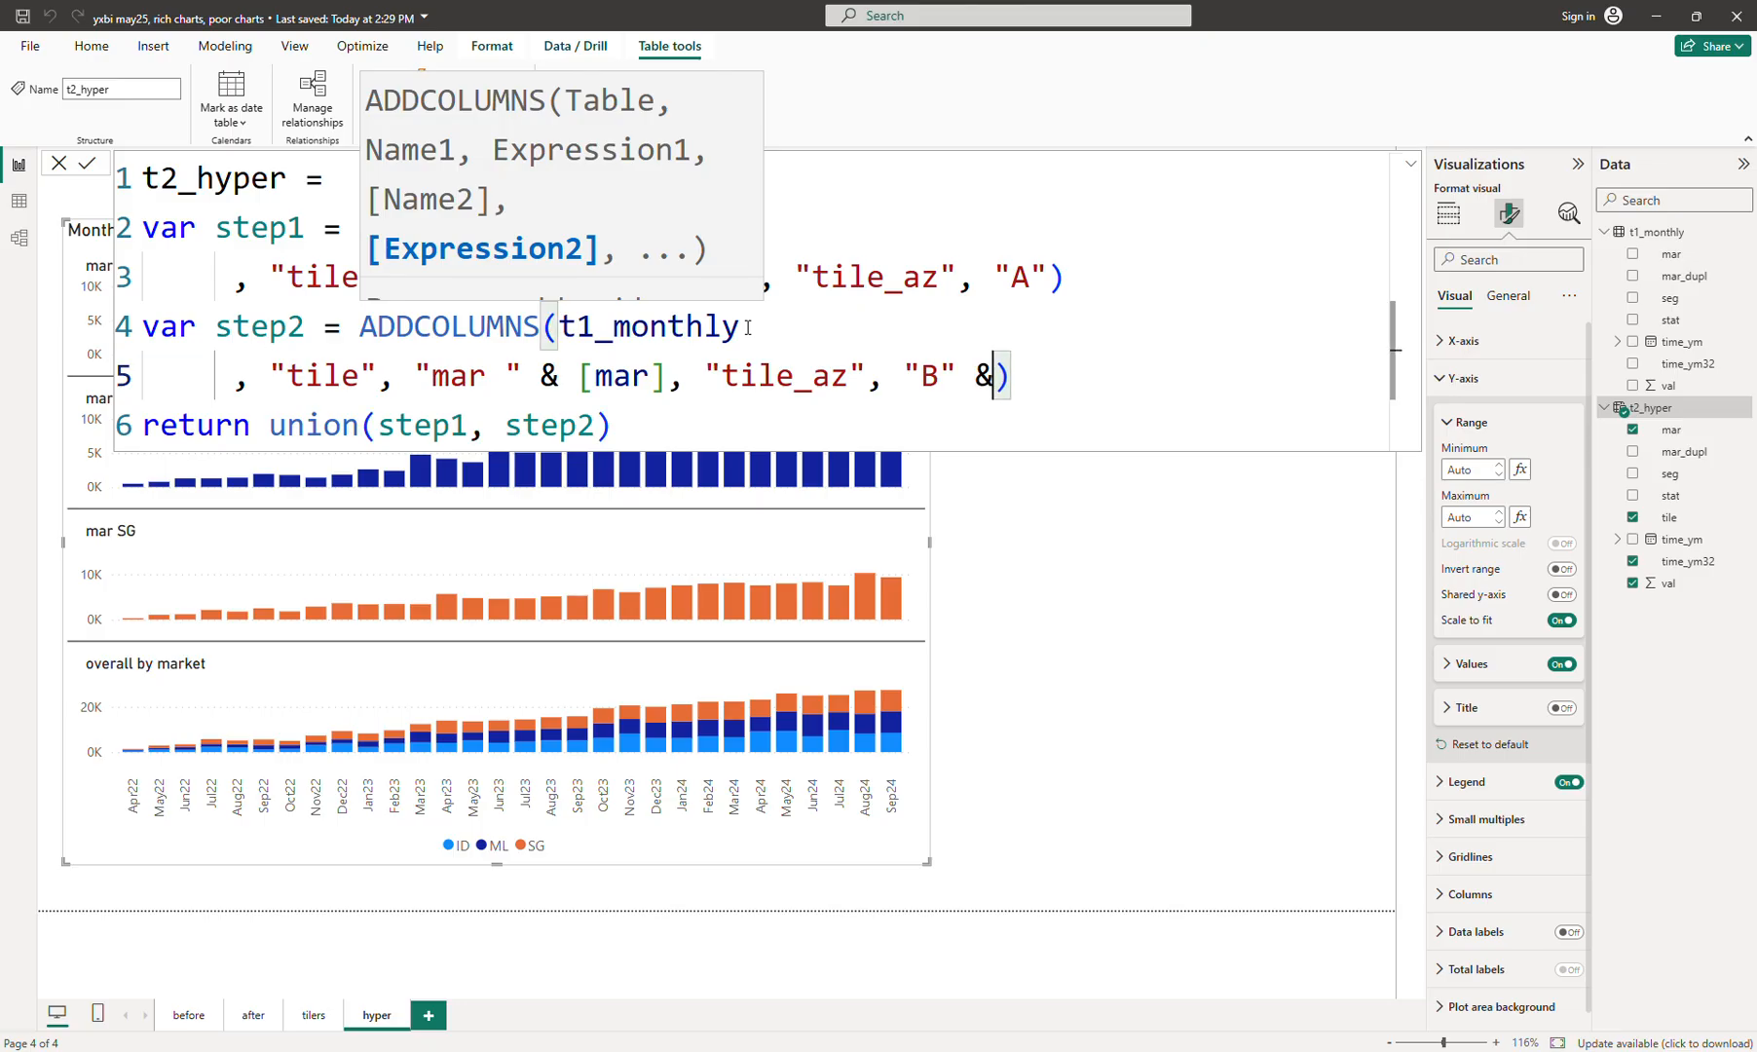
key(Left)
key(Left)
key(Right)
key(Right)
key(Right)
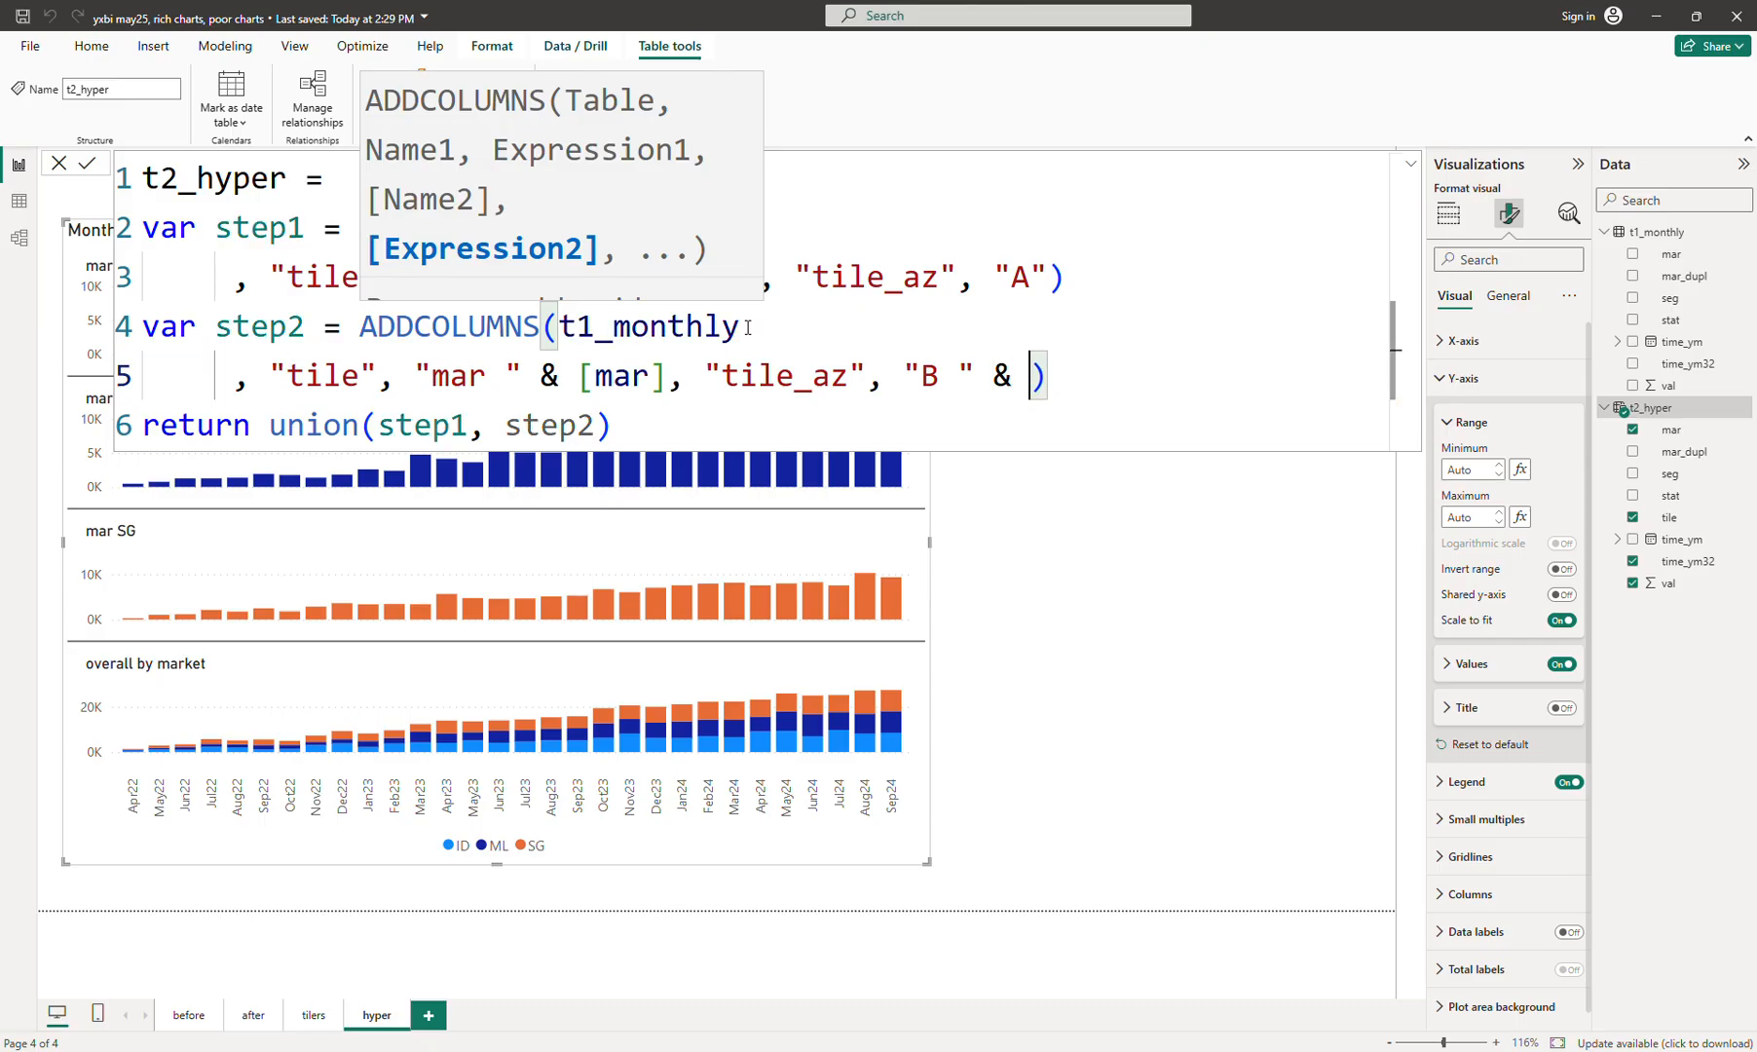
text([)
key(Tab)
key(Right)
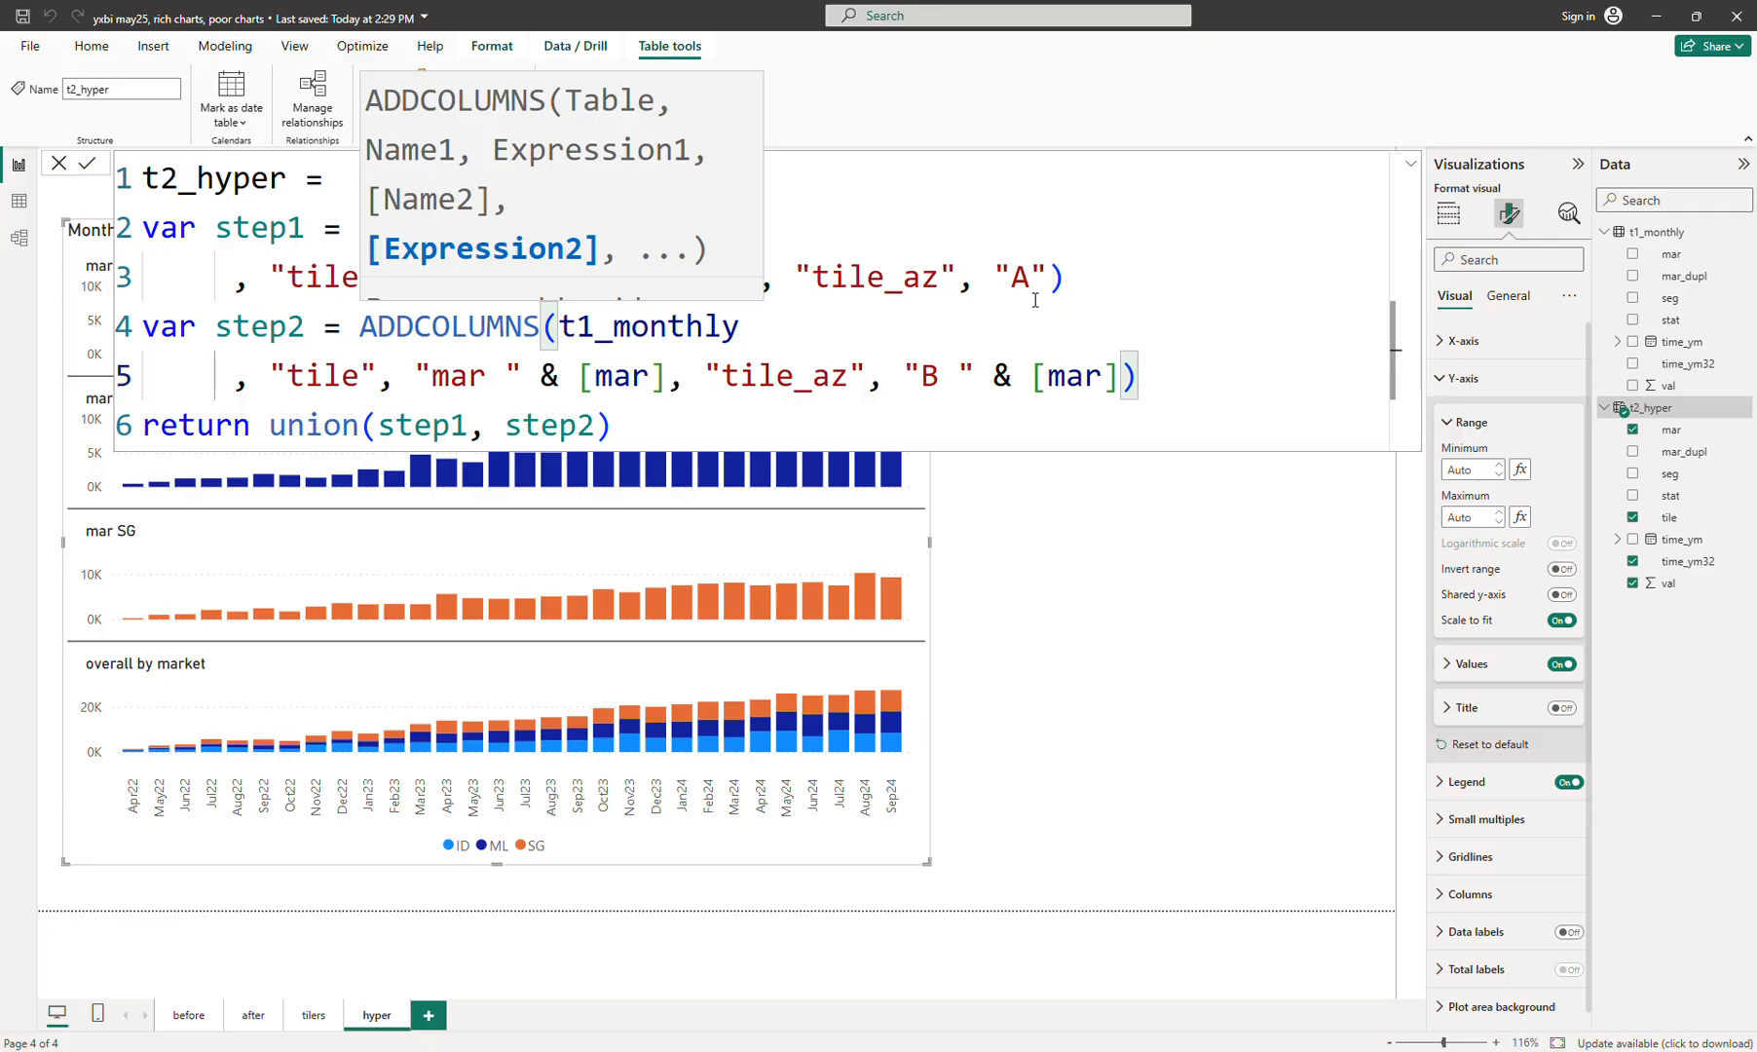
click(1321, 242)
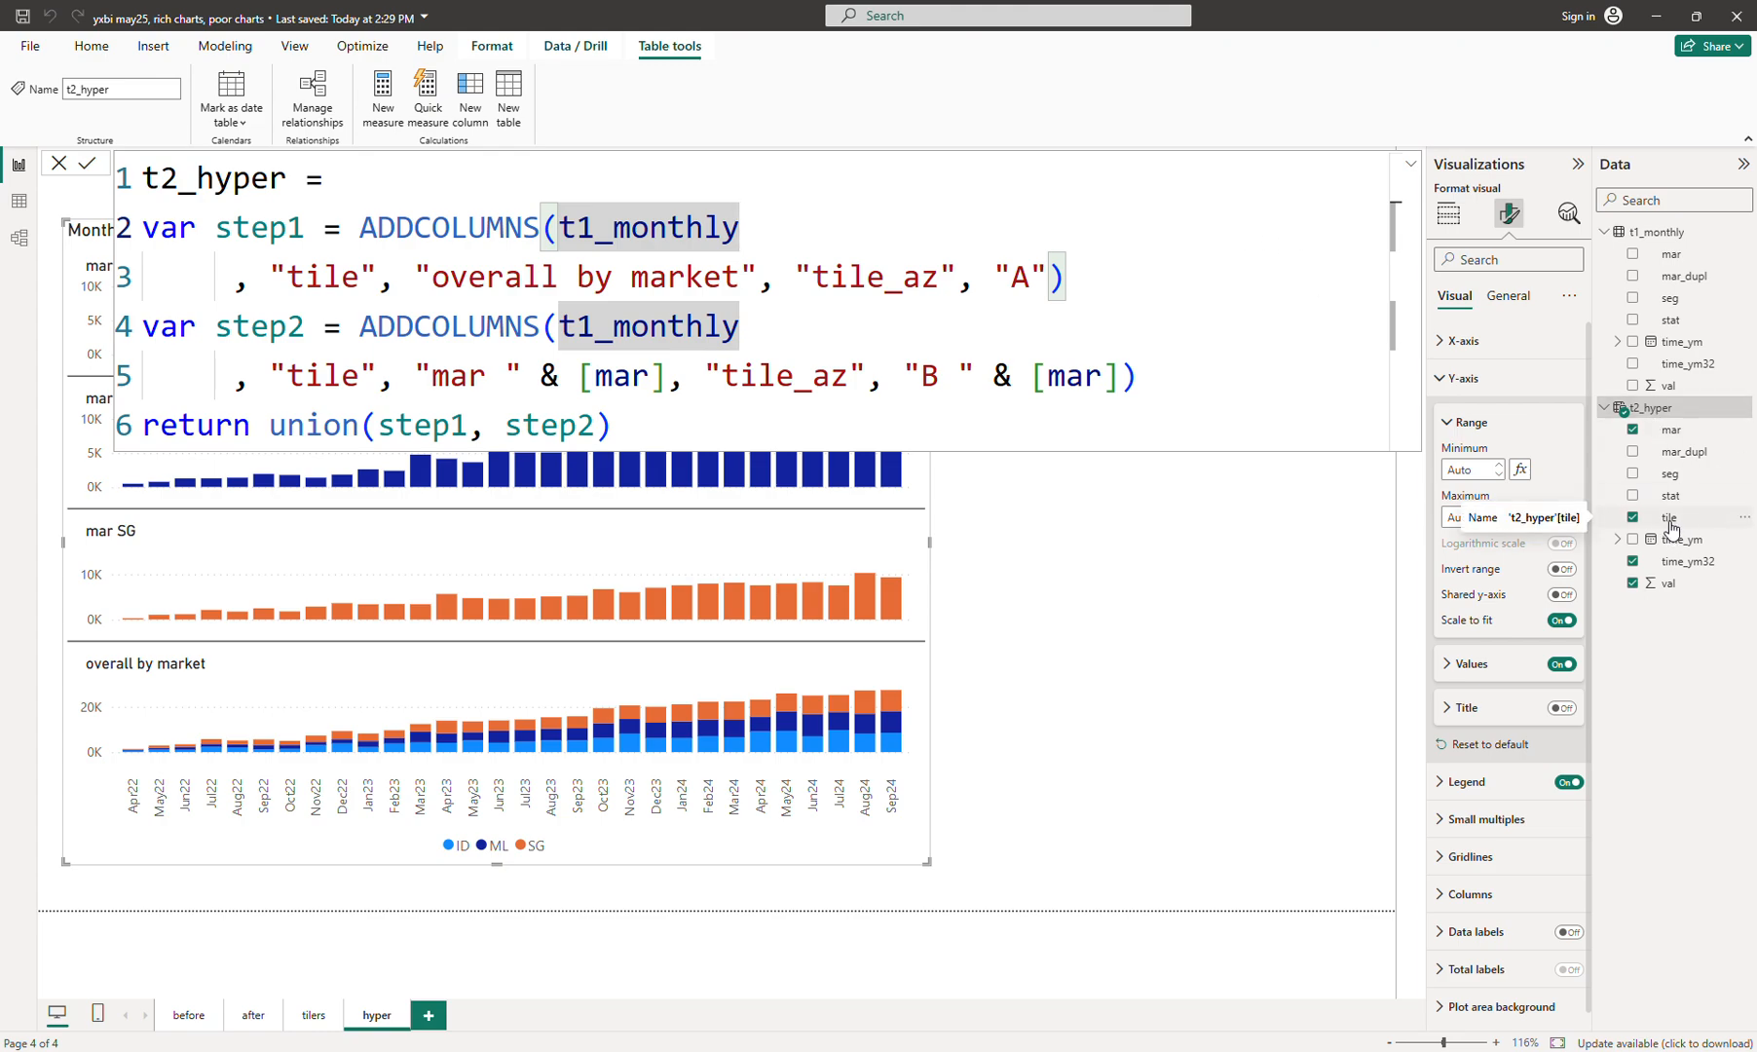
click(1184, 230)
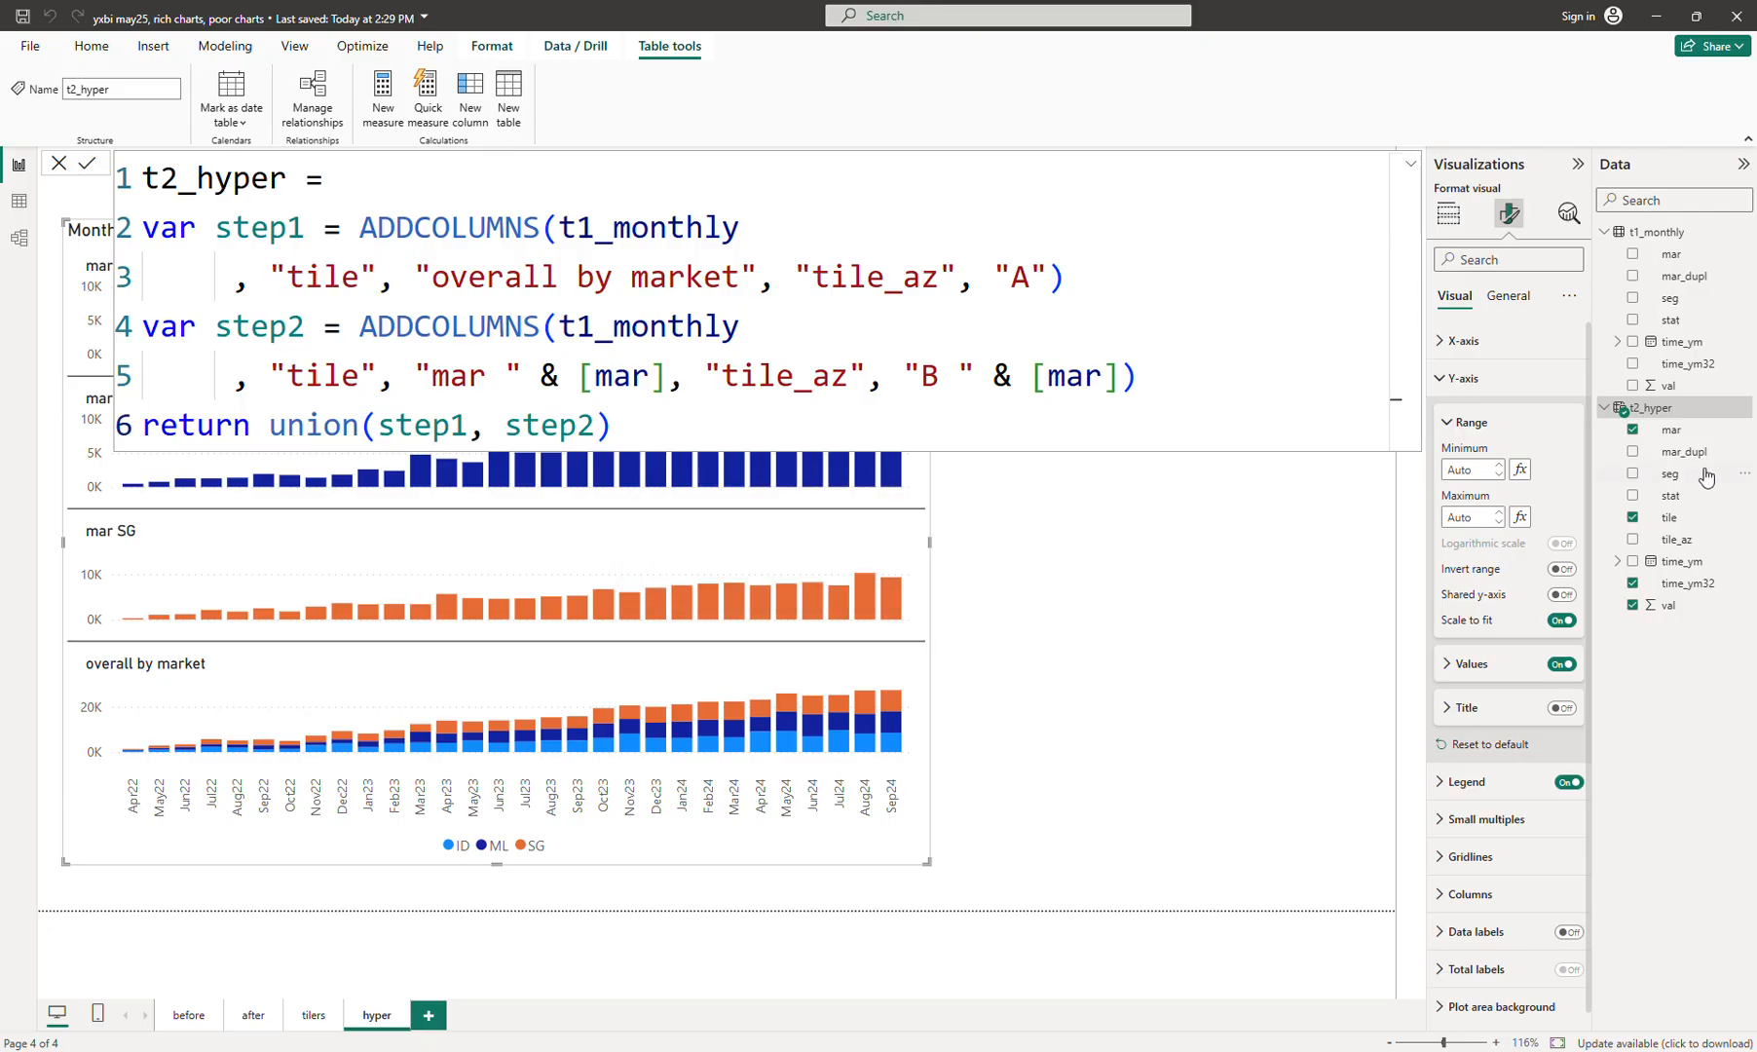
Collapse the formula and sort the t2_hyper tile column by tile_az
click(1415, 171)
click(1413, 169)
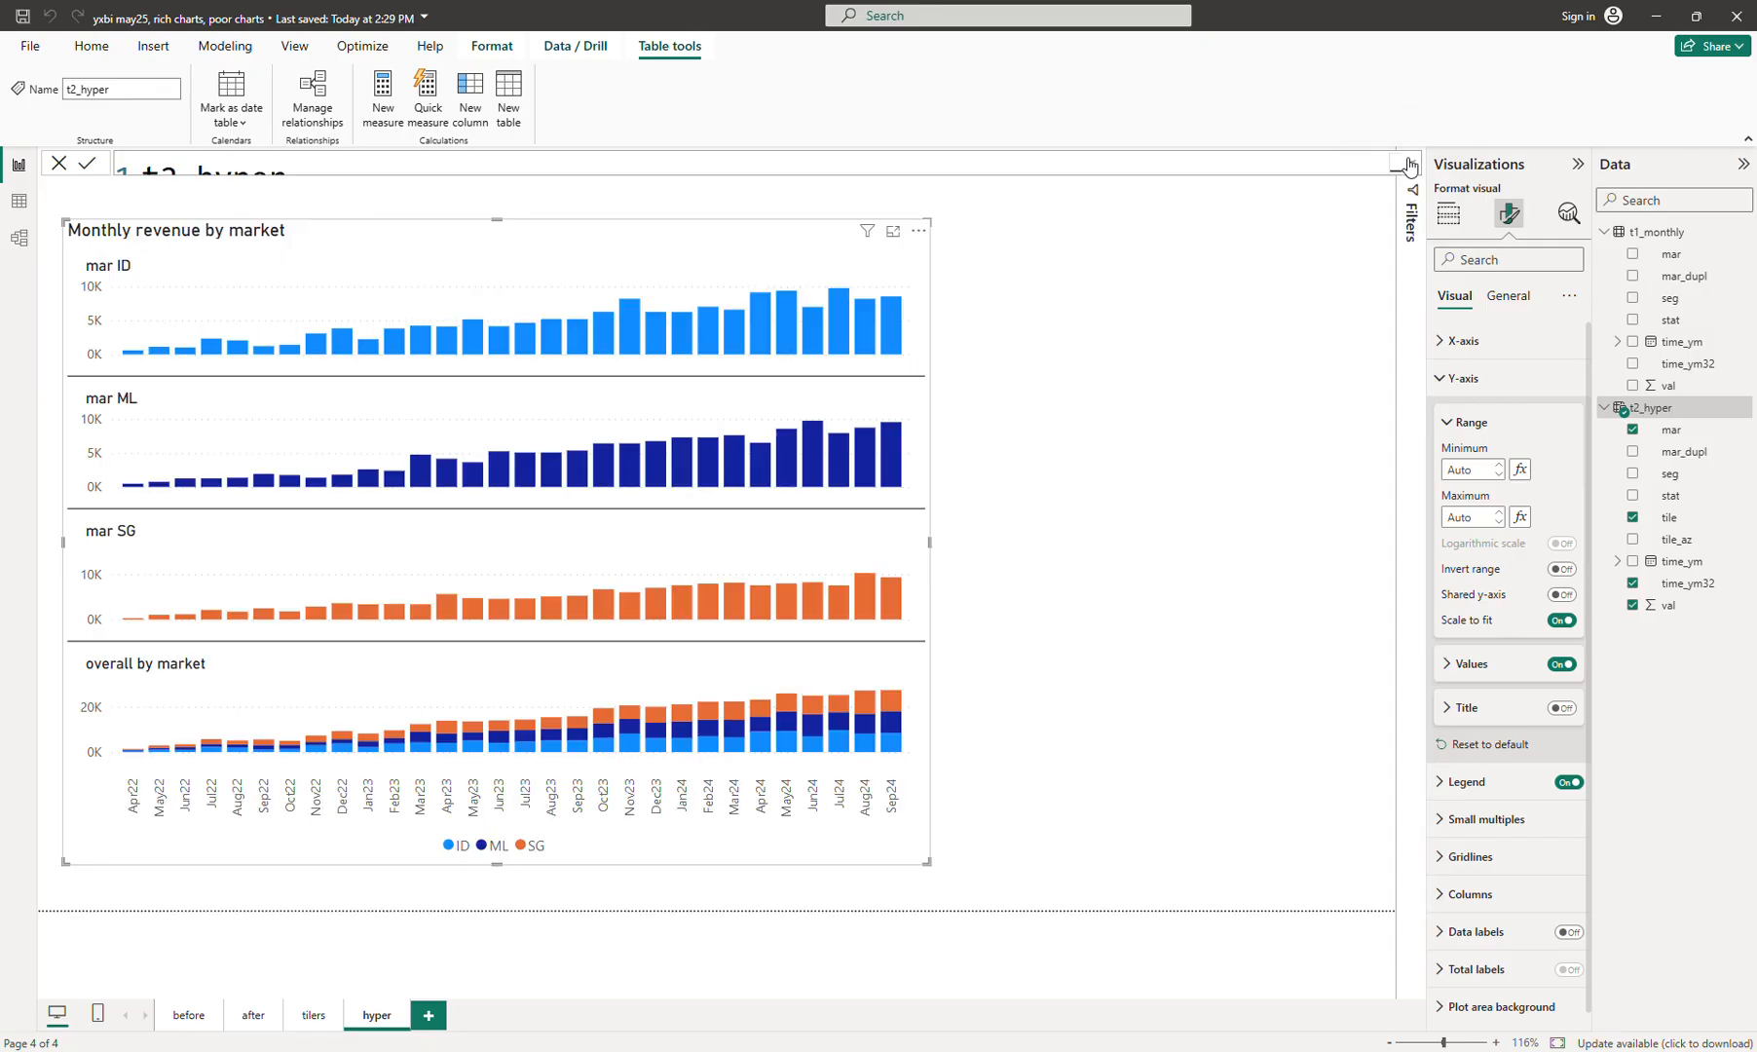
click(1013, 376)
click(771, 239)
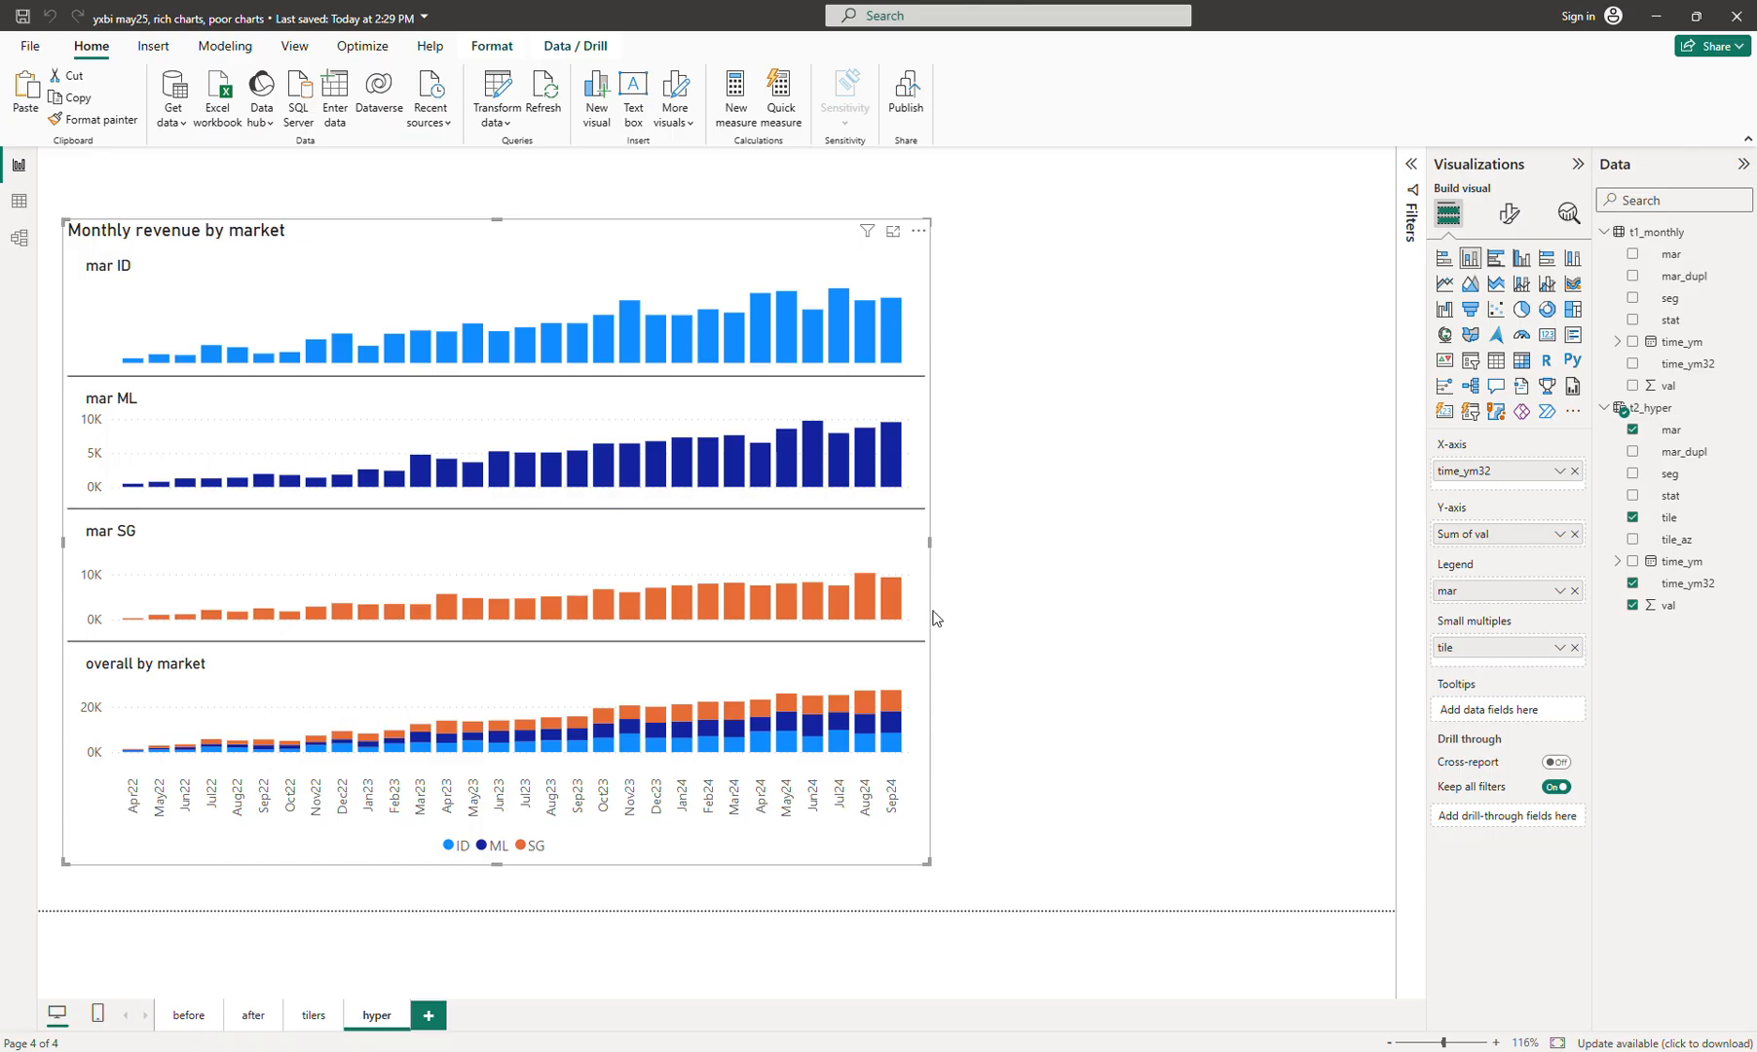
click(1672, 518)
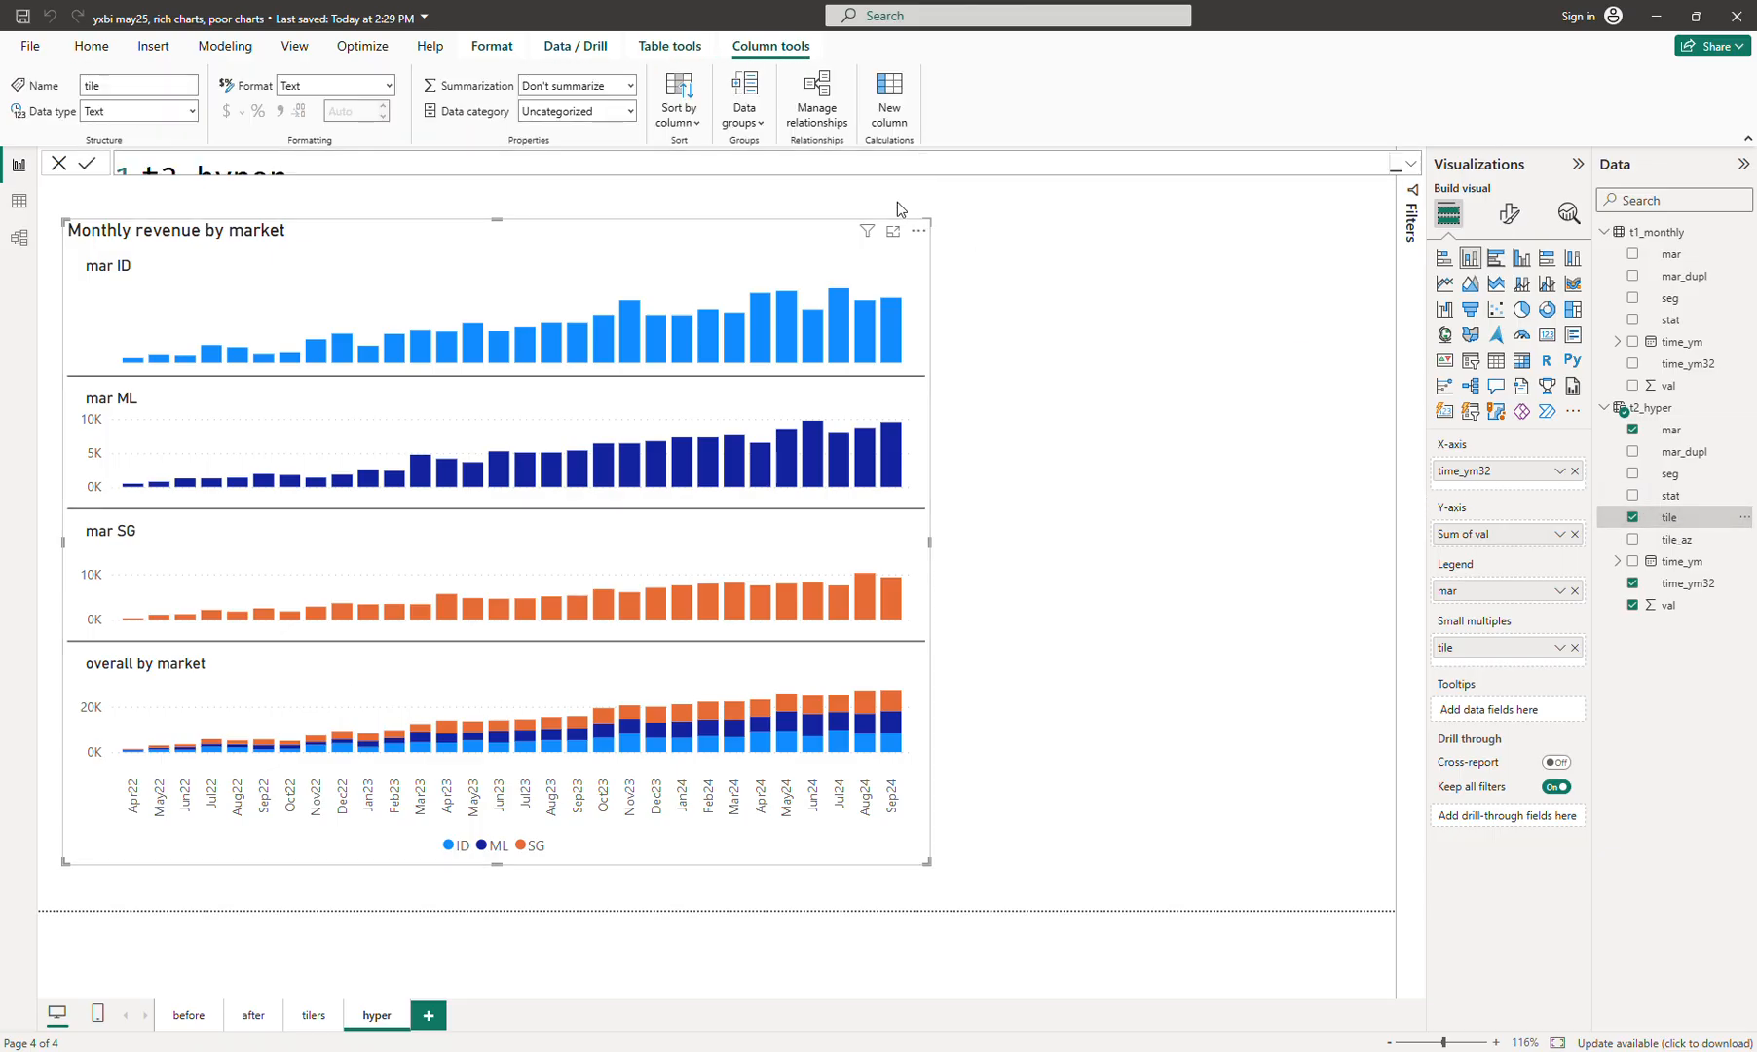
click(680, 117)
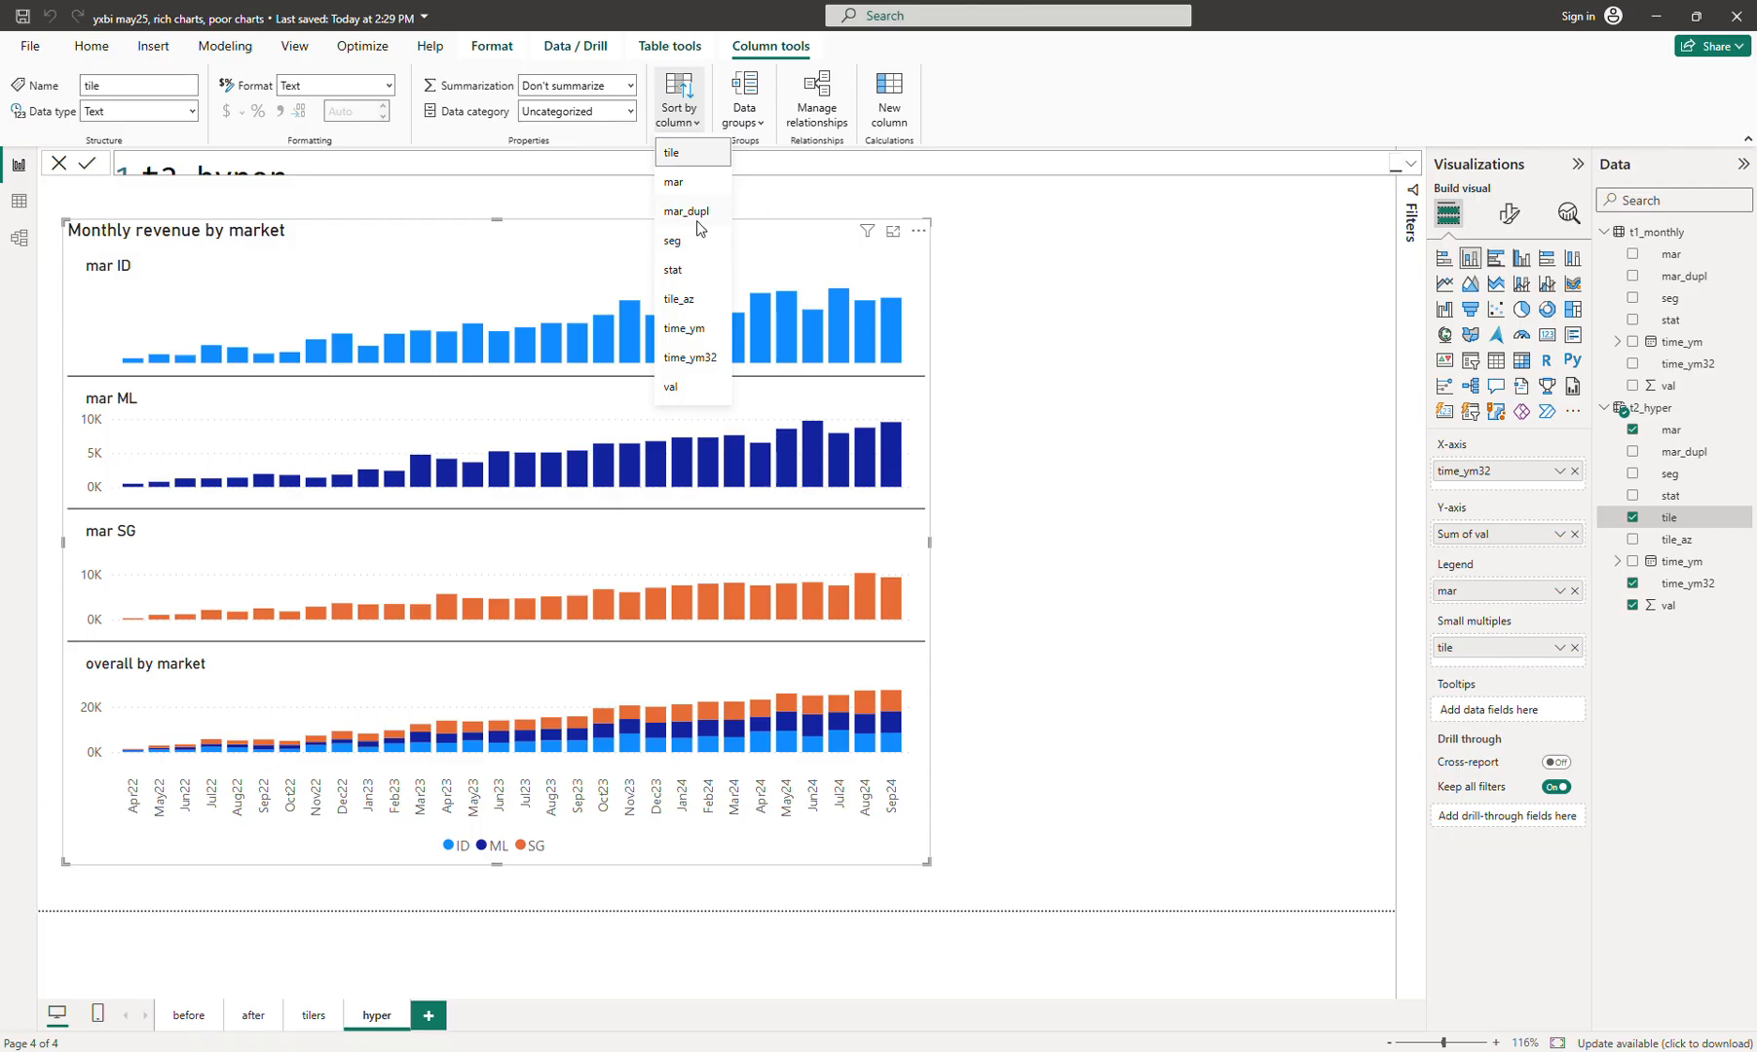
click(682, 299)
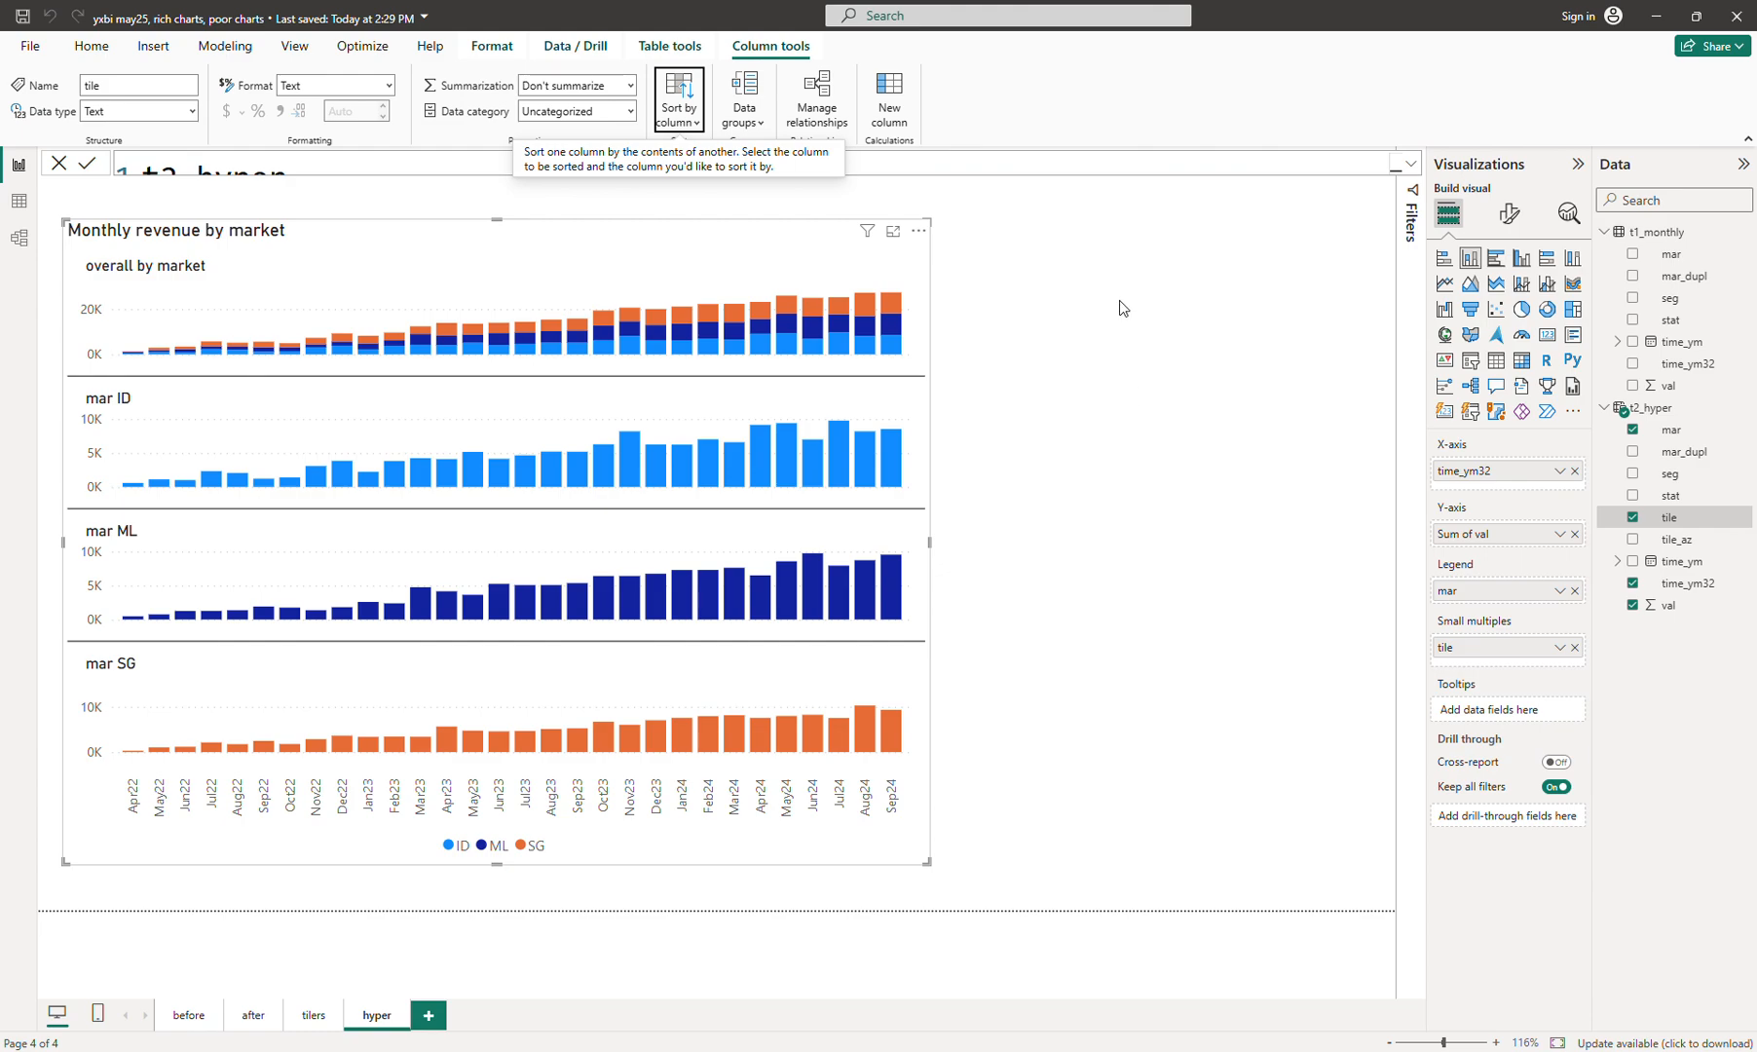
Review the t2_hyper formula and compare the separate charts on the tilers page with the combined chart on the hyper page
click(1410, 163)
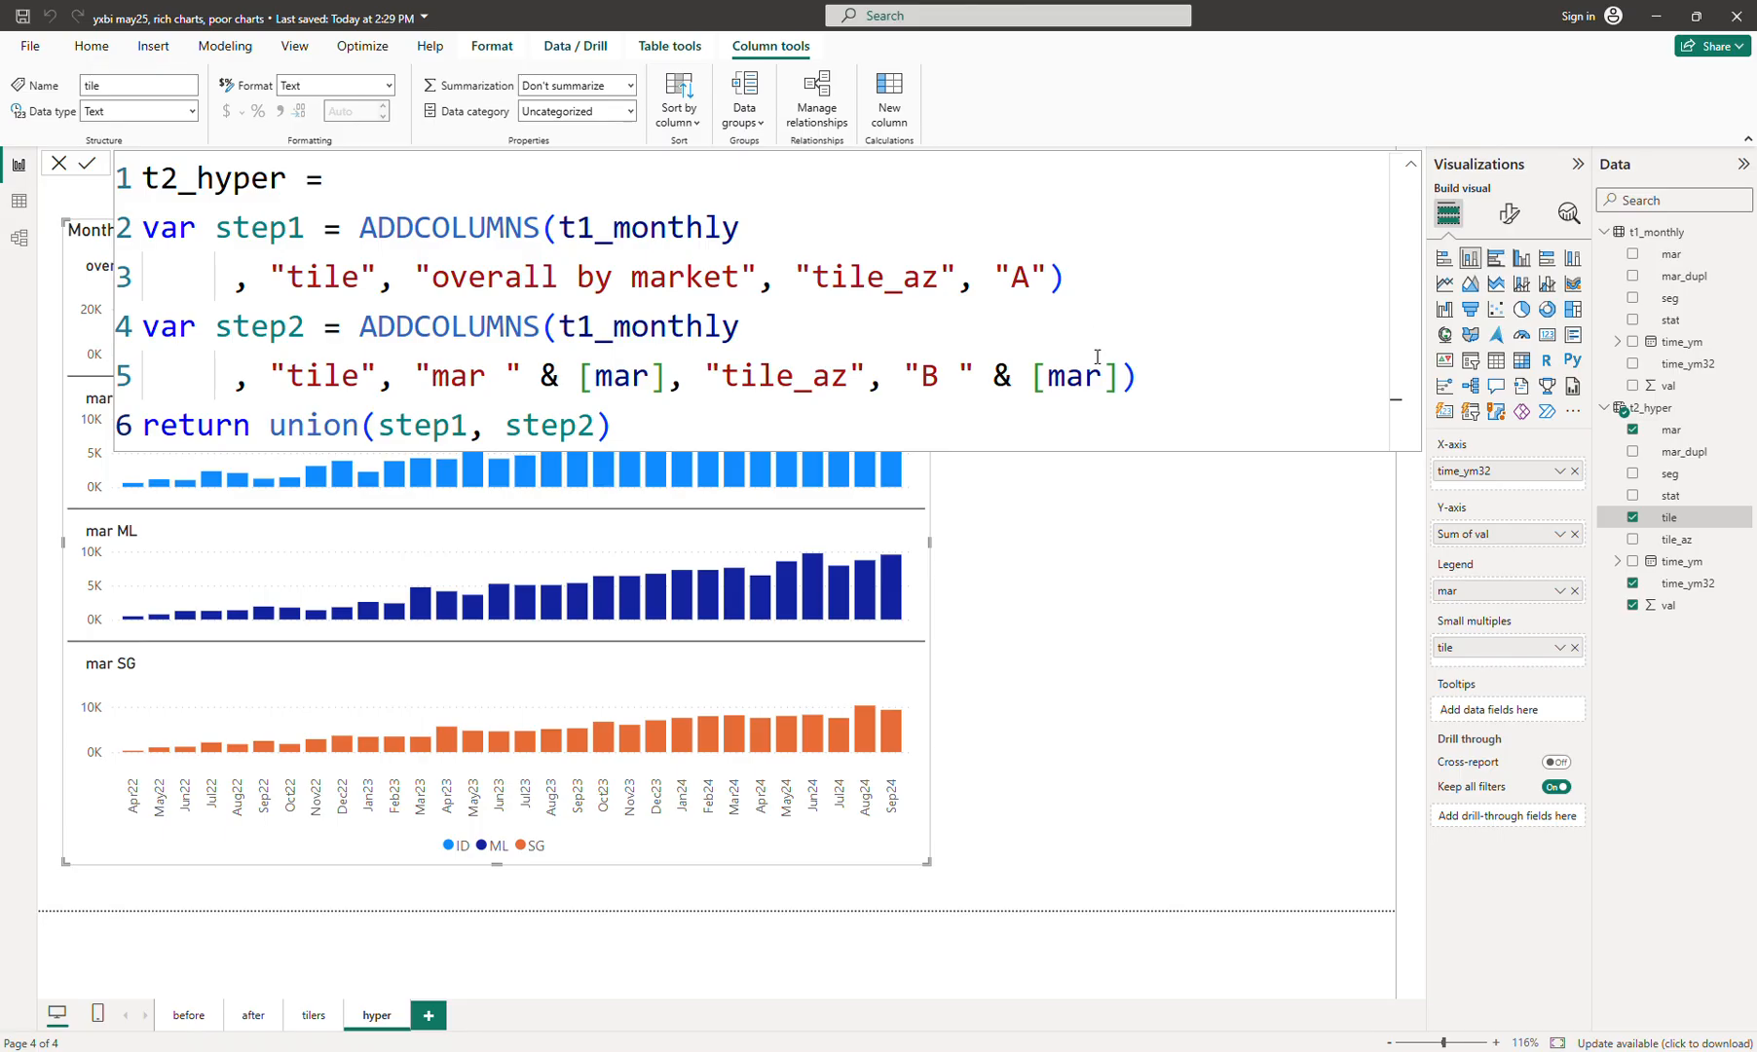
click(1411, 166)
click(1168, 394)
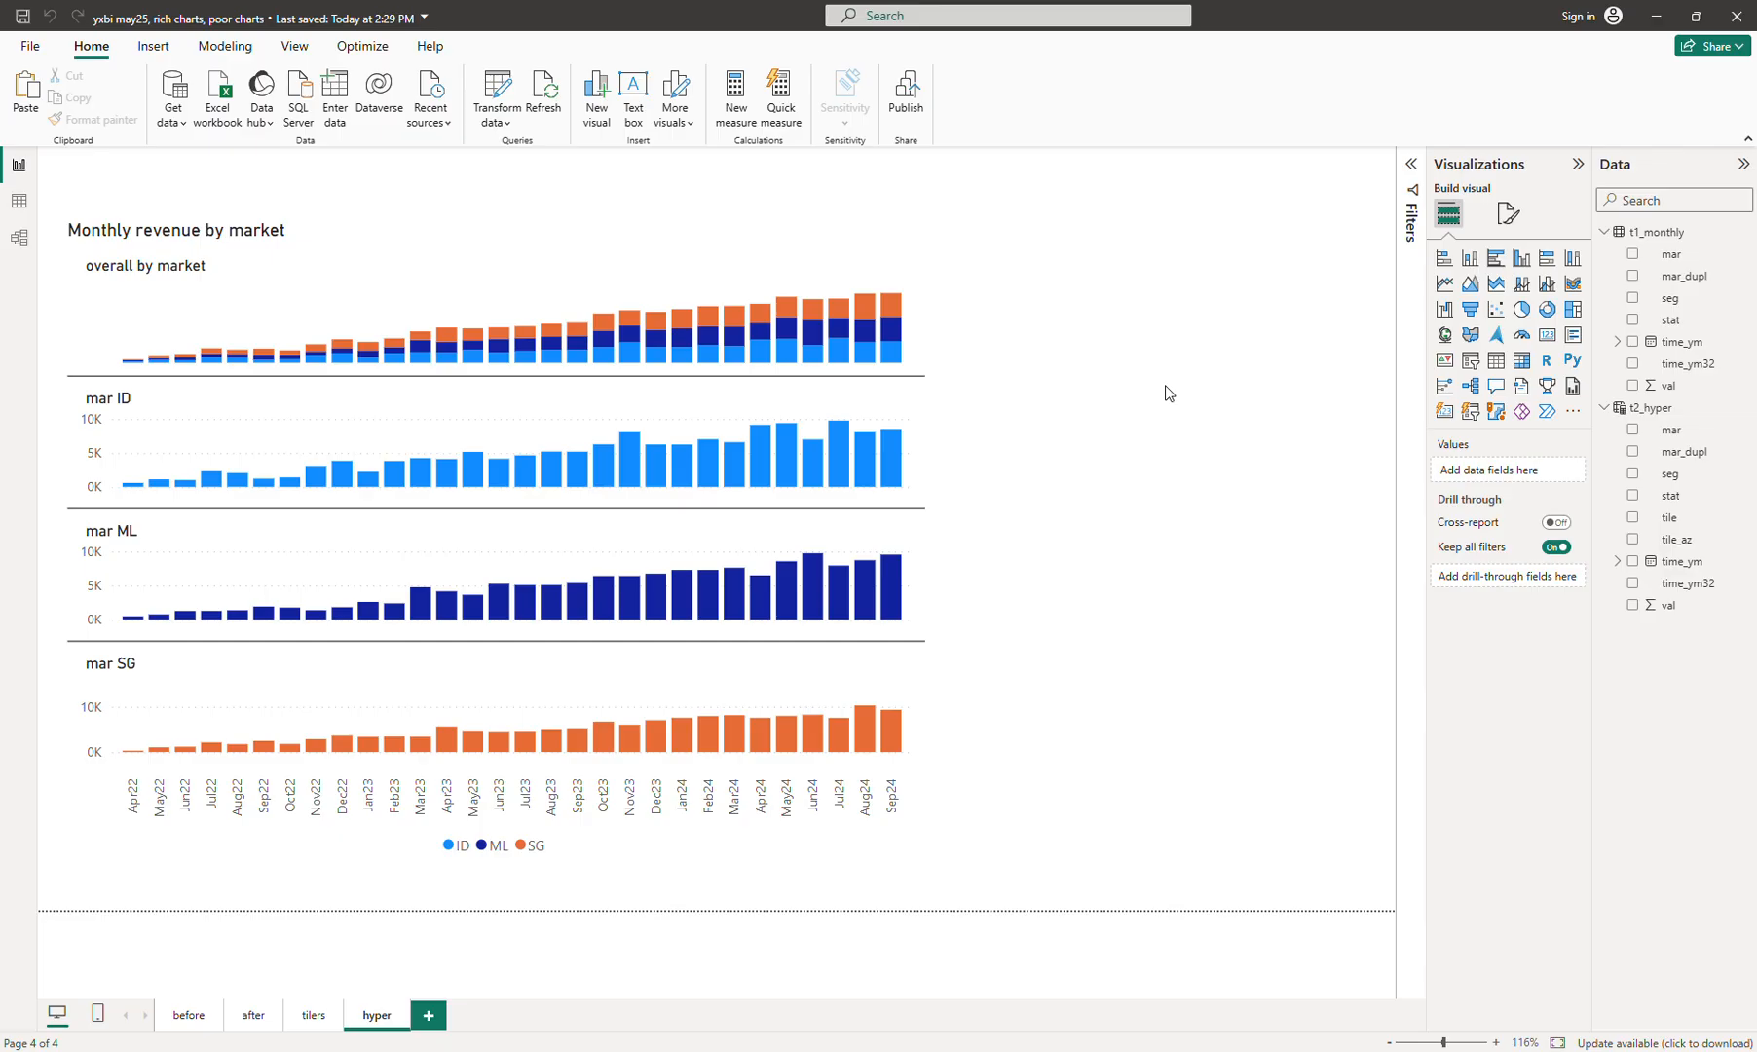
click(313, 1014)
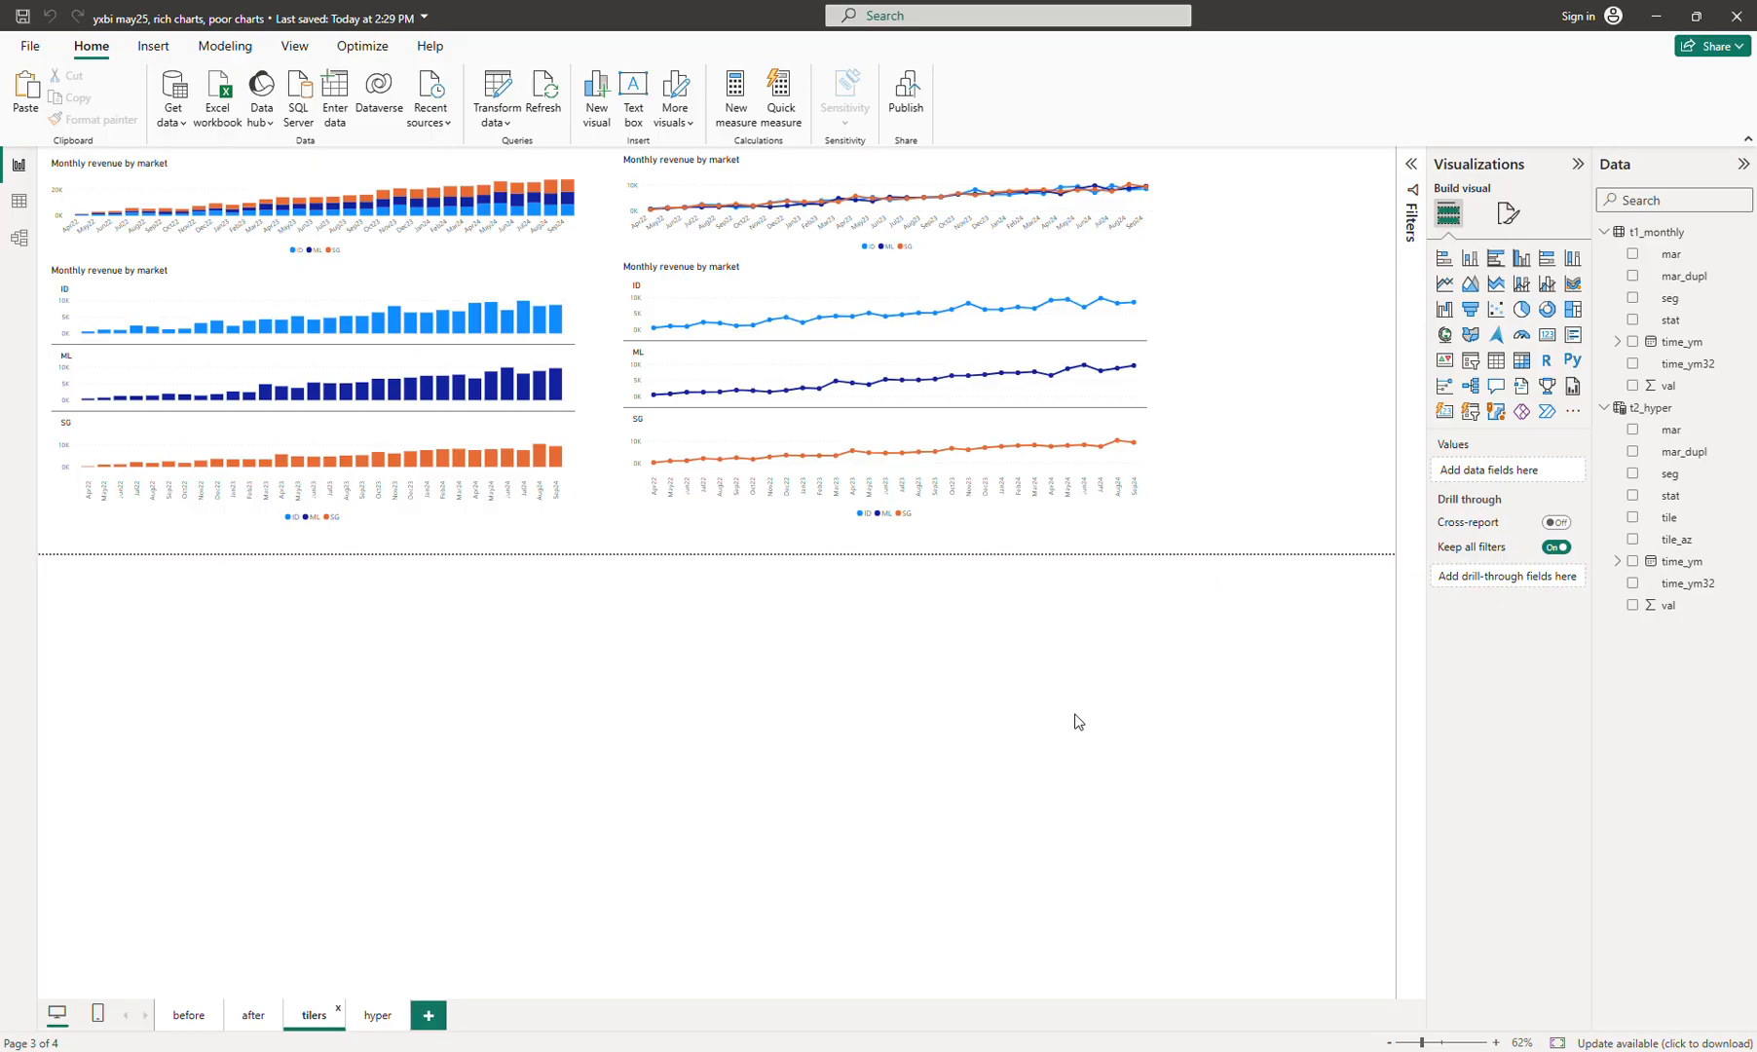
click(372, 1018)
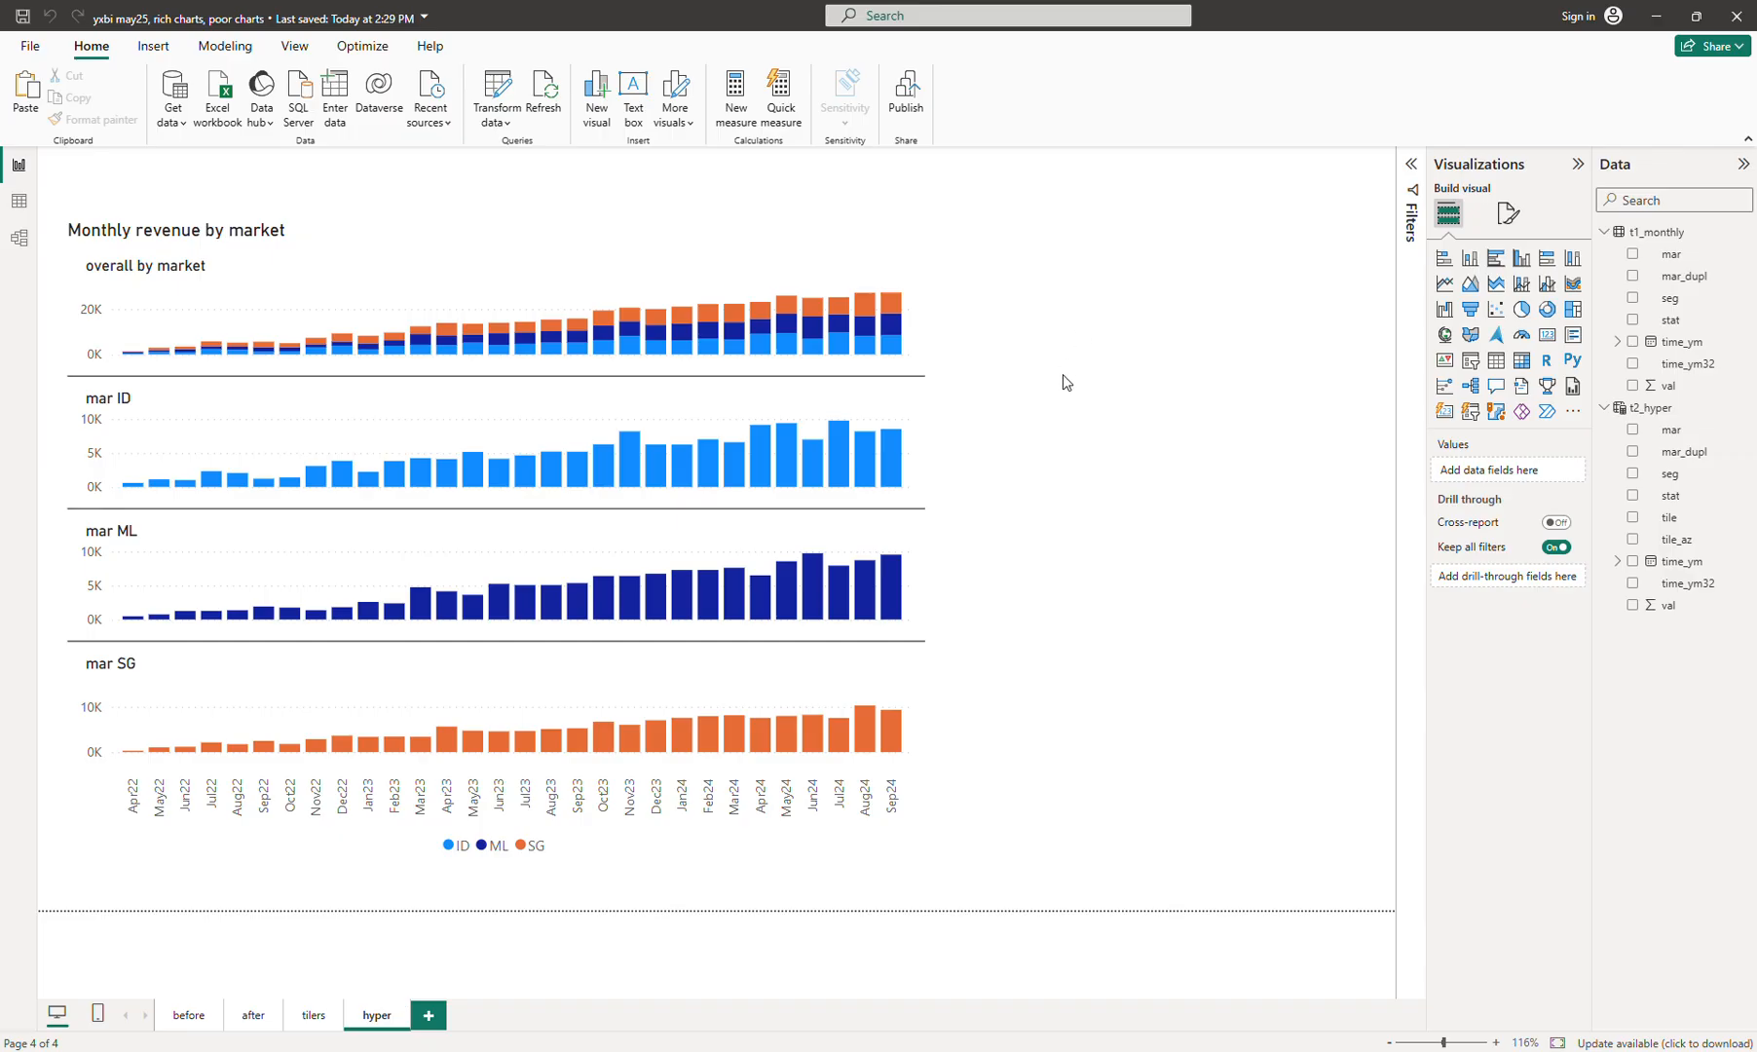
Move the monthly revenue by market chart slightly higher on the hyper page
drag(584, 246, 581, 215)
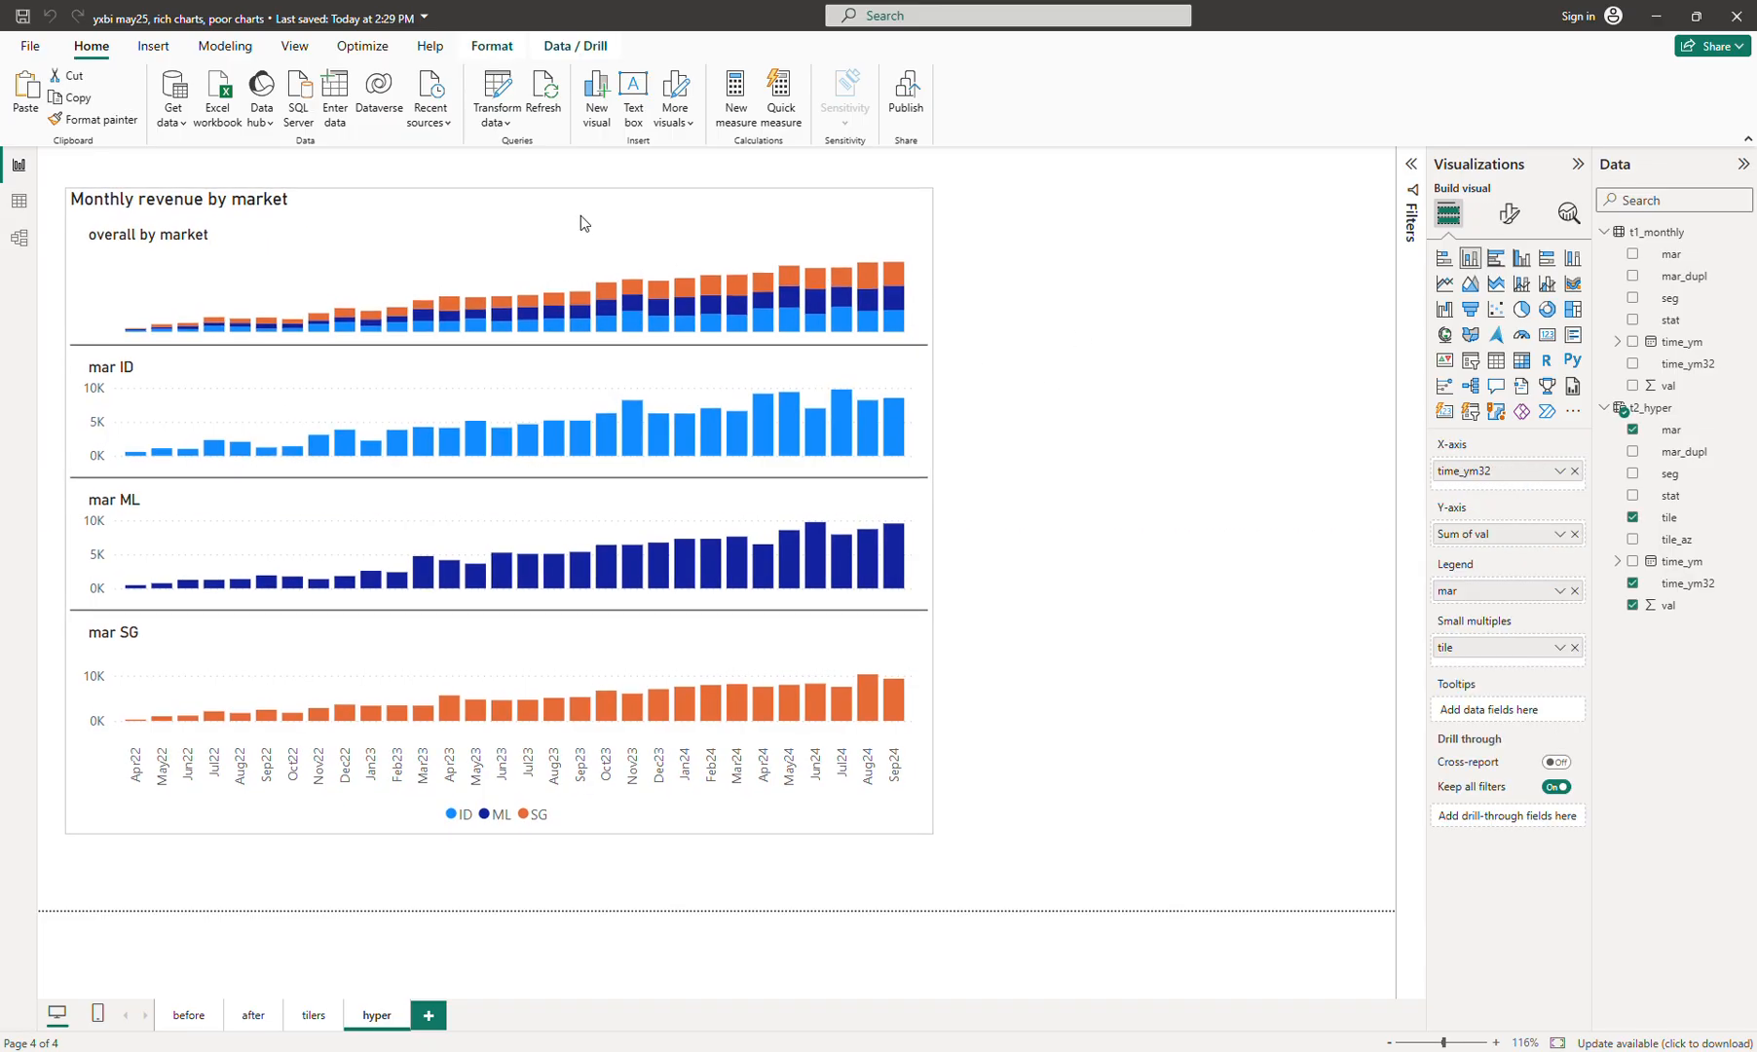
click(1096, 382)
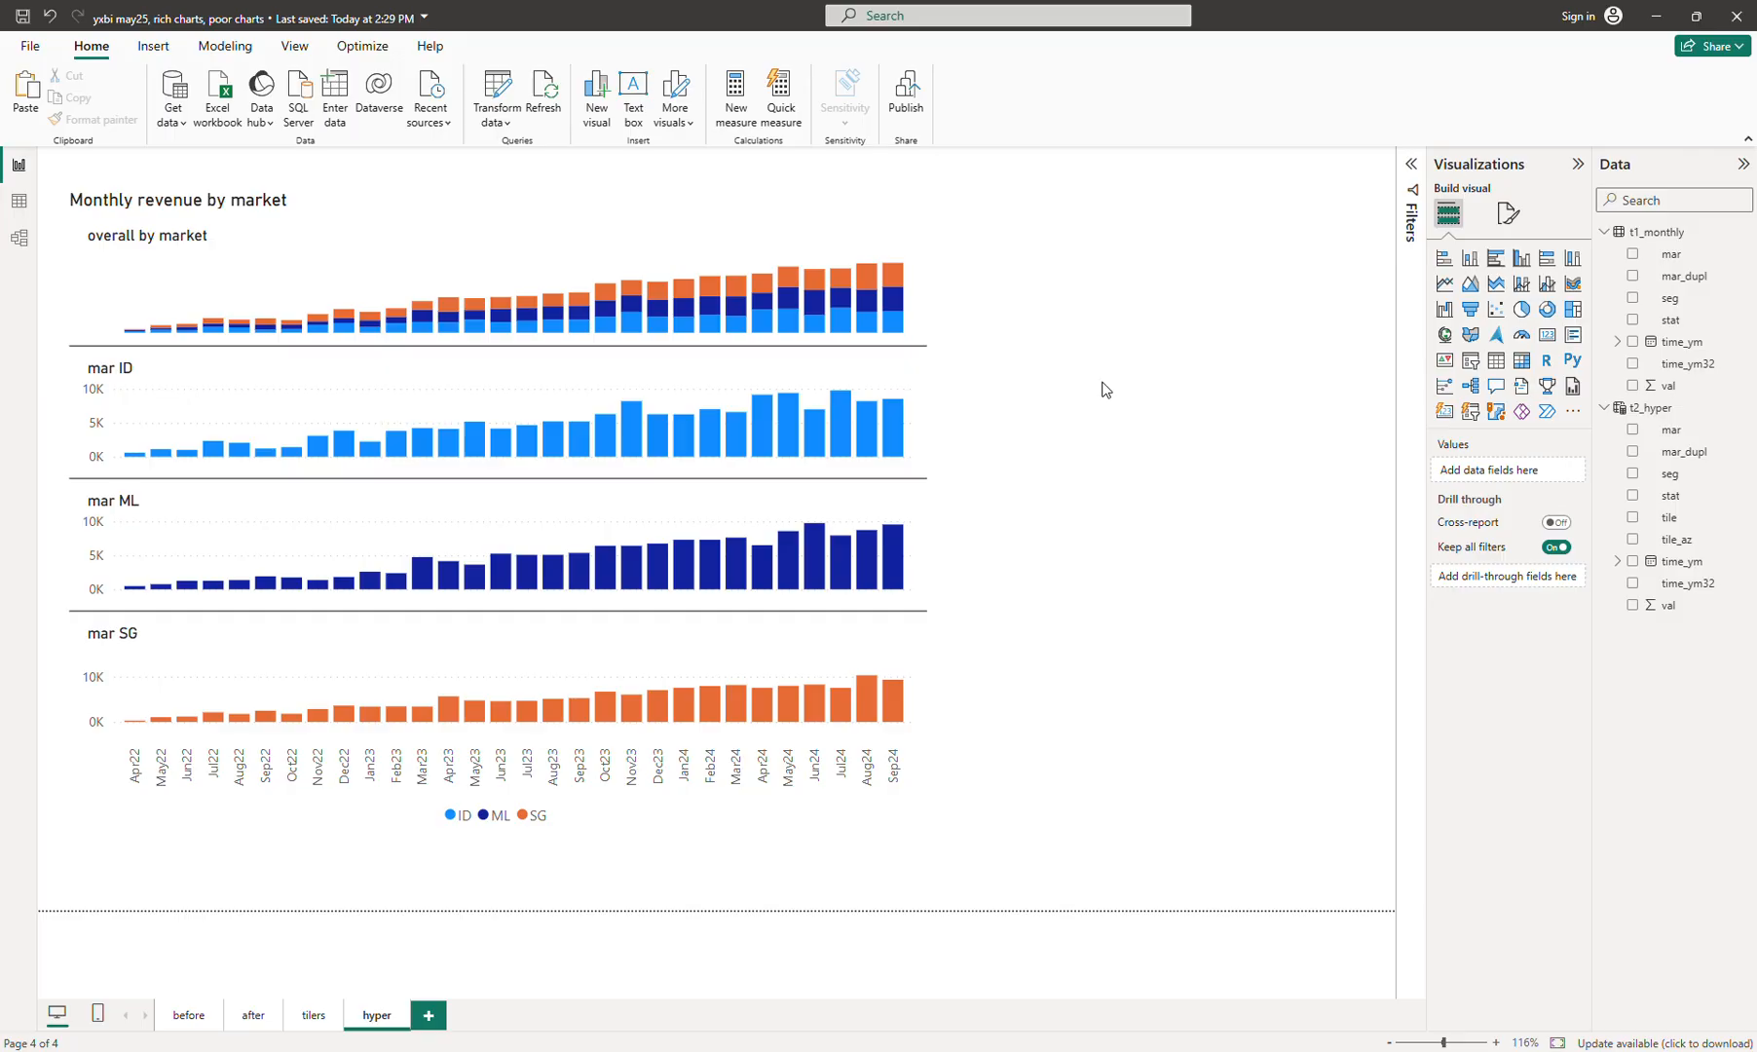
Change the hyper page's canvas type to Custom and set its width to 2400 px
click(1511, 215)
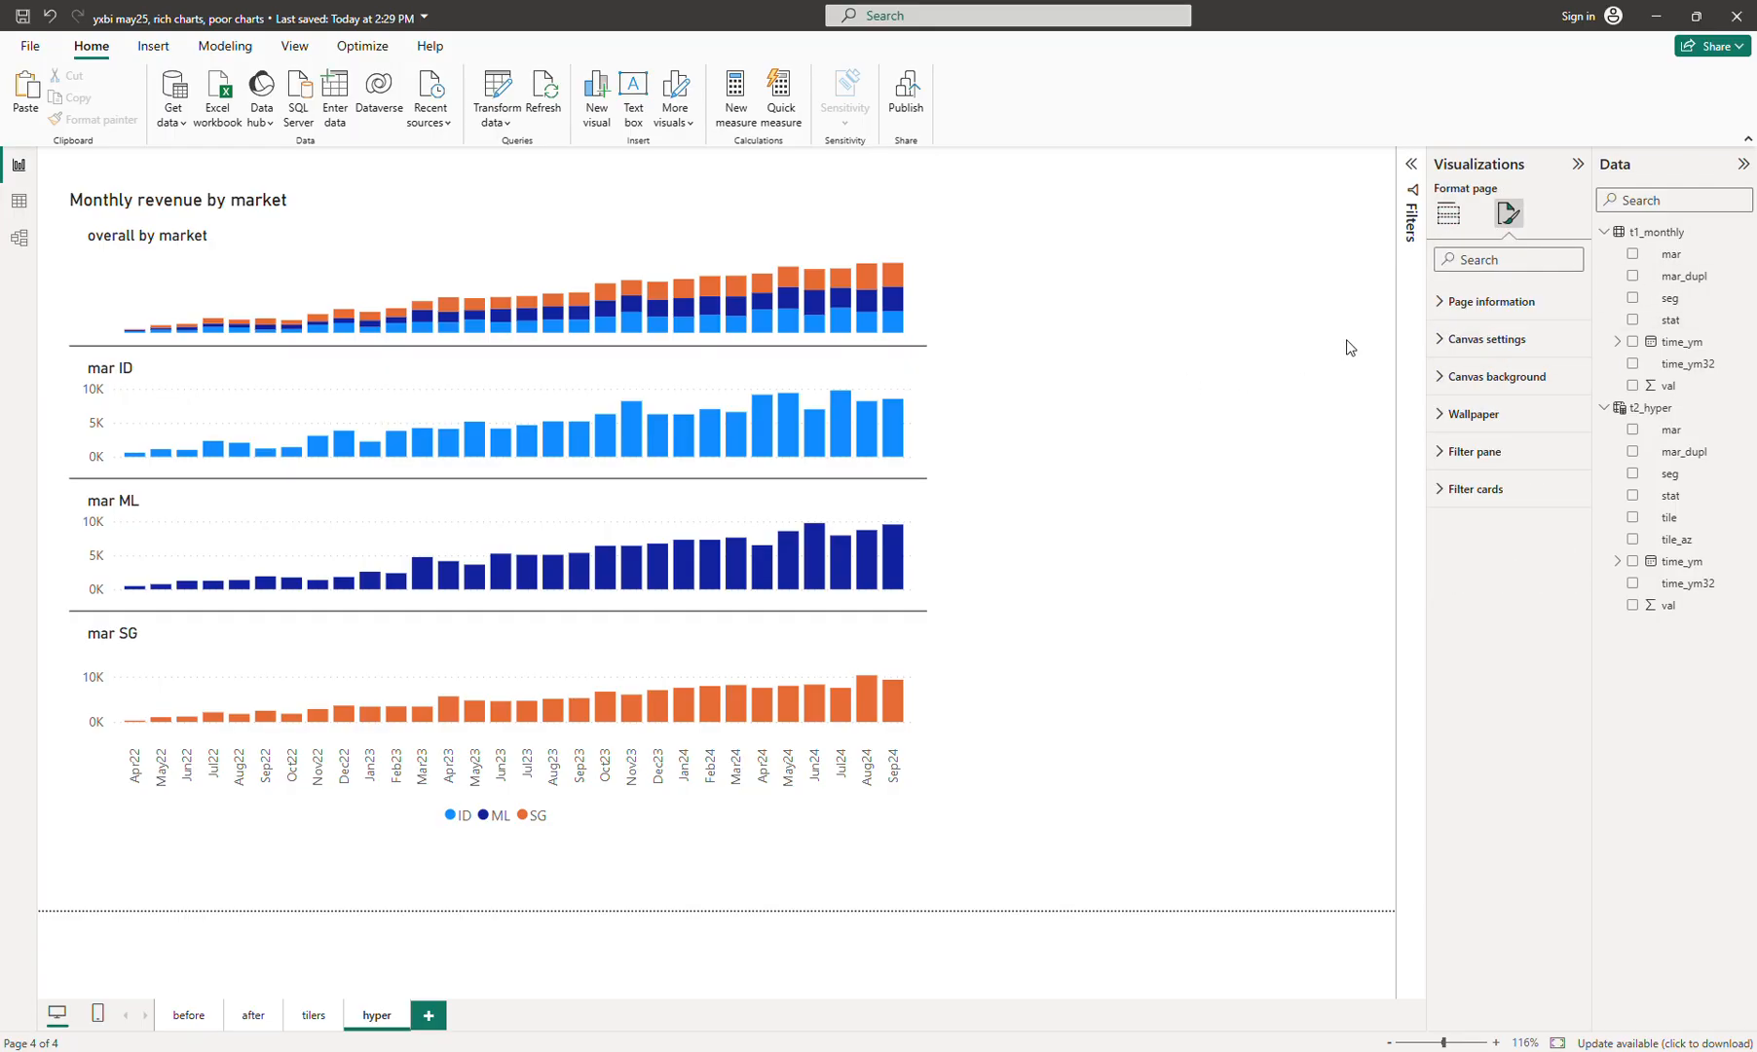
click(1493, 340)
click(1490, 400)
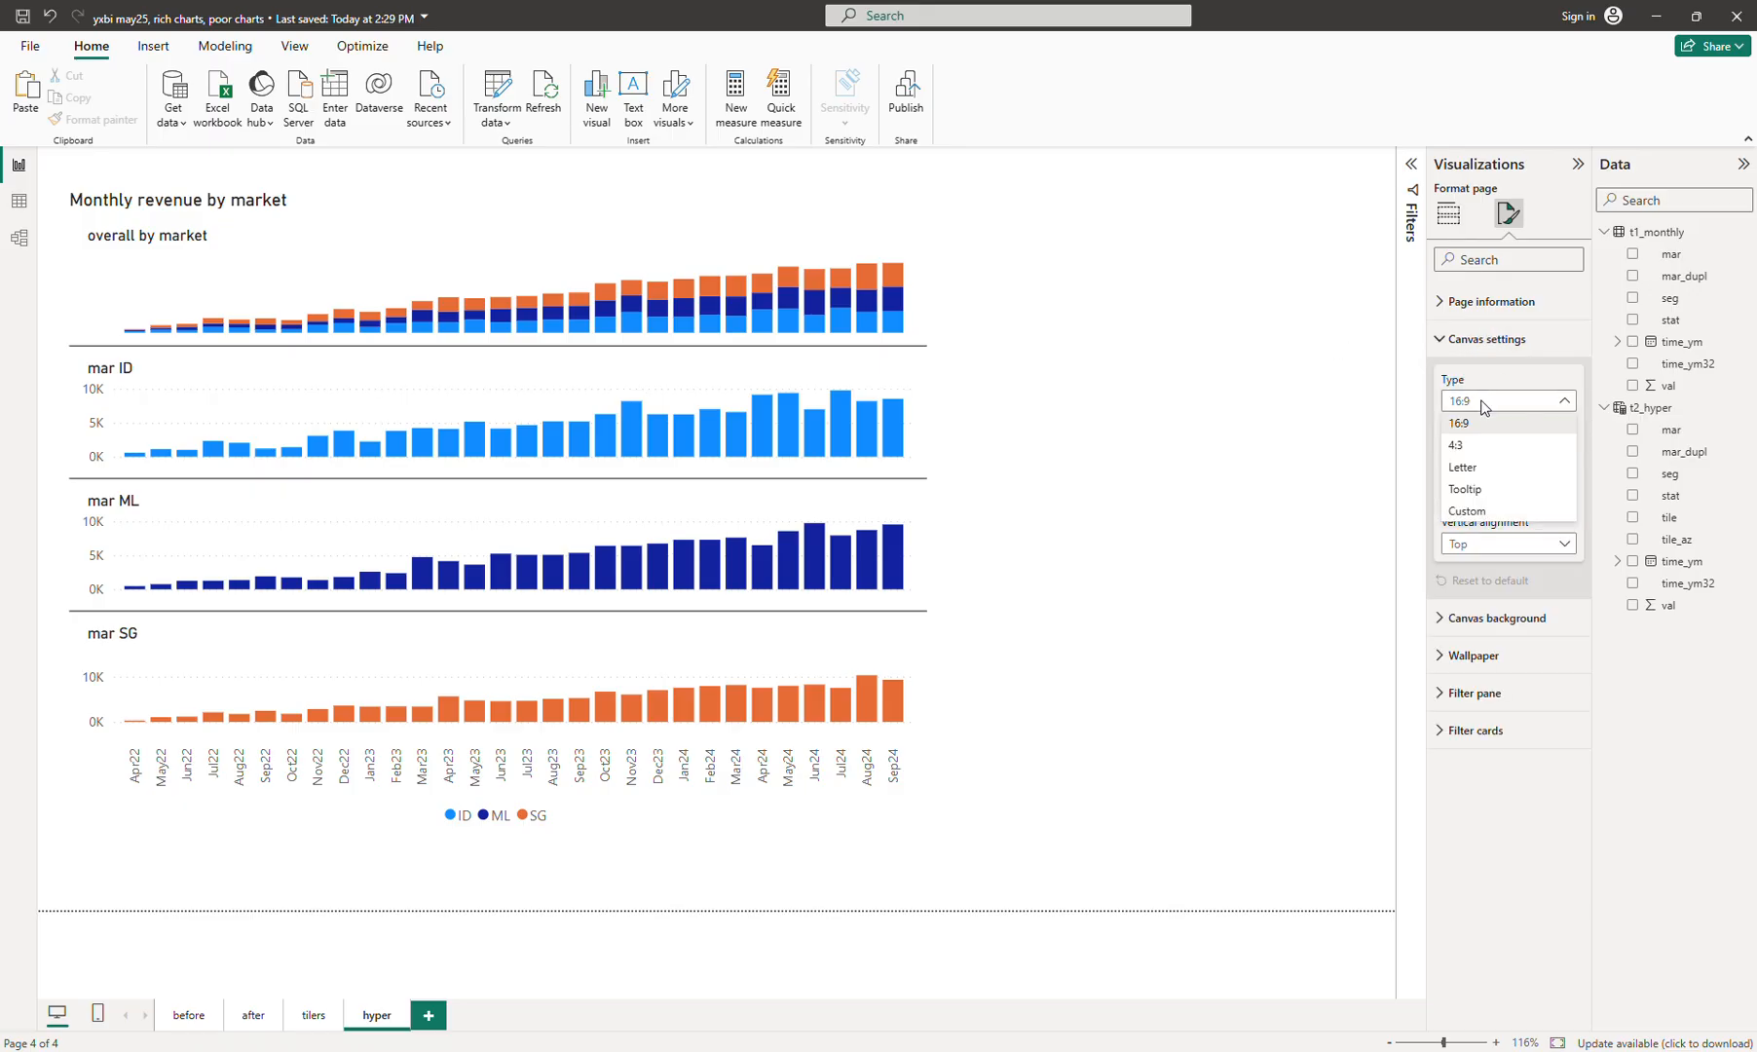
click(1468, 512)
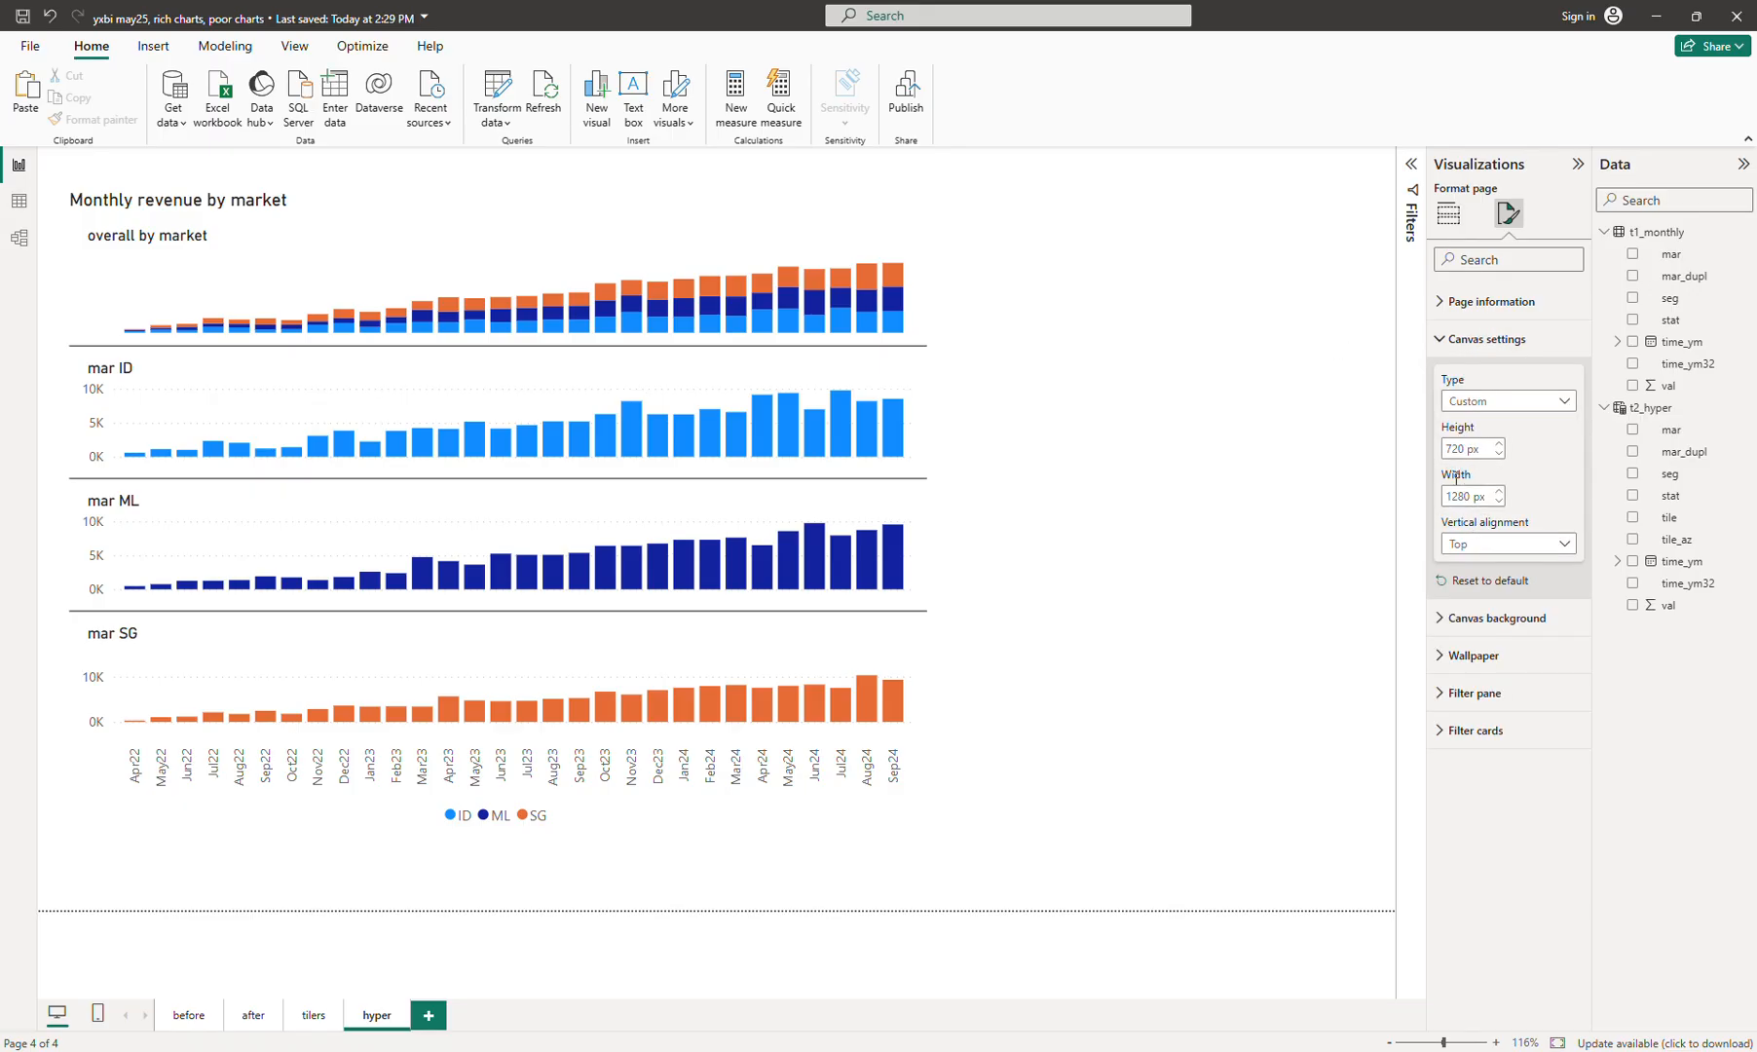
double_click(1458, 496)
text(2400)
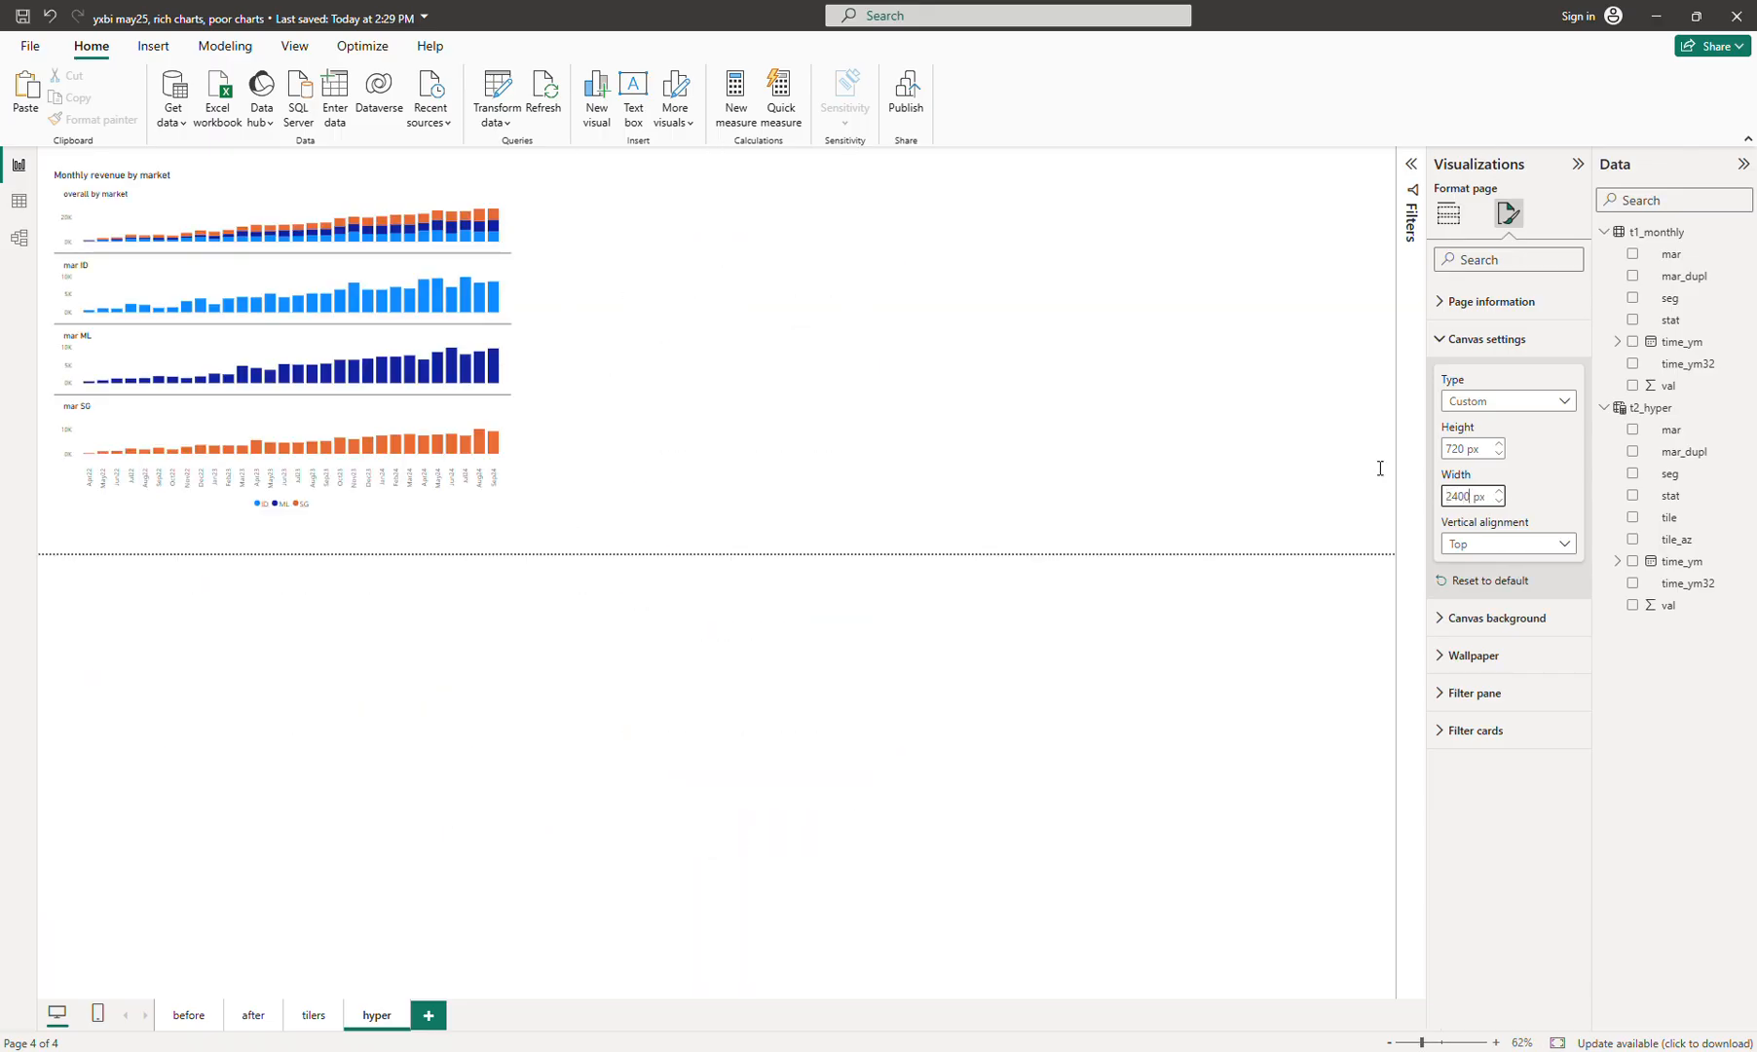
click(947, 443)
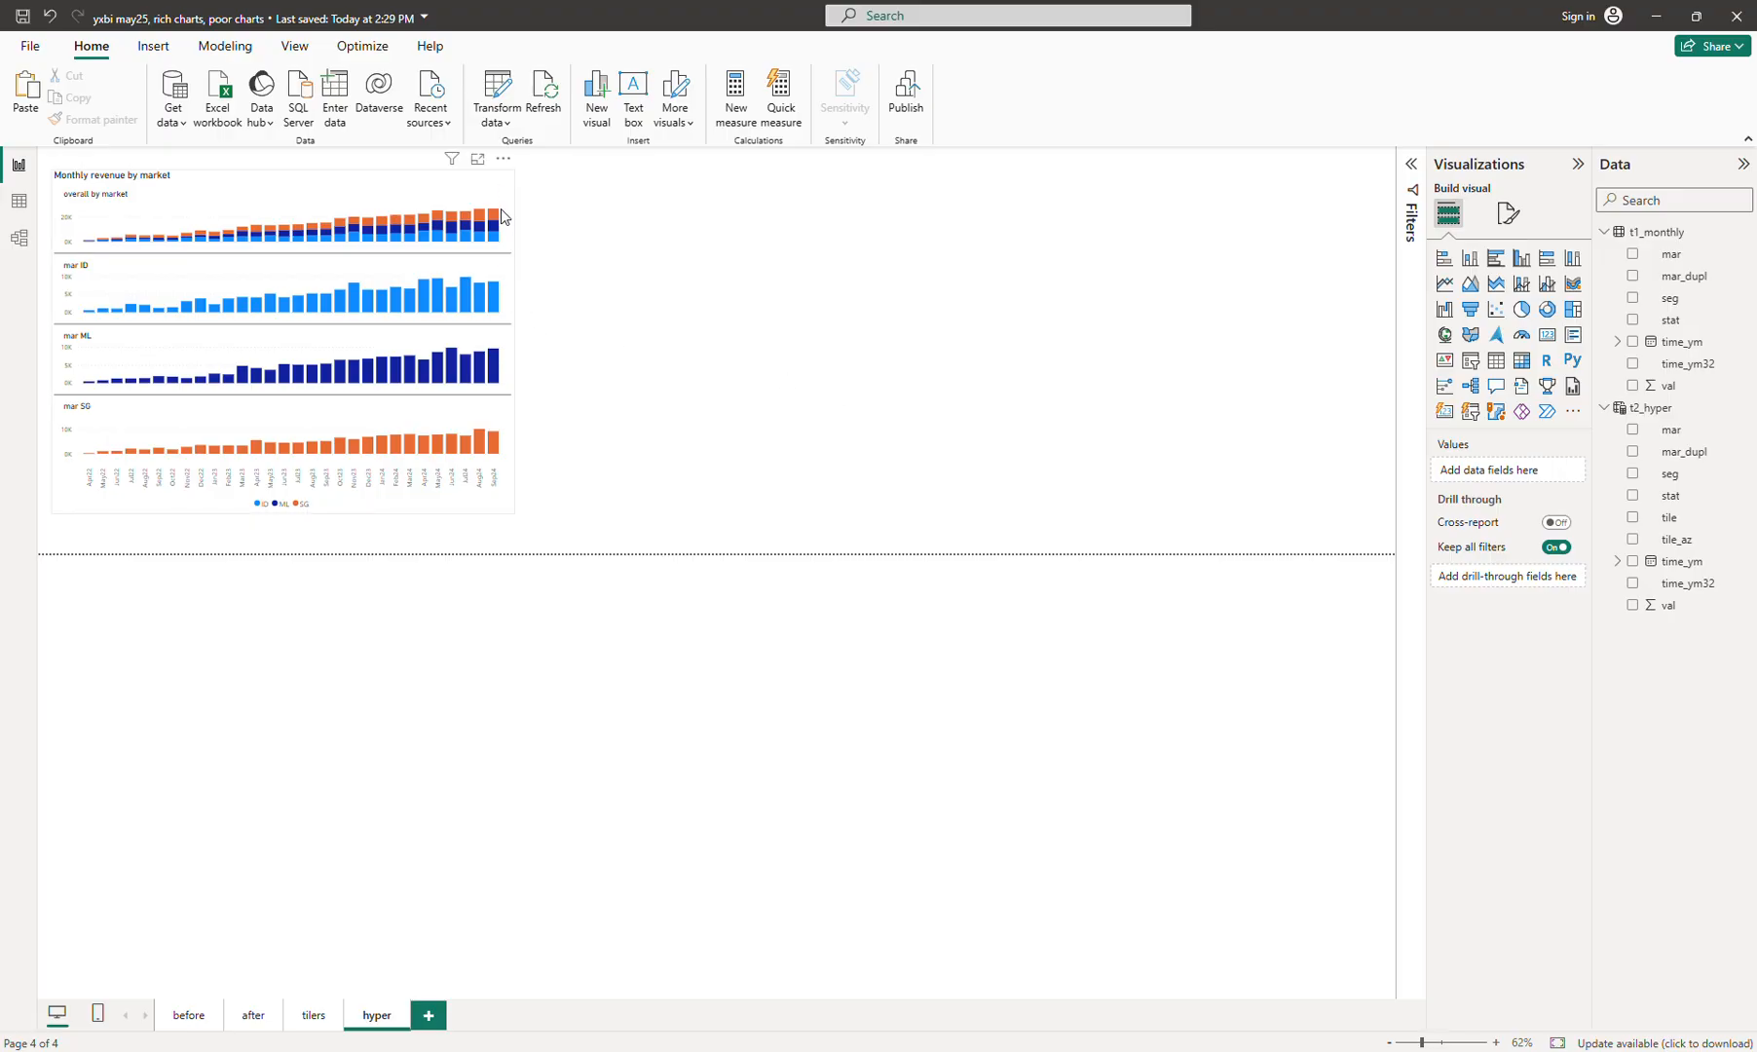
Duplicate the stacked column chart of monthly revenue by market and place the copy beside the original on the hyper page
click(349, 176)
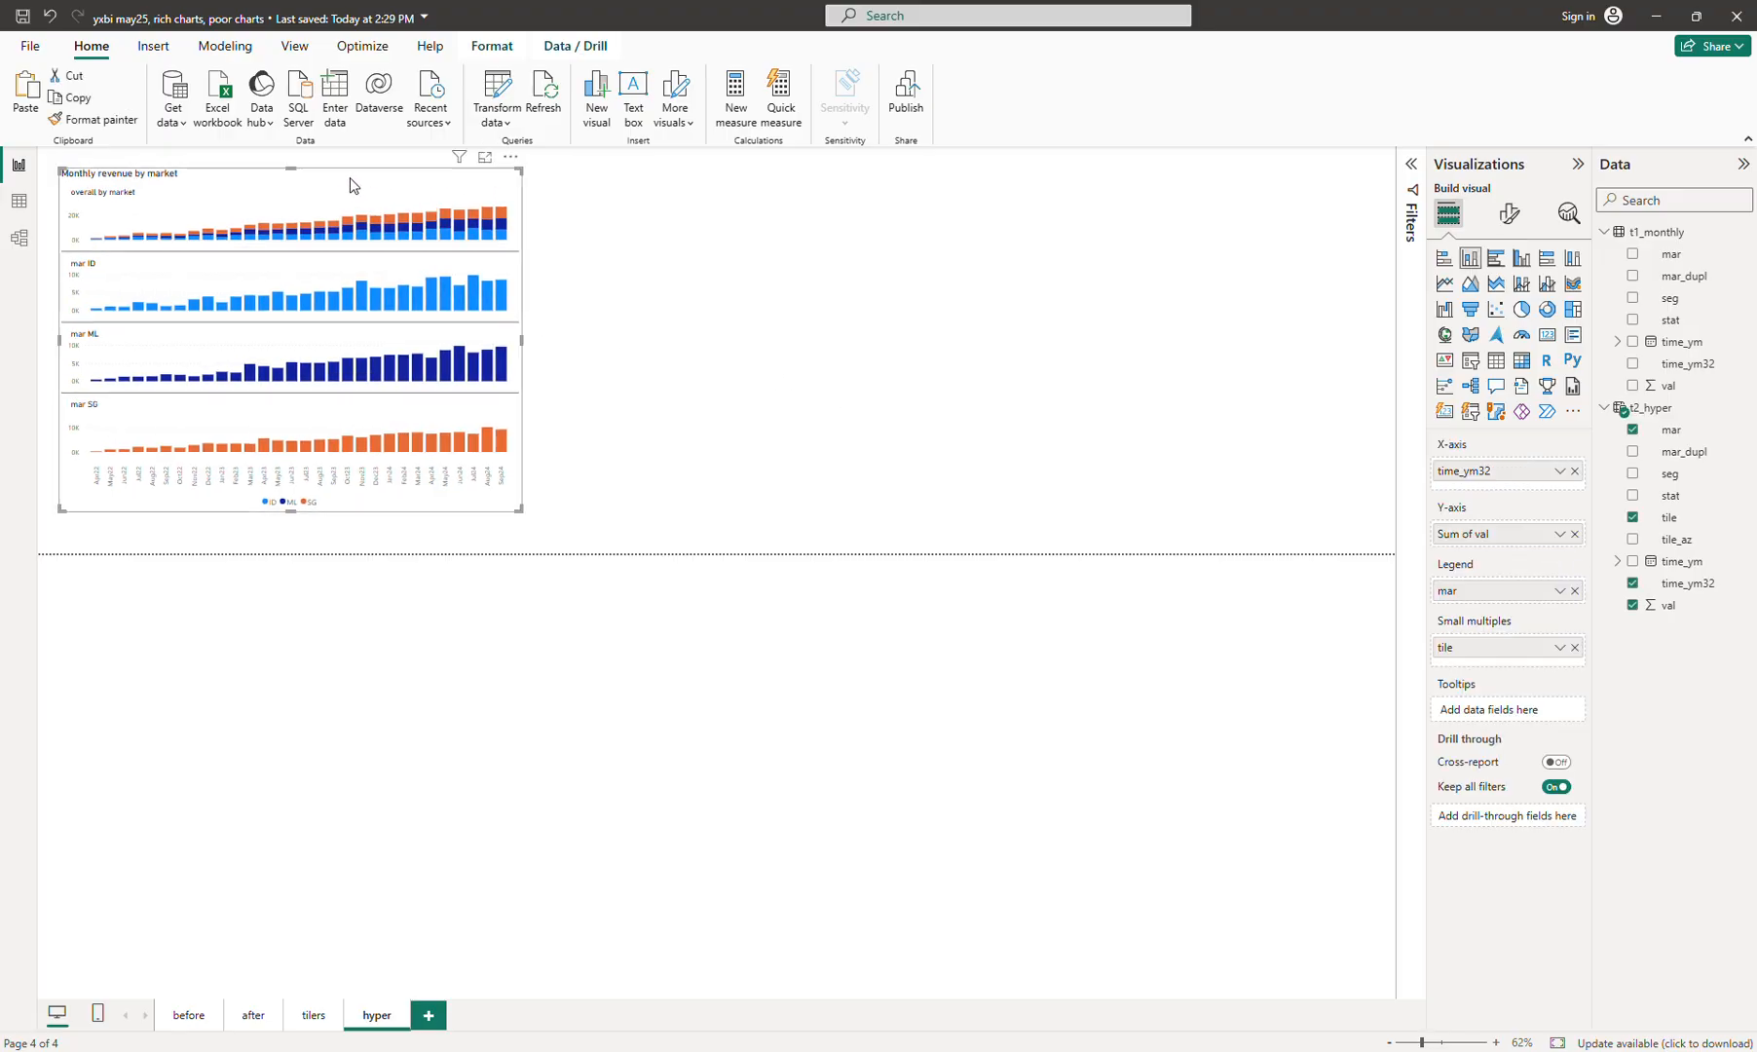
key(ctrl+c)
key(ctrl+v)
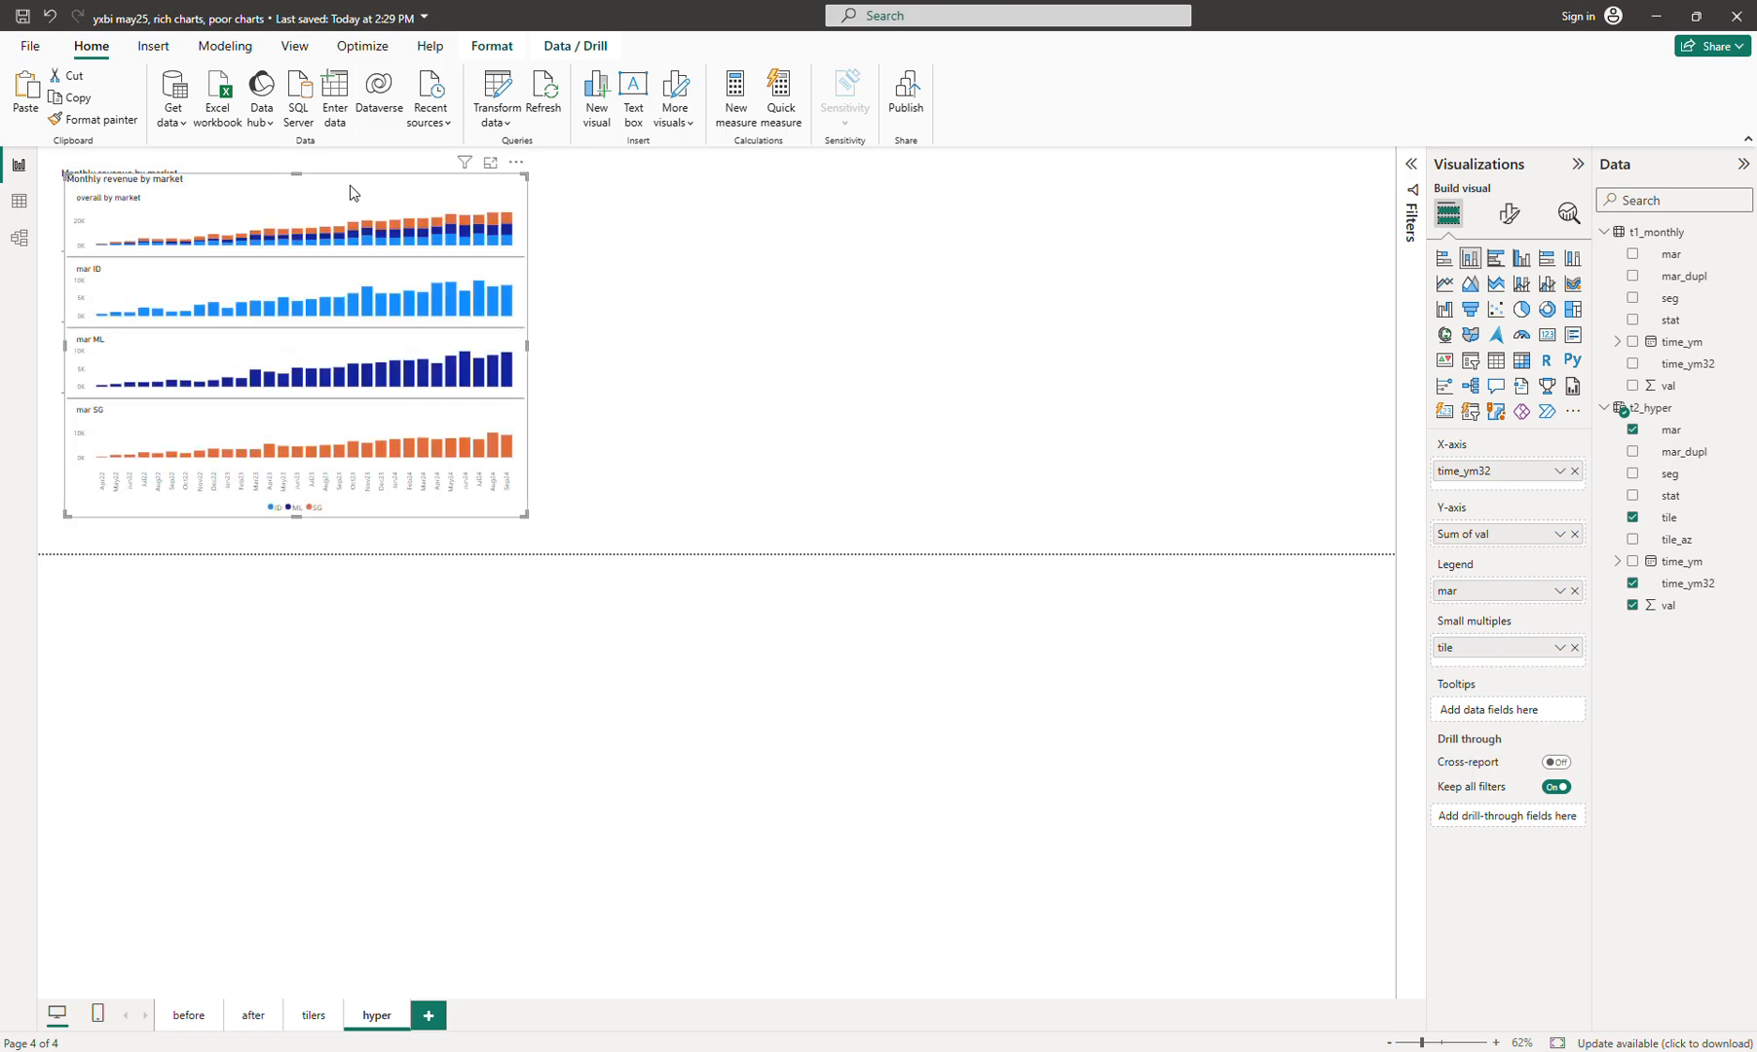
drag(350, 178, 824, 178)
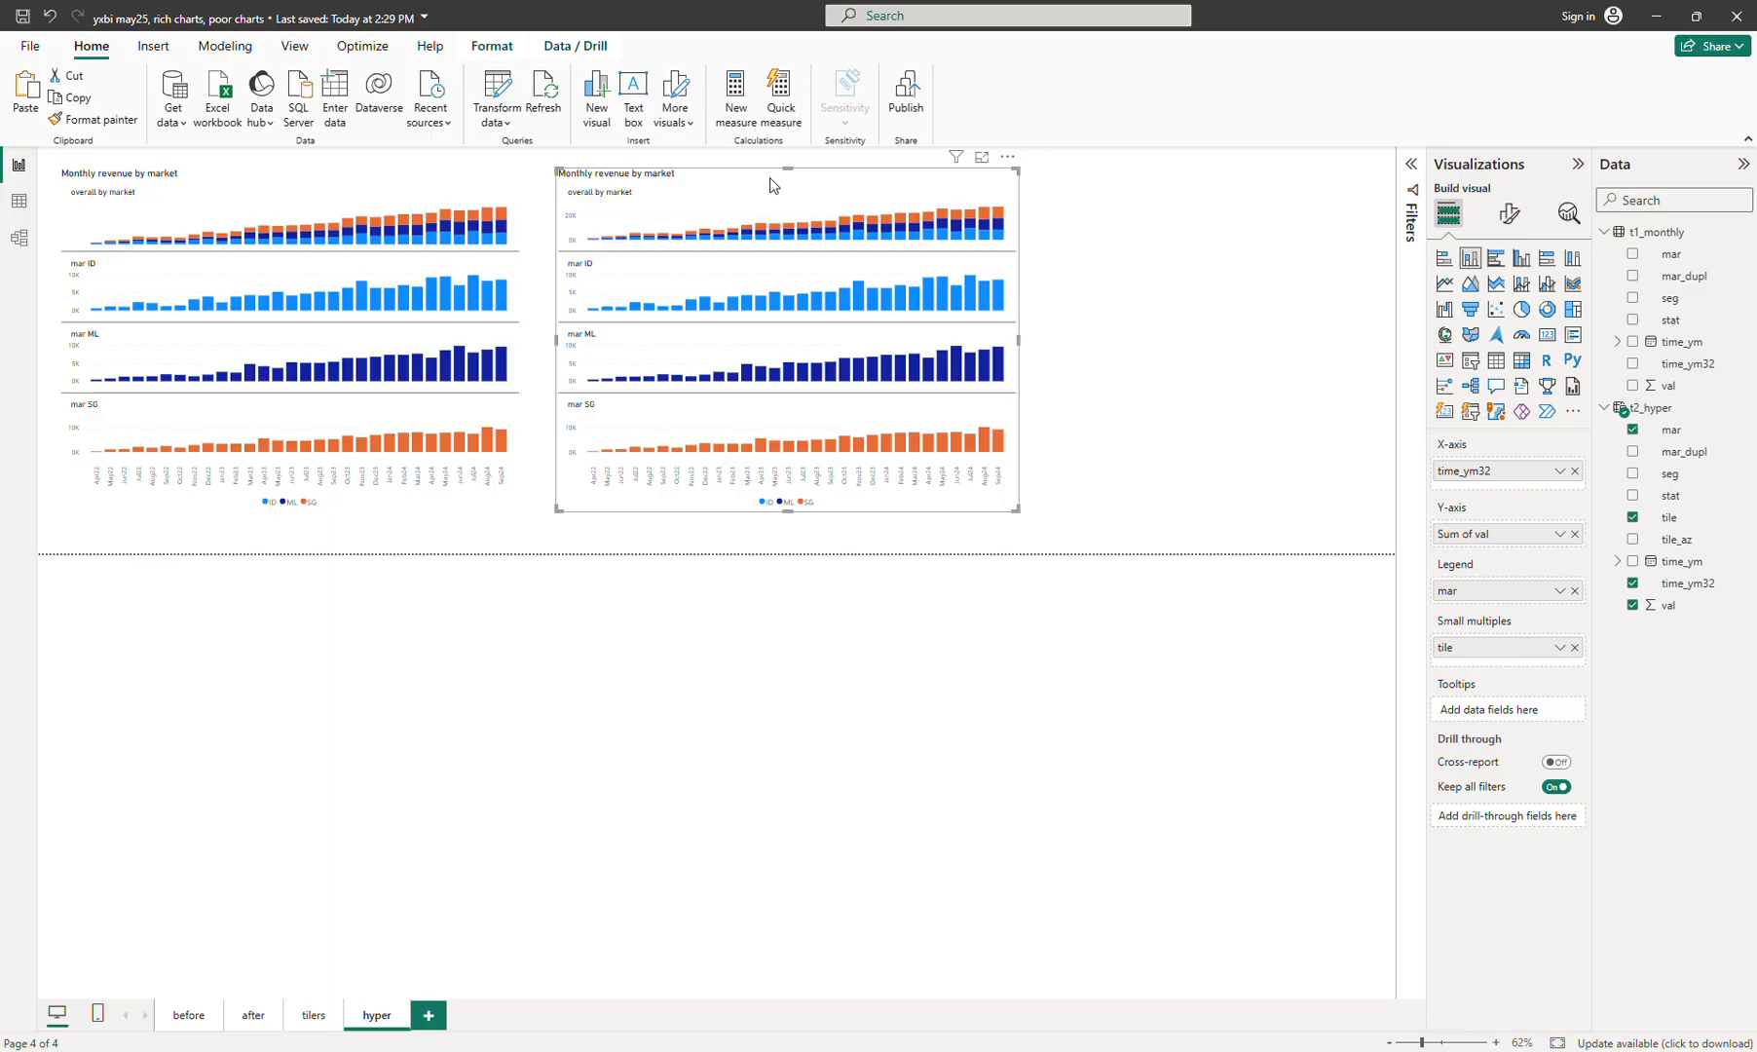
Convert the copied monthly revenue chart to a line chart and turn on its markers
click(1505, 216)
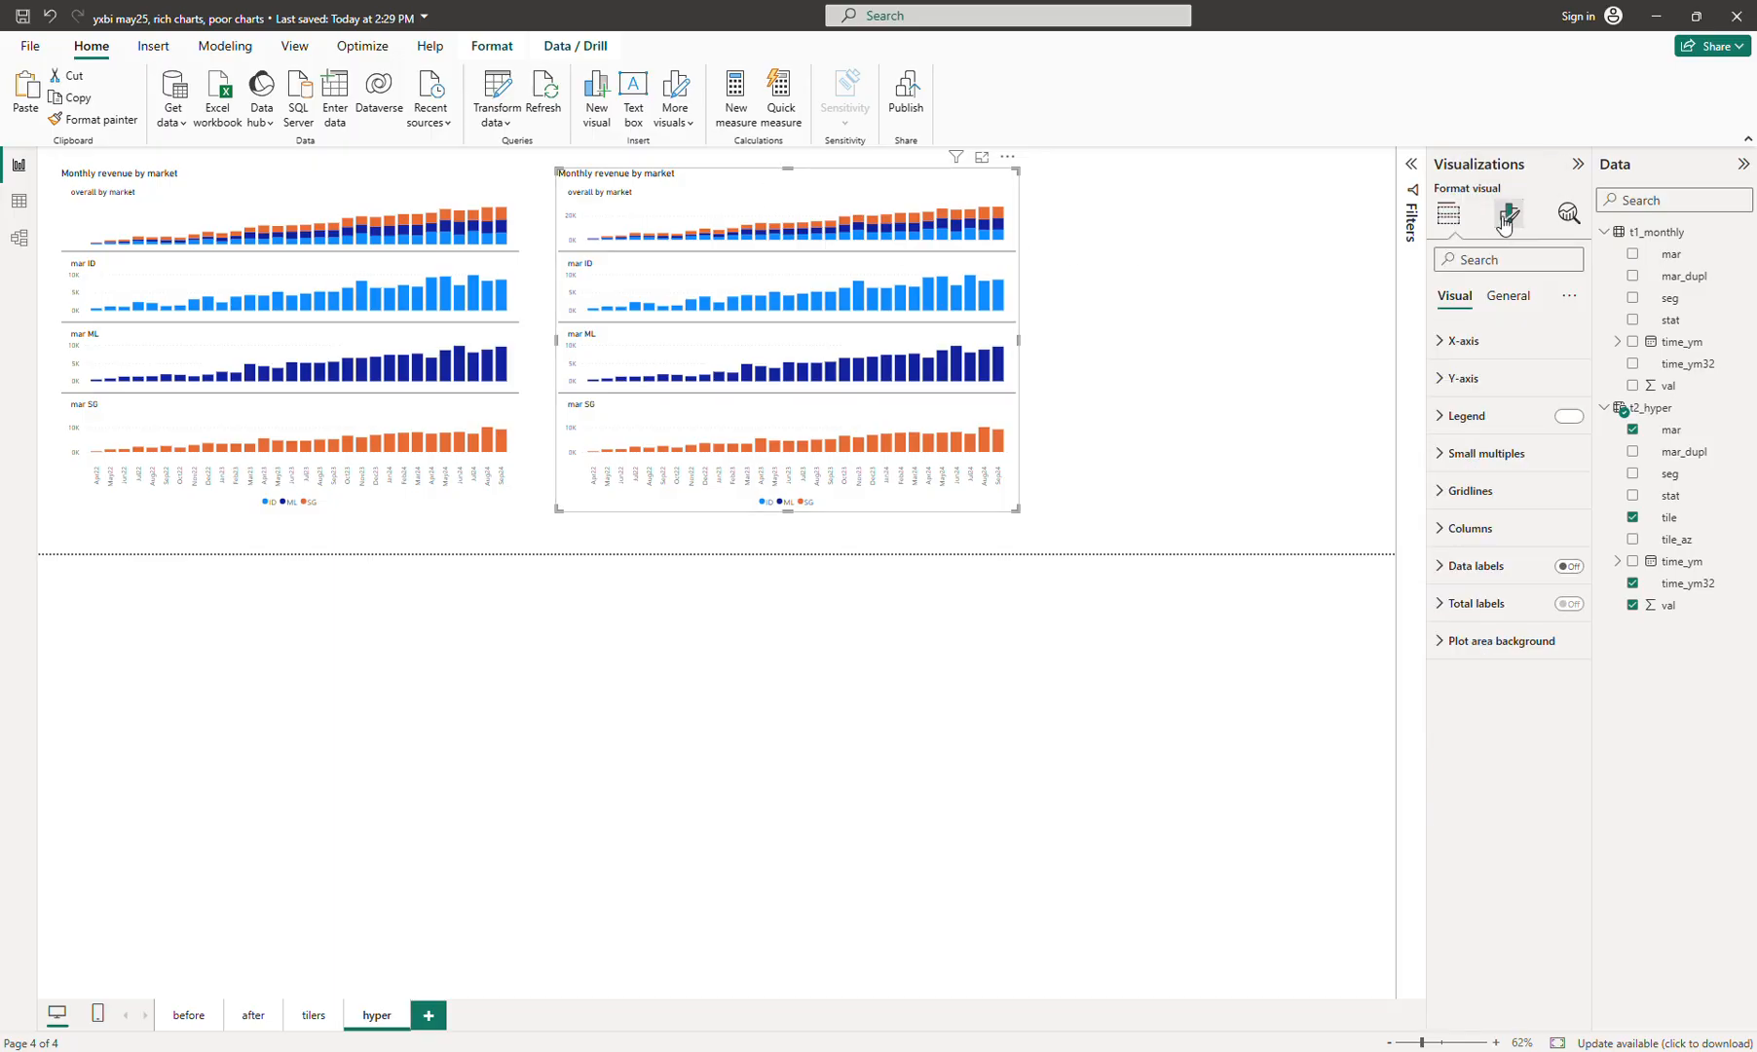
click(1449, 218)
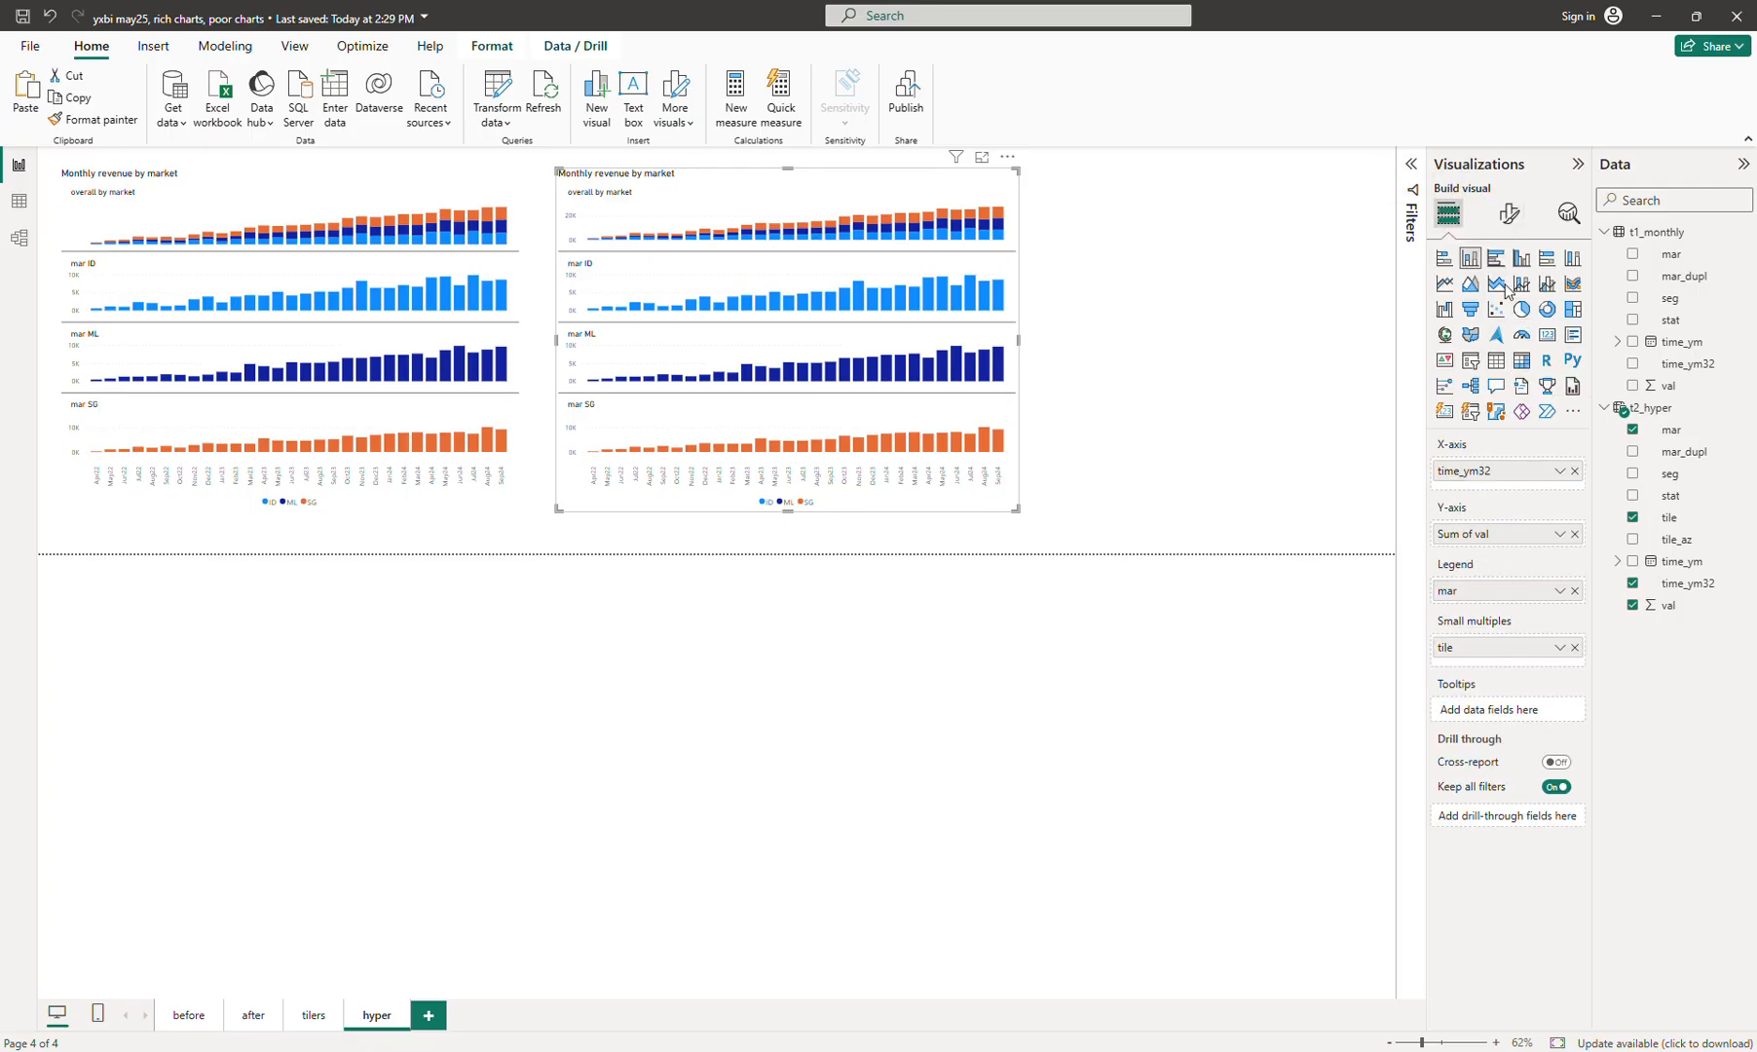
click(1444, 283)
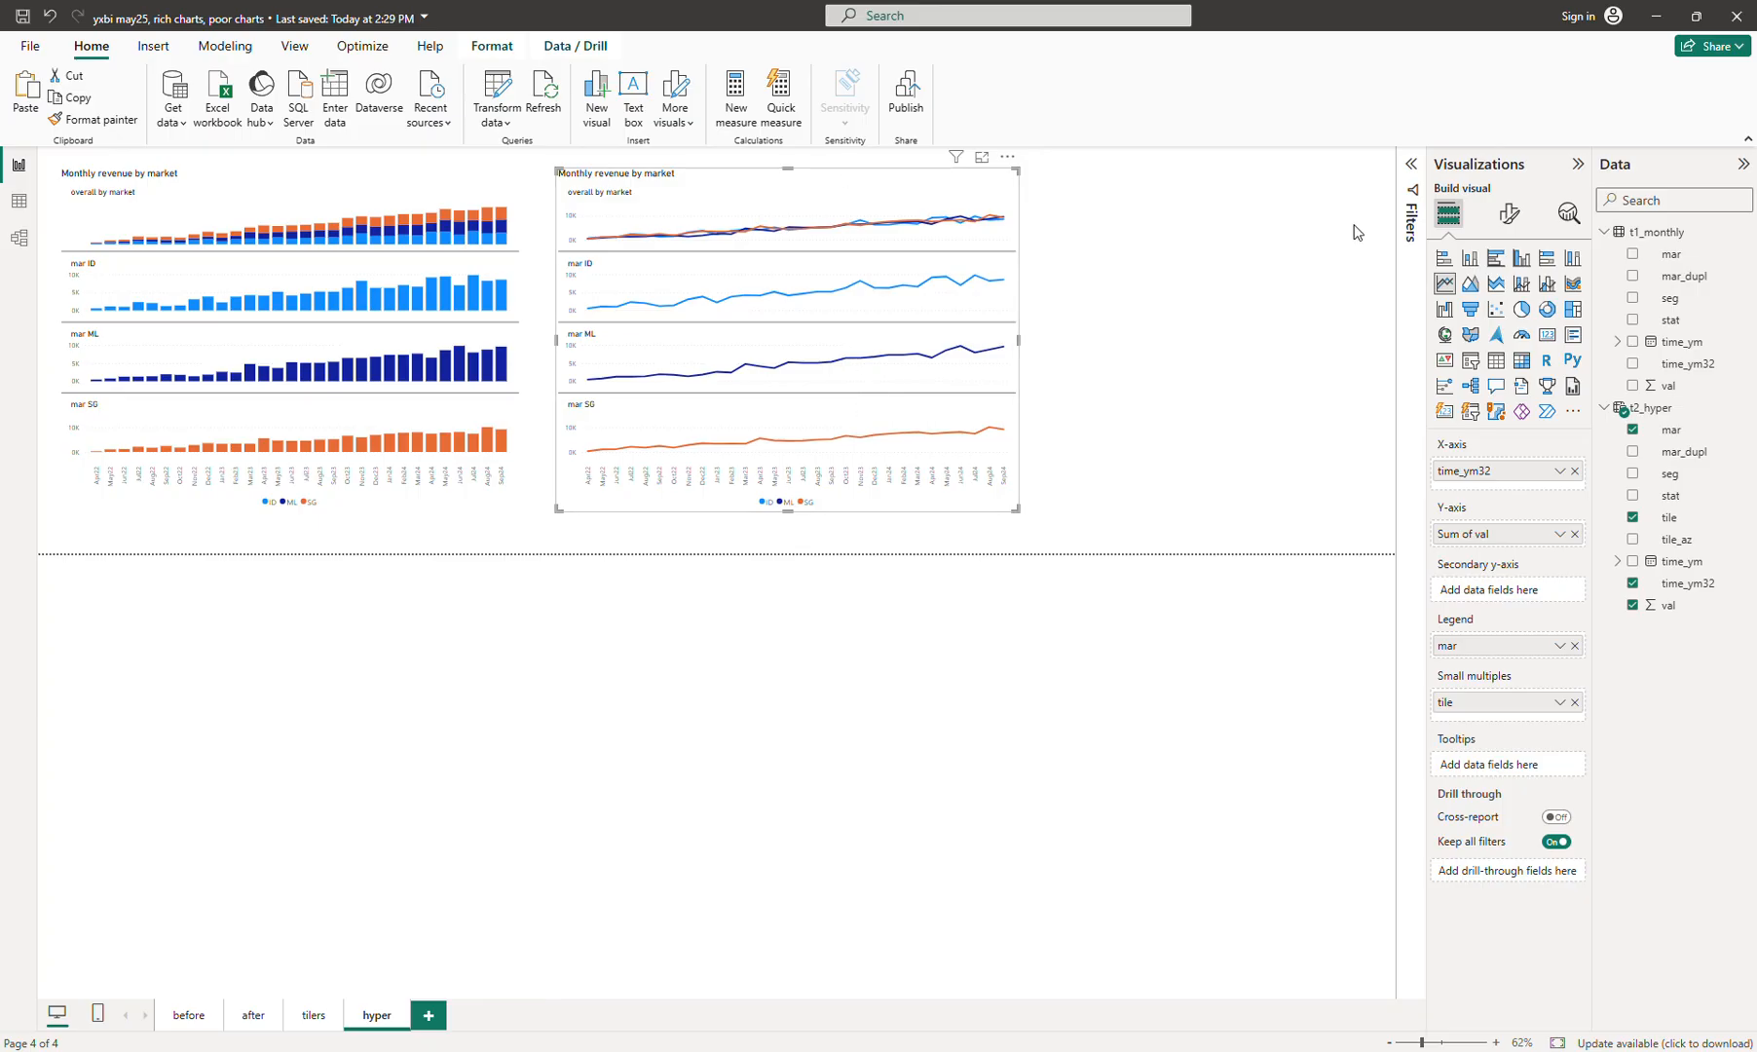
click(1510, 214)
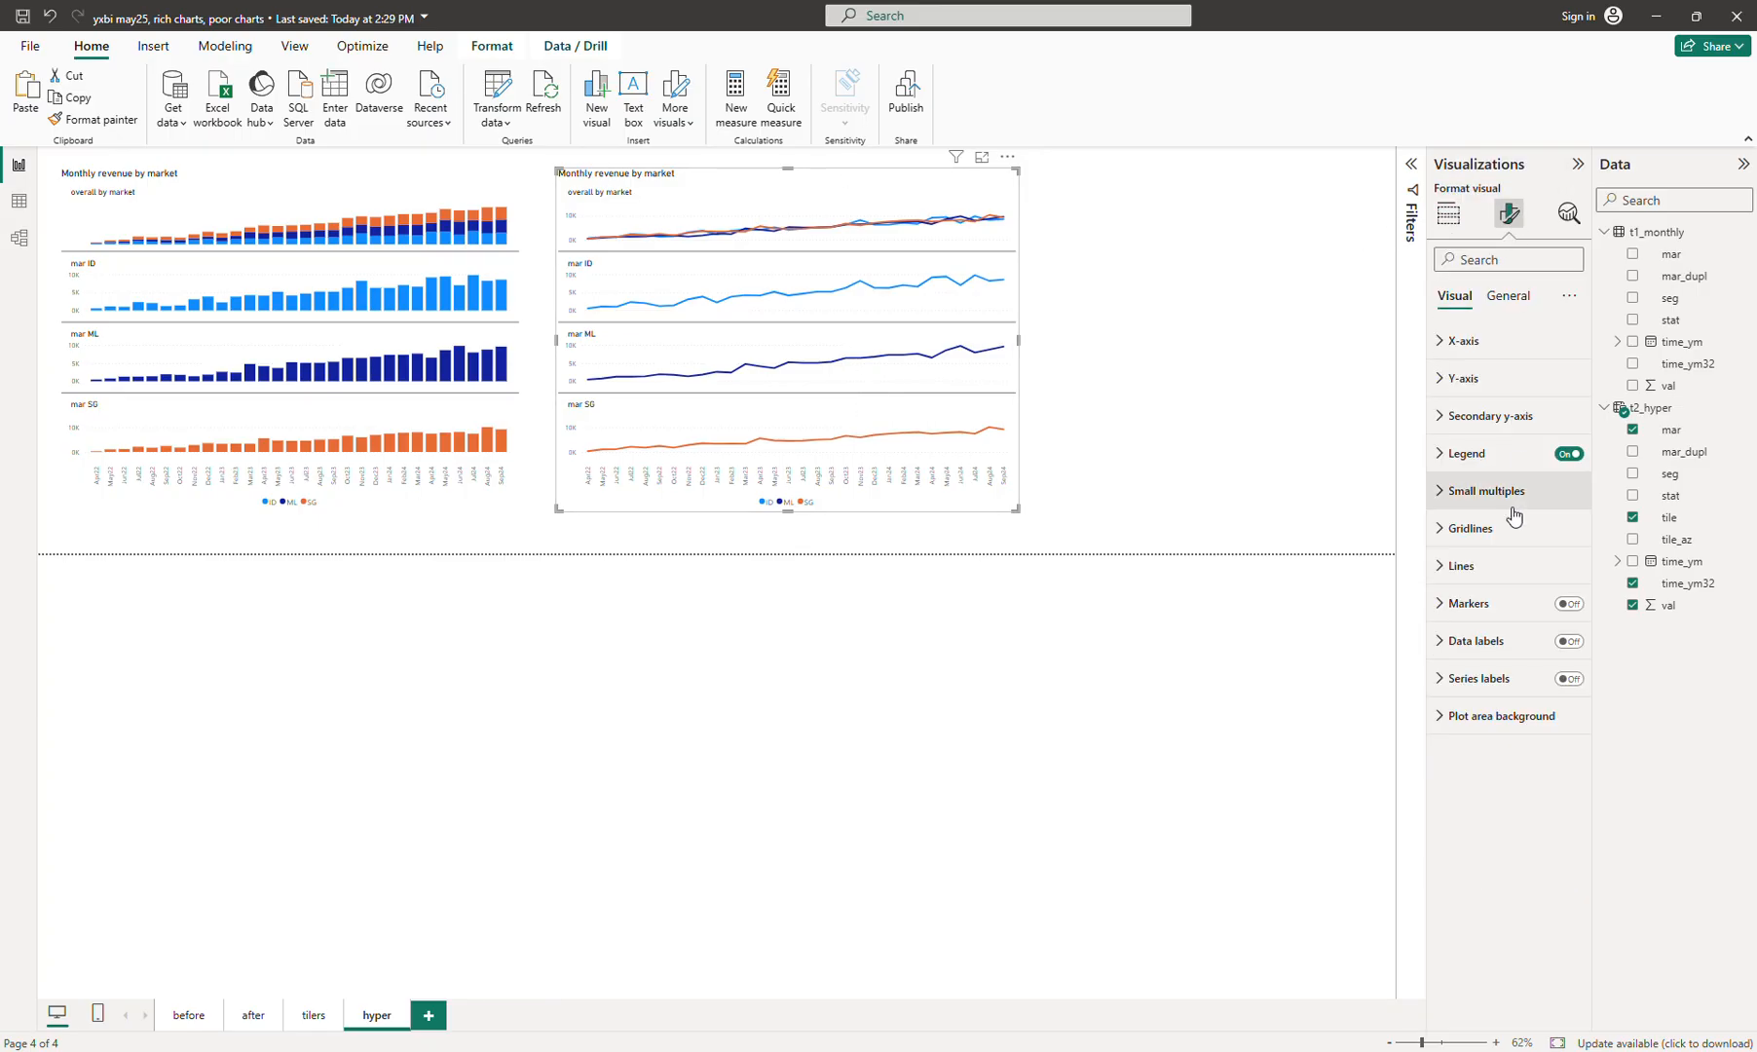
click(1569, 604)
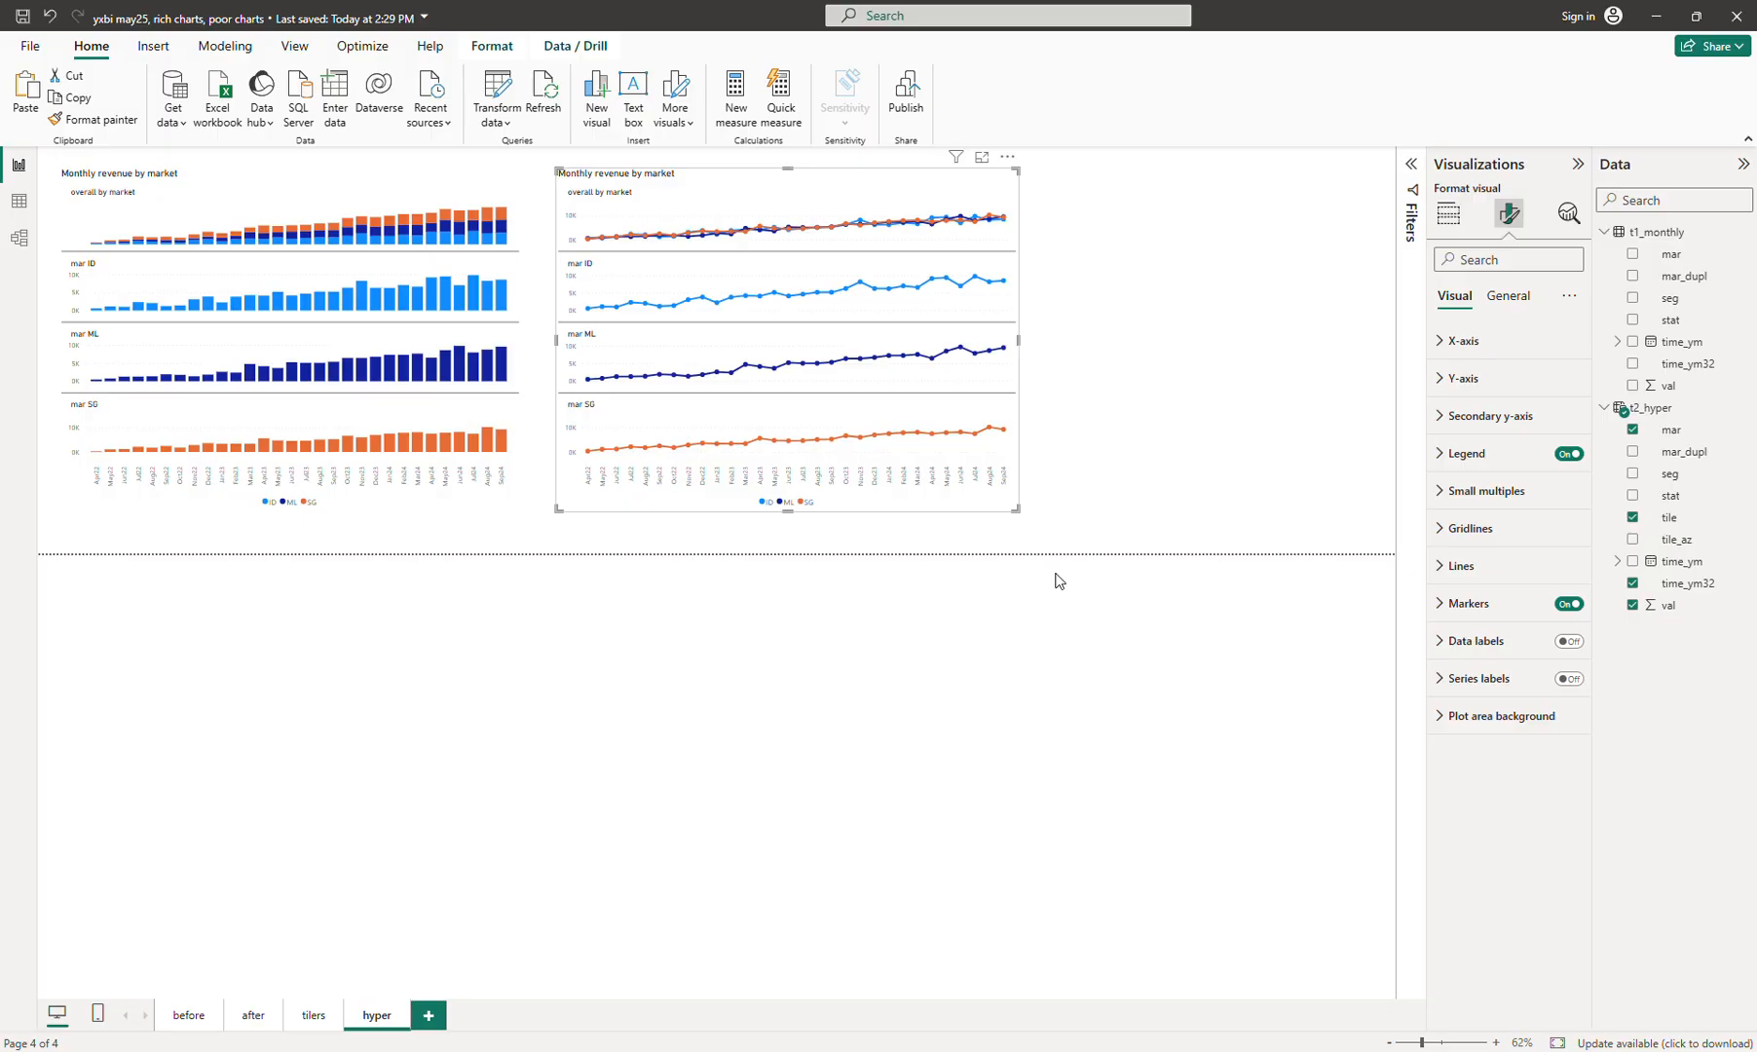
click(1071, 464)
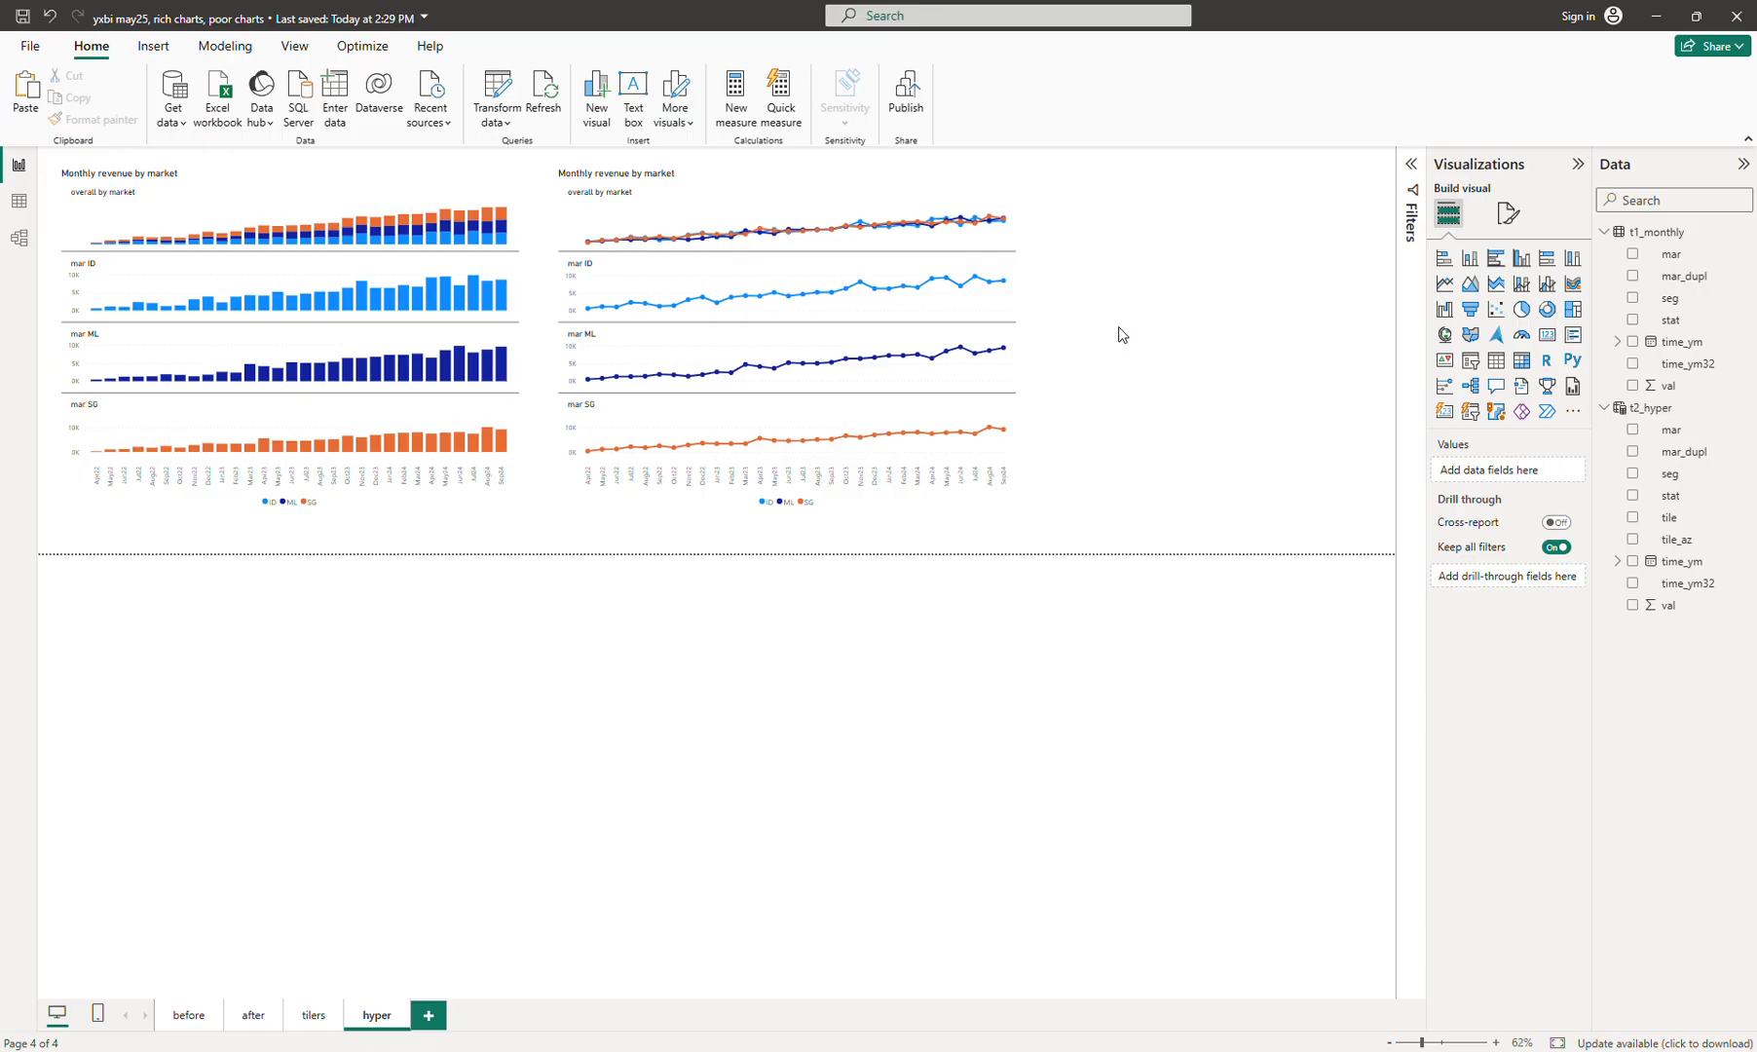
Shift the stacked column chart slightly left and move the line chart closer to it, keeping their tops aligned
click(352, 183)
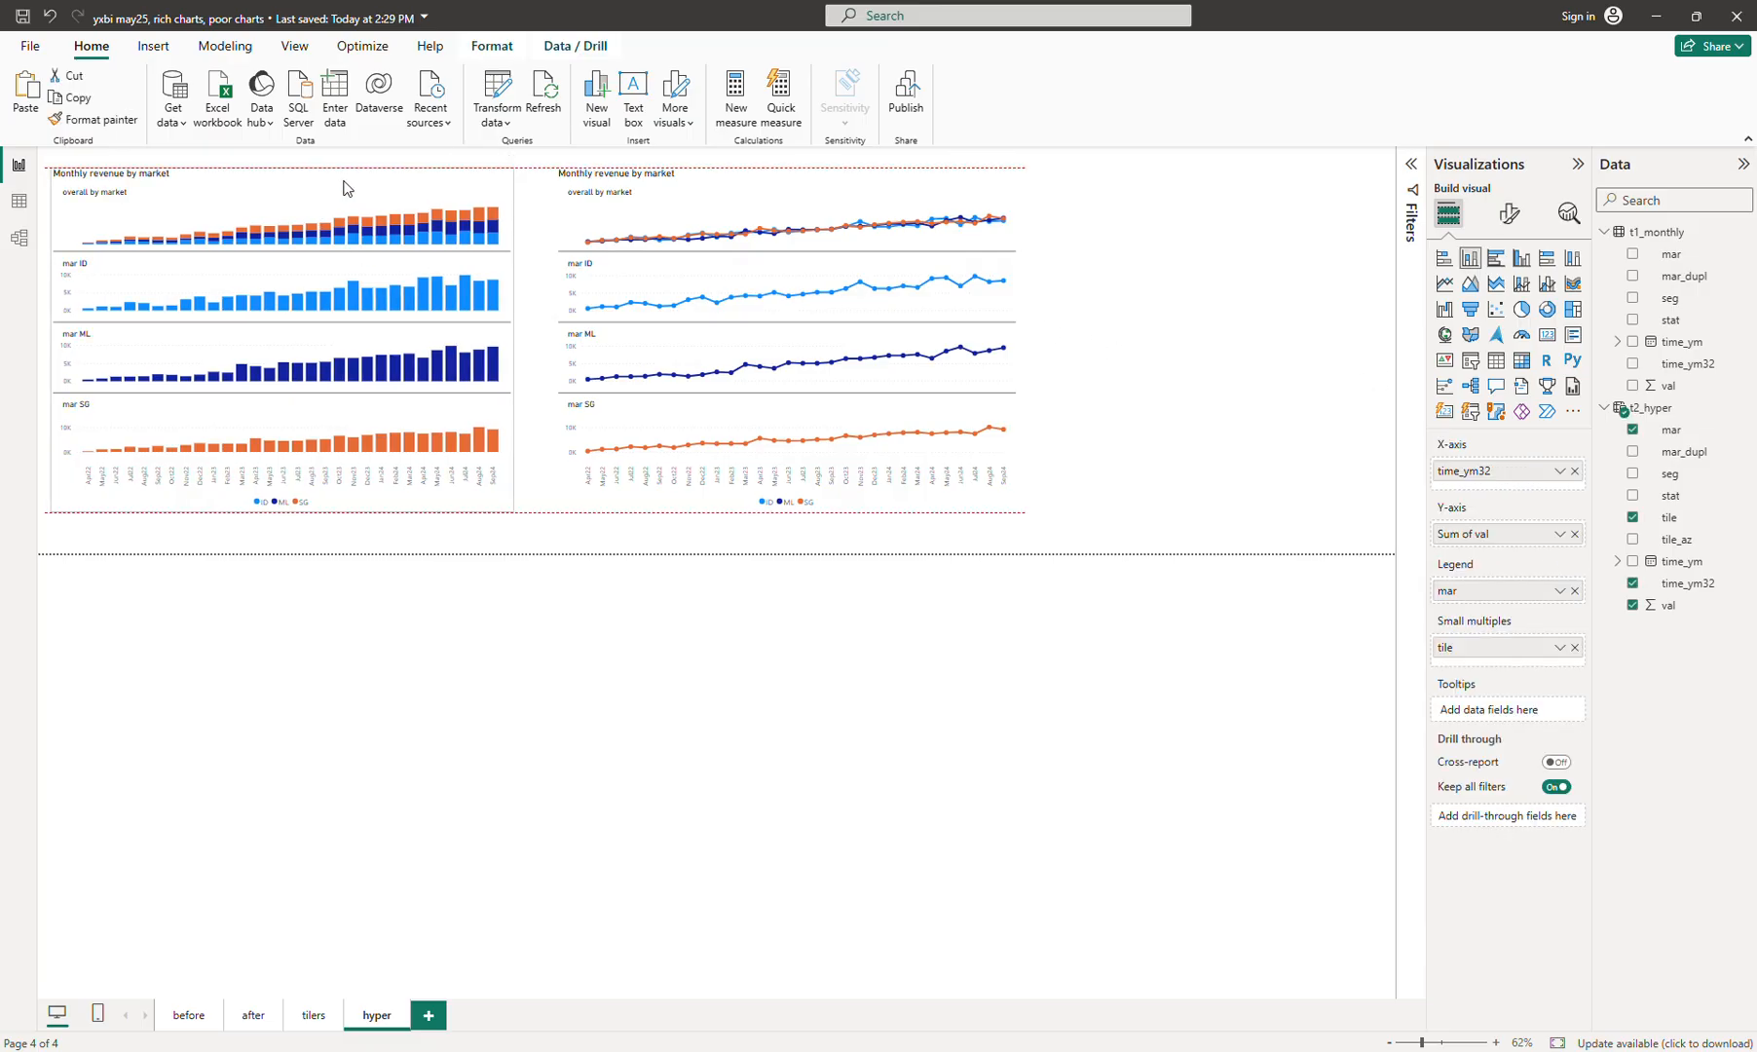
drag(741, 178, 718, 179)
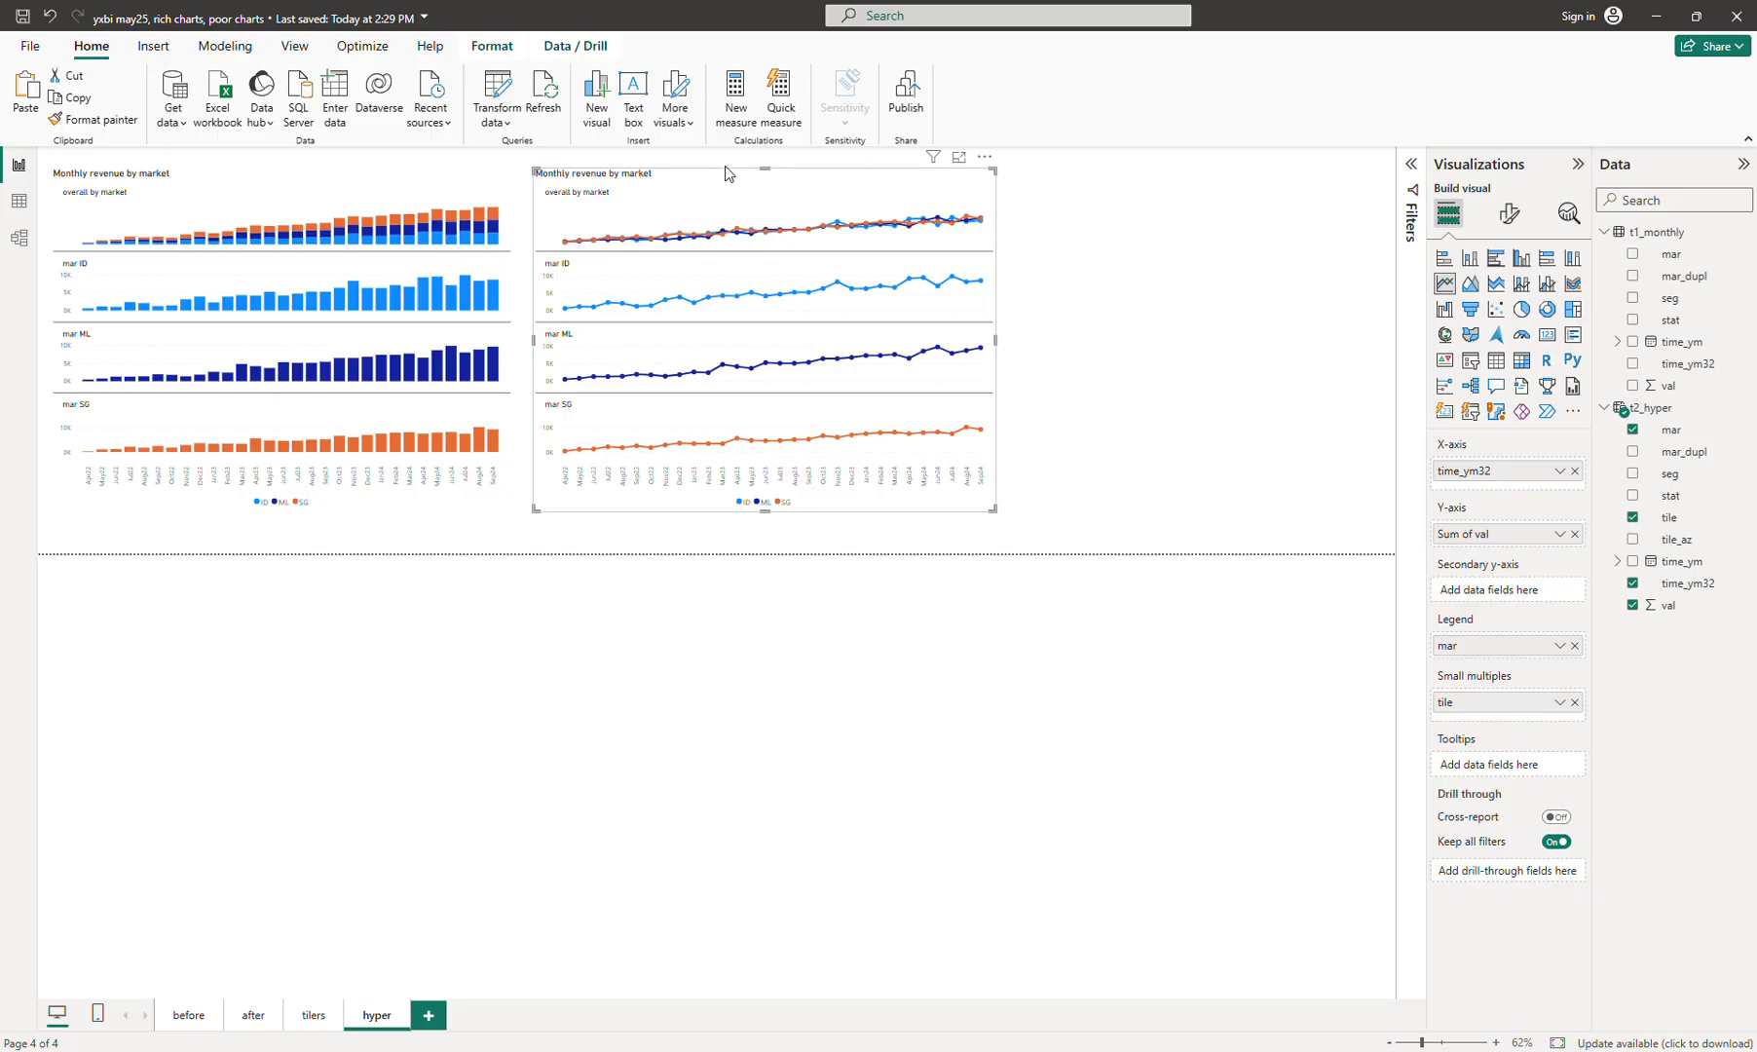
click(1181, 326)
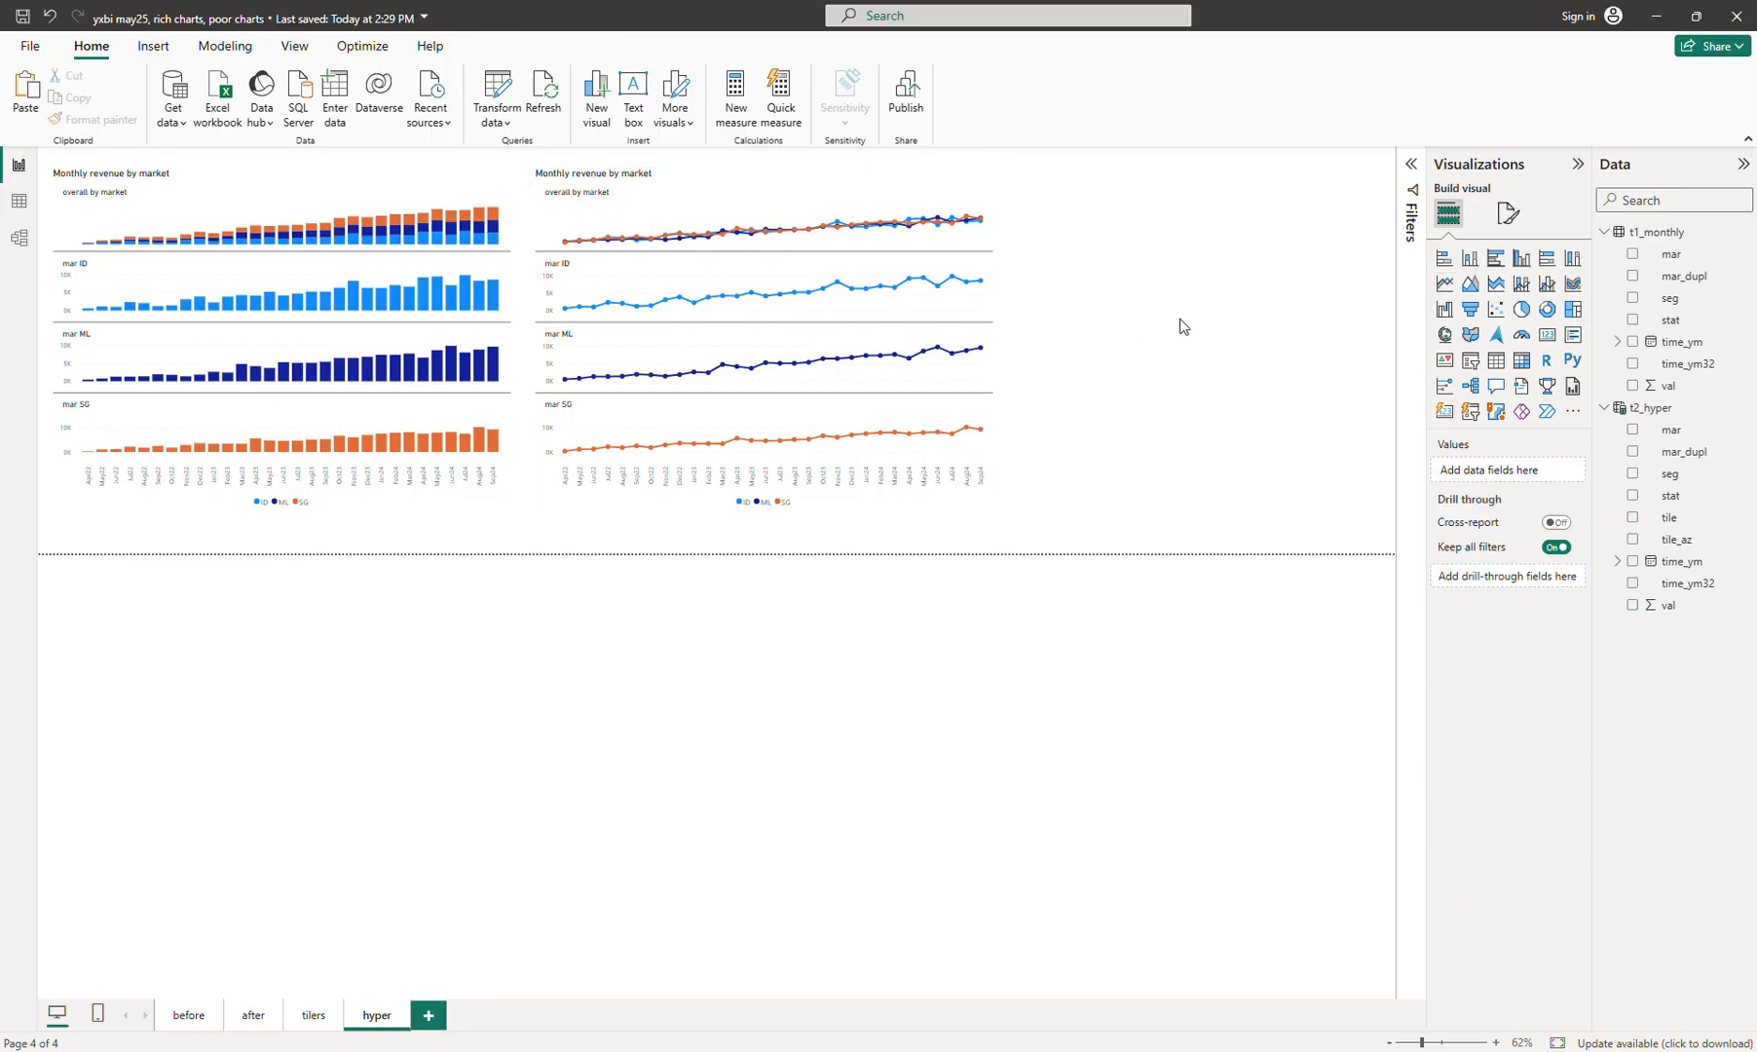
Set the hyper page's canvas height to 1500 px
click(1506, 216)
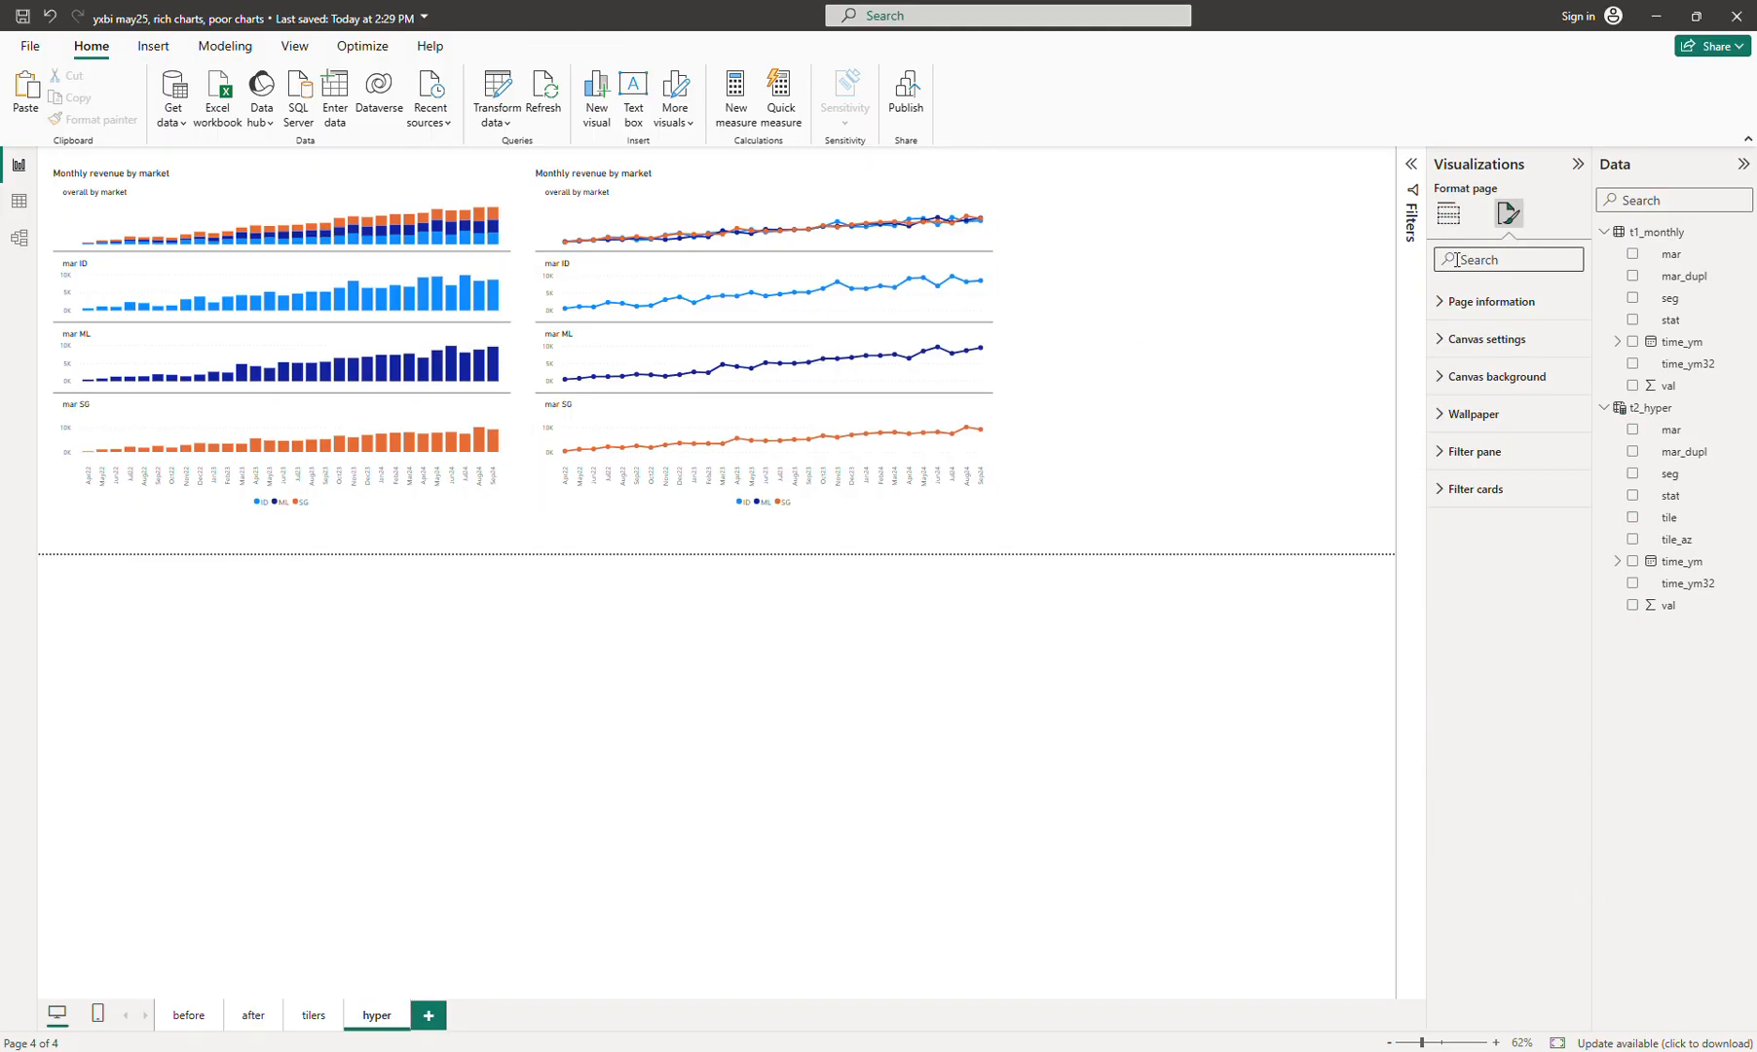
click(1466, 339)
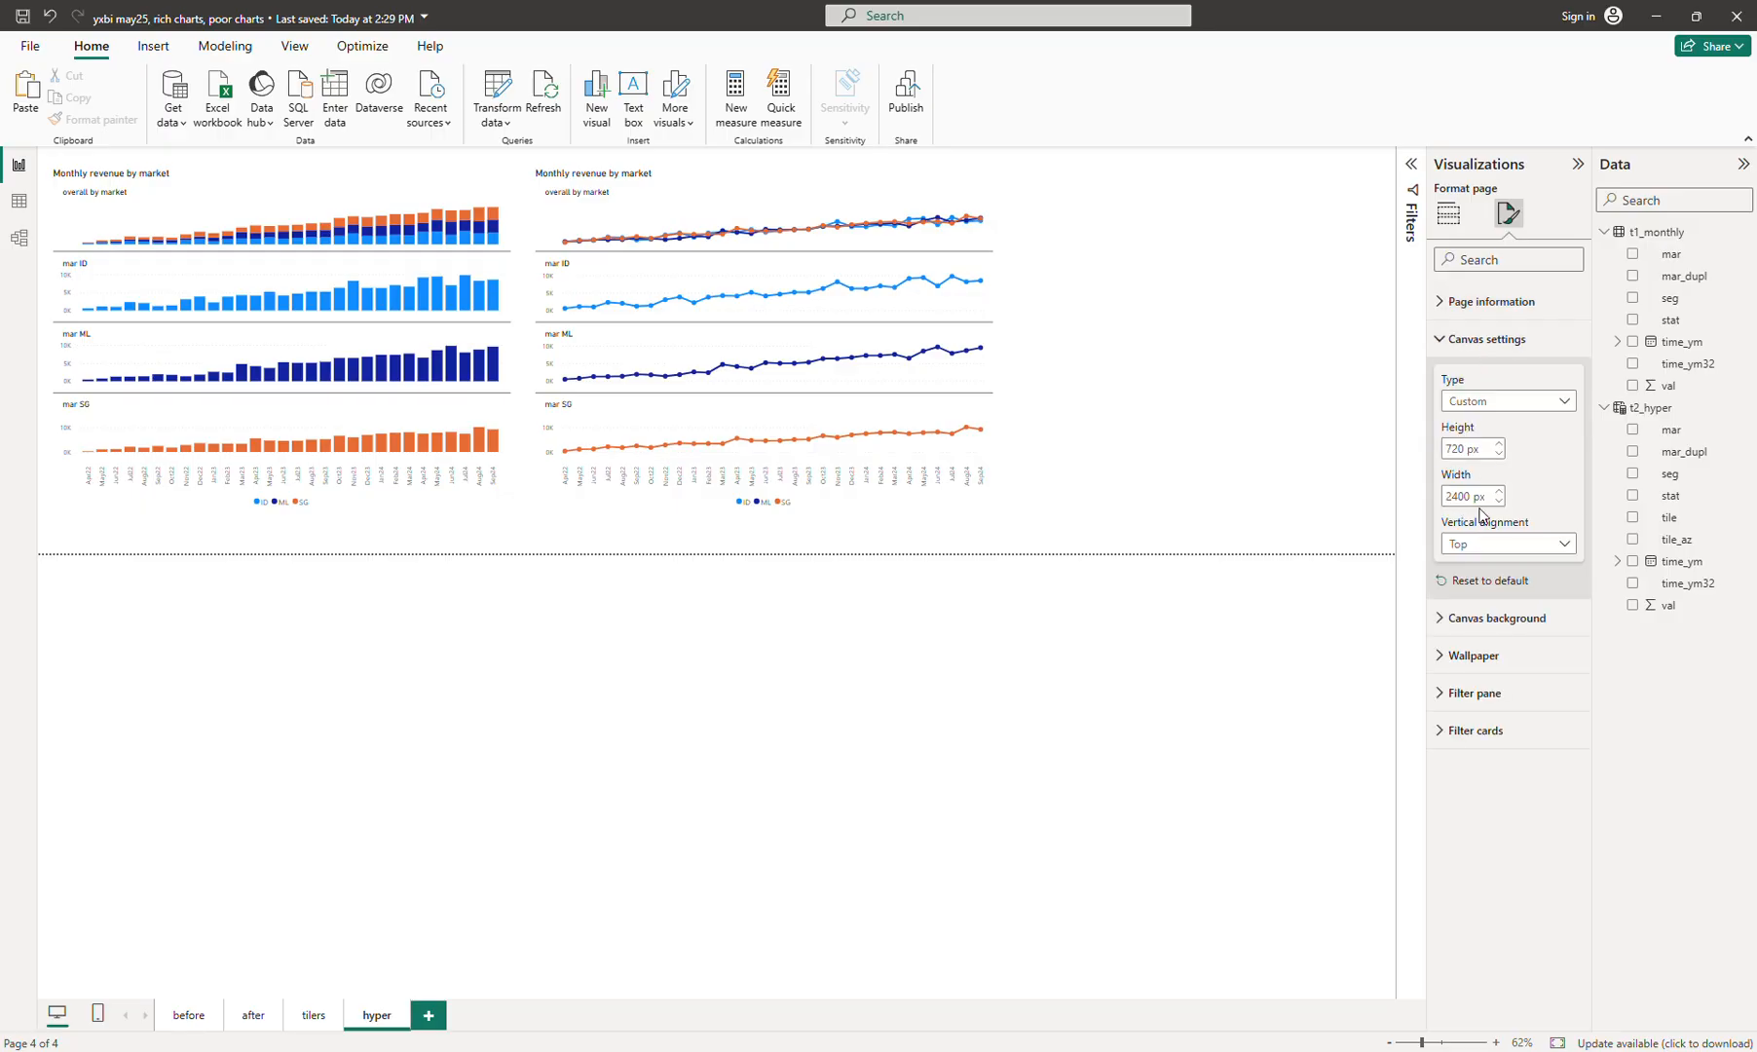
double_click(1455, 448)
text(1)
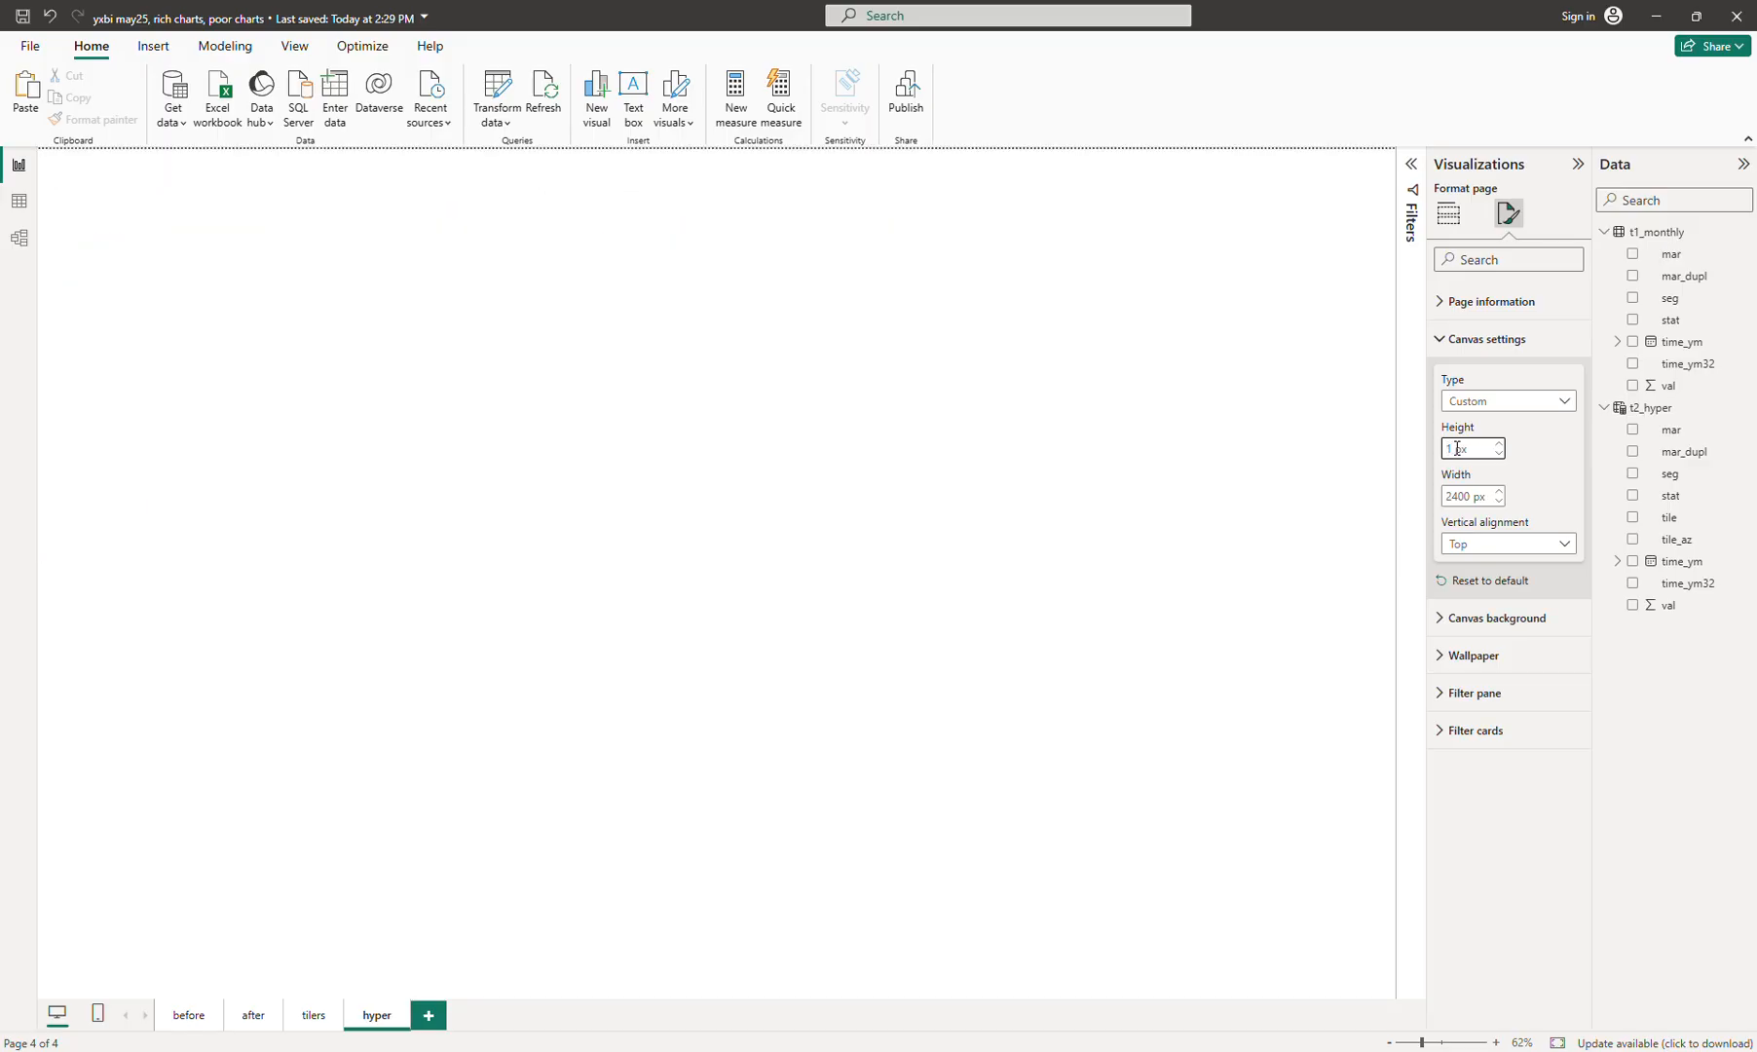
text(500)
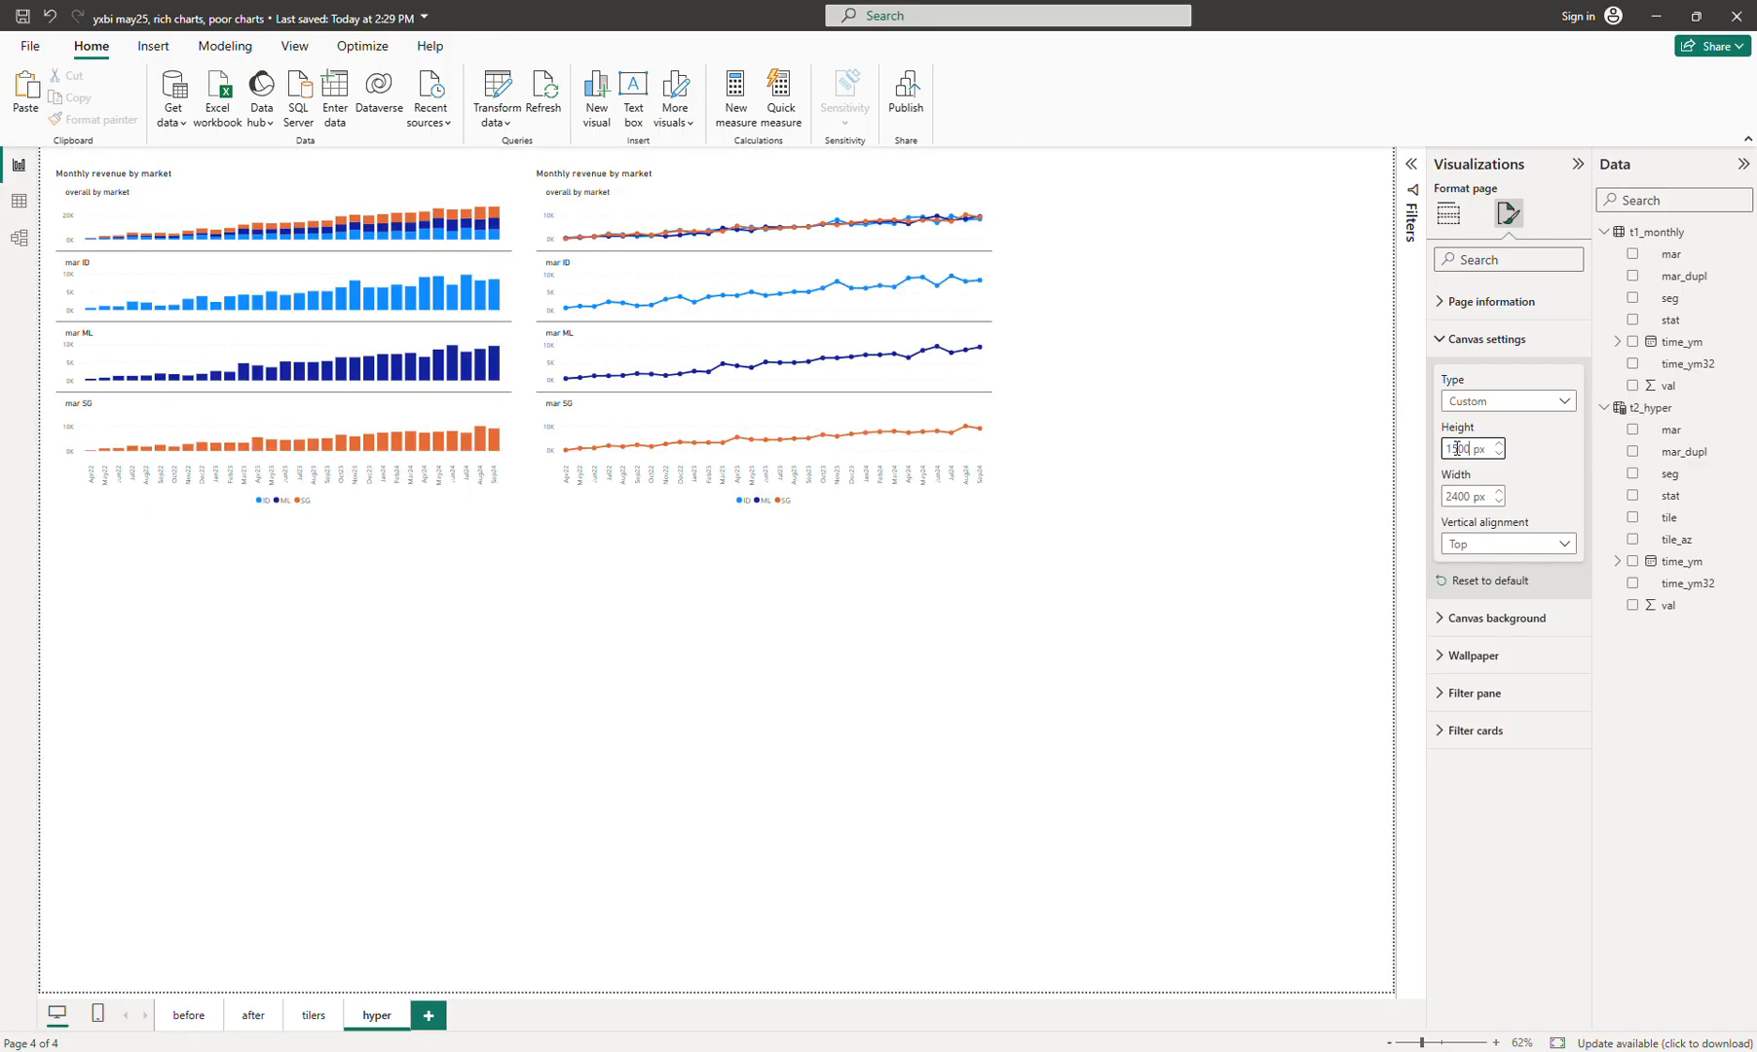
click(735, 663)
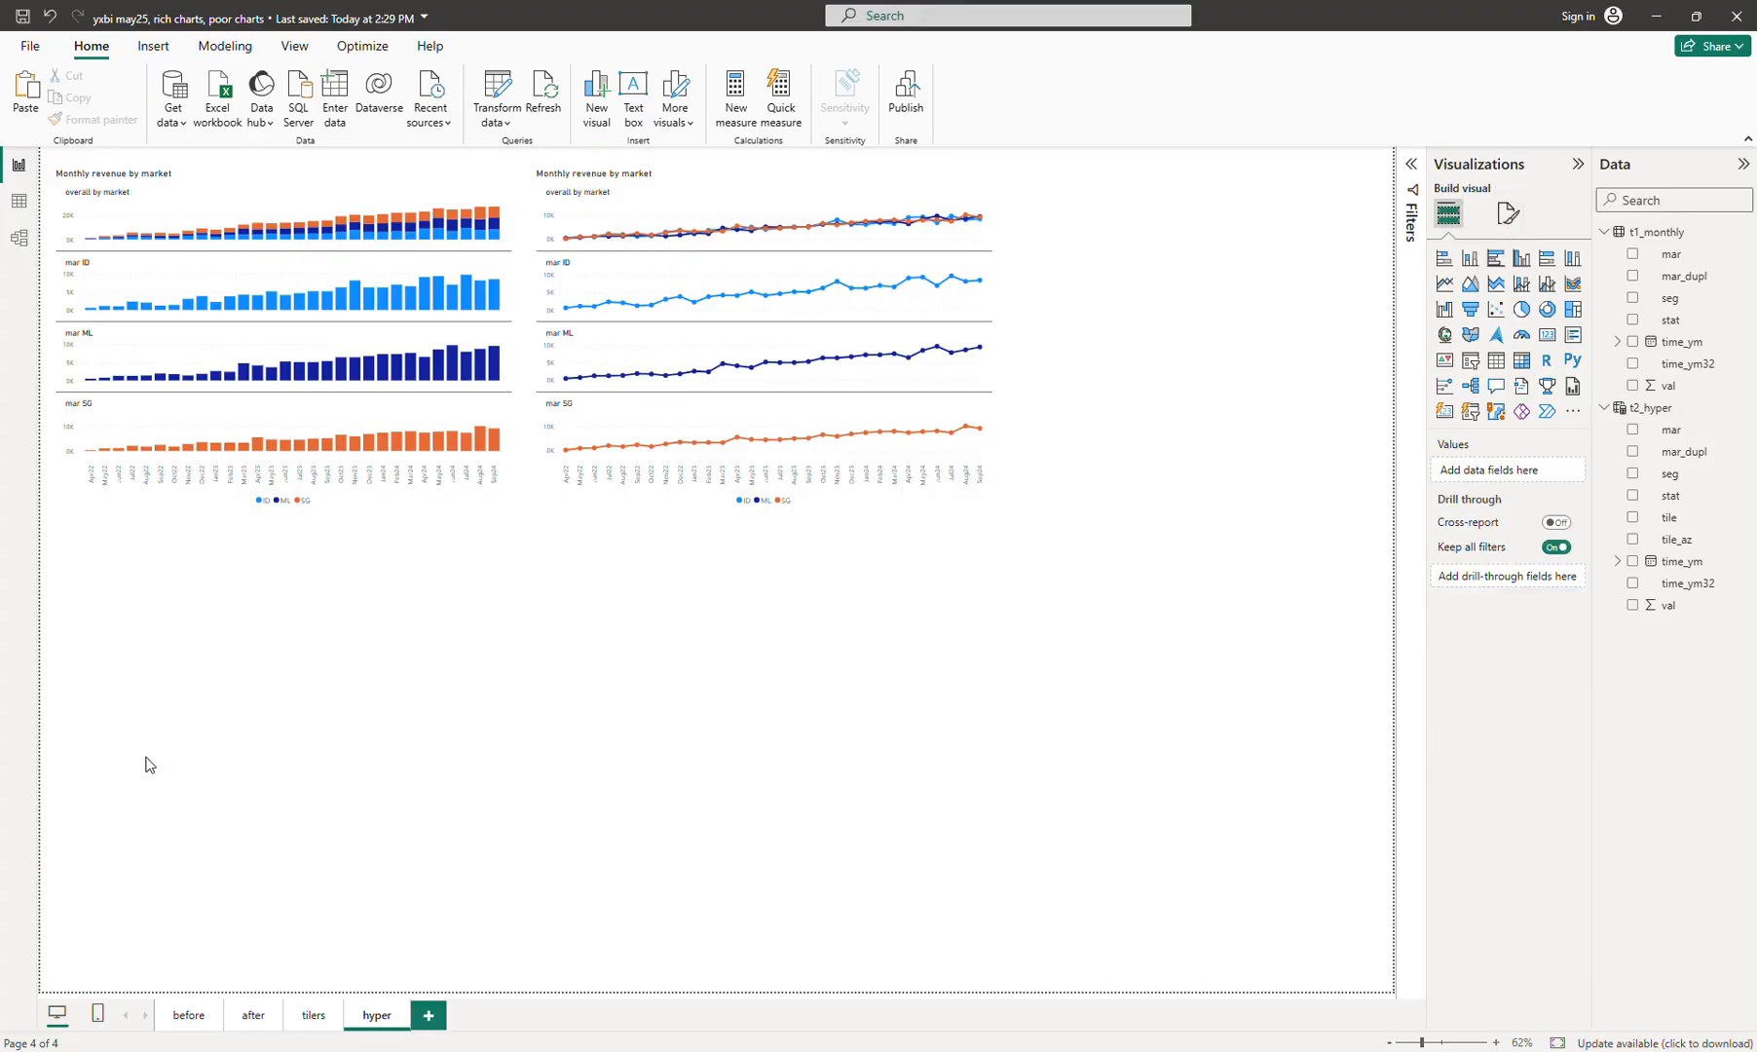
Duplicate the line chart, place the copy below the stacked column chart, and convert it to a clustered column chart
click(866, 180)
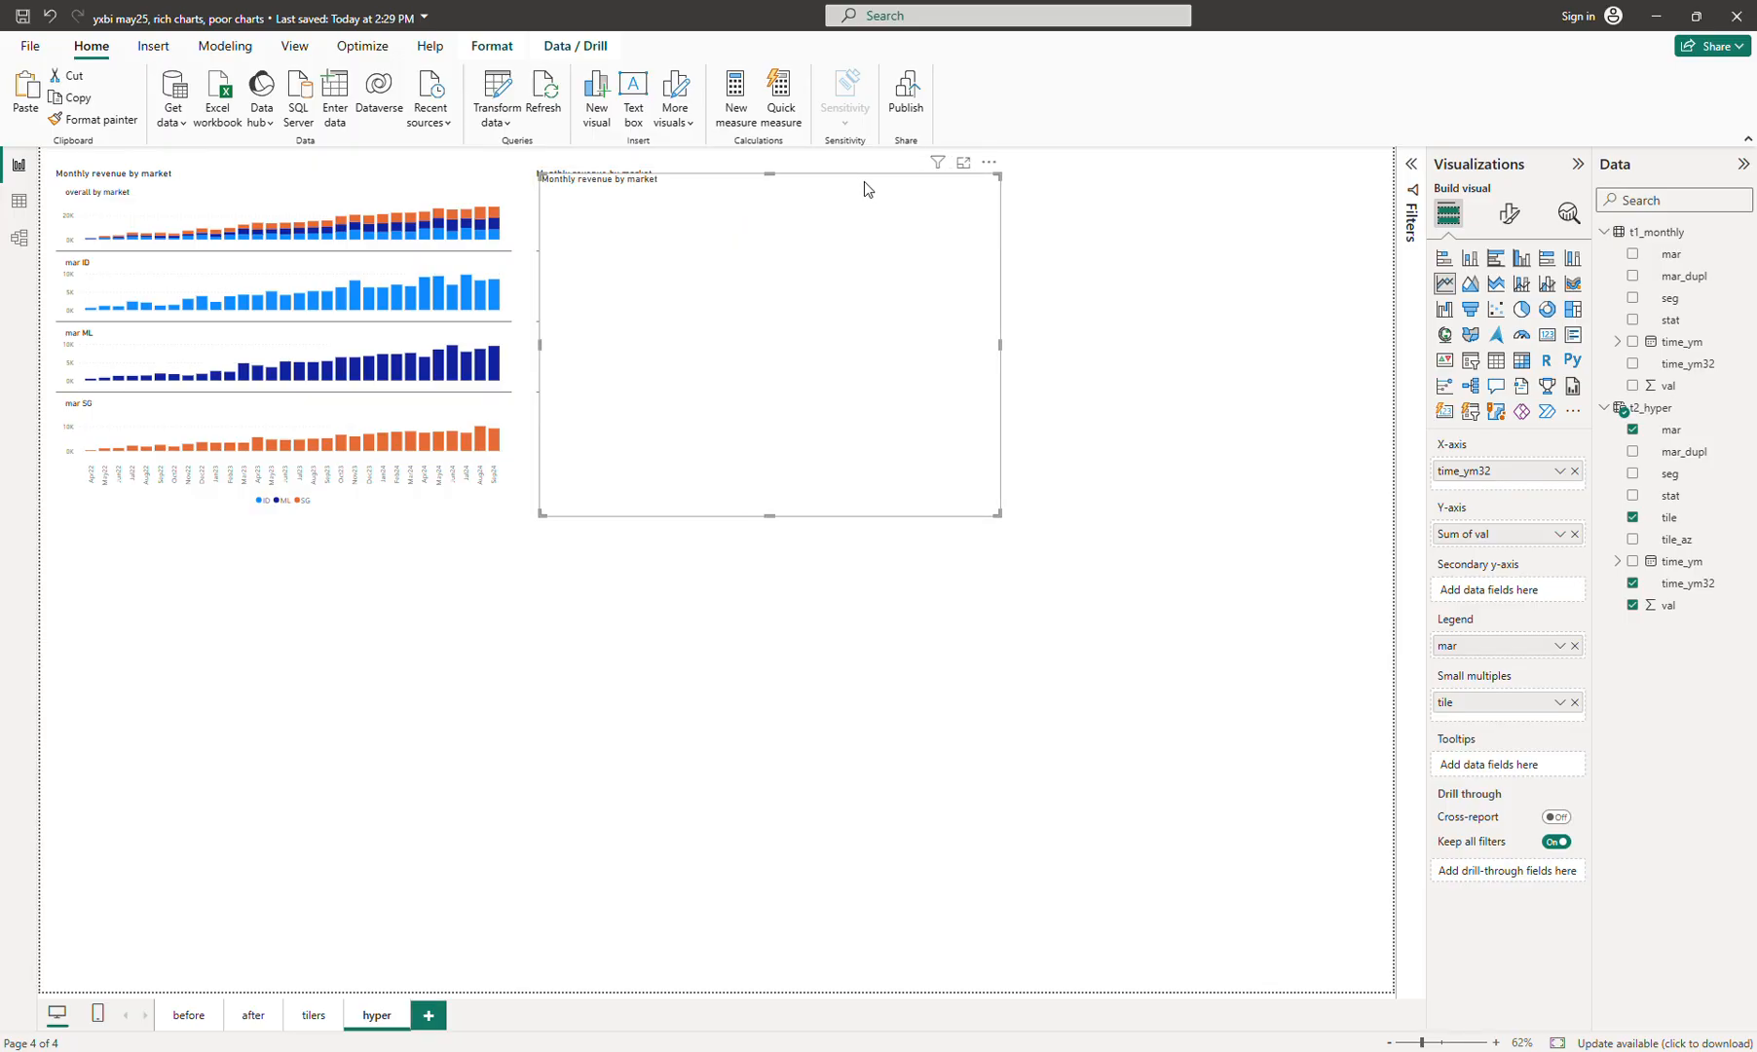
drag(856, 183, 362, 533)
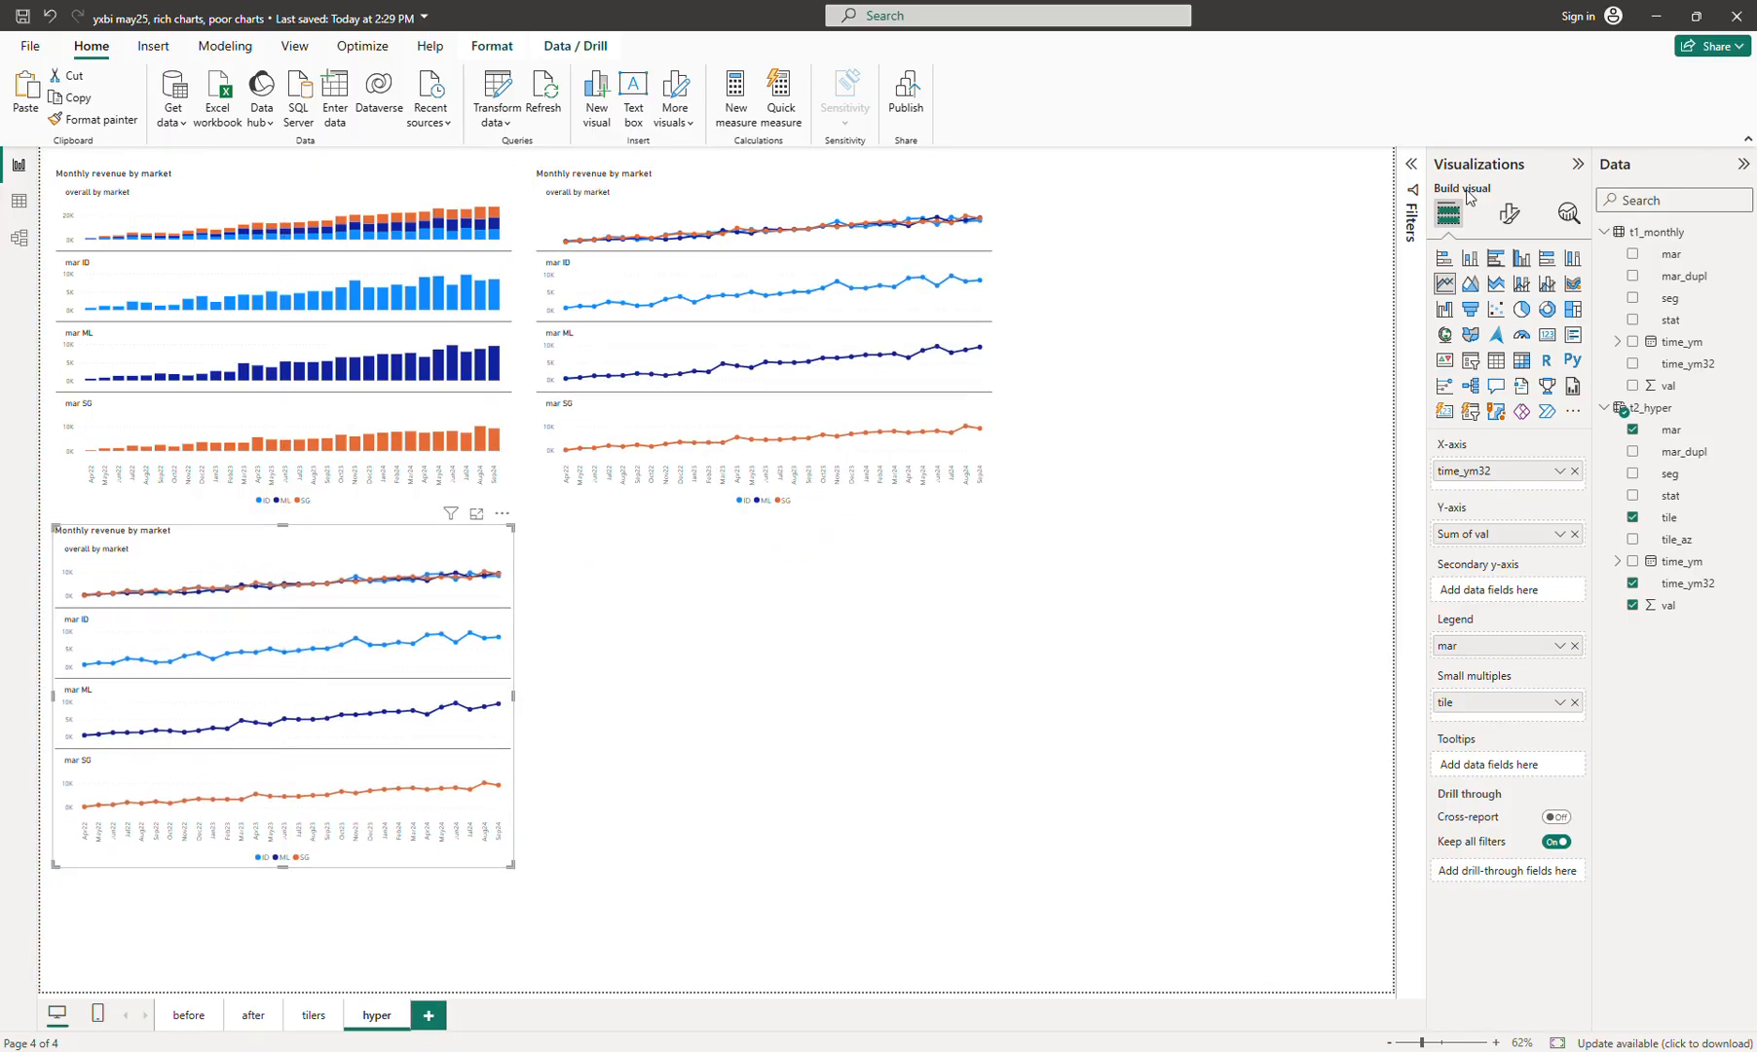
click(1523, 265)
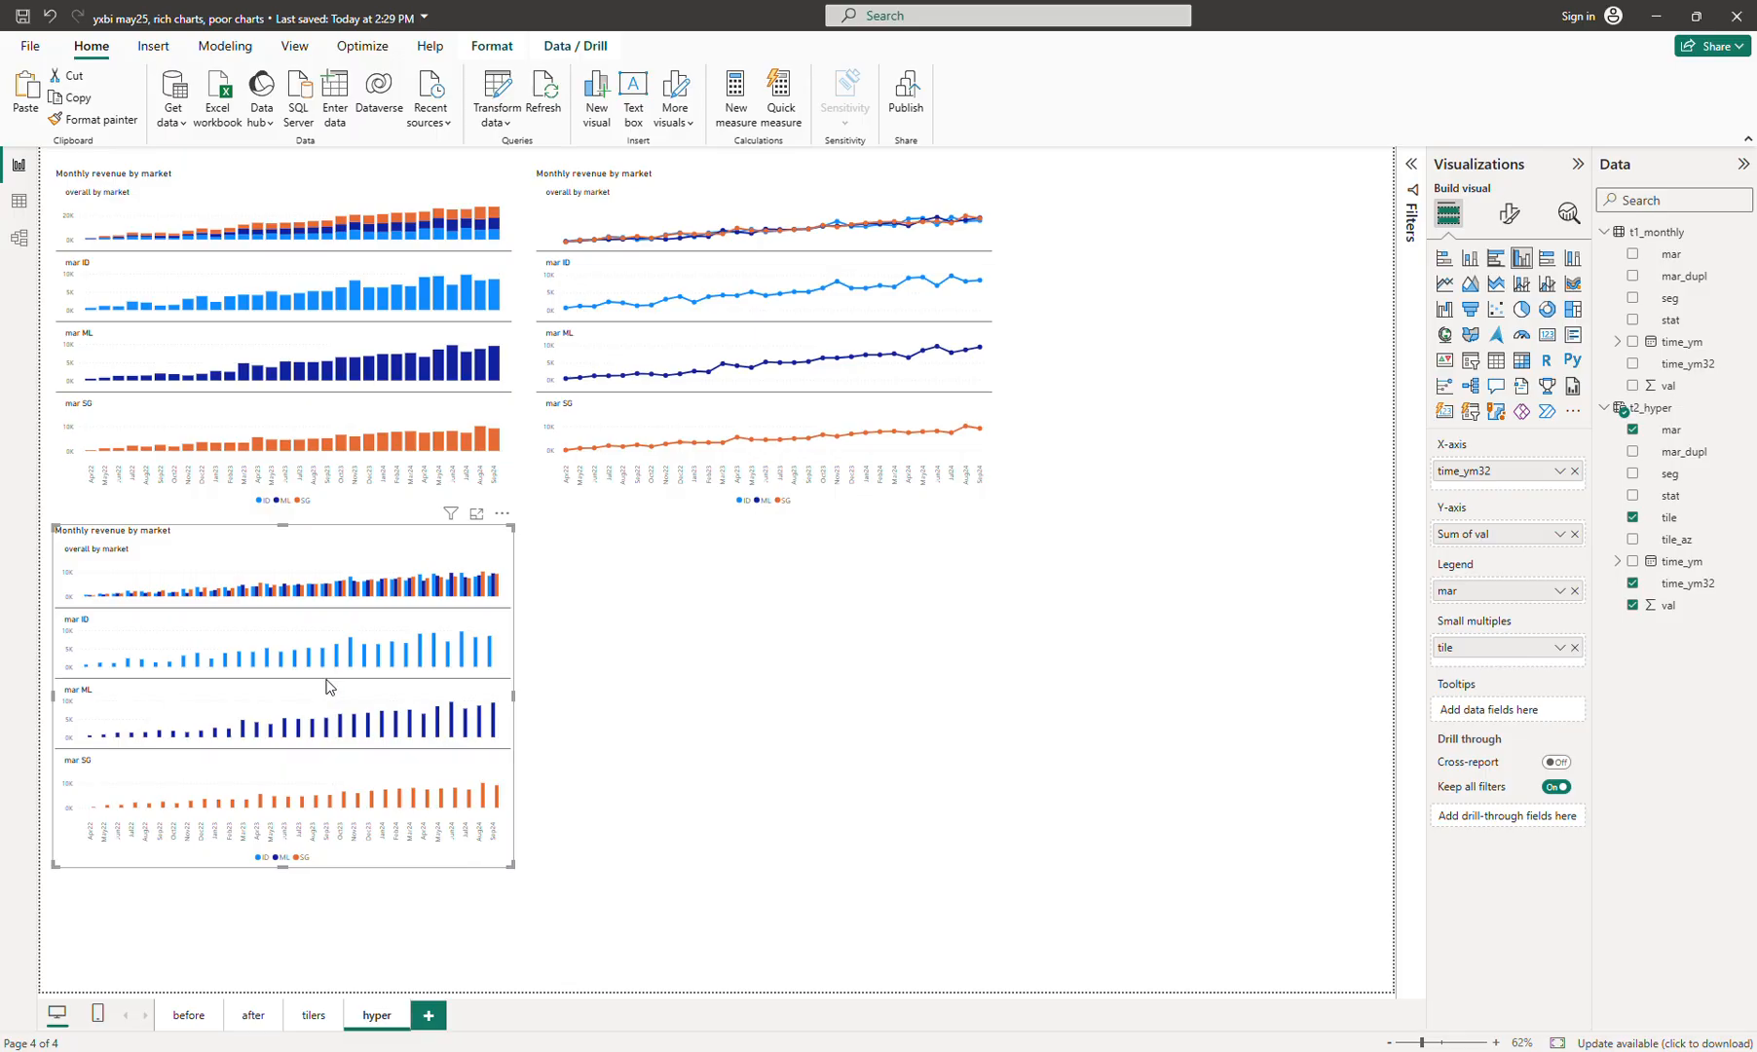
click(638, 701)
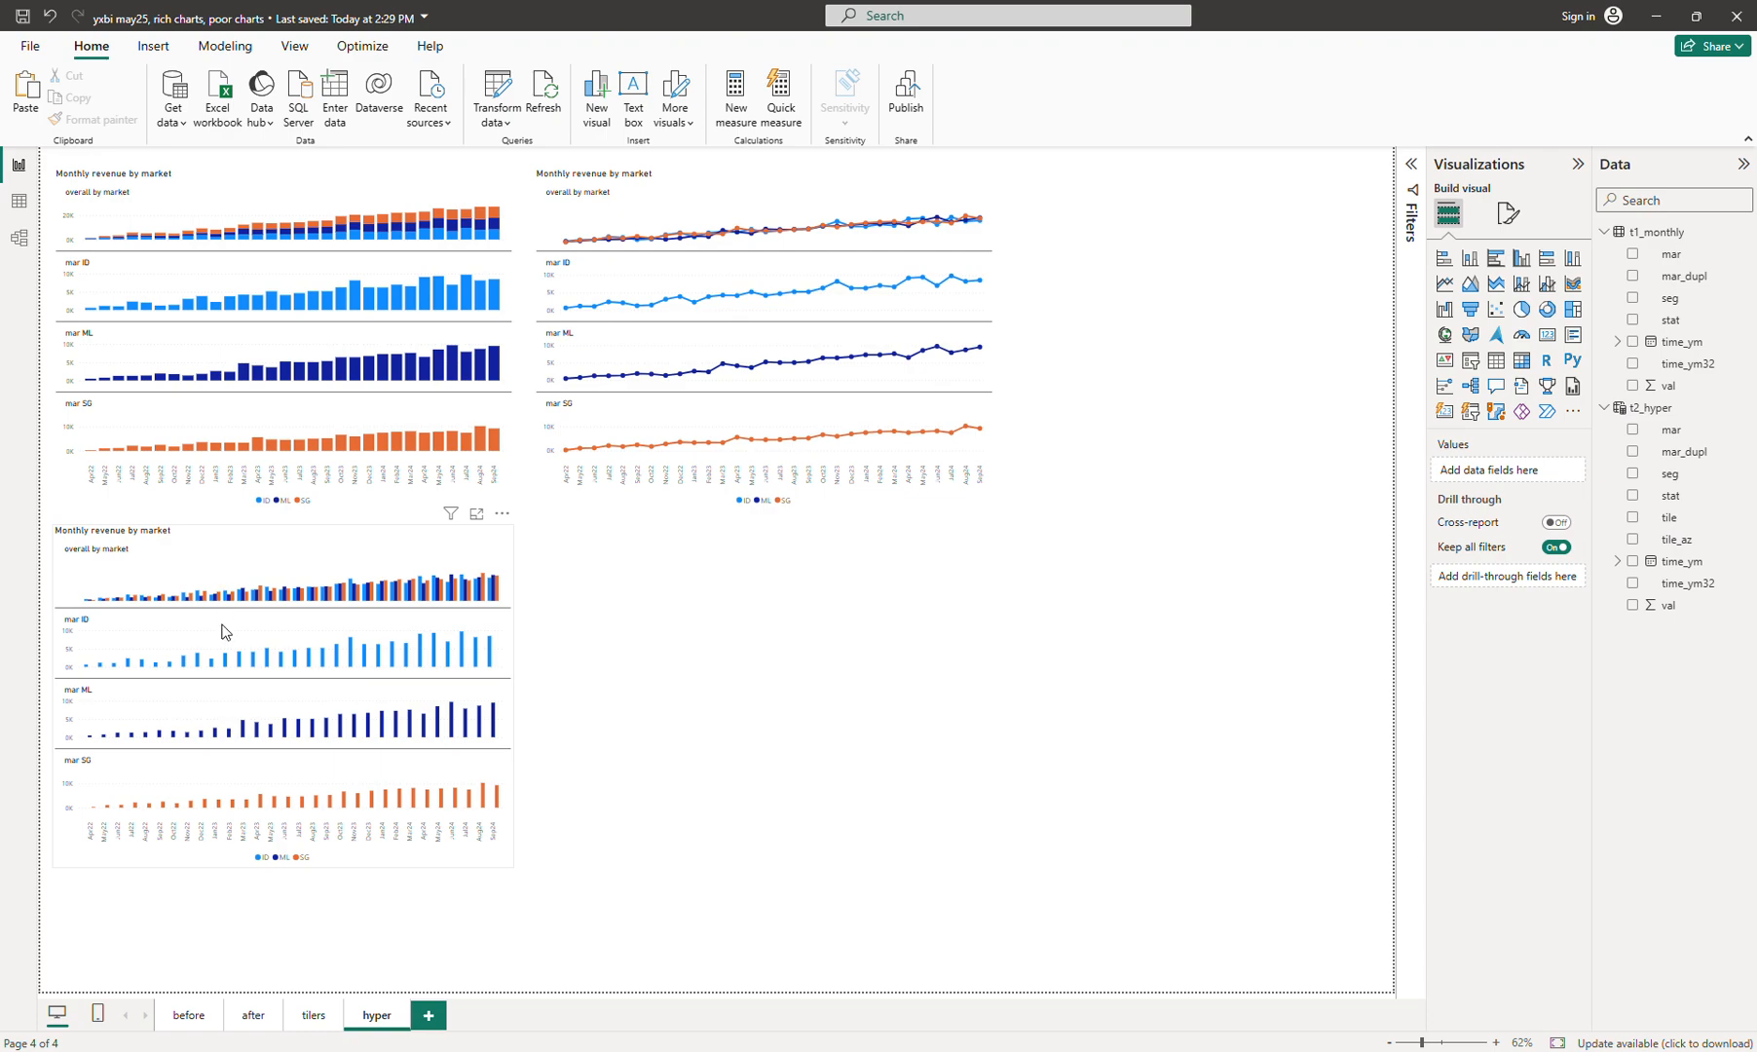
Set the page view to Actual size and examine the clustered column chart's overall by market tile against its market tiles
click(386, 548)
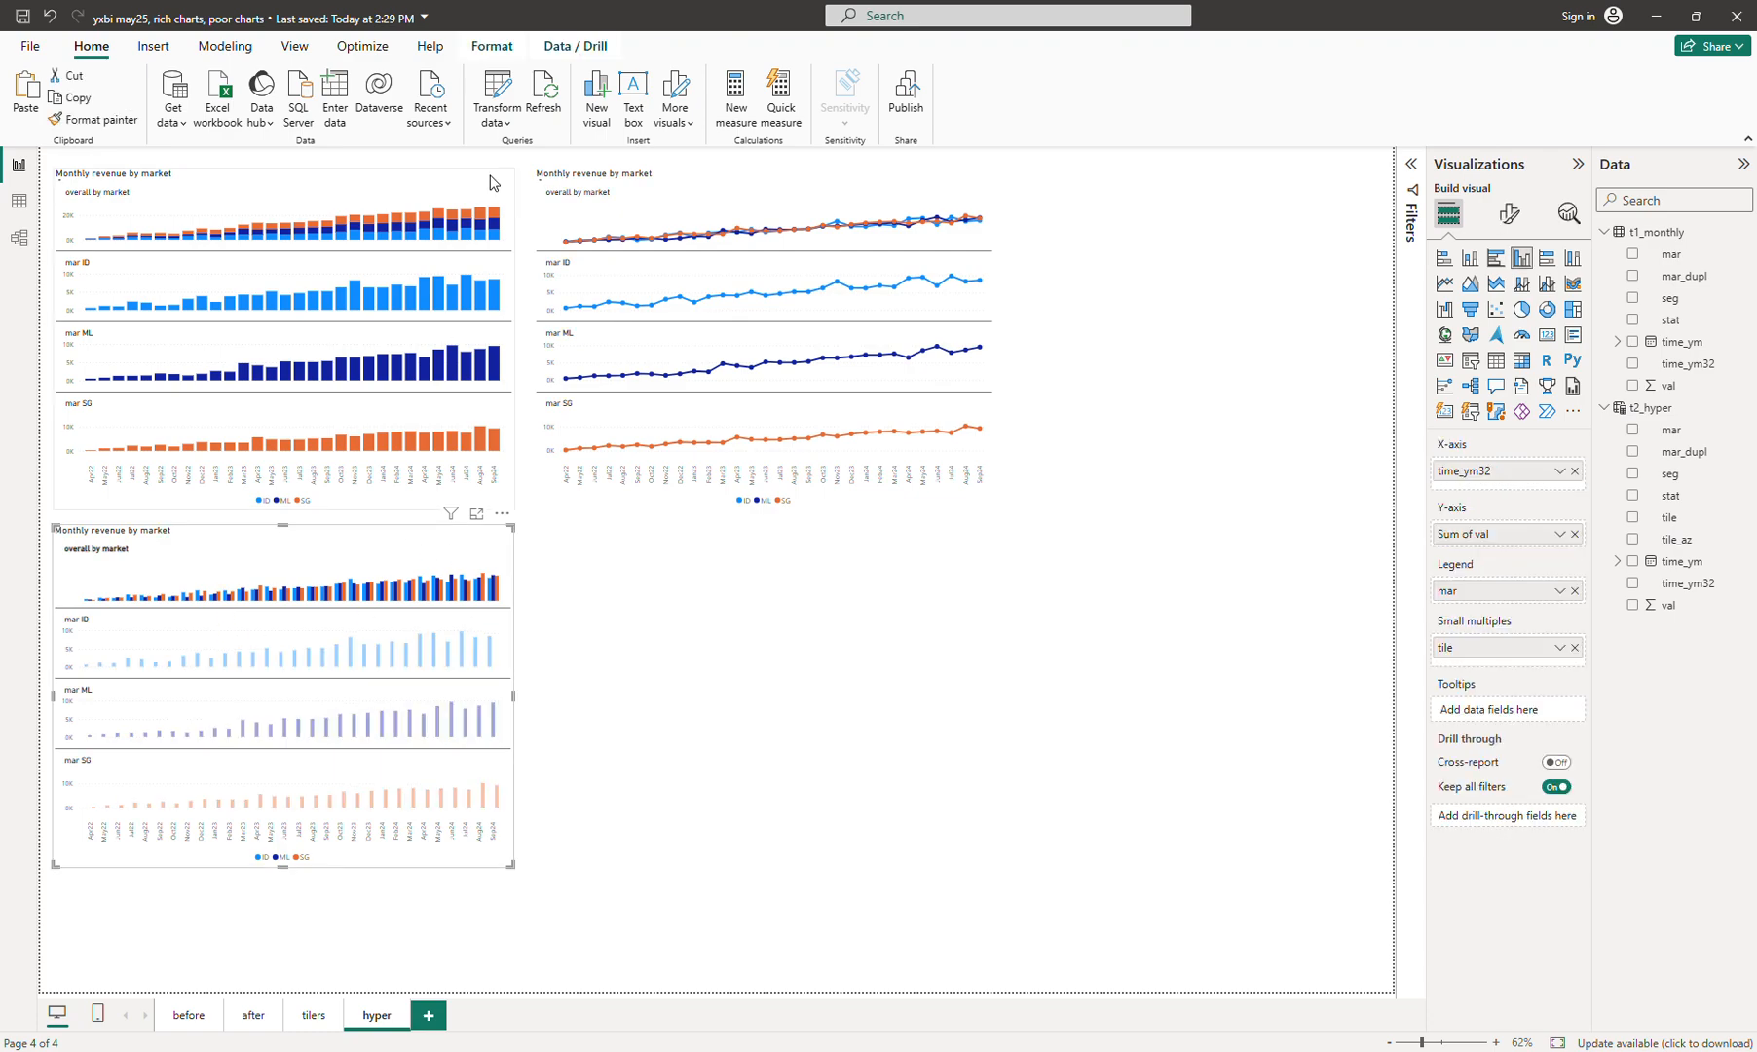
click(295, 47)
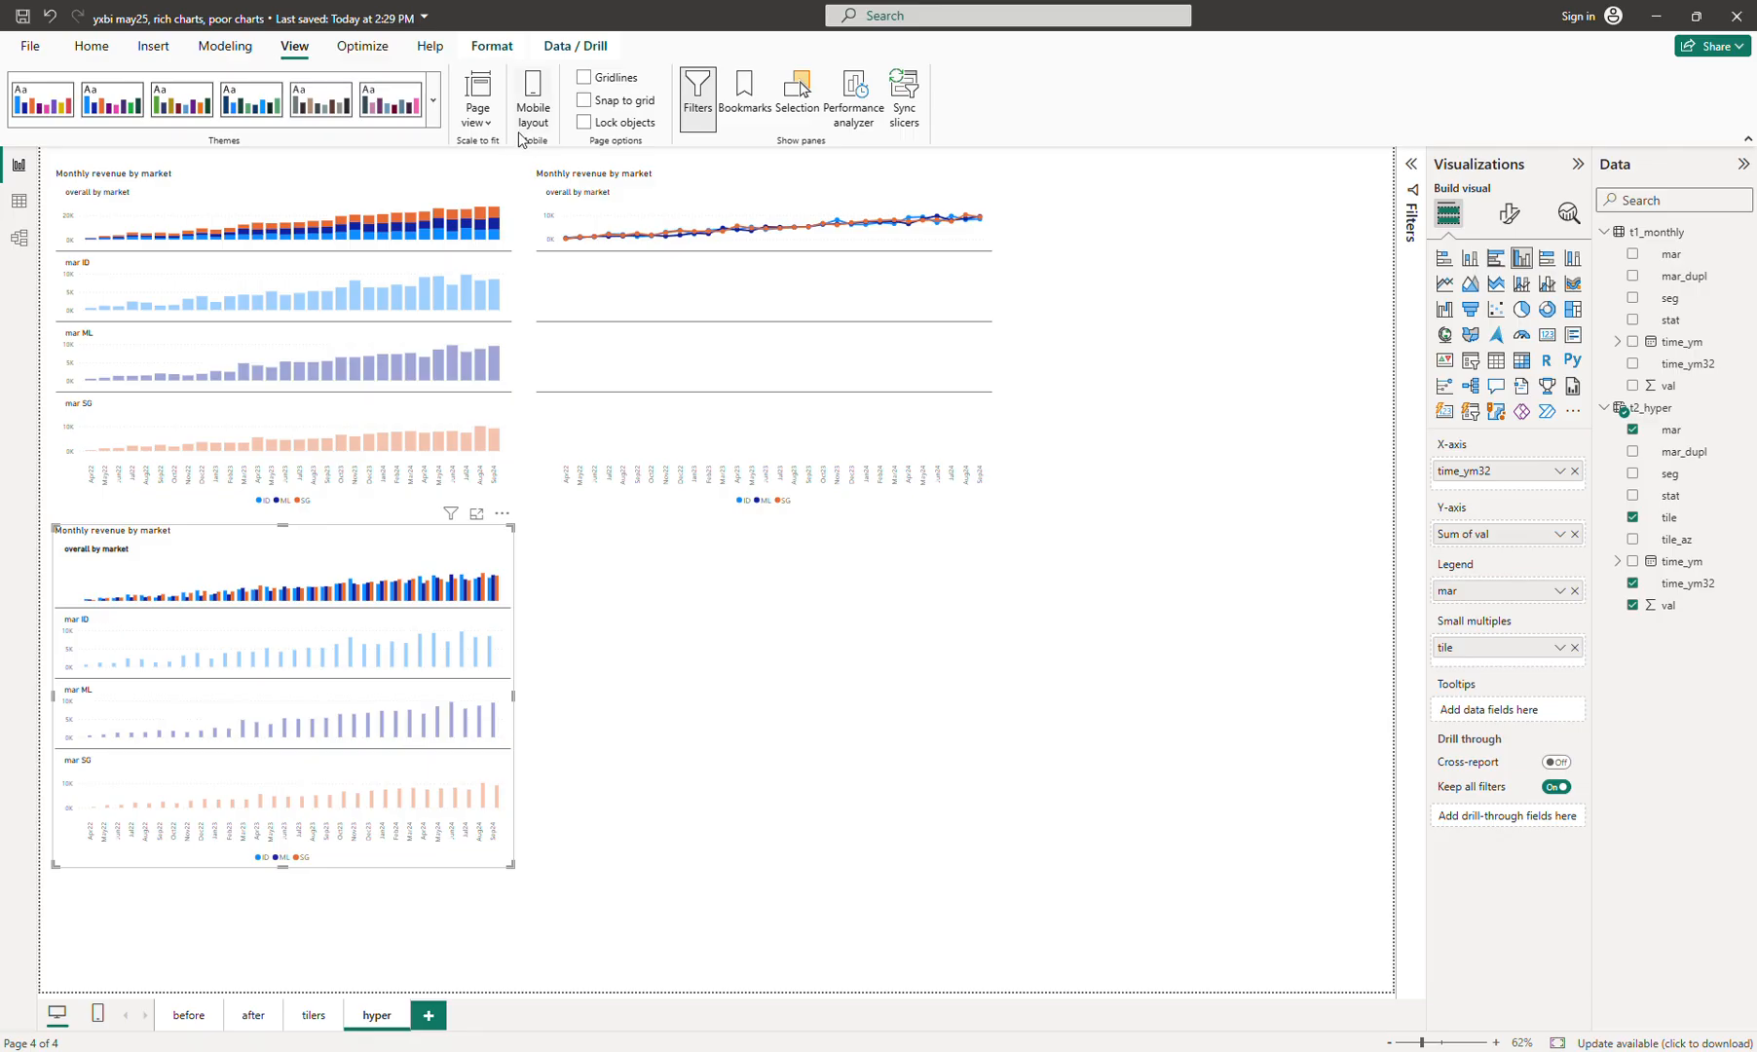
click(484, 117)
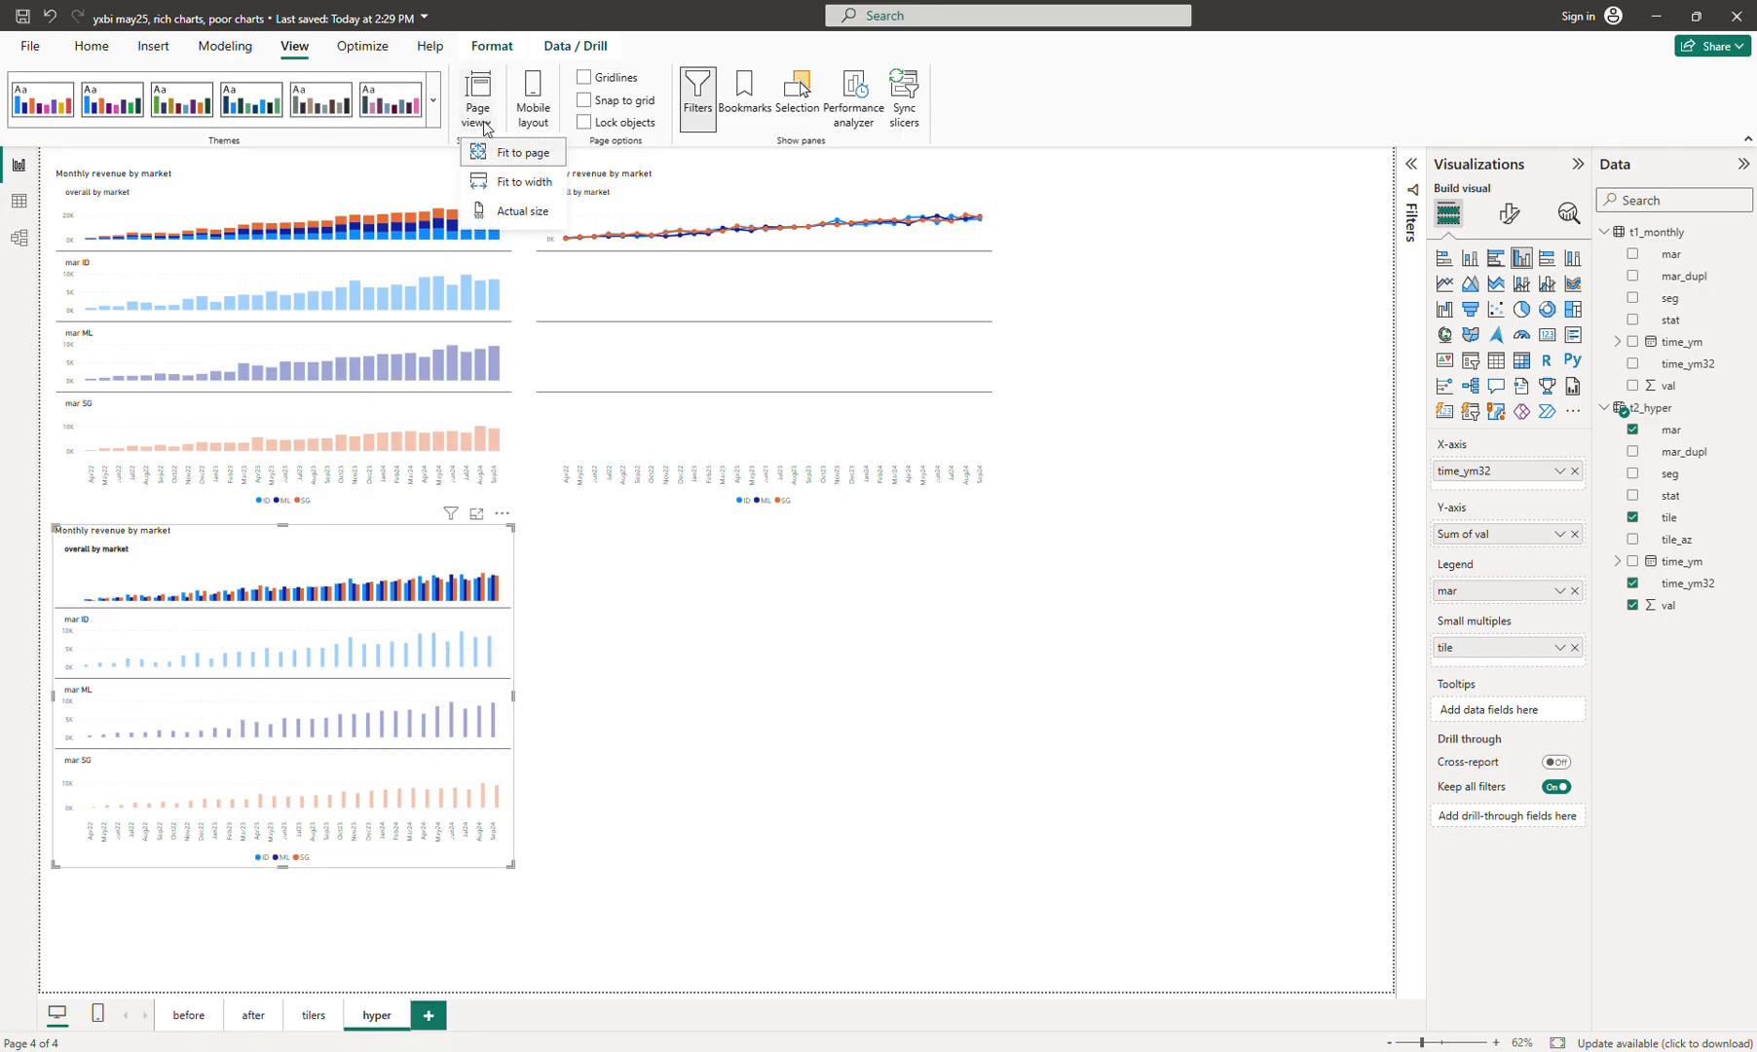
click(524, 212)
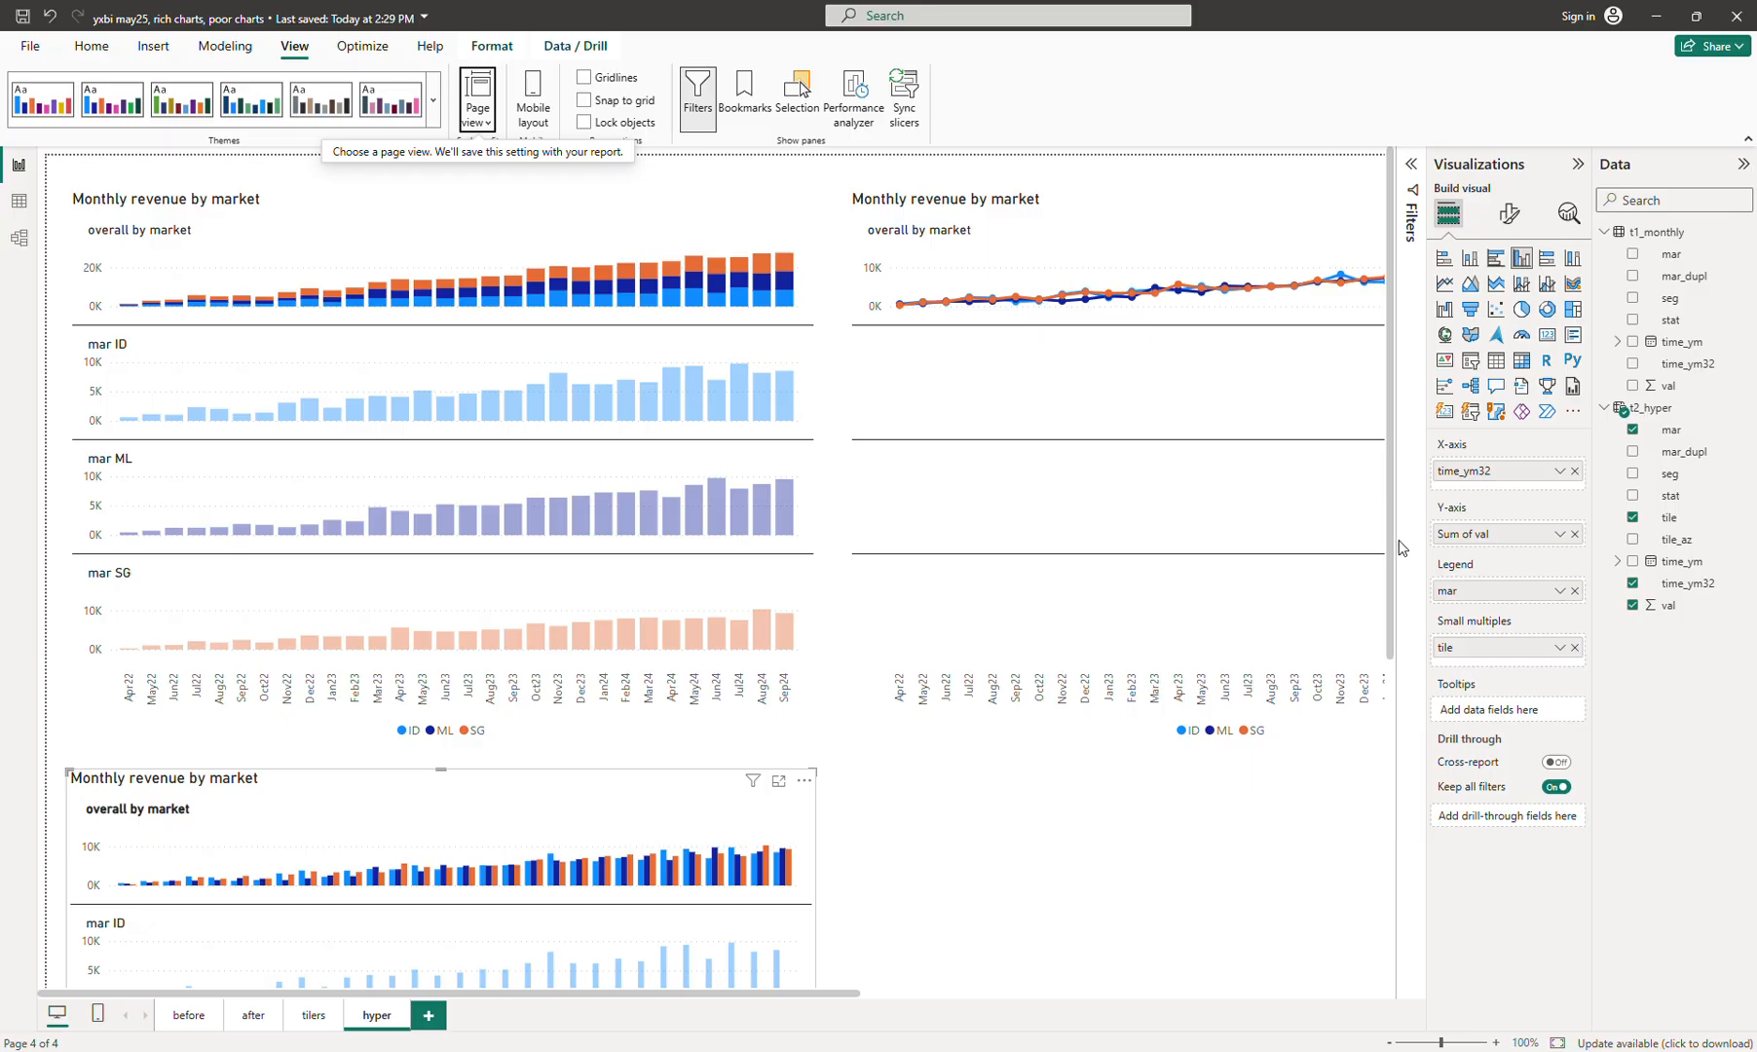
drag(1396, 557, 1400, 839)
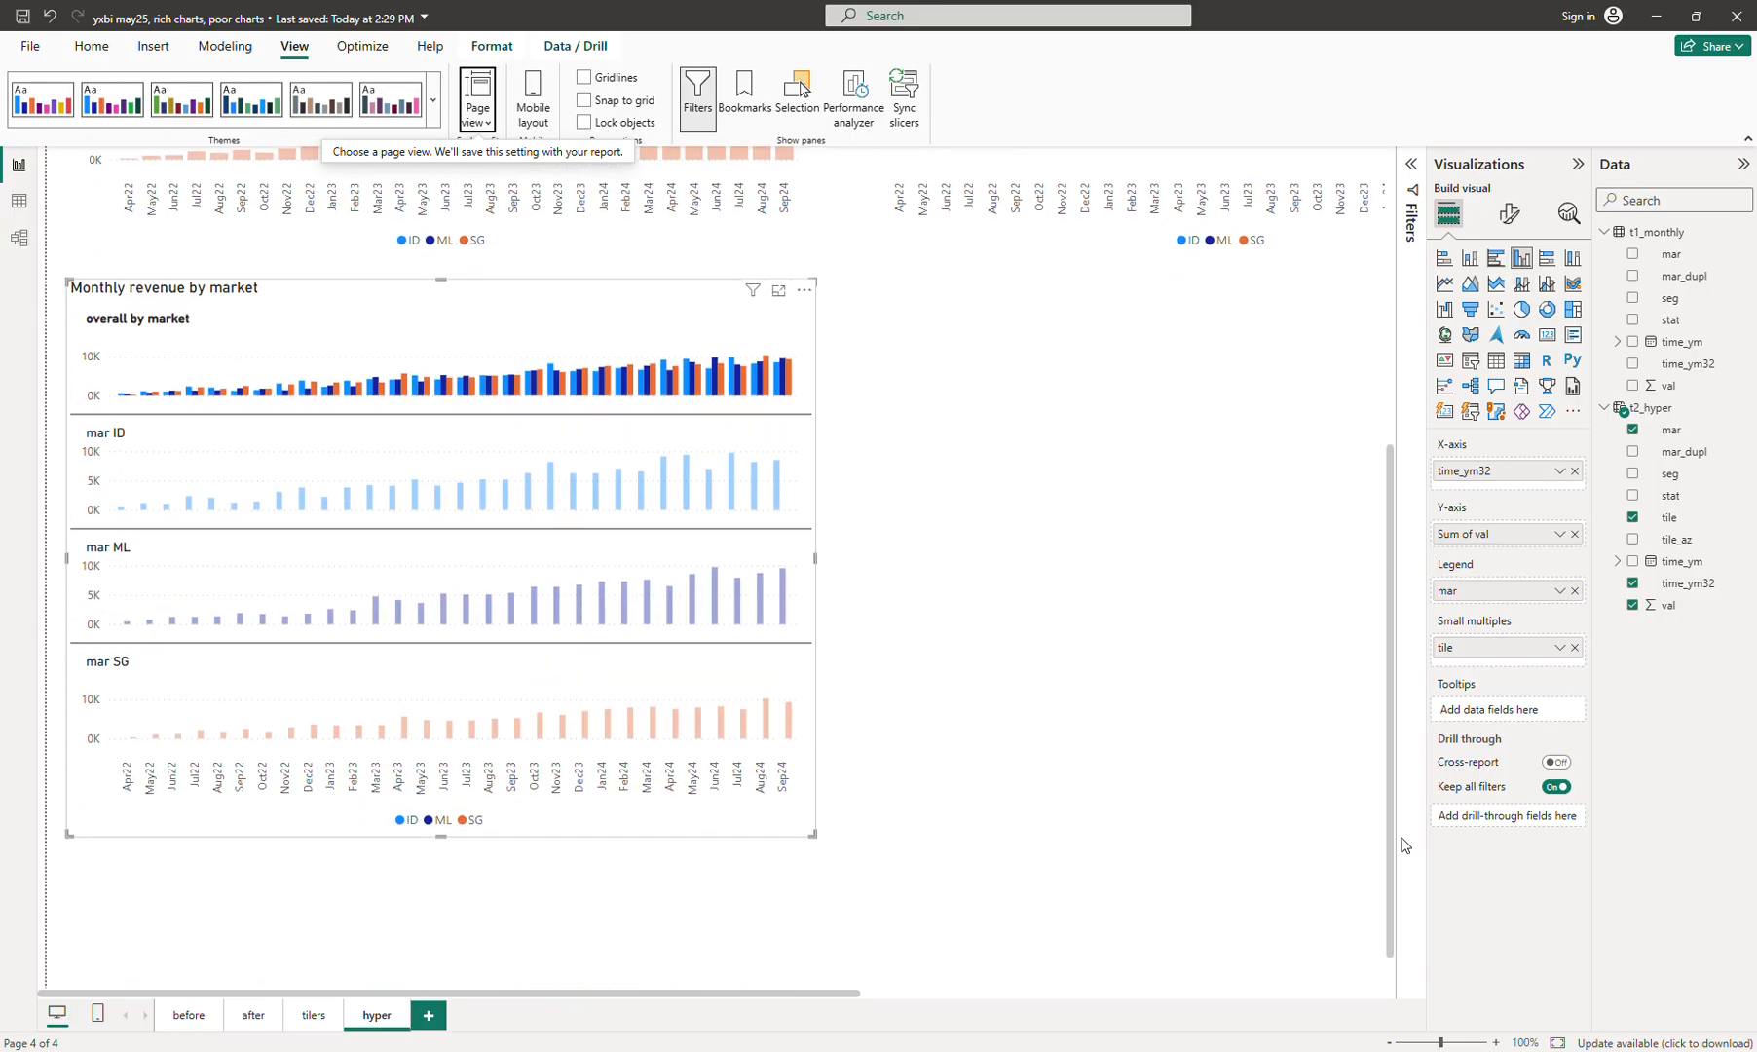
click(1186, 664)
click(670, 302)
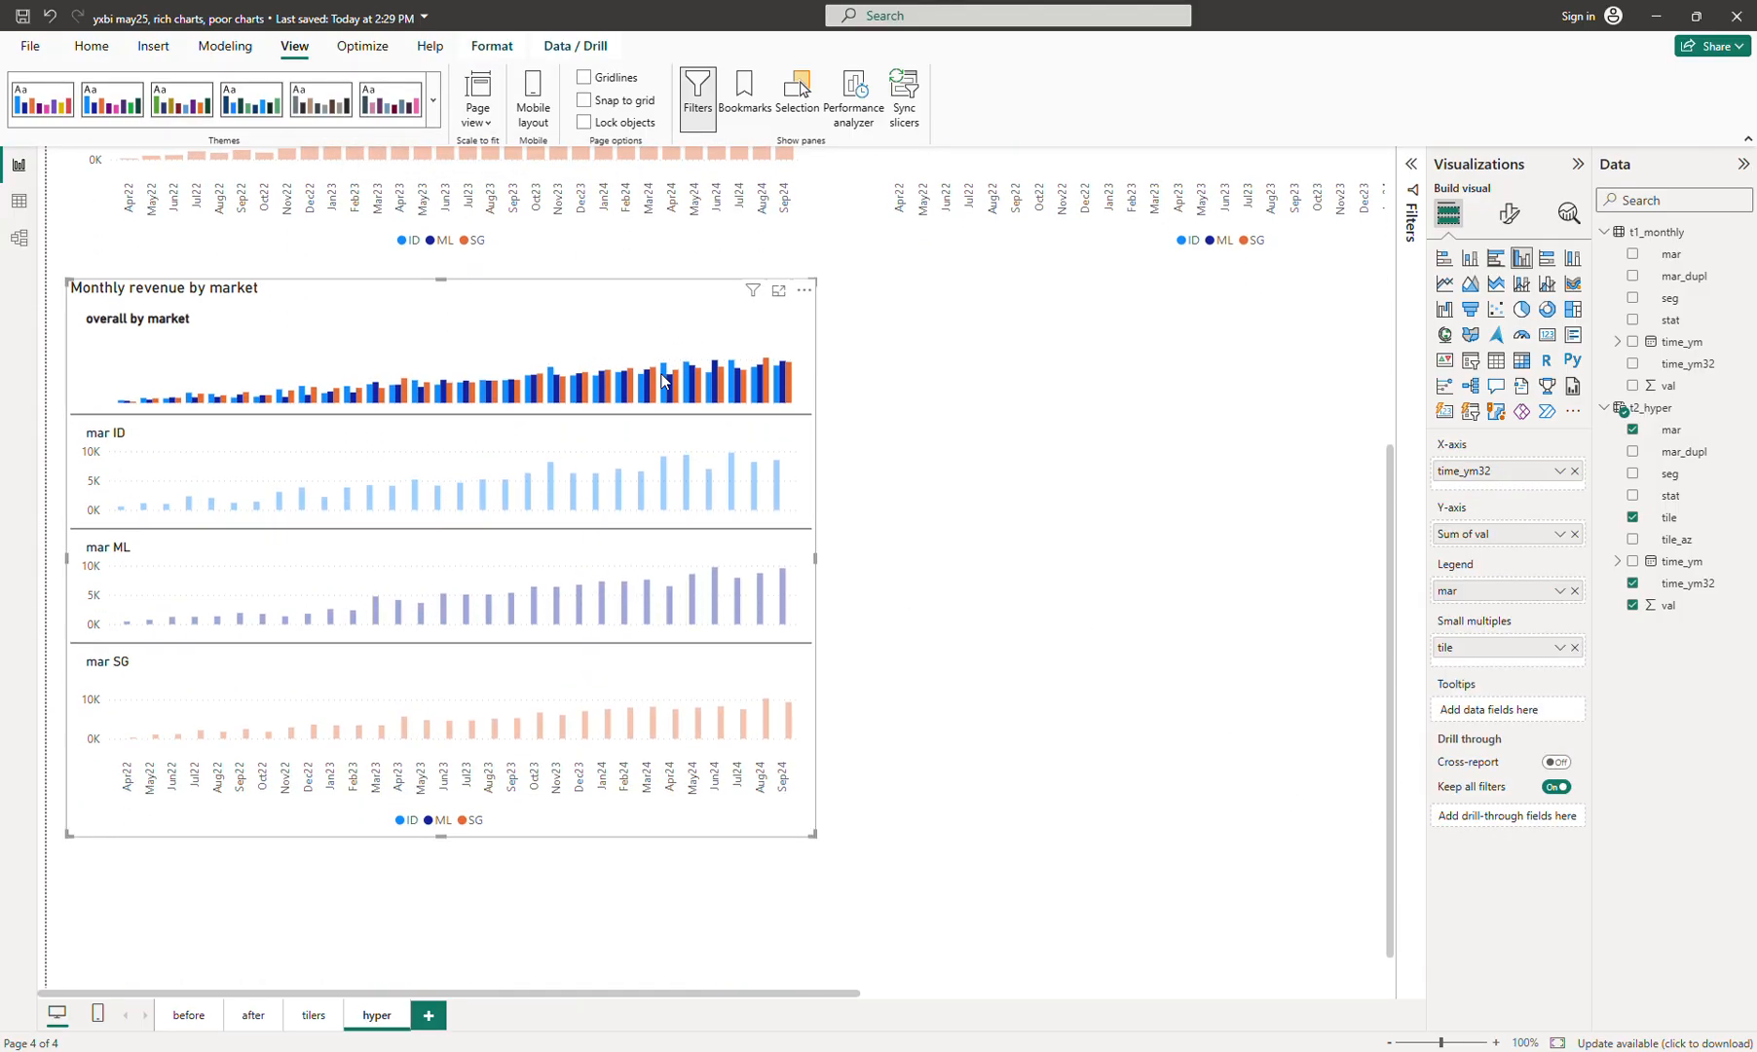
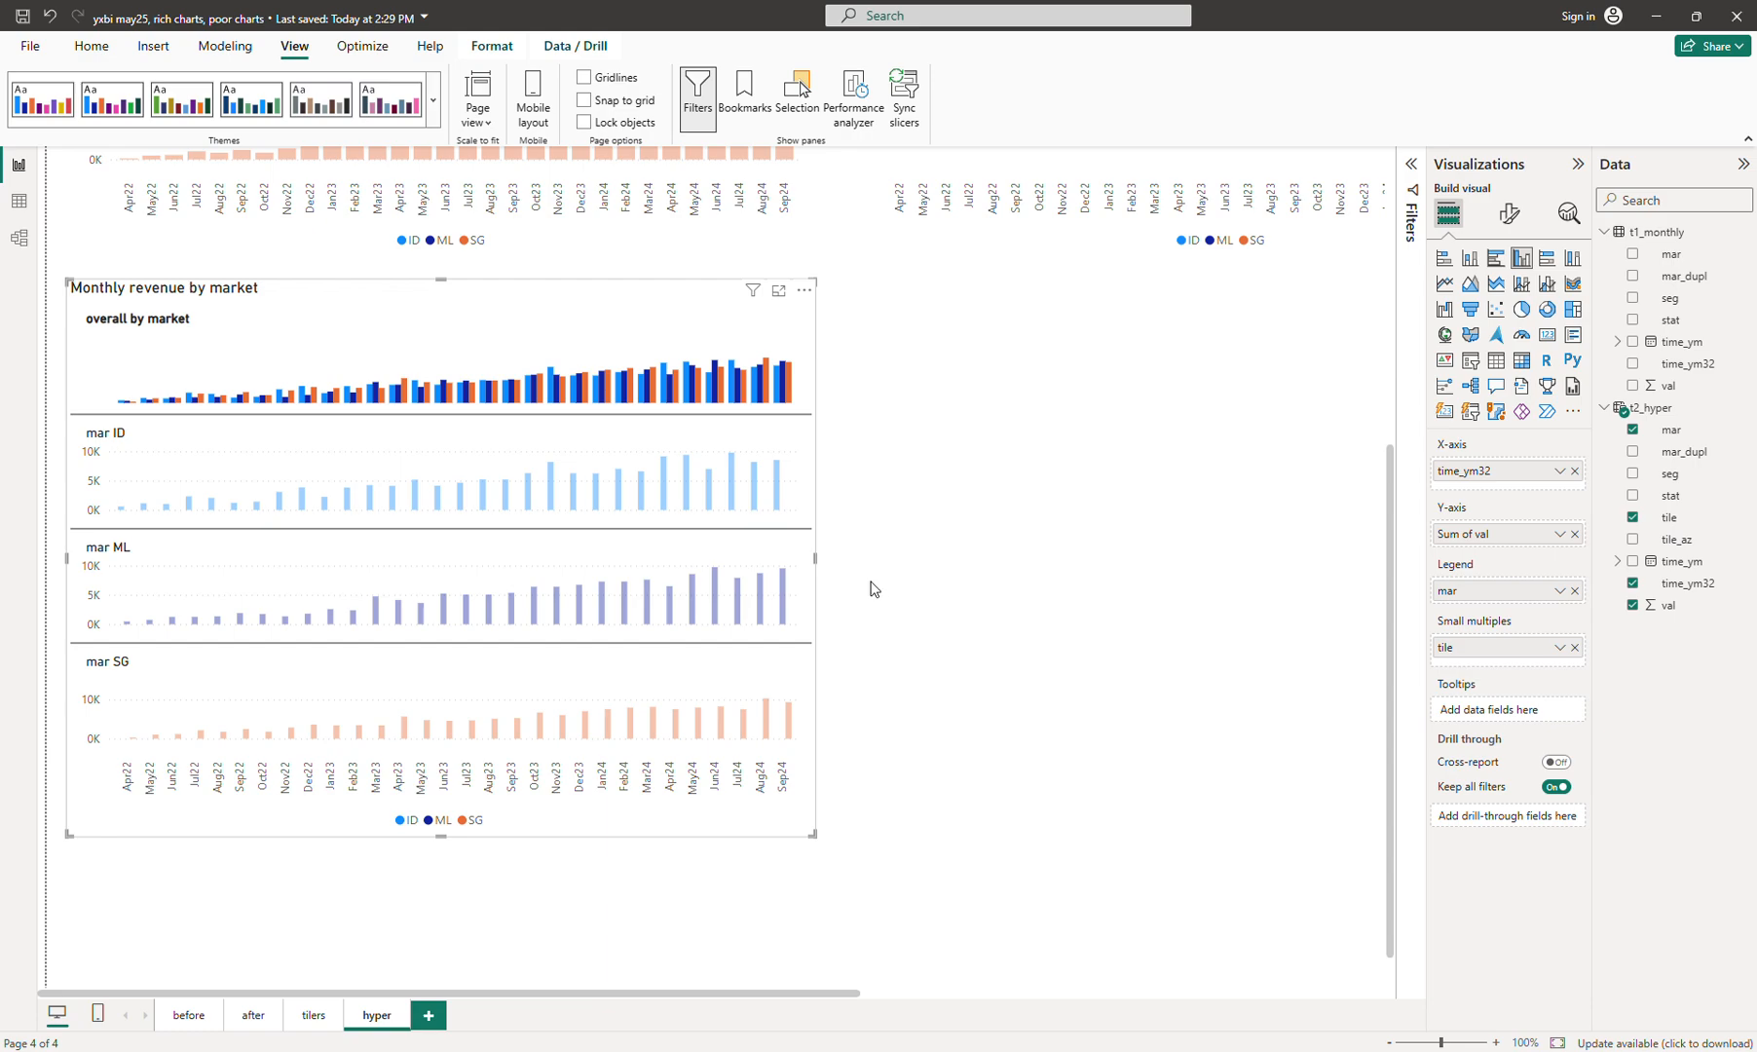
mouse_move(1391, 553)
mouse_down()
mouse_move(1386, 369)
mouse_move(1386, 564)
mouse_up()
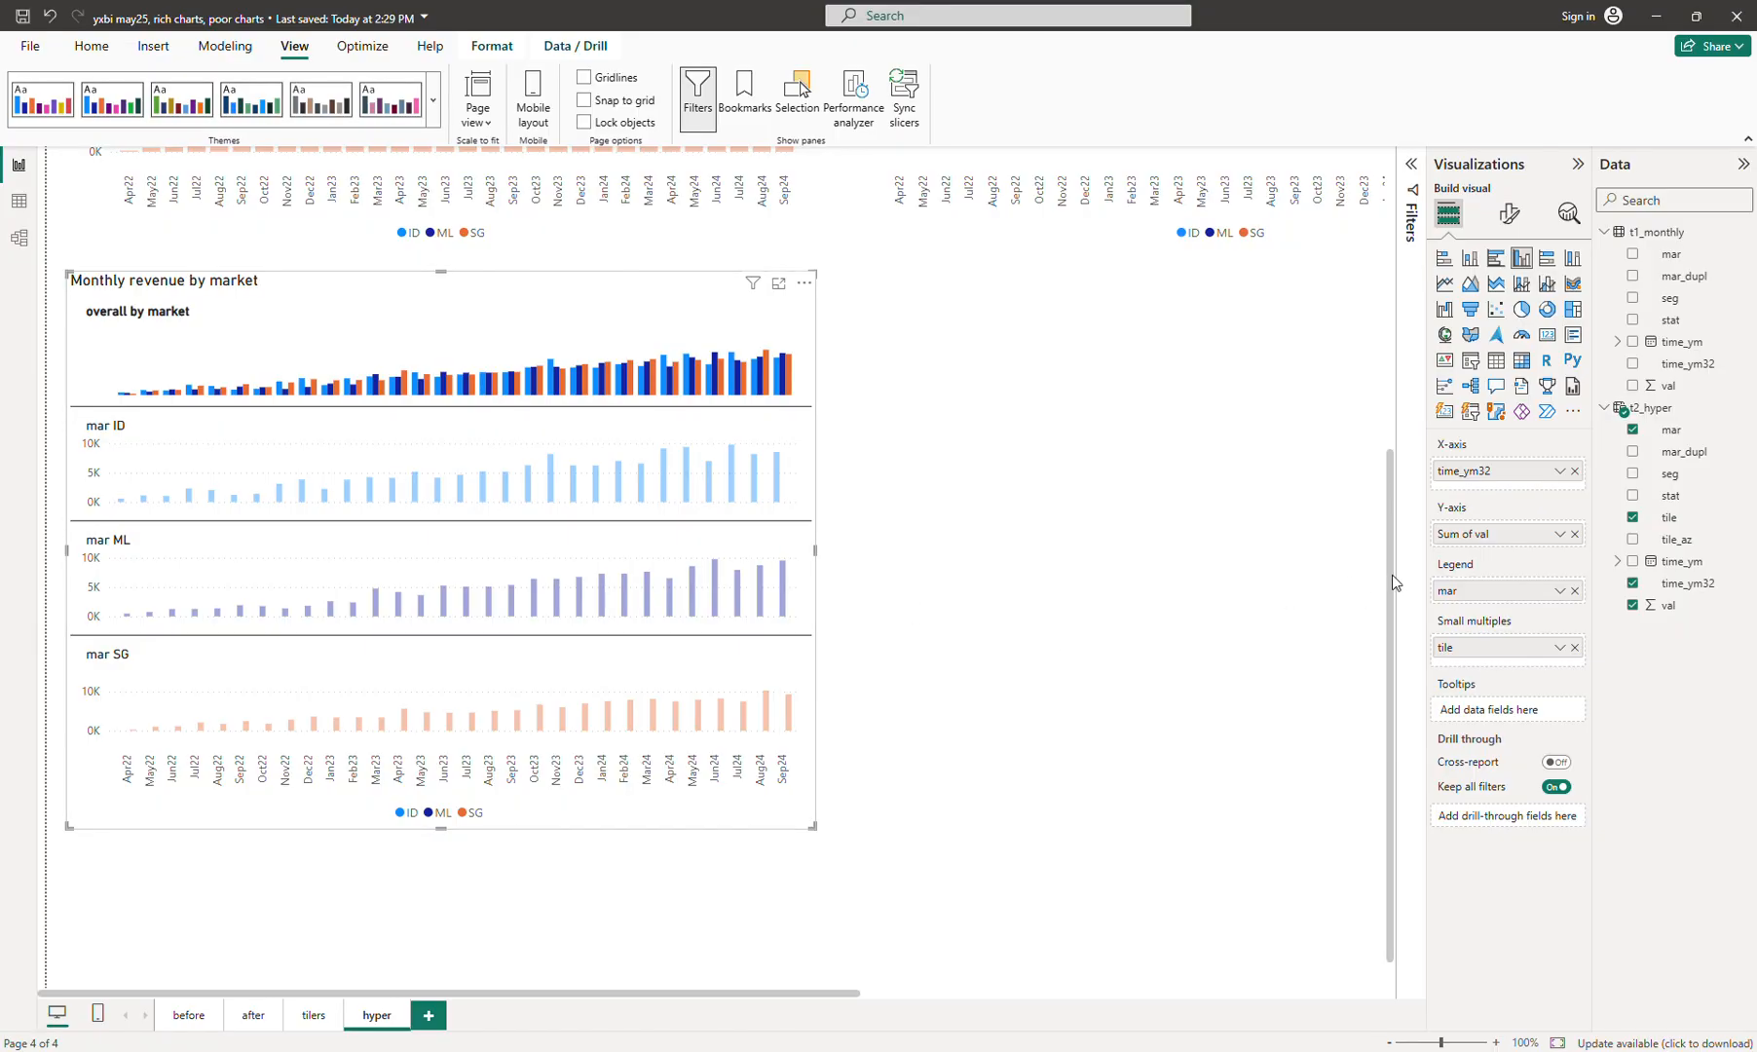
drag(1391, 584, 1384, 373)
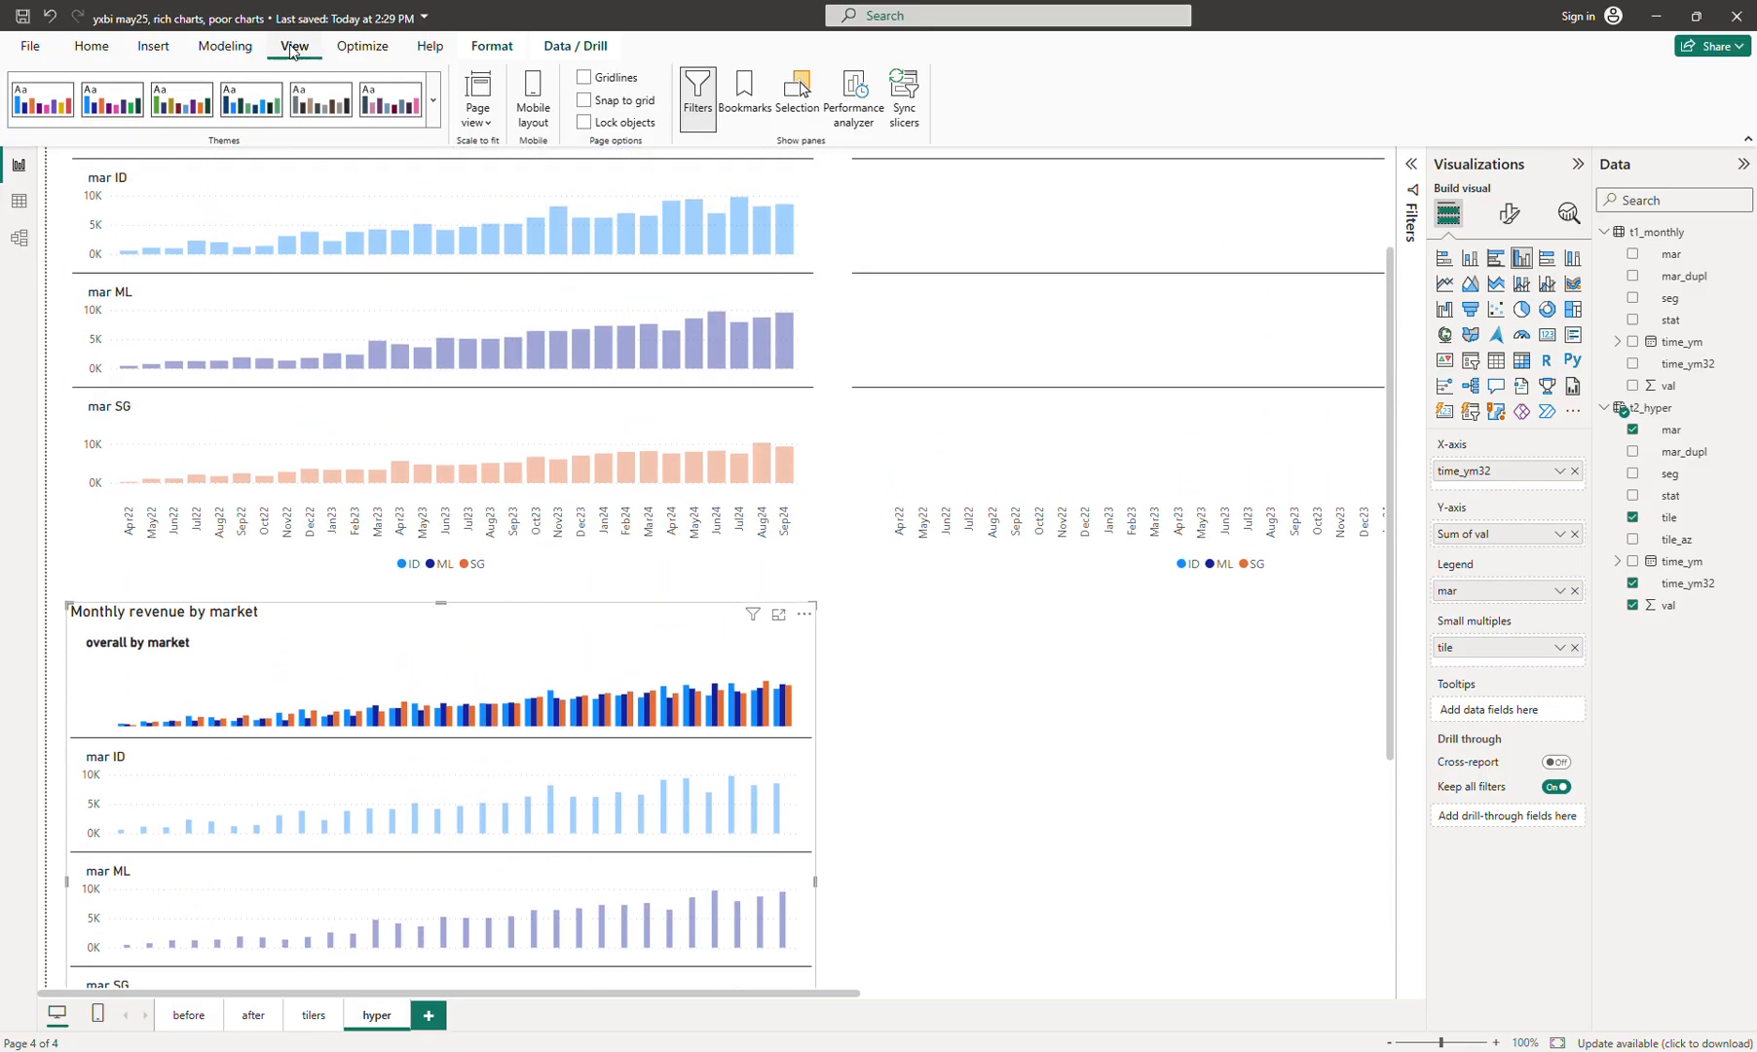
Return the page view to Fit to page and clear the overall by market highlight from the charts
click(483, 122)
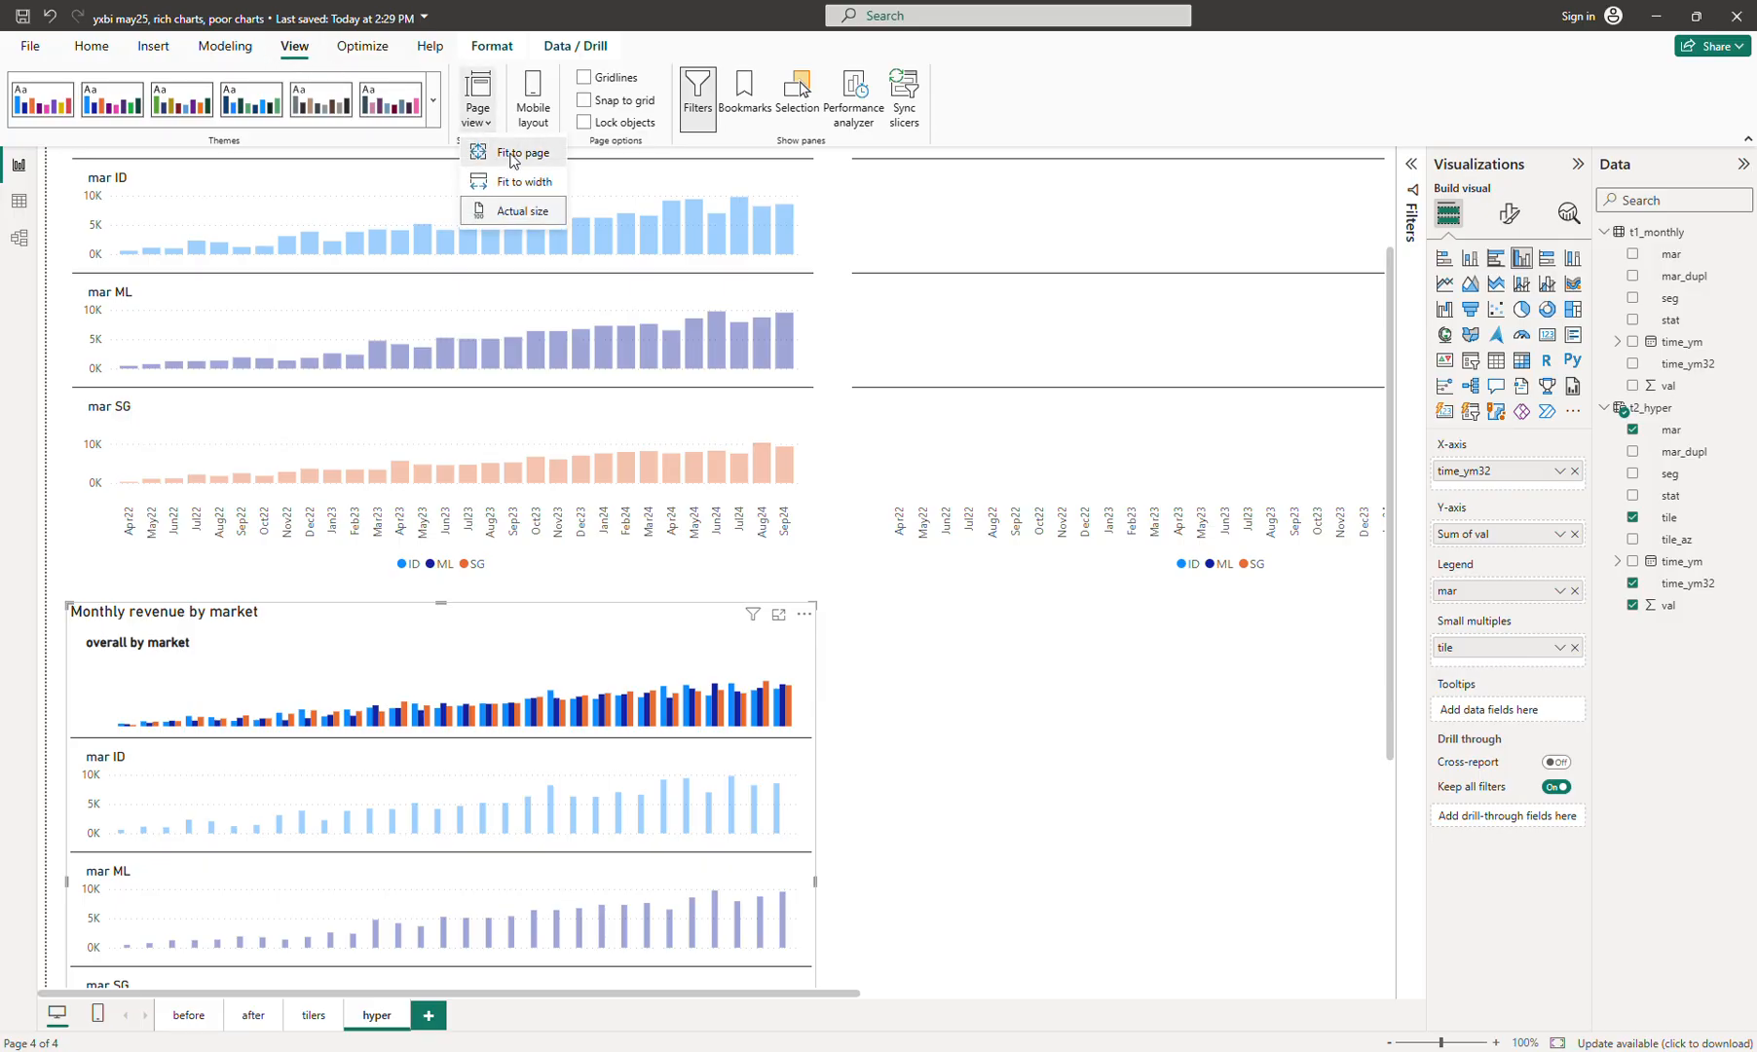
click(515, 152)
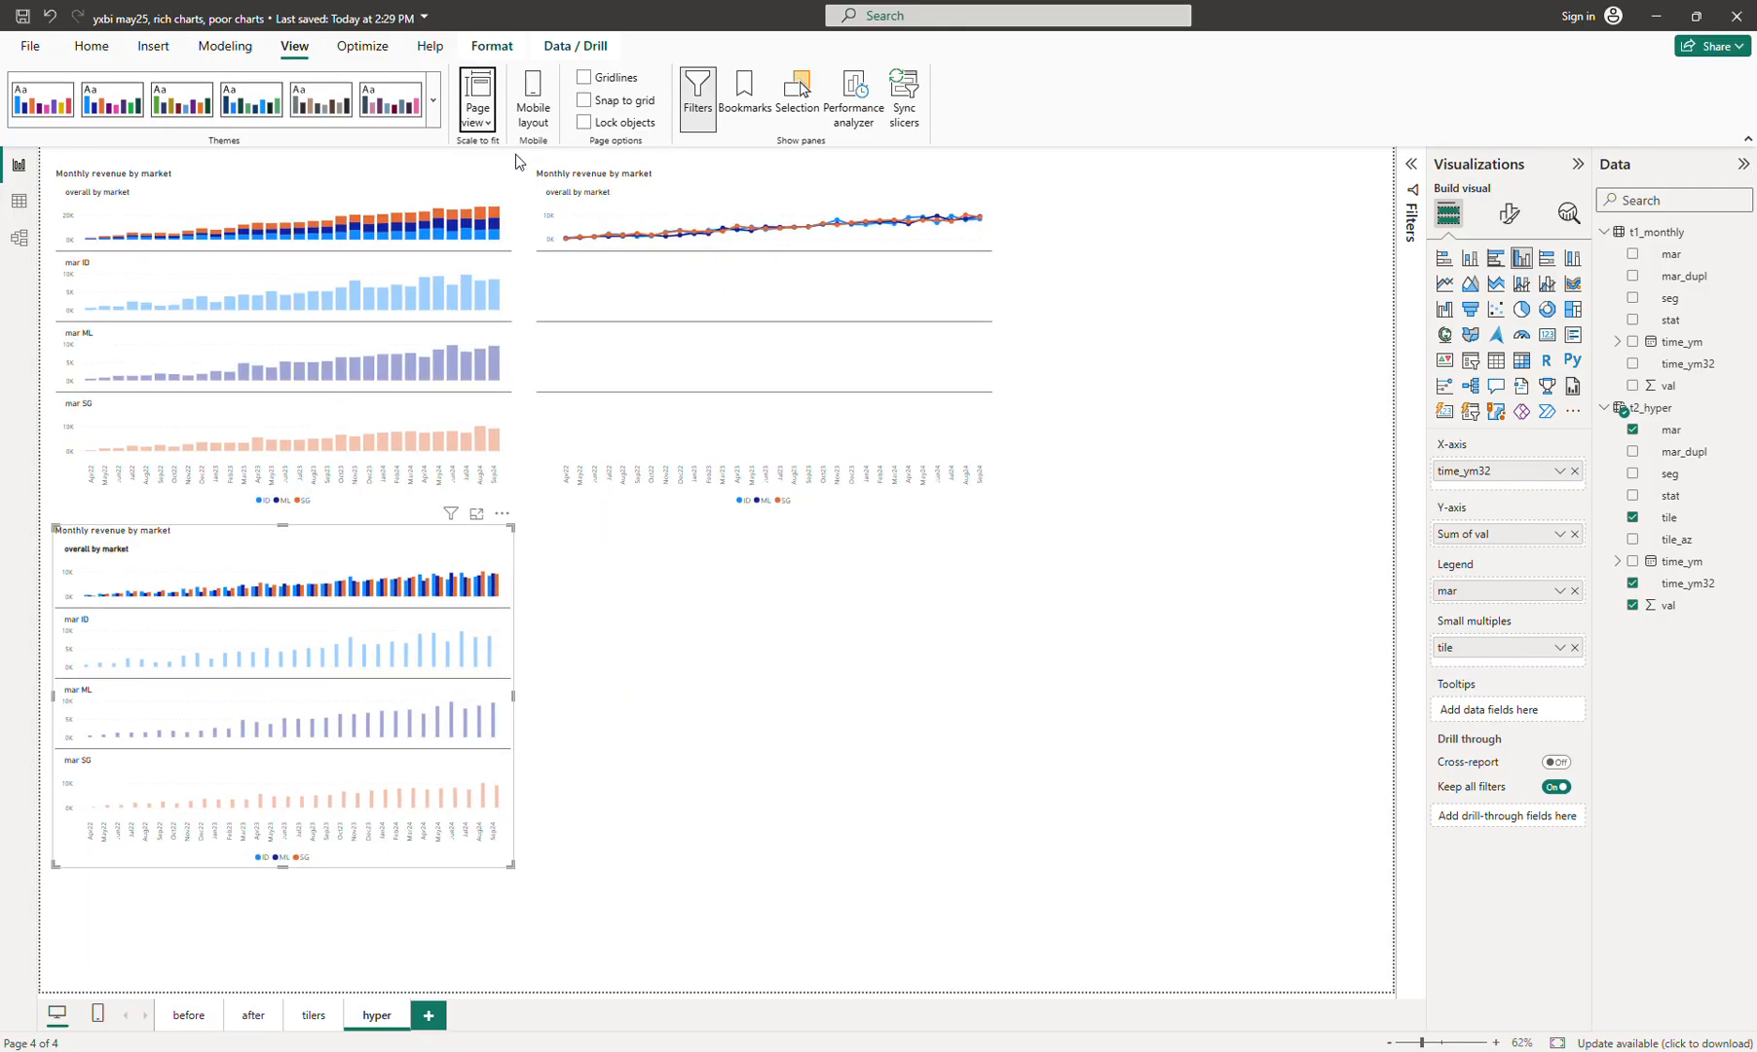
click(938, 314)
click(373, 568)
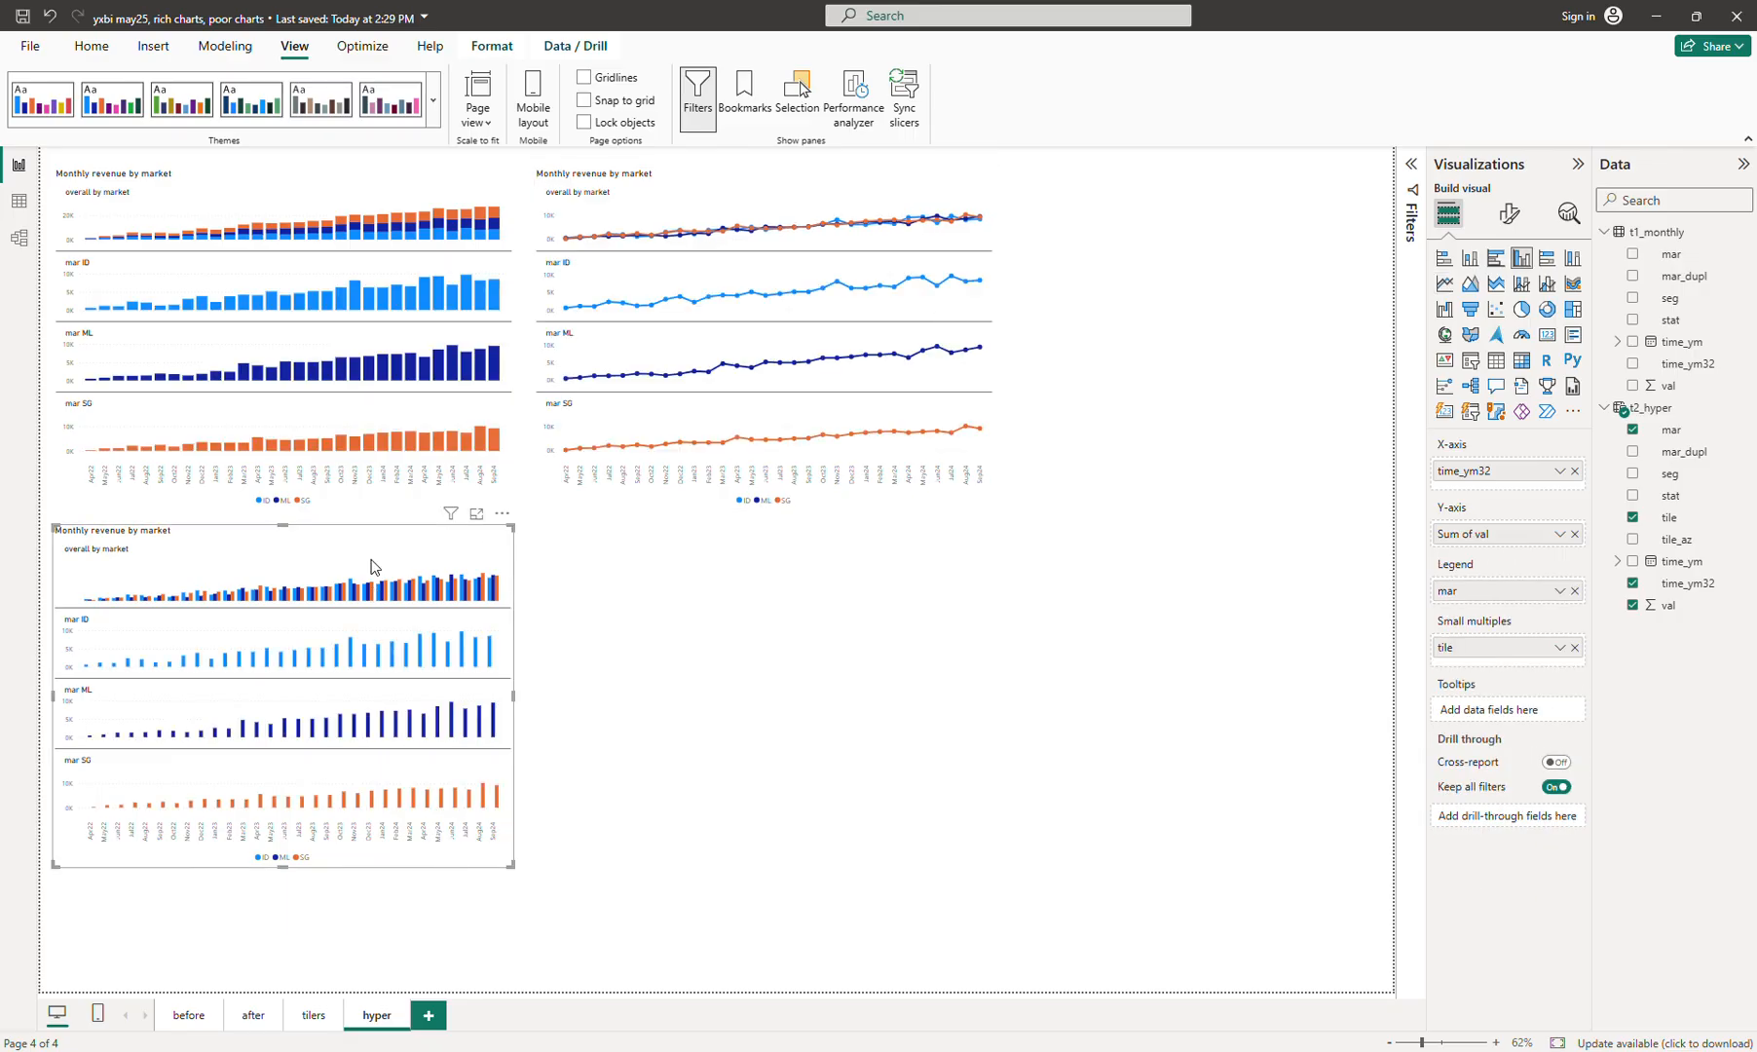
Duplicate the line chart, place the copy directly below it, and convert the copy to a 100% stacked column chart
click(760, 192)
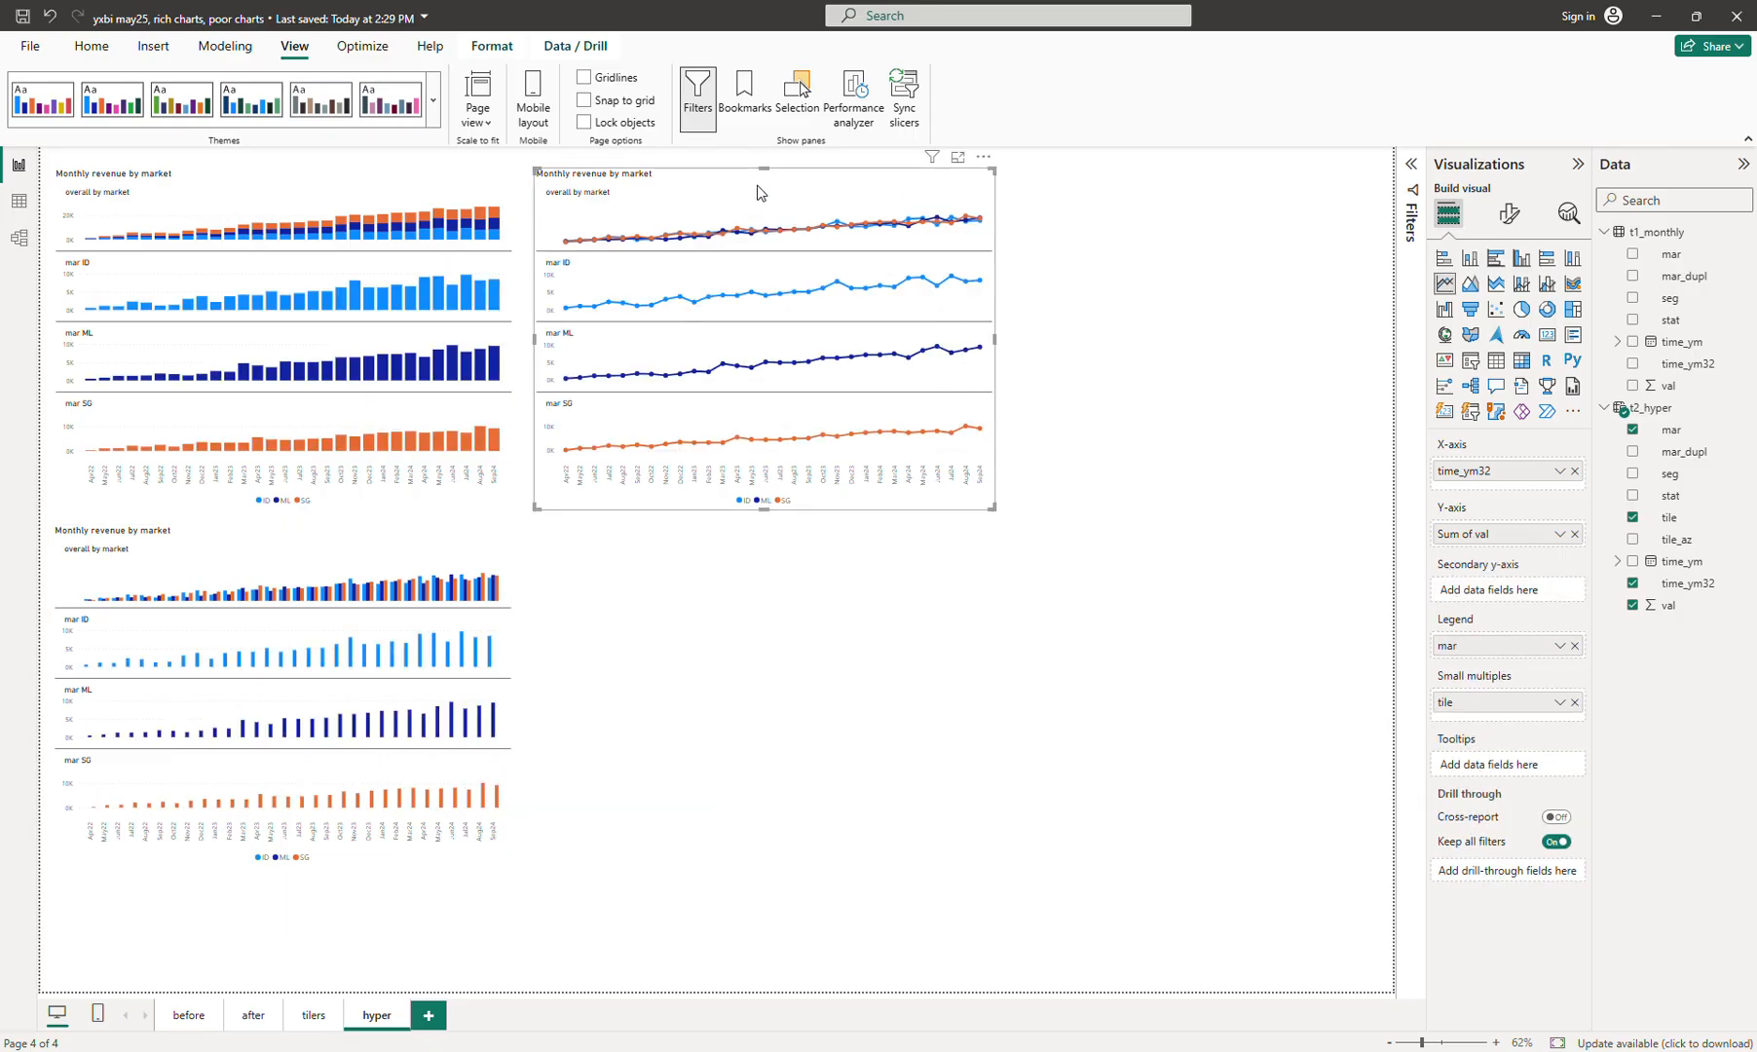
key(ctrl+c)
key(ctrl+v)
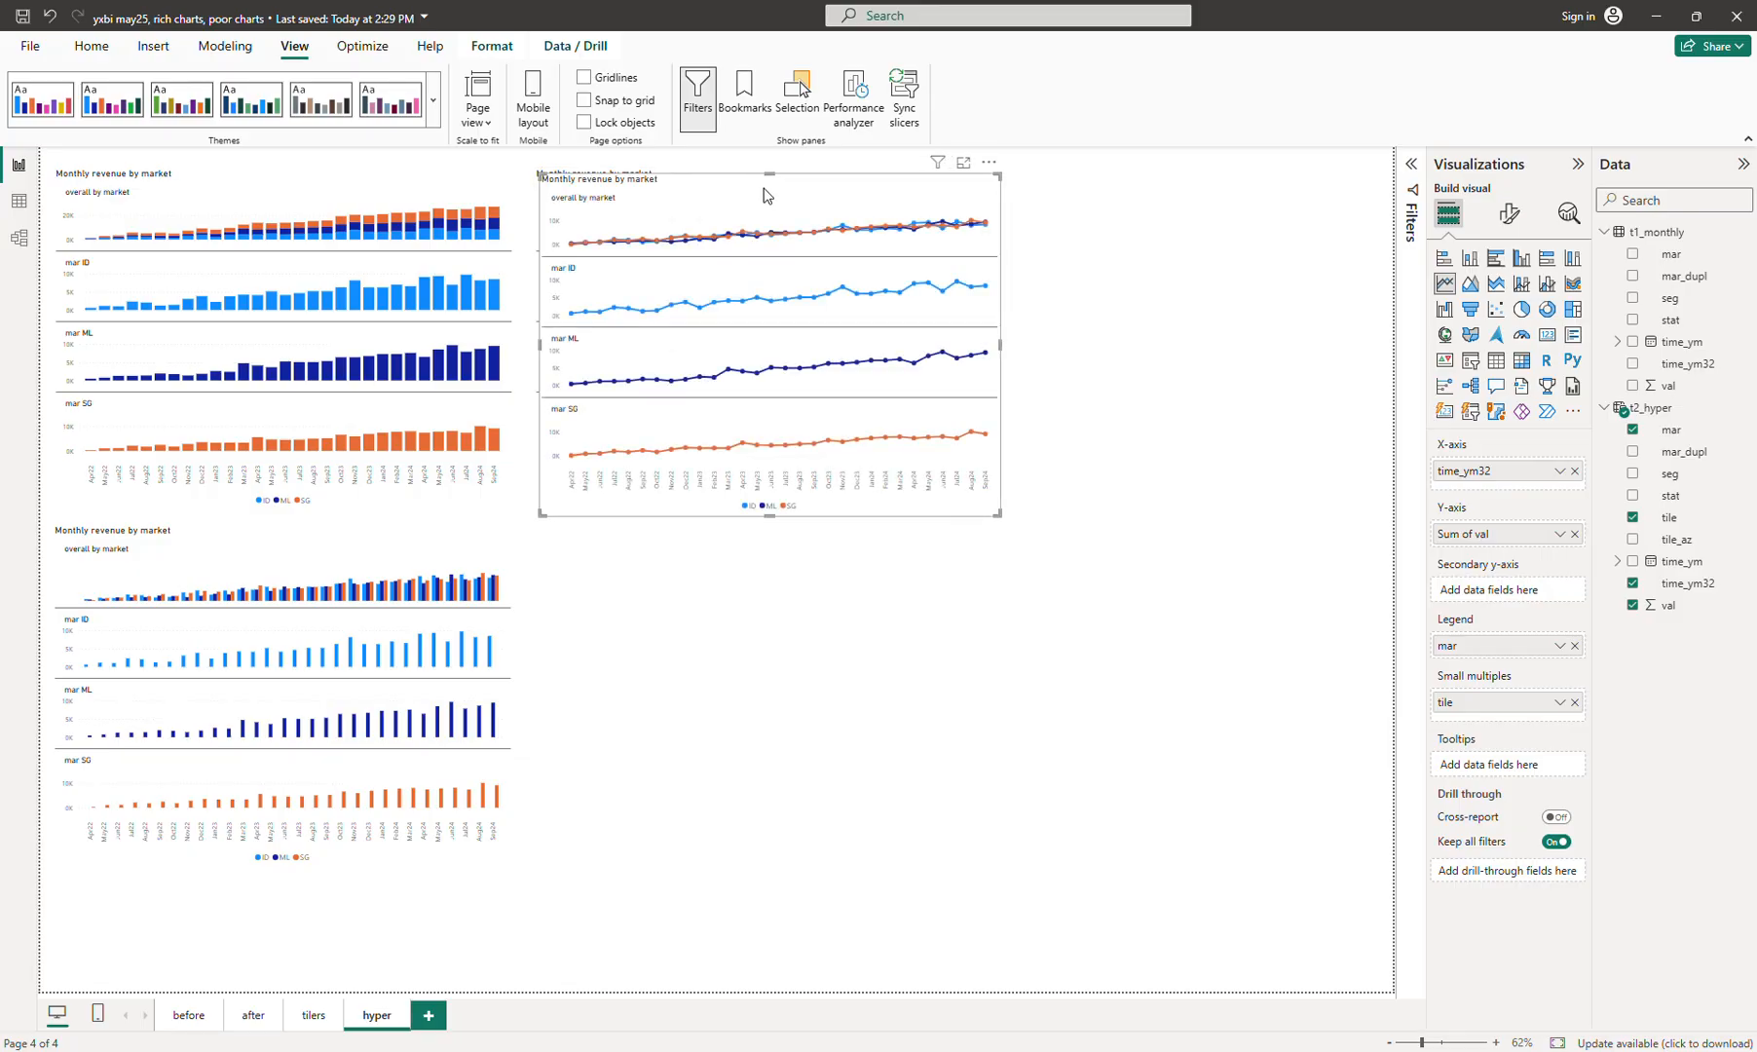
drag(760, 192, 763, 575)
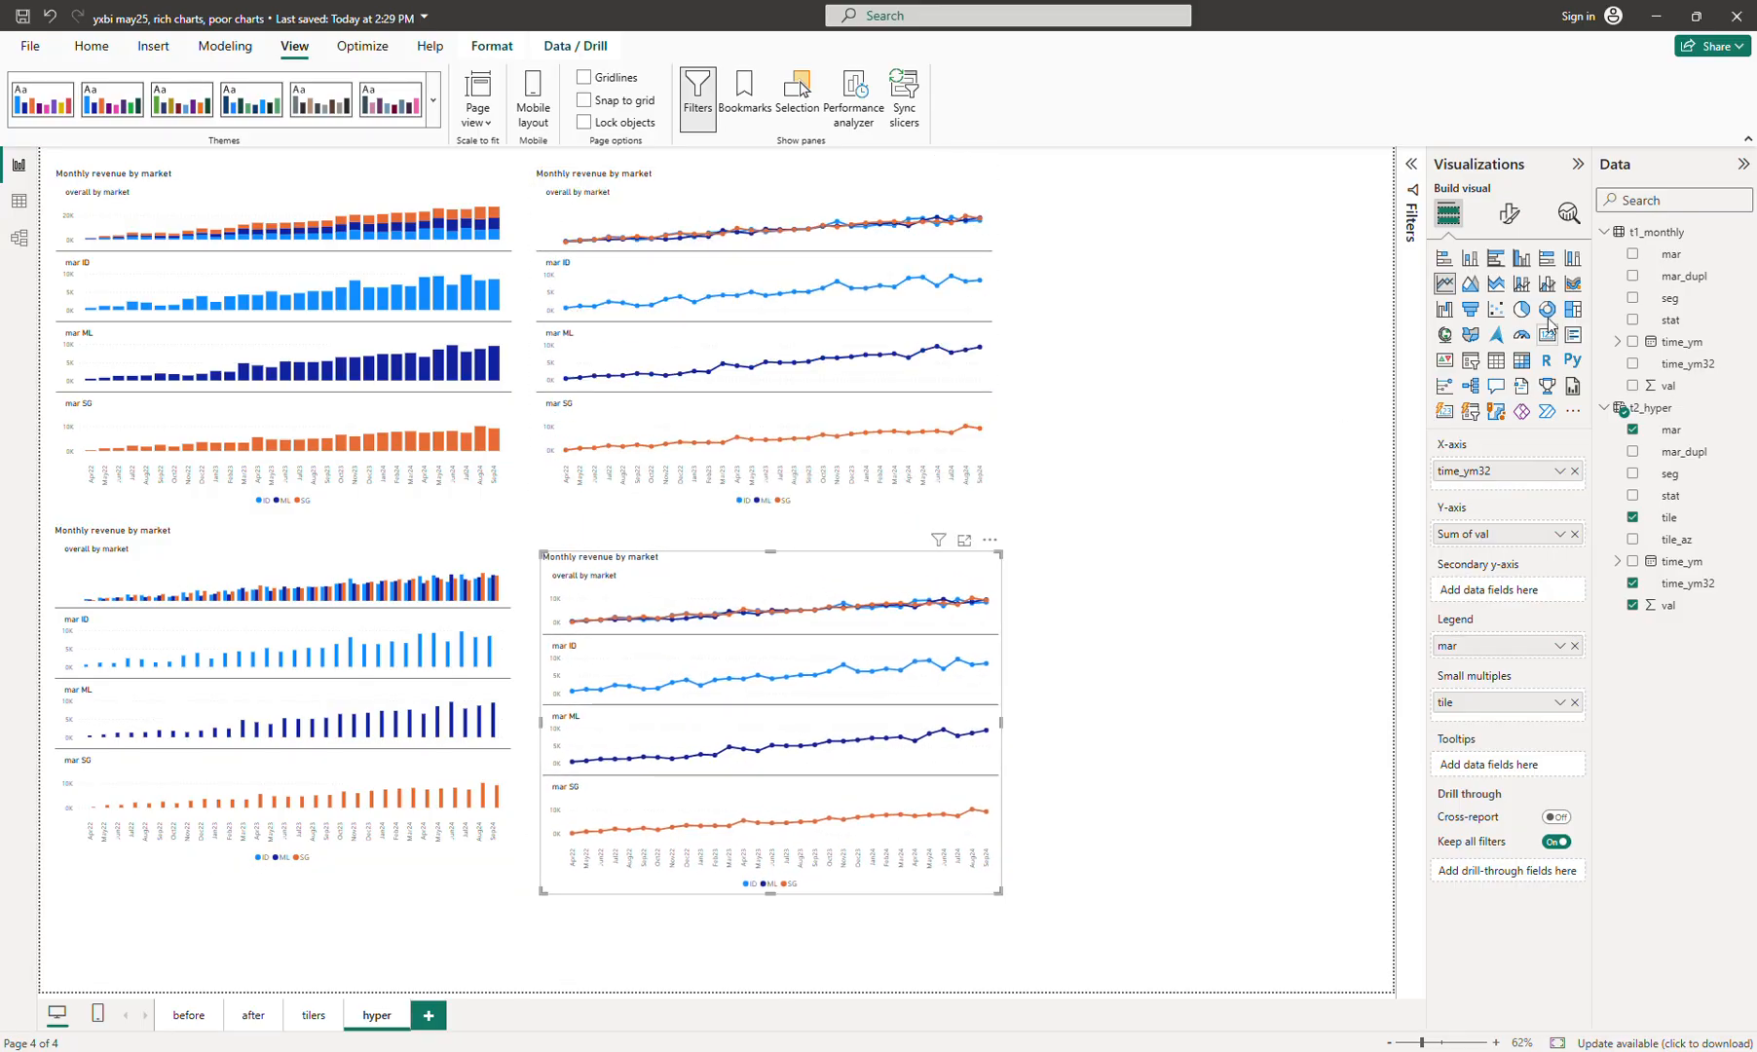
click(1572, 259)
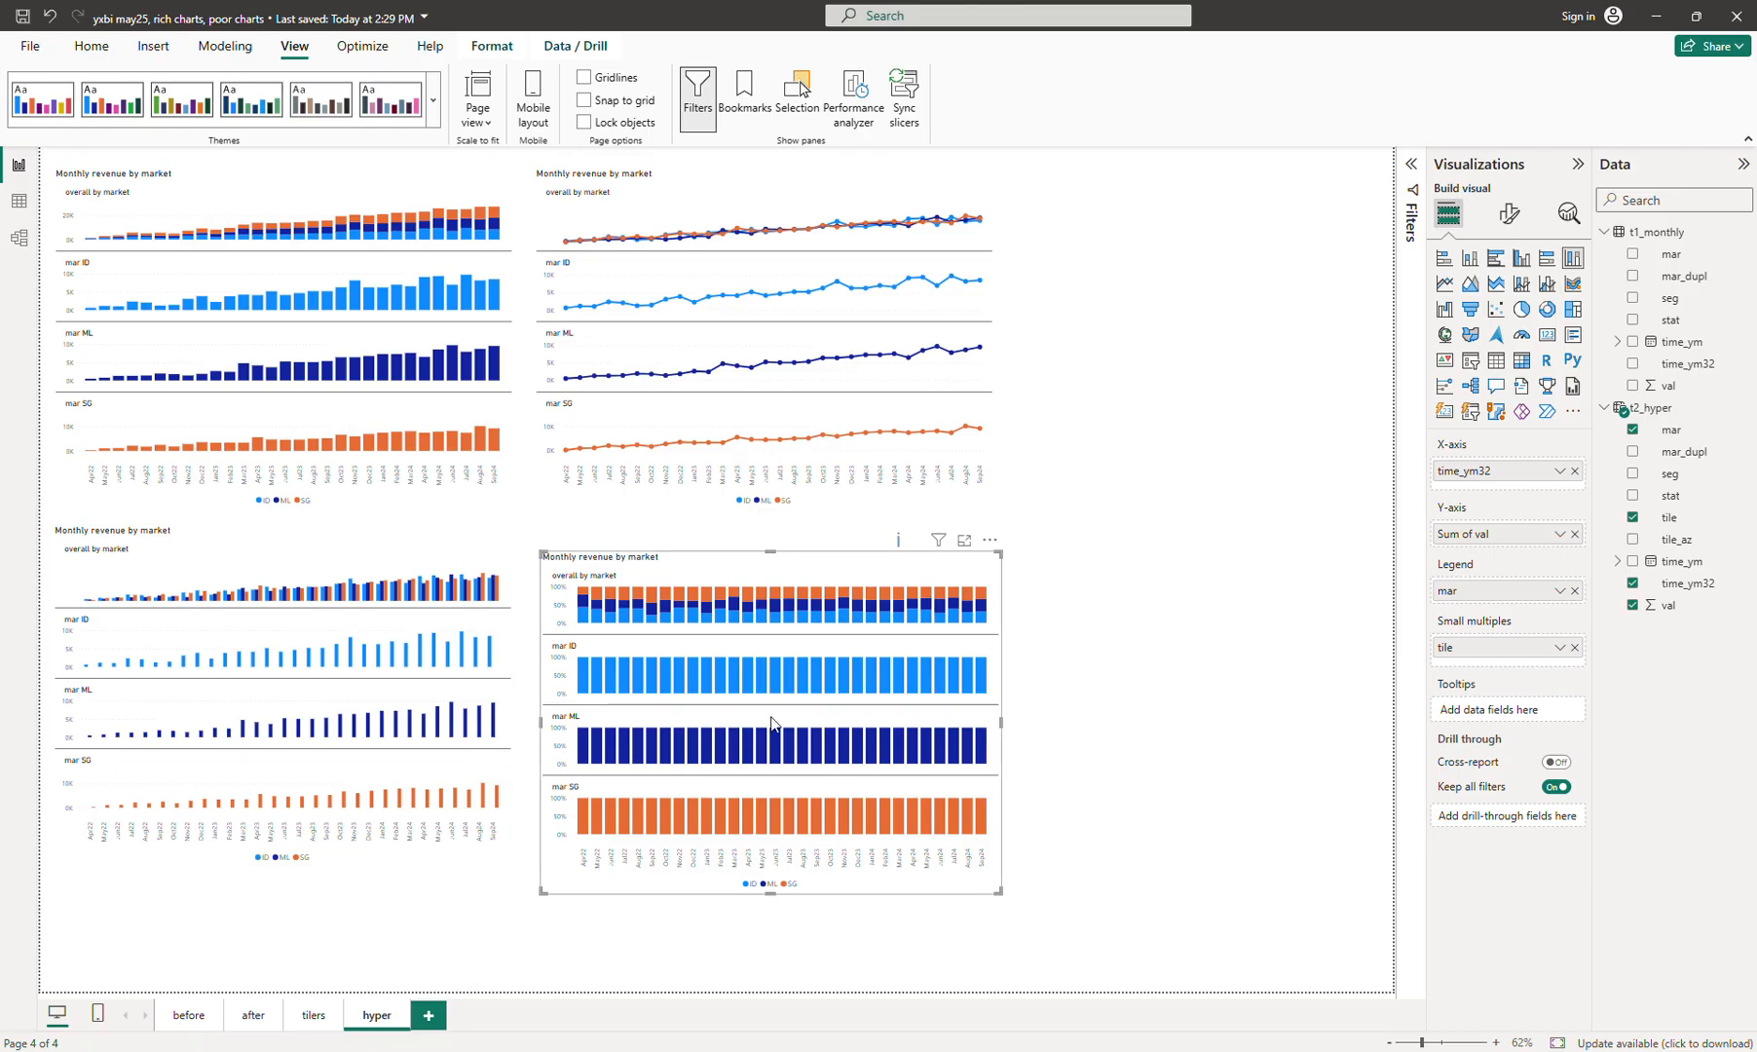
mouse_move(818, 750)
mouse_move(930, 683)
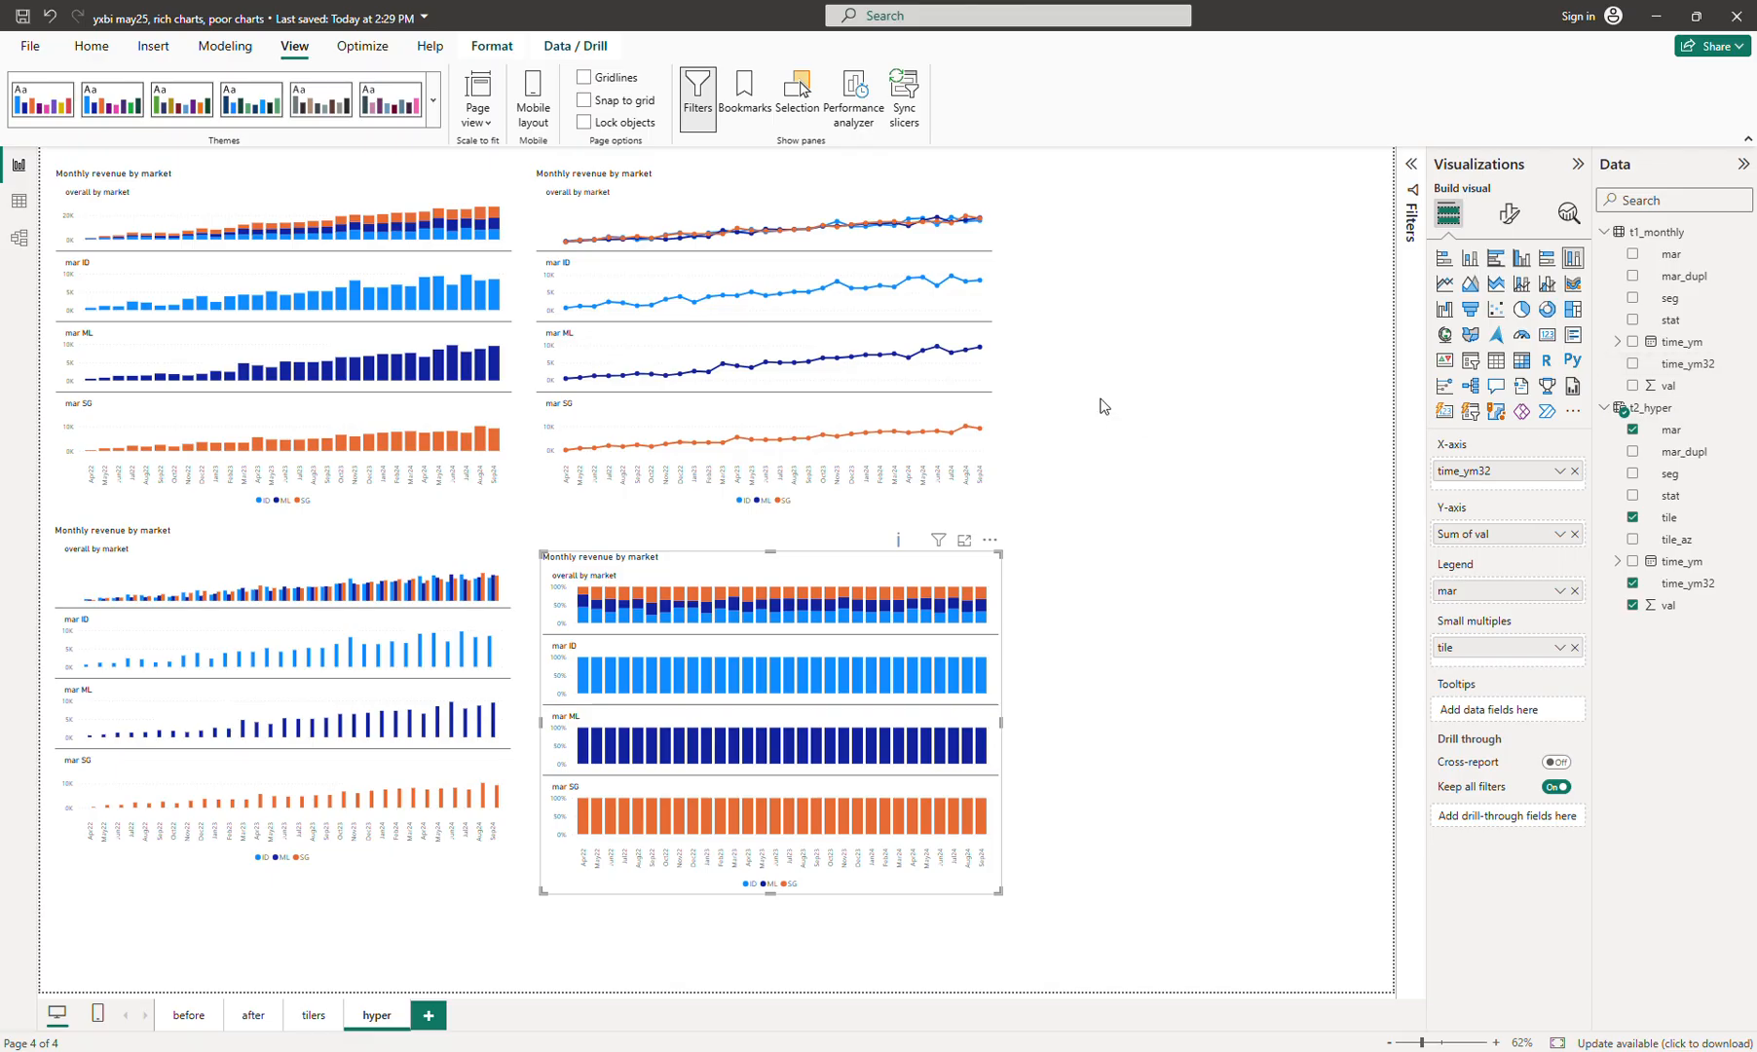
Review the full DAX formula of the t2_hyper table, including its tile and tile_az column definitions
click(1665, 409)
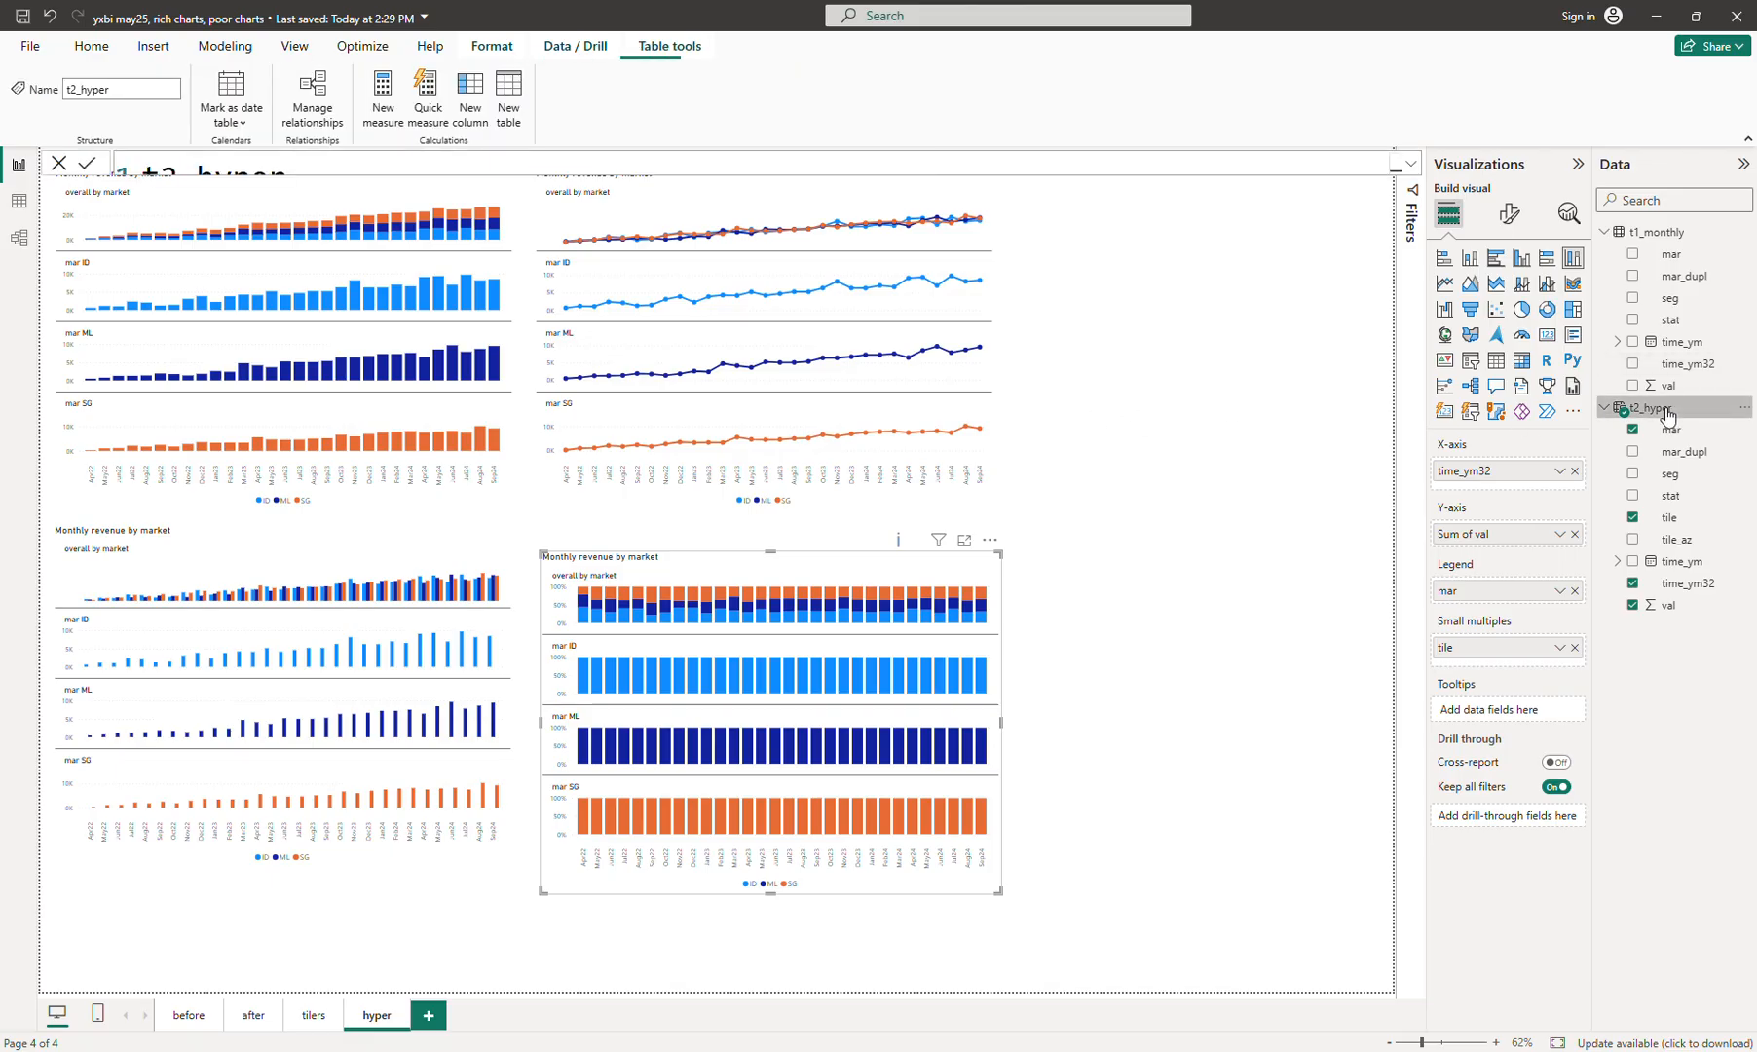
click(1411, 164)
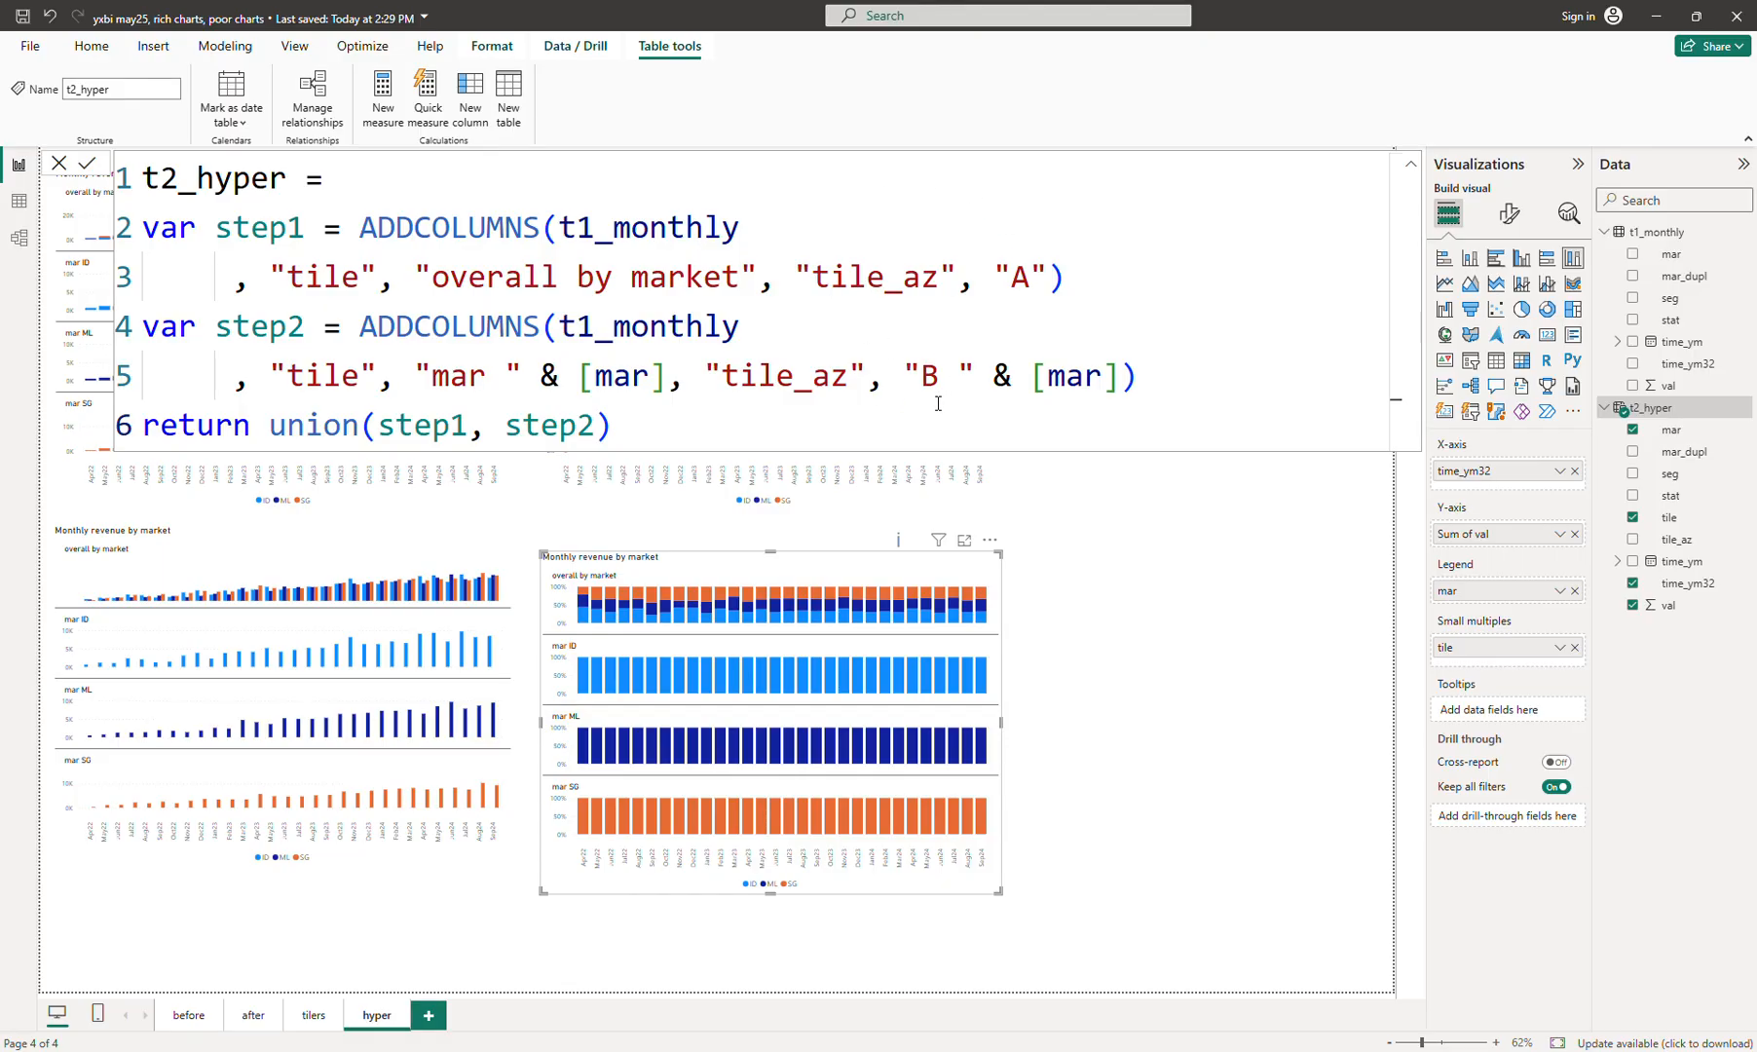
click(1407, 171)
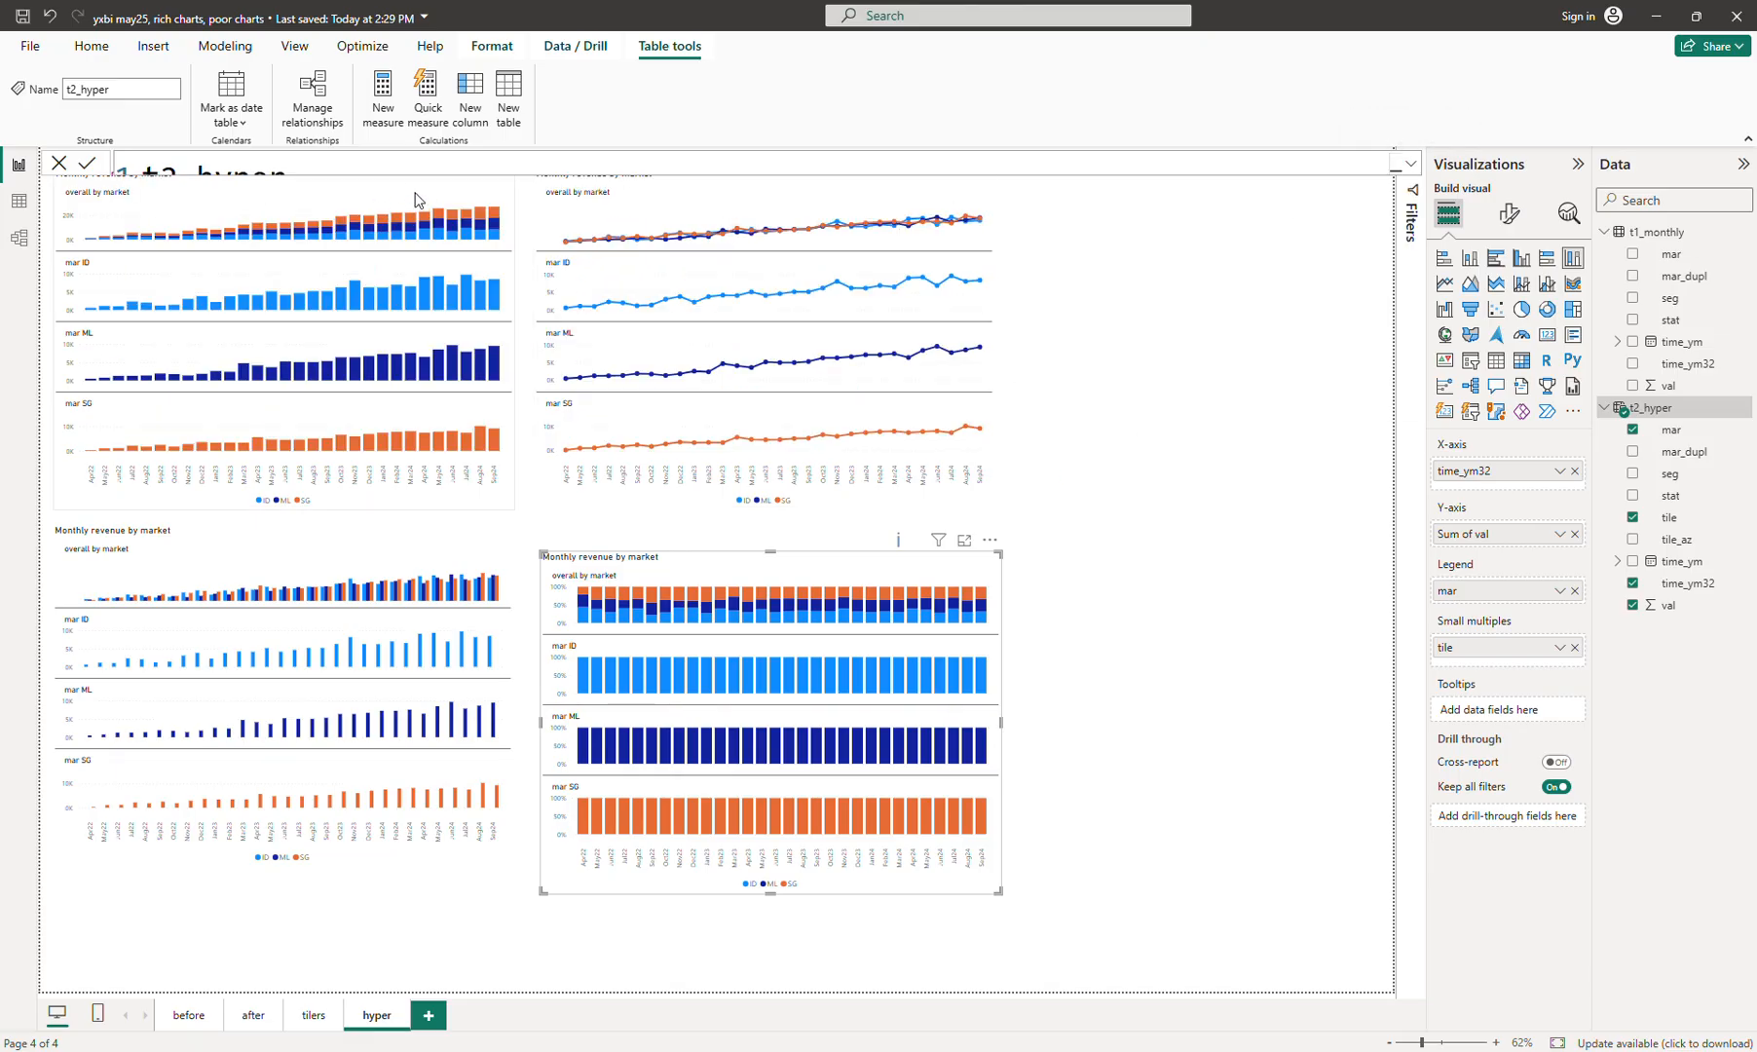
Deselect the table and inspect the monthly column values in the 100% stacked chart's single-market tiles
click(1223, 408)
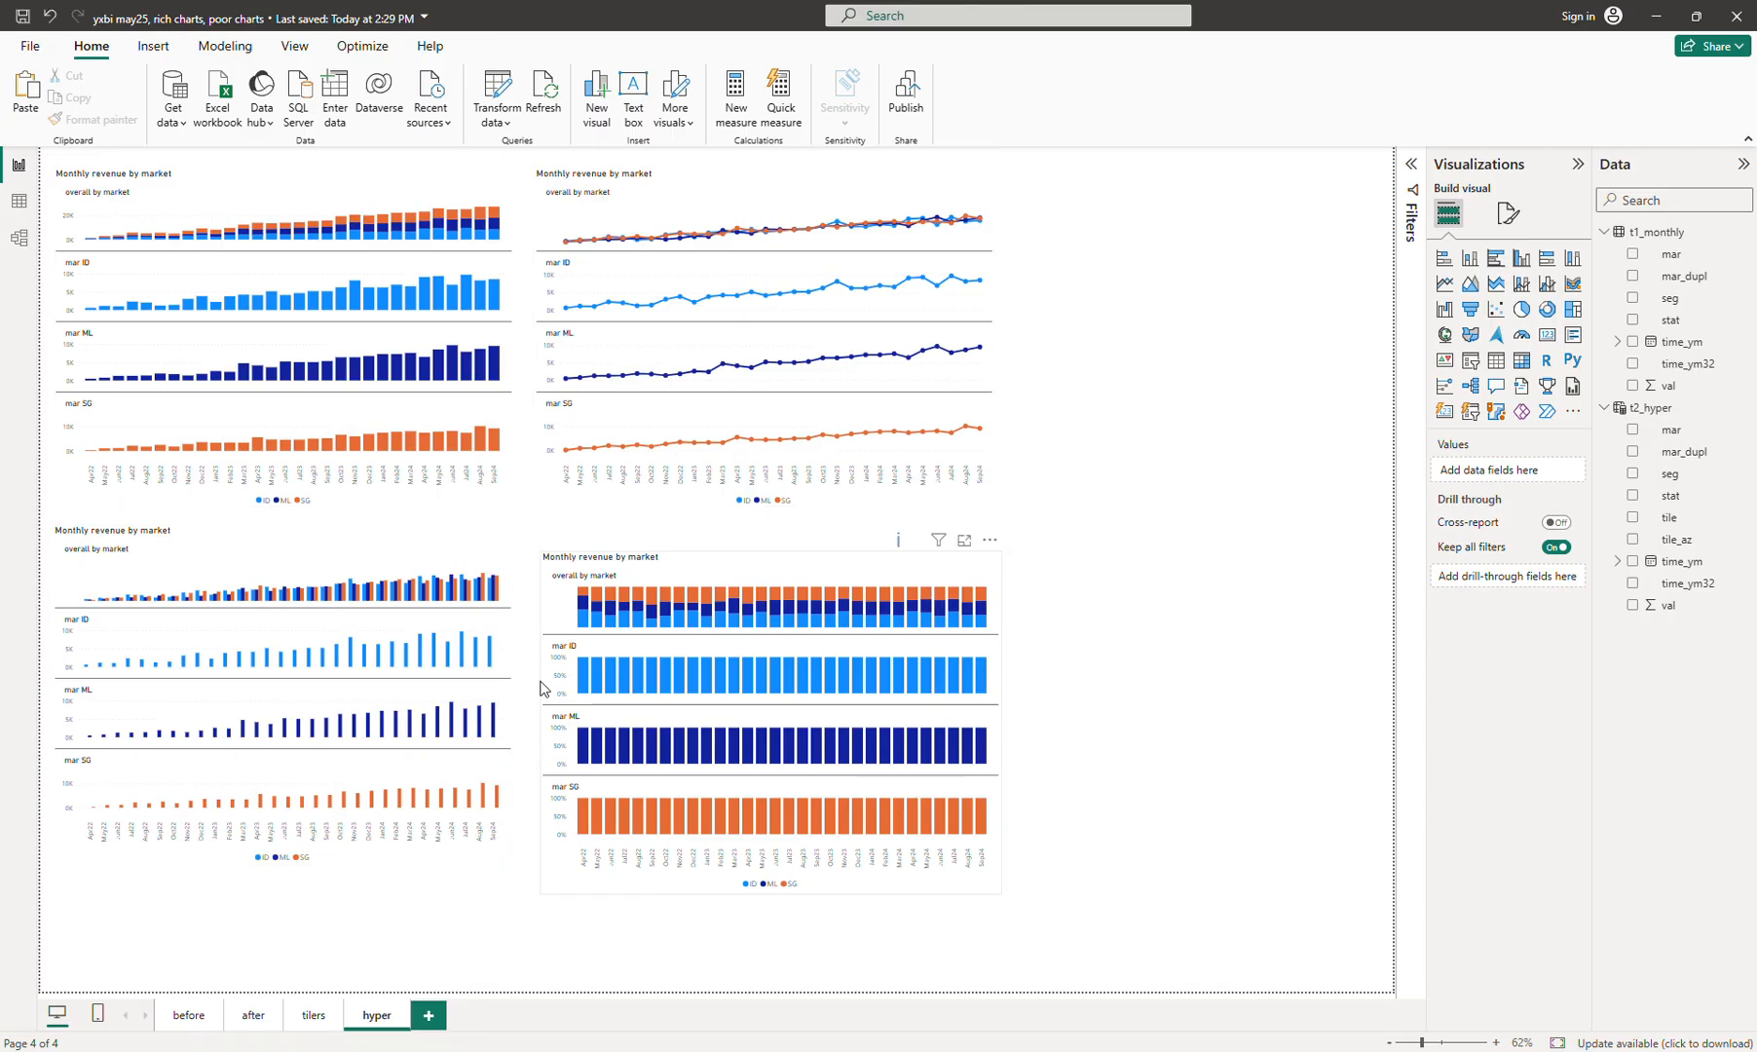
mouse_move(933, 743)
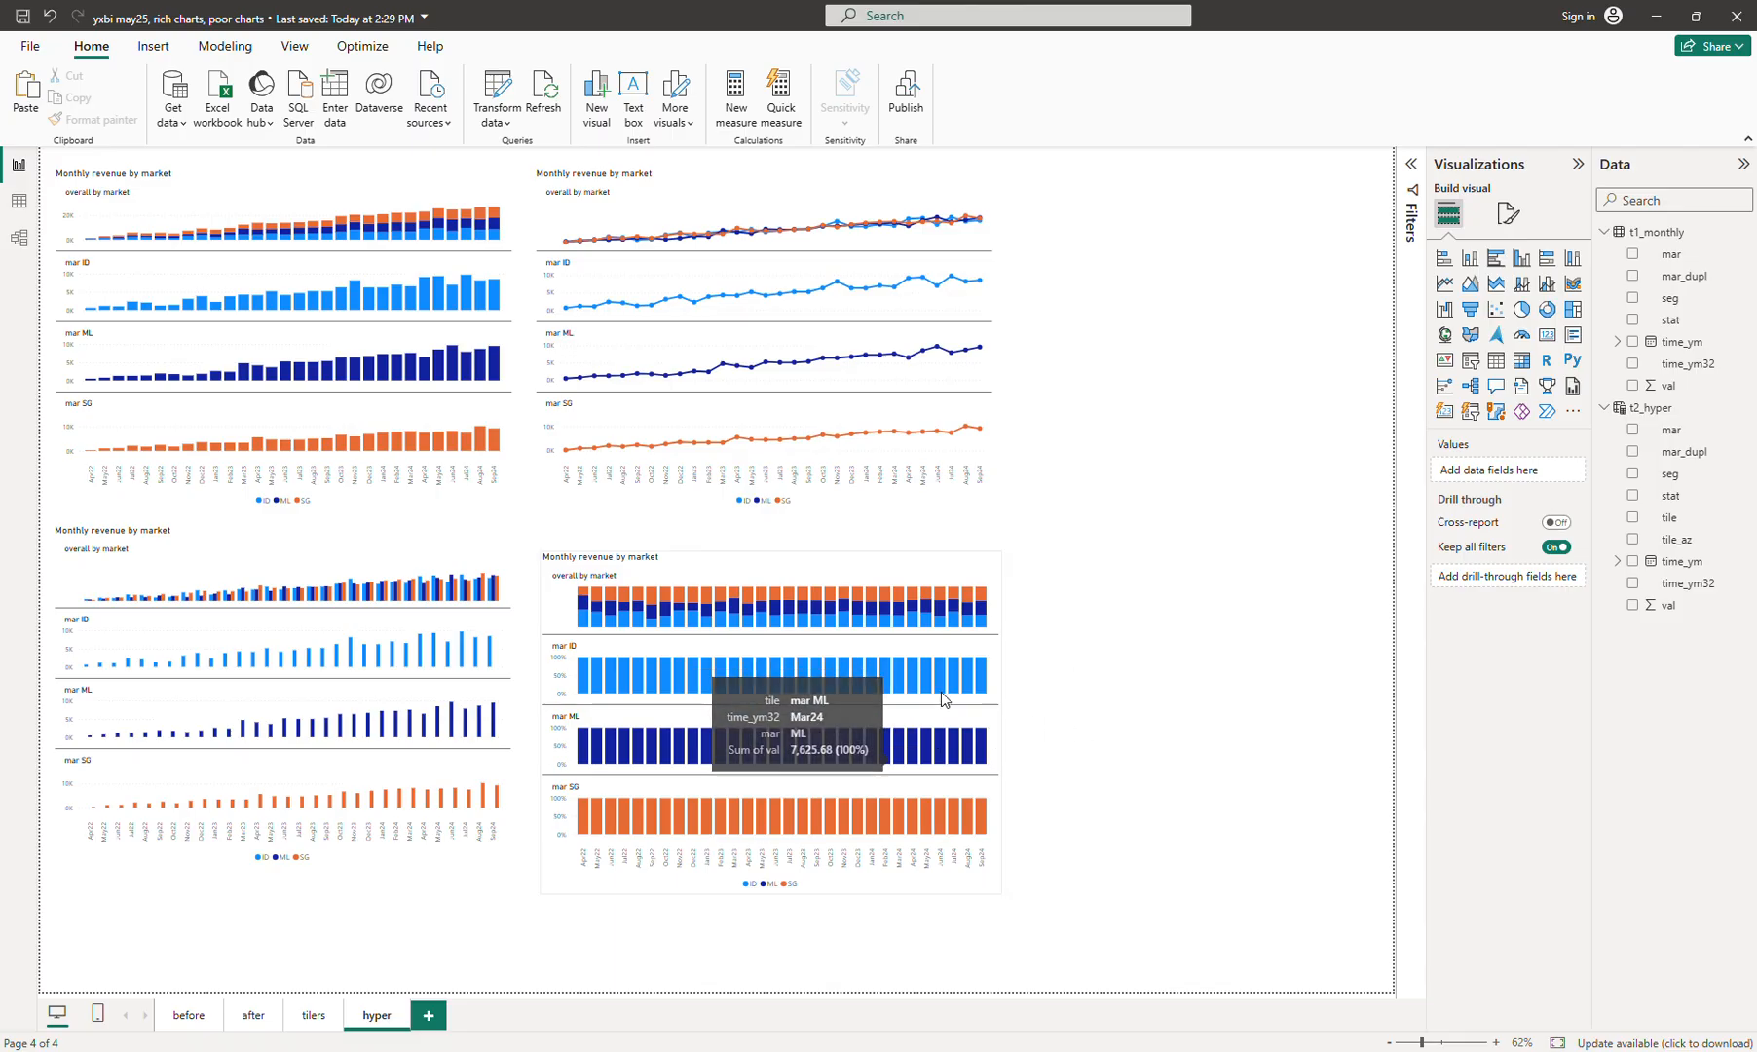
mouse_move(926, 692)
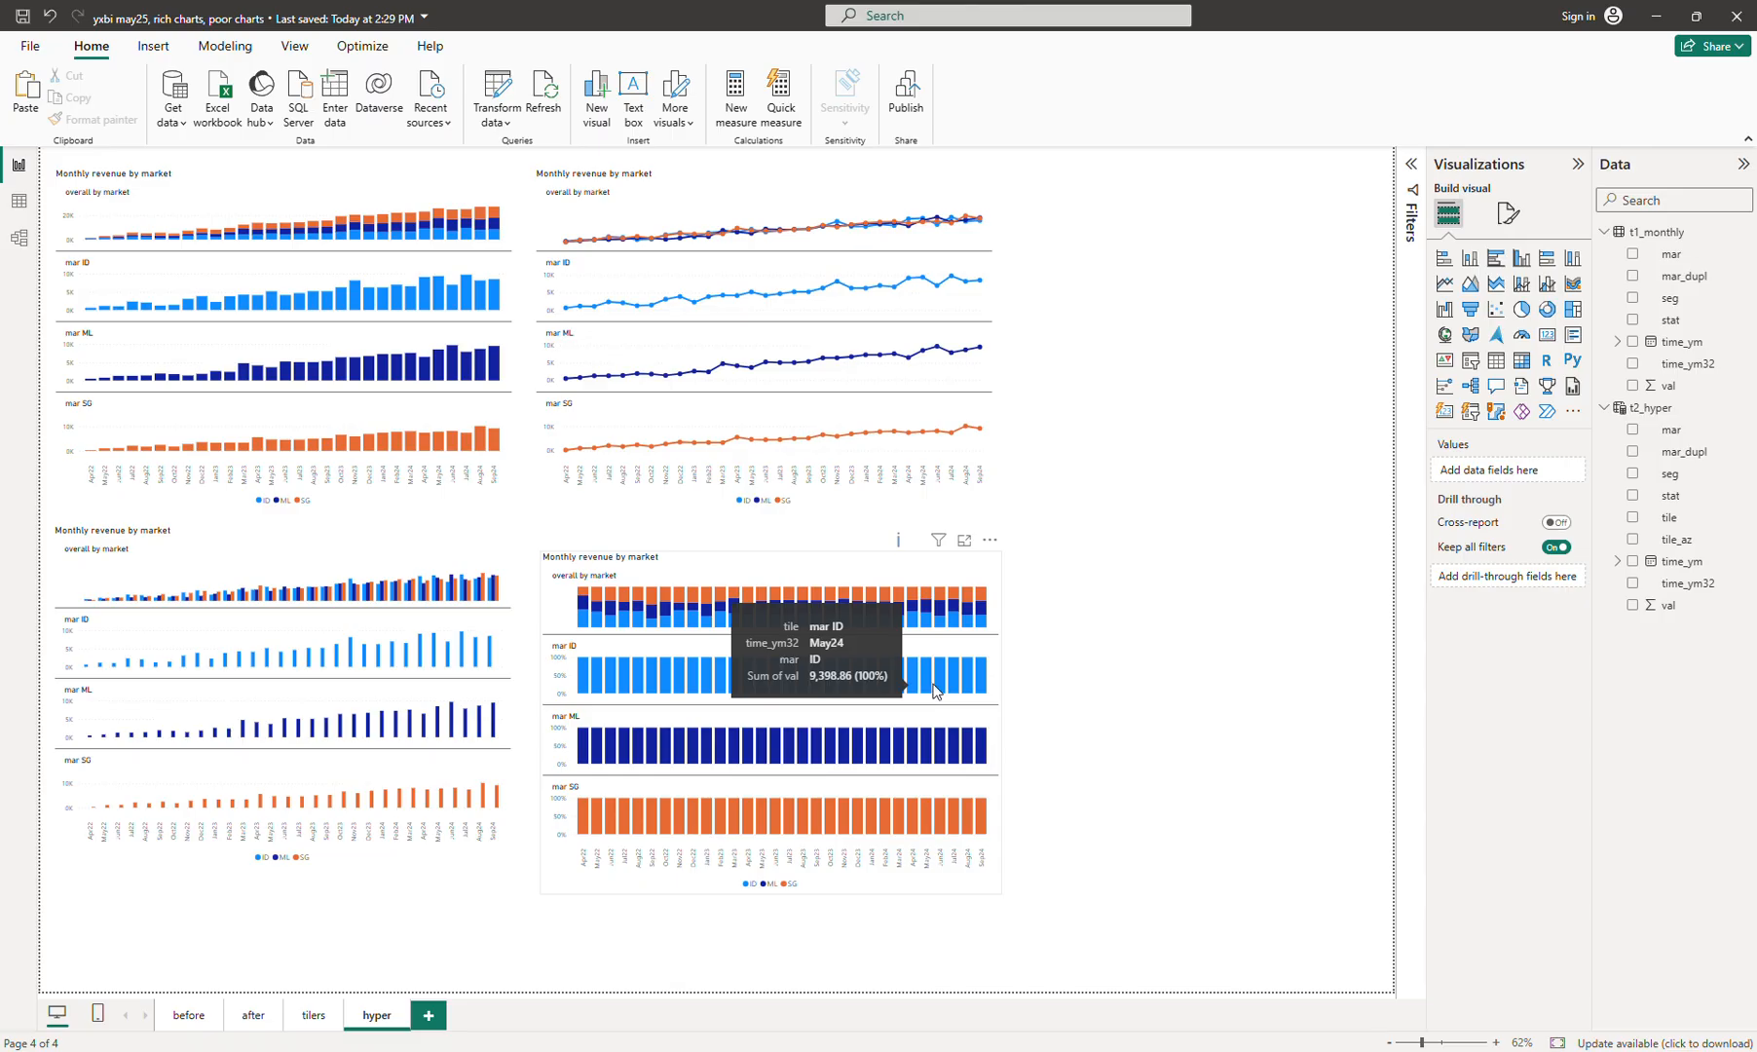